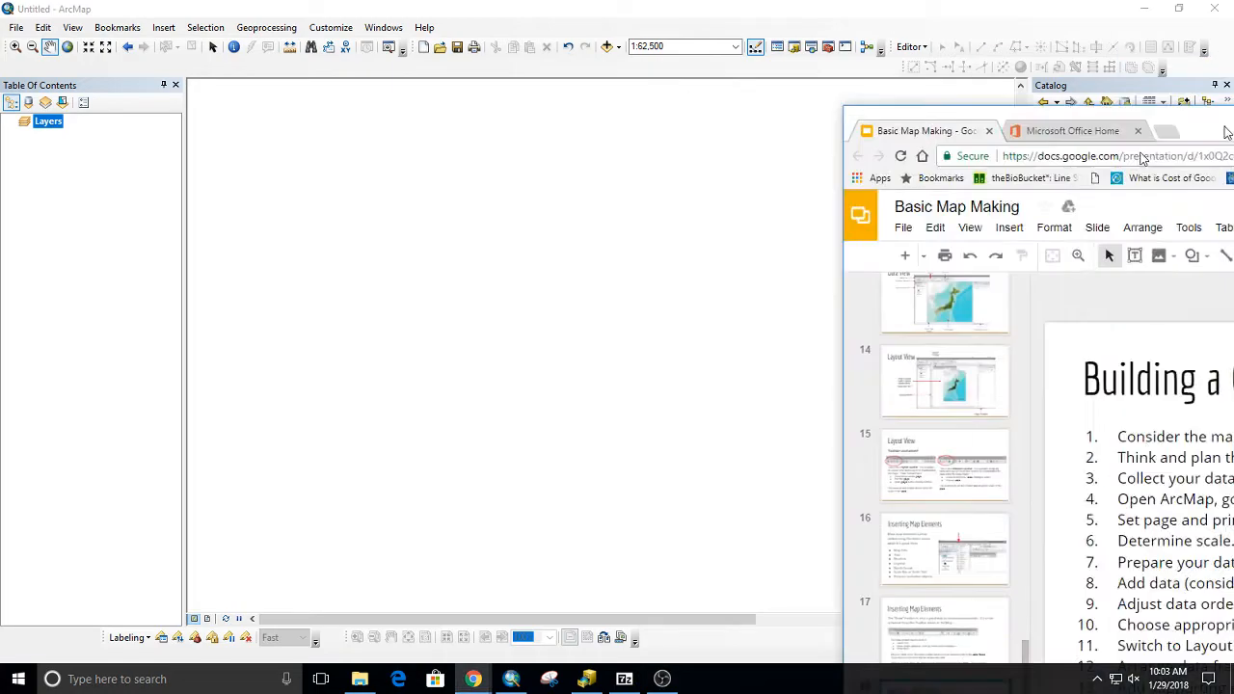
# Step: Enlarge the browser to read the "Building a GREAT Map!" checklist slide, and move it aside to return to ArcMap
pyautogui.doubleClick(605, 33)
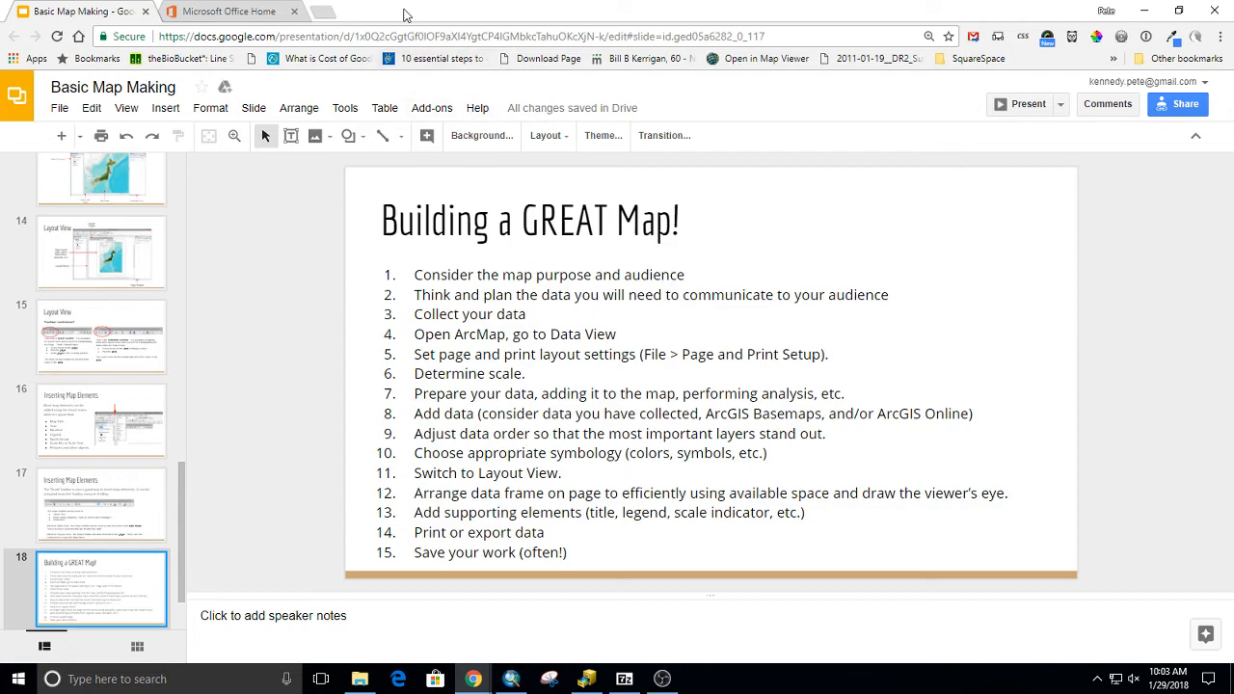
pyautogui.moveTo(409, 18); pyautogui.dragTo(1233, 21)
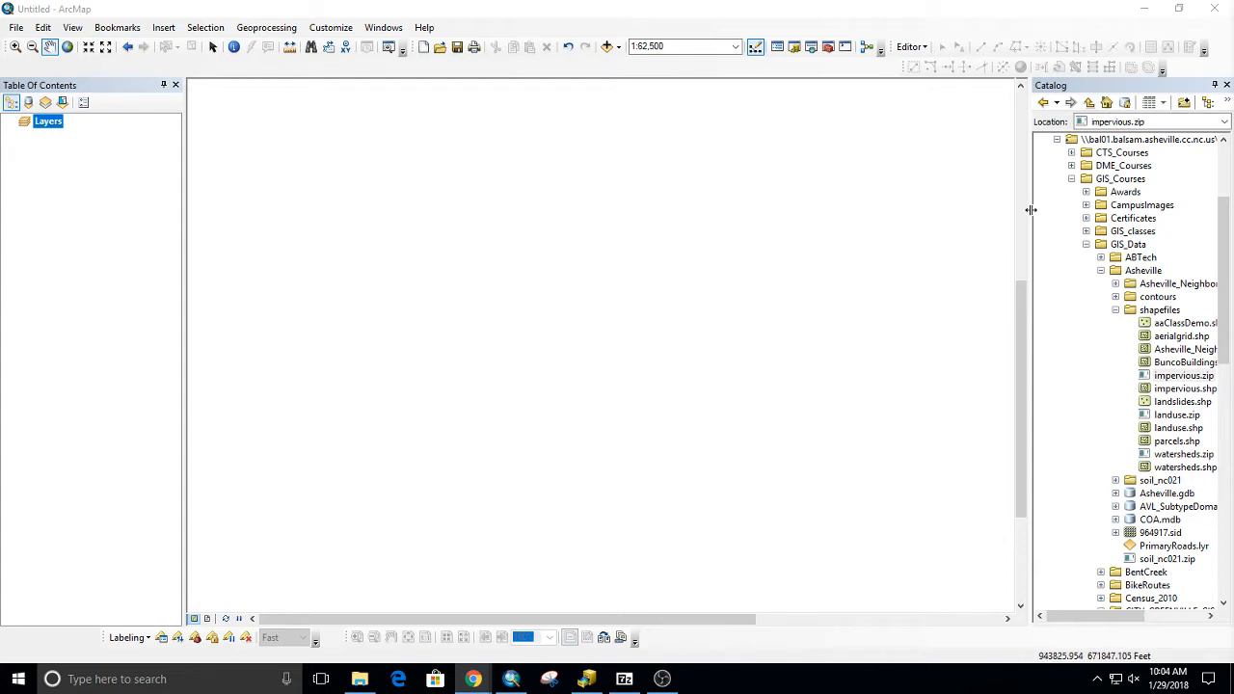
# Step: Widen the Catalog and expand the Asheville.gdb geodatabase down to the contents of its BuncombeCounty feature dataset
pyautogui.moveTo(1031, 206); pyautogui.dragTo(964, 235)
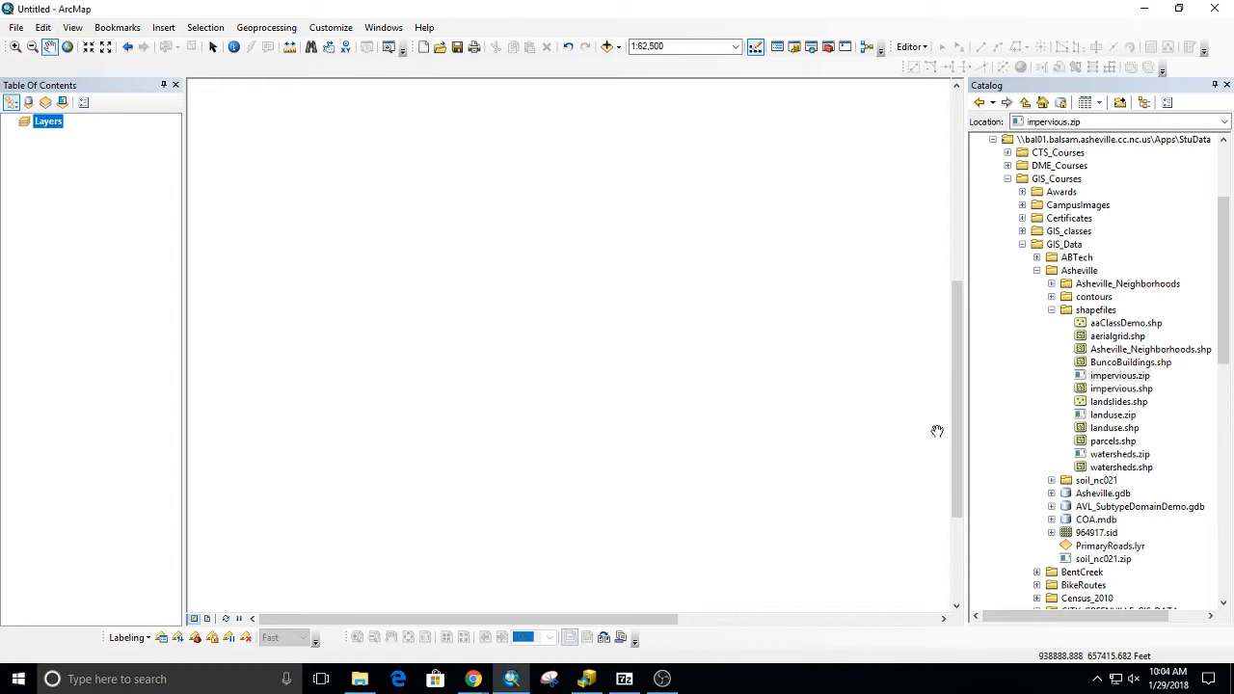
pyautogui.click(1051, 494)
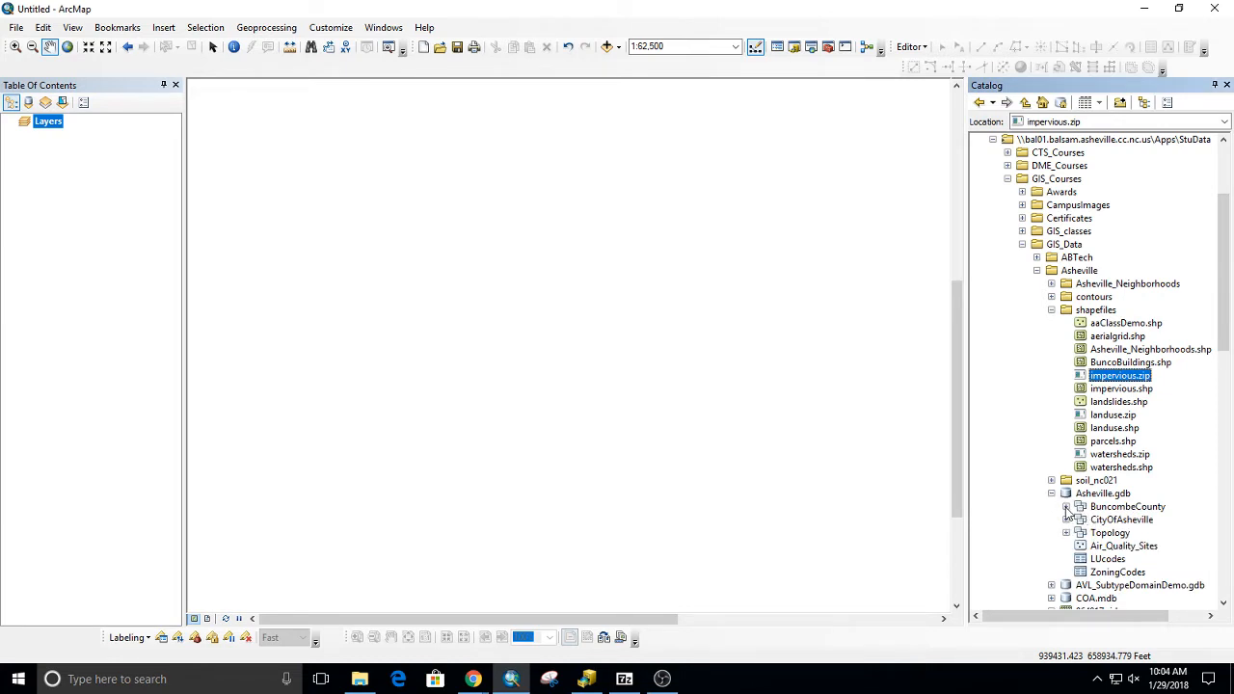
pyautogui.click(1066, 506)
pyautogui.scroll(3, 1114, 440)
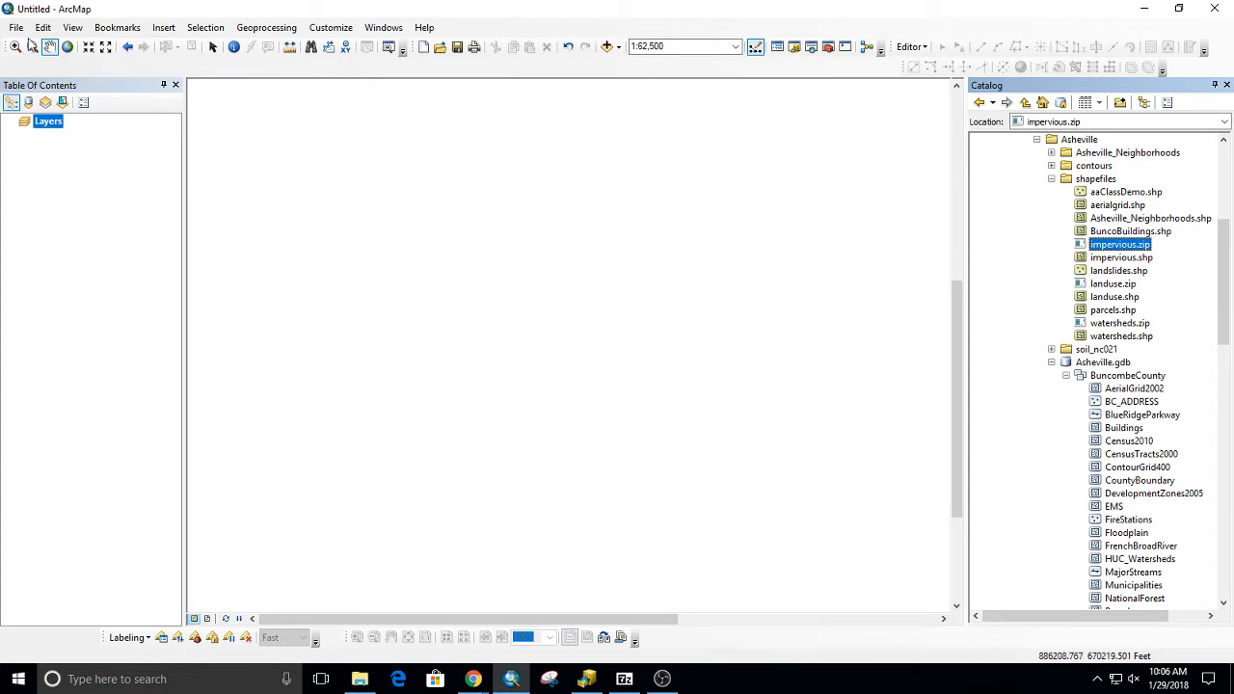
# Step: Open the page and print setup and choose the BalRm108-HPdesignjetT795P3 plotter as the printer
pyautogui.click(15, 29)
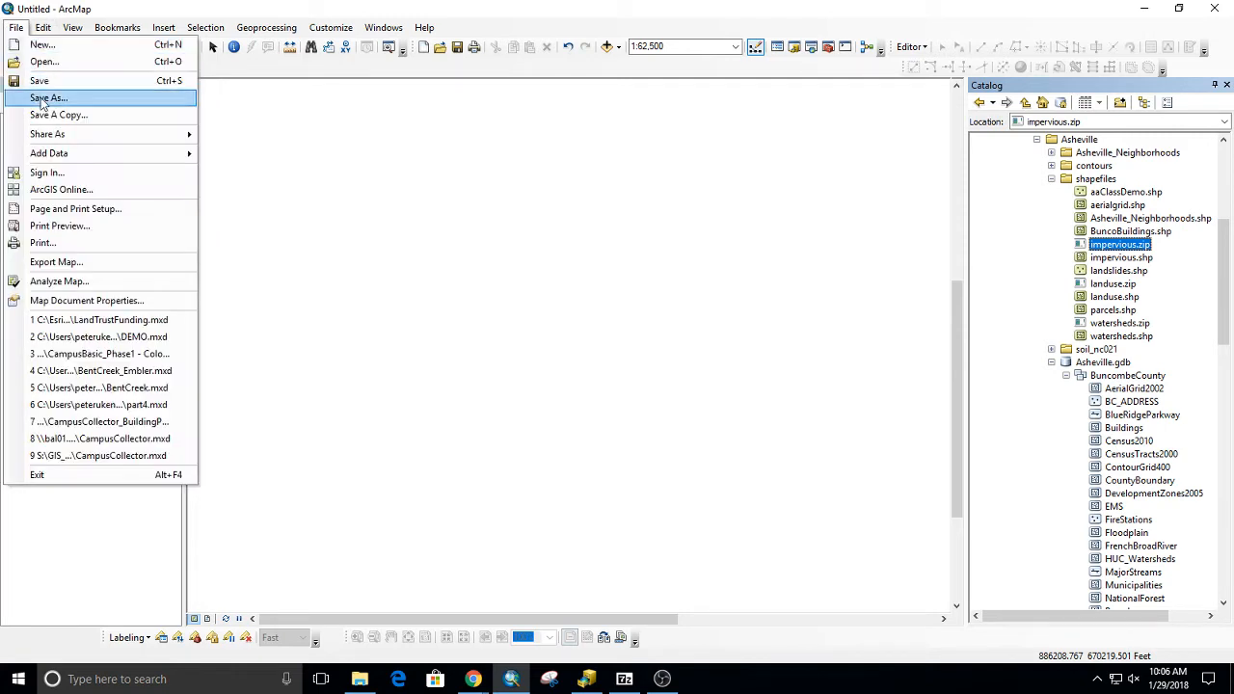
pyautogui.click(64, 210)
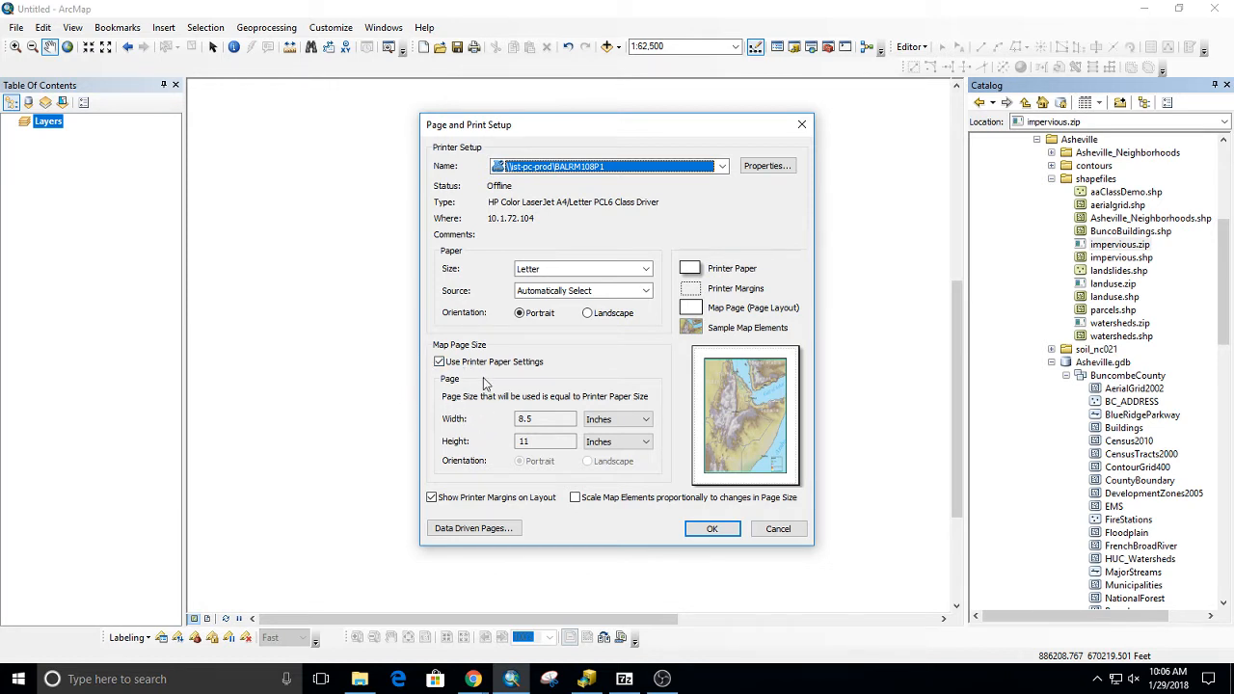
pyautogui.click(560, 171)
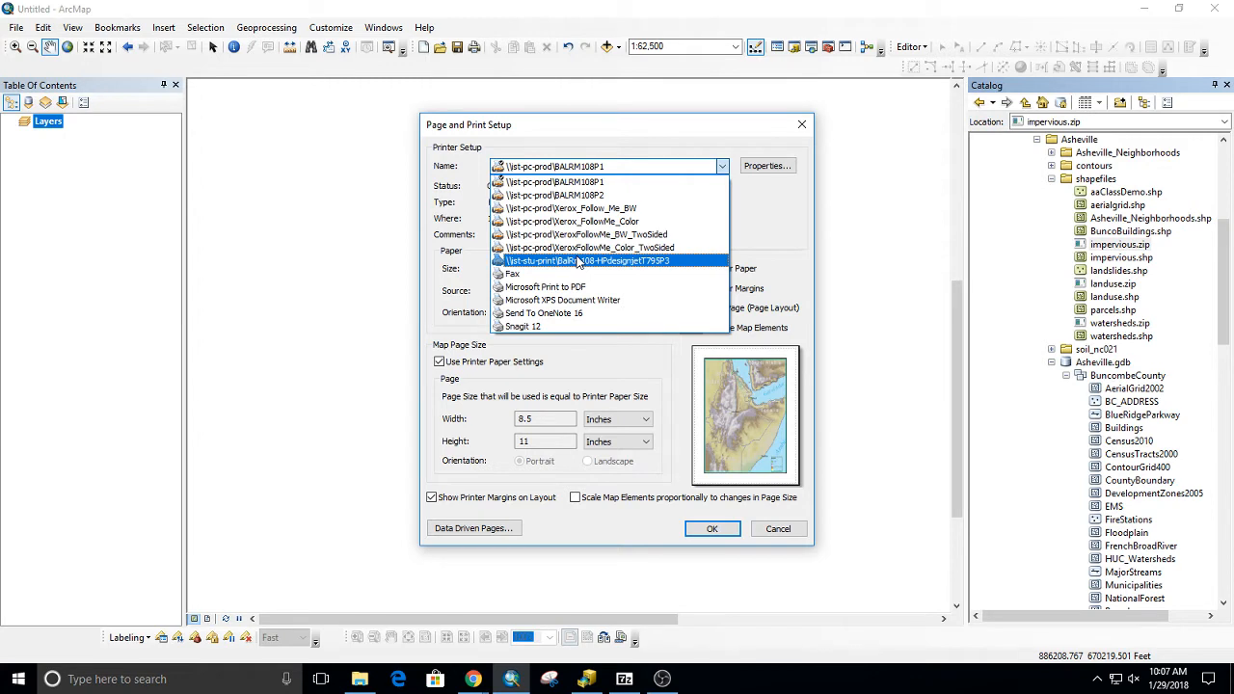
pyautogui.click(577, 260)
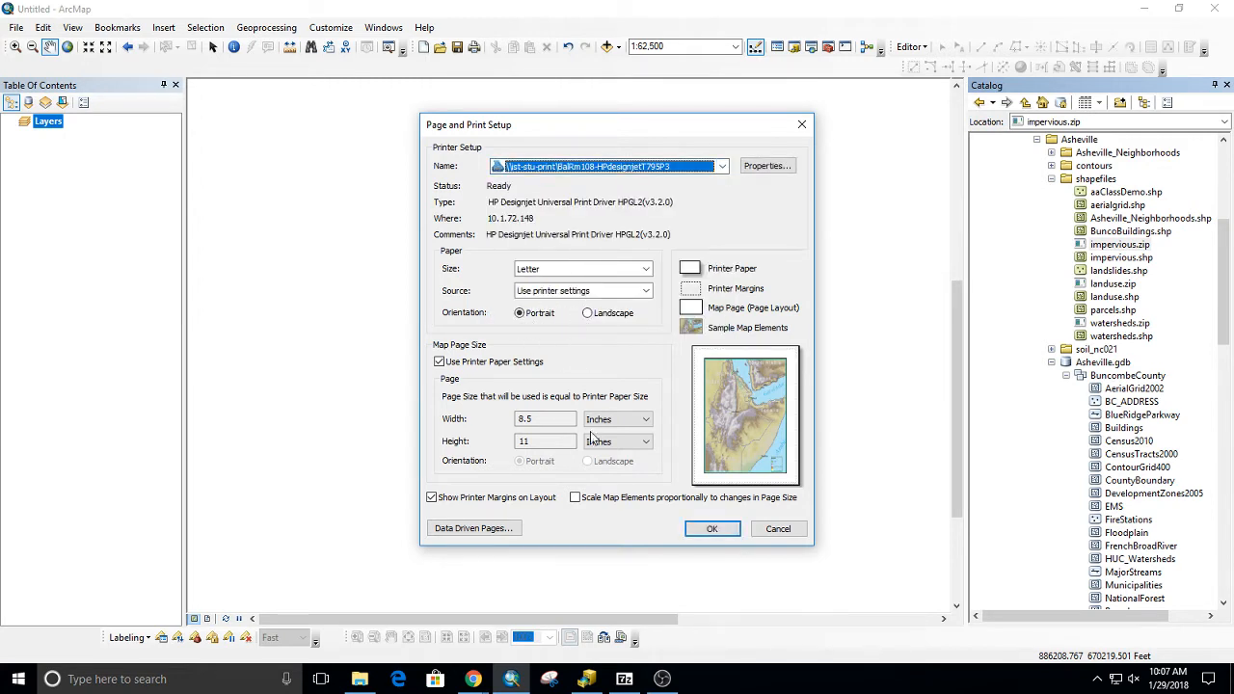
# Step: Set the printer paper size to Oversize: Arch E
pyautogui.click(597, 270)
pyautogui.scroll(-2, 594, 309)
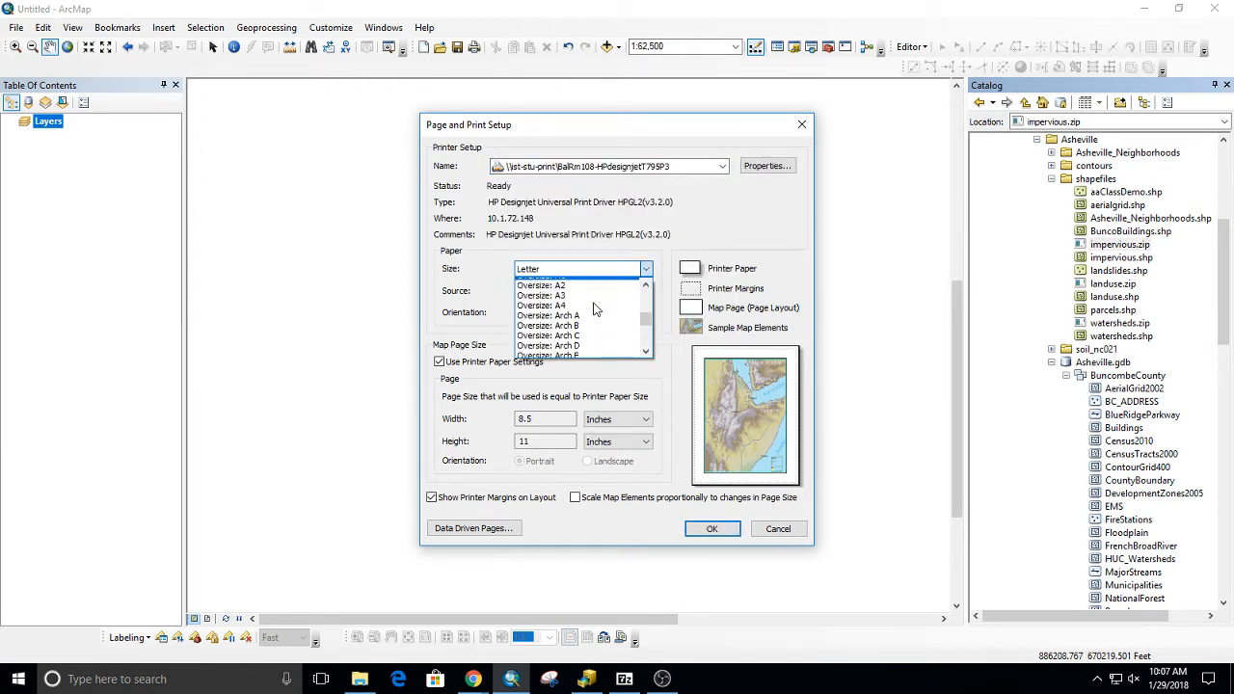
pyautogui.scroll(-2, 595, 309)
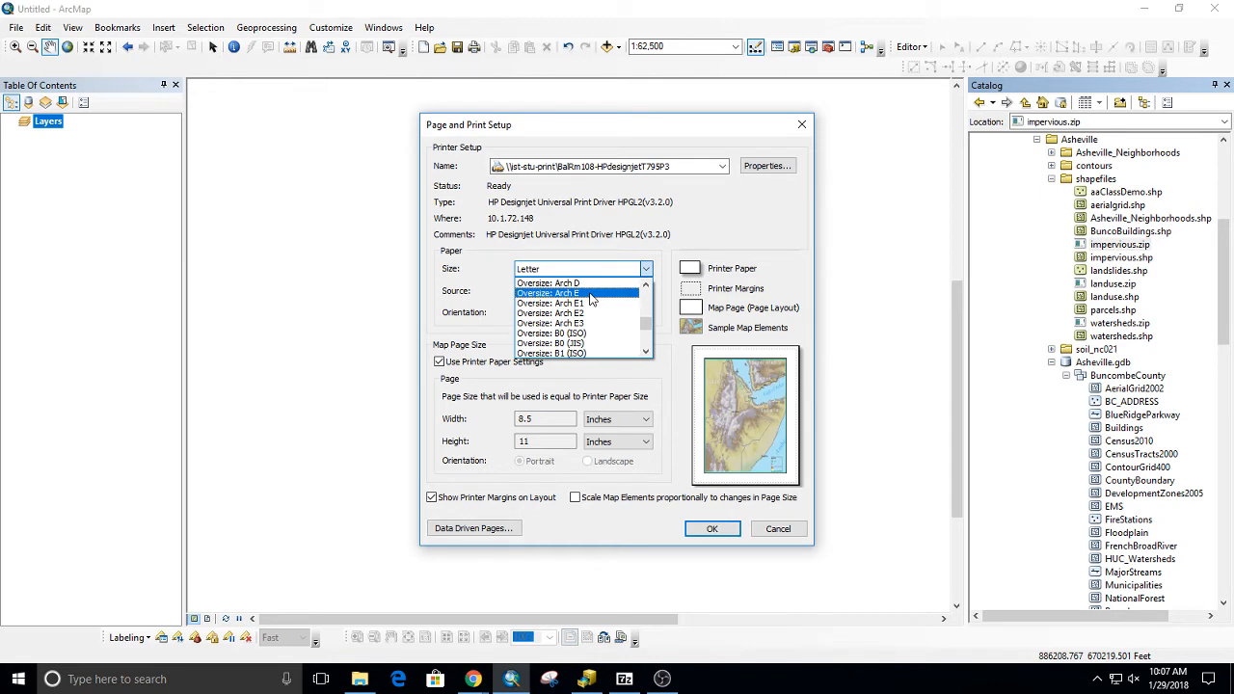
pyautogui.click(591, 294)
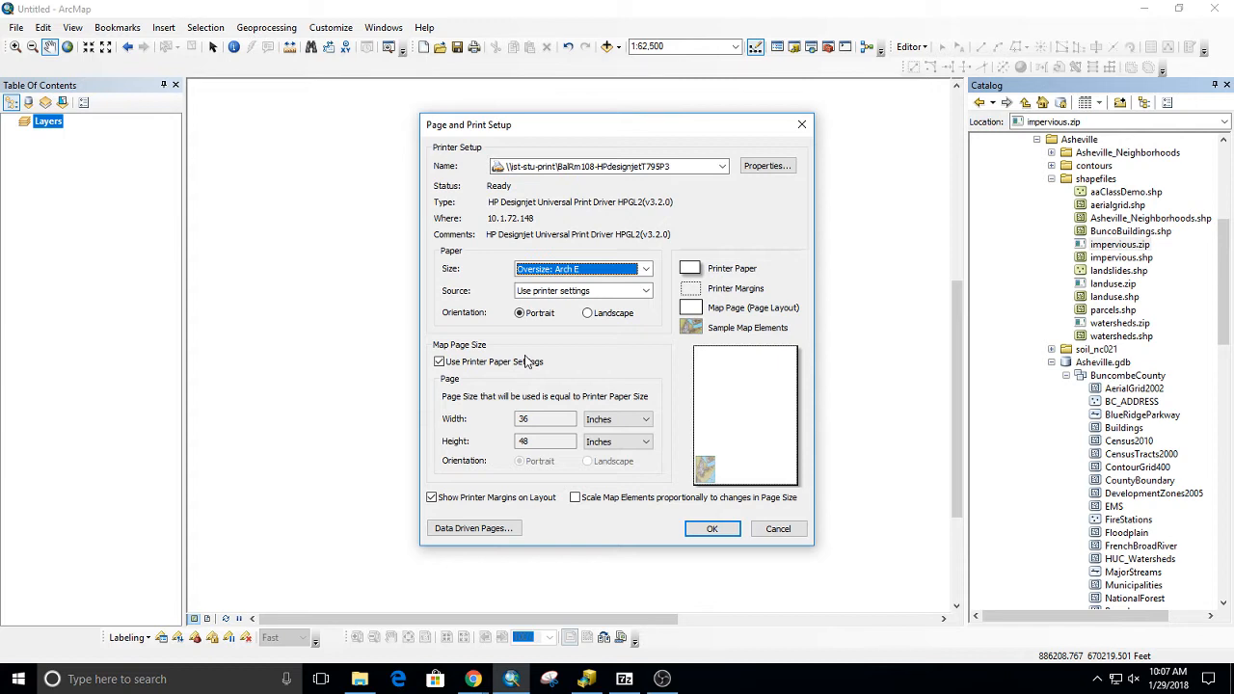
# Step: Set the paper size to Letter, with the map page using the printer paper settings, and apply the page setup
pyautogui.click(569, 269)
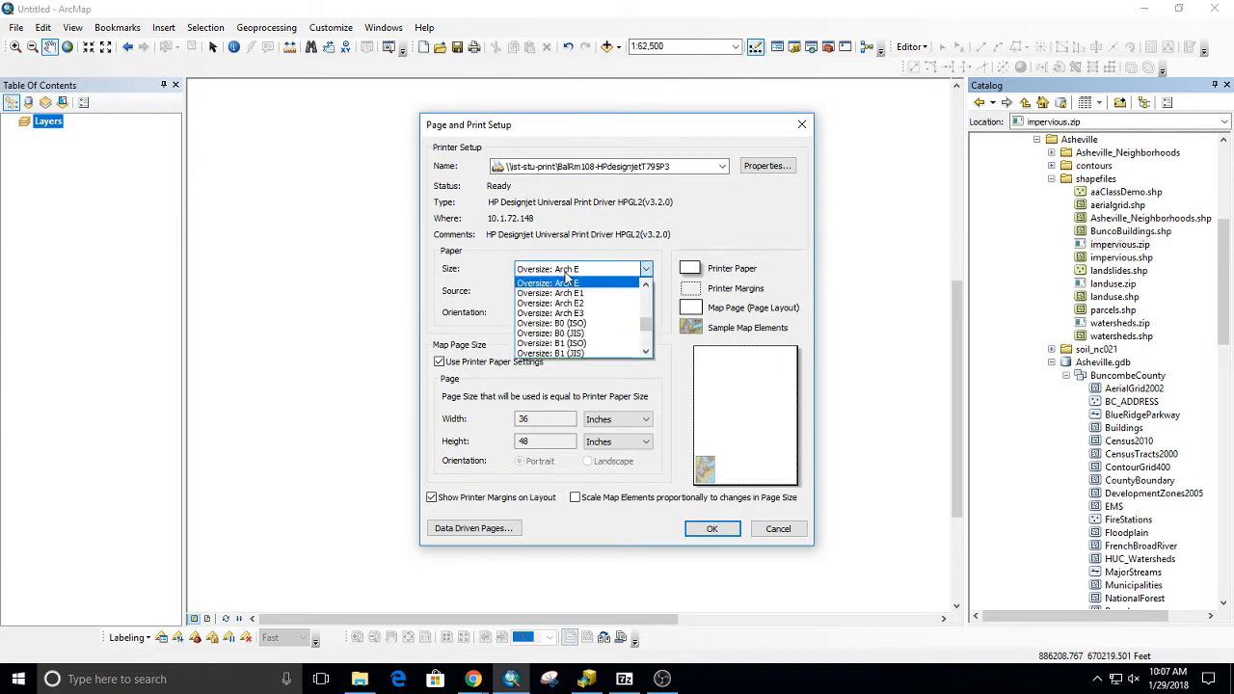
pyautogui.scroll(10, 569, 316)
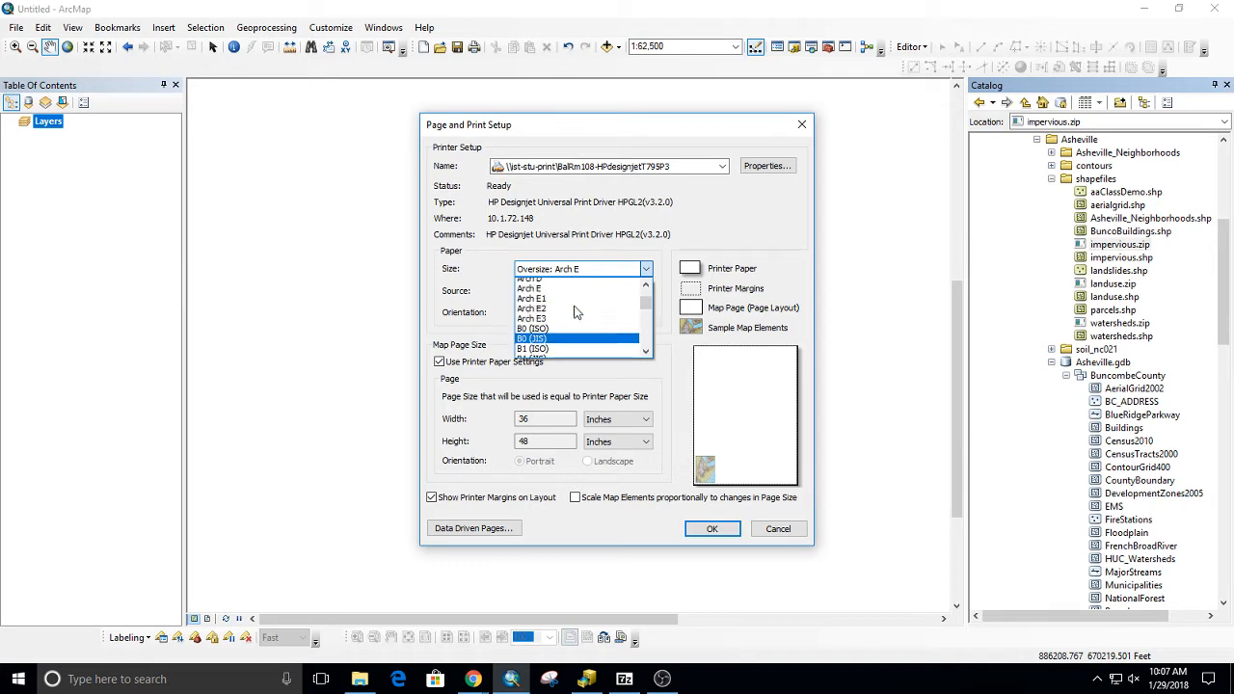
pyautogui.scroll(-3, 571, 314)
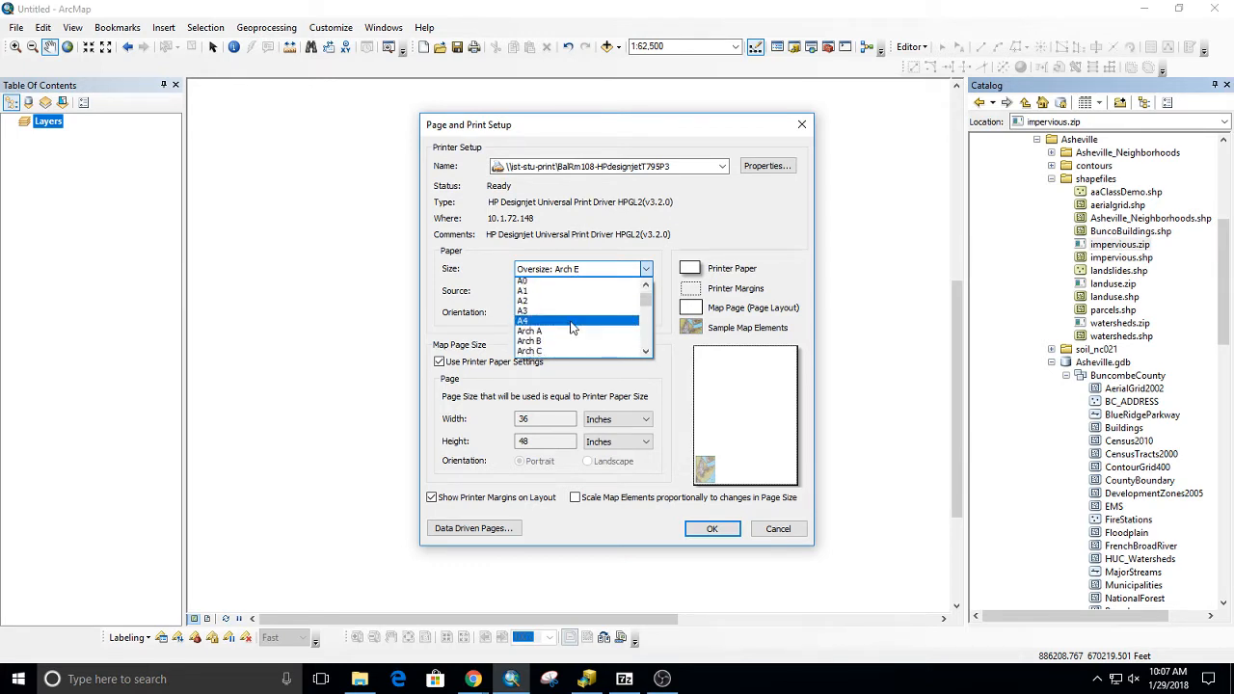
pyautogui.scroll(-4, 571, 327)
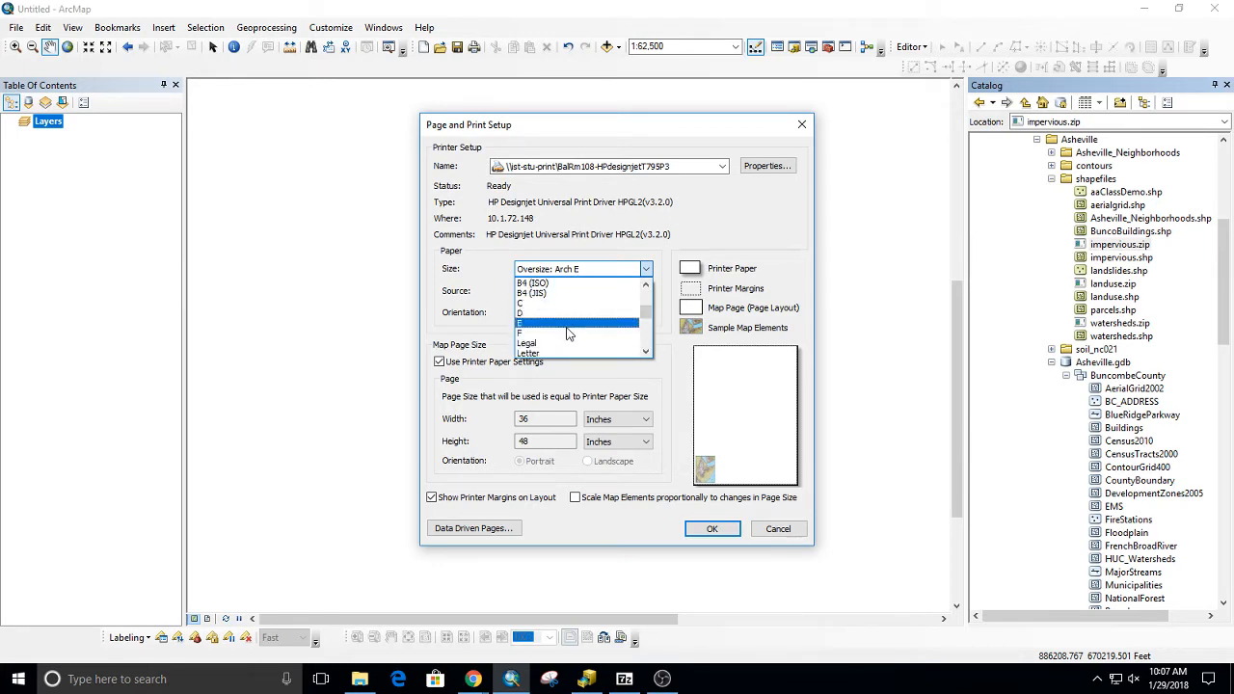
pyautogui.click(569, 352)
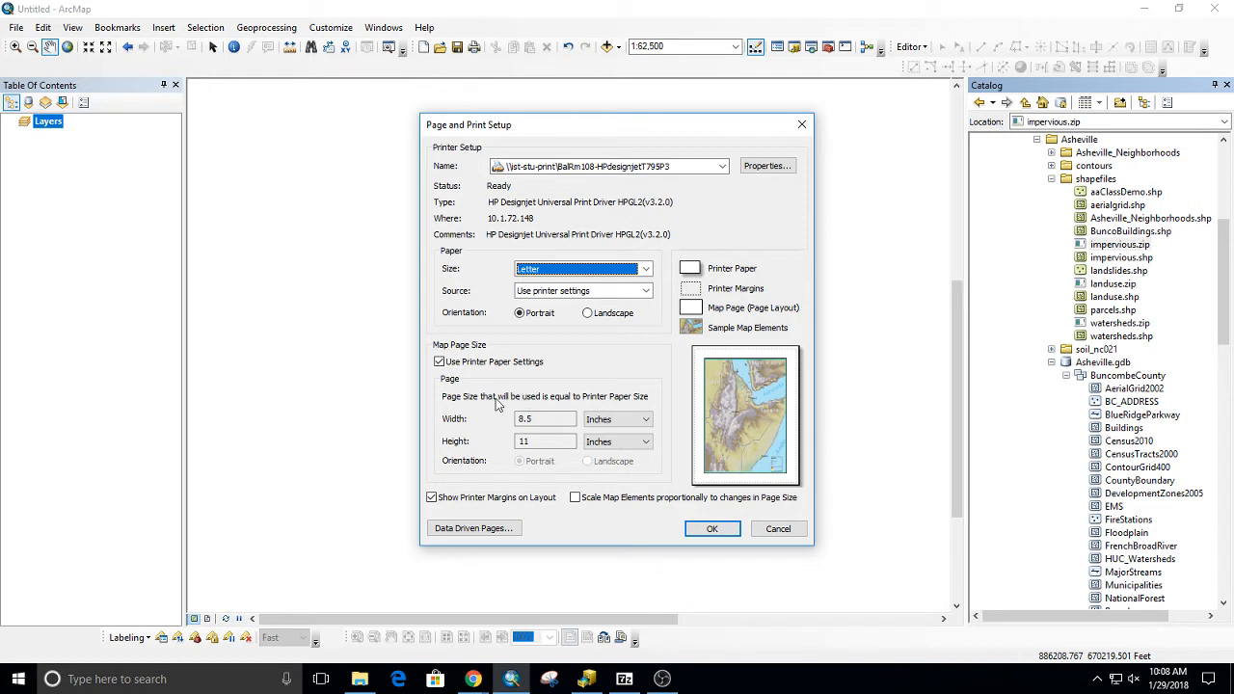
pyautogui.click(439, 360)
pyautogui.click(440, 361)
pyautogui.click(712, 530)
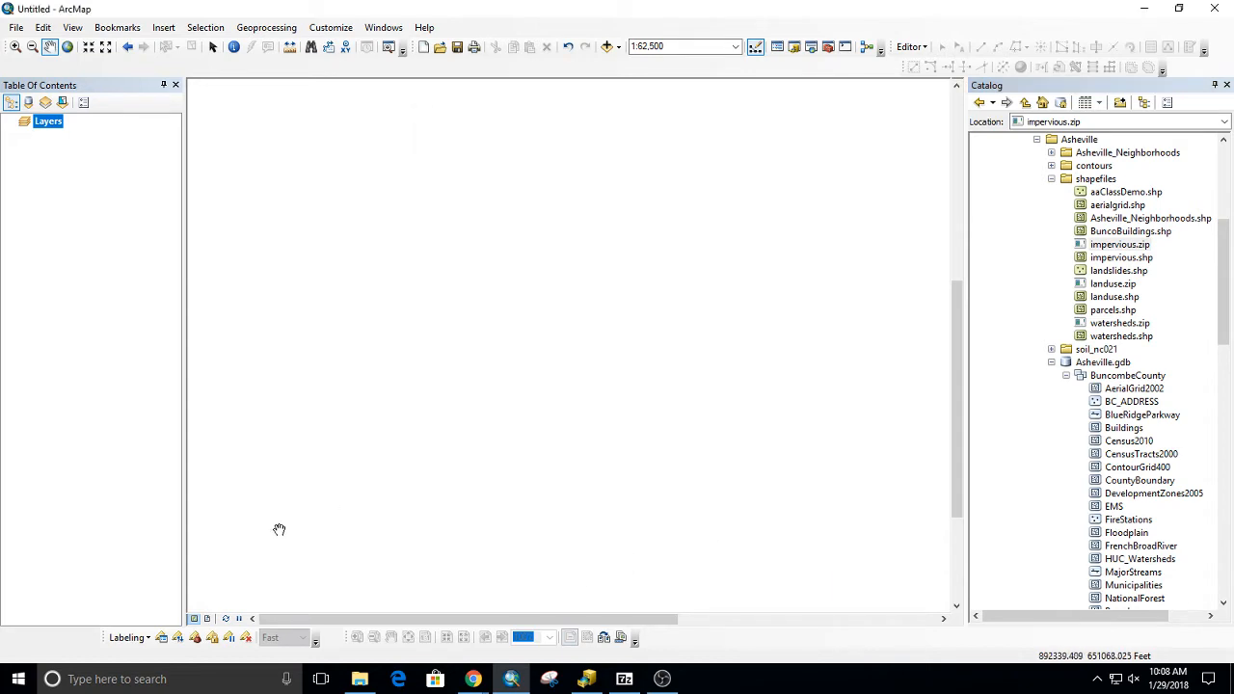
# Step: Examine the page edge, printer margins and Layers data frame in Layout View, and return to Data View
pyautogui.click(209, 619)
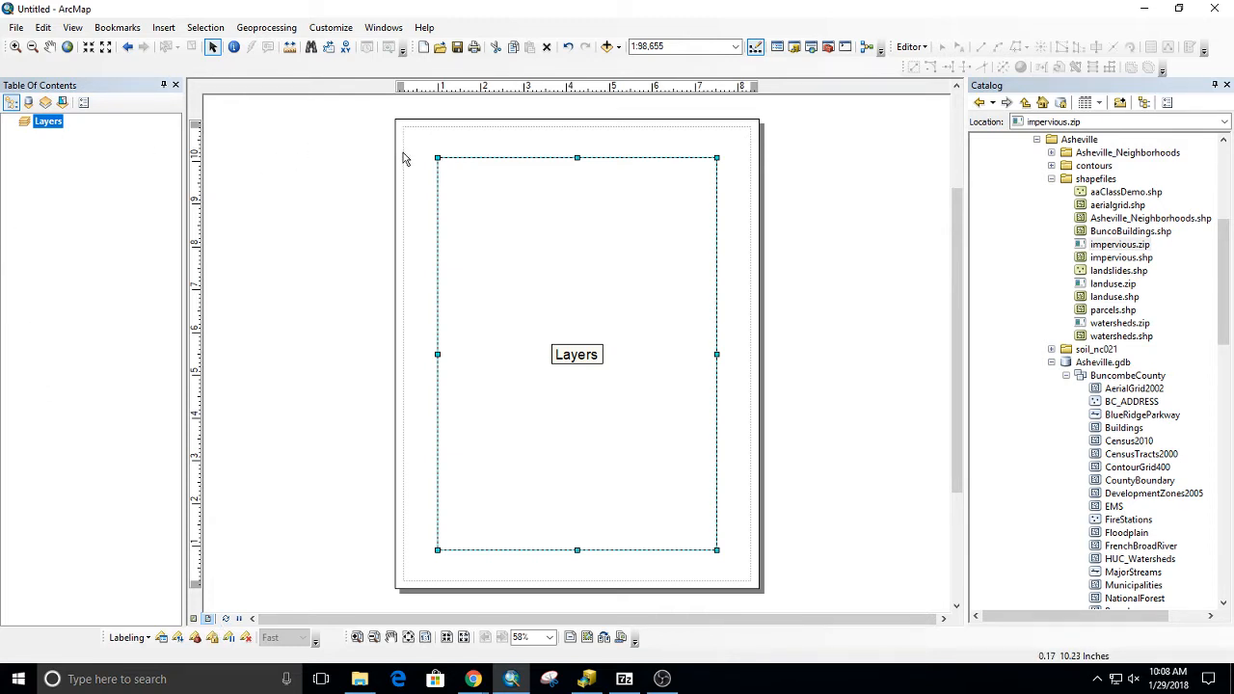
pyautogui.click(435, 212)
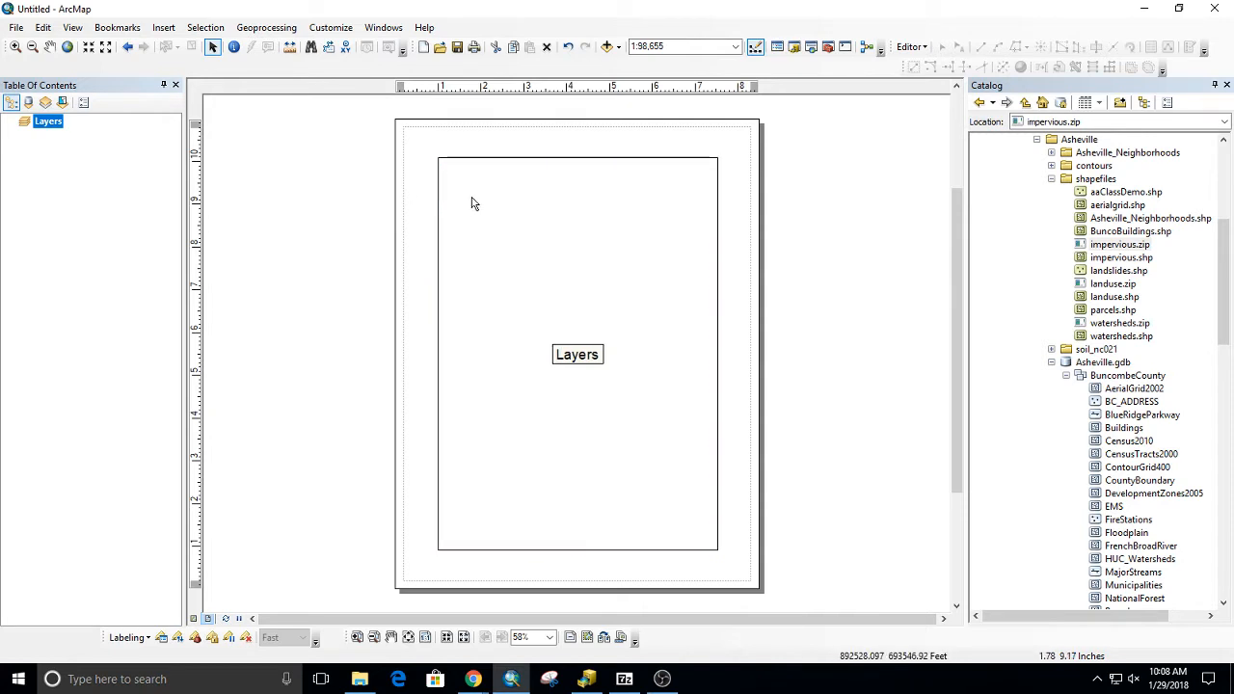
pyautogui.click(472, 202)
pyautogui.click(746, 286)
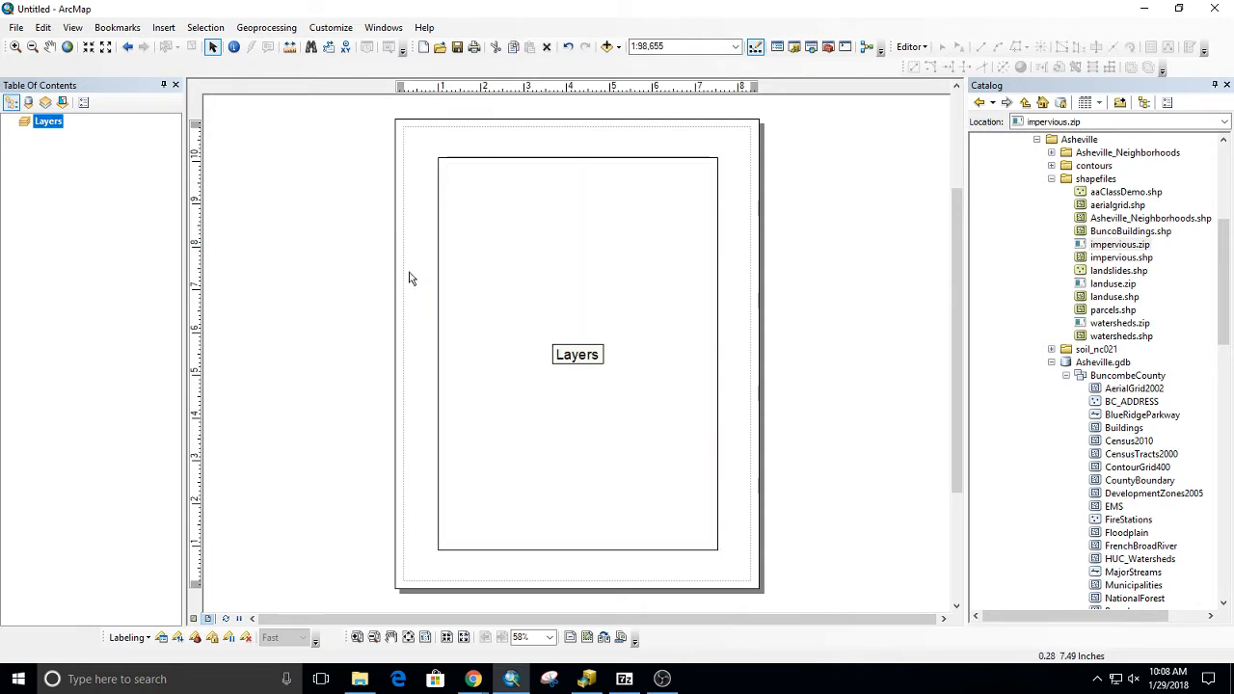
pyautogui.click(532, 269)
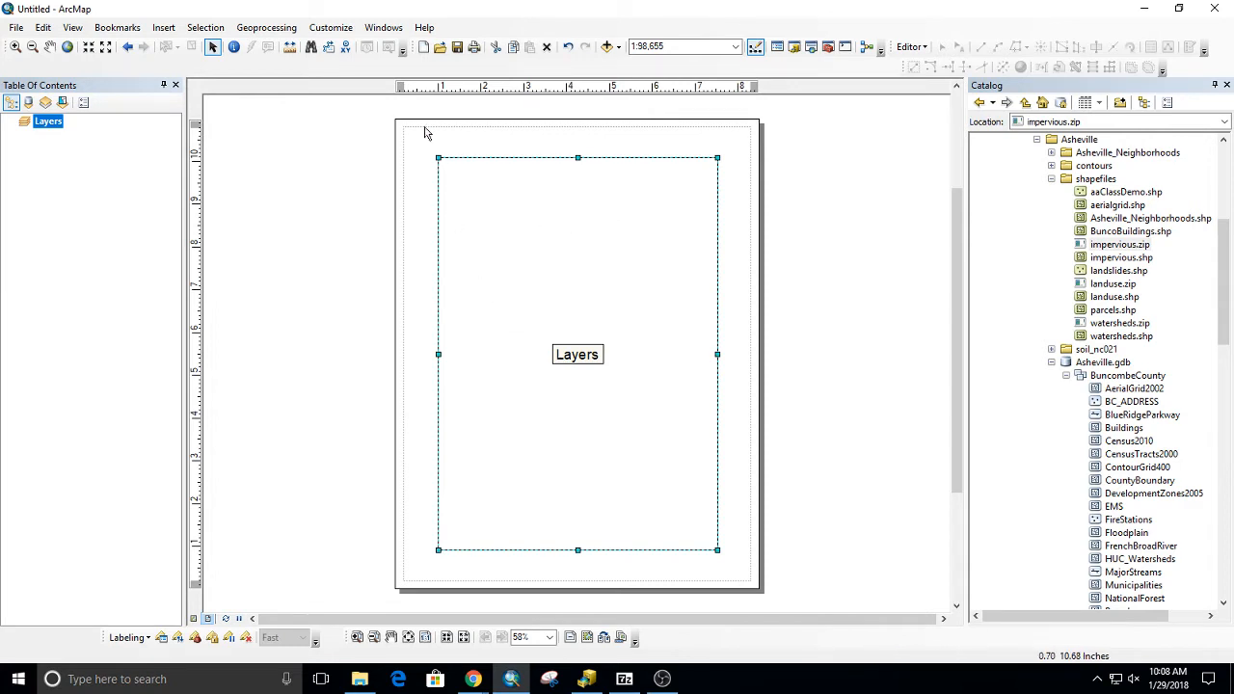
pyautogui.click(367, 250)
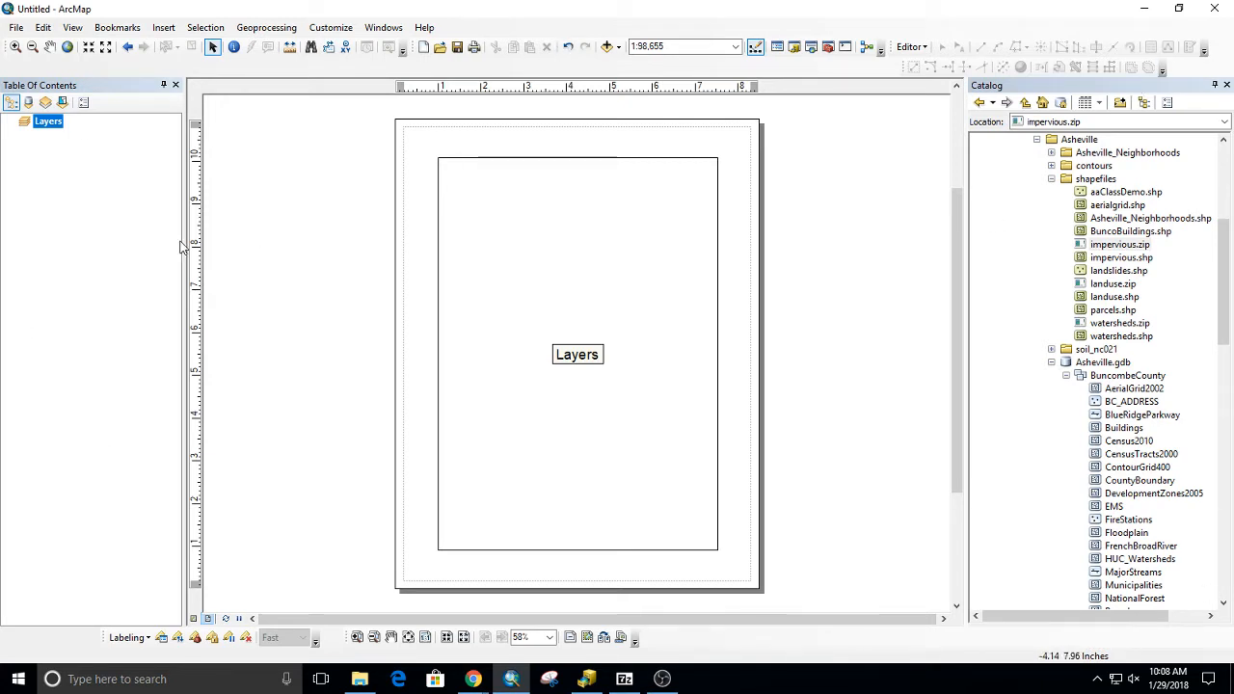
pyautogui.click(194, 618)
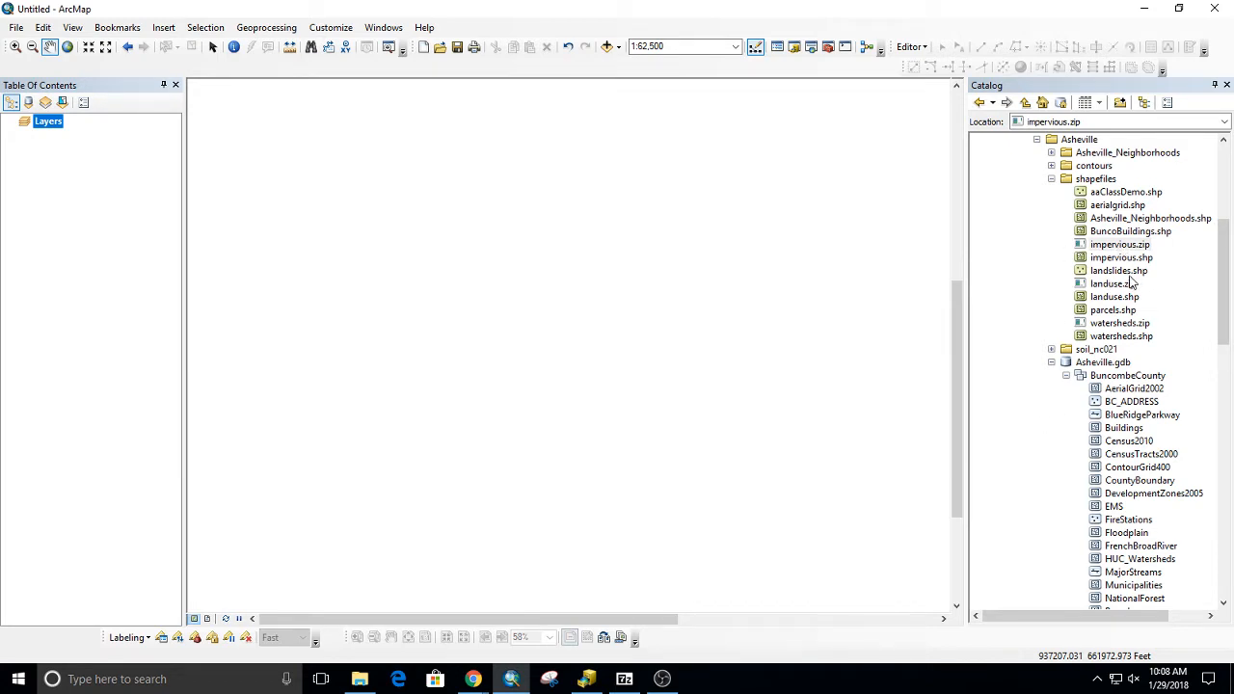
pyautogui.click(1105, 182)
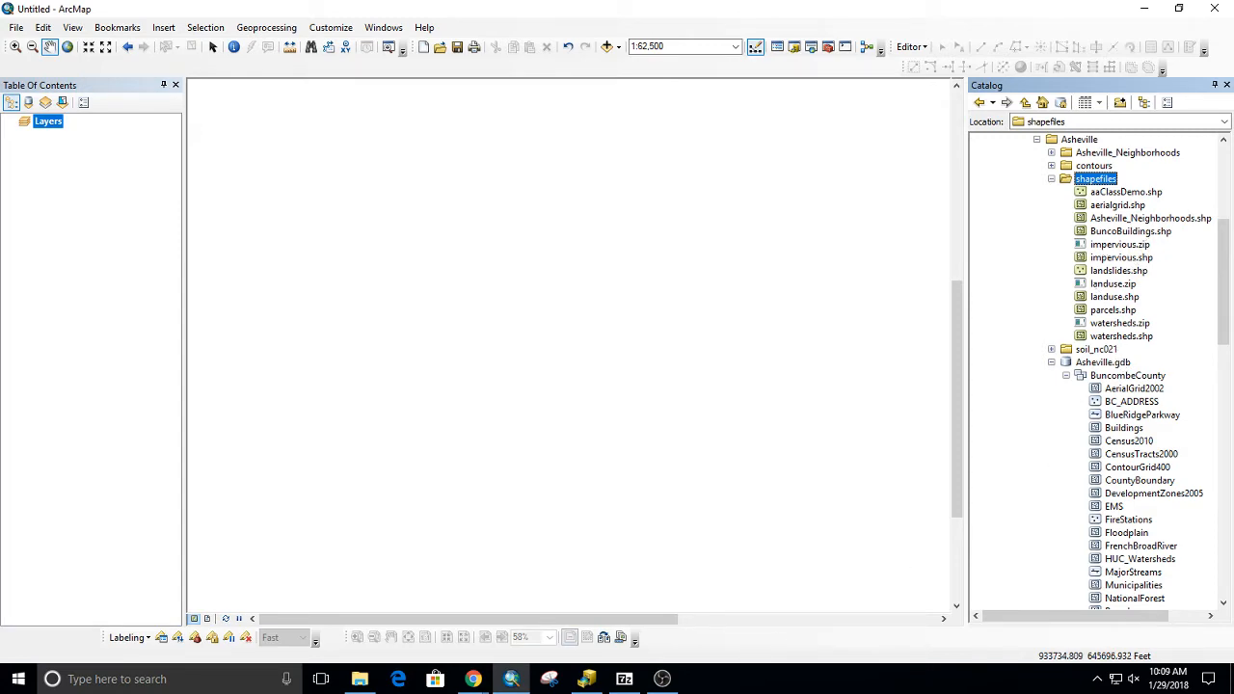
pyautogui.click(586, 679)
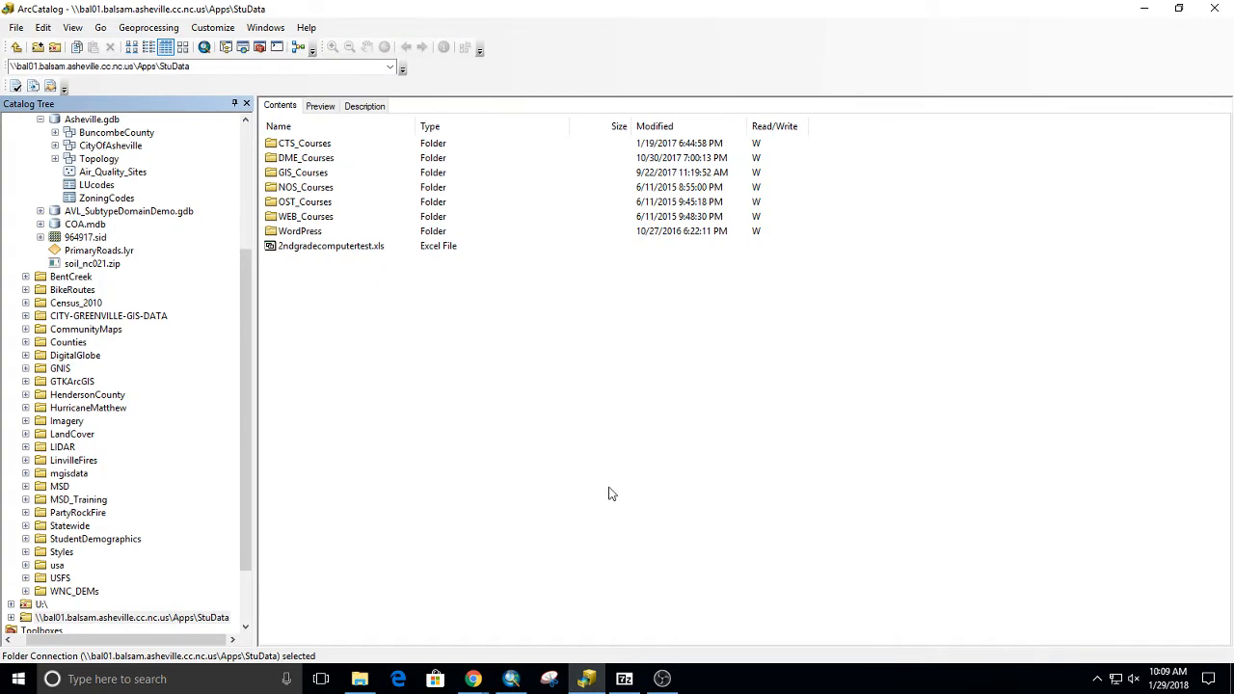
pyautogui.click(511, 679)
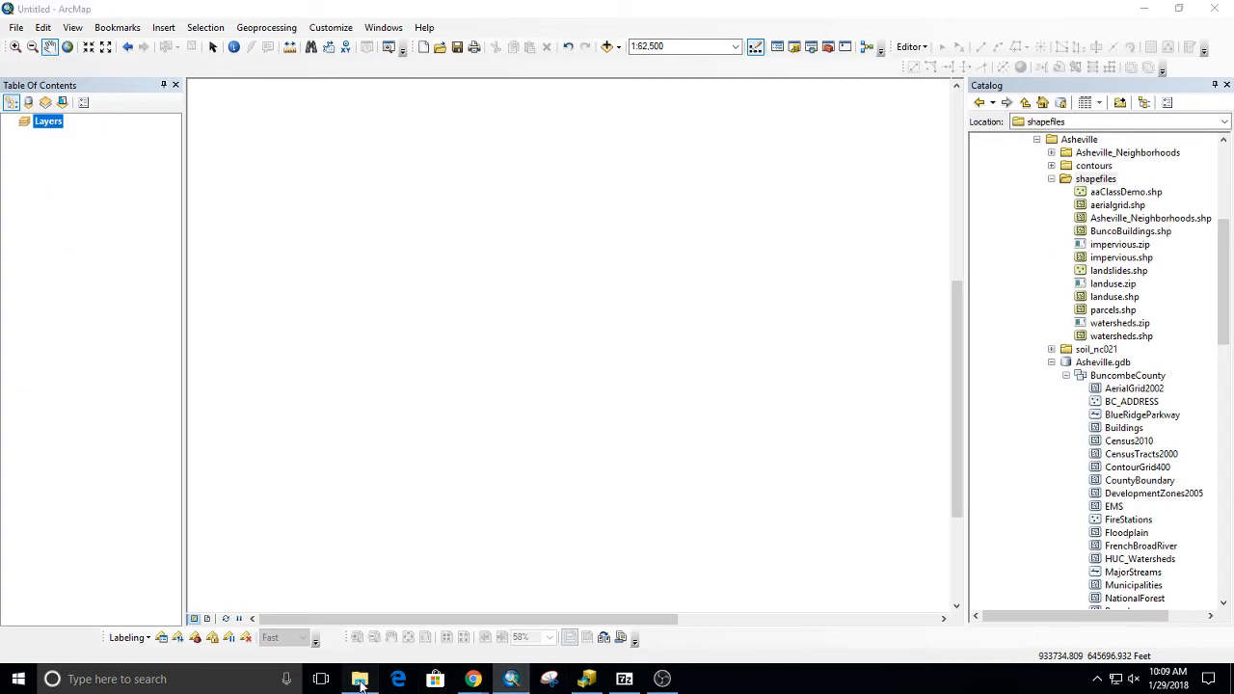
# Step: Switch to File Explorer and open the Greenways.zip archive from the Downloads folder
pyautogui.click(360, 679)
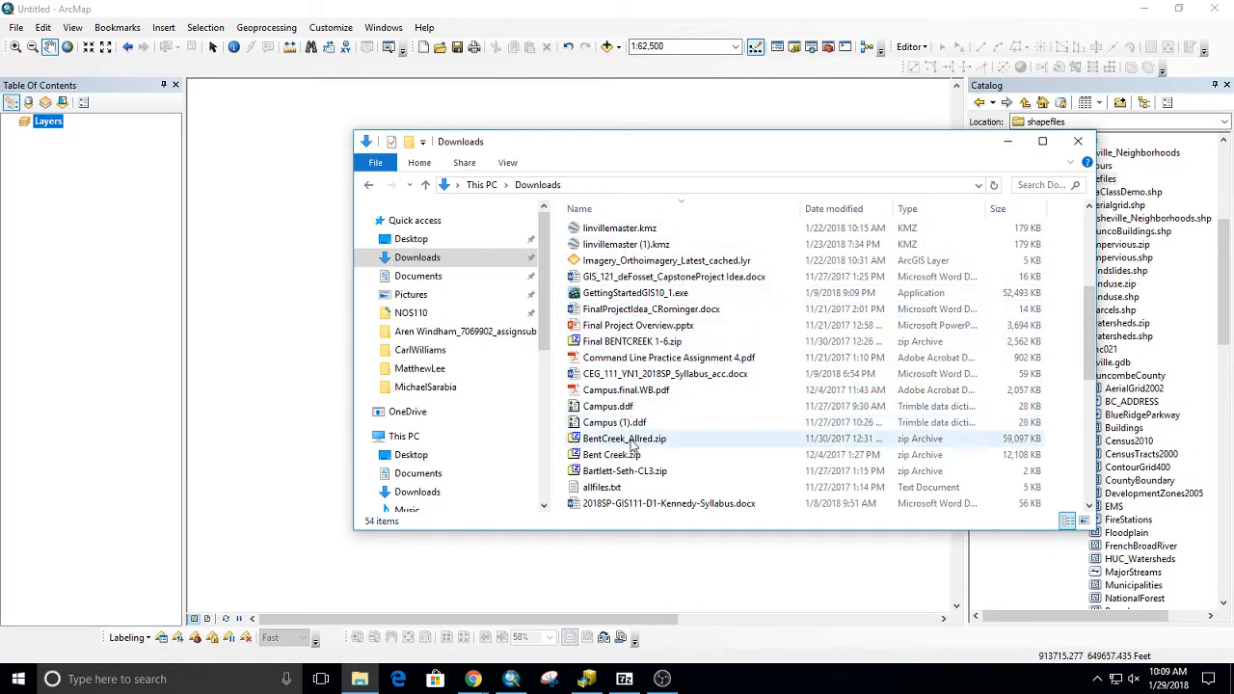
pyautogui.scroll(-5, 631, 444)
pyautogui.scroll(-3, 628, 441)
pyautogui.doubleClick(628, 504)
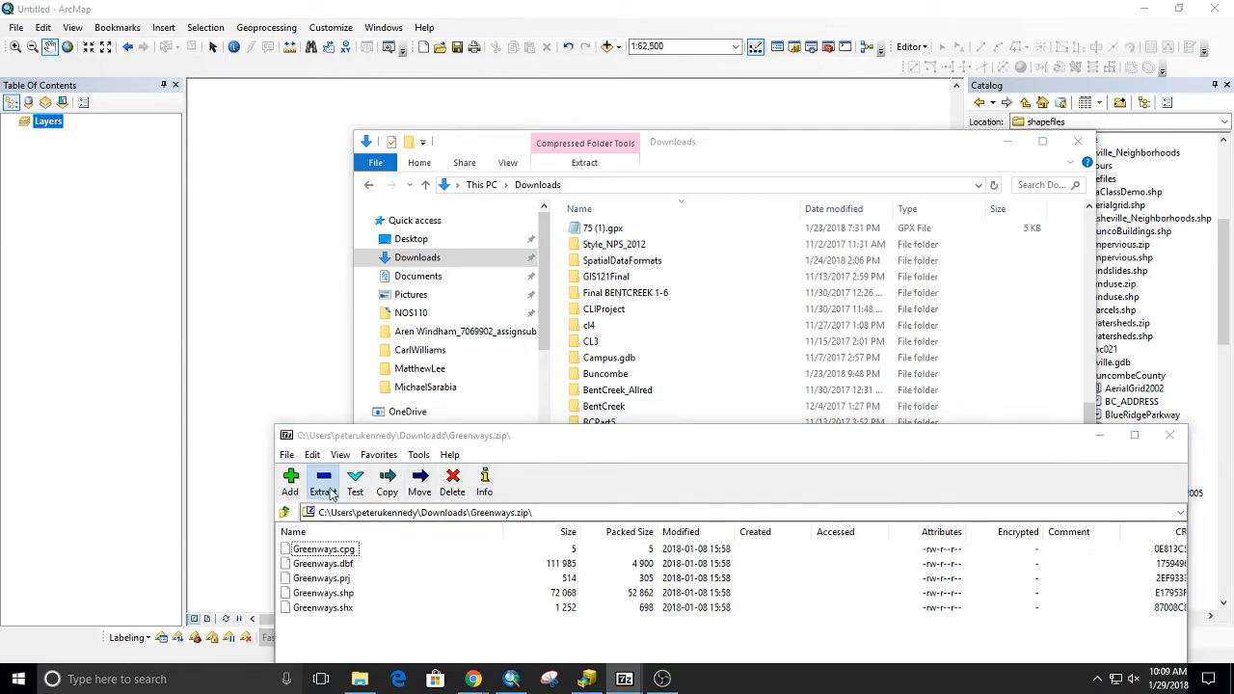
# Step: Extract all Greenways files from the archive into S:\GIS_Courses\GIS_Data\Asheville\shapefiles
pyautogui.click(323, 482)
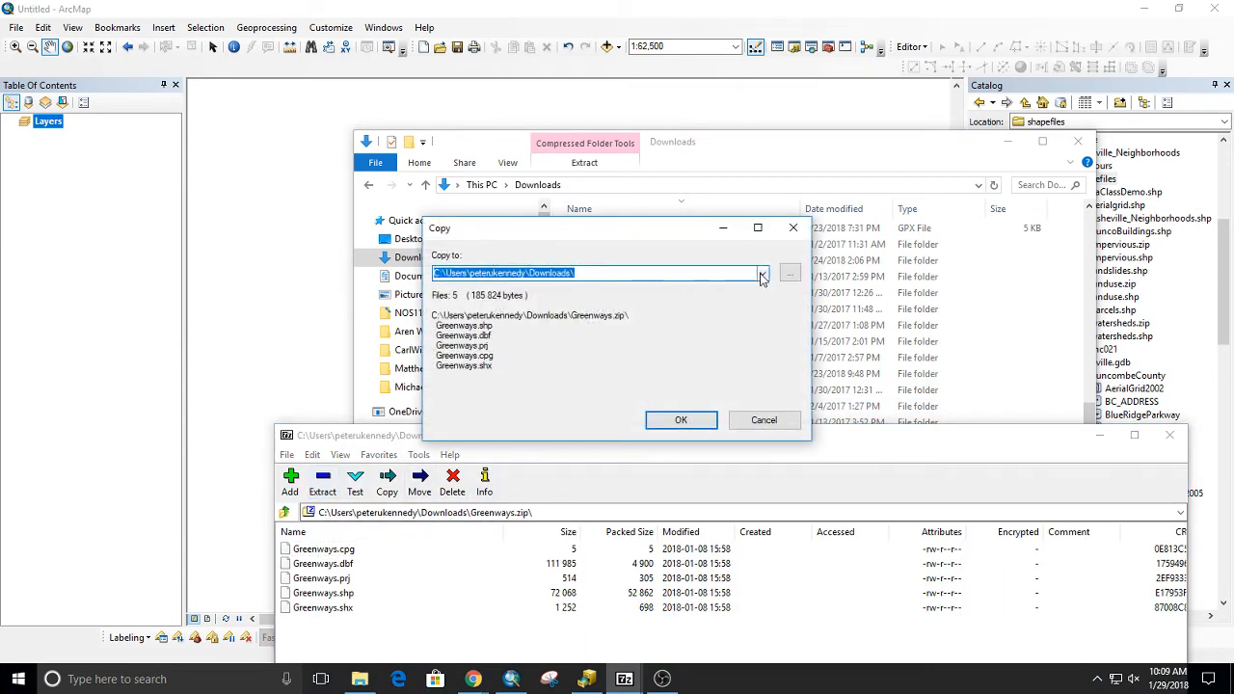
pyautogui.click(789, 277)
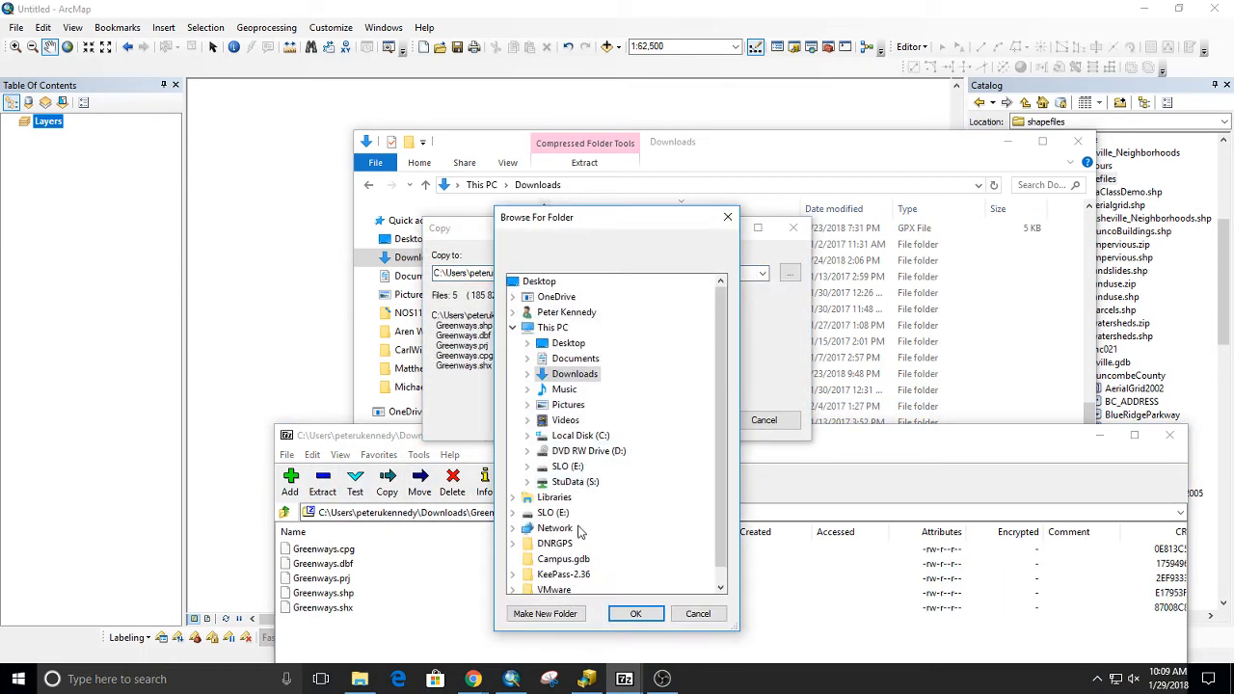
pyautogui.scroll(-1, 582, 536)
pyautogui.doubleClick(574, 466)
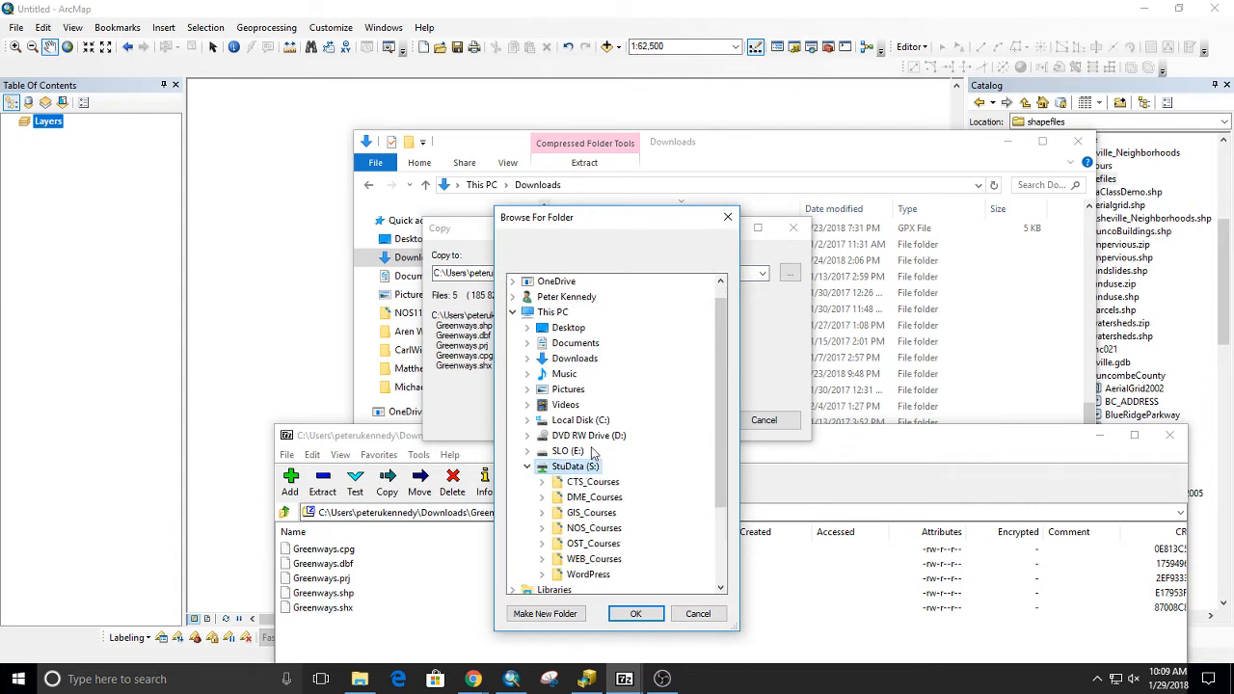
pyautogui.doubleClick(585, 514)
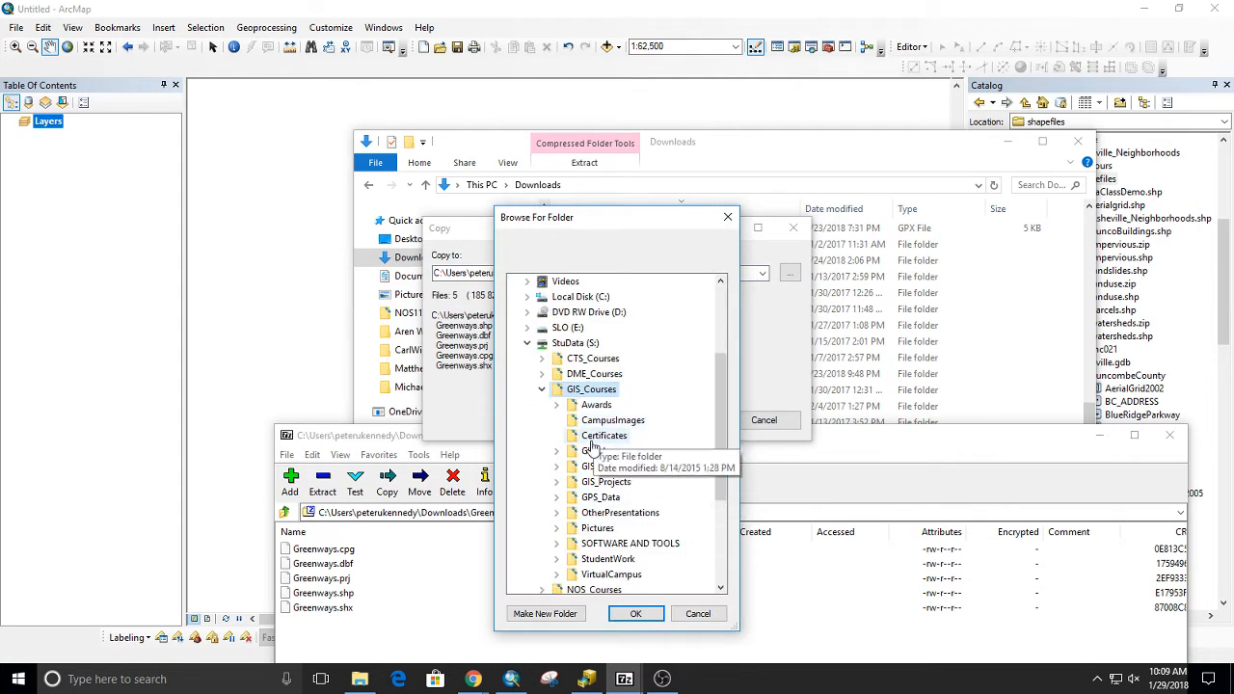
pyautogui.doubleClick(598, 466)
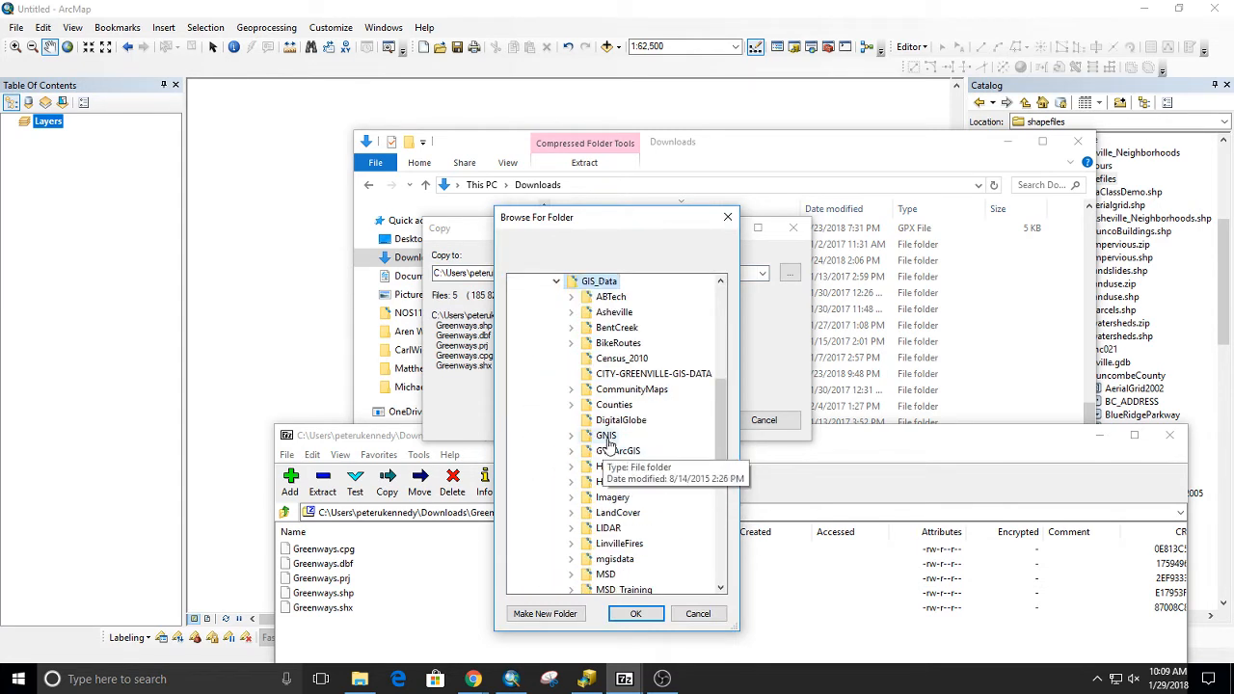
pyautogui.doubleClick(614, 313)
pyautogui.click(630, 388)
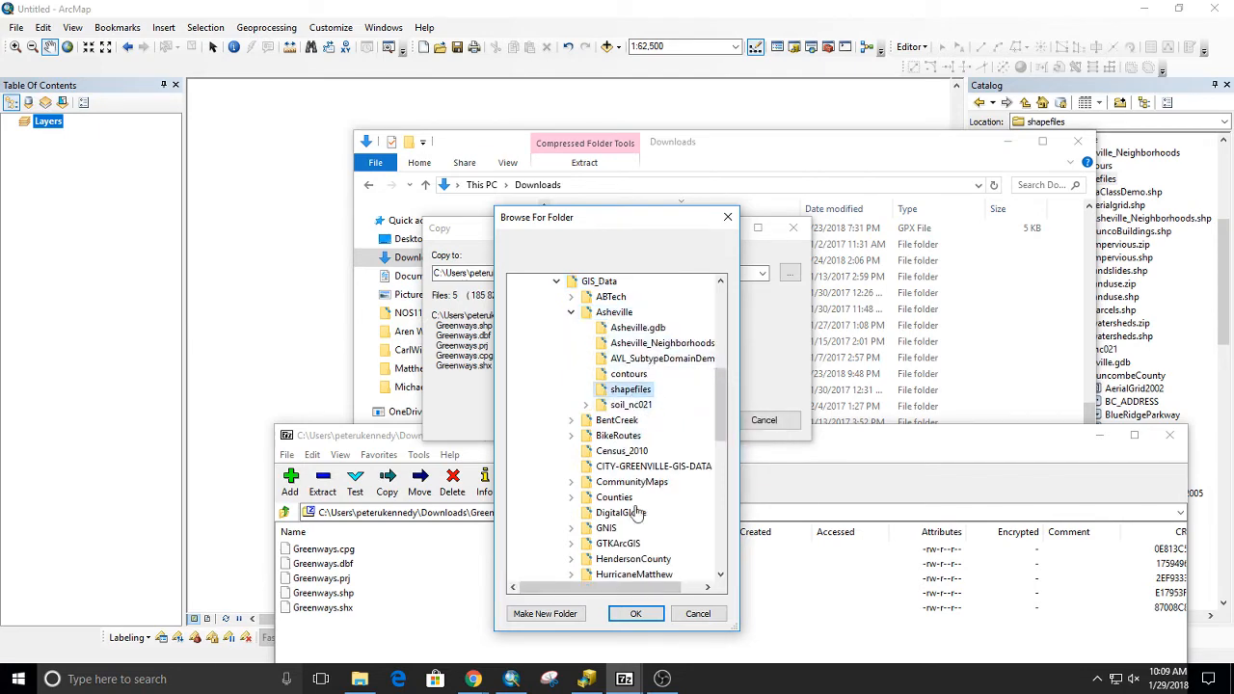
pyautogui.click(636, 614)
pyautogui.click(680, 420)
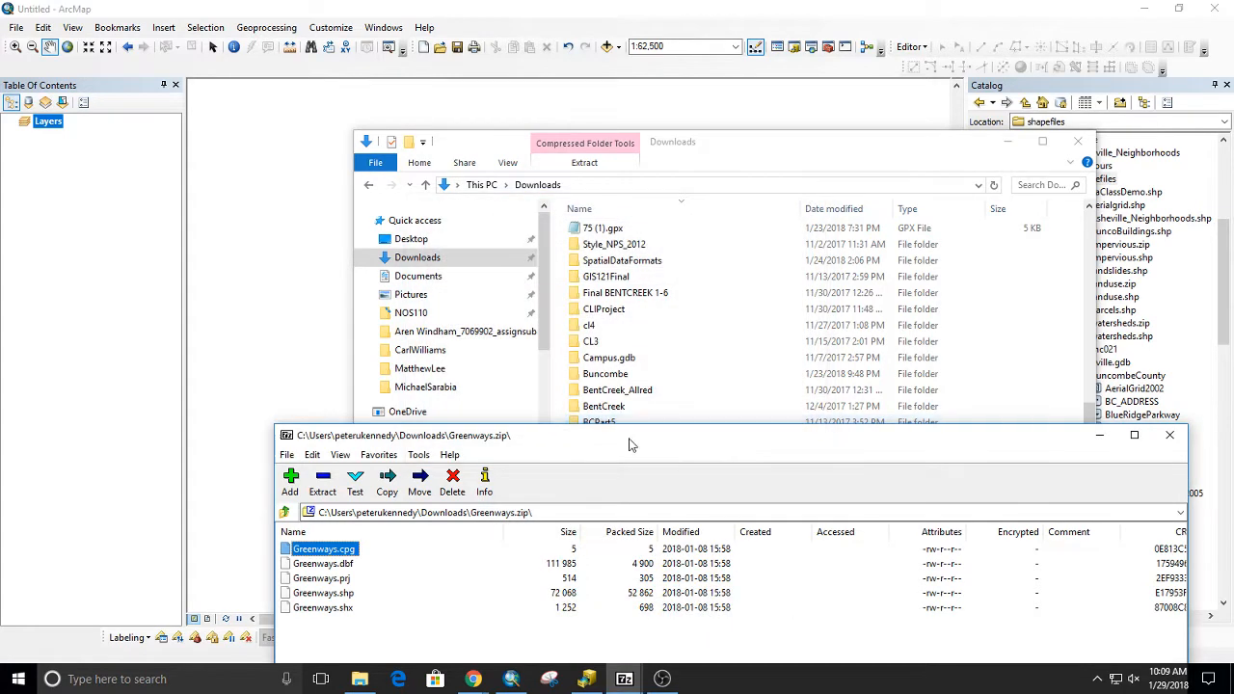
# Step: Check the shapefiles folder in ArcMap's Catalog, and open S:\GIS_Courses\GIS_Data\Asheville\shapefiles in a new File Explorer window
pyautogui.click(312, 14)
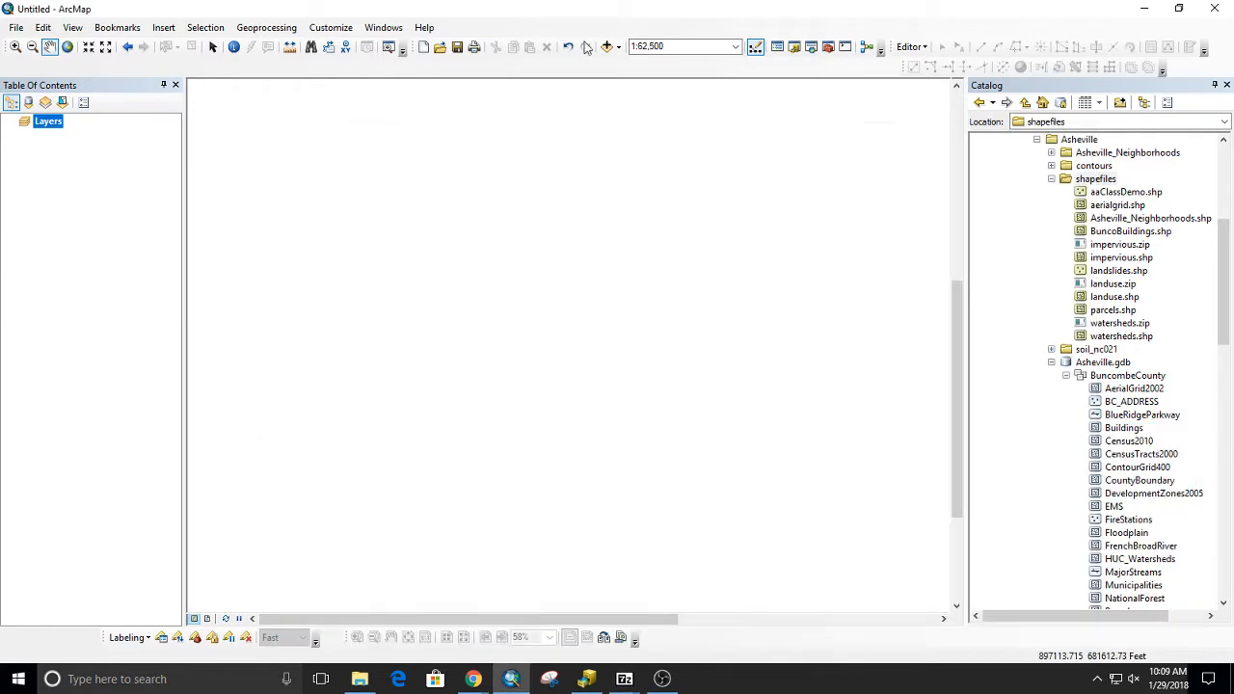
pyautogui.click(1095, 179)
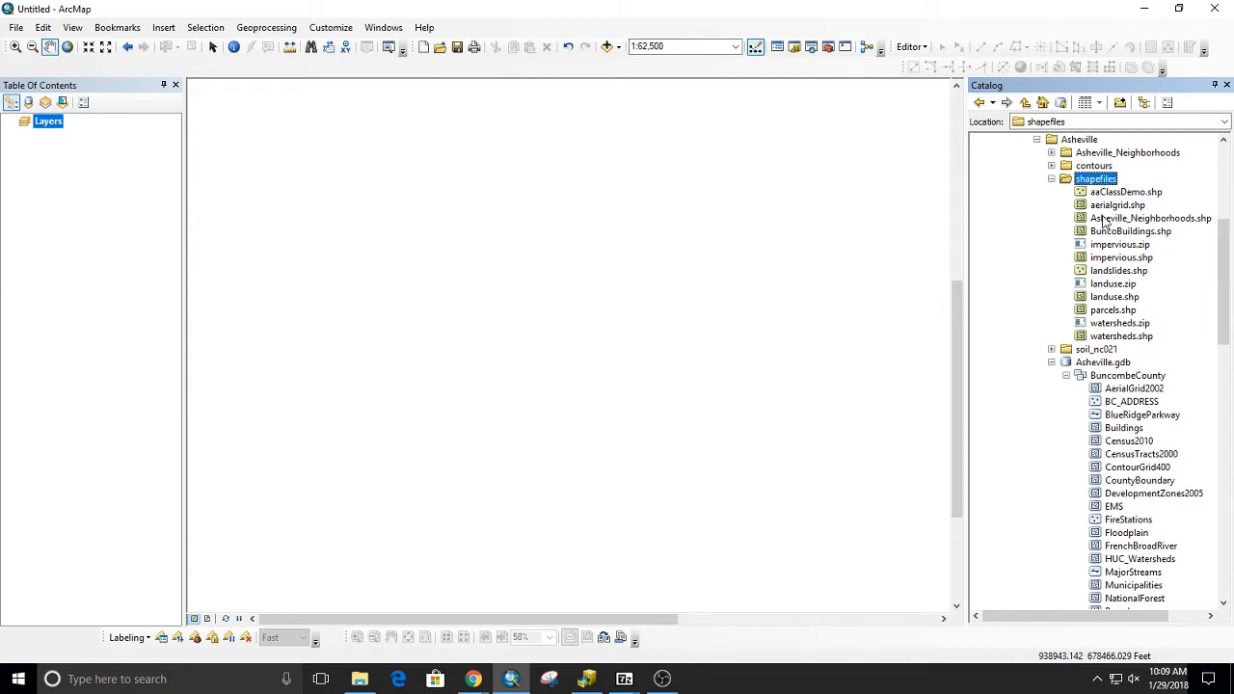
pyautogui.press('super+e')
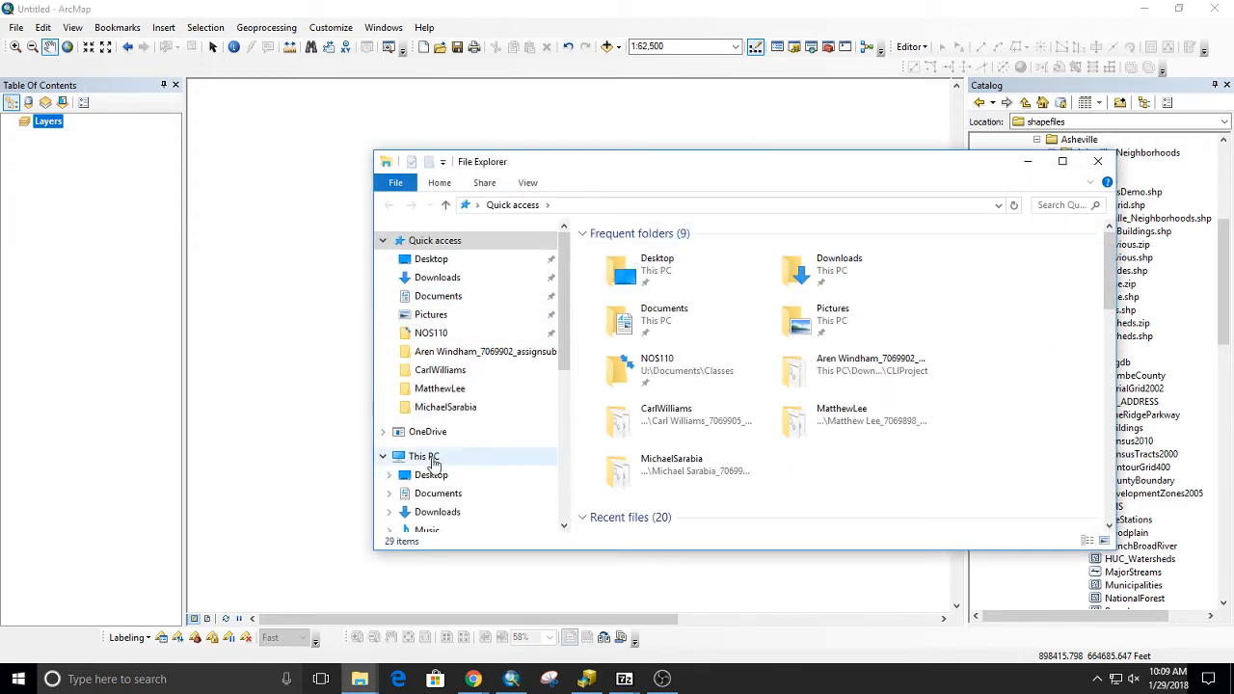
pyautogui.scroll(-3, 472, 444)
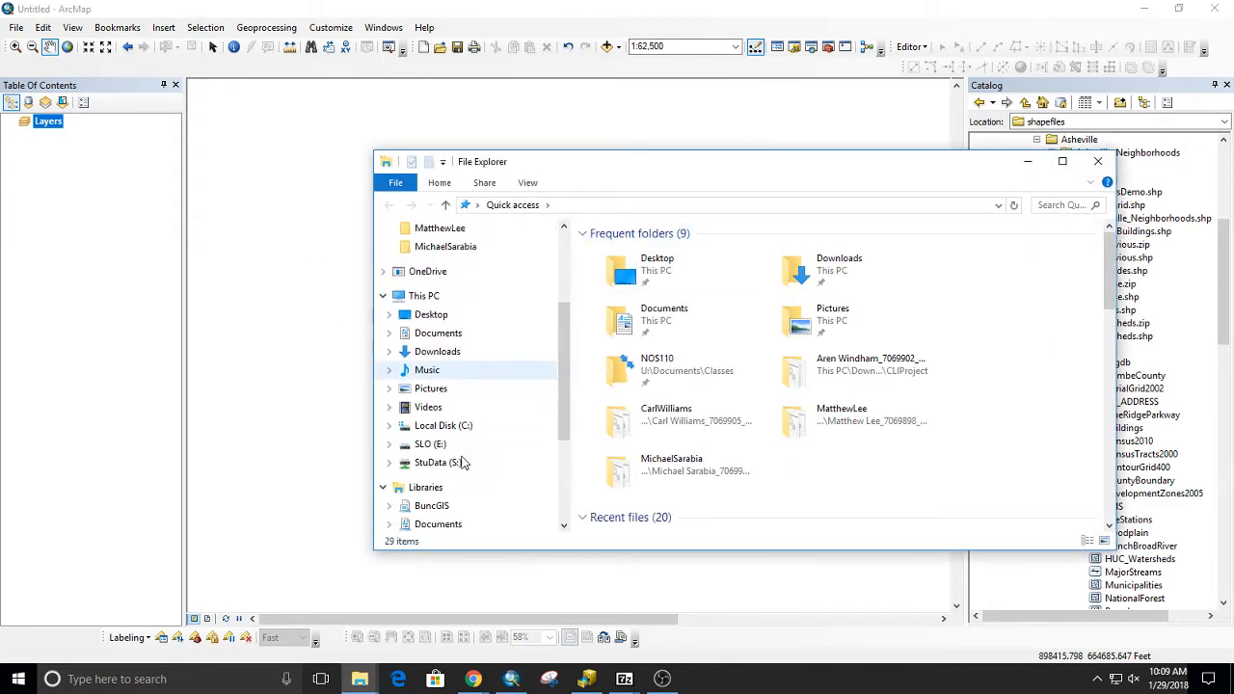
pyautogui.click(449, 463)
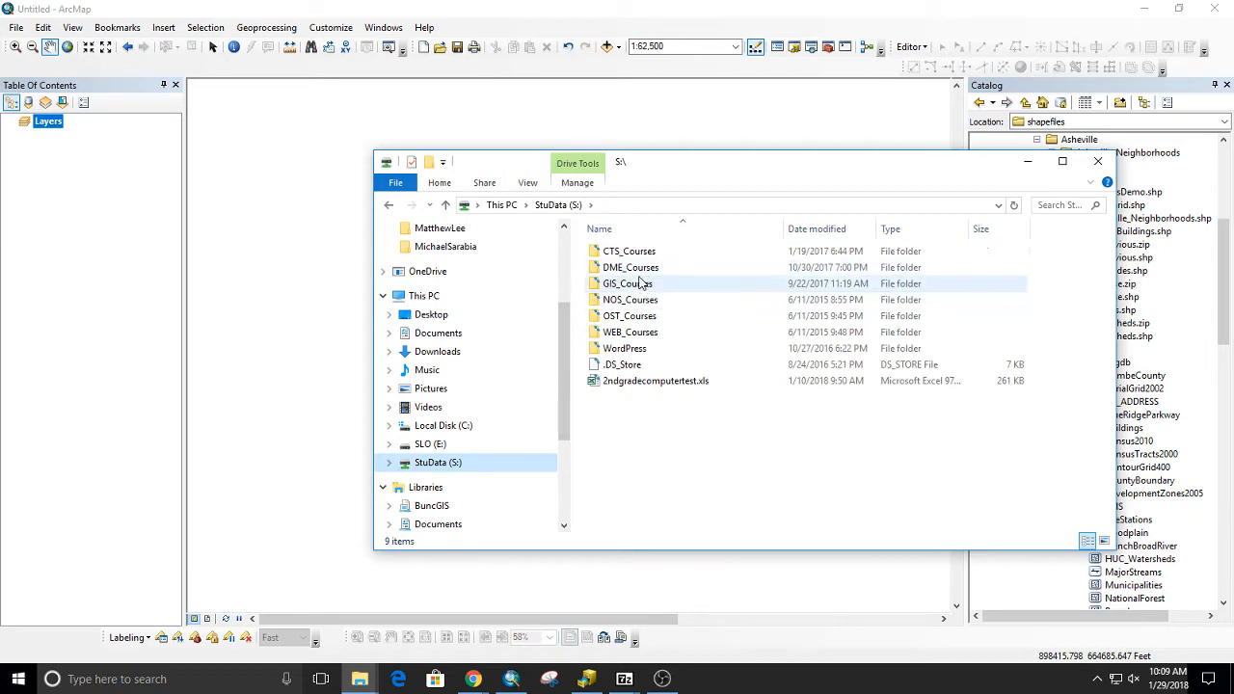
pyautogui.doubleClick(641, 282)
pyautogui.doubleClick(622, 318)
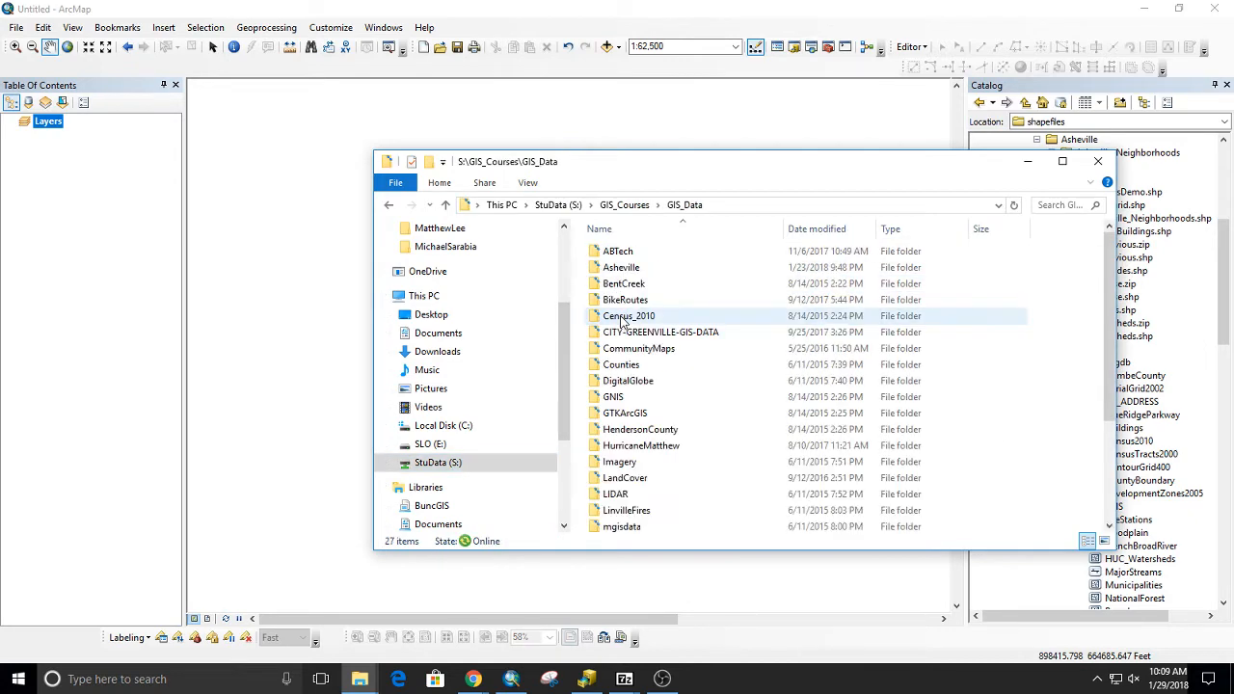
pyautogui.click(615, 270)
pyautogui.doubleClick(614, 275)
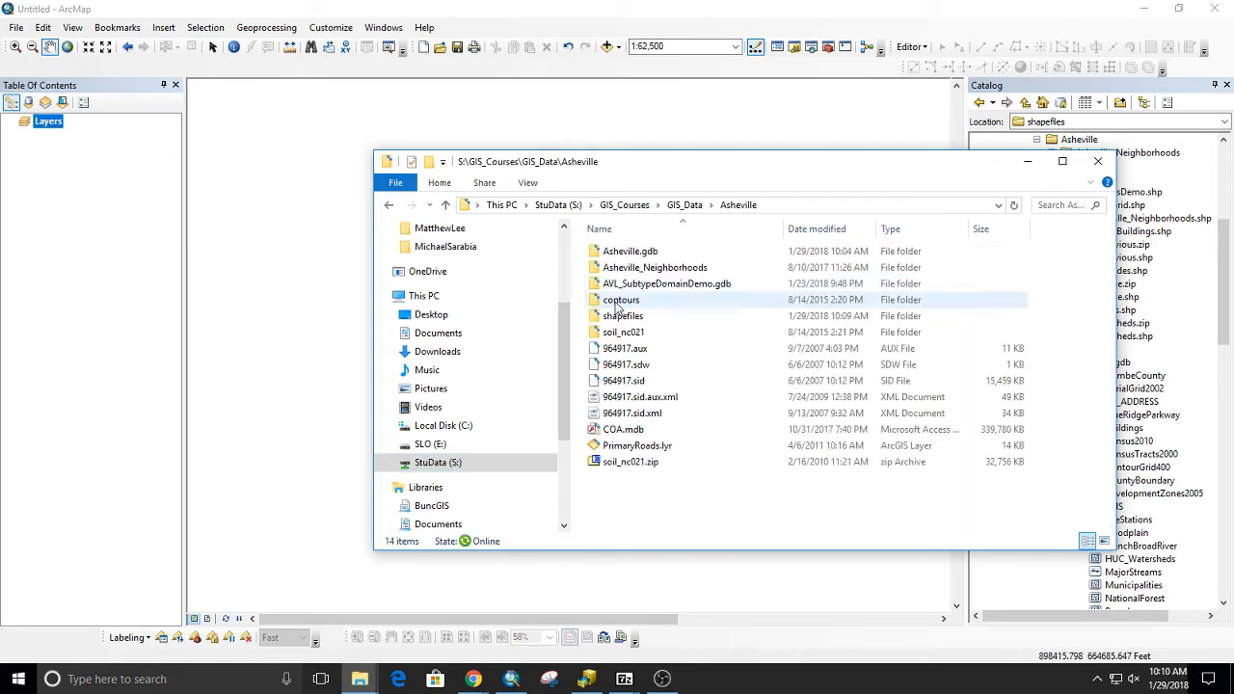
pyautogui.doubleClick(622, 316)
# Step: Find the extracted Greenways files in the folder and select them all, from Greenways.cpg to Greenways.shx
pyautogui.scroll(-10, 650, 376)
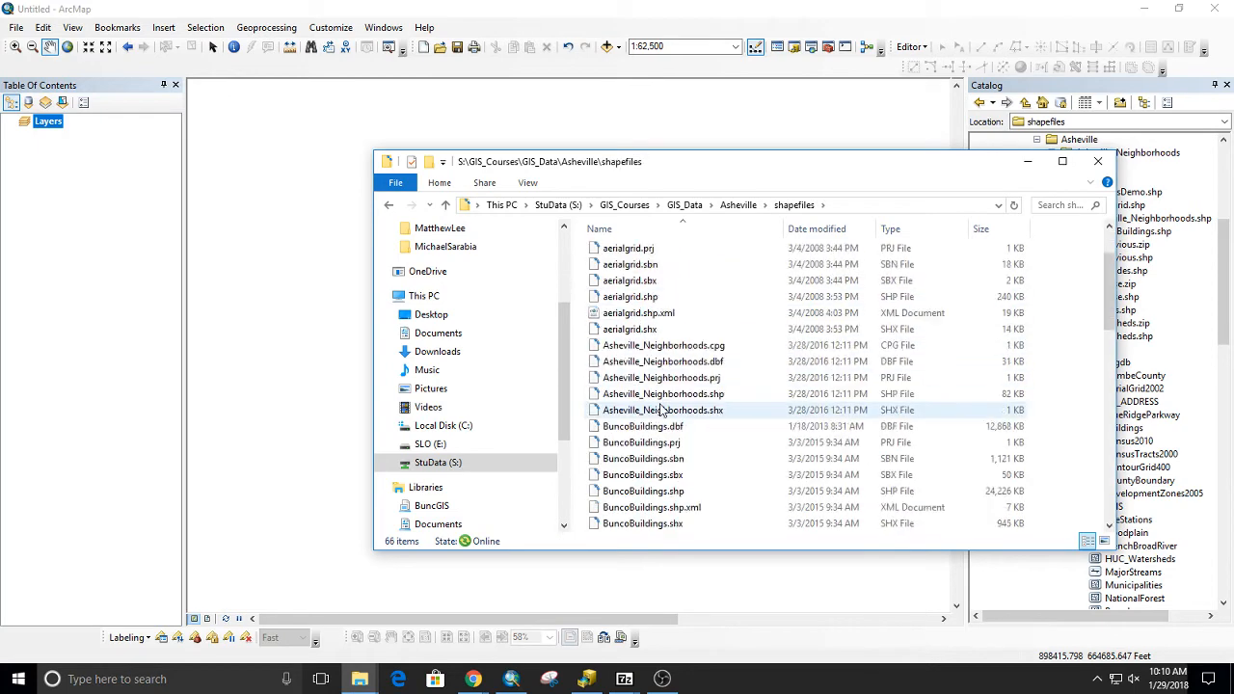
pyautogui.scroll(2, 662, 413)
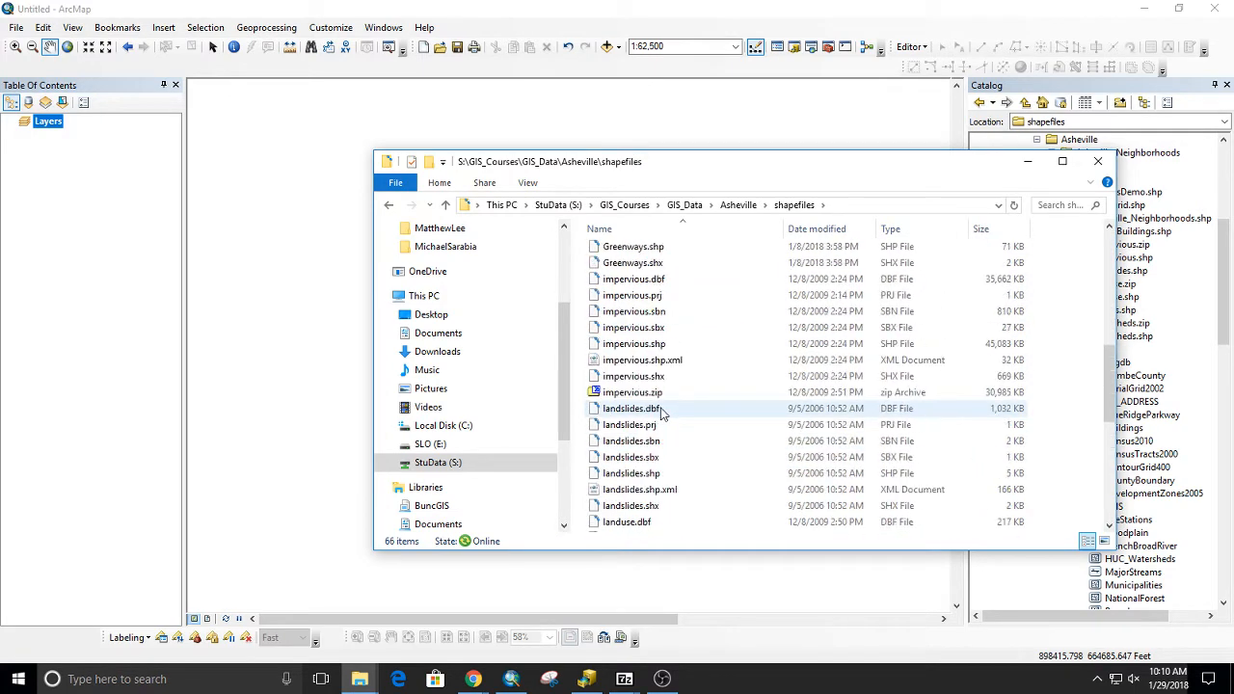
pyautogui.scroll(1, 655, 391)
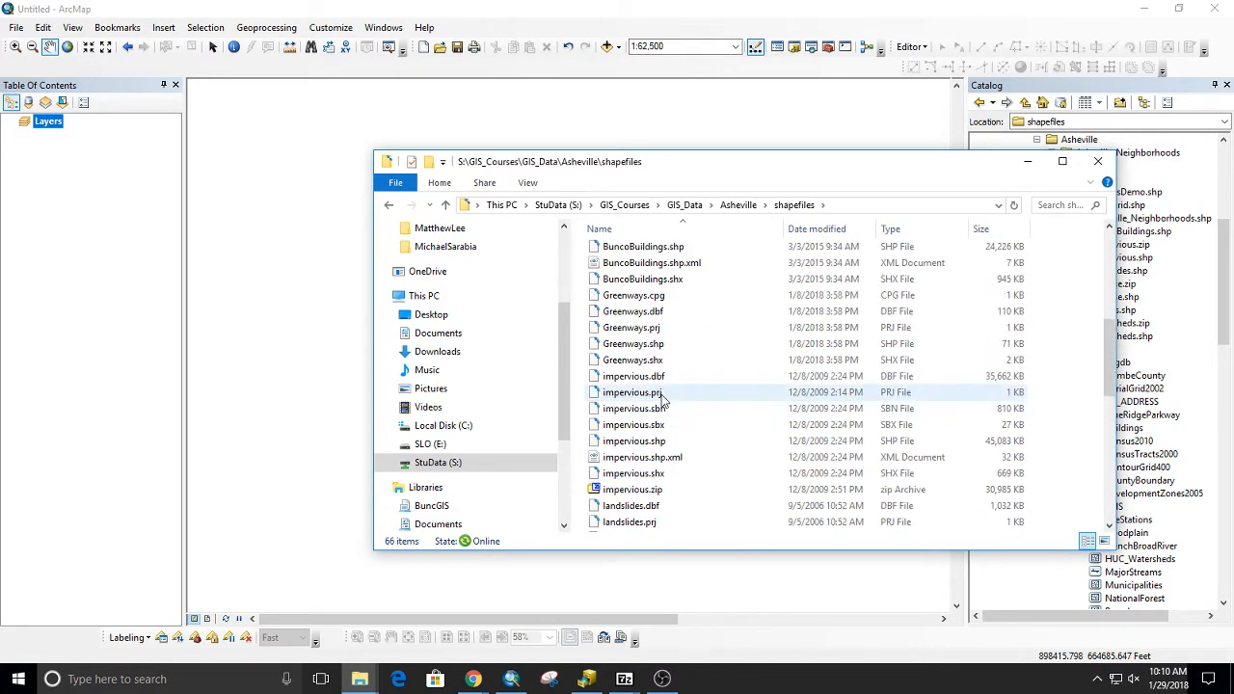
pyautogui.click(638, 297)
pyautogui.keyDown('shift'); pyautogui.click(636, 360); pyautogui.keyUp('shift')
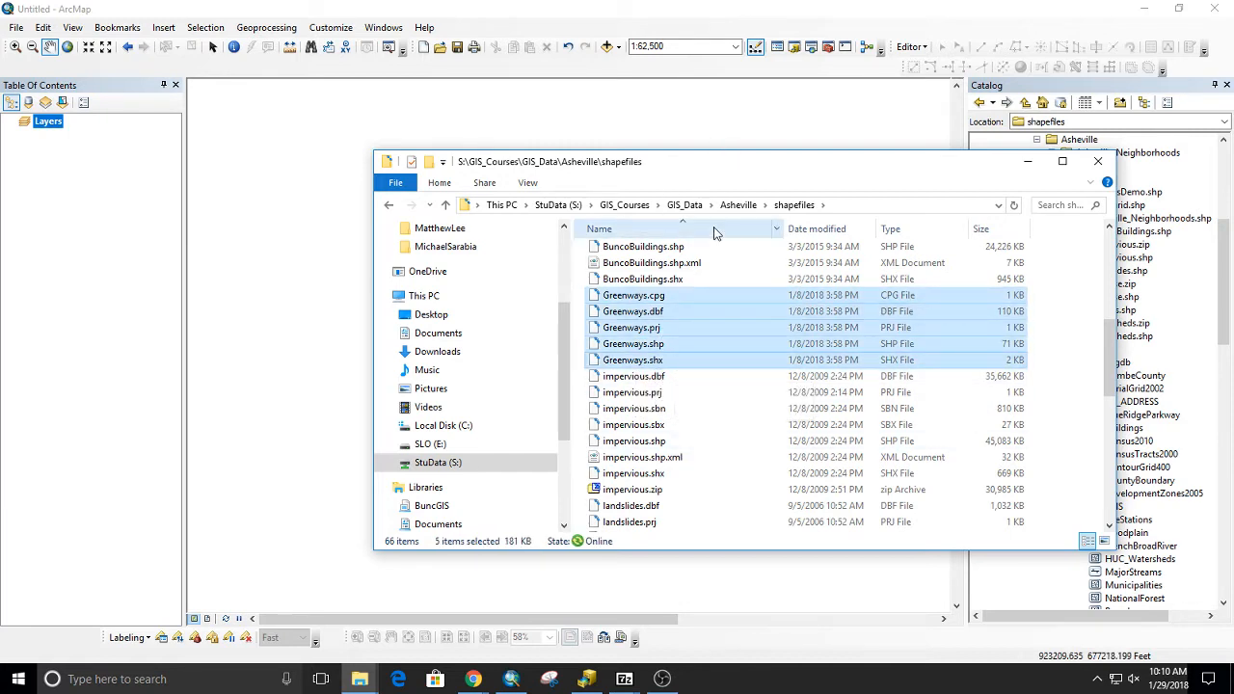
# Step: Switch back to ArcMap, refresh the shapefiles folder in the Catalog and add Greenways.shp to the map
pyautogui.click(1024, 84)
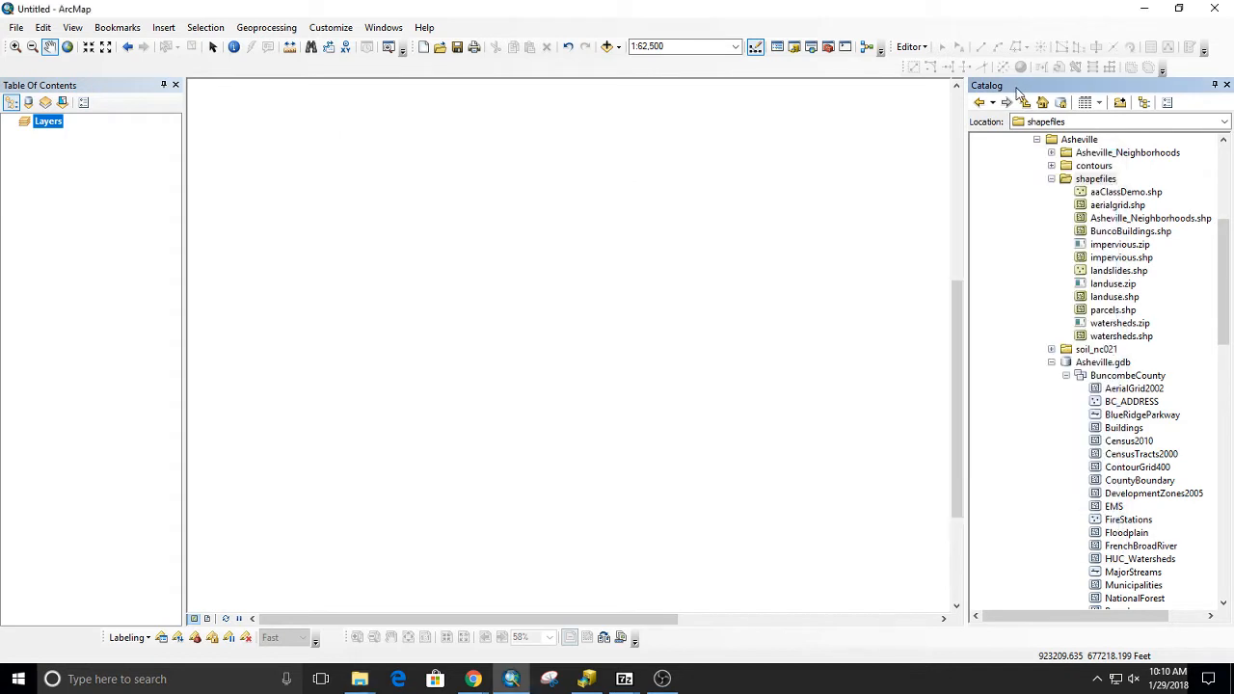
pyautogui.click(1109, 184)
pyautogui.rightClick(1112, 180)
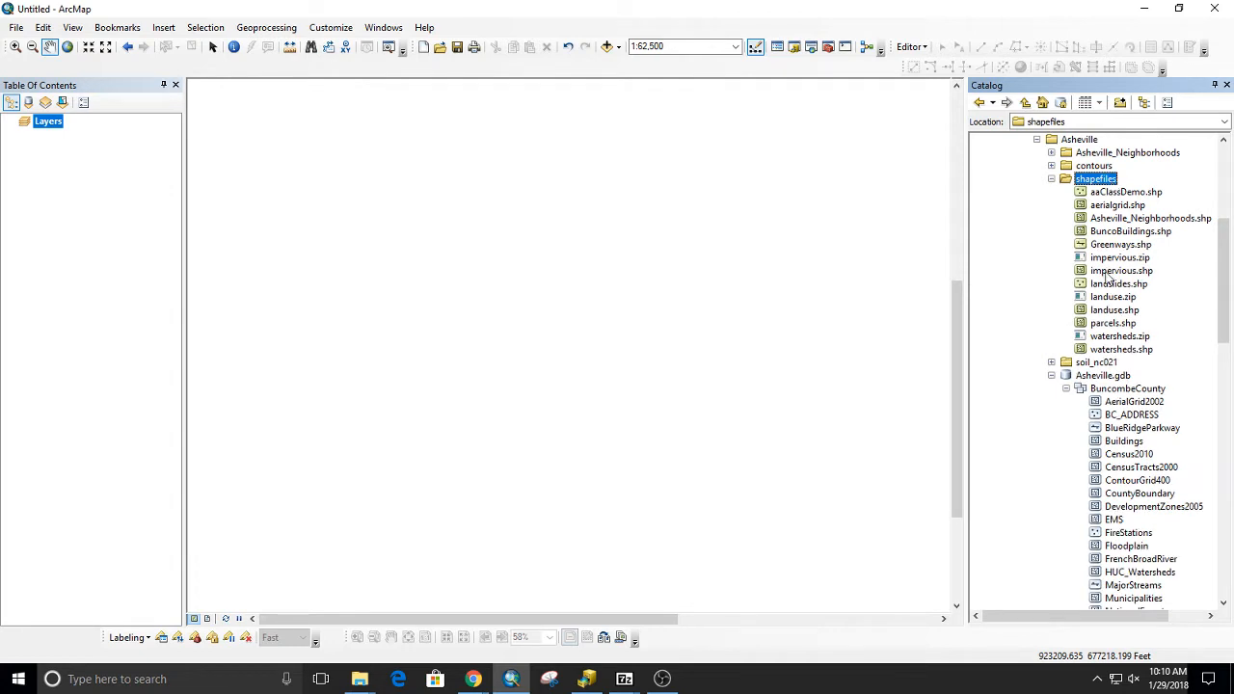
pyautogui.click(1111, 247)
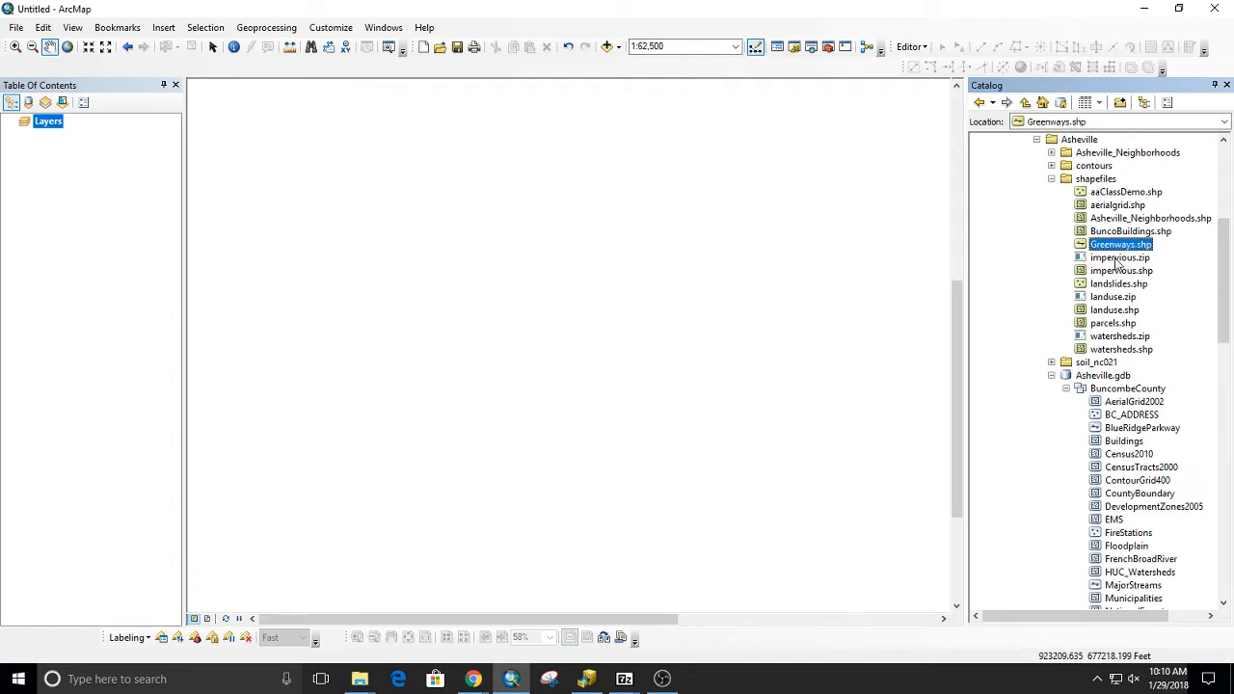
pyautogui.moveTo(1124, 248)
pyautogui.mouseDown()
pyautogui.moveTo(822, 278)
pyautogui.moveTo(532, 329)
pyautogui.mouseUp()
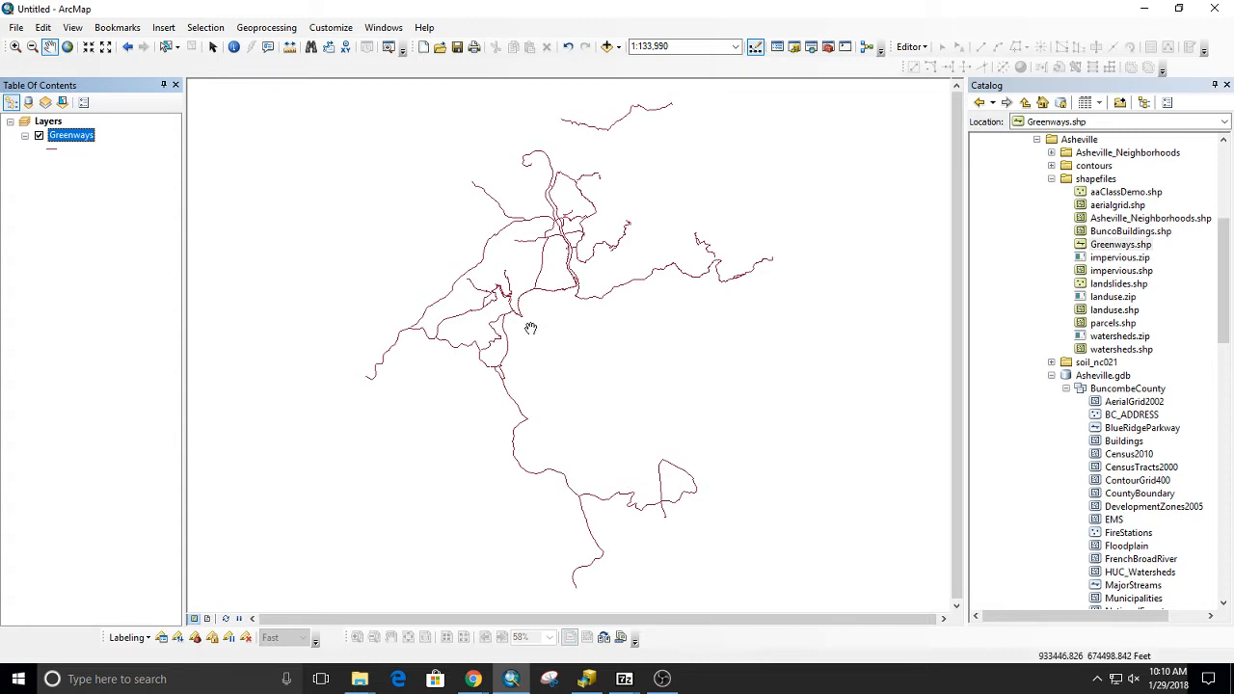
# Step: Switch to Layout View and enlarge the data frame at its upper-left and lower-right corners to fill the printer margins
pyautogui.click(208, 619)
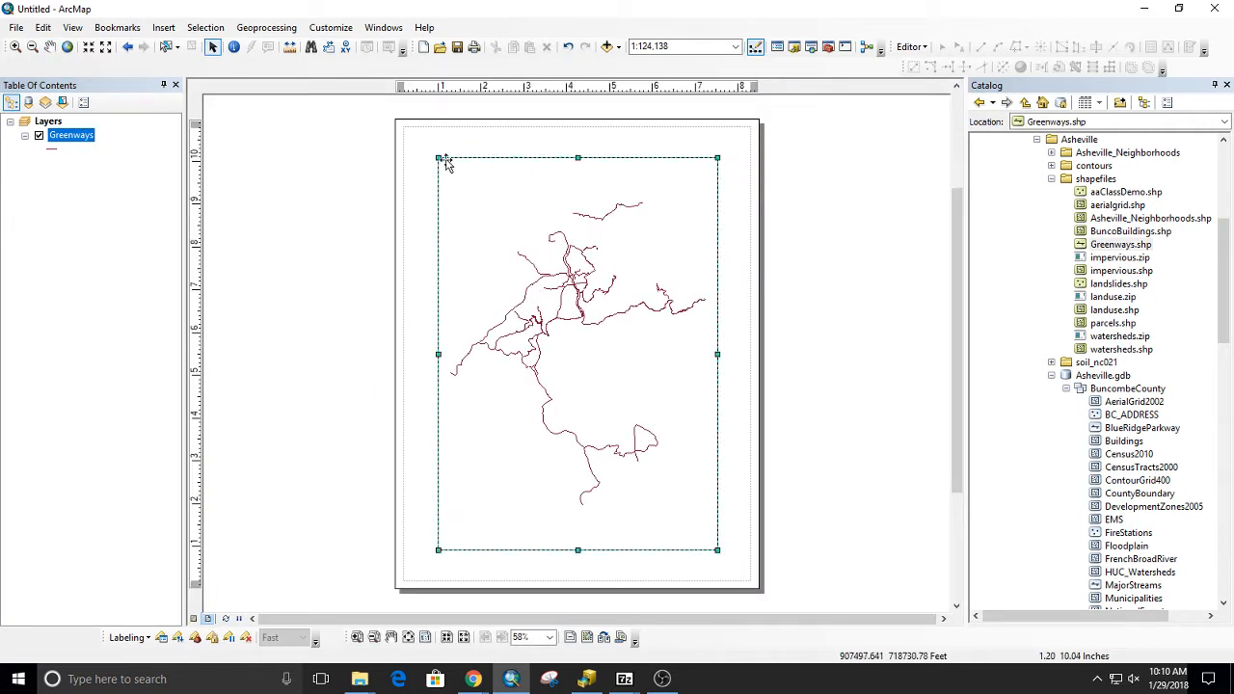
pyautogui.moveTo(437, 157); pyautogui.dragTo(407, 132)
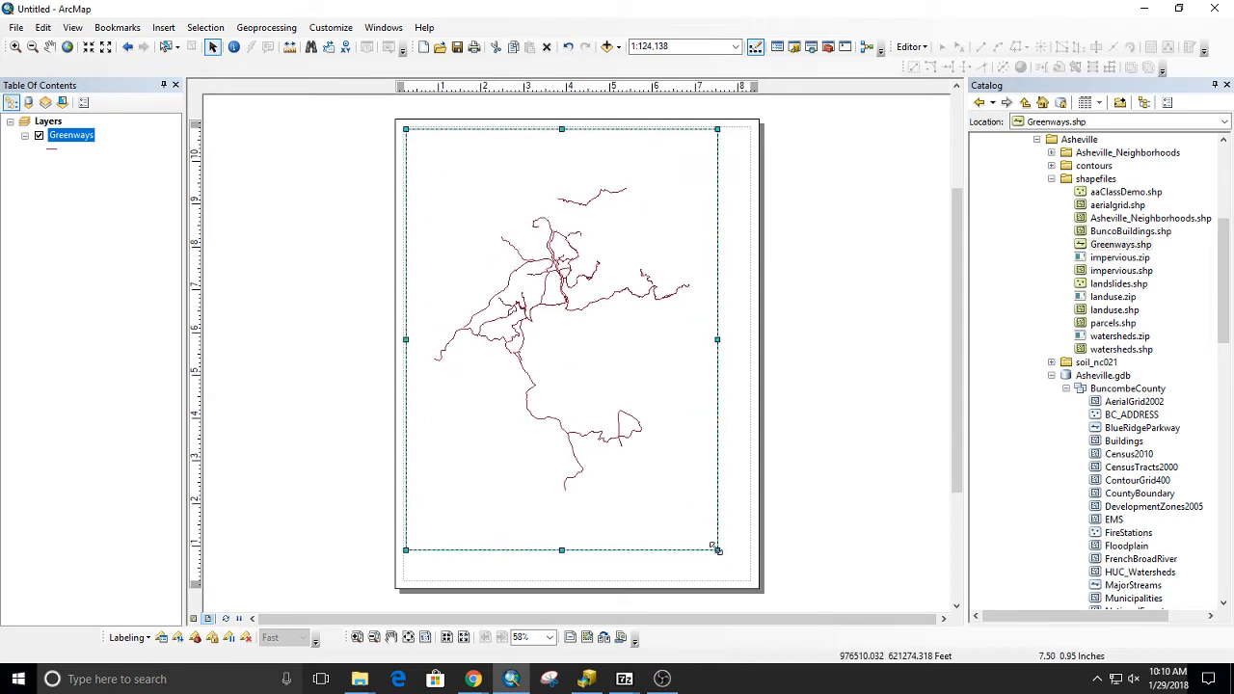
pyautogui.moveTo(717, 551); pyautogui.dragTo(752, 586)
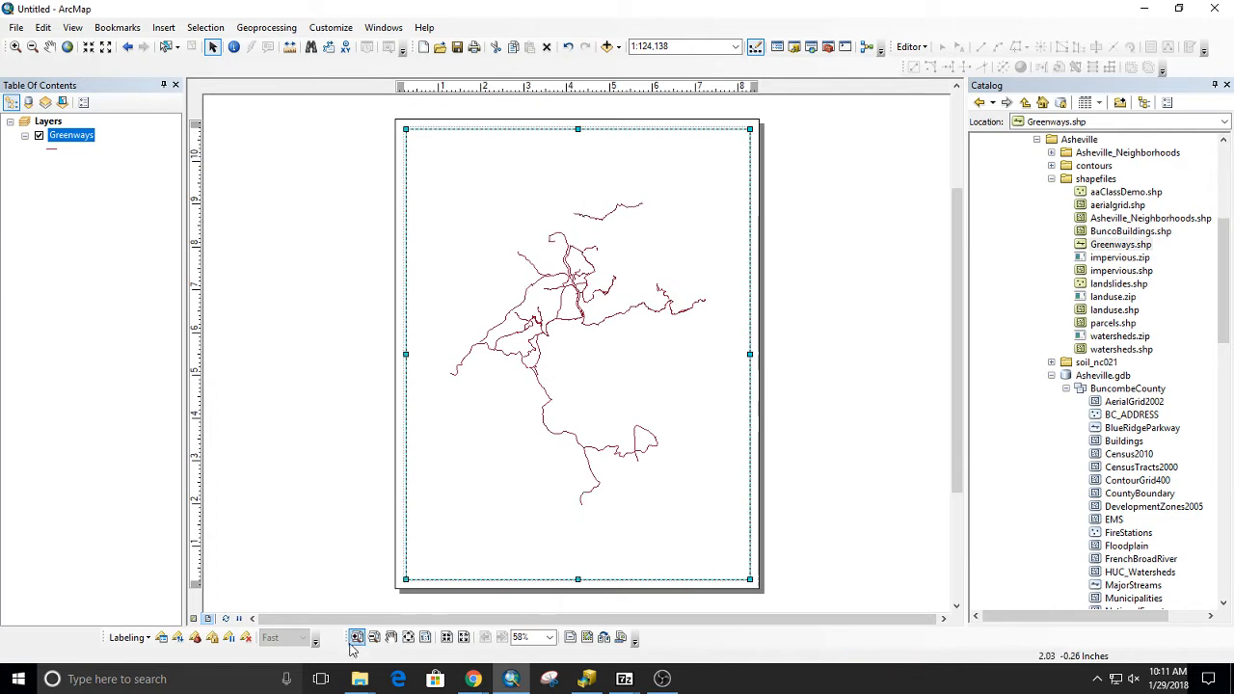
# Step: Undock the Layout toolbar to float over the layout window, and pan the page clear of it
pyautogui.moveTo(349, 637); pyautogui.dragTo(219, 105)
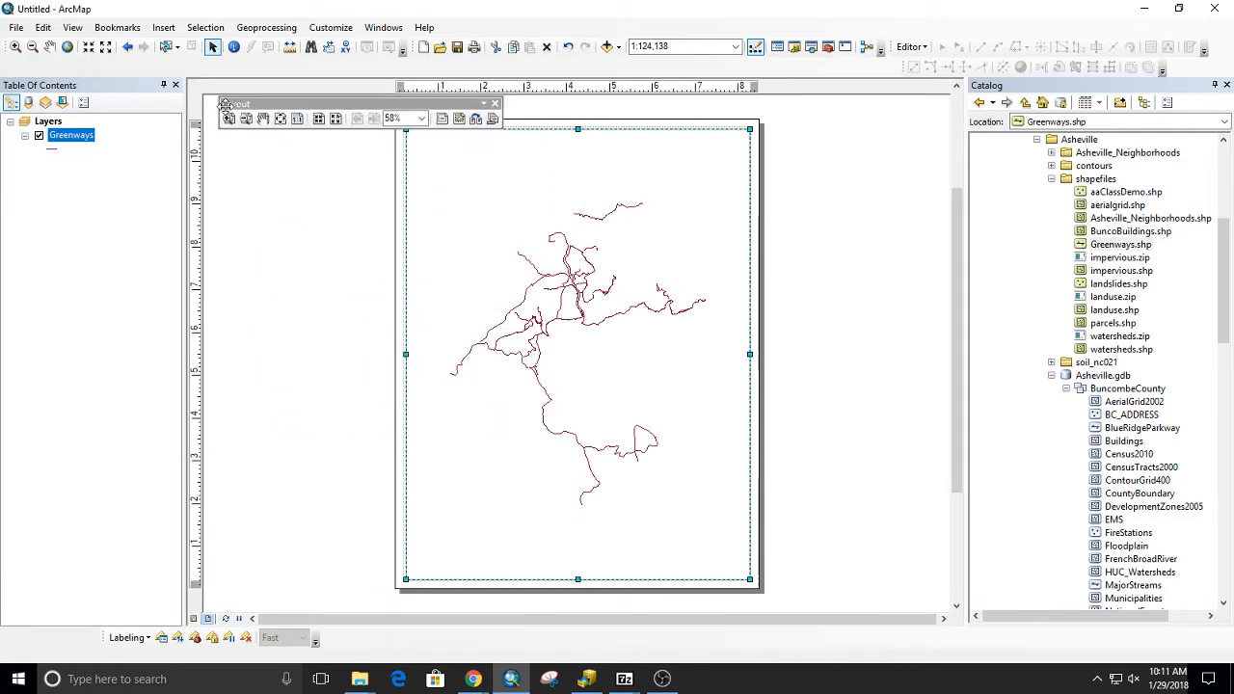
pyautogui.moveTo(617, 229); pyautogui.dragTo(735, 225)
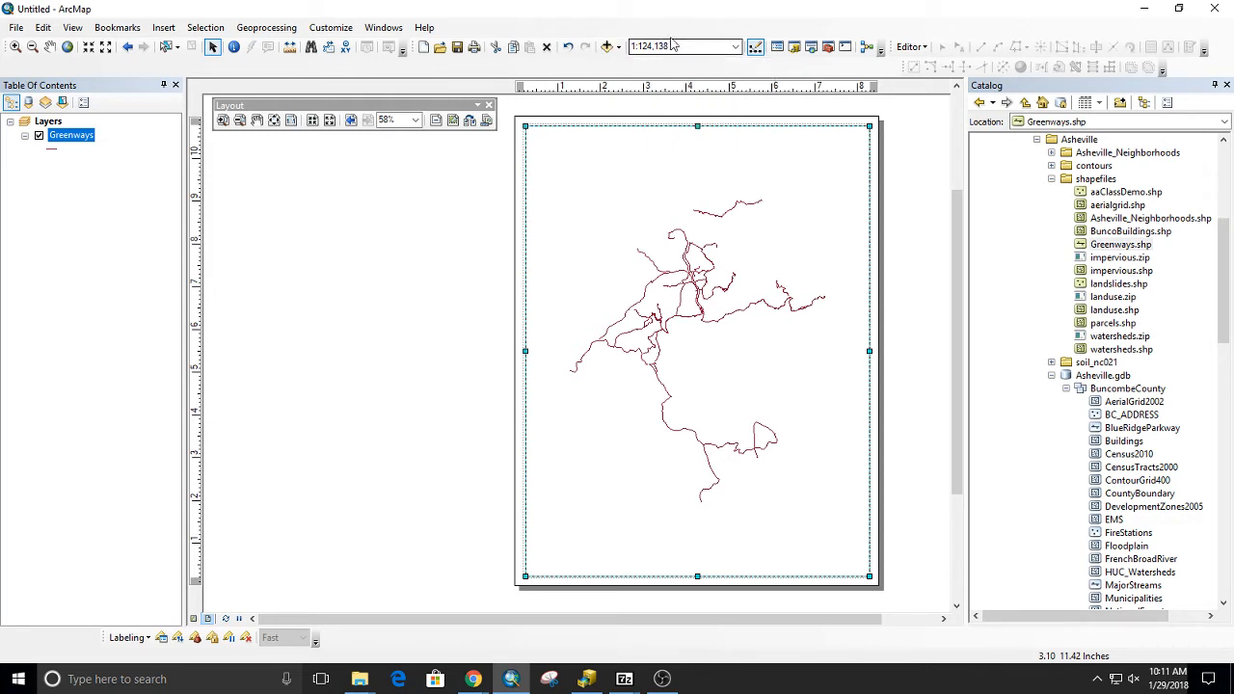
# Step: Zoom the data frame to the full extent of the data and set the map scale to 1:100,000
pyautogui.click(67, 48)
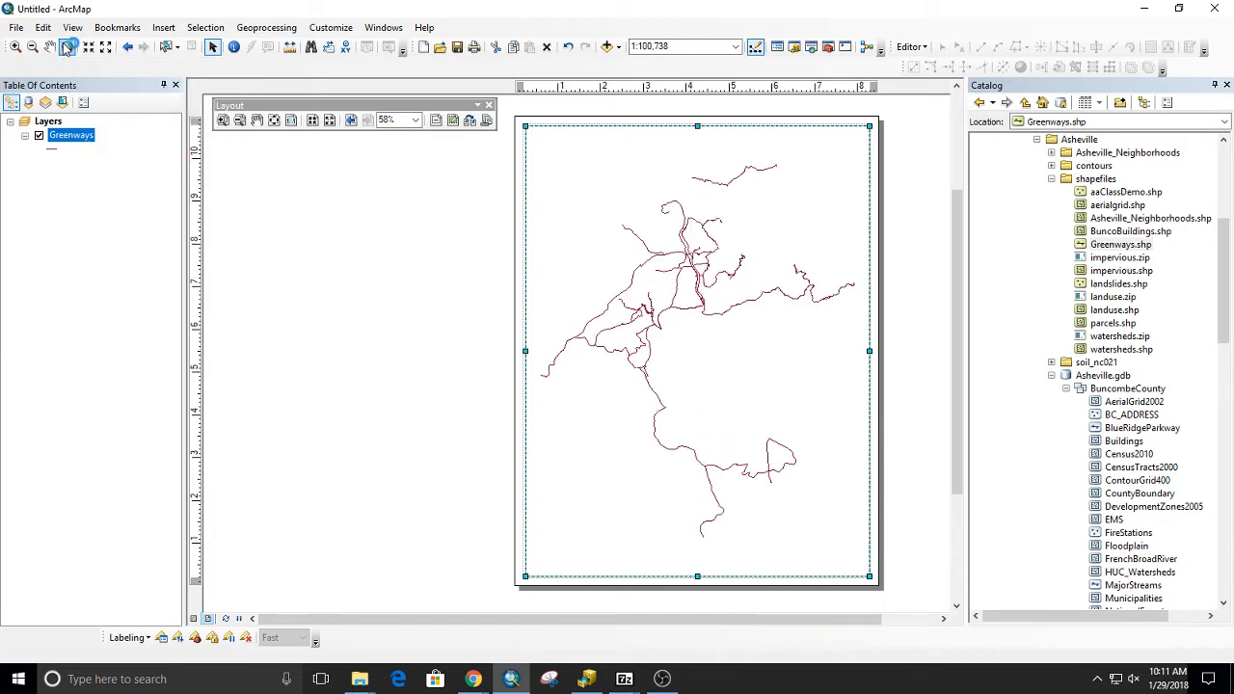
pyautogui.click(692, 46)
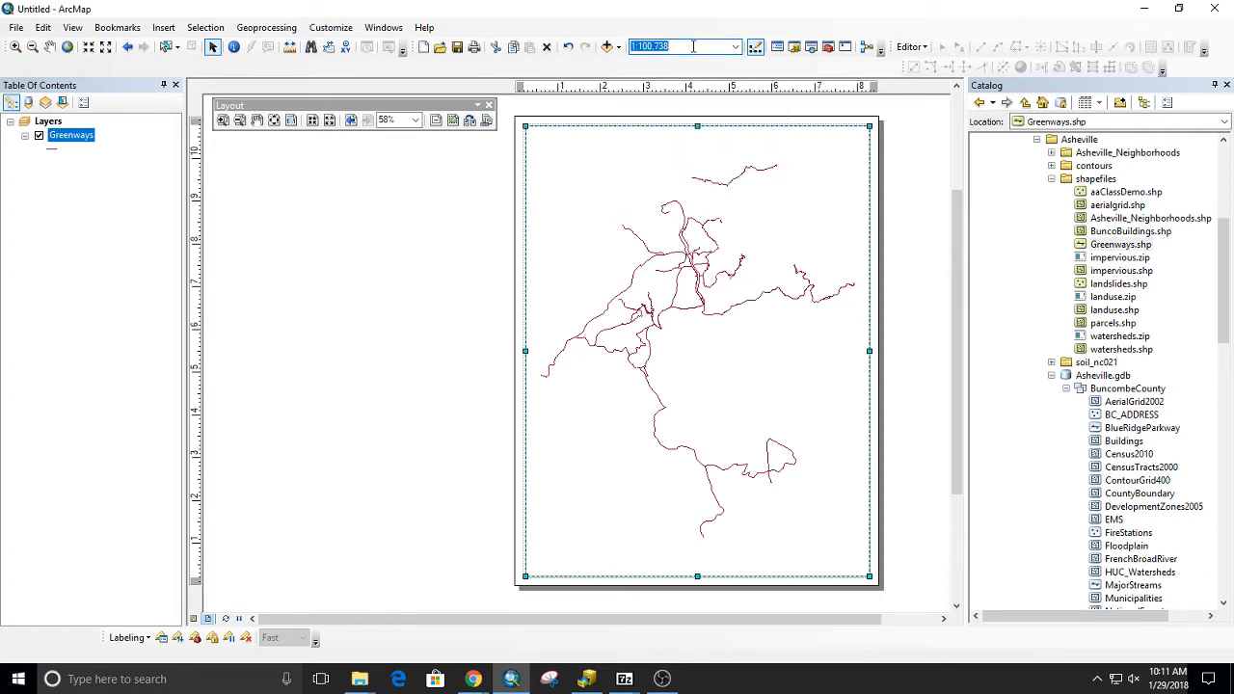
pyautogui.write('100000')
pyautogui.press('Return')
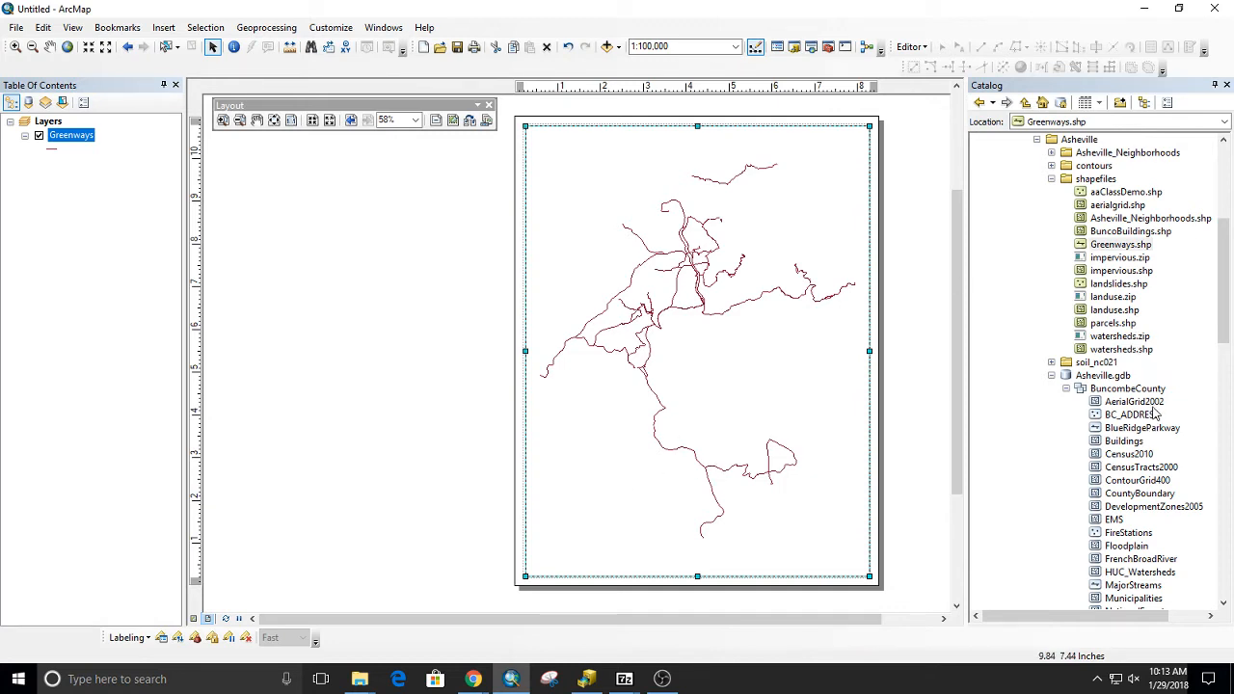
# Step: Add the Municipalities and FrenchBroadRiver feature classes from the BuncombeCounty dataset in Asheville.gdb to the map
pyautogui.scroll(-3, 1154, 413)
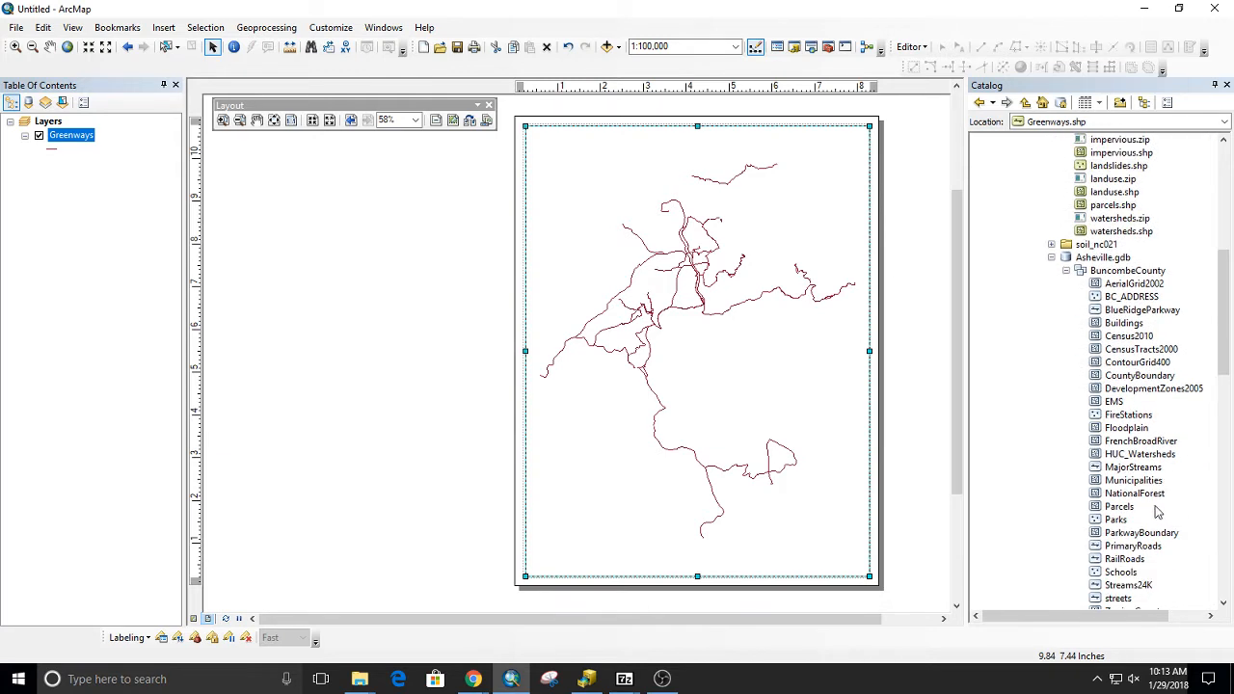
pyautogui.moveTo(1133, 480); pyautogui.dragTo(713, 423)
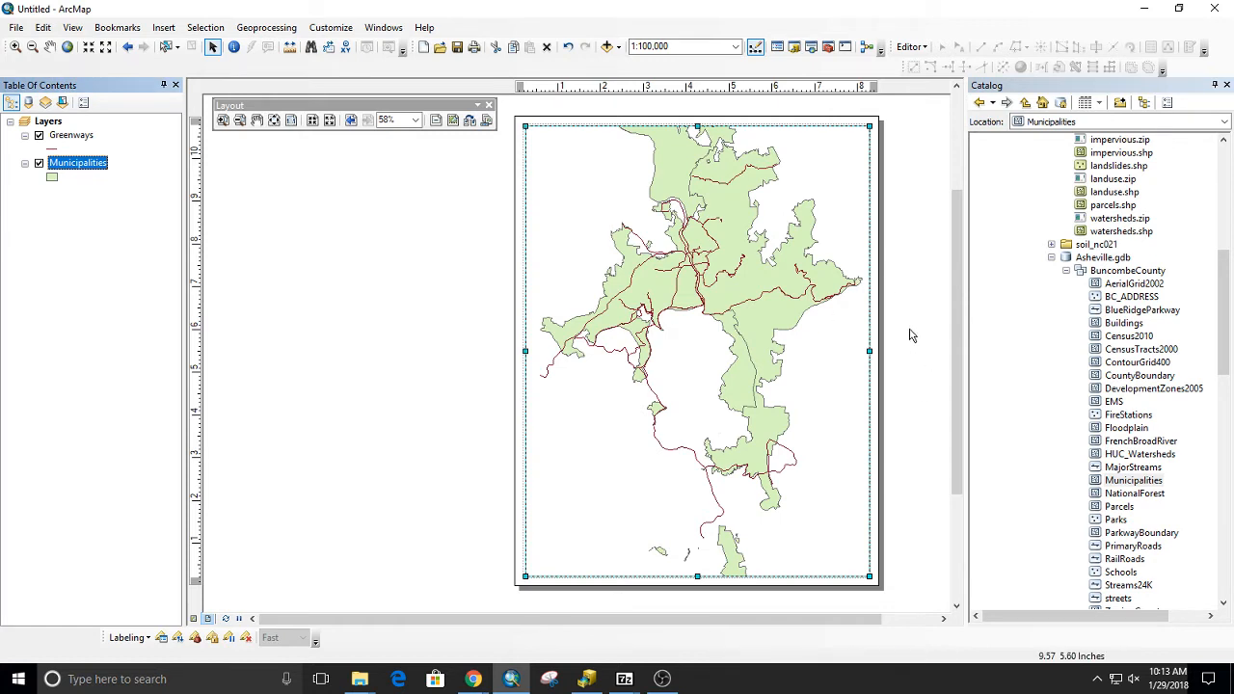
pyautogui.moveTo(1144, 443); pyautogui.dragTo(681, 395)
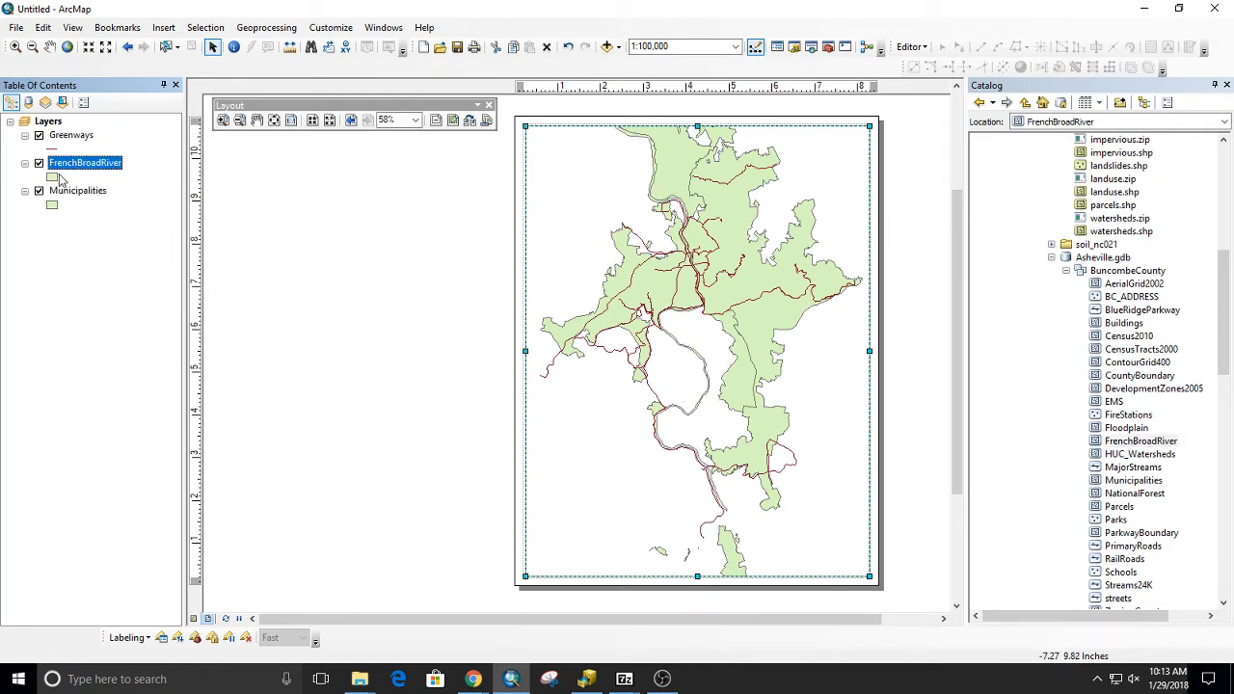
# Step: Symbolize the FrenchBroadRiver layer with the ESRI Blue fill symbol
pyautogui.click(52, 204)
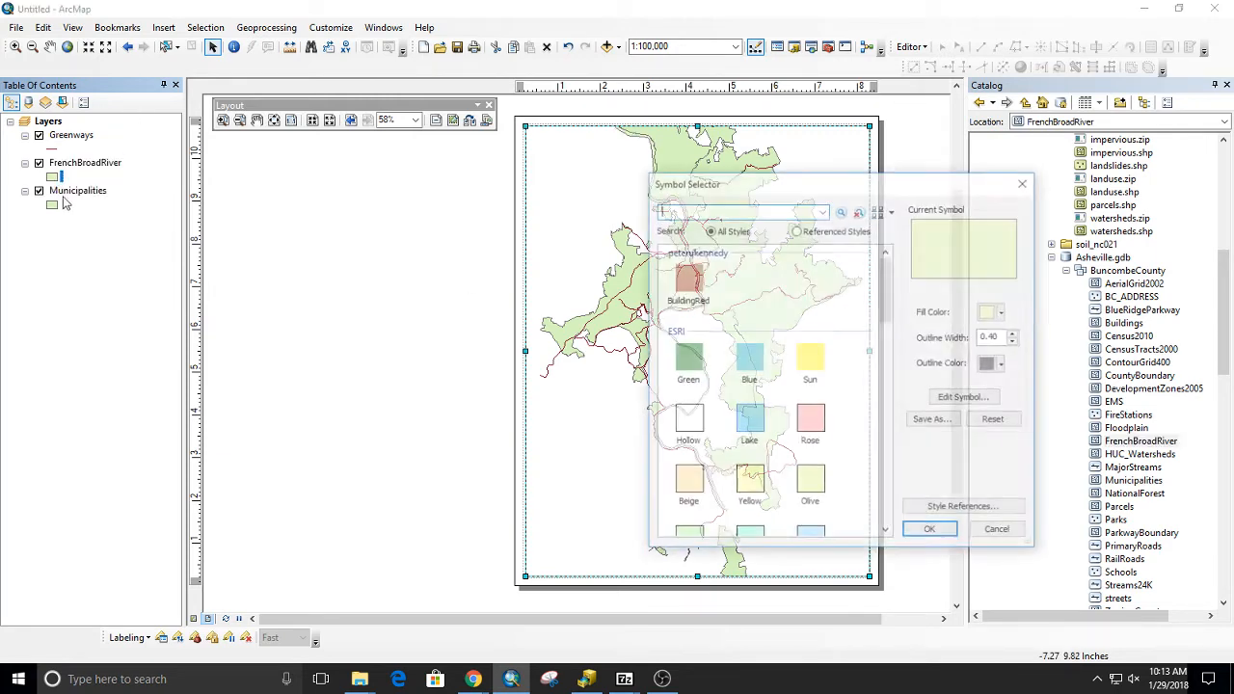
pyautogui.click(749, 433)
pyautogui.click(749, 358)
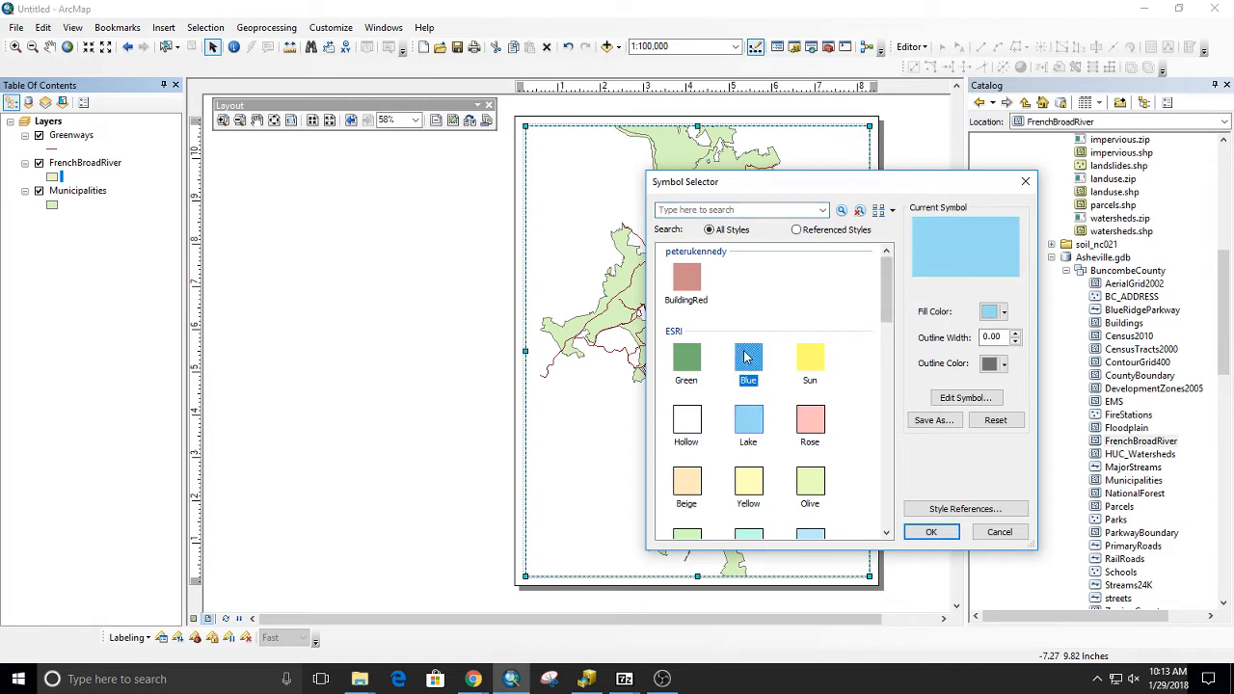
pyautogui.click(931, 533)
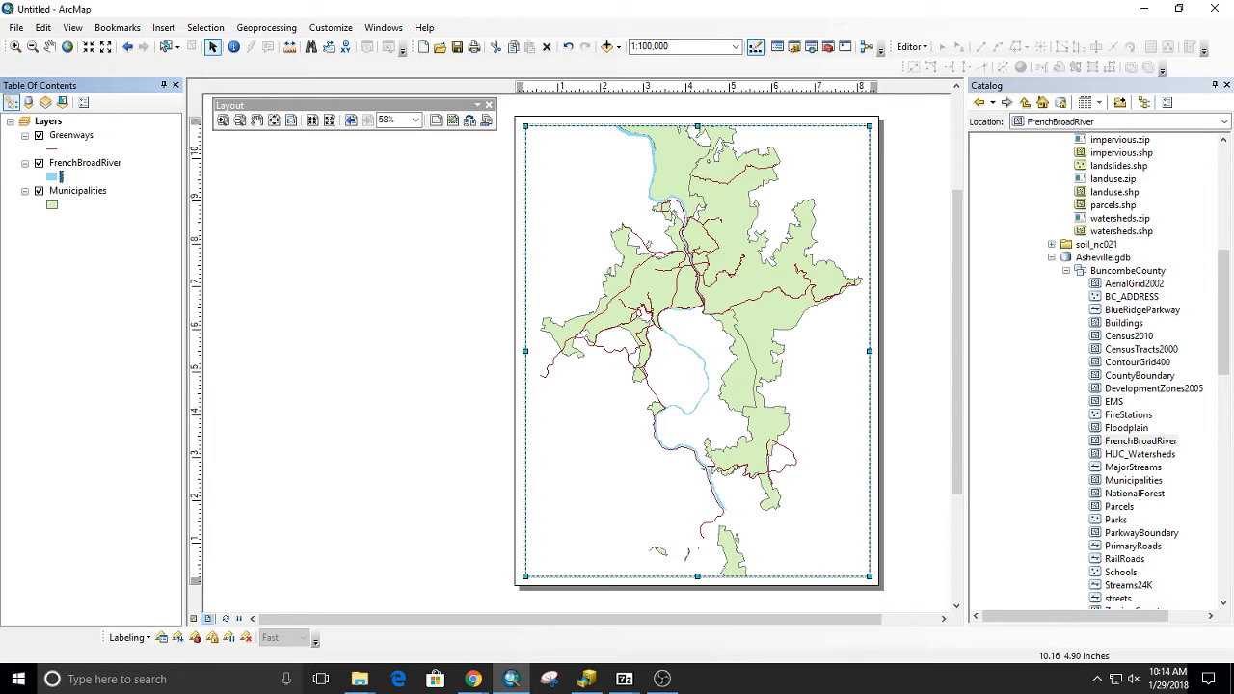
# Step: Open the Greenways attribute table in a wider window and widen the segmenttyp column to fit its full values
pyautogui.click(72, 136)
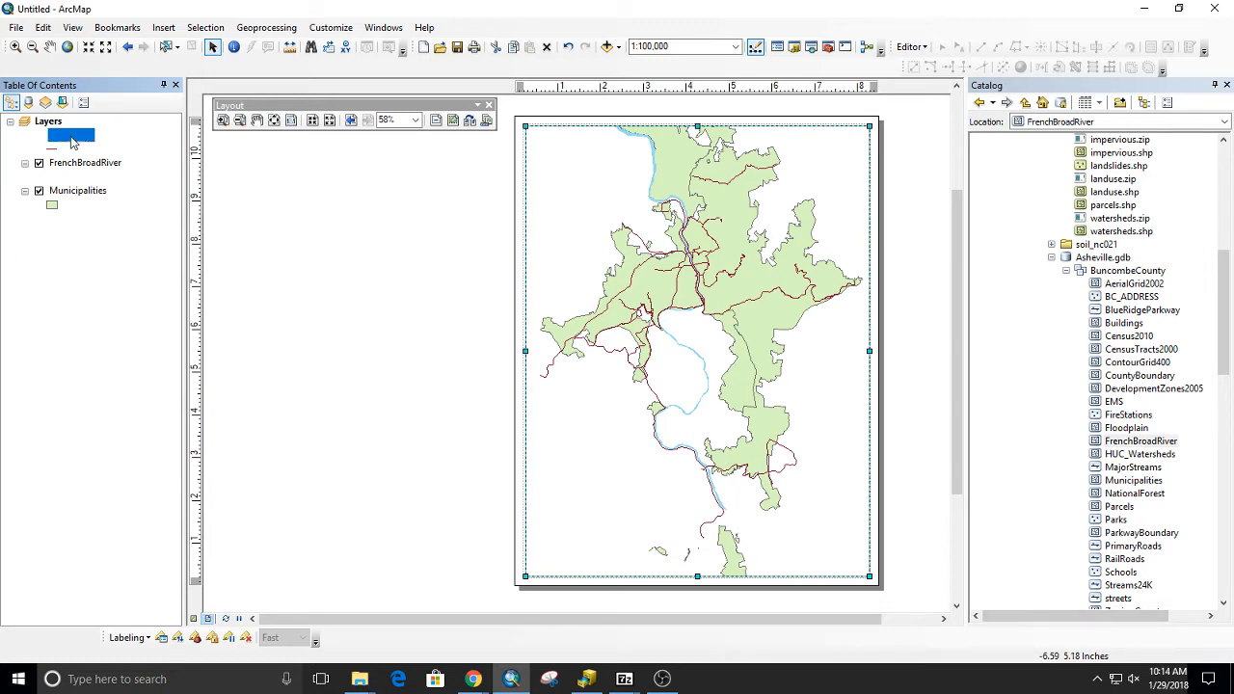
pyautogui.rightClick(77, 140)
pyautogui.click(141, 183)
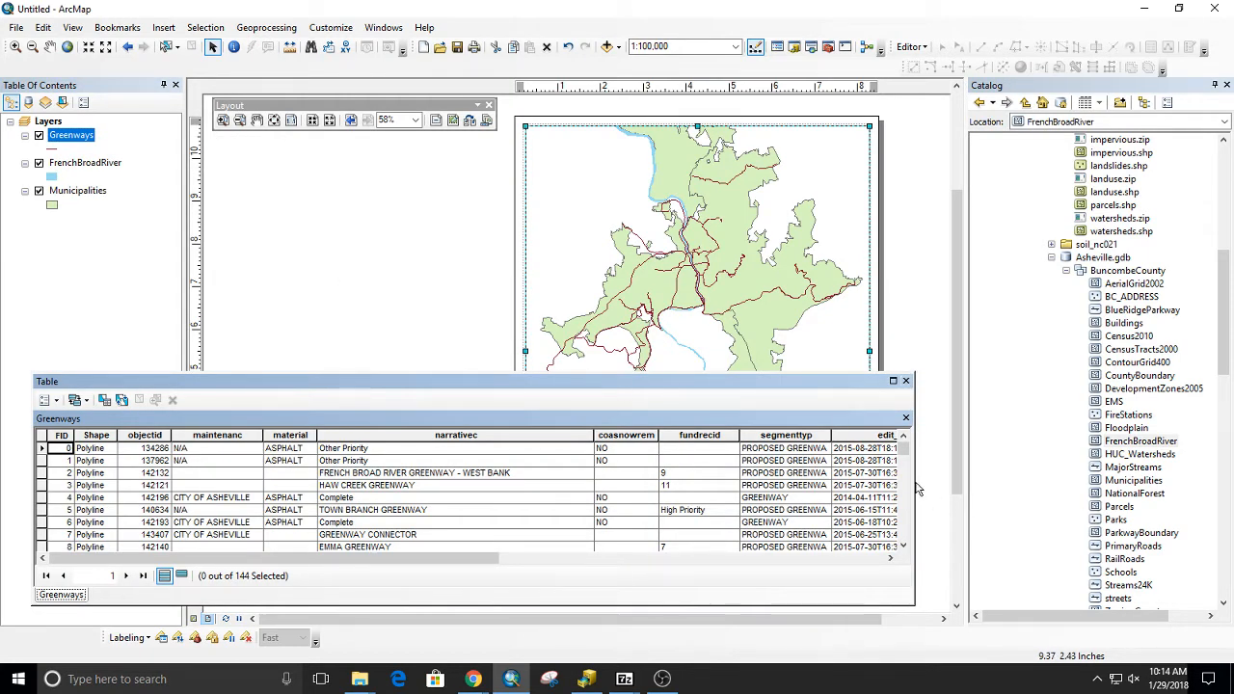
pyautogui.moveTo(914, 489); pyautogui.dragTo(1207, 489)
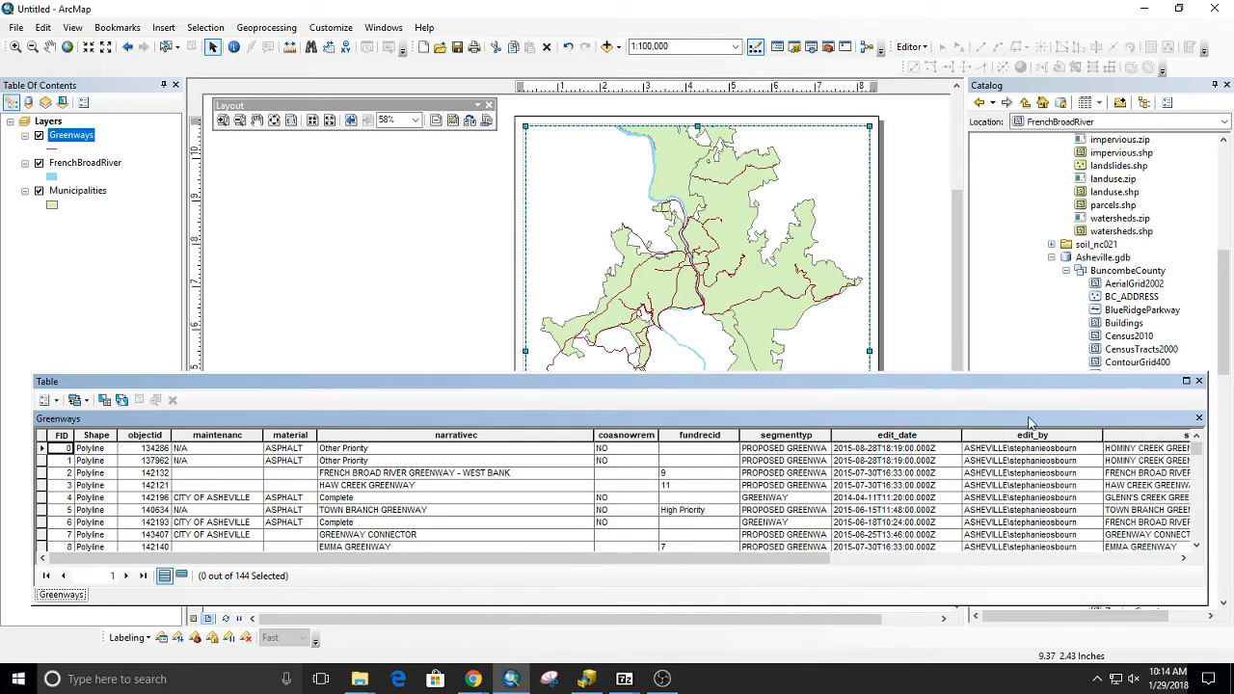
pyautogui.moveTo(711, 382); pyautogui.dragTo(696, 247)
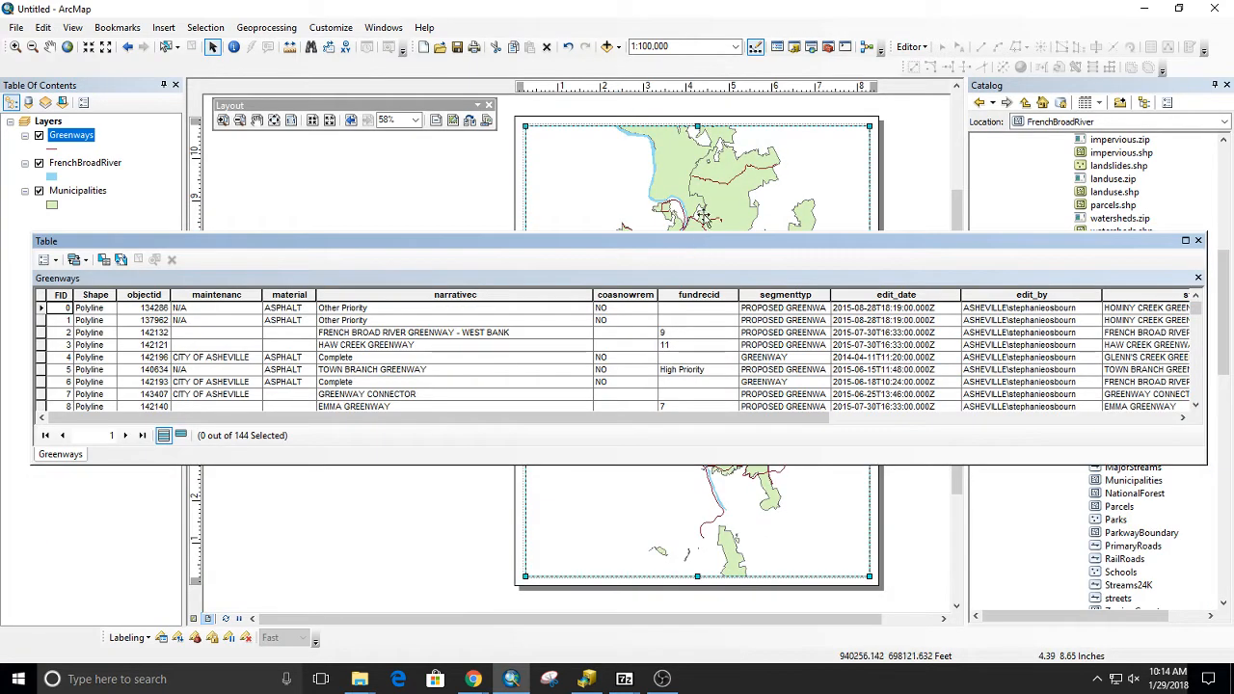
pyautogui.click(769, 358)
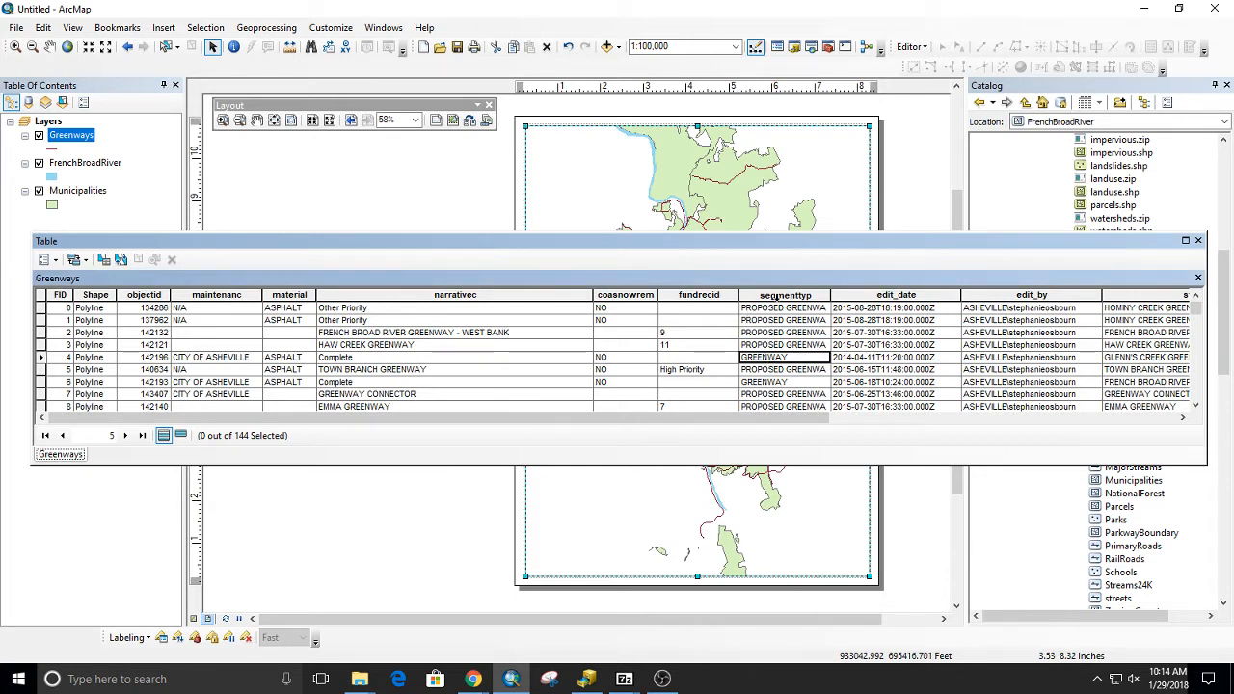
pyautogui.click(777, 295)
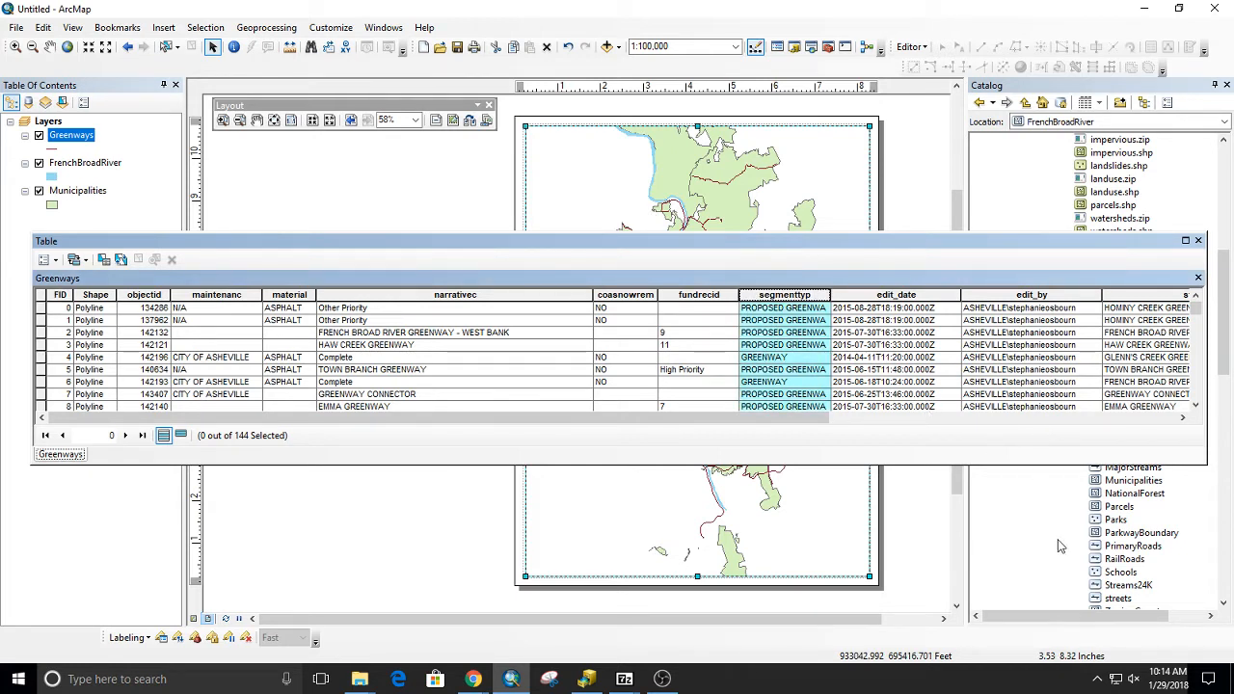
pyautogui.moveTo(831, 296)
pyautogui.mouseDown()
pyautogui.moveTo(922, 298)
pyautogui.moveTo(848, 301)
pyautogui.mouseUp()
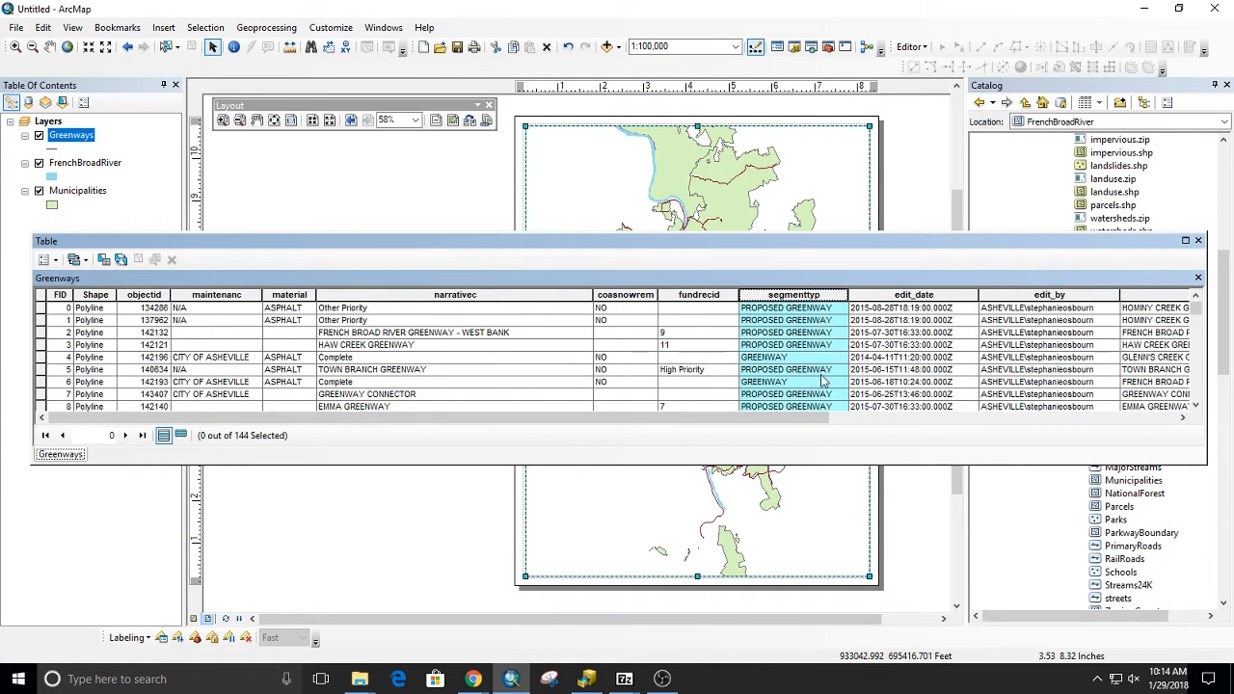
# Step: Examine the segmenttyp values through the Greenways records, and close the attribute table
pyautogui.scroll(-6, 817, 385)
pyautogui.scroll(-1, 811, 379)
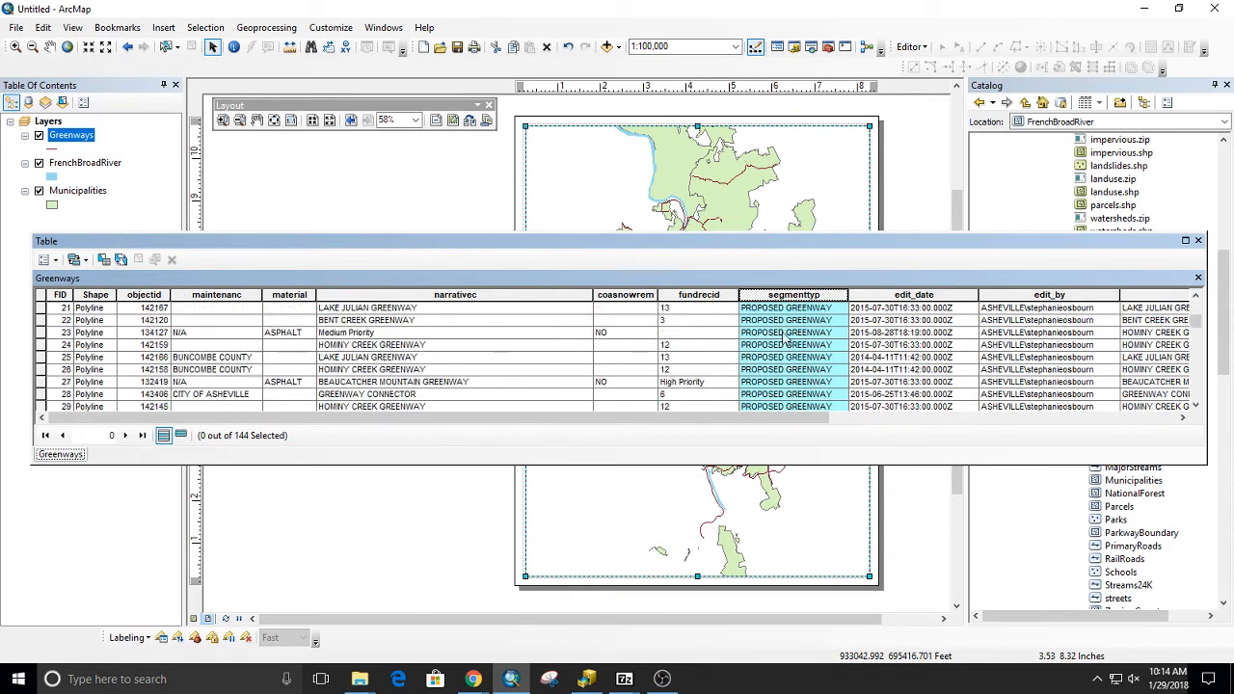
pyautogui.scroll(2, 812, 379)
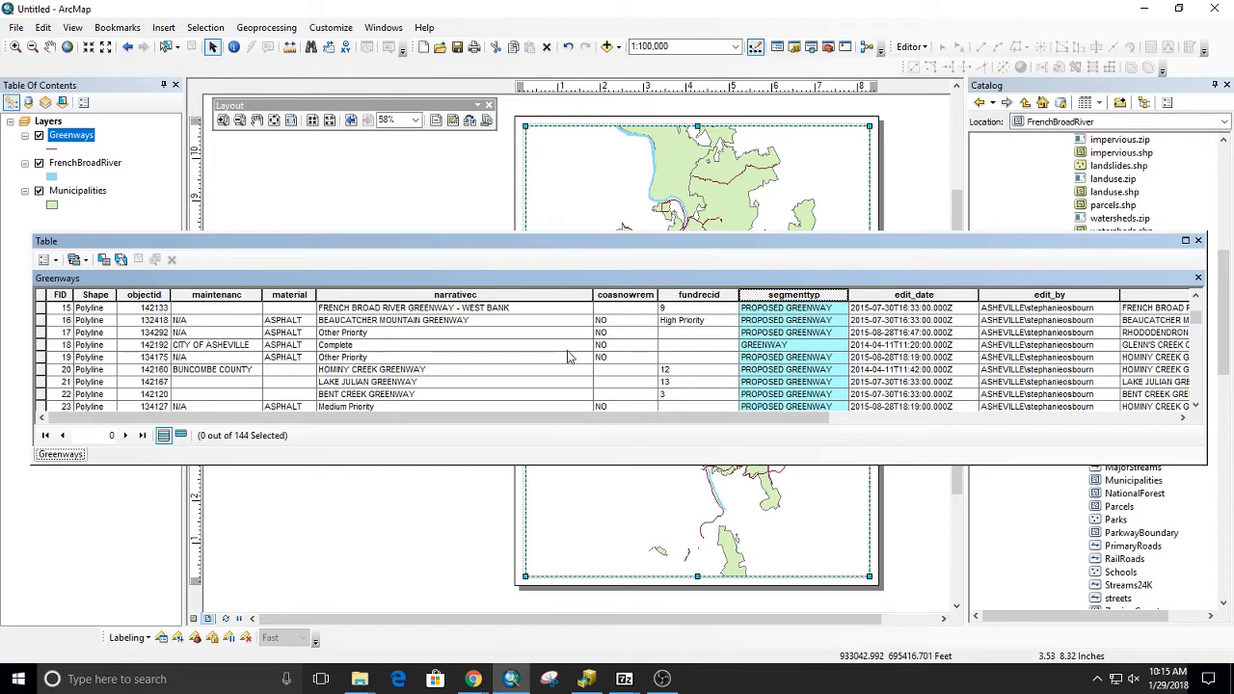
pyautogui.scroll(-2, 783, 326)
pyautogui.scroll(-11, 786, 333)
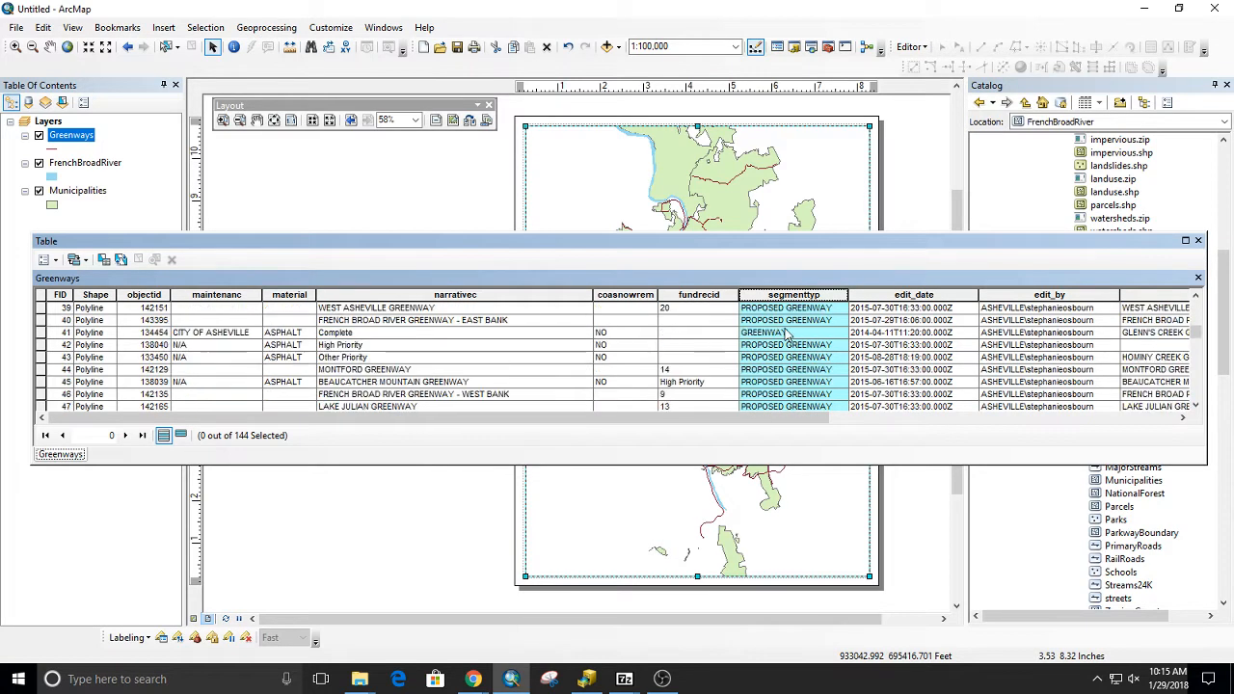
pyautogui.scroll(-11, 789, 337)
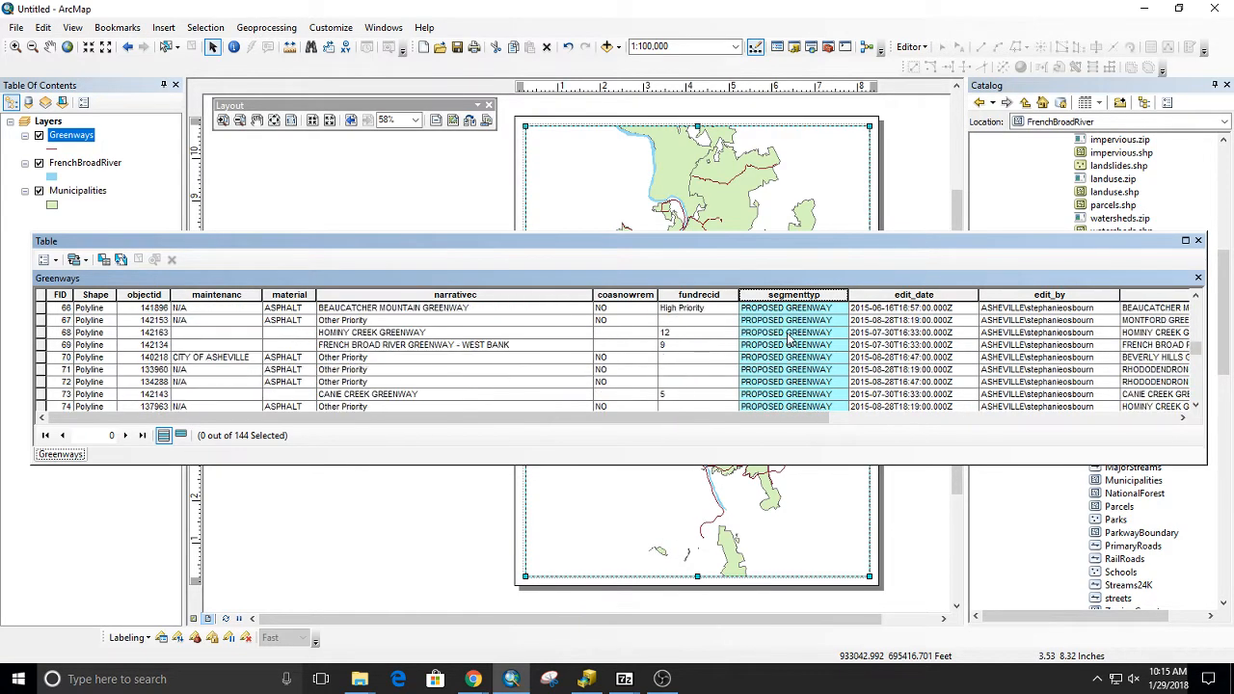
pyautogui.scroll(-2, 797, 354)
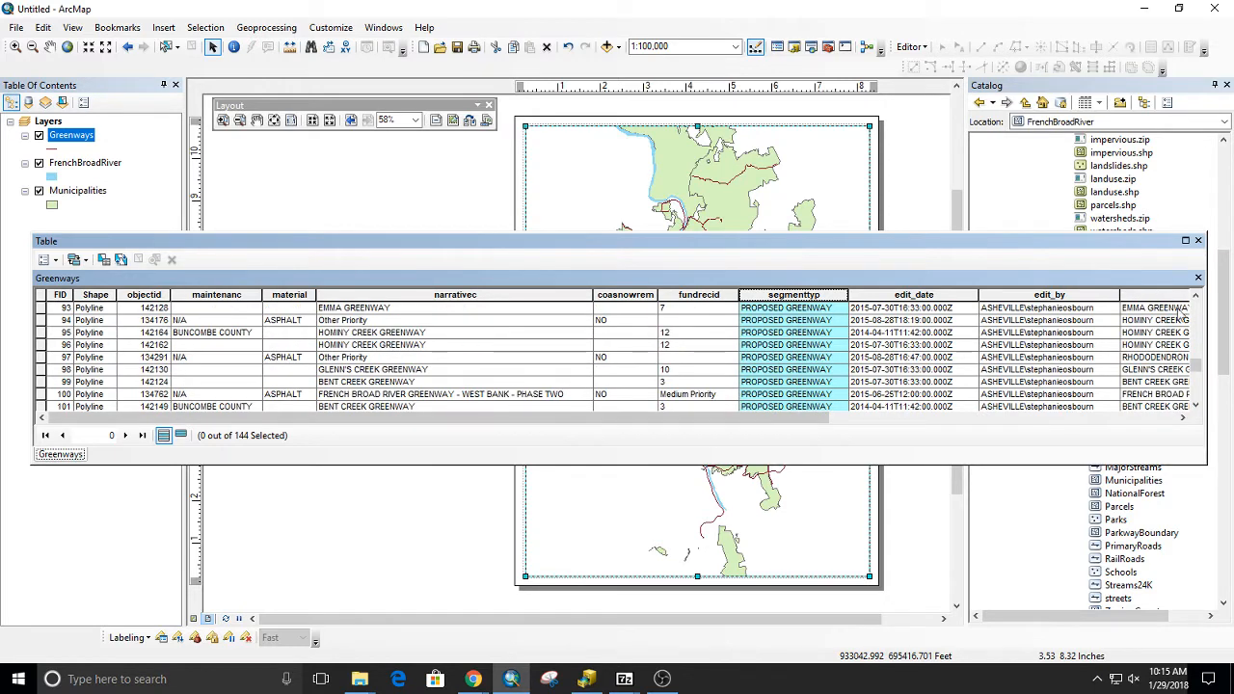
pyautogui.click(1198, 241)
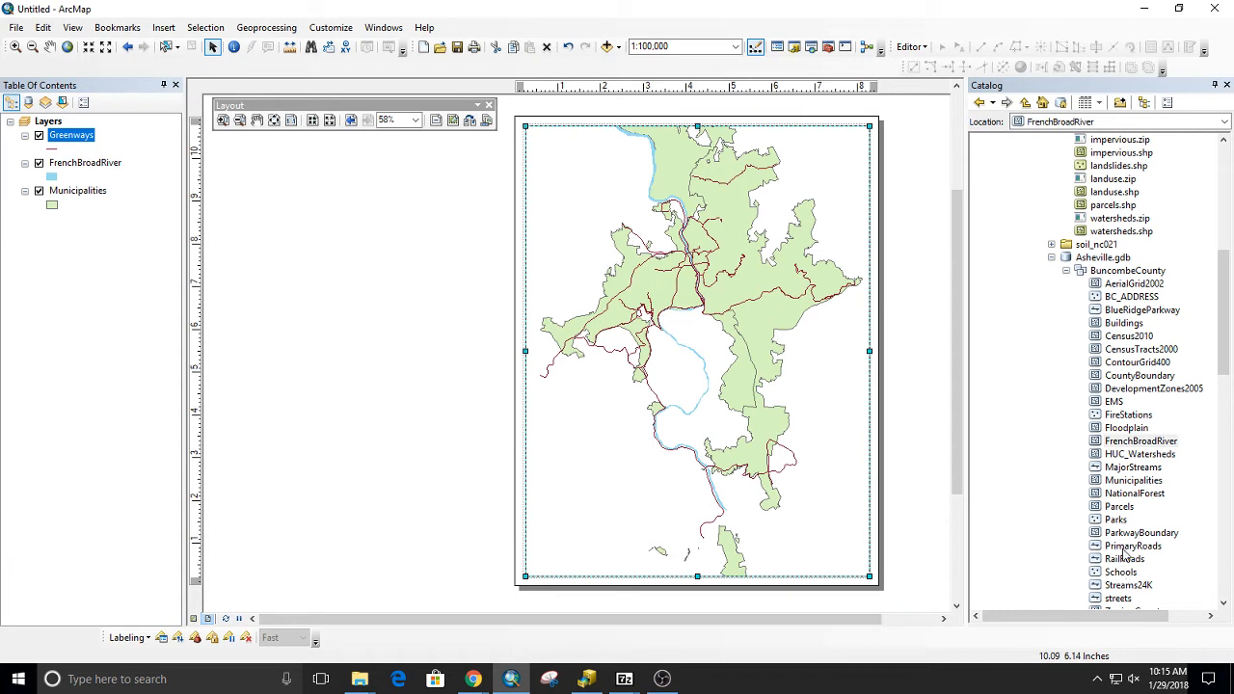
# Step: Add the PrimaryRoads feature class from the BuncombeCounty dataset to the map and turn its display off
pyautogui.moveTo(1123, 548); pyautogui.dragTo(788, 421)
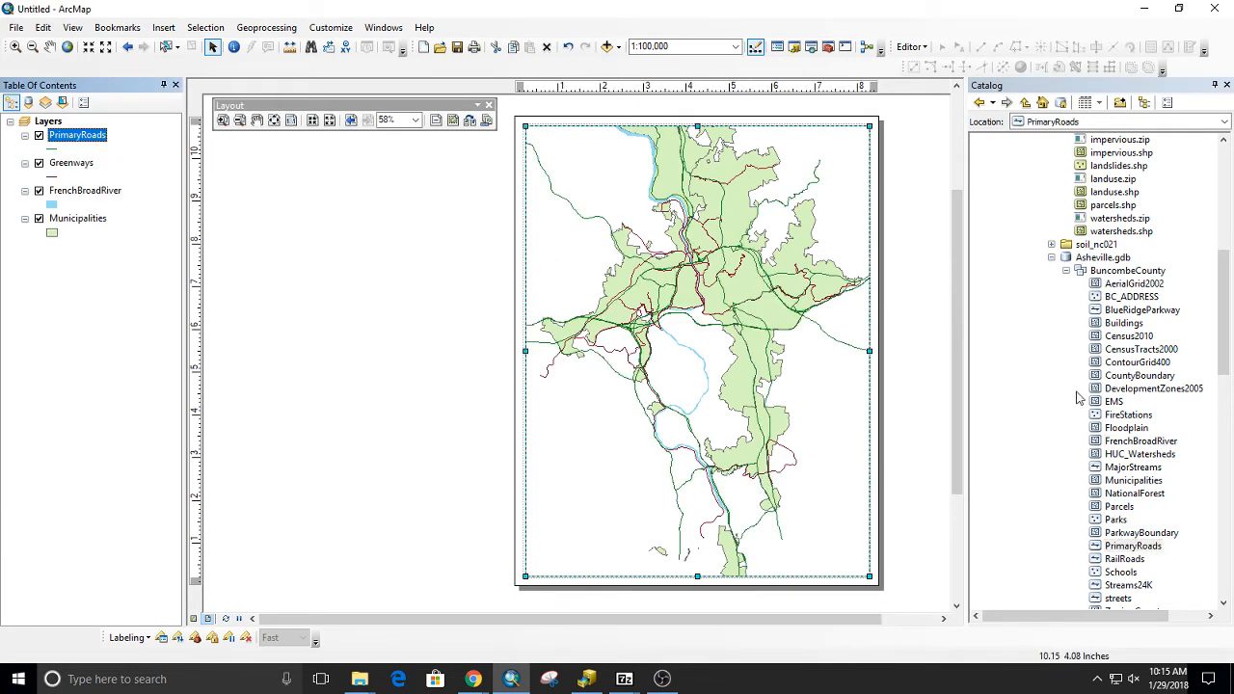
pyautogui.click(39, 135)
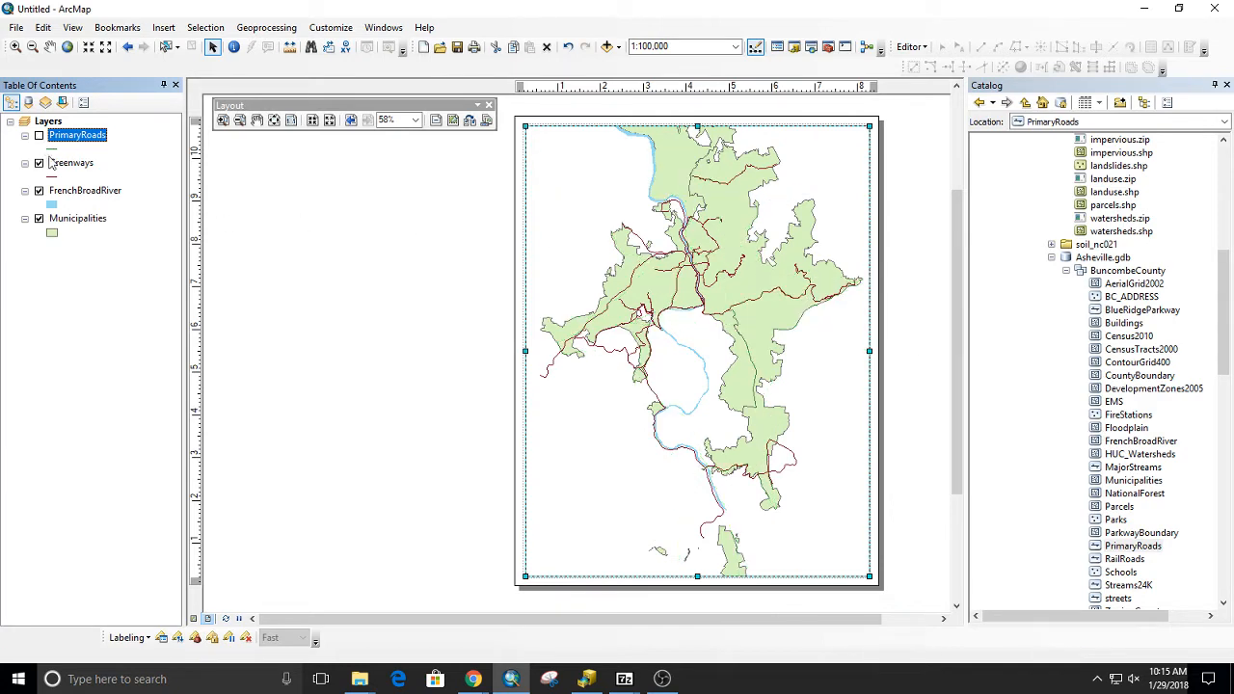
# Step: Set the Greenways symbology to unique values of the segmenttyp field and add all its values
pyautogui.click(72, 164)
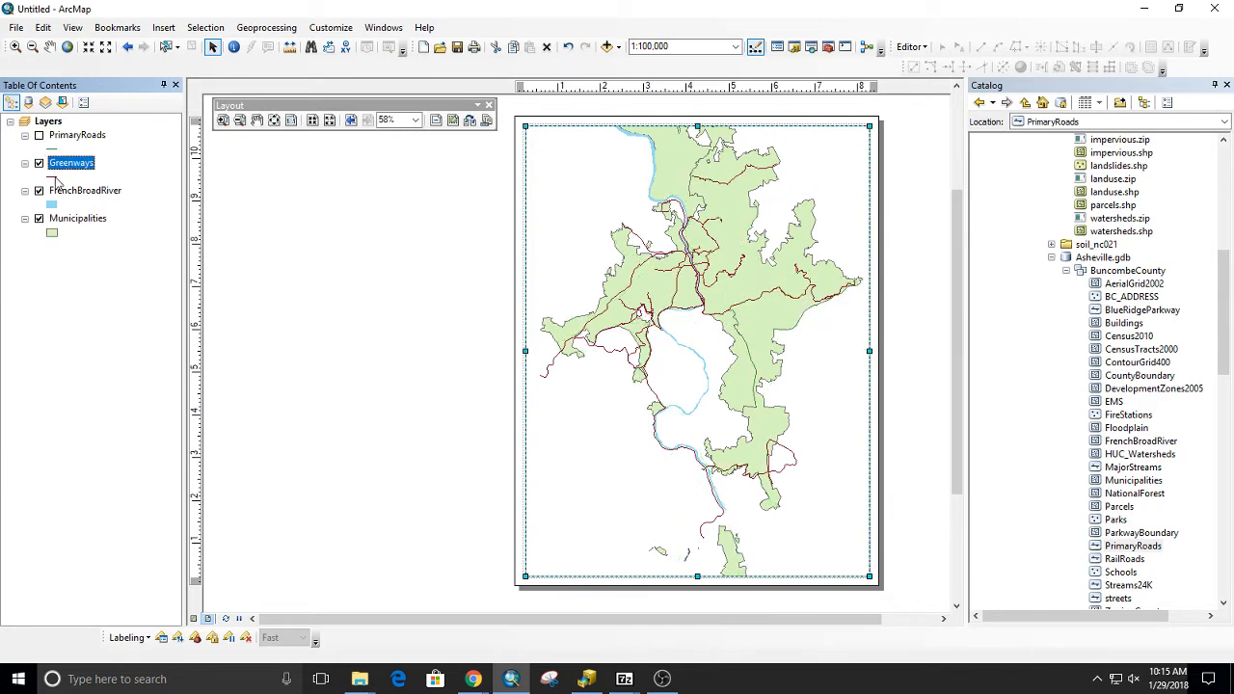
pyautogui.doubleClick(65, 163)
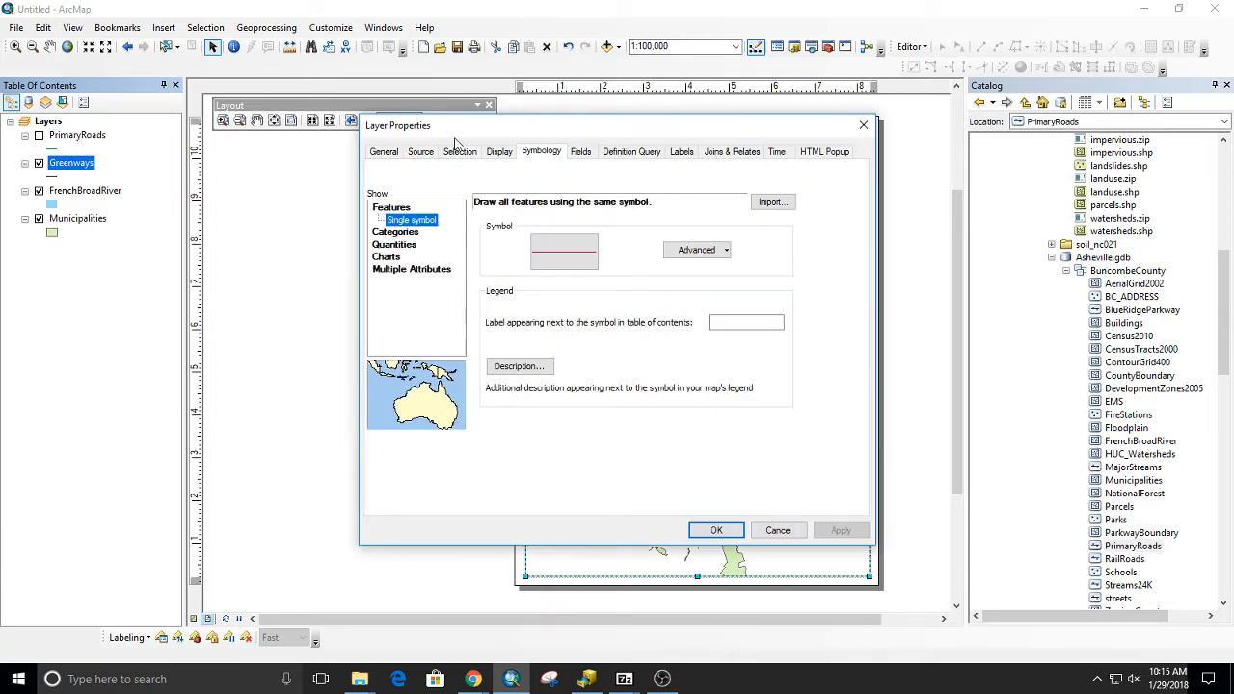
pyautogui.moveTo(463, 129); pyautogui.dragTo(505, 198)
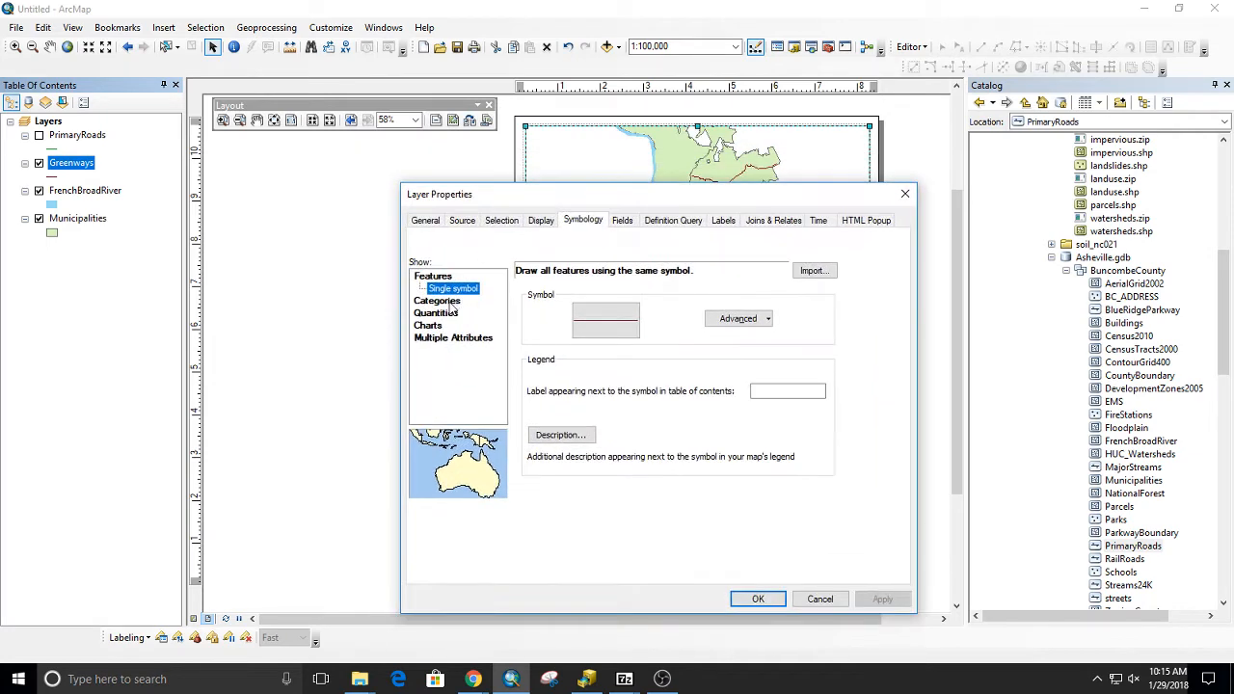
pyautogui.click(451, 306)
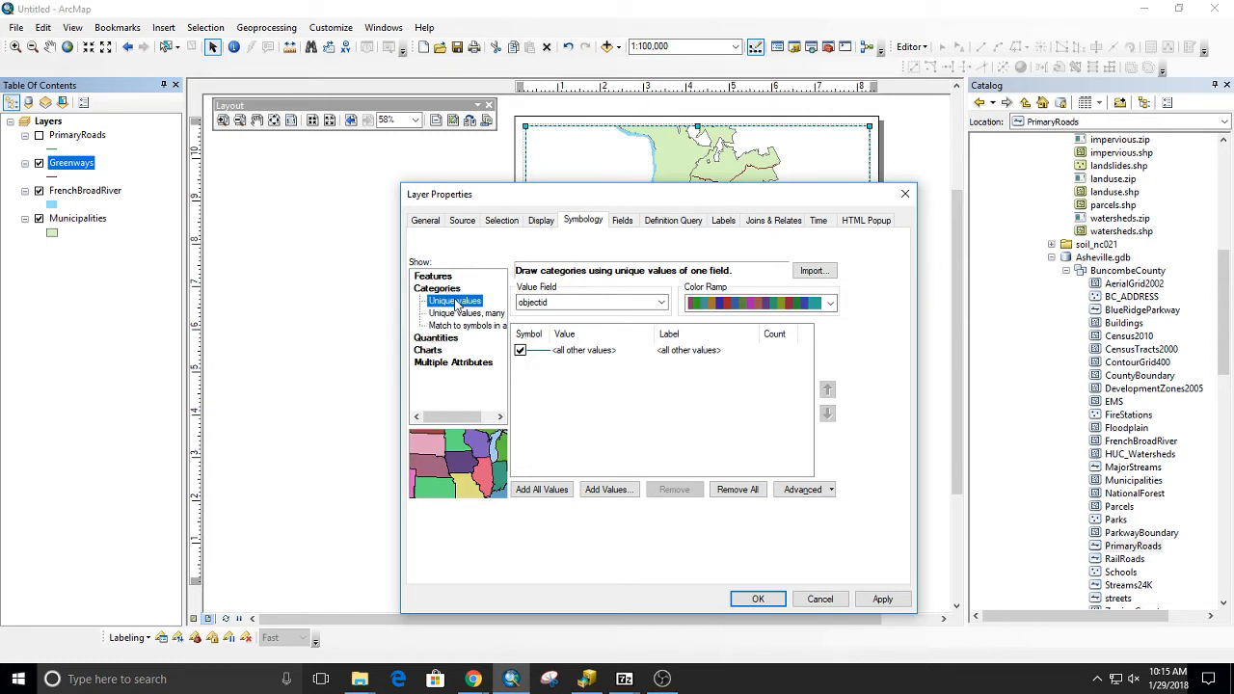
pyautogui.click(543, 302)
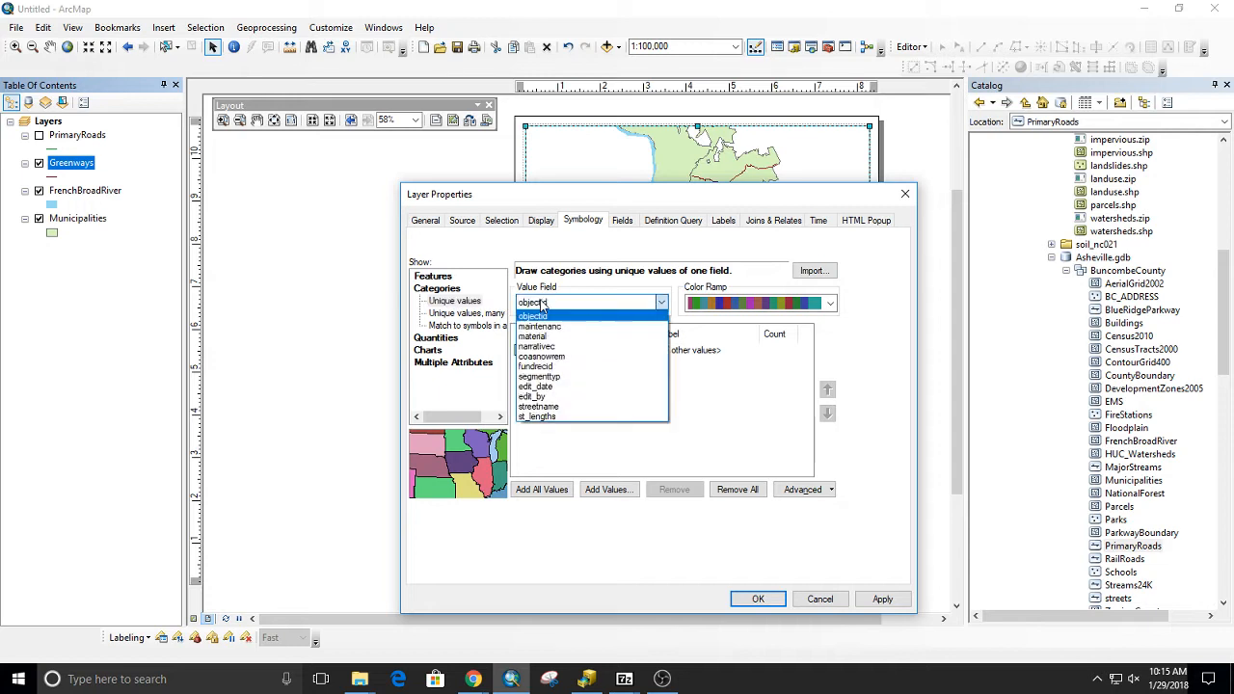
pyautogui.click(569, 377)
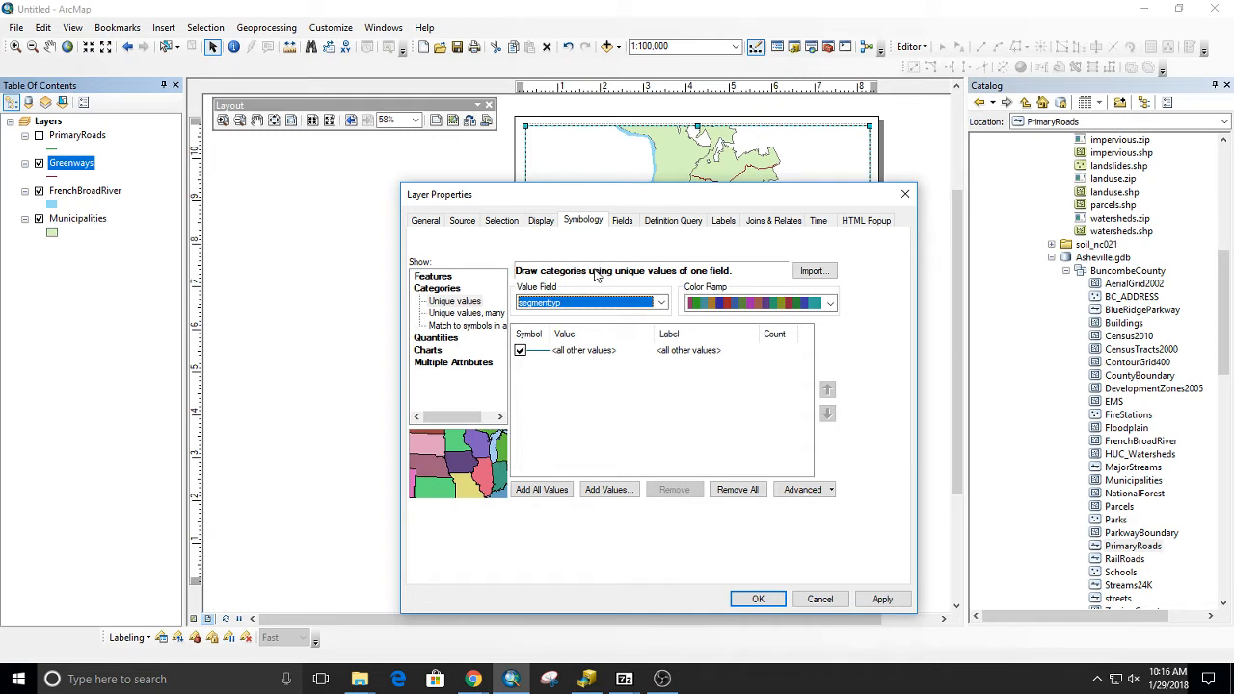
pyautogui.click(552, 490)
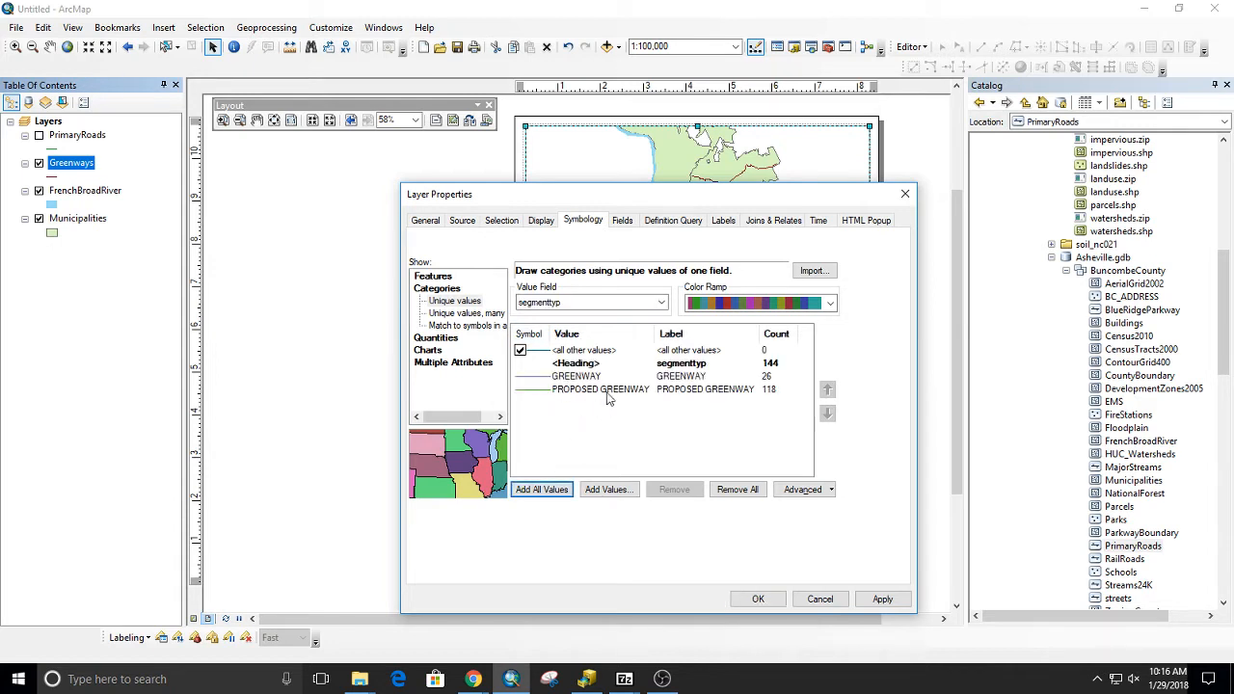
# Step: Give the GREENWAY category the Highway Ramp line symbol, recoloured to Leaf Green
pyautogui.click(541, 379)
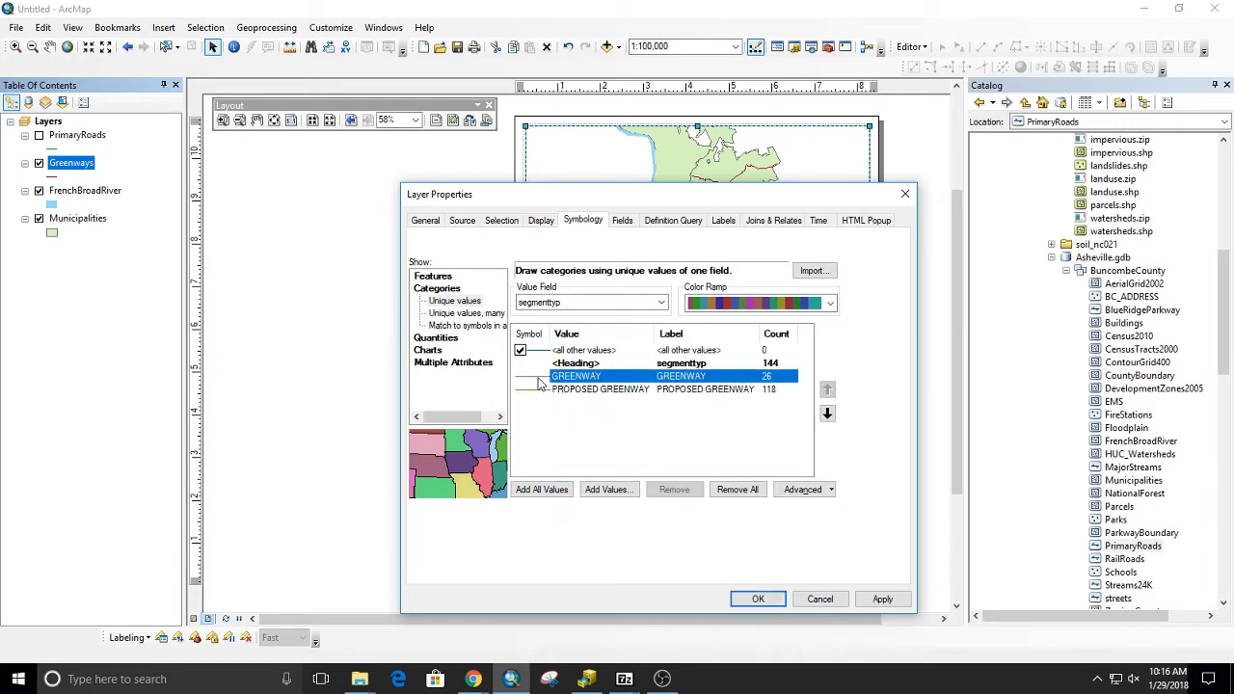
pyautogui.doubleClick(542, 382)
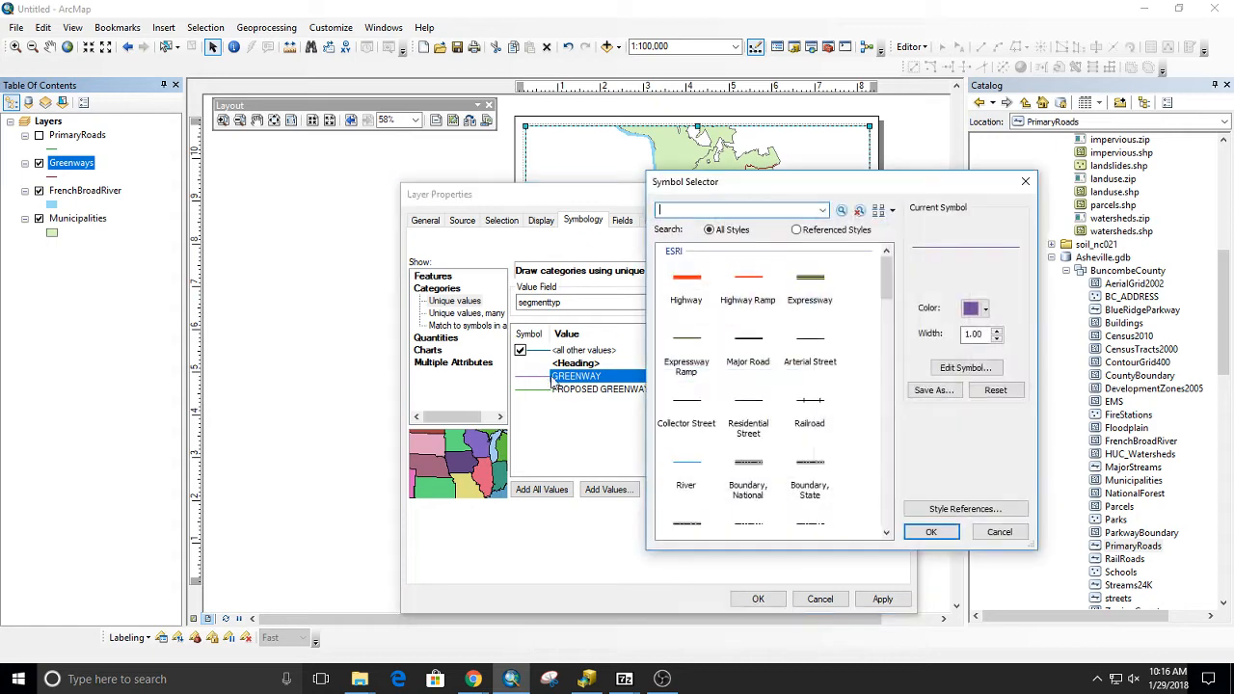
pyautogui.click(735, 292)
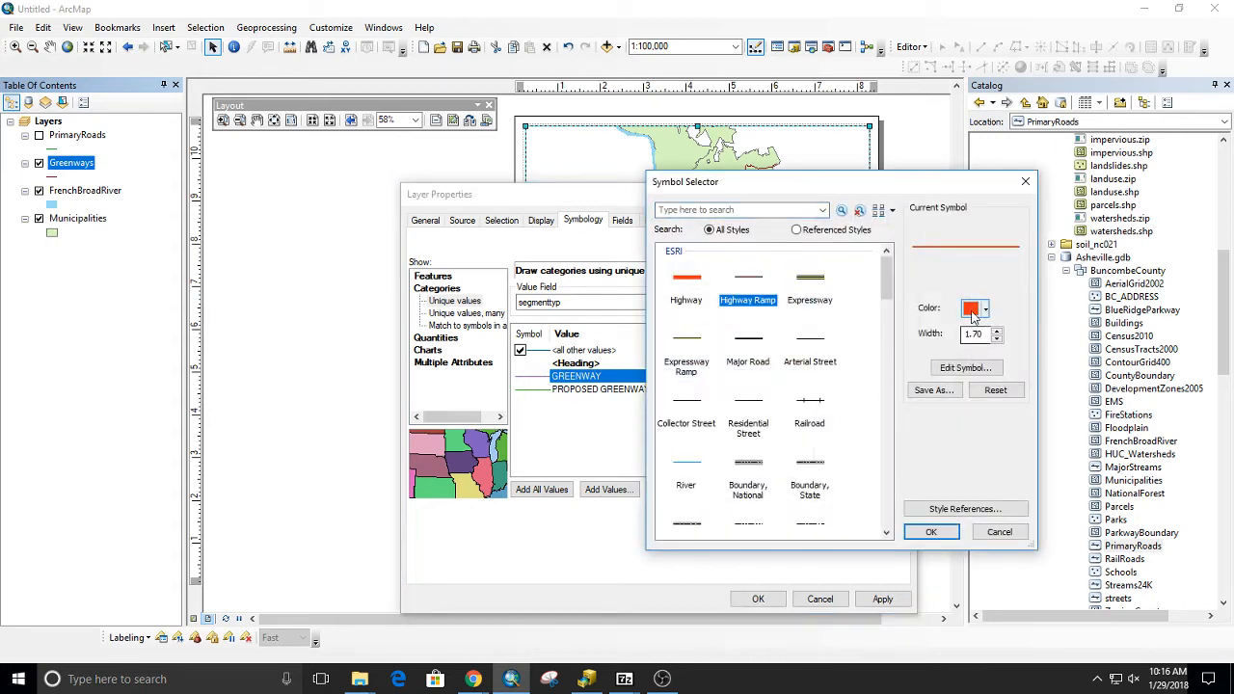
pyautogui.click(984, 309)
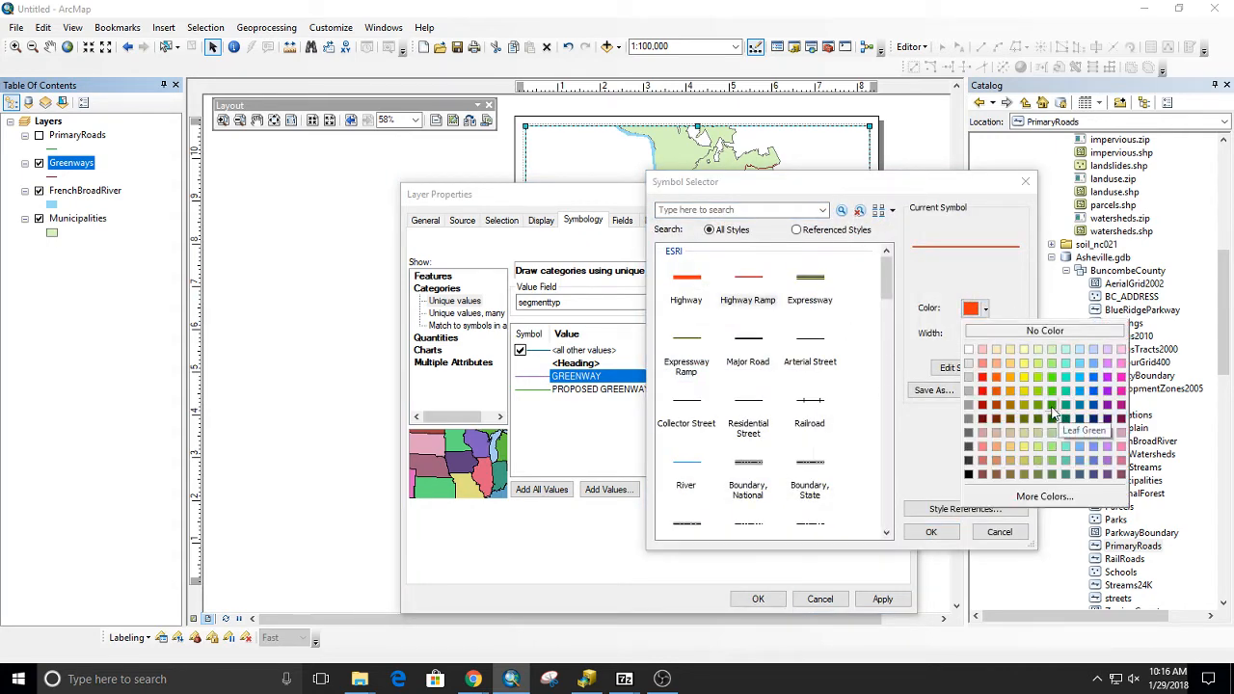
pyautogui.click(1048, 417)
pyautogui.click(953, 540)
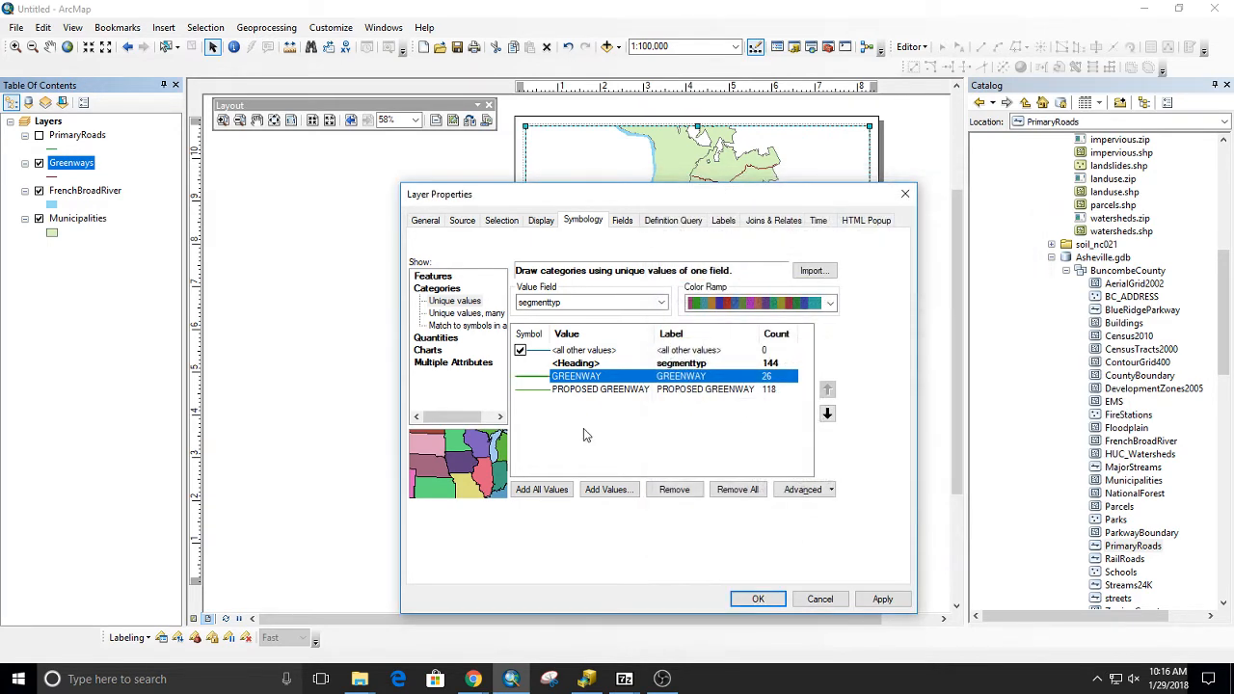
# Step: Recolour the PROPOSED GREENWAY line symbol bright pink, and move the layer properties clear of the map
pyautogui.doubleClick(536, 394)
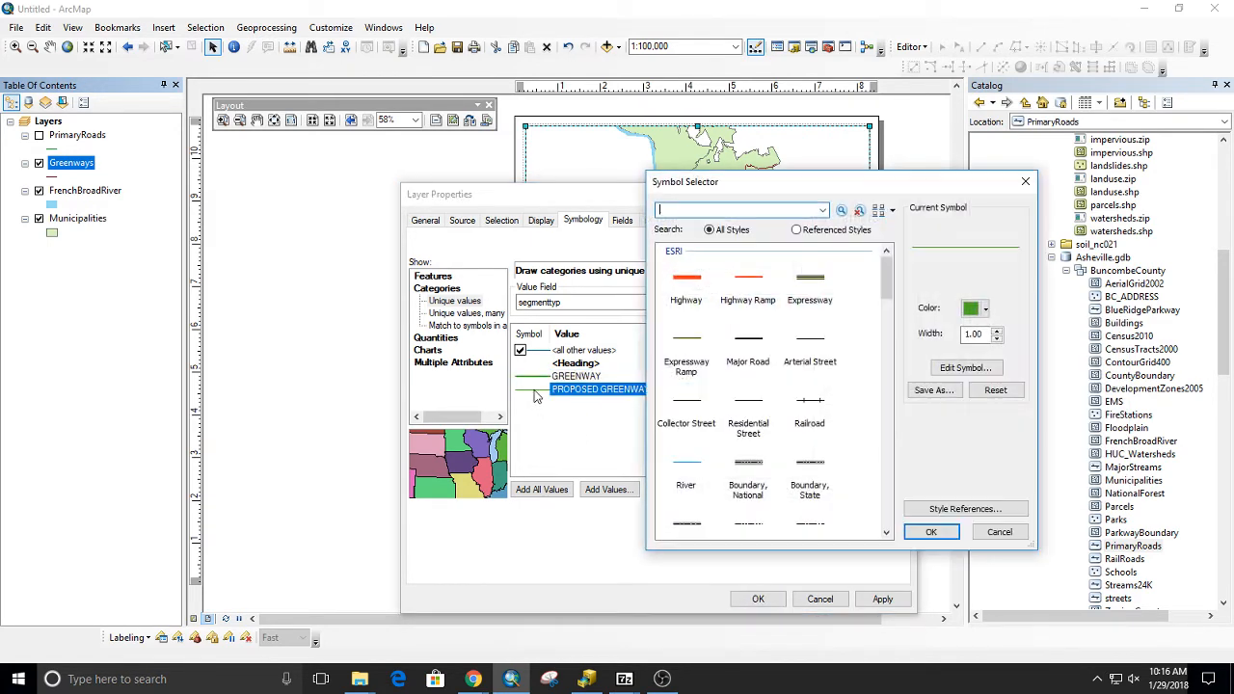
pyautogui.click(985, 308)
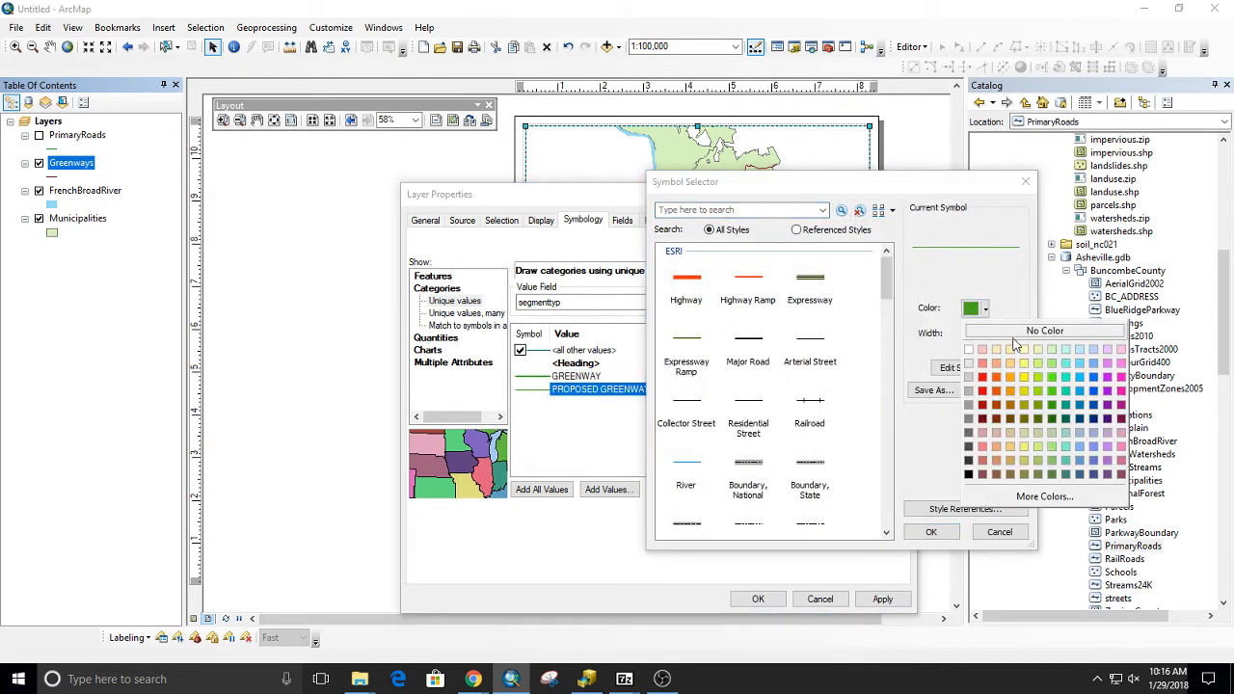
pyautogui.click(1121, 378)
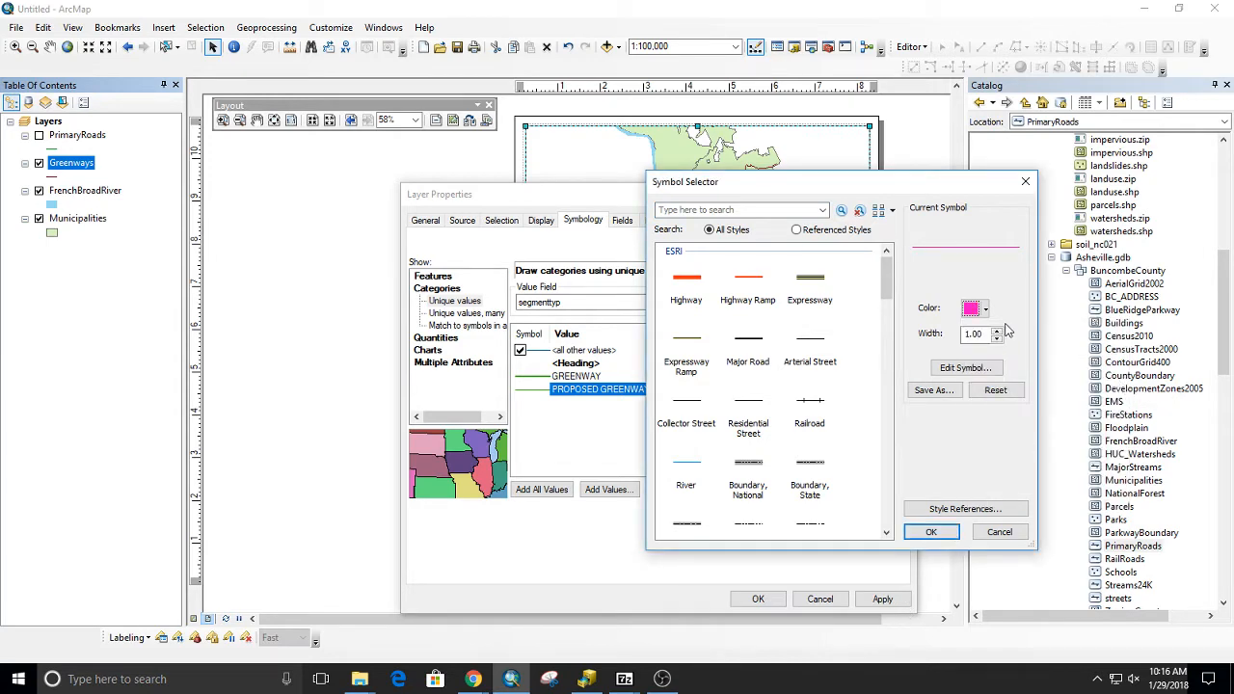
pyautogui.click(933, 534)
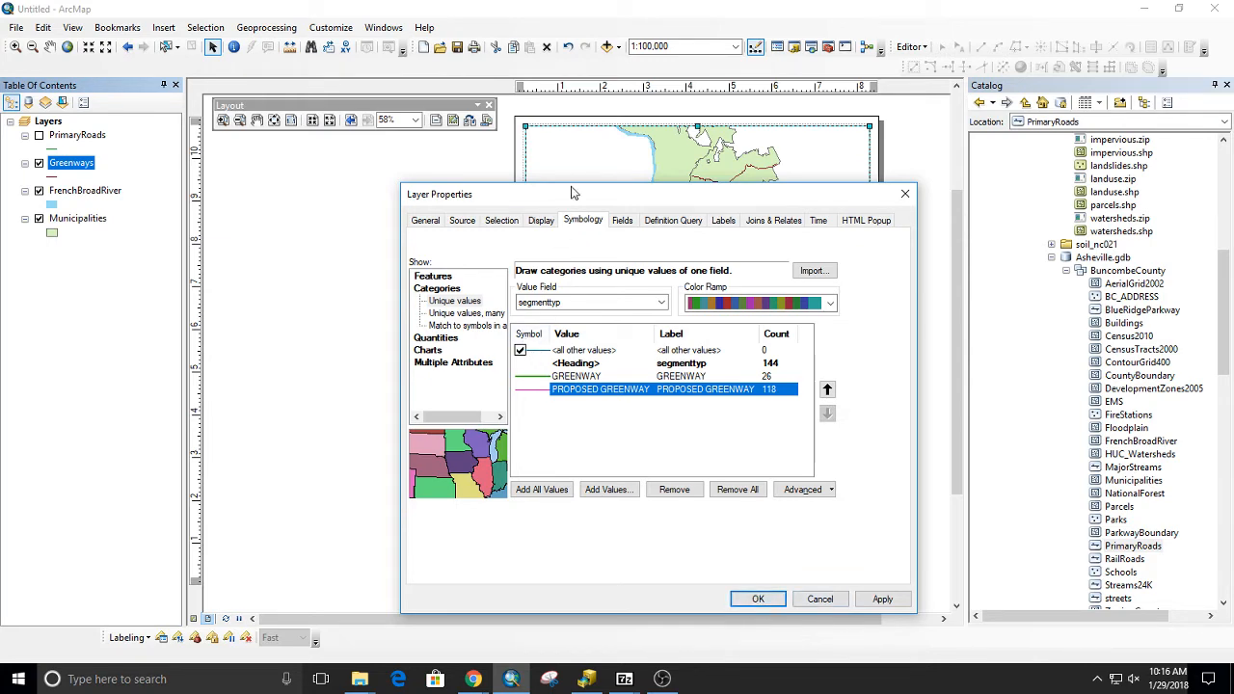
pyautogui.moveTo(574, 193); pyautogui.dragTo(231, 249)
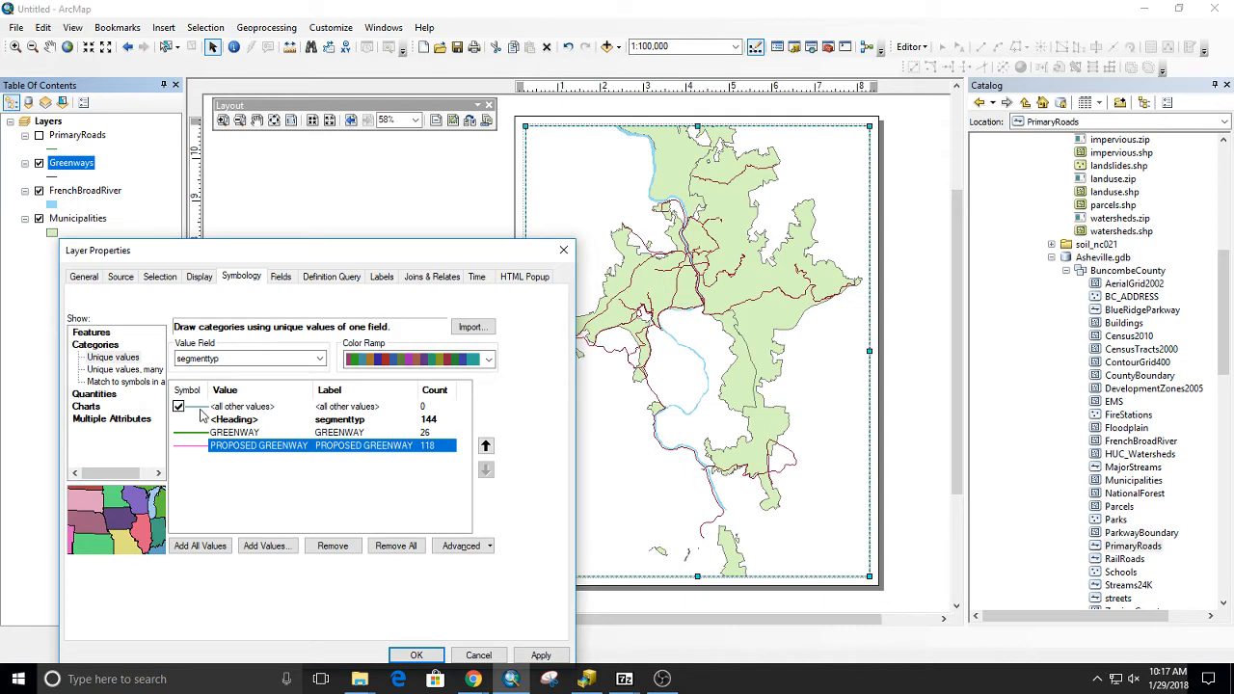
# Step: Apply the unique-value symbology to the Greenways layer and finish editing its properties
pyautogui.click(405, 655)
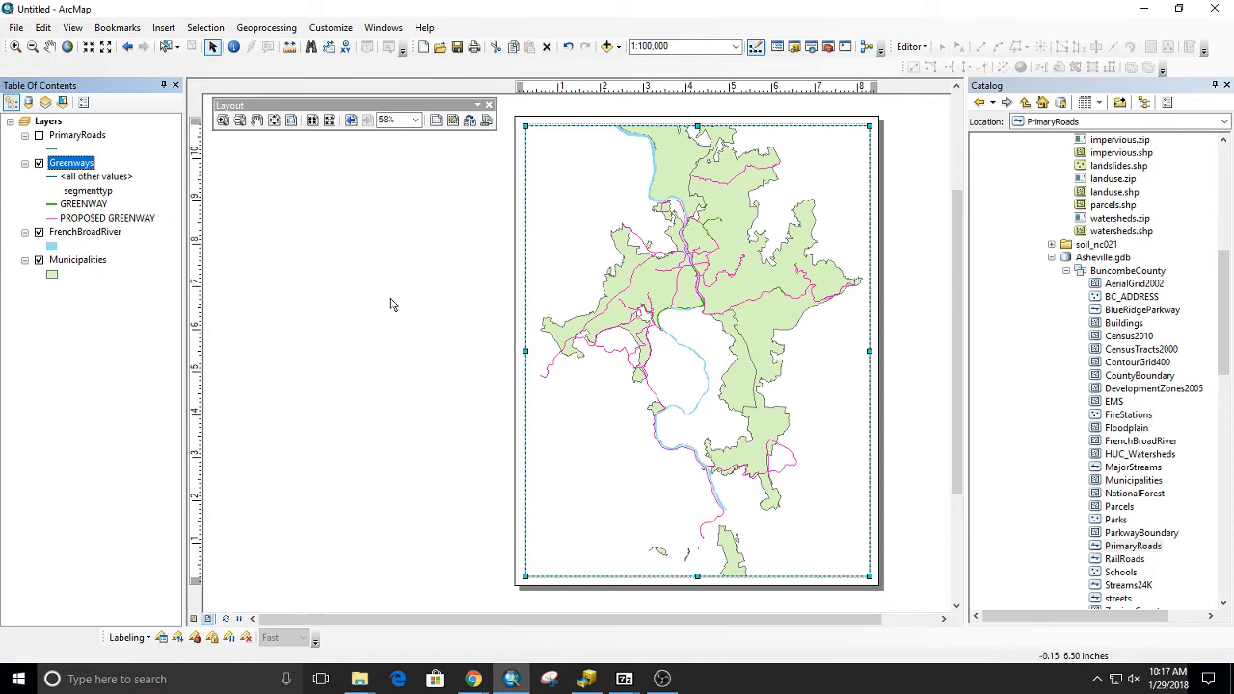
pyautogui.click(608, 46)
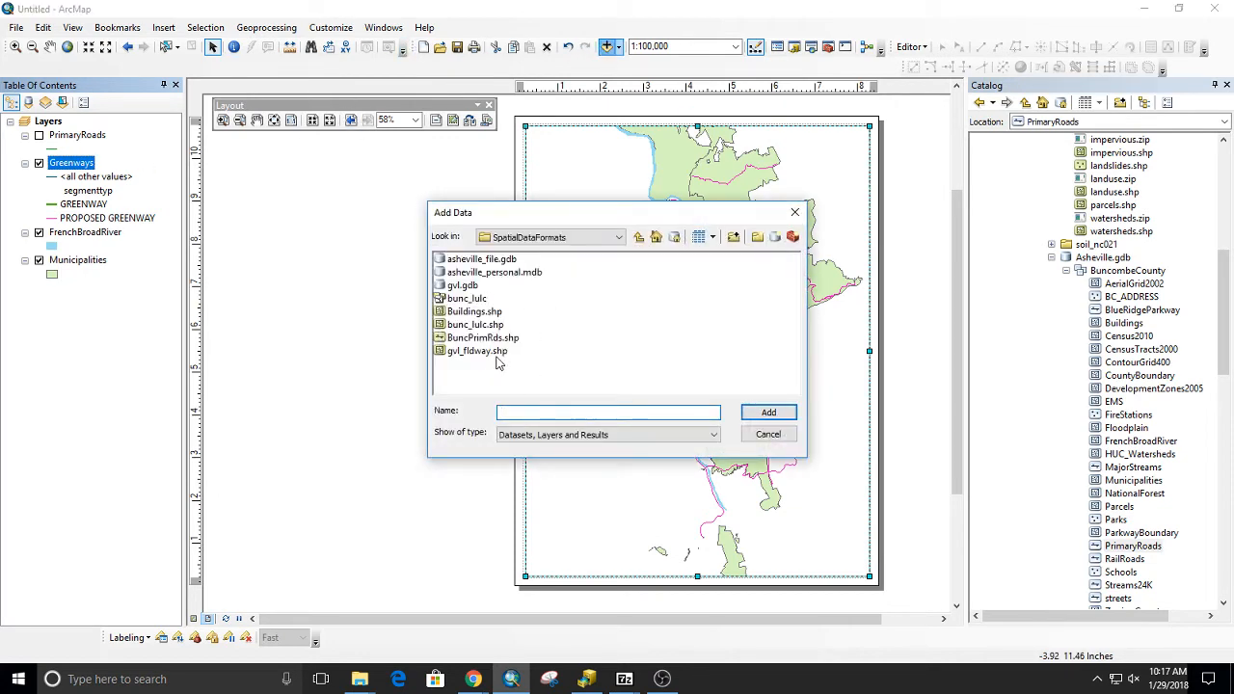
pyautogui.doubleClick(492, 260)
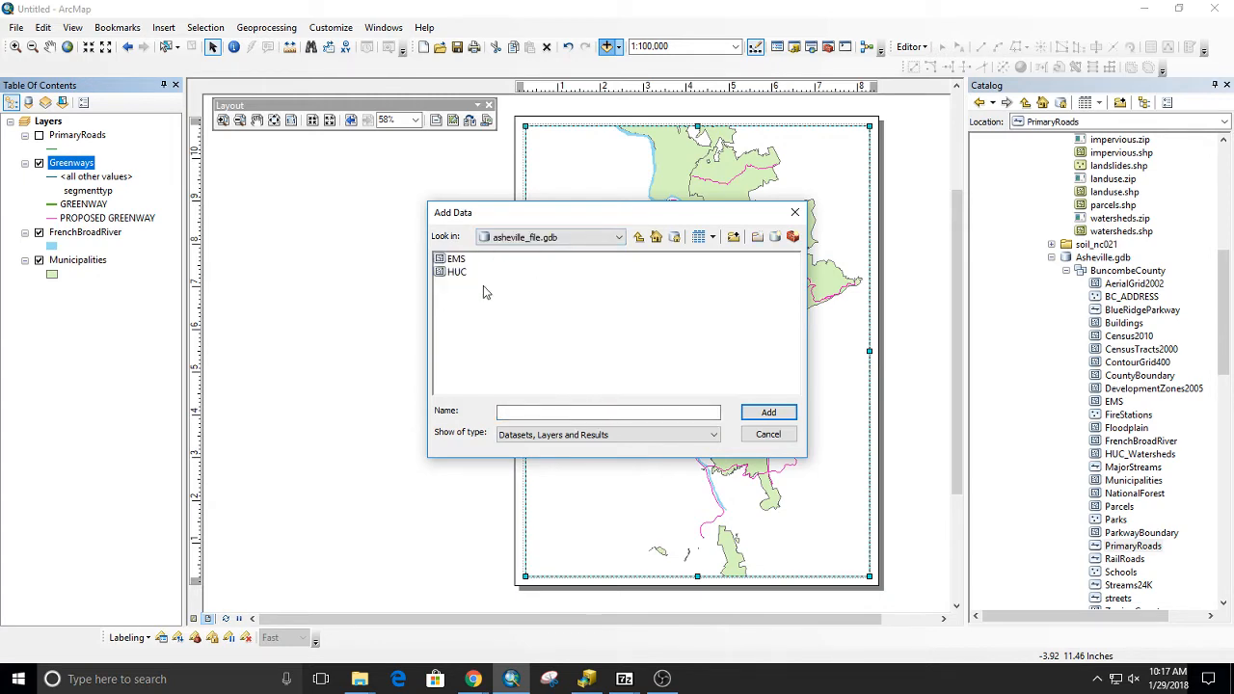
pyautogui.click(637, 238)
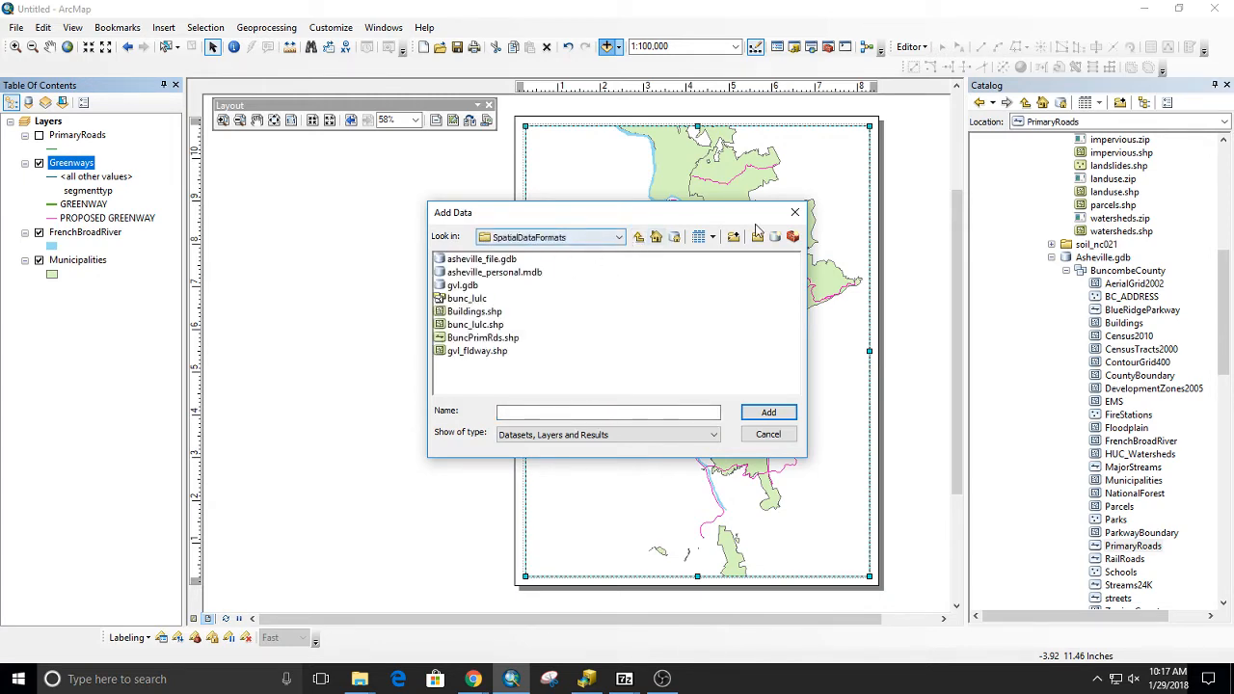
pyautogui.click(794, 212)
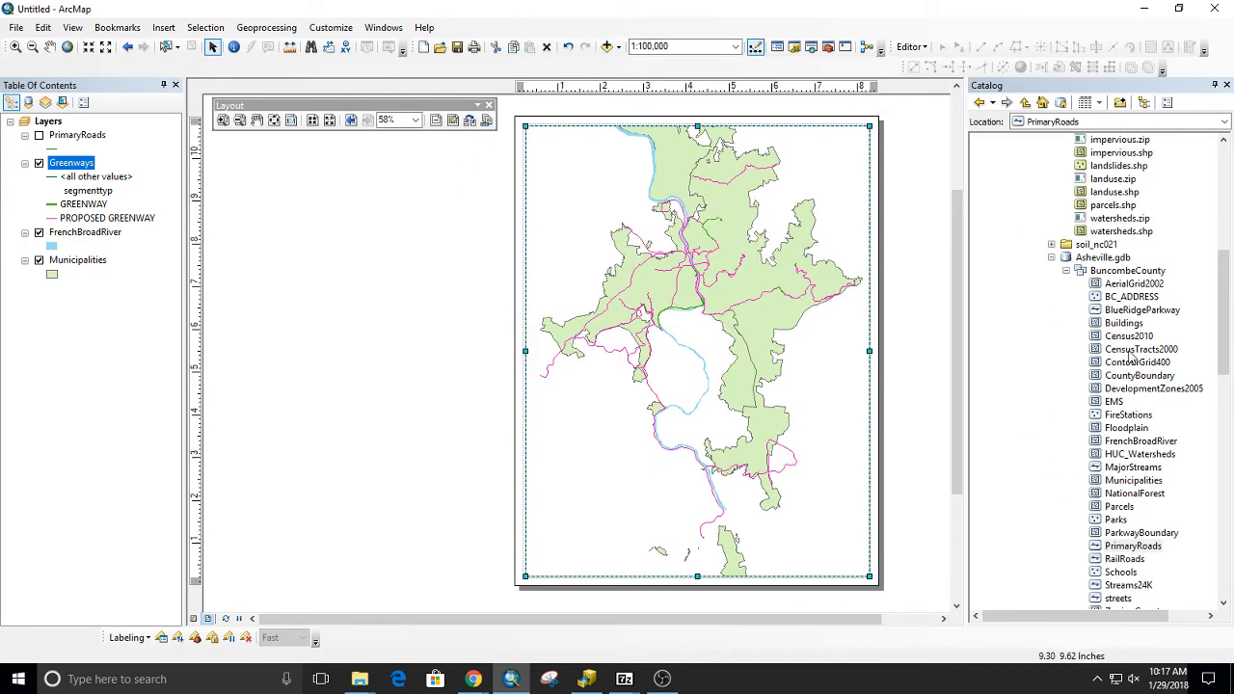
# Step: Add the Parks feature class from the BuncombeCounty dataset to the map
pyautogui.moveTo(1117, 521); pyautogui.dragTo(636, 457)
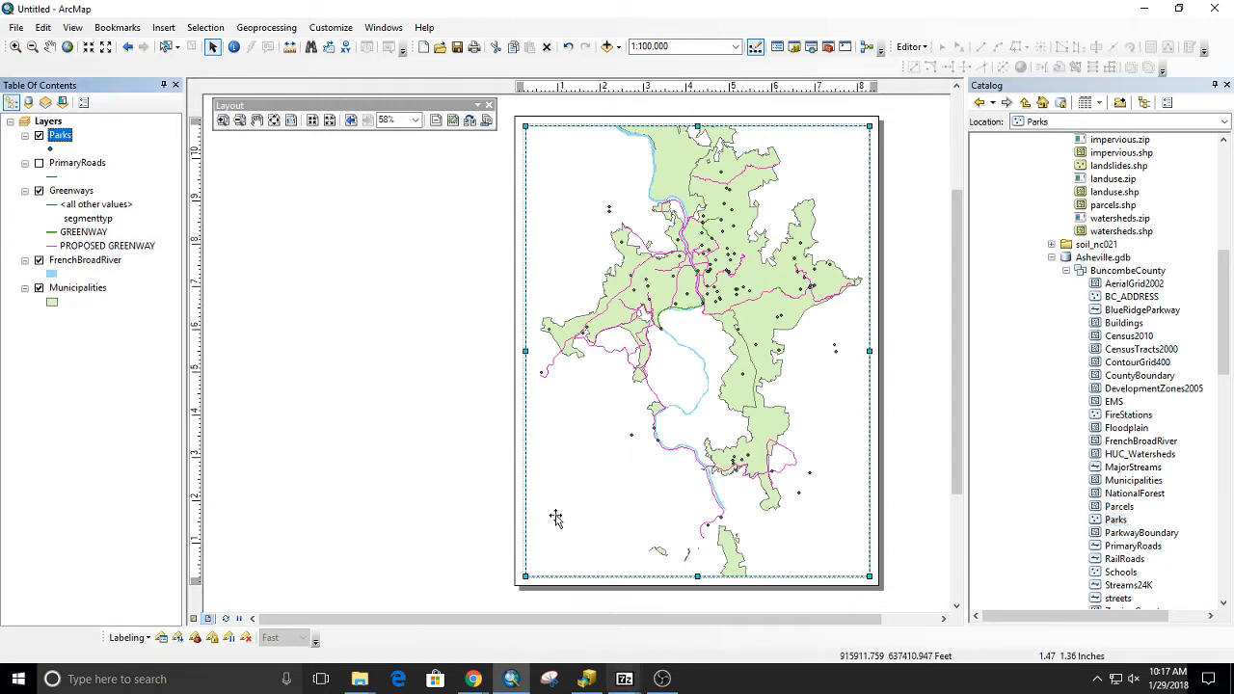
# Step: Search the marker symbols for "park" and give the Parks layer the Park symbol from the Civic style
pyautogui.click(50, 150)
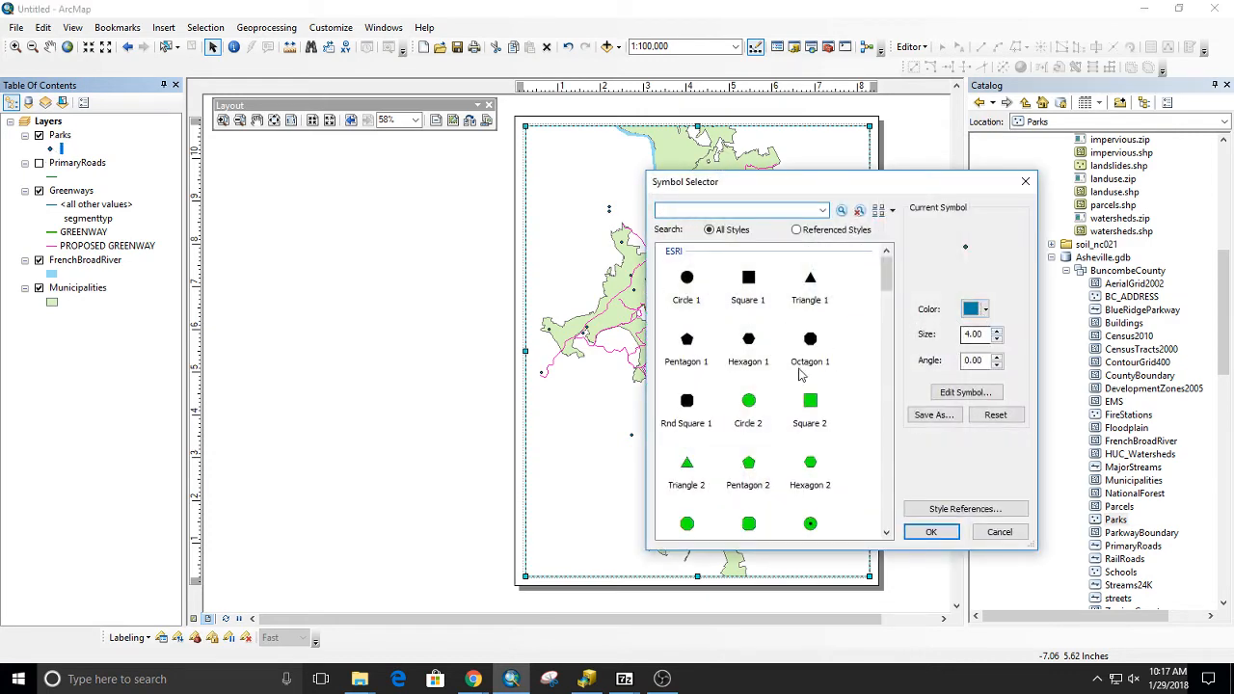
pyautogui.scroll(-5, 820, 427)
pyautogui.scroll(-3, 835, 461)
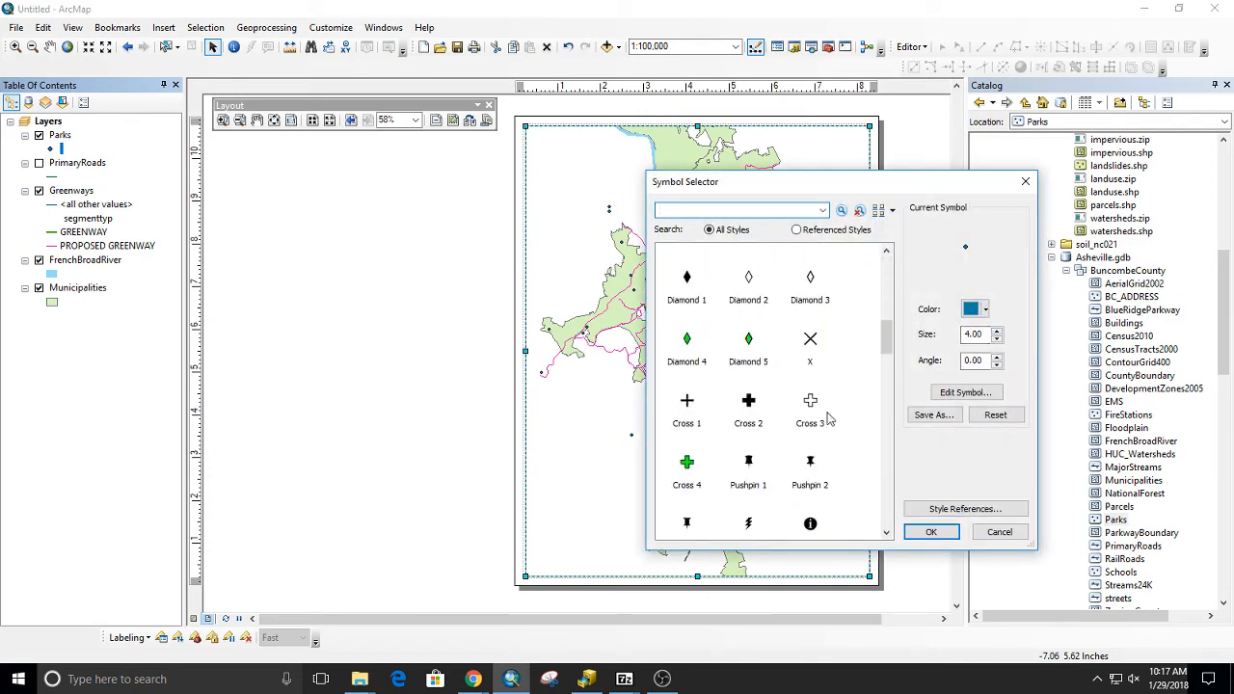
pyautogui.write('park')
pyautogui.press('Return')
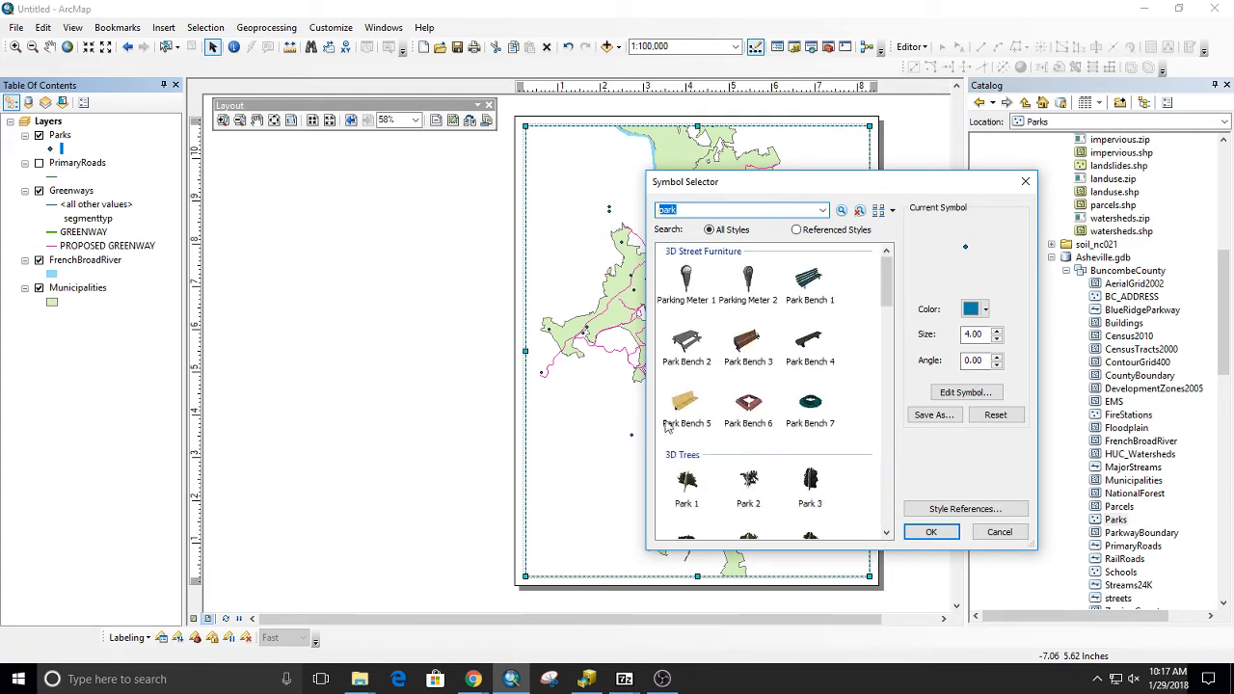
pyautogui.scroll(-3, 779, 411)
pyautogui.scroll(-5, 779, 412)
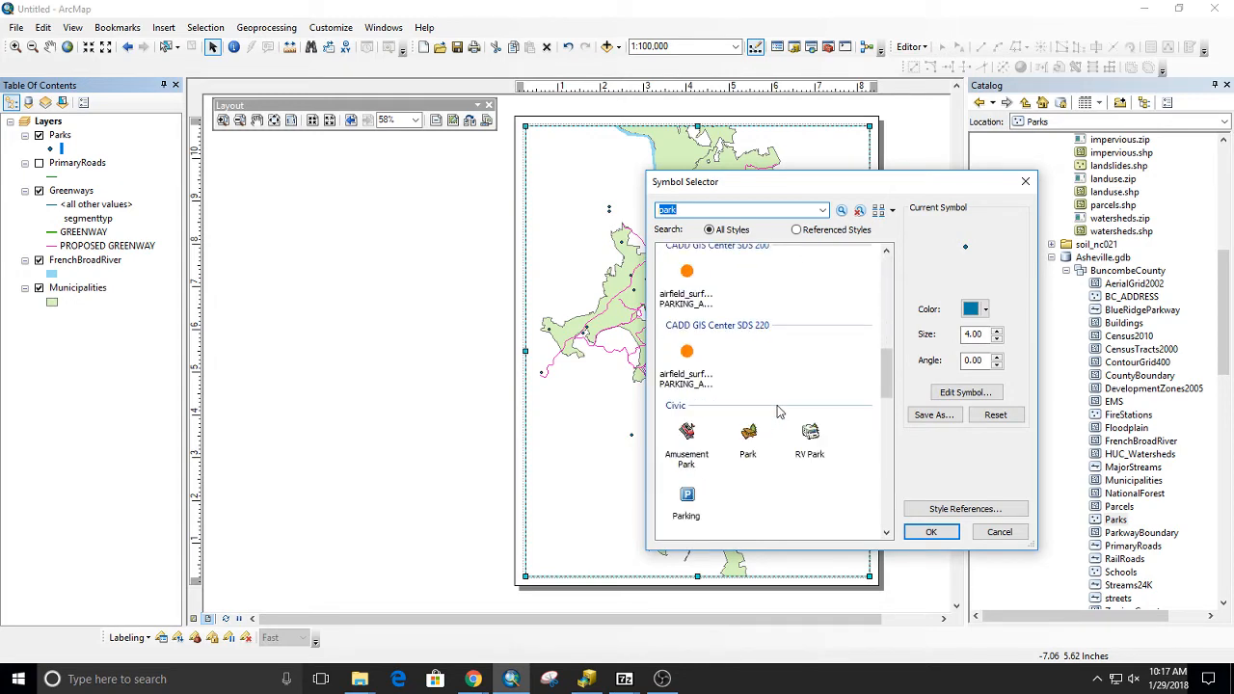
pyautogui.scroll(3, 764, 446)
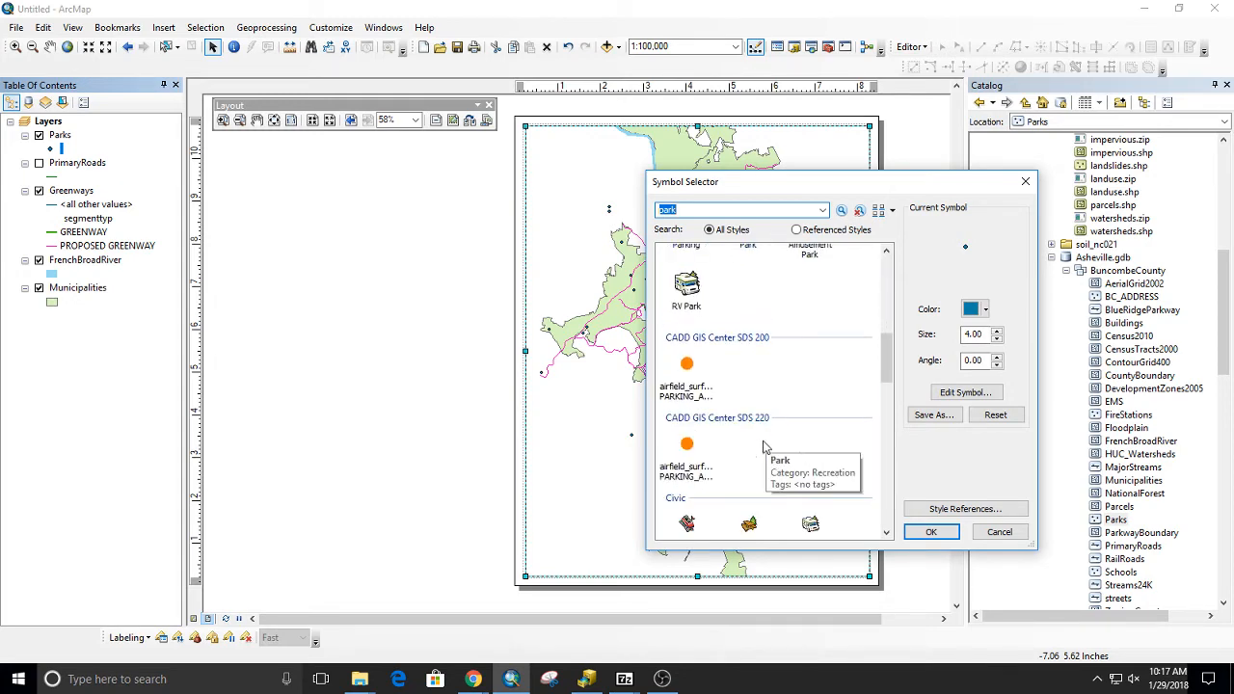
pyautogui.scroll(-3, 764, 446)
pyautogui.click(757, 442)
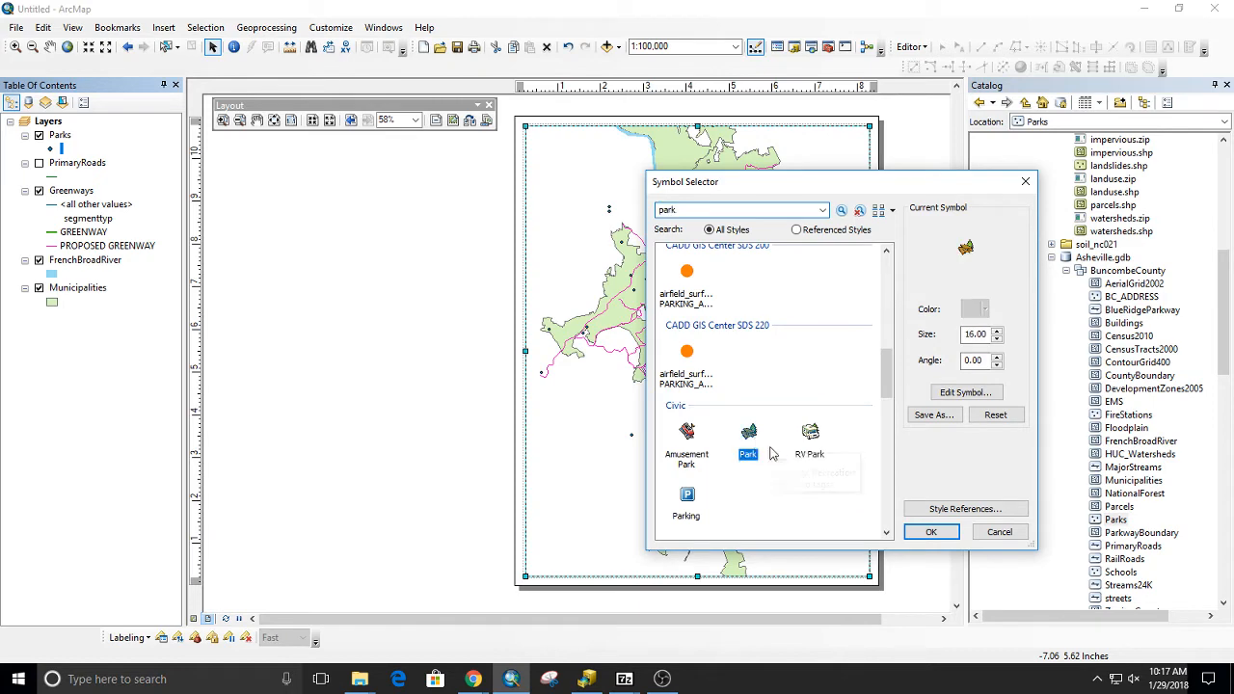
pyautogui.moveTo(829, 172); pyautogui.dragTo(1085, 135)
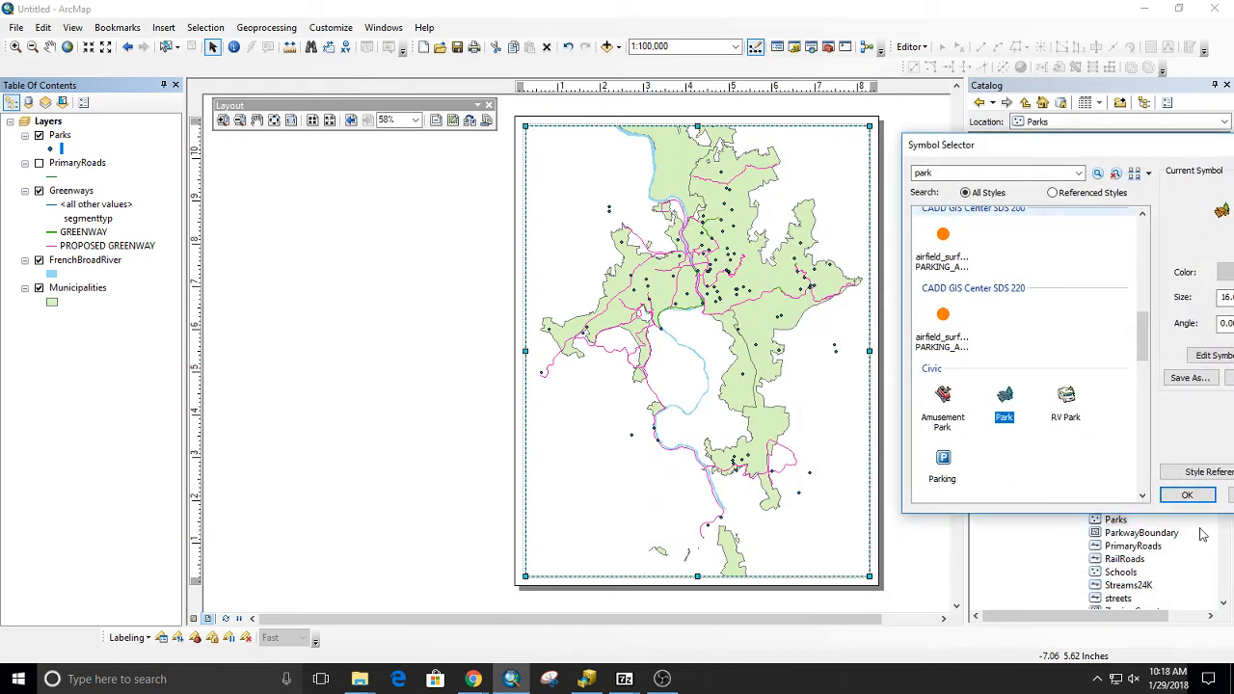
pyautogui.click(1191, 495)
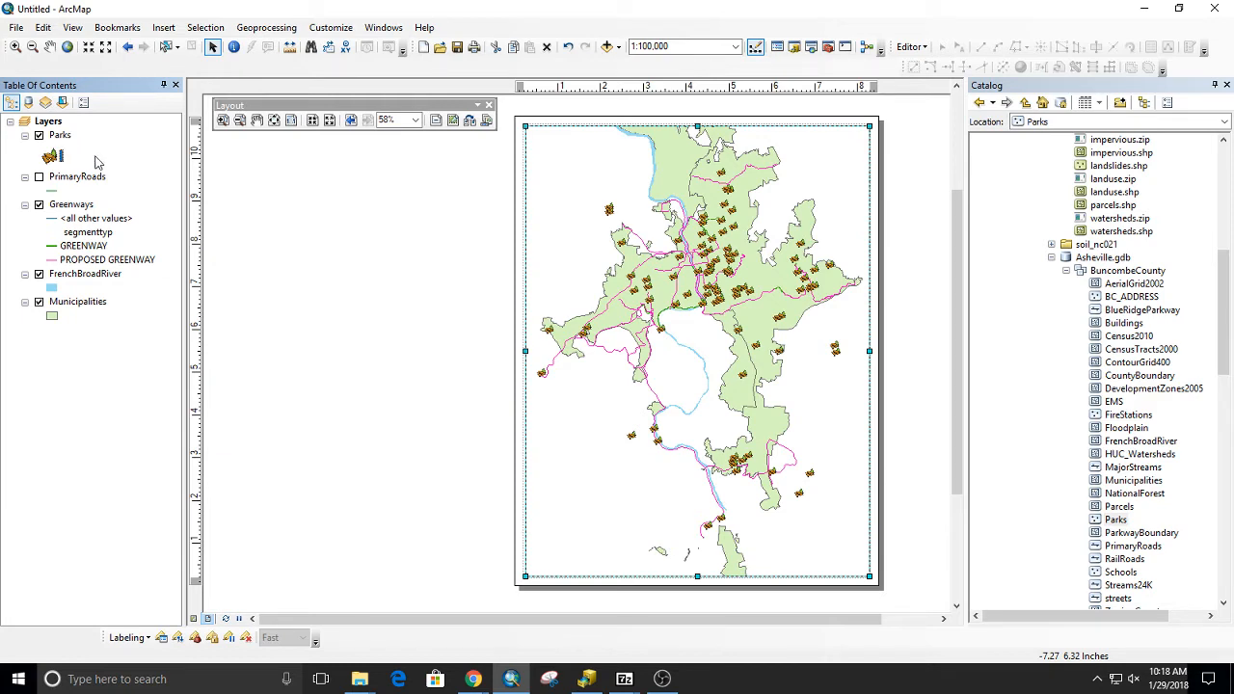
# Step: Change the Parks marker to the Circle 1 symbol in dark green with size 7
pyautogui.click(48, 158)
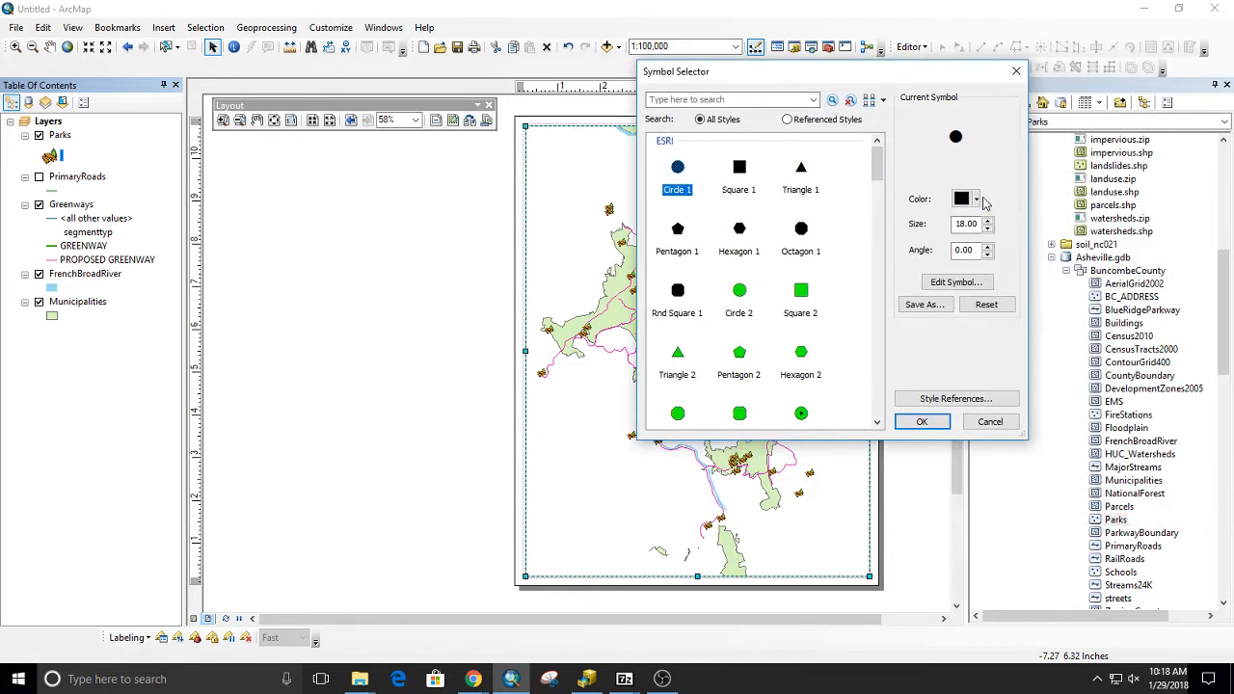
pyautogui.click(976, 199)
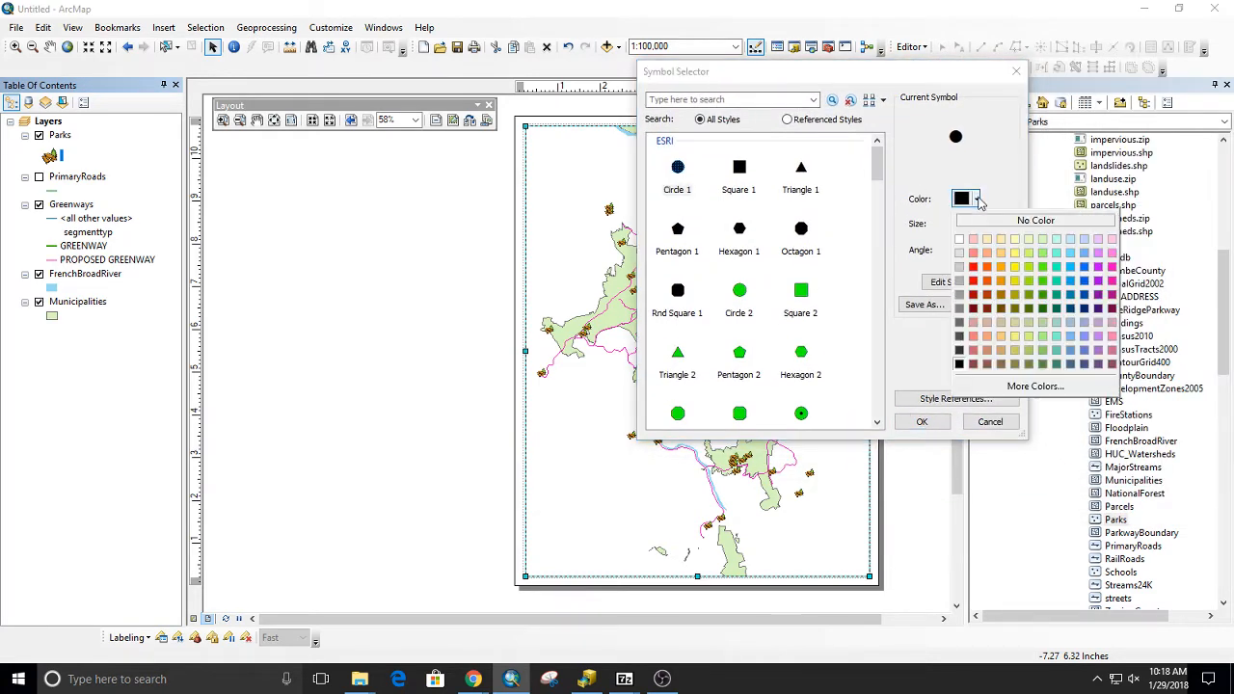
pyautogui.click(1044, 308)
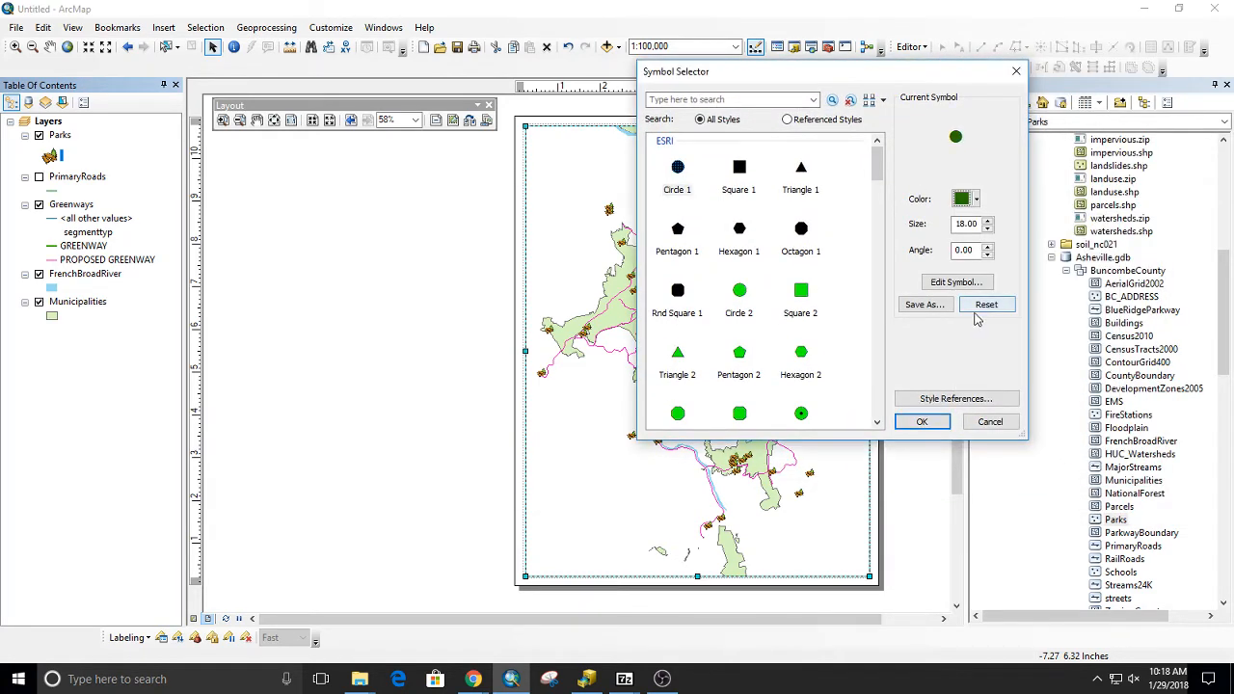
pyautogui.click(990, 230)
pyautogui.click(990, 229)
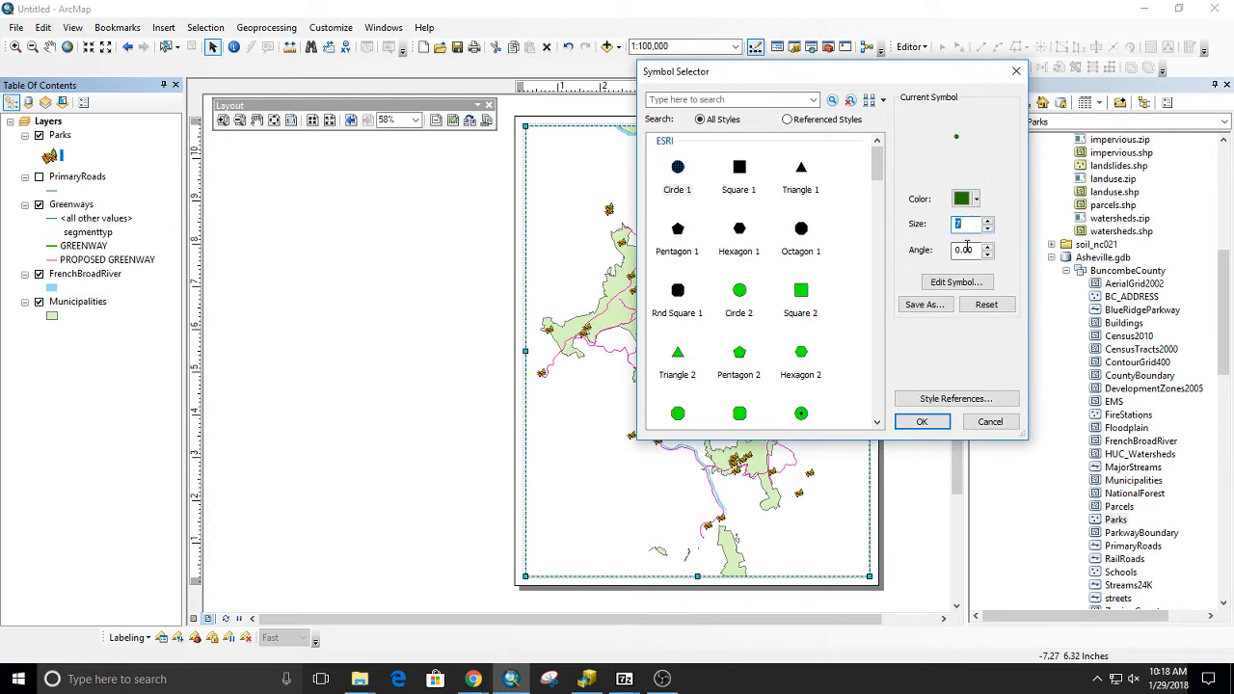
pyautogui.click(935, 423)
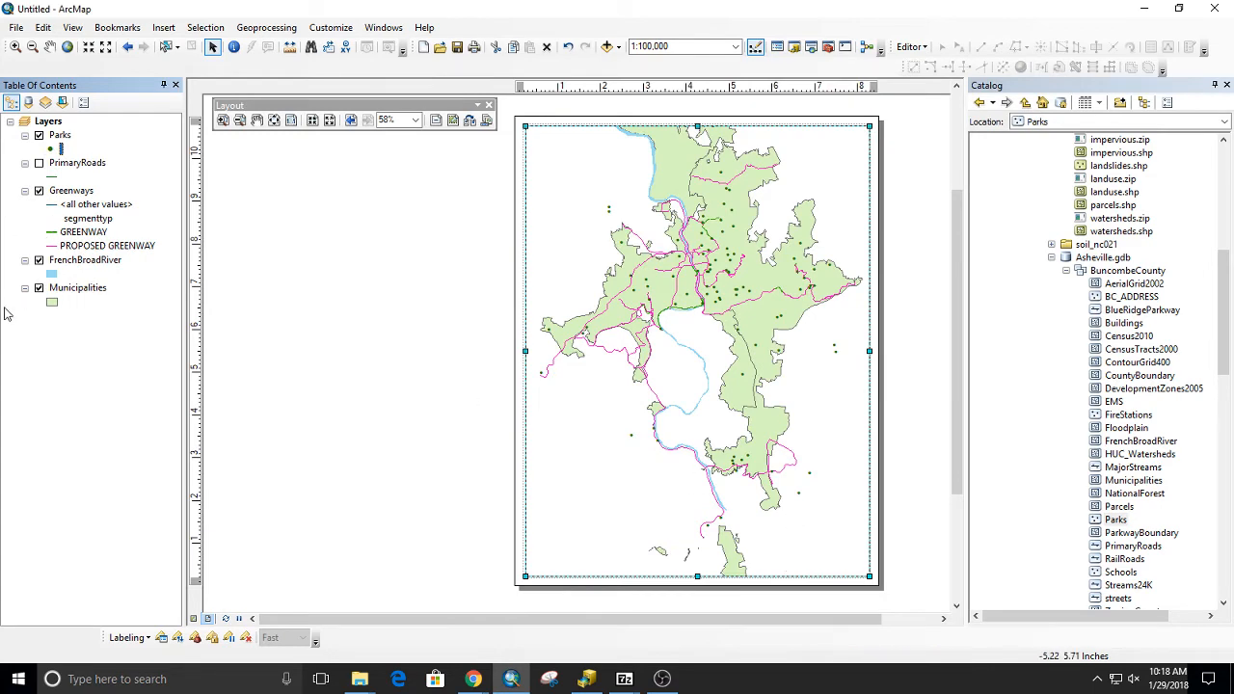
# Step: Give the Municipalities layer the Beige fill symbol and reduce its outline width so that no outline is drawn
pyautogui.click(53, 303)
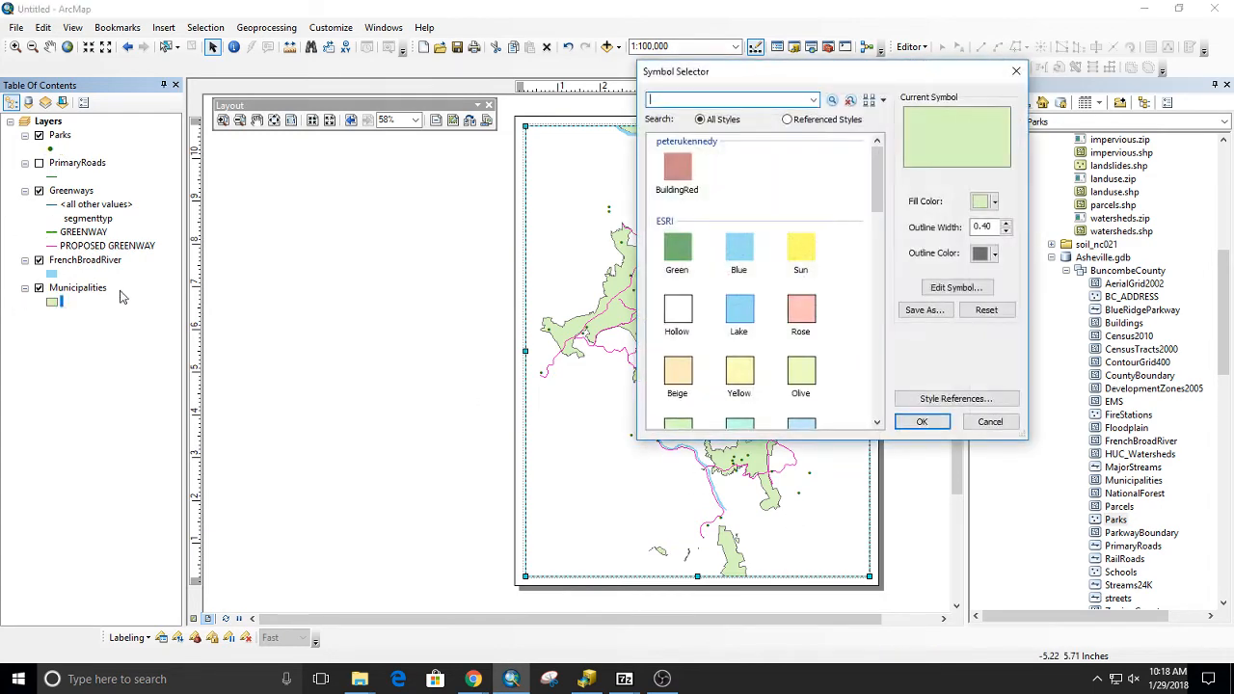
pyautogui.click(679, 371)
pyautogui.click(922, 421)
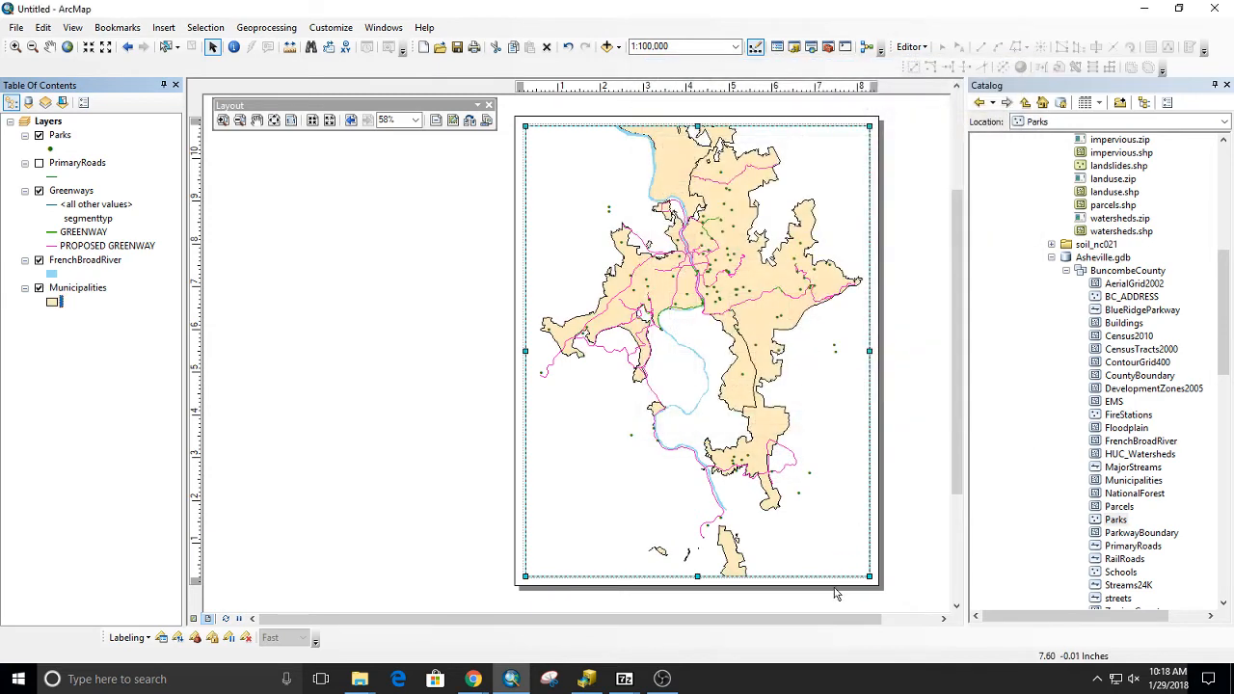
pyautogui.click(53, 303)
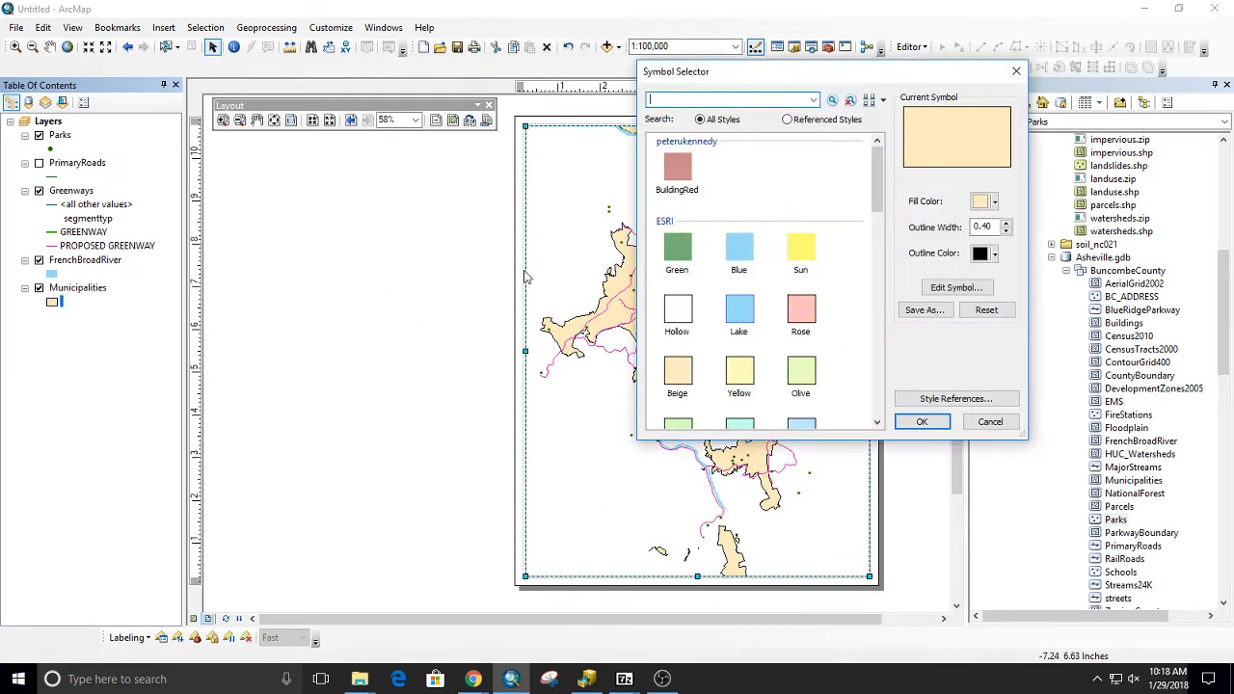
pyautogui.click(1006, 231)
pyautogui.click(943, 425)
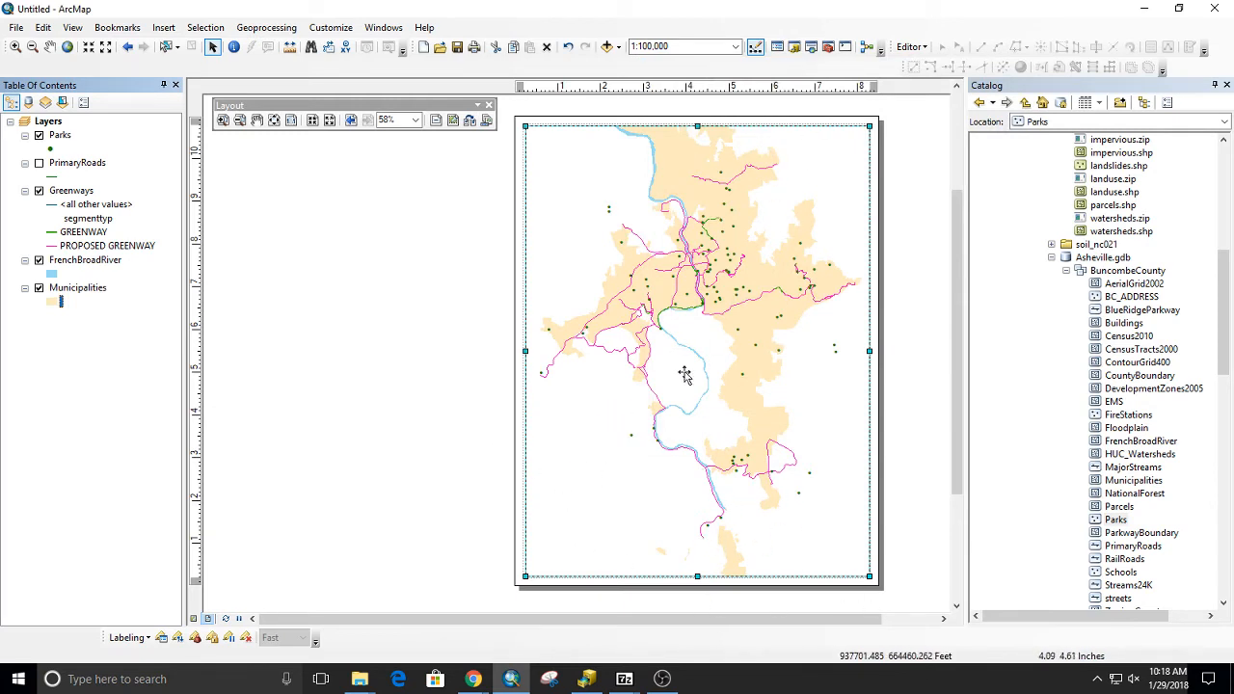
# Step: Turn on the display of the PrimaryRoads layer
pyautogui.click(39, 164)
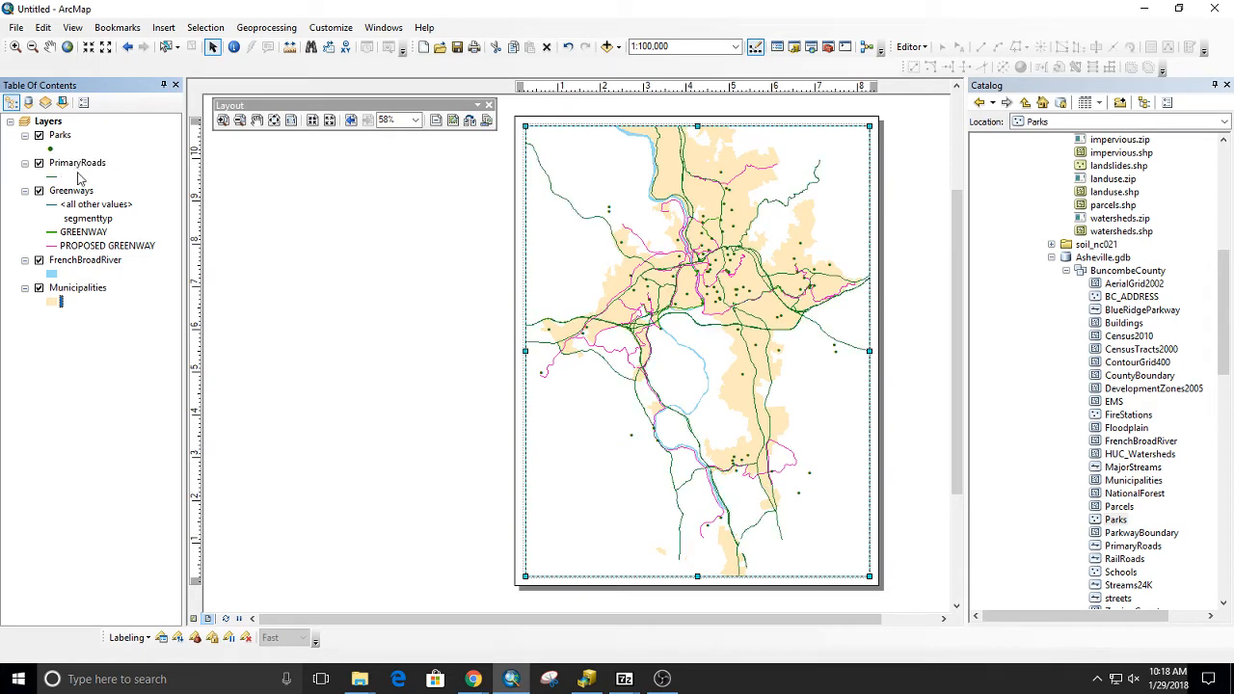
pyautogui.doubleClick(72, 164)
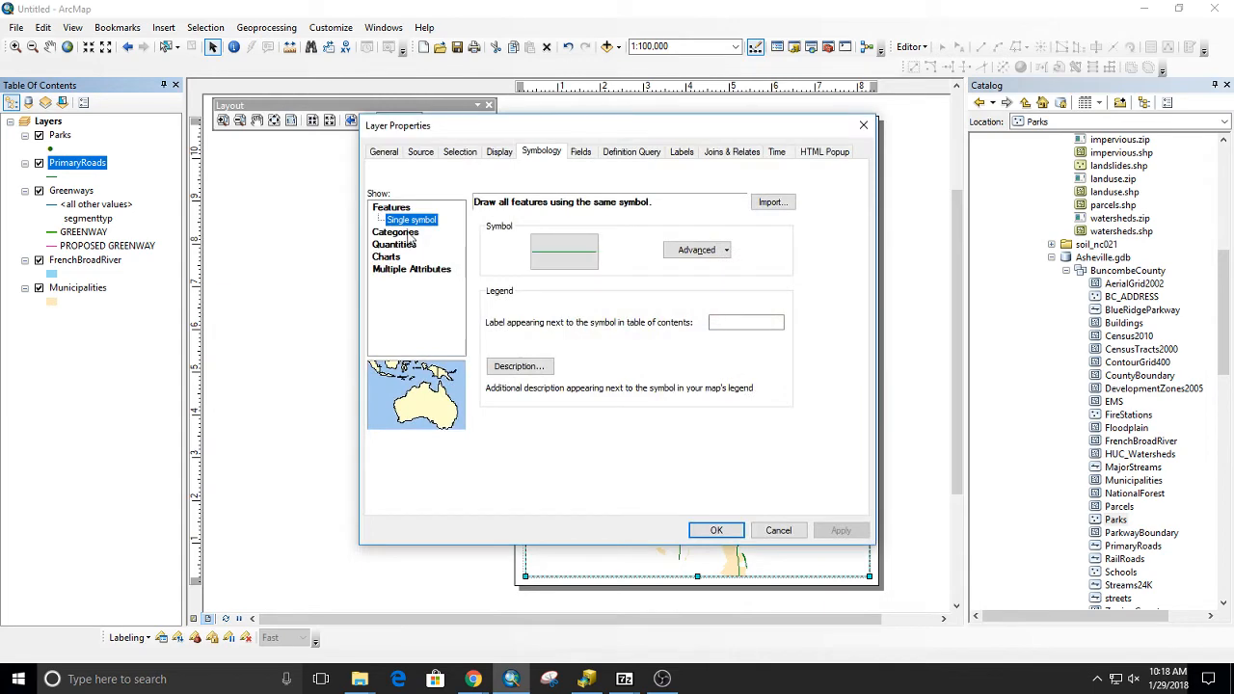
pyautogui.click(407, 234)
pyautogui.click(537, 235)
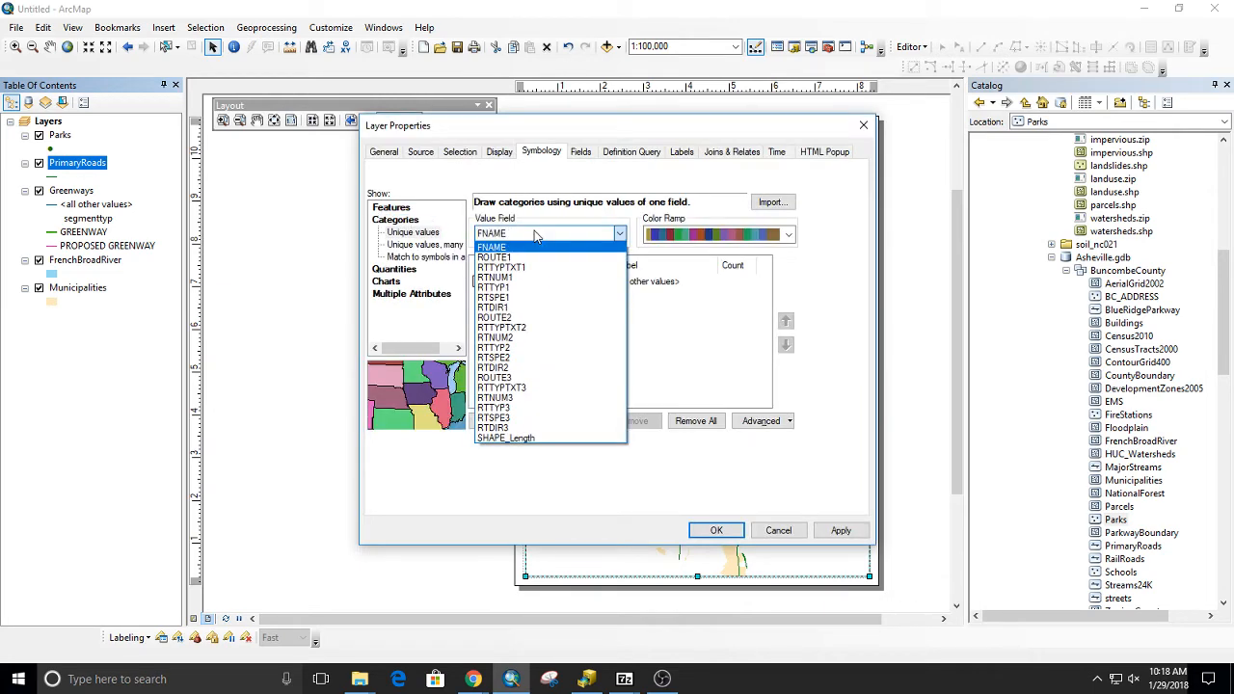
pyautogui.click(536, 237)
pyautogui.click(778, 530)
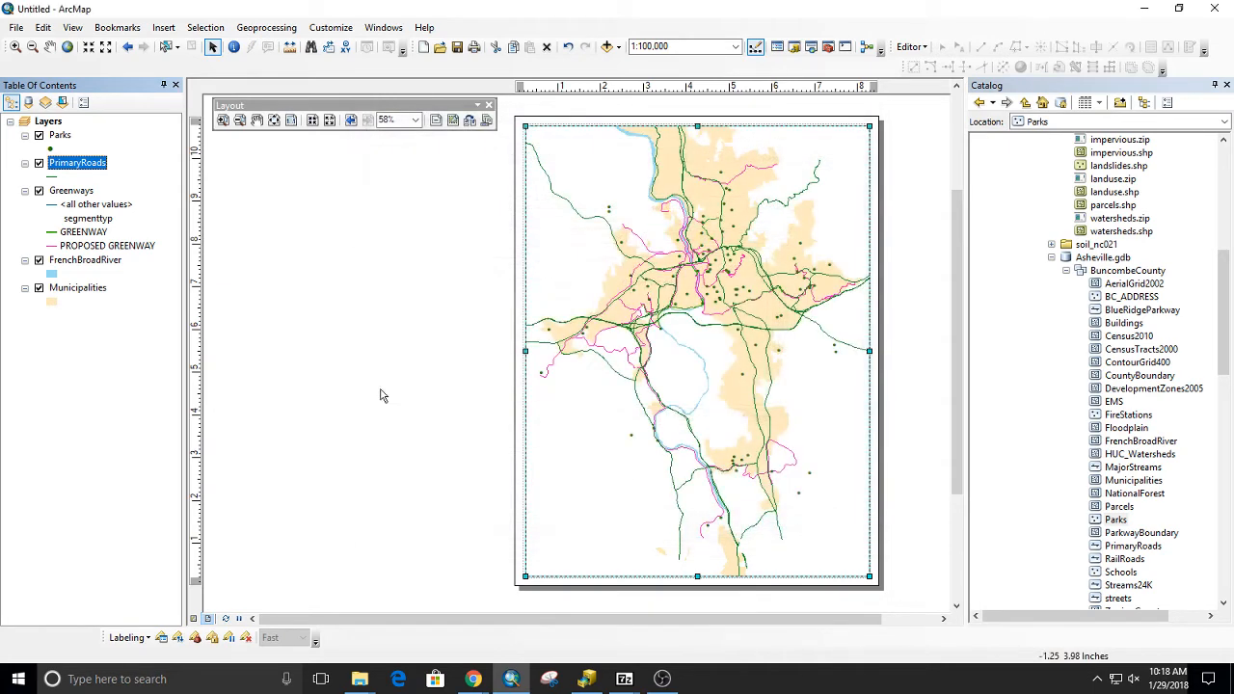
# Step: Open the PrimaryRoads attribute table, sort it ascending by RTTYPTXT1, examine the route types in that field, and close the table
pyautogui.rightClick(97, 164)
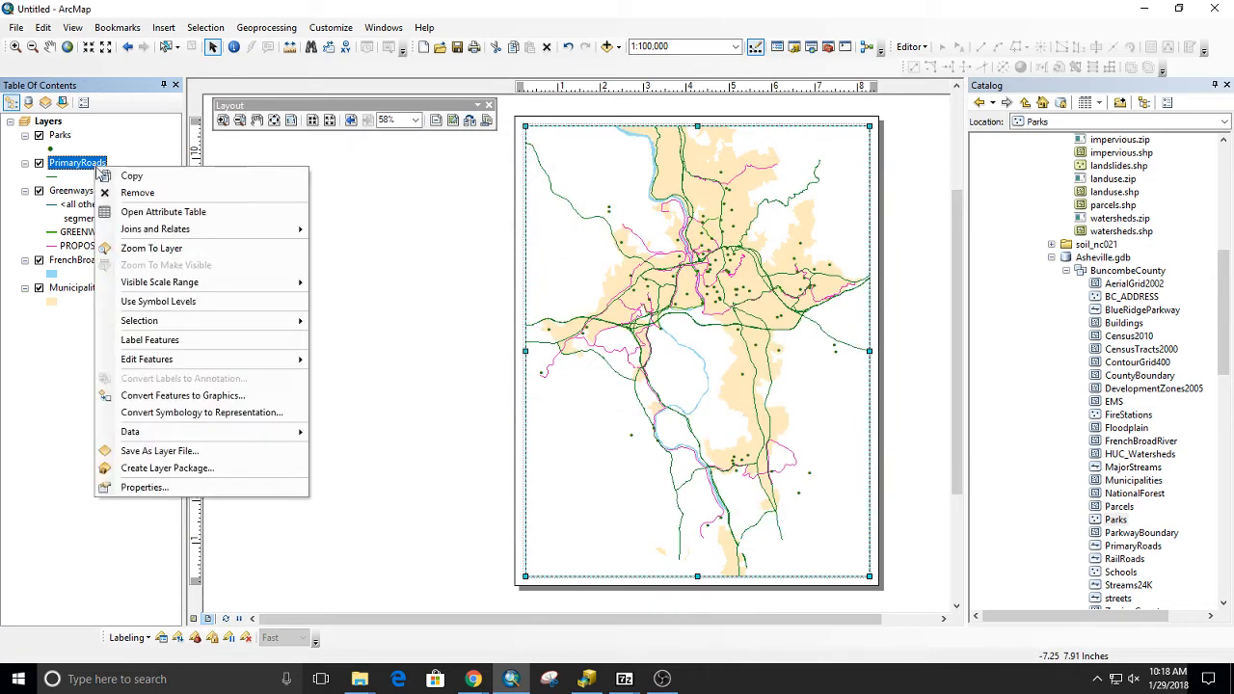
pyautogui.click(128, 214)
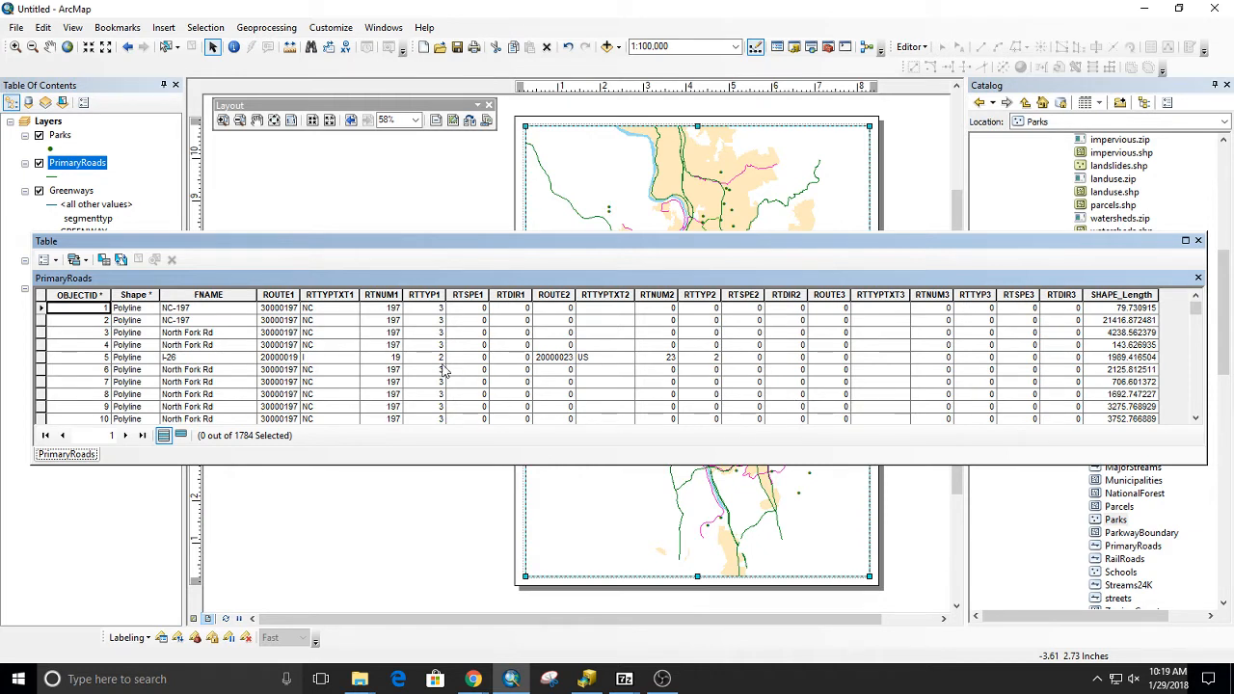
pyautogui.click(335, 295)
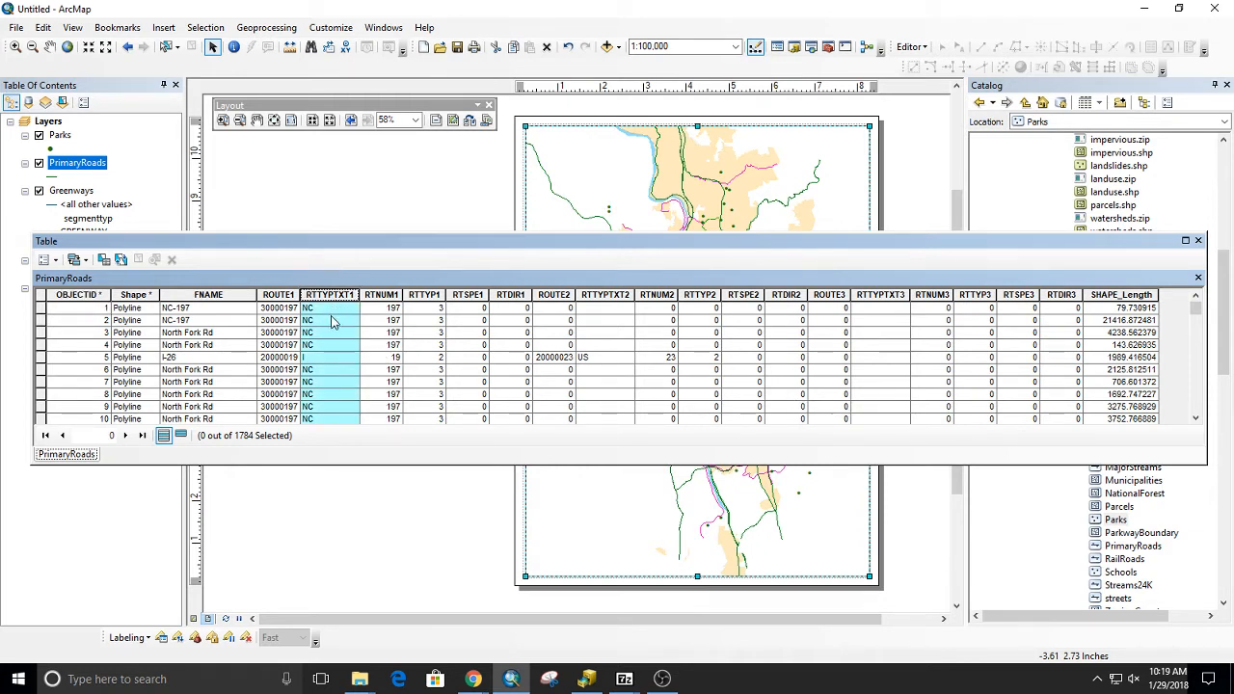
pyautogui.click(333, 320)
pyautogui.click(322, 358)
pyautogui.doubleClick(337, 296)
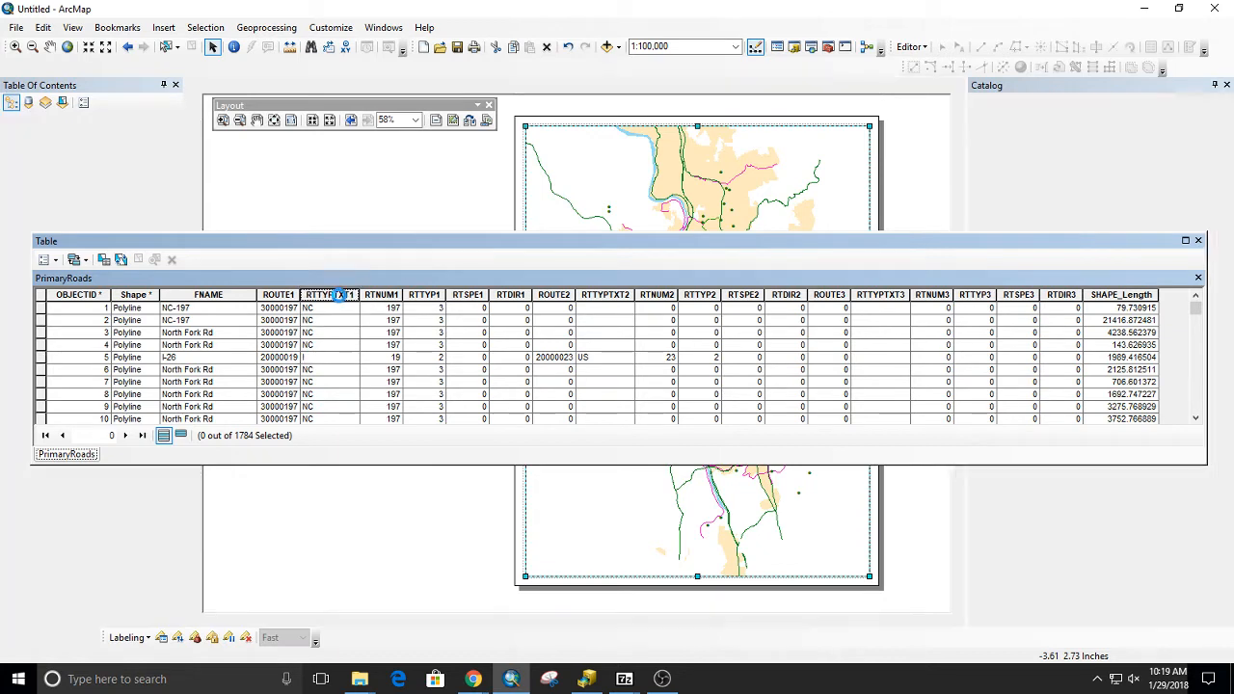
pyautogui.rightClick(319, 374)
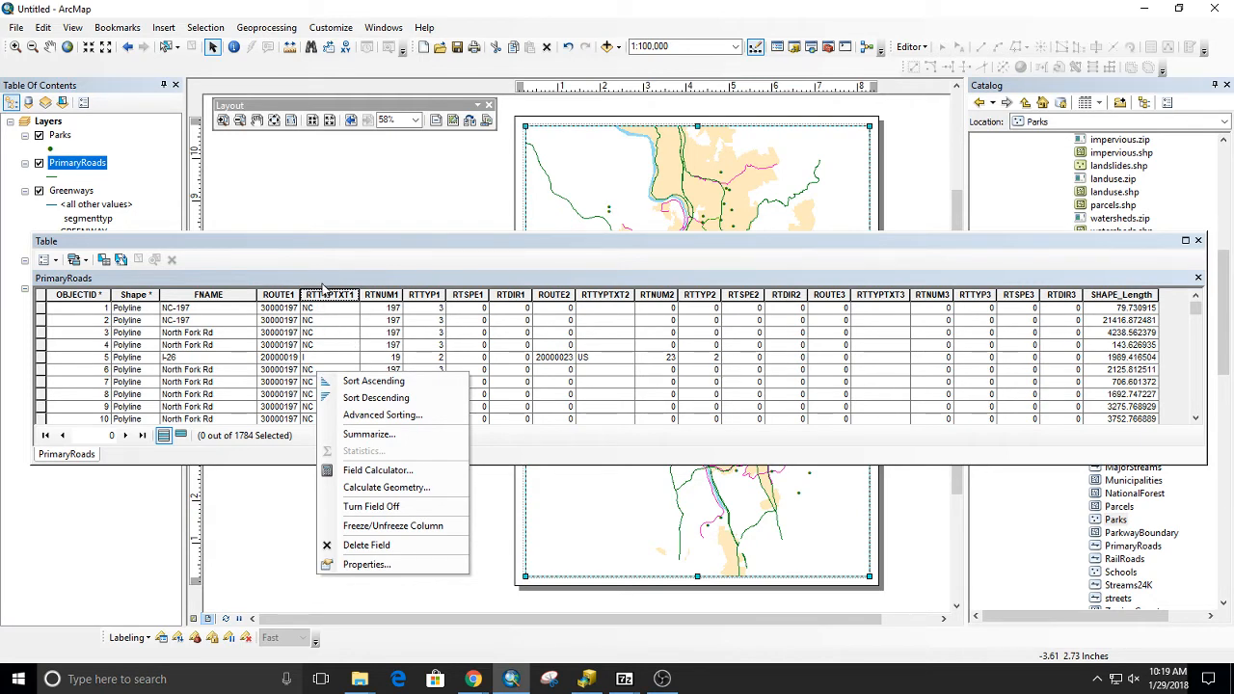
pyautogui.click(356, 381)
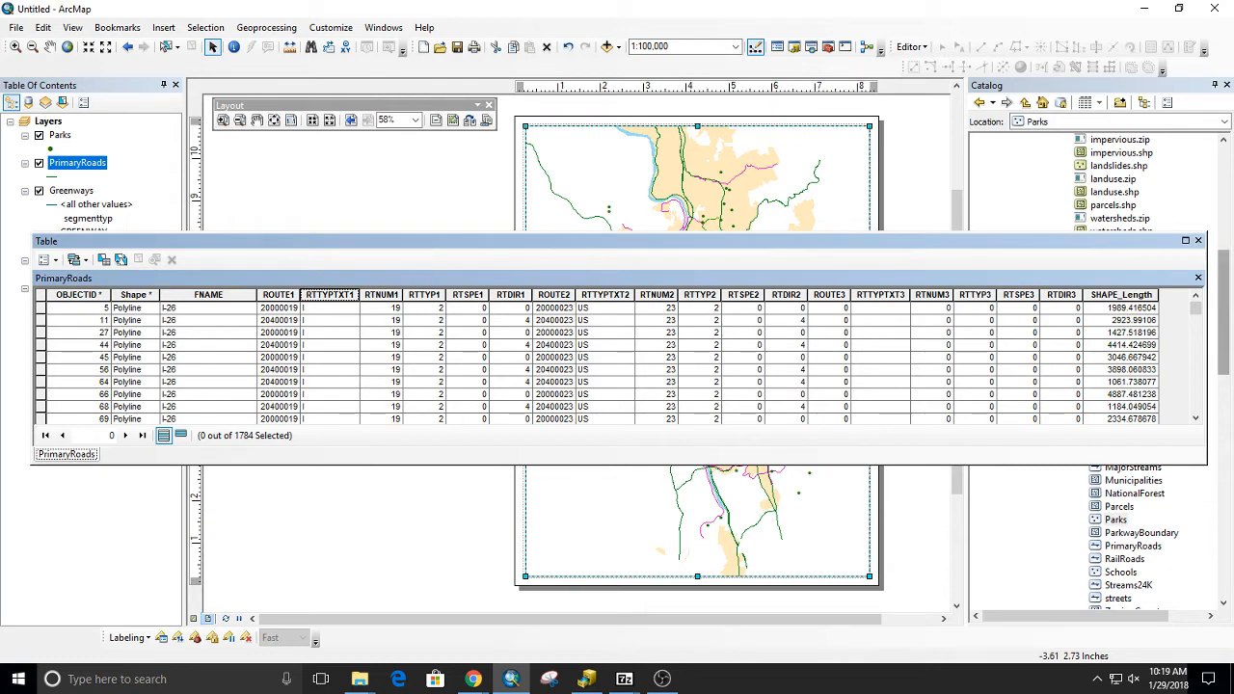
pyautogui.moveTo(1195, 307); pyautogui.dragTo(1196, 407)
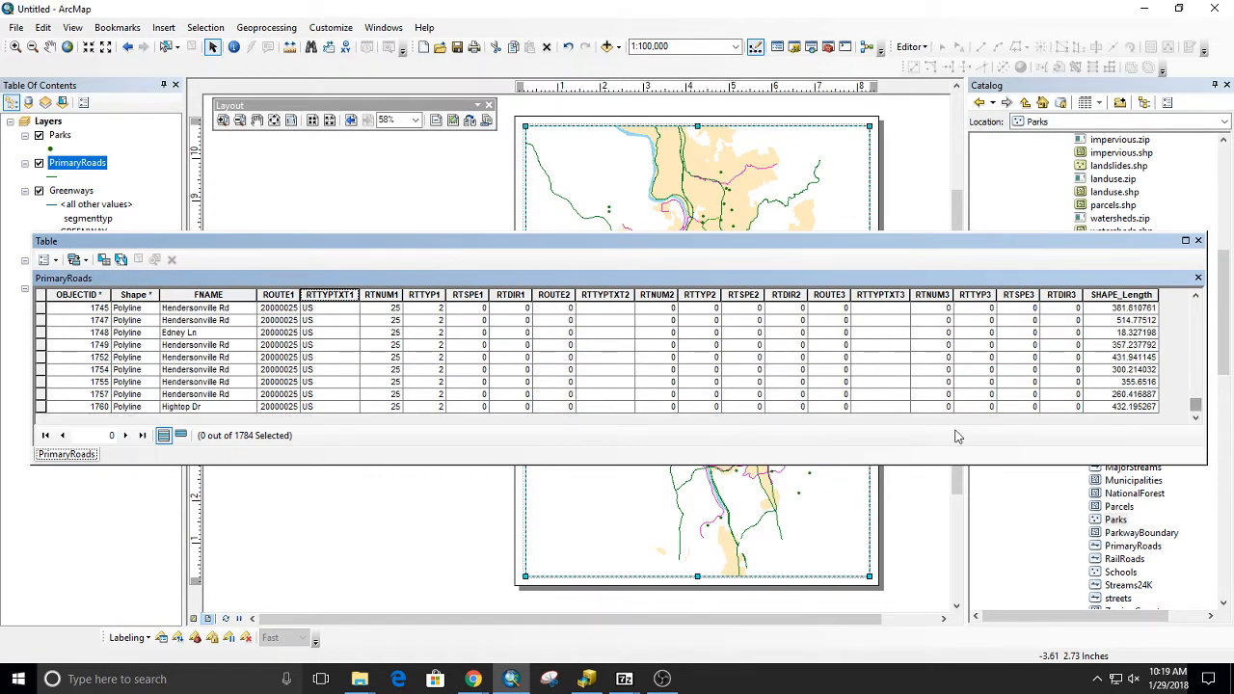
pyautogui.click(1199, 240)
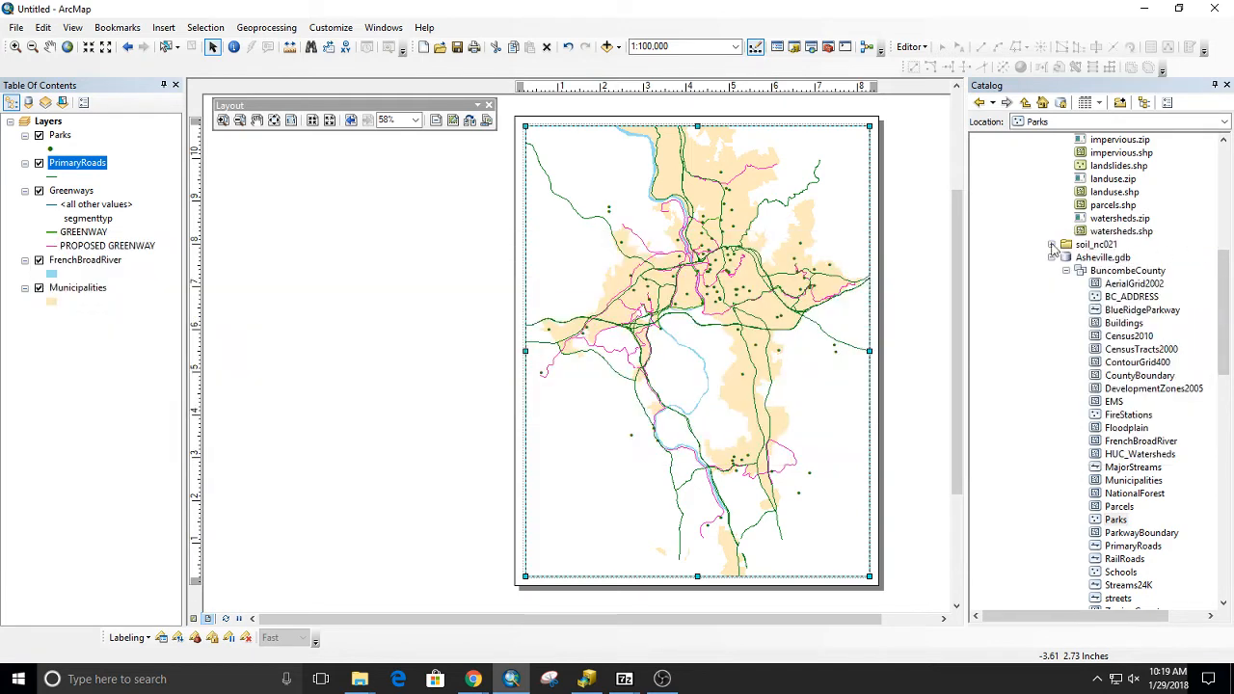
# Step: Categorize the PrimaryRoads symbology by unique values of the RTTYPTXT1 field and add all its values
pyautogui.doubleClick(70, 164)
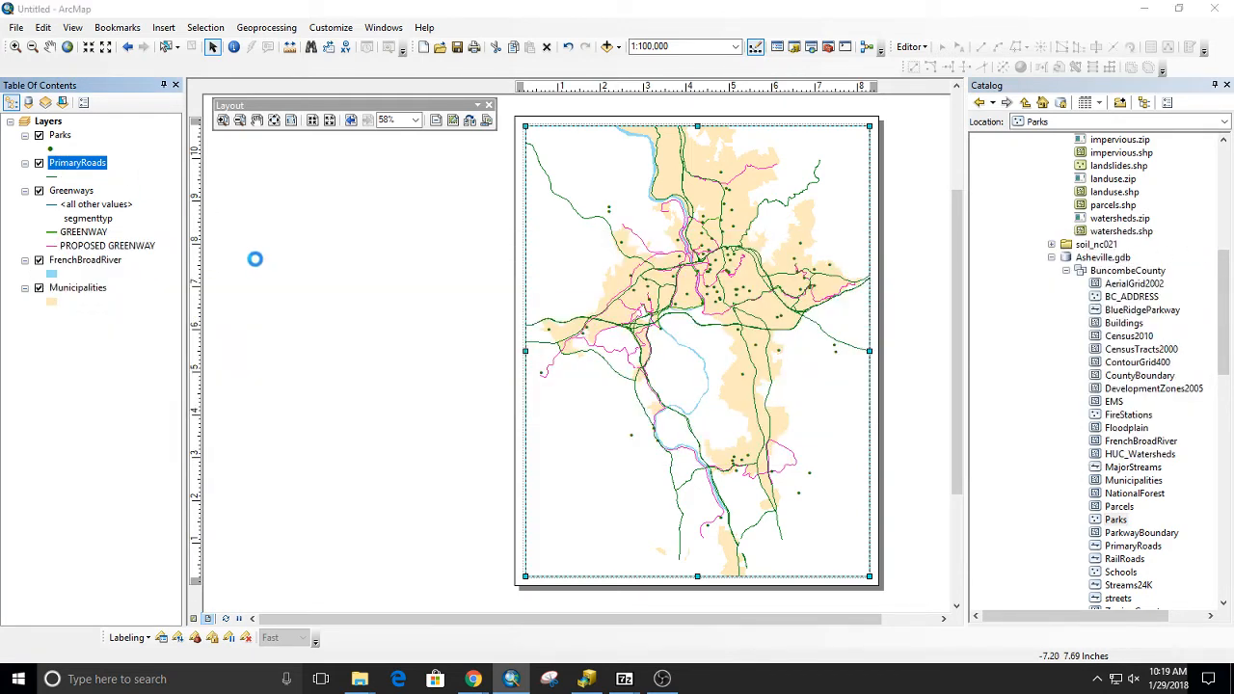
pyautogui.click(393, 235)
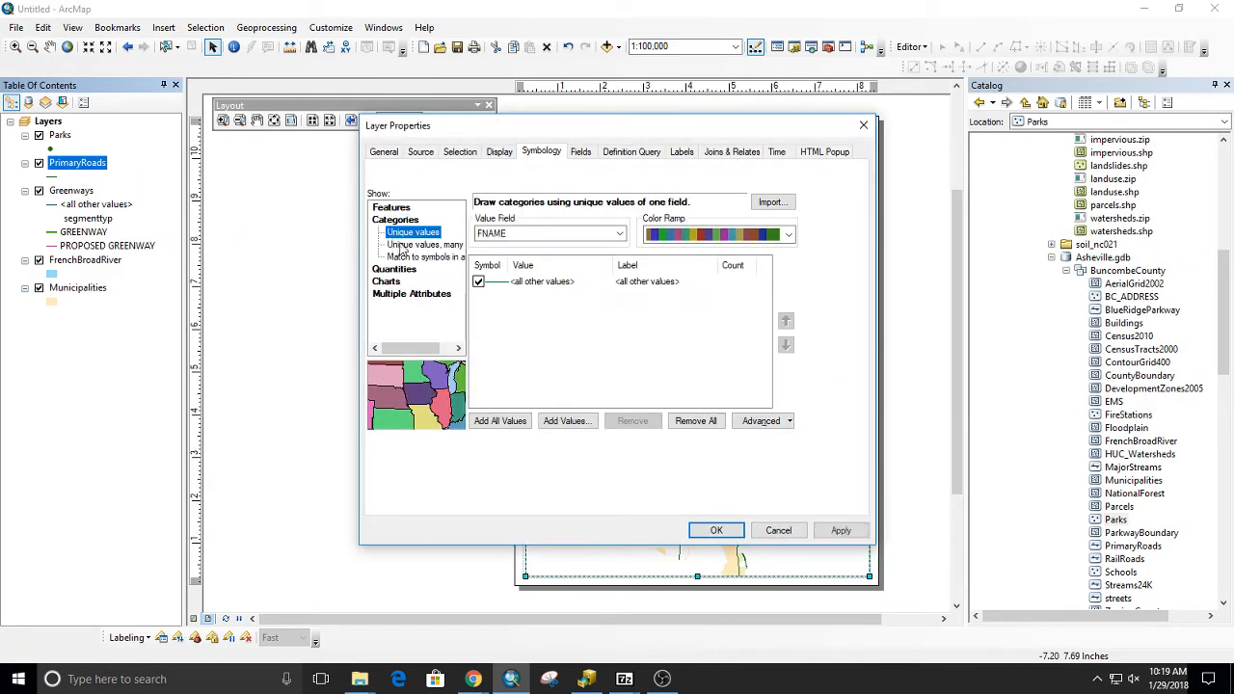
pyautogui.click(537, 235)
pyautogui.click(523, 269)
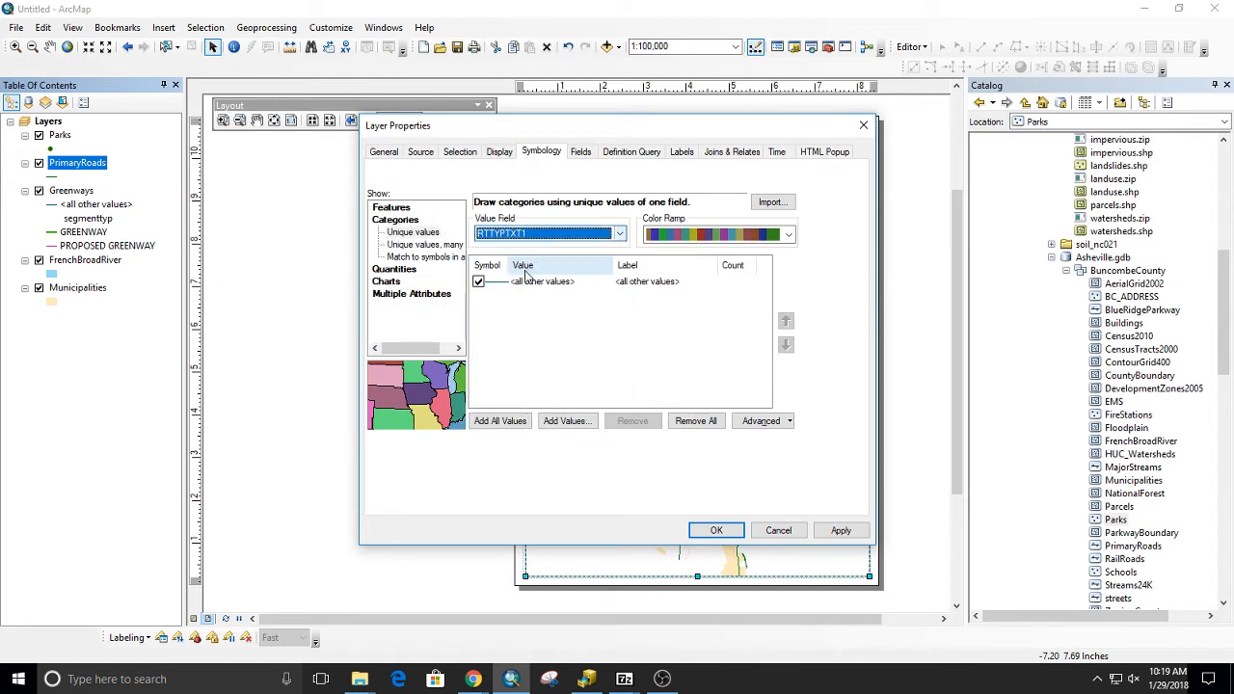
pyautogui.click(514, 424)
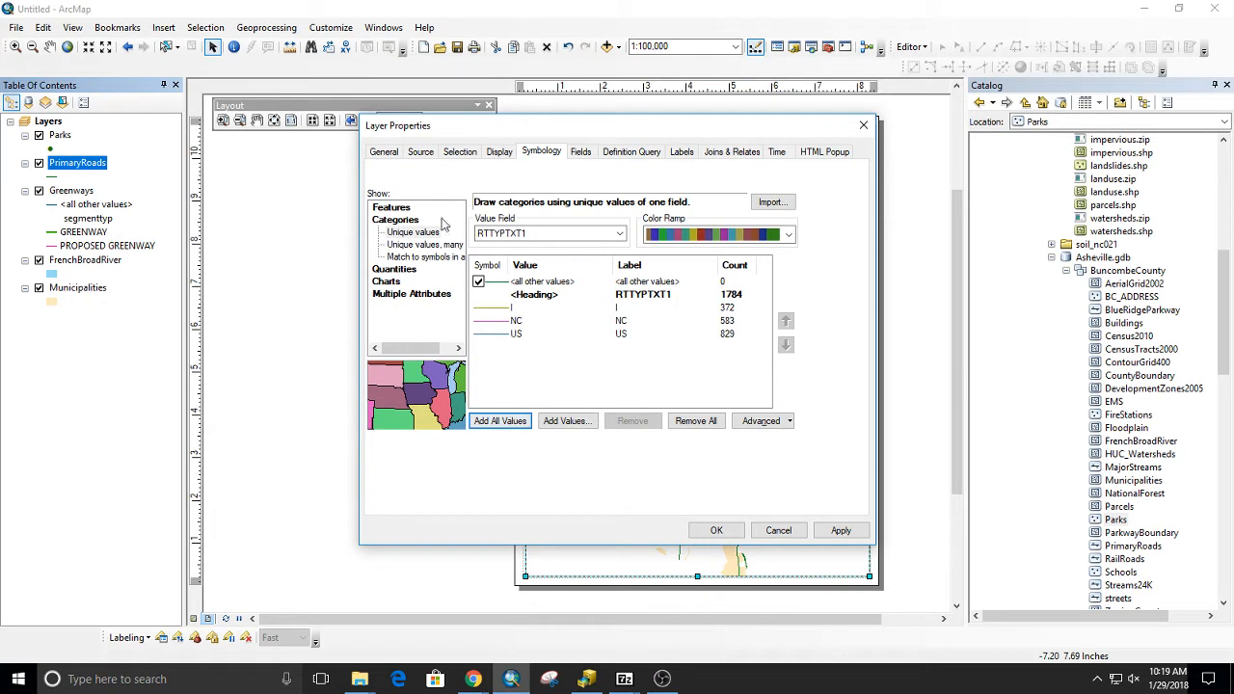
# Step: Assign the Highway Ramp line symbol to the I route category
pyautogui.doubleClick(495, 308)
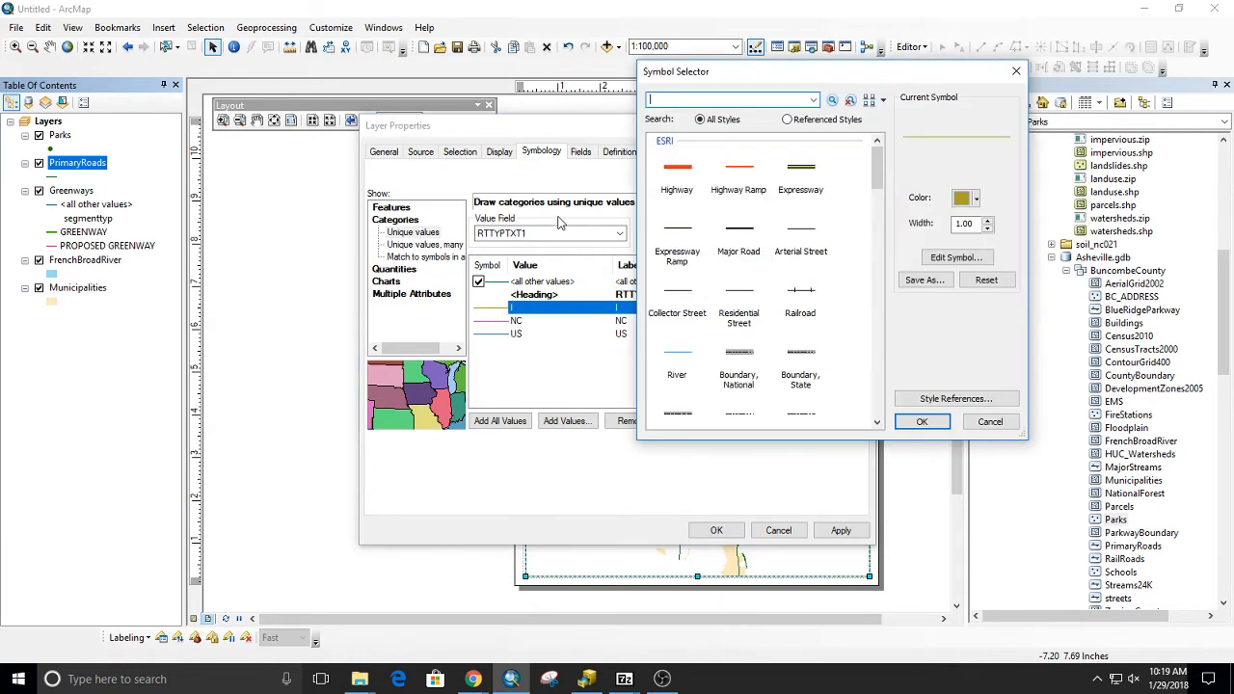
pyautogui.click(743, 181)
pyautogui.click(922, 422)
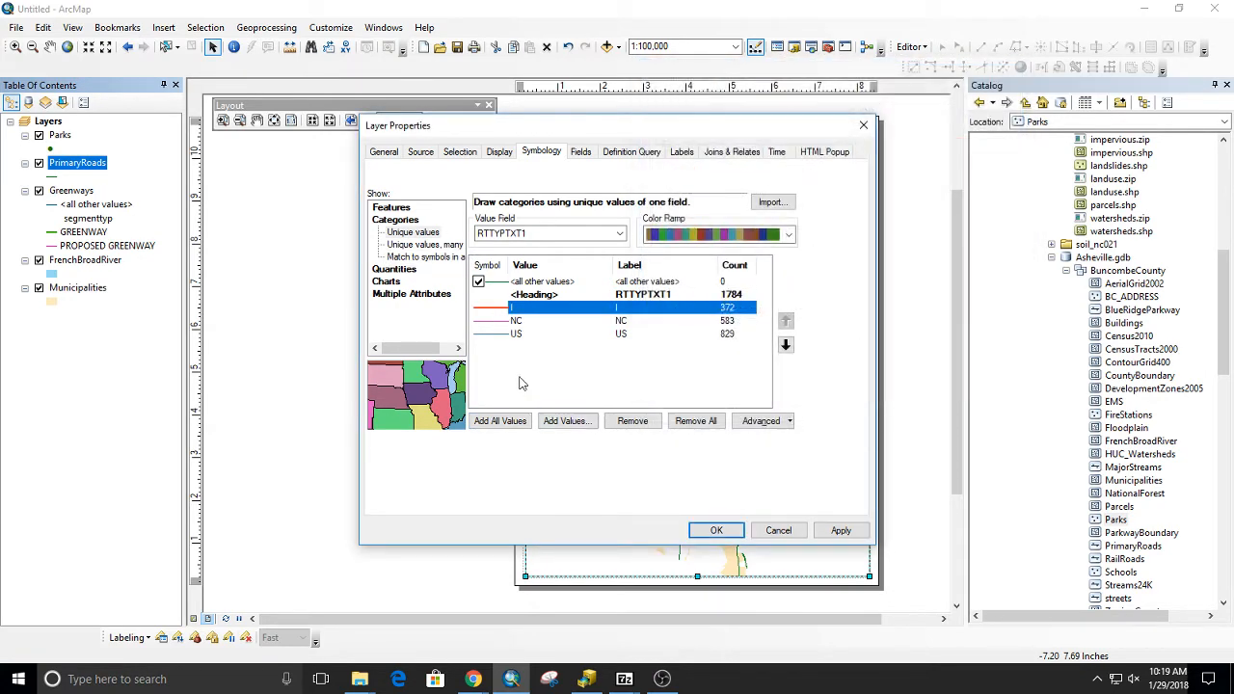
# Step: Move the US category above NC and give it the Major Road symbol with a width of 1.25
pyautogui.click(514, 335)
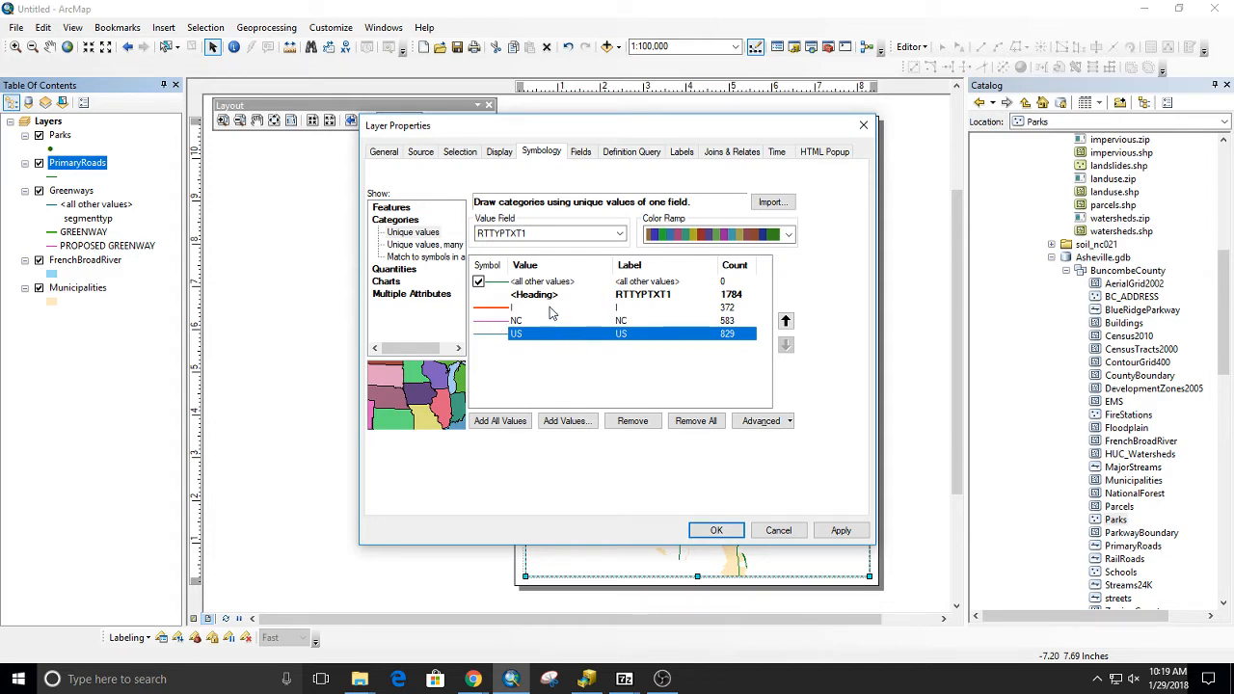
pyautogui.click(785, 322)
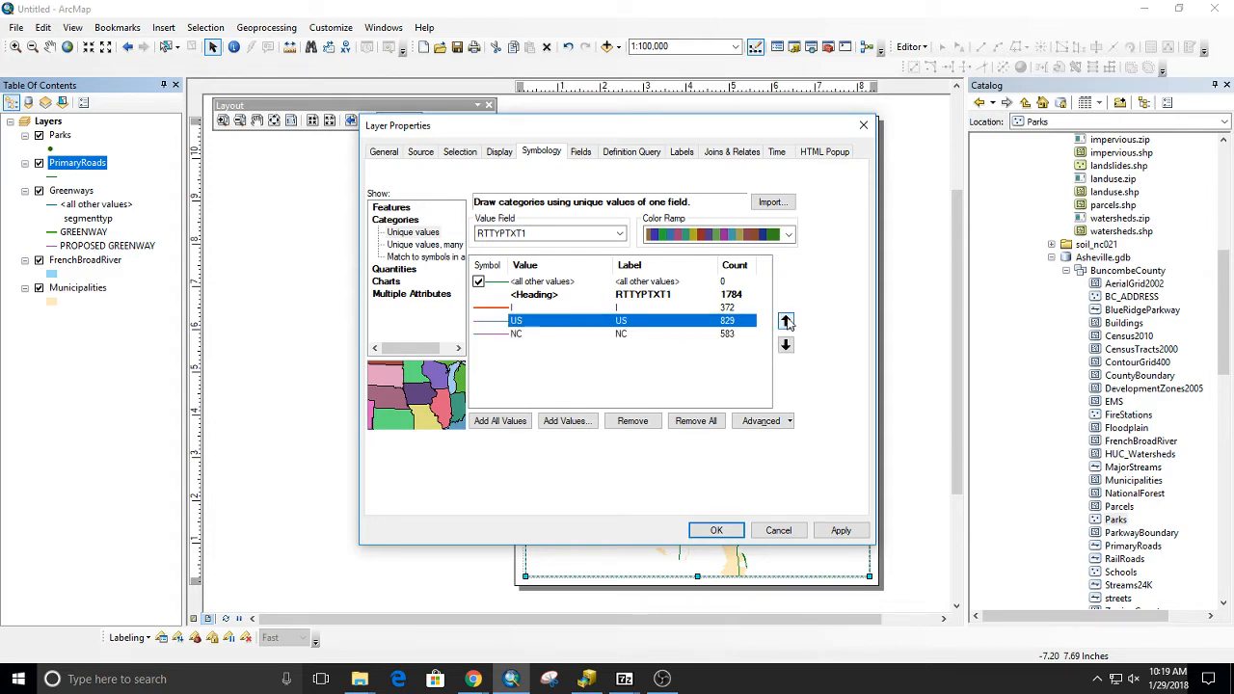
pyautogui.doubleClick(504, 326)
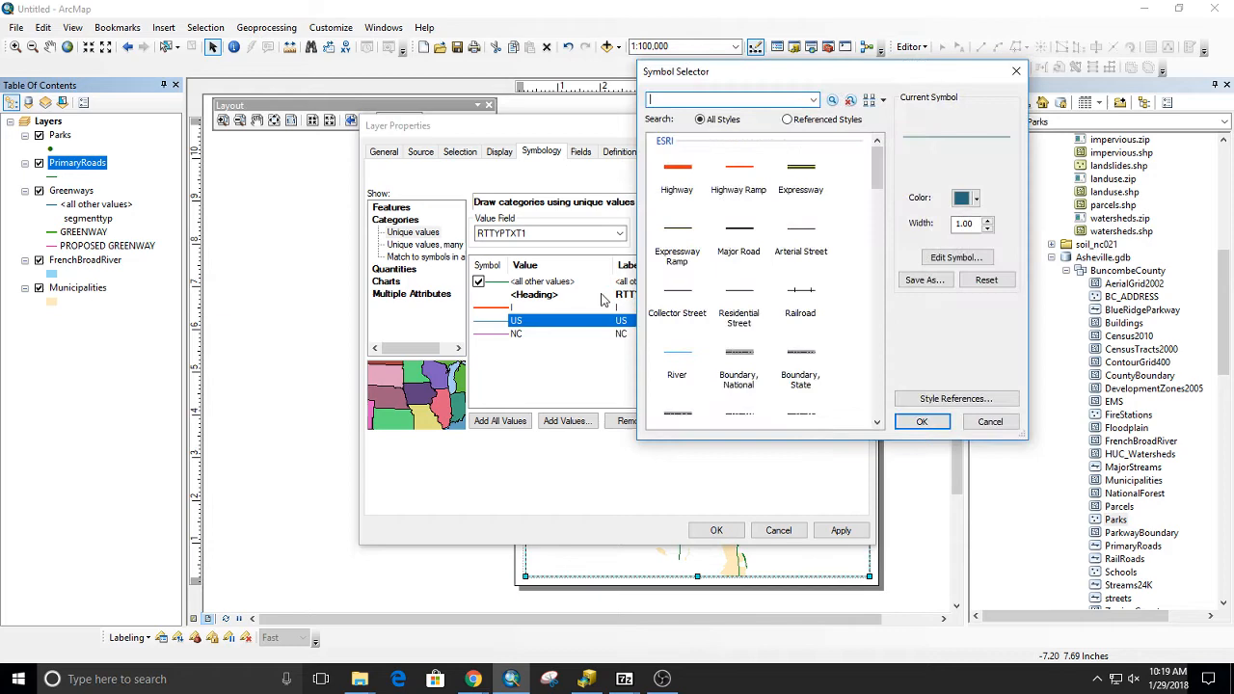
pyautogui.click(740, 231)
pyautogui.doubleClick(972, 227)
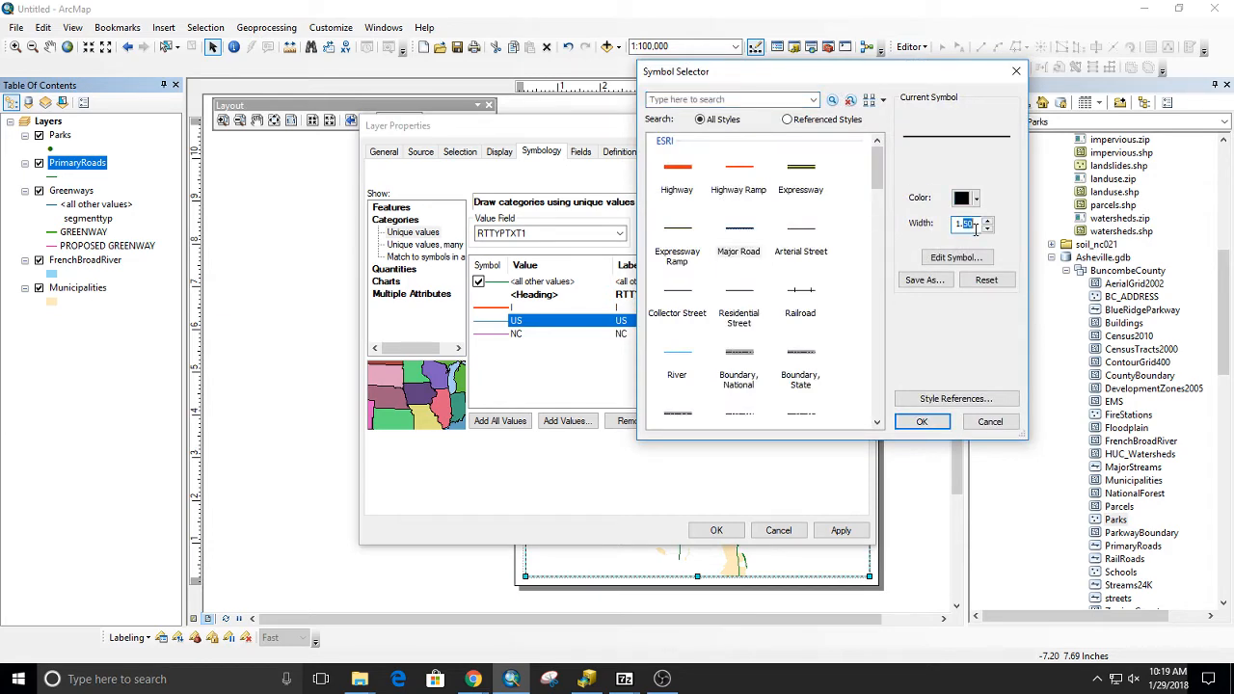
pyautogui.write('25')
pyautogui.click(921, 422)
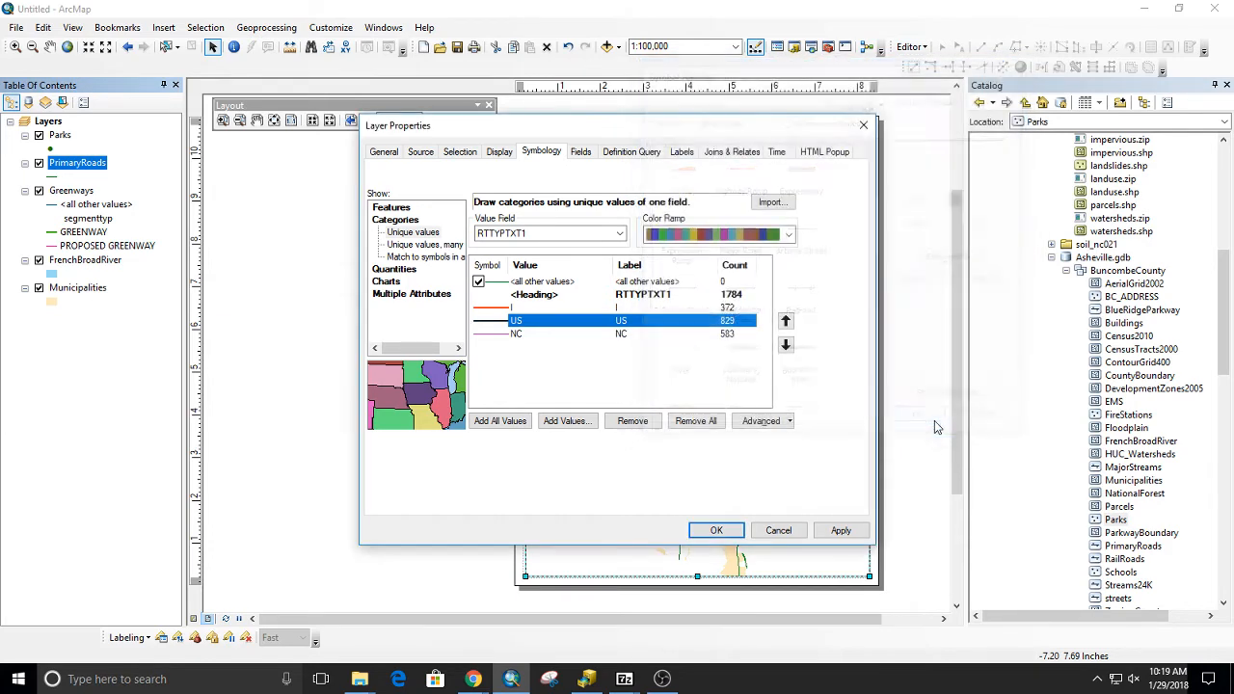
# Step: Give the NC category the Arterial Street symbol in dark gray with width 1, and apply the PrimaryRoads symbology
pyautogui.click(480, 338)
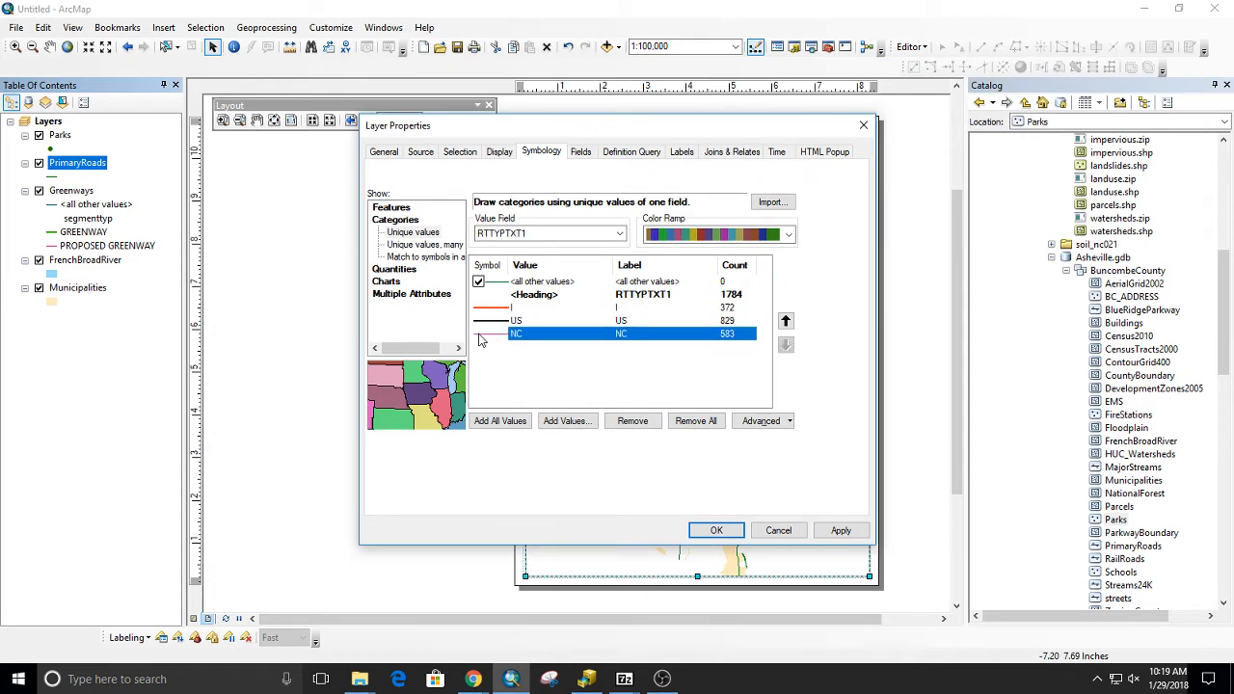
pyautogui.doubleClick(480, 335)
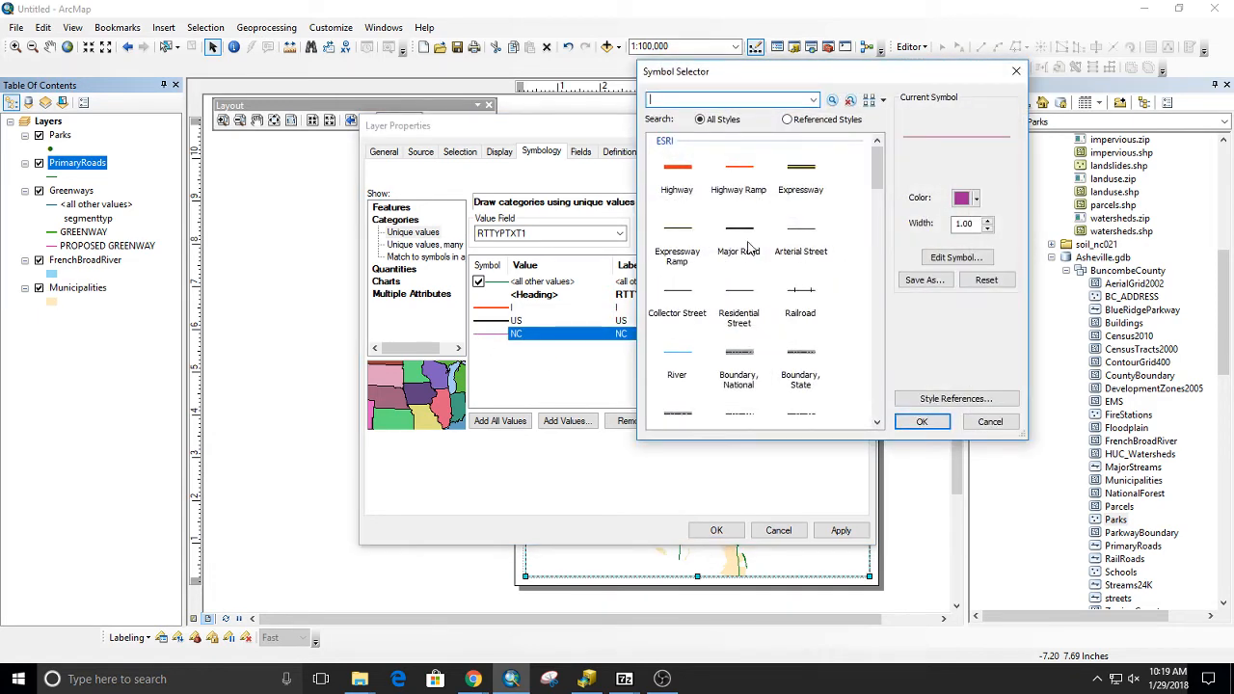
pyautogui.click(800, 236)
pyautogui.moveTo(976, 223); pyautogui.dragTo(904, 225)
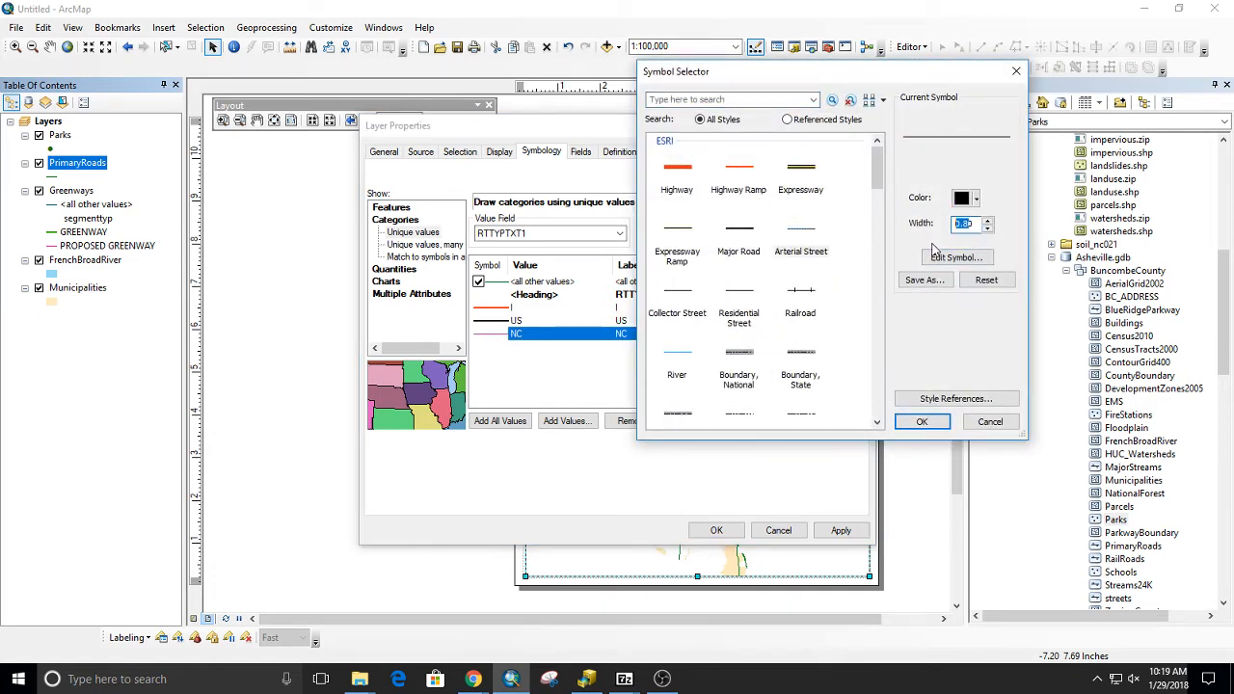
pyautogui.press('Left')
pyautogui.write('1')
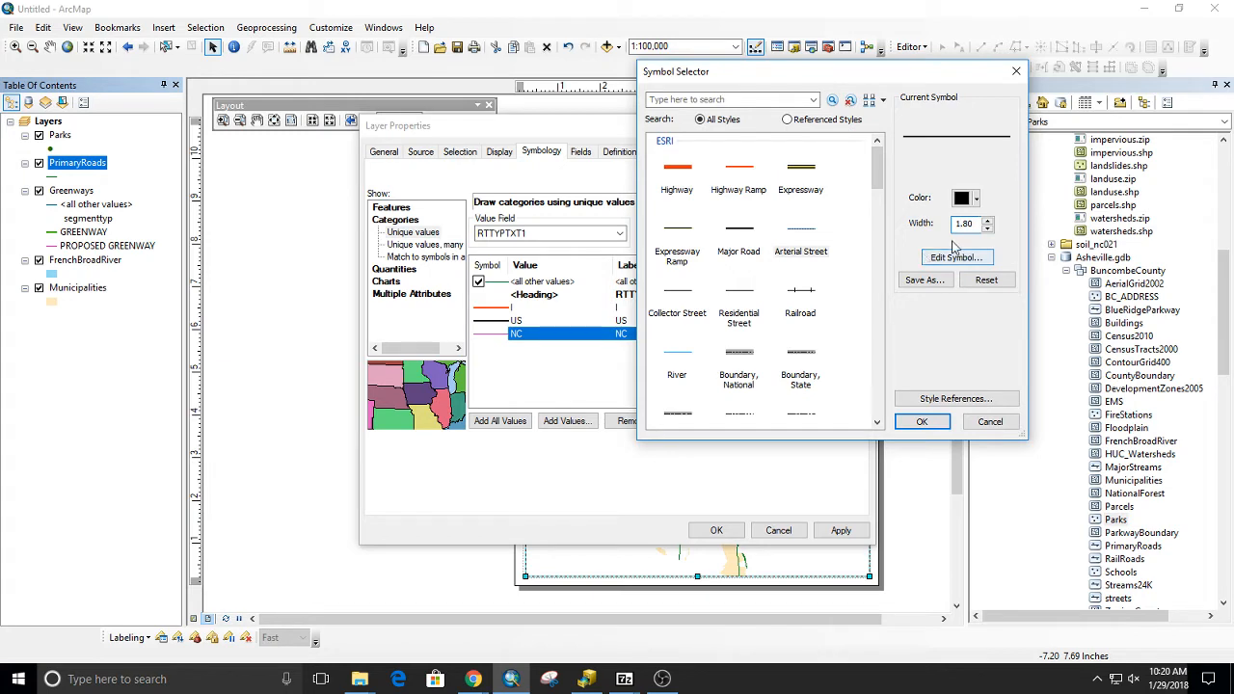
pyautogui.moveTo(976, 224); pyautogui.dragTo(906, 241)
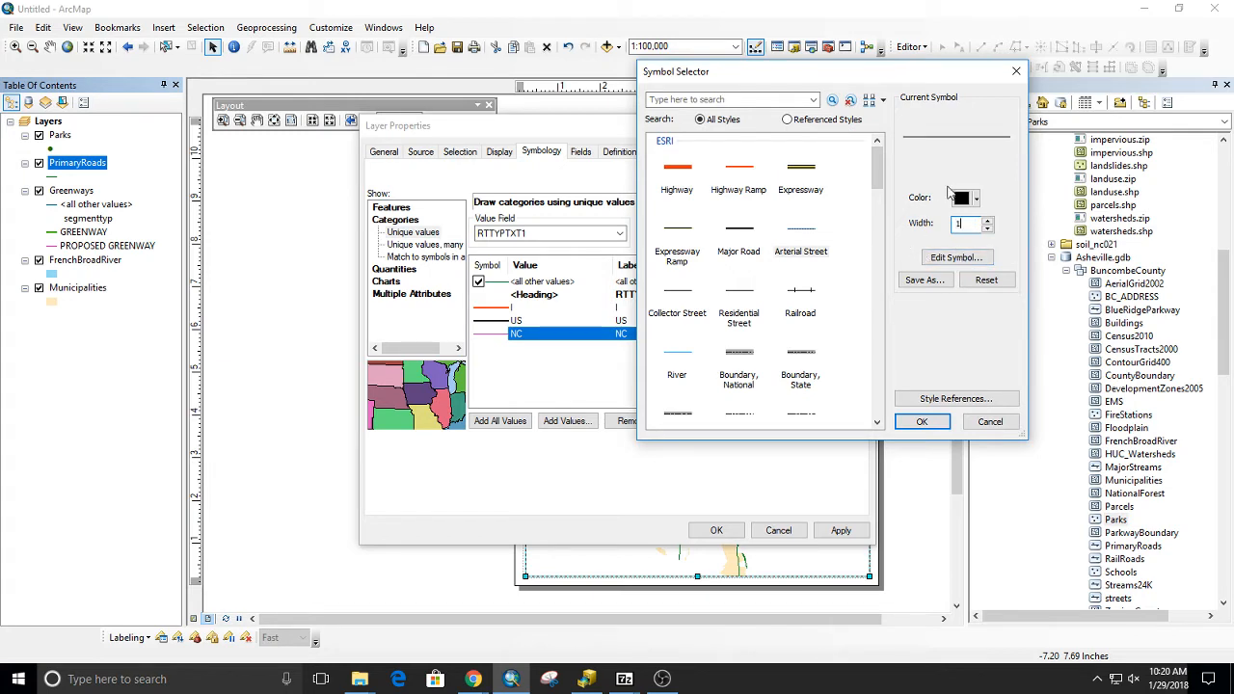
pyautogui.click(976, 198)
pyautogui.click(963, 339)
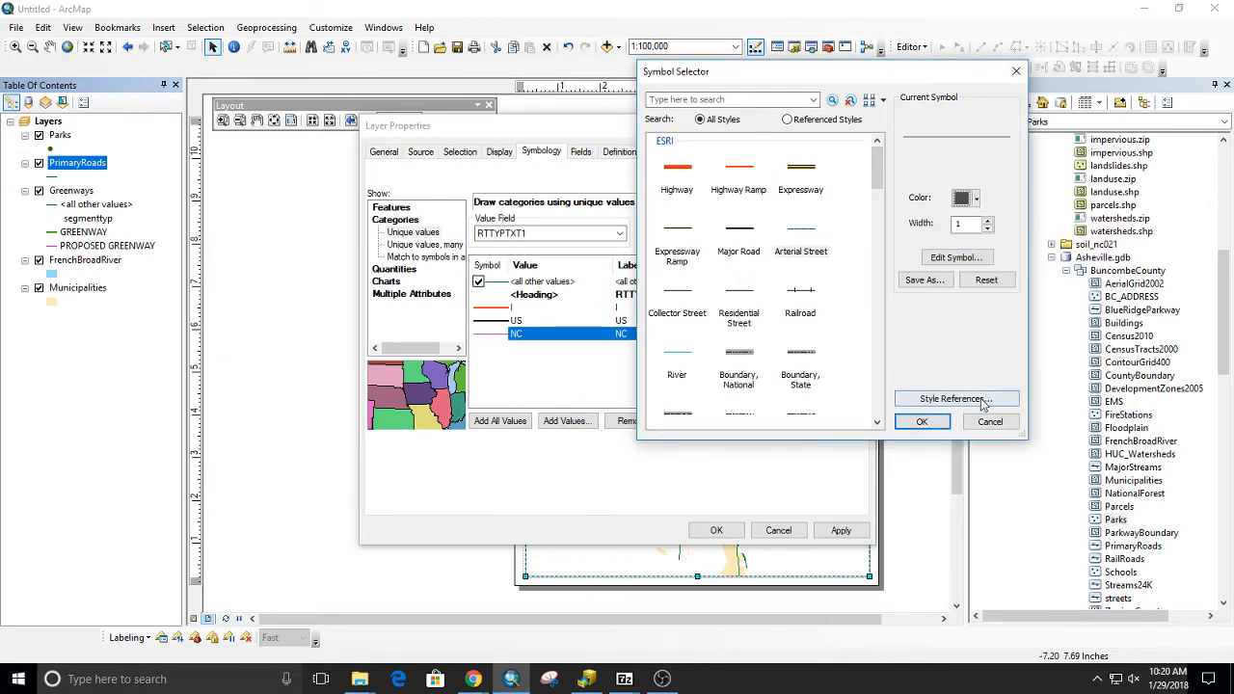
pyautogui.click(921, 421)
pyautogui.click(717, 531)
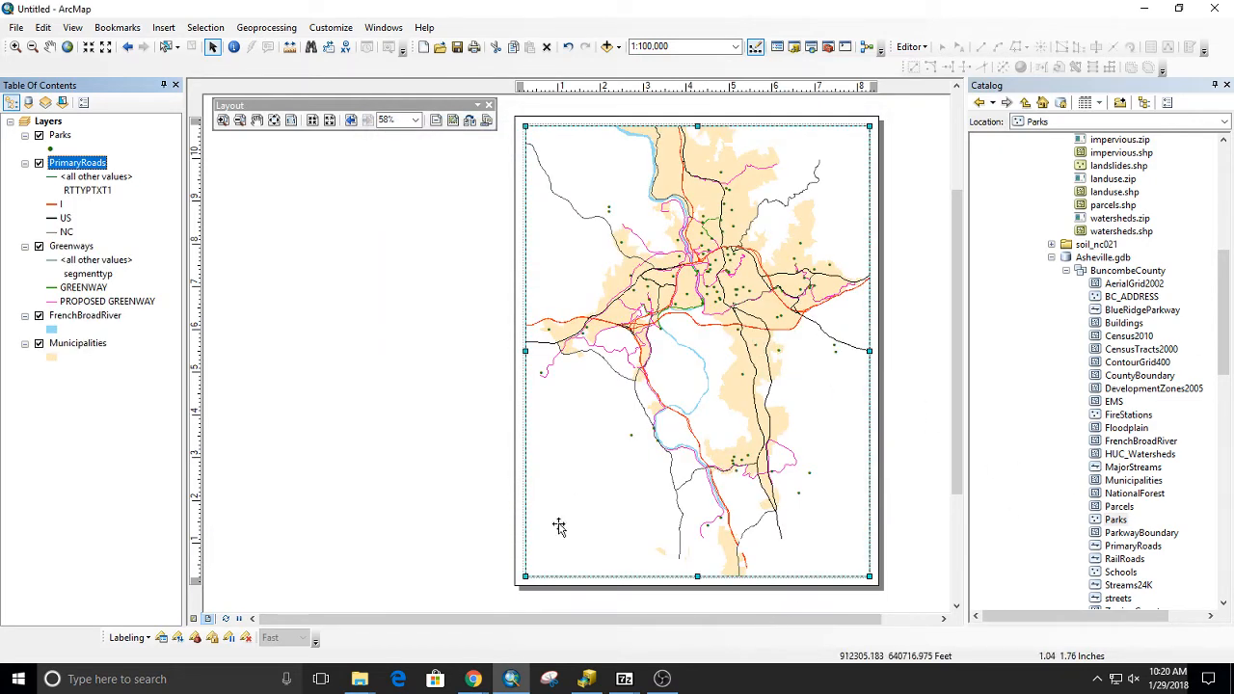
# Step: View the layout page at 100% to examine the symbolized roads, greenways and parks
pyautogui.moveTo(771, 537); pyautogui.dragTo(695, 559)
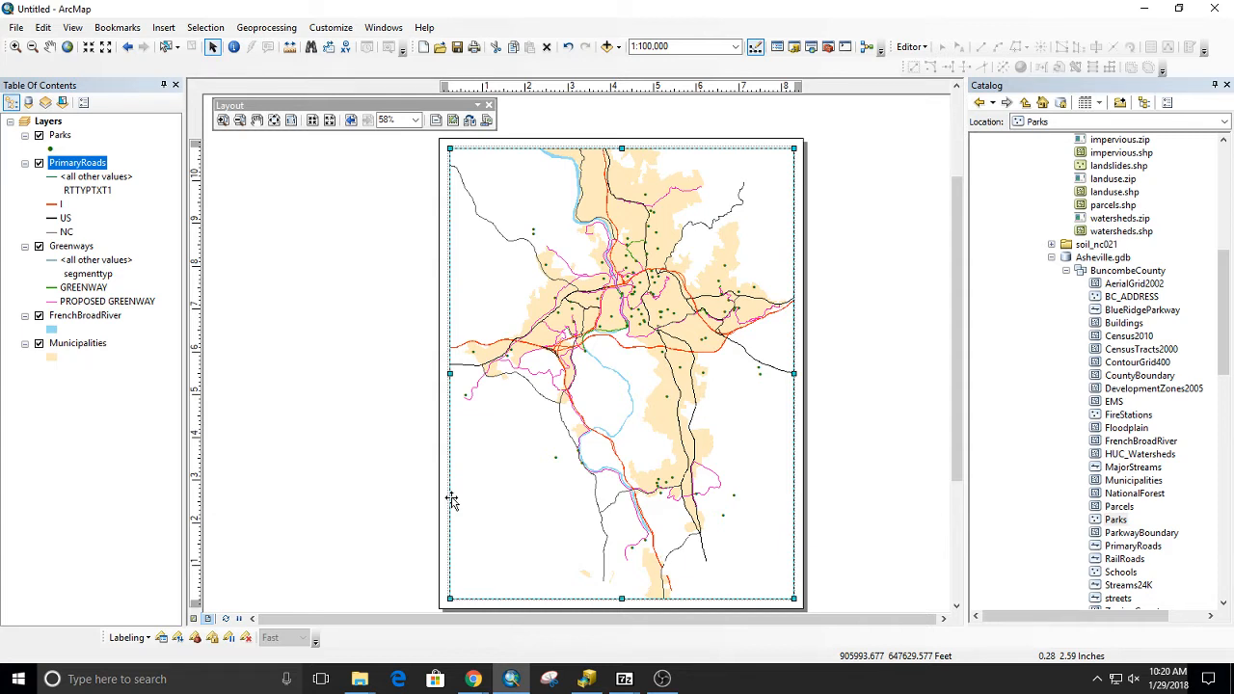
pyautogui.click(291, 119)
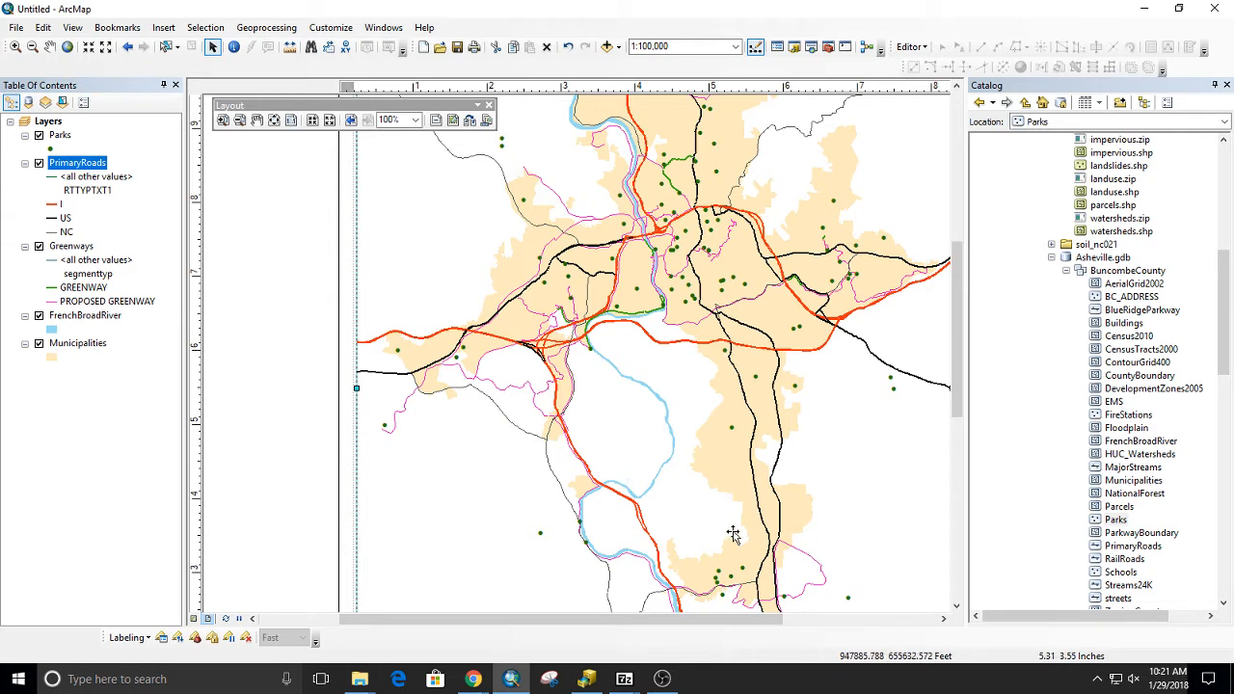
pyautogui.scroll(-3, 747, 238)
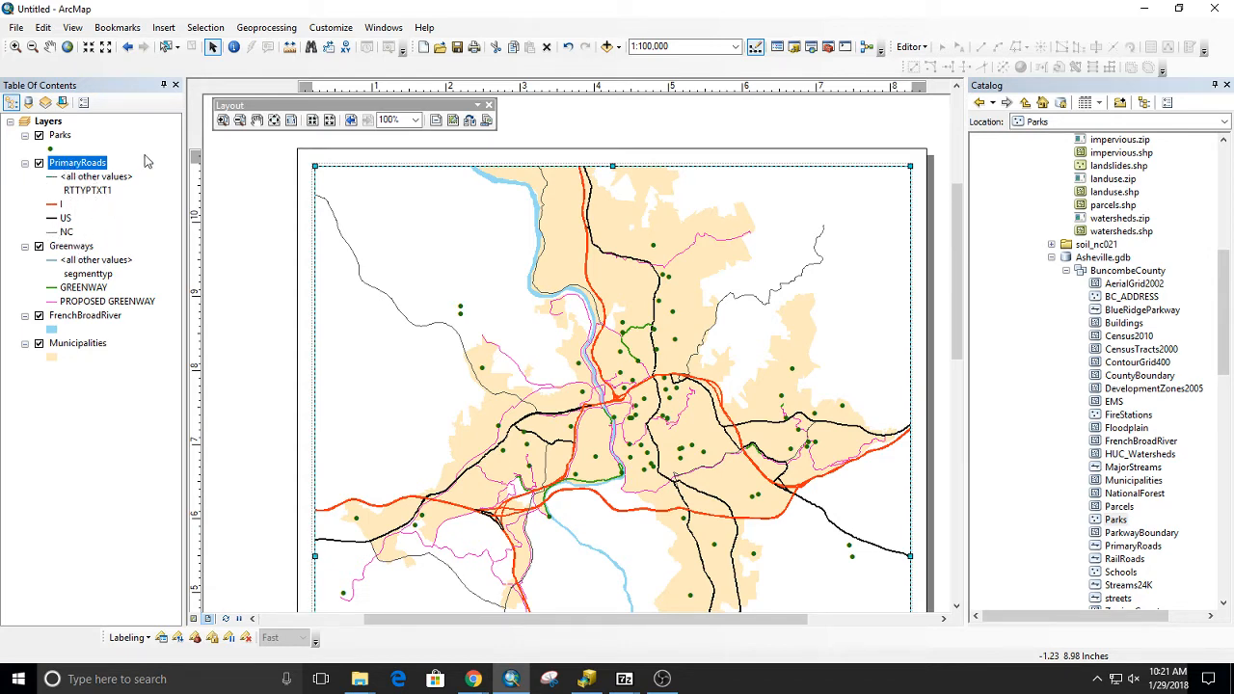
pyautogui.rightClick(456, 73)
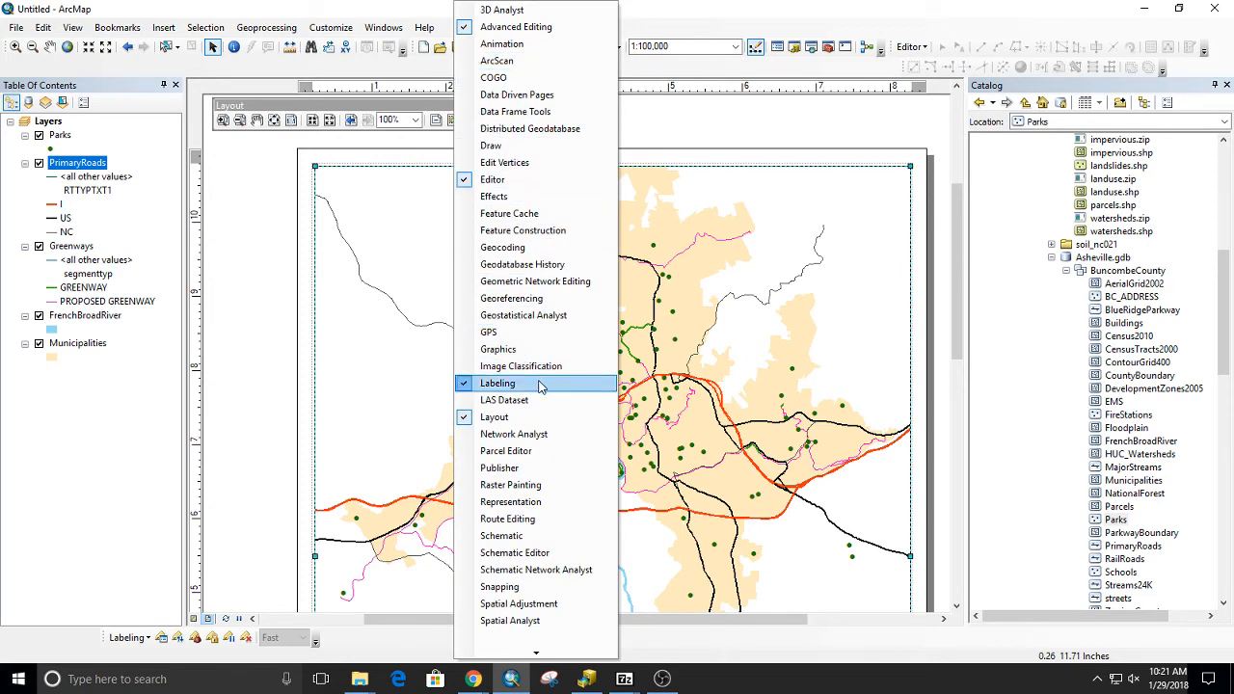
pyautogui.click(703, 120)
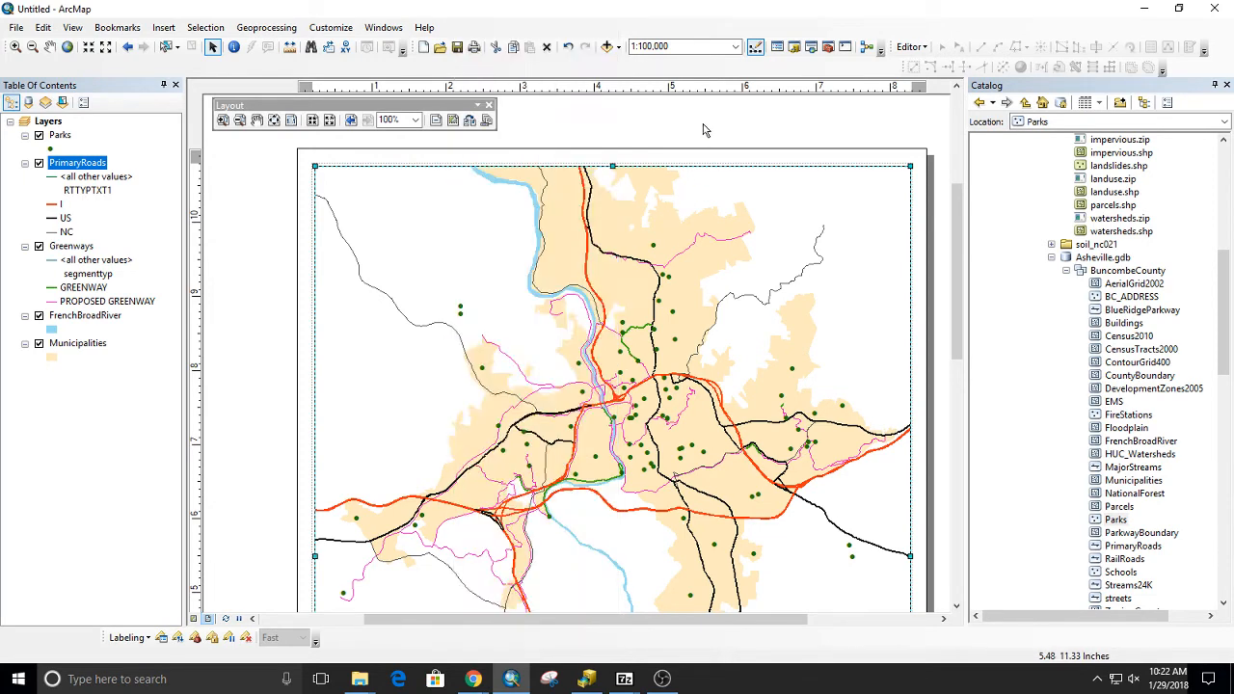
pyautogui.rightClick(493, 74)
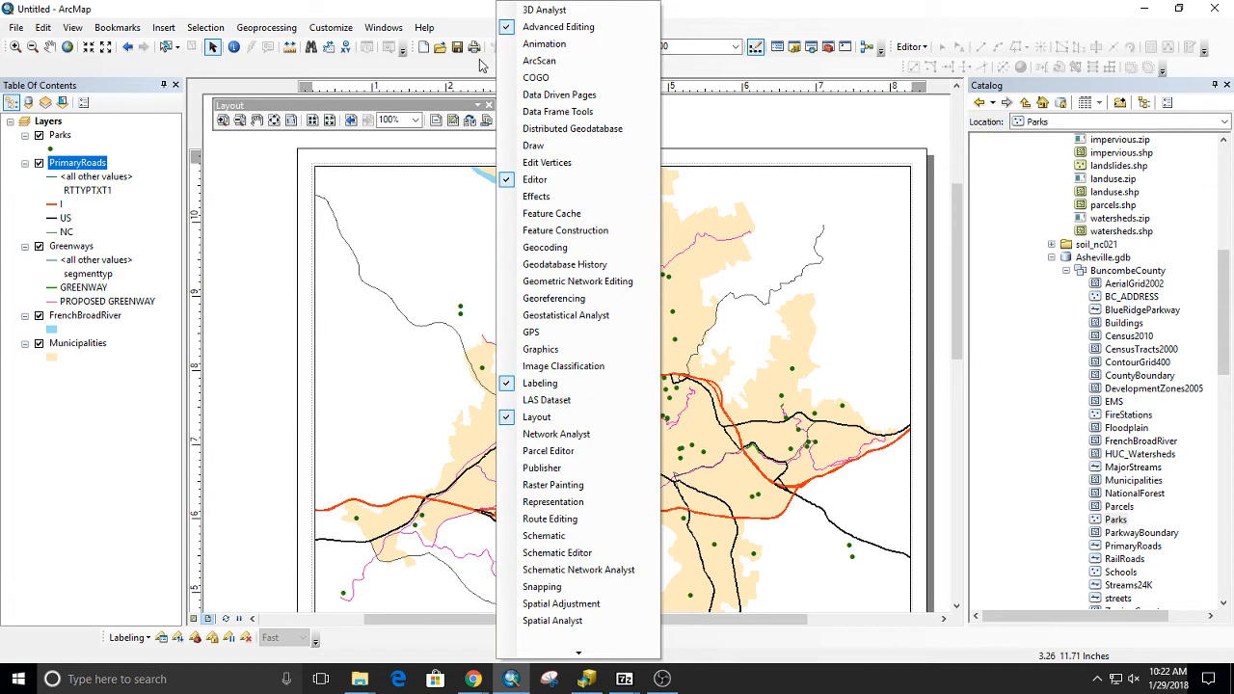
# Step: Enable the ArcScan, Geostatistical Analyst, Network Analyst, Publisher, Schematics and Tracking Analyst extensions
pyautogui.click(351, 29)
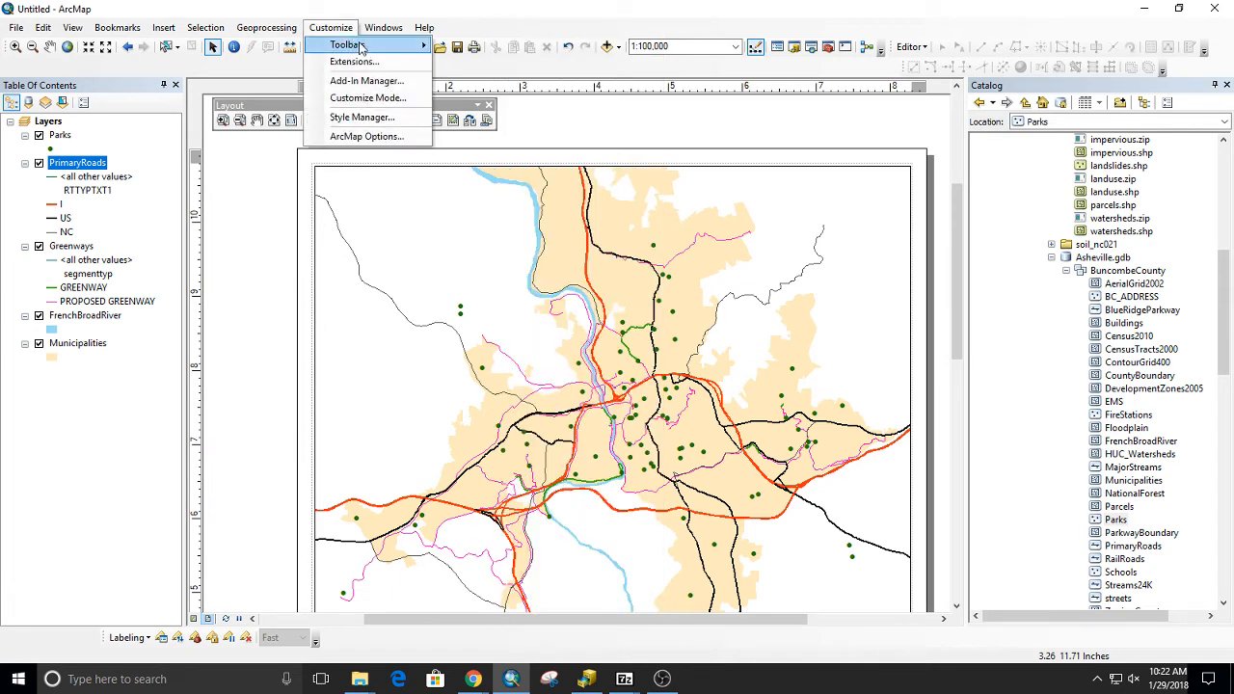
pyautogui.moveTo(362, 46)
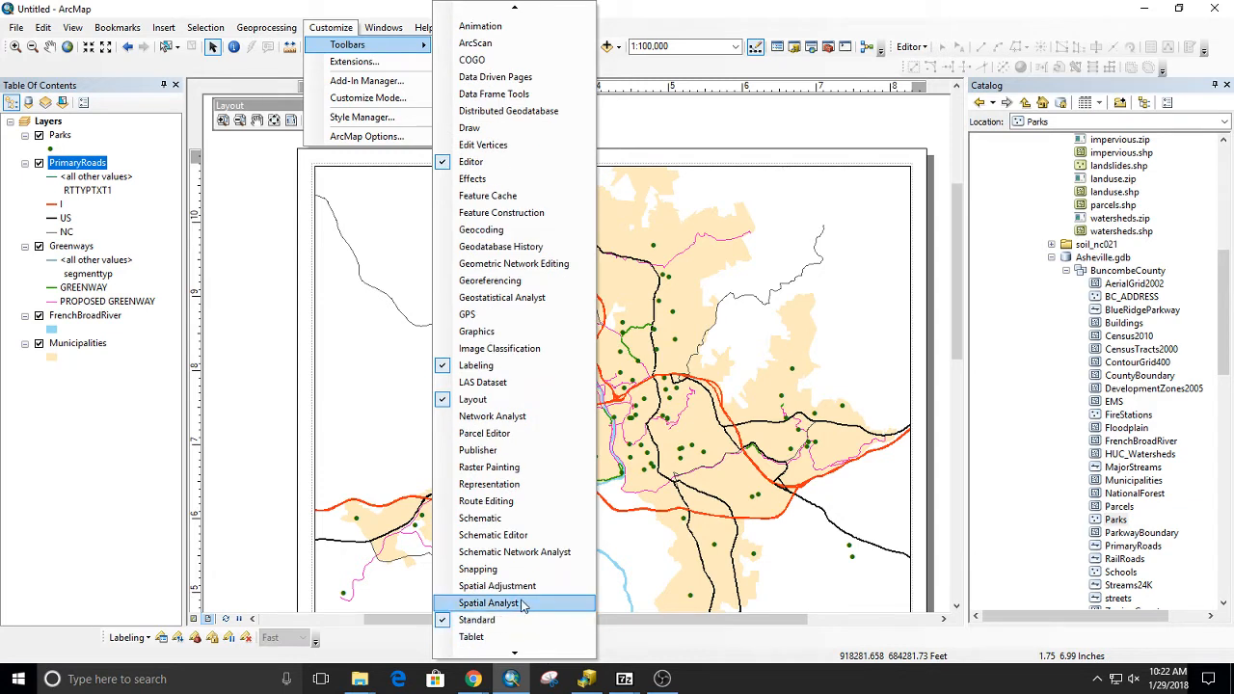
pyautogui.click(345, 61)
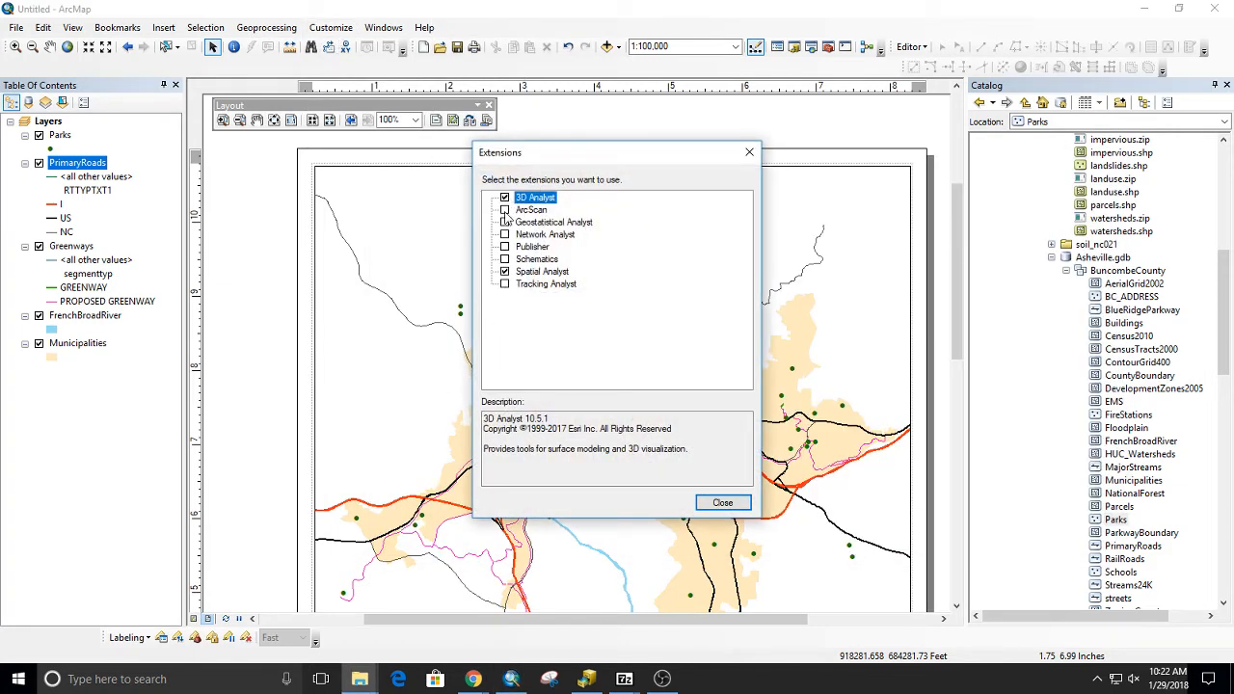
pyautogui.click(504, 210)
pyautogui.click(504, 222)
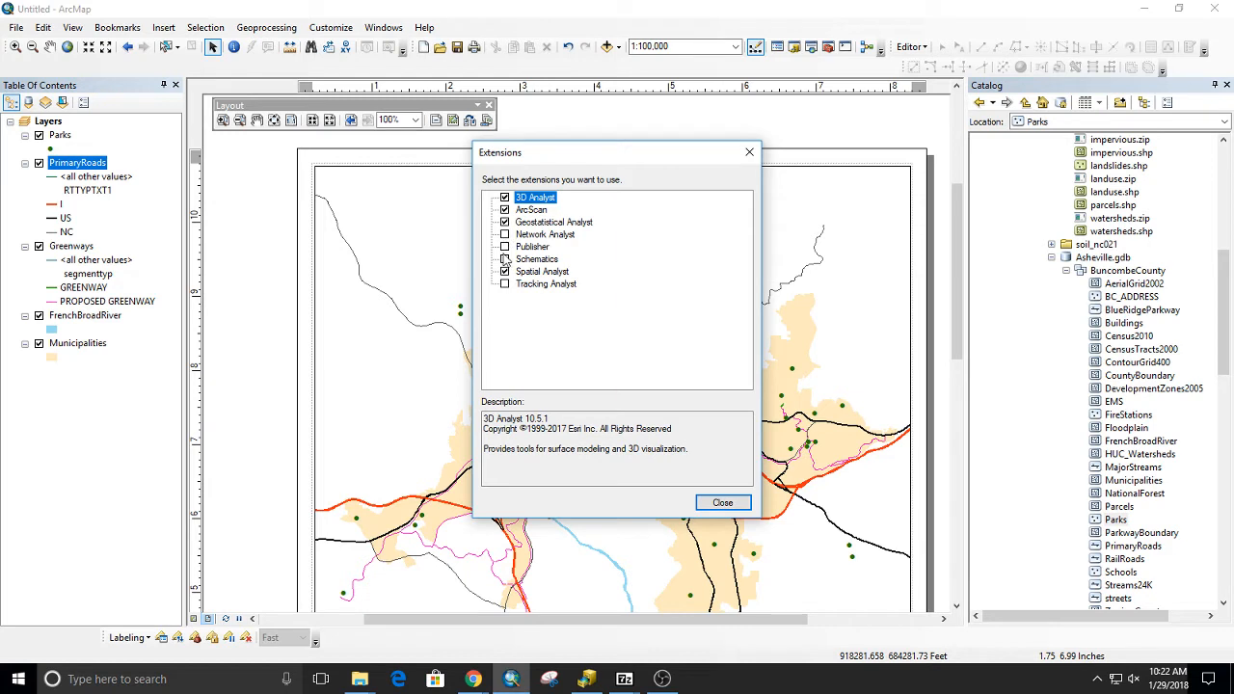
pyautogui.click(504, 234)
pyautogui.click(504, 247)
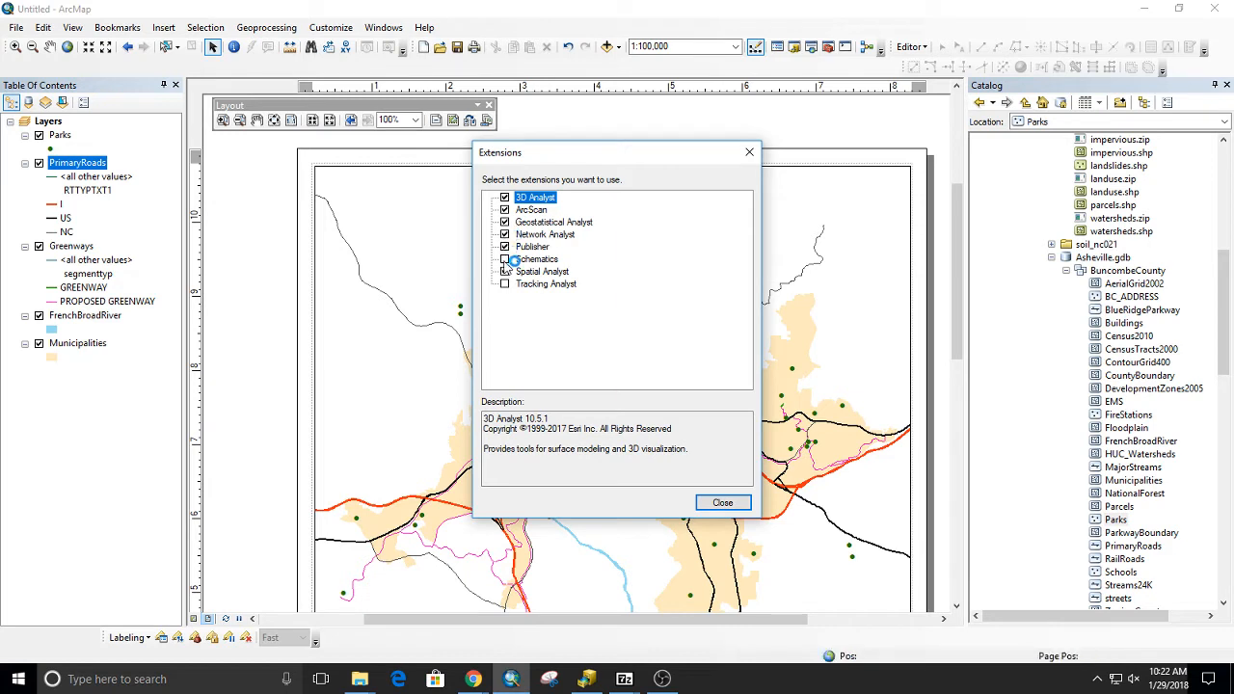
pyautogui.click(504, 259)
pyautogui.click(504, 272)
pyautogui.click(504, 283)
pyautogui.click(723, 503)
# Step: Hide the Labeling toolbar and display it again
pyautogui.rightClick(463, 76)
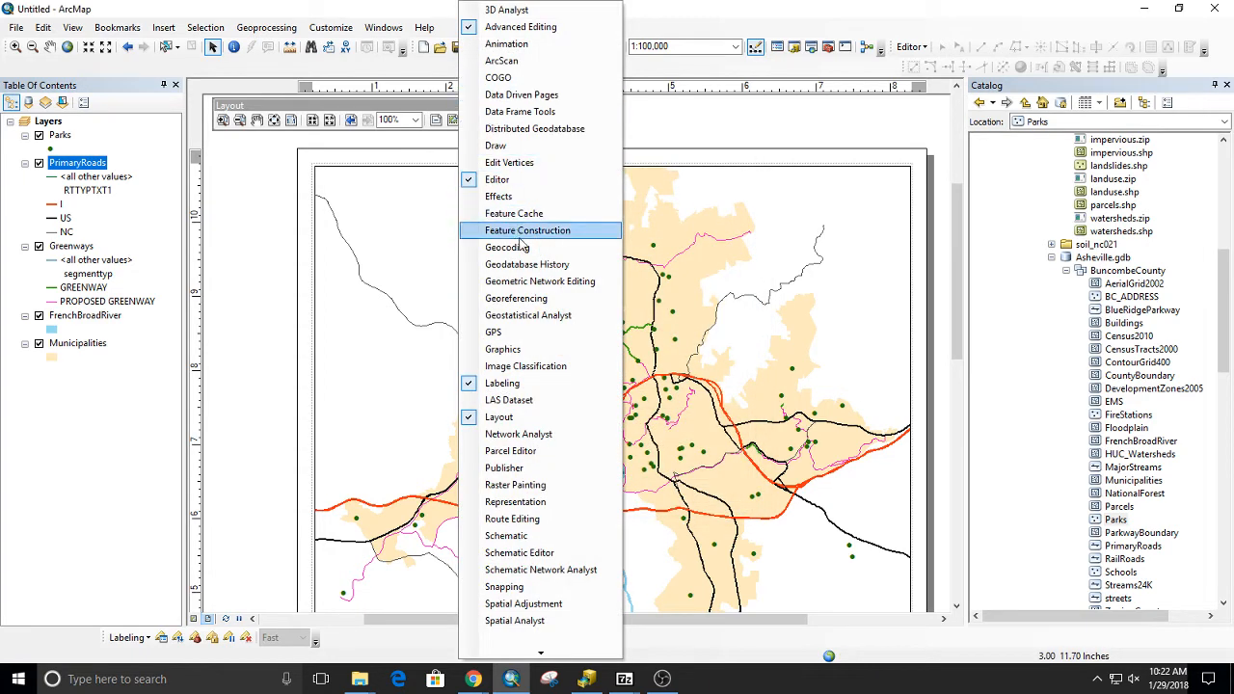
pyautogui.click(555, 385)
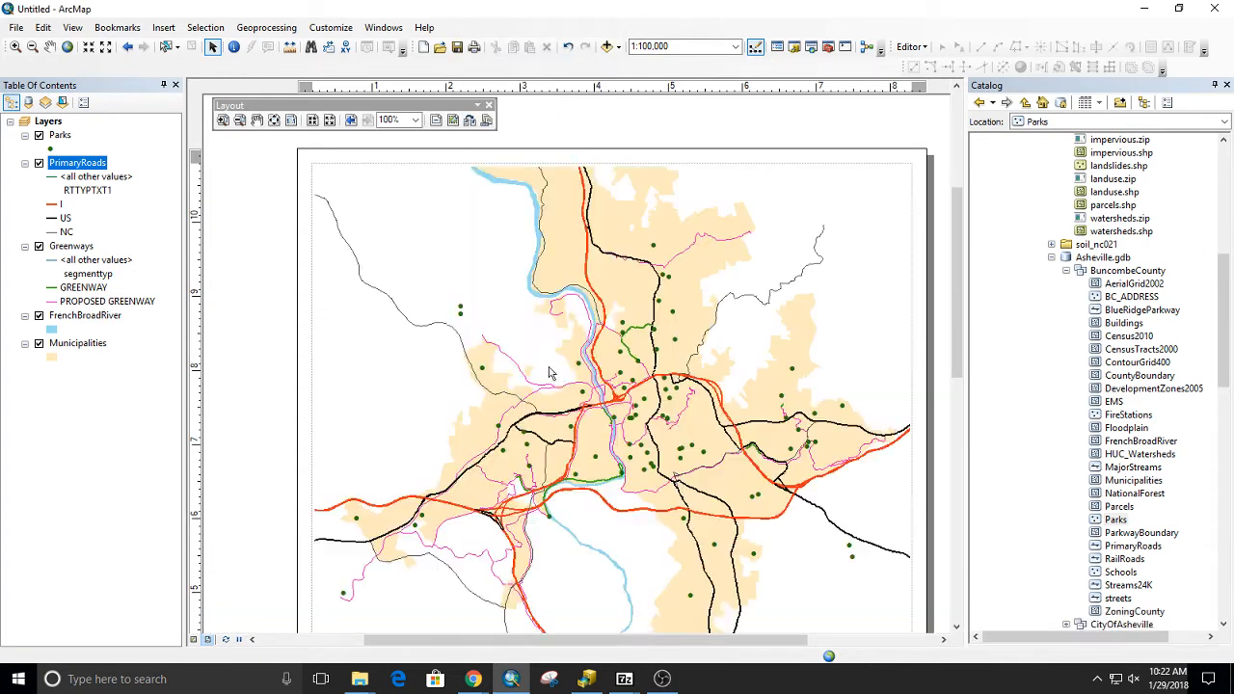
pyautogui.rightClick(426, 83)
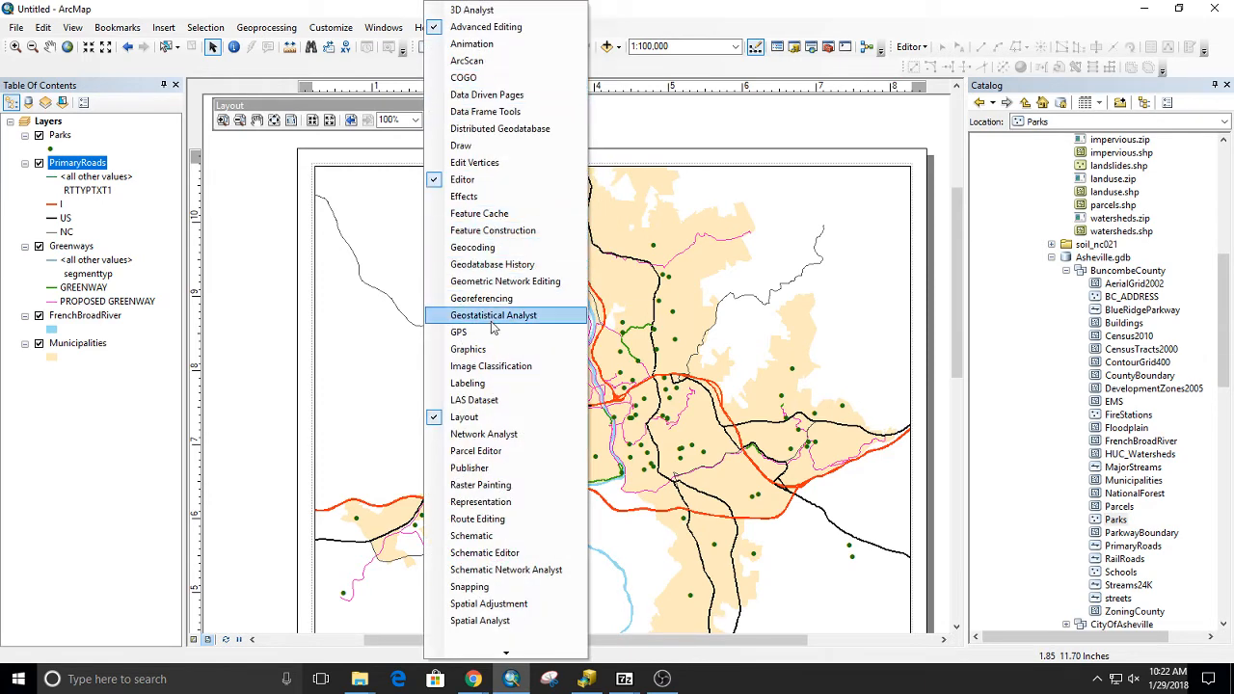
pyautogui.click(501, 383)
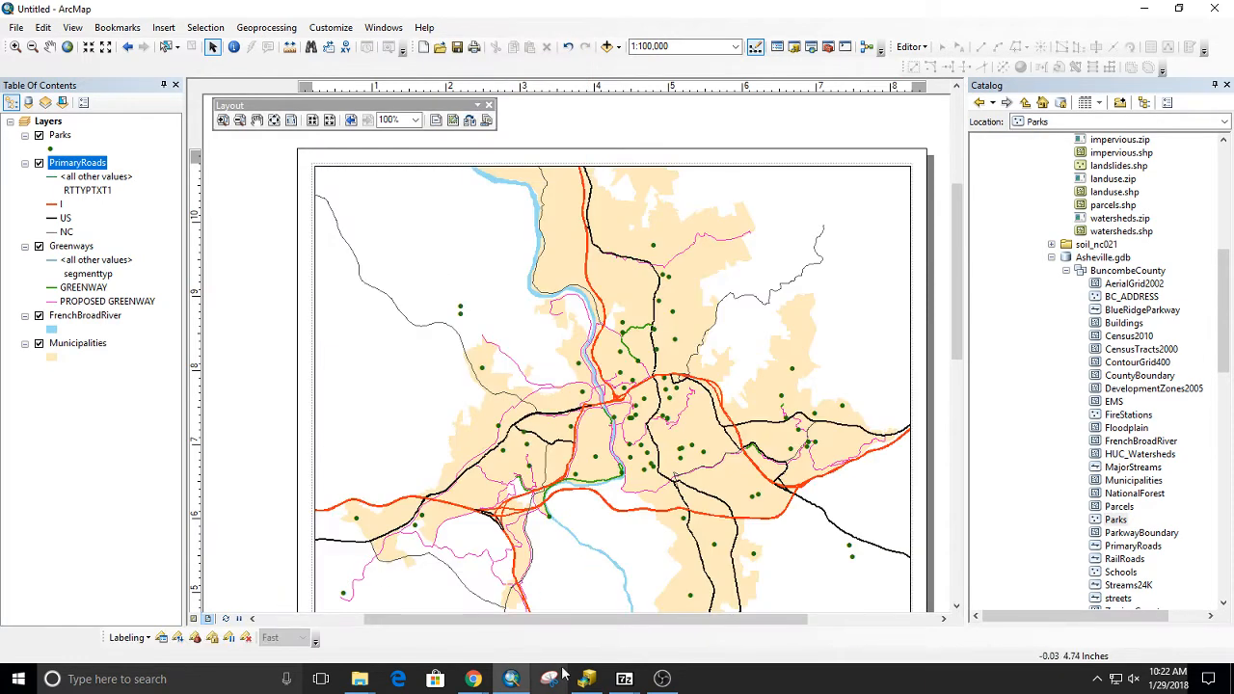
# Step: Float the Labeling toolbar above the map beside the Layout toolbar and turn on the Maplex Label Engine
pyautogui.moveTo(108, 643); pyautogui.dragTo(627, 113)
pyautogui.click(636, 123)
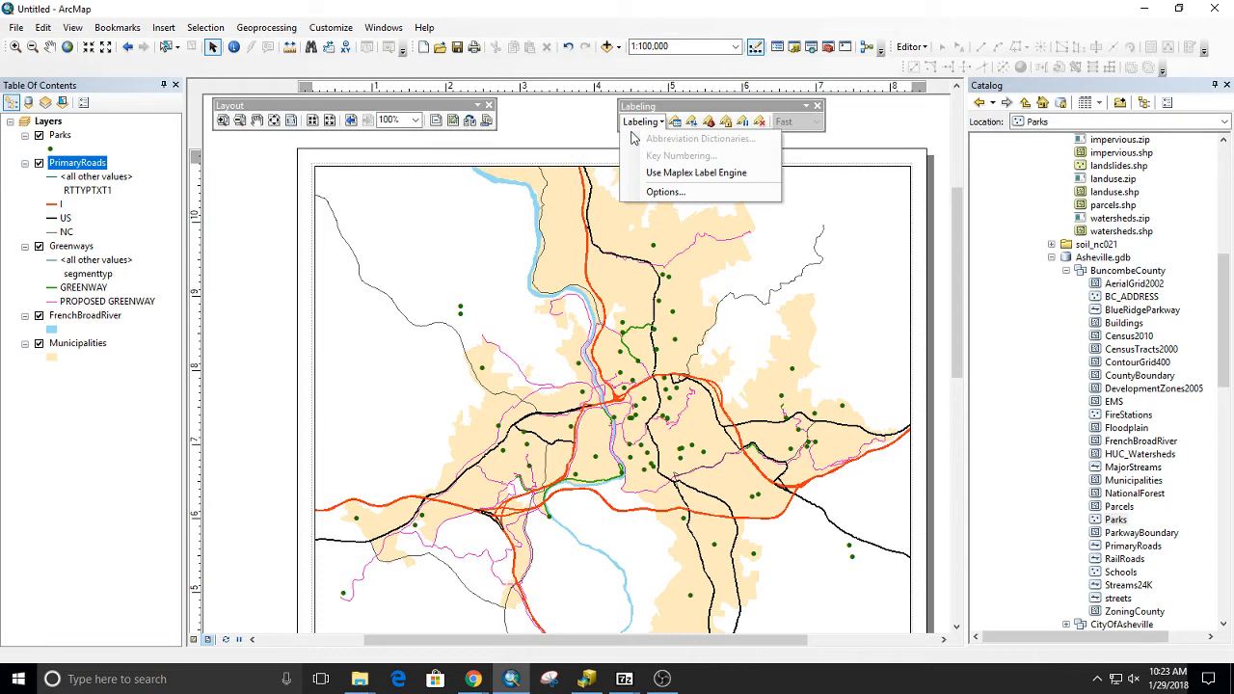
pyautogui.click(657, 176)
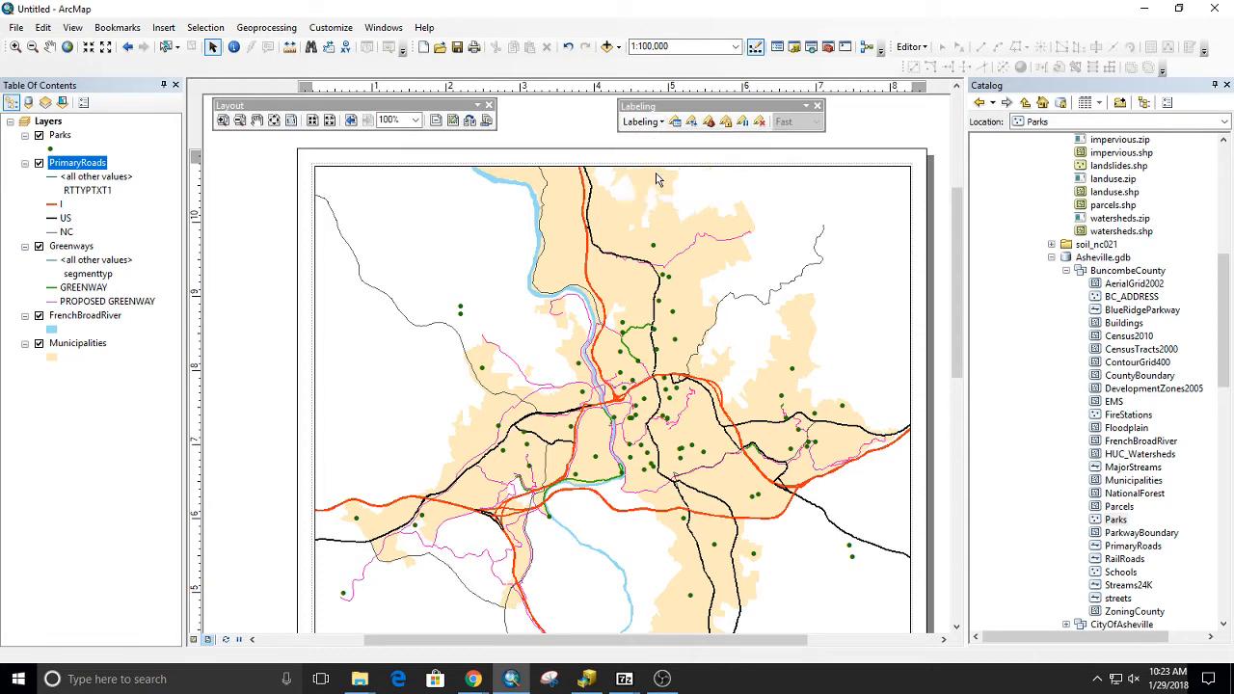
# Step: Turn on labels for the Parks layer using the FACILITY field with stacked labels, and apply them to the map
pyautogui.click(675, 123)
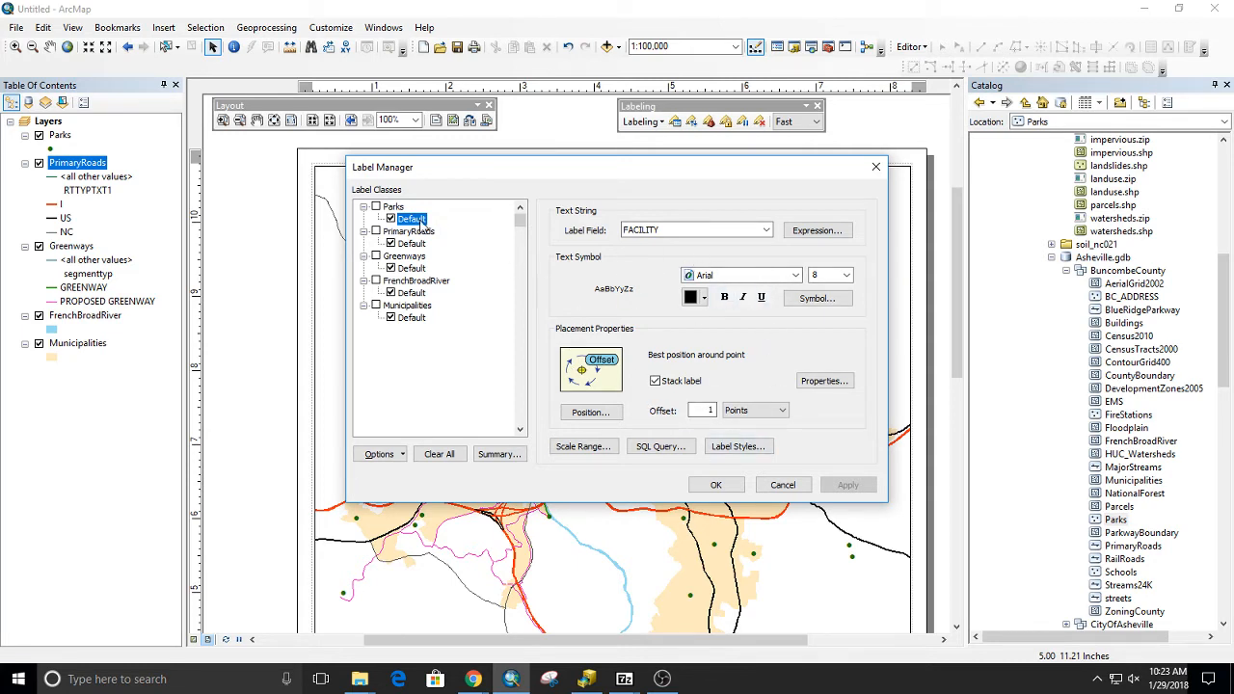
pyautogui.click(376, 206)
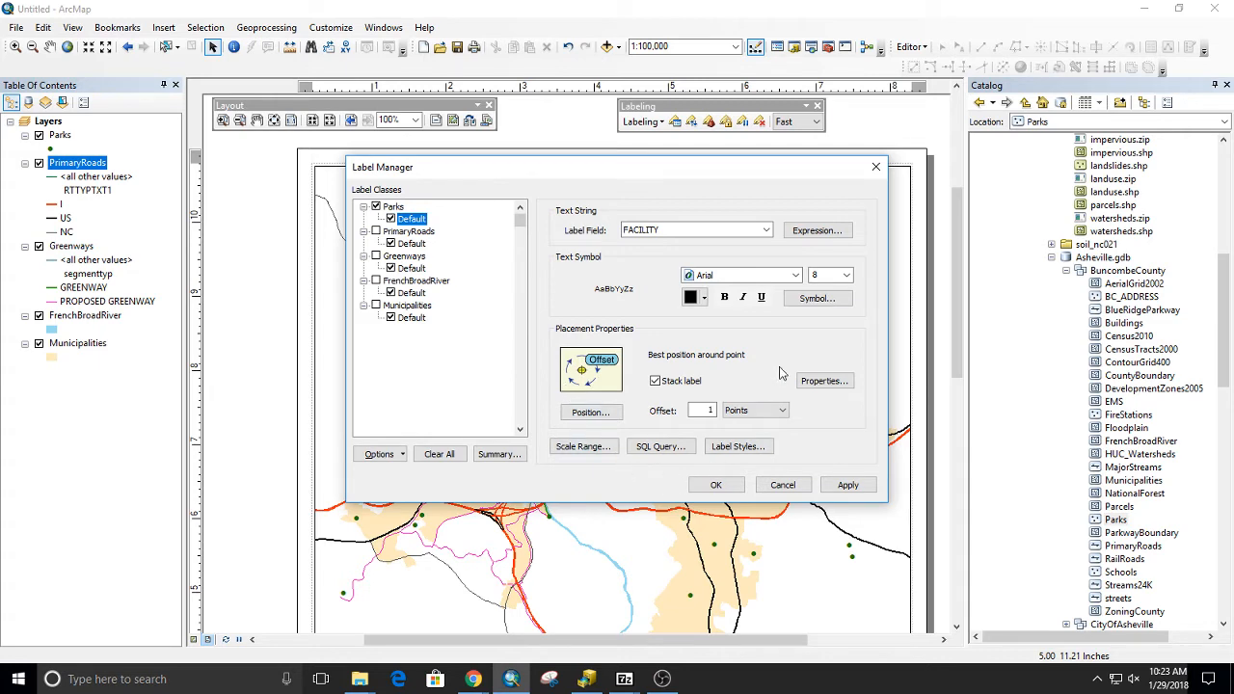
pyautogui.click(655, 380)
pyautogui.moveTo(662, 182); pyautogui.dragTo(364, 272)
pyautogui.click(567, 576)
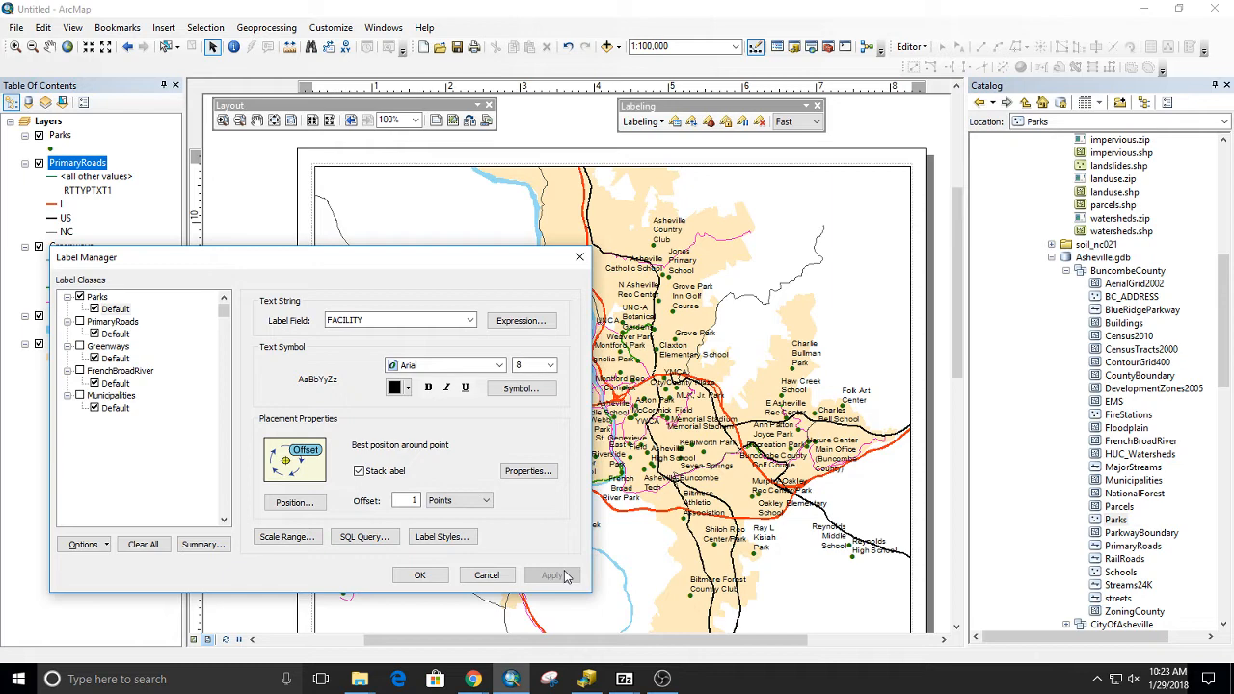
# Step: Set the Parks label text size to 6 and apply it to the map
pyautogui.moveTo(429, 267); pyautogui.dragTo(374, 192)
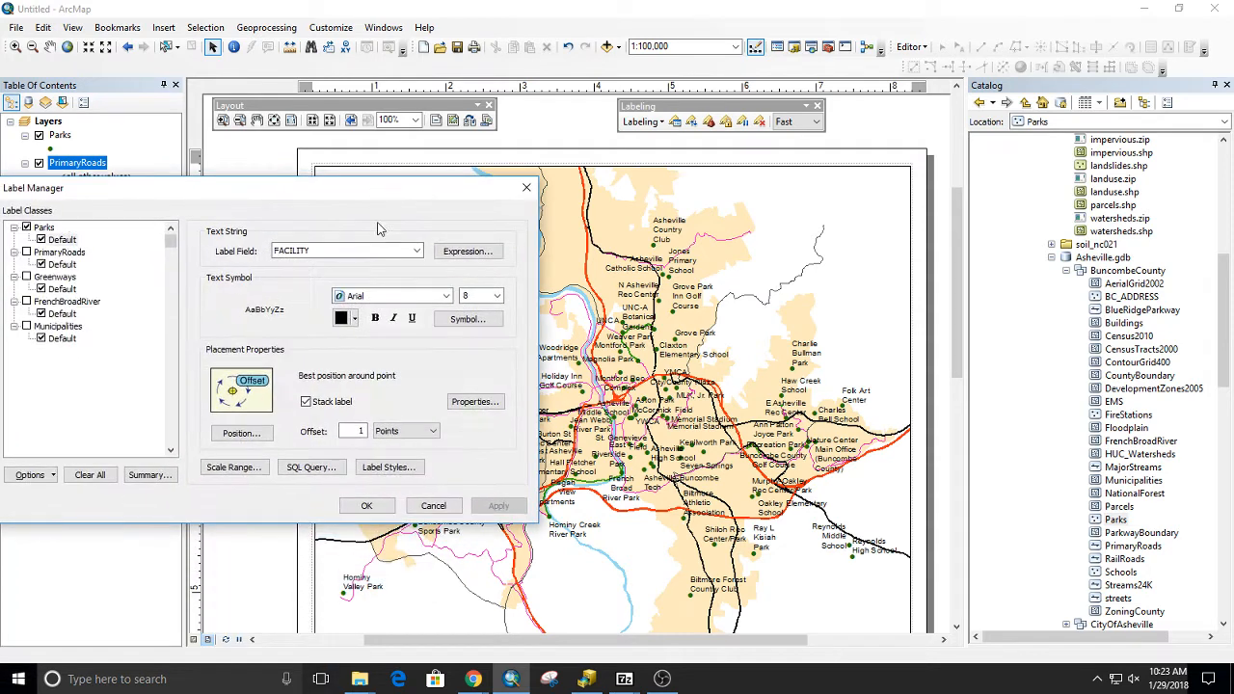
pyautogui.click(470, 297)
pyautogui.write('6')
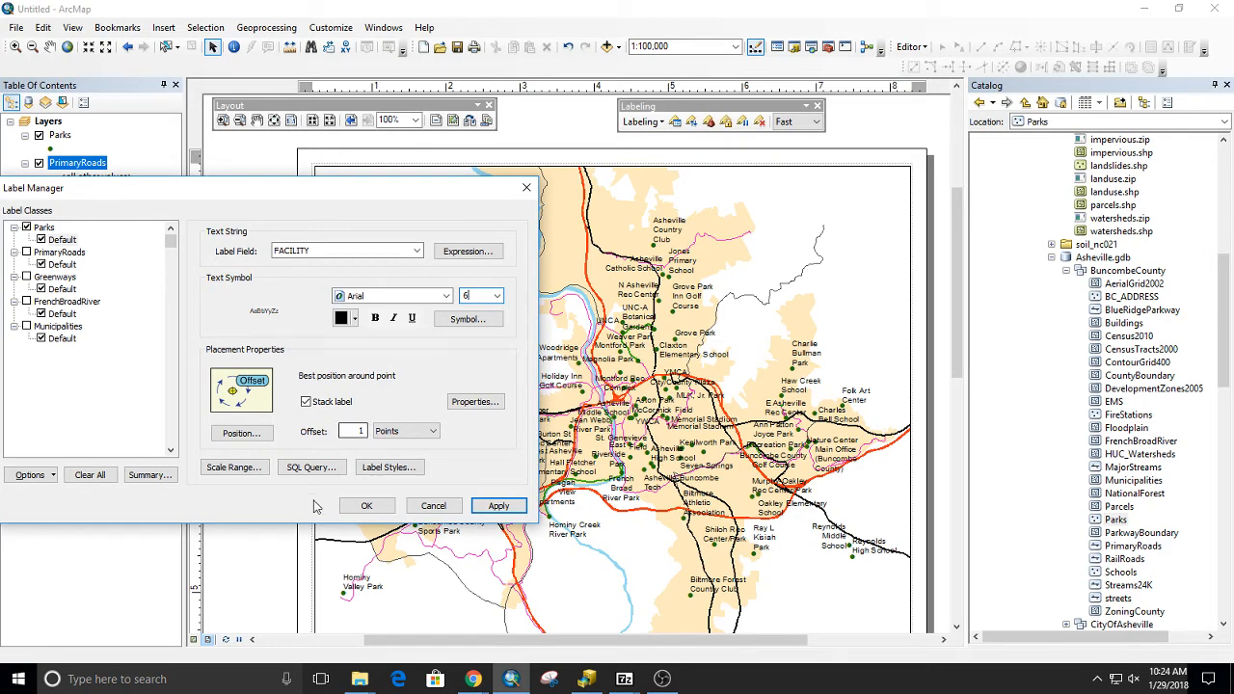
pyautogui.click(376, 507)
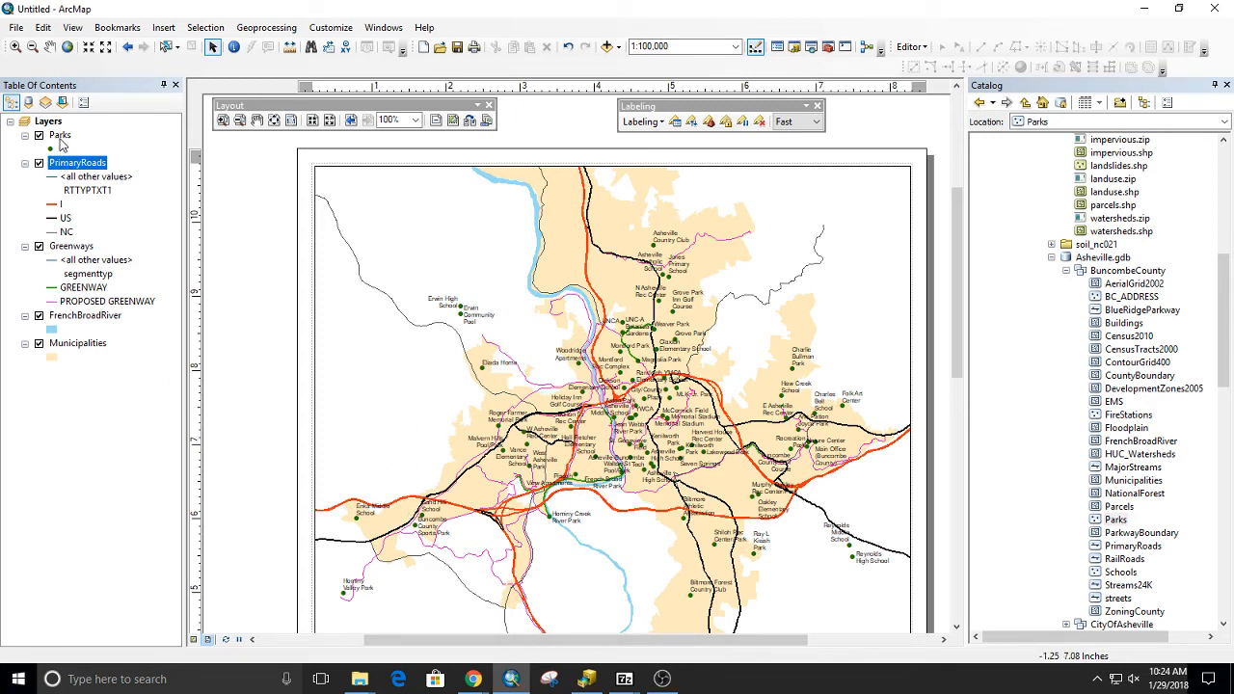
# Step: Give the Parks label text symbol a halo mask with a size of 1 point
pyautogui.click(676, 121)
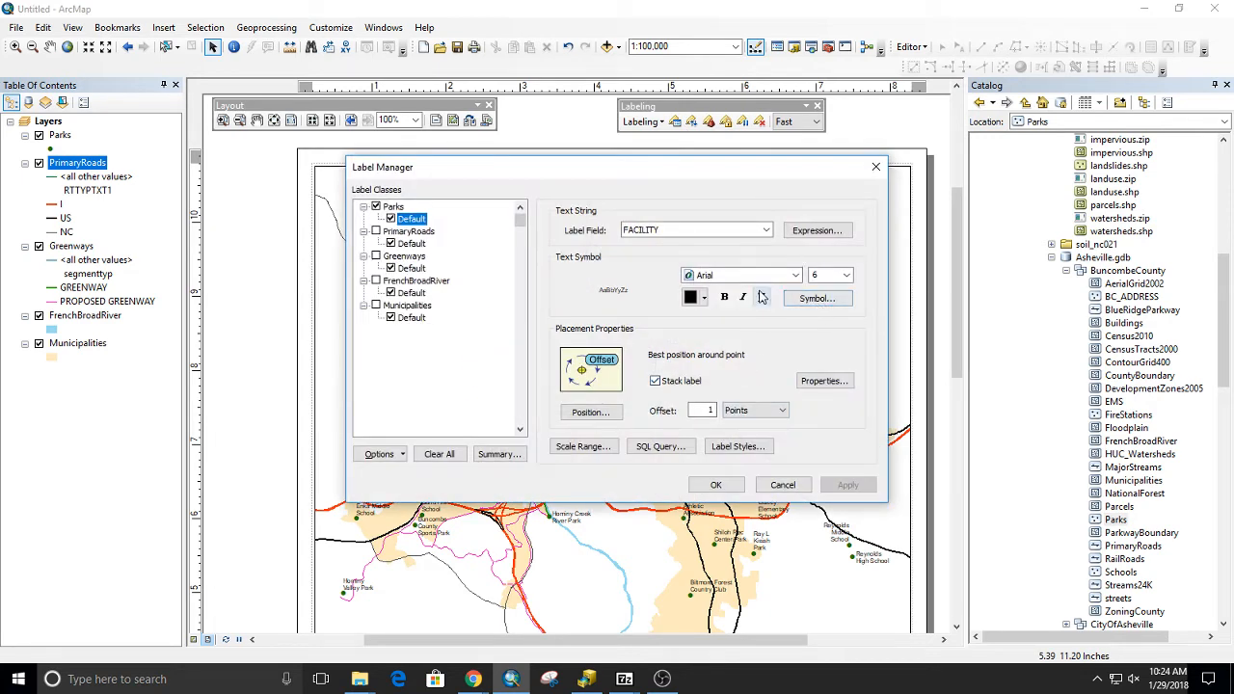
pyautogui.click(822, 301)
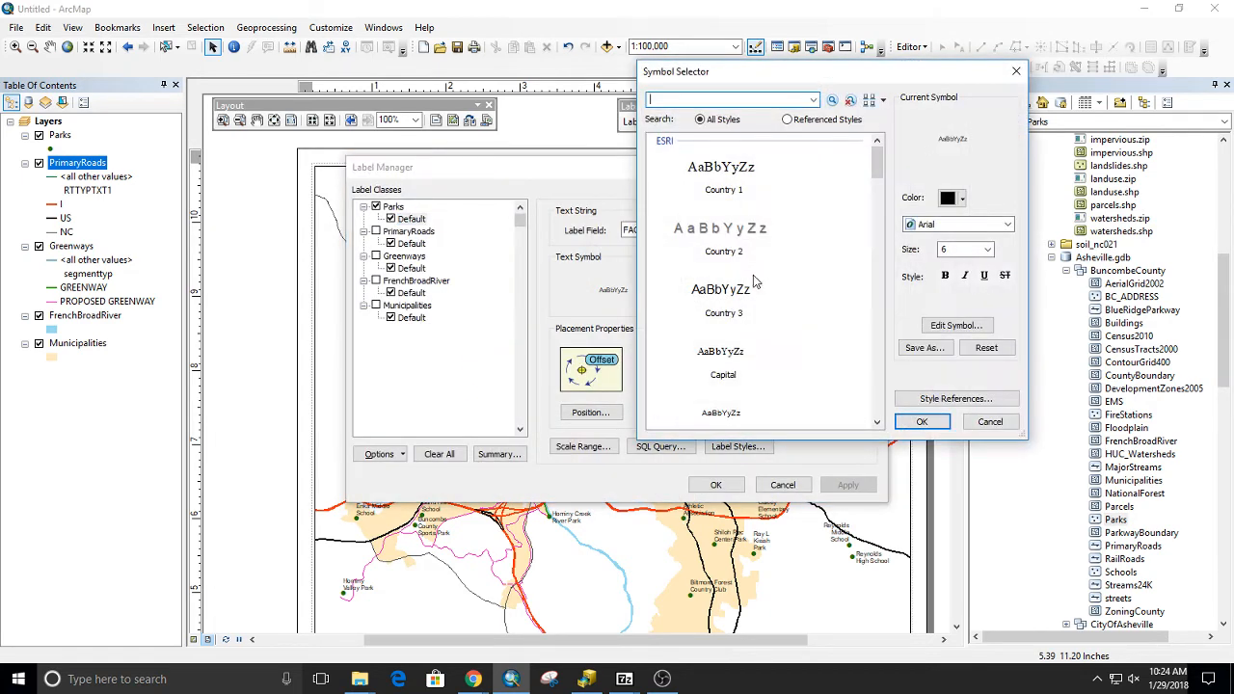
pyautogui.click(967, 327)
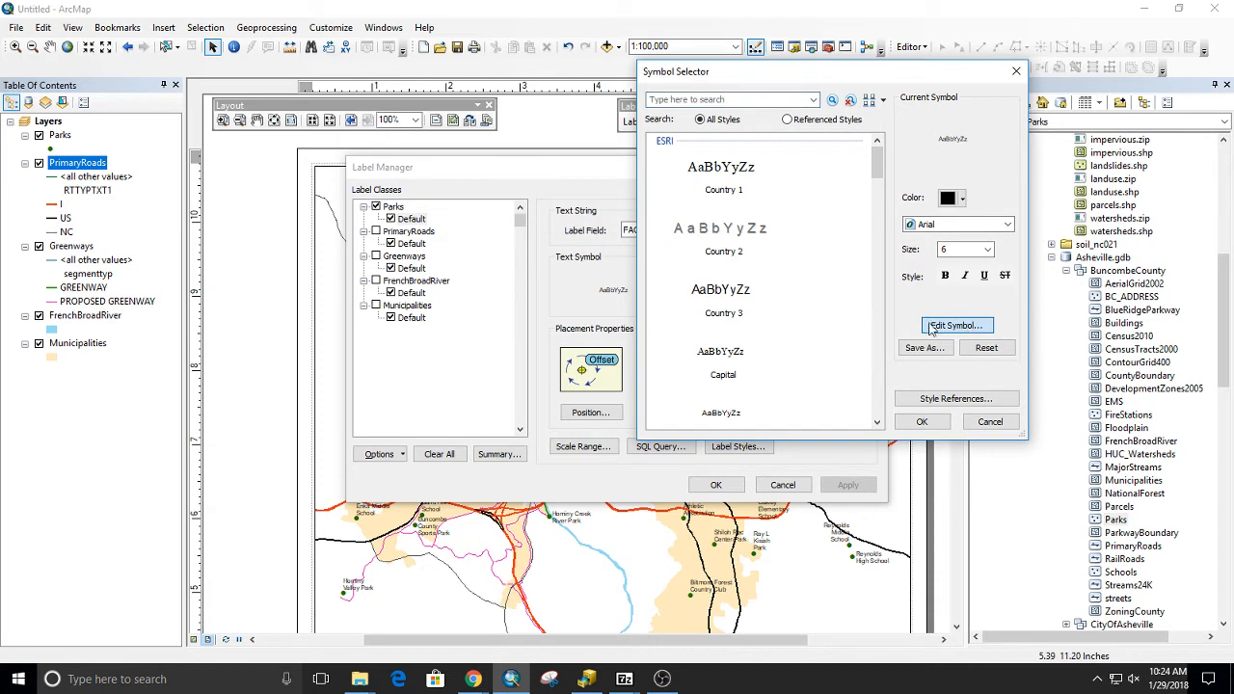
pyautogui.click(960, 142)
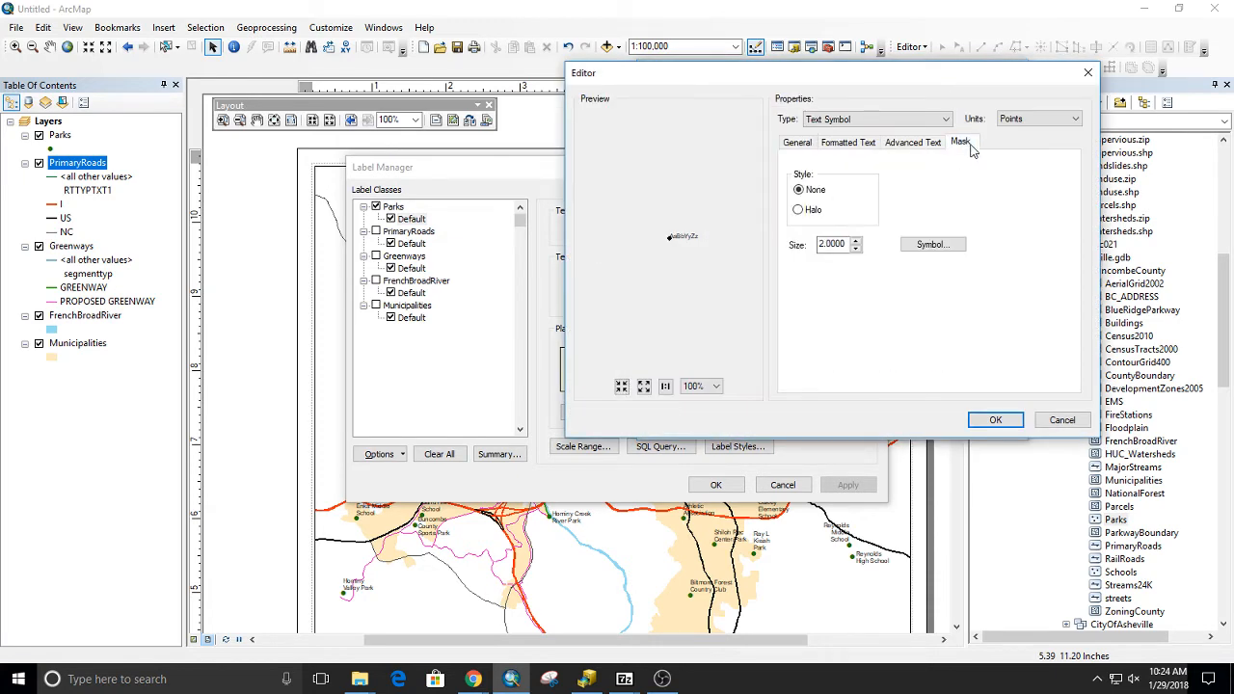
pyautogui.click(804, 211)
pyautogui.click(856, 249)
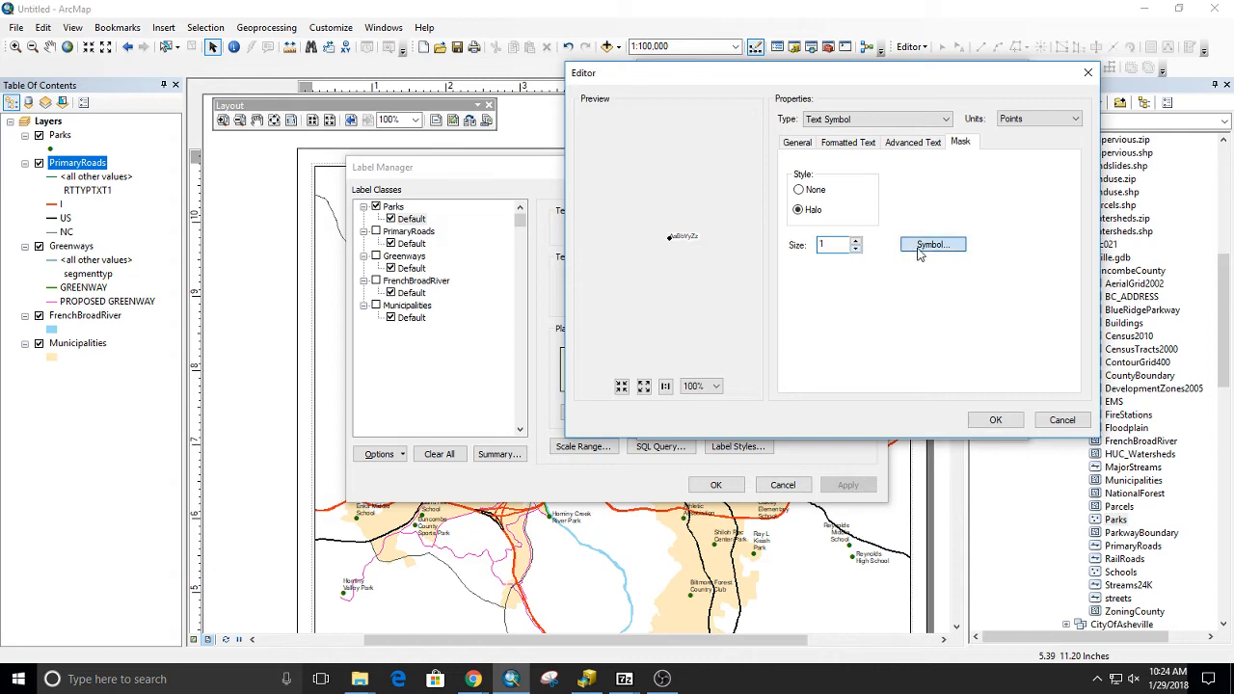
# Step: Fill the Parks label halo with the Beige symbol at outline width 0 and apply the label settings
pyautogui.click(932, 245)
pyautogui.click(687, 374)
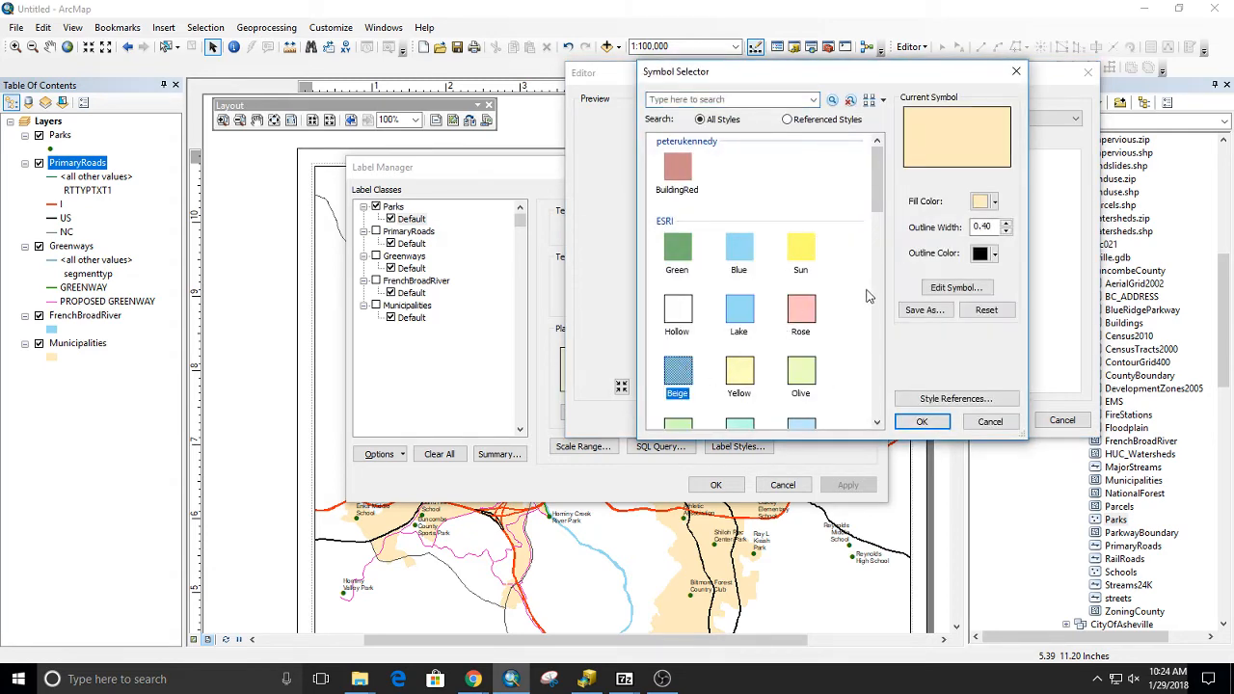
pyautogui.click(1005, 234)
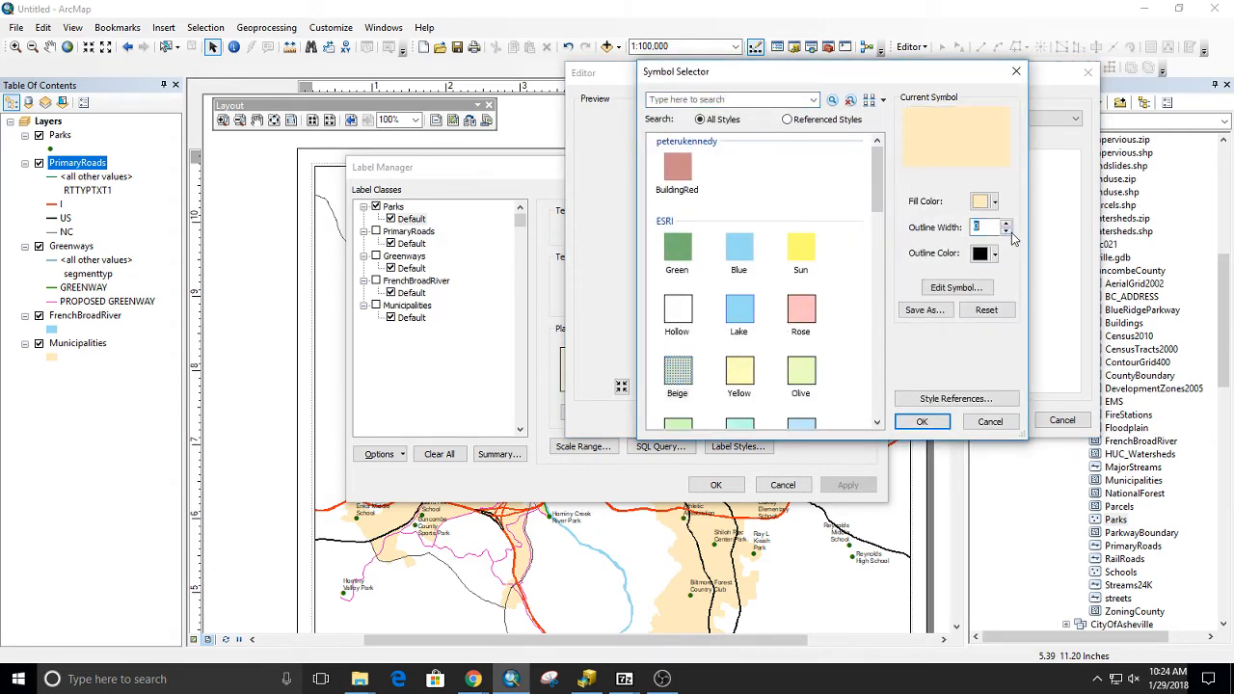
pyautogui.click(931, 424)
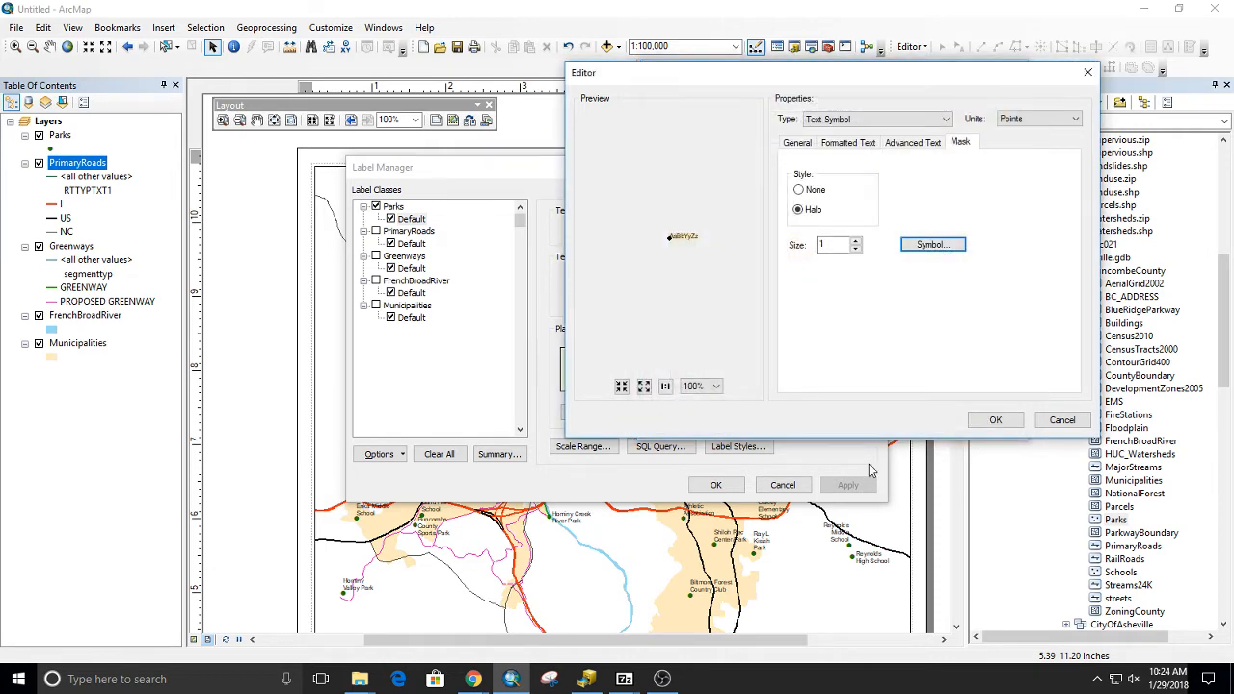
pyautogui.click(996, 420)
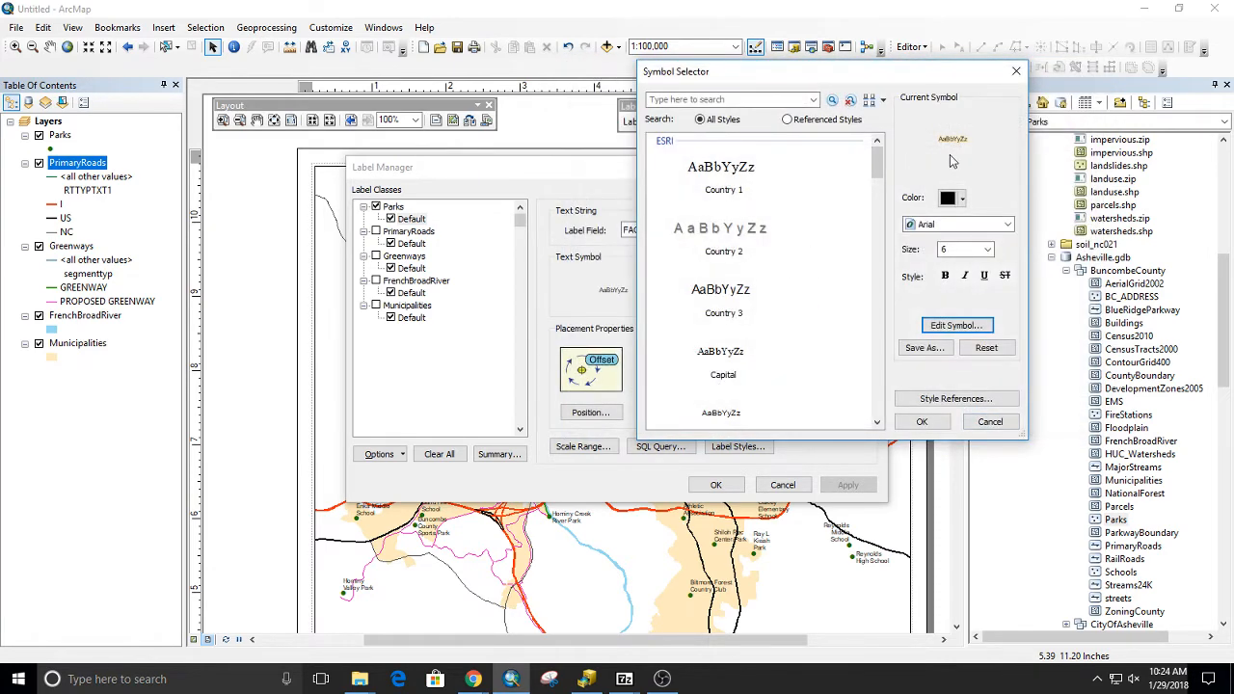
pyautogui.click(921, 421)
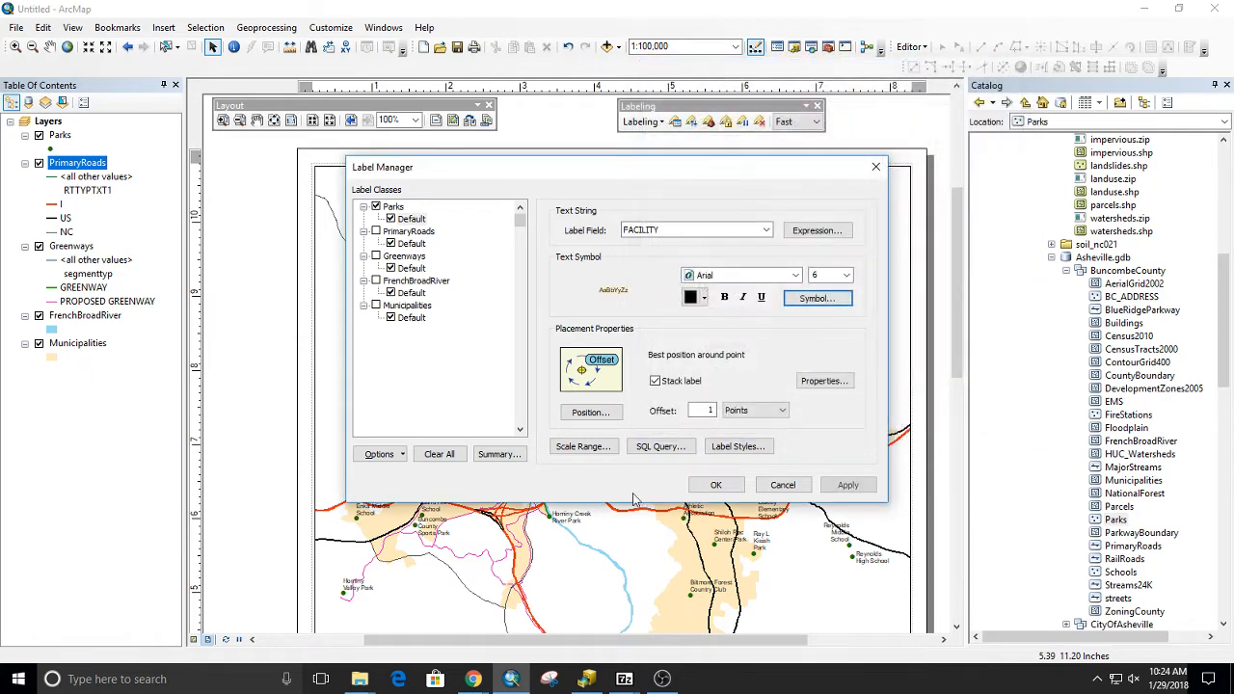
pyautogui.click(715, 485)
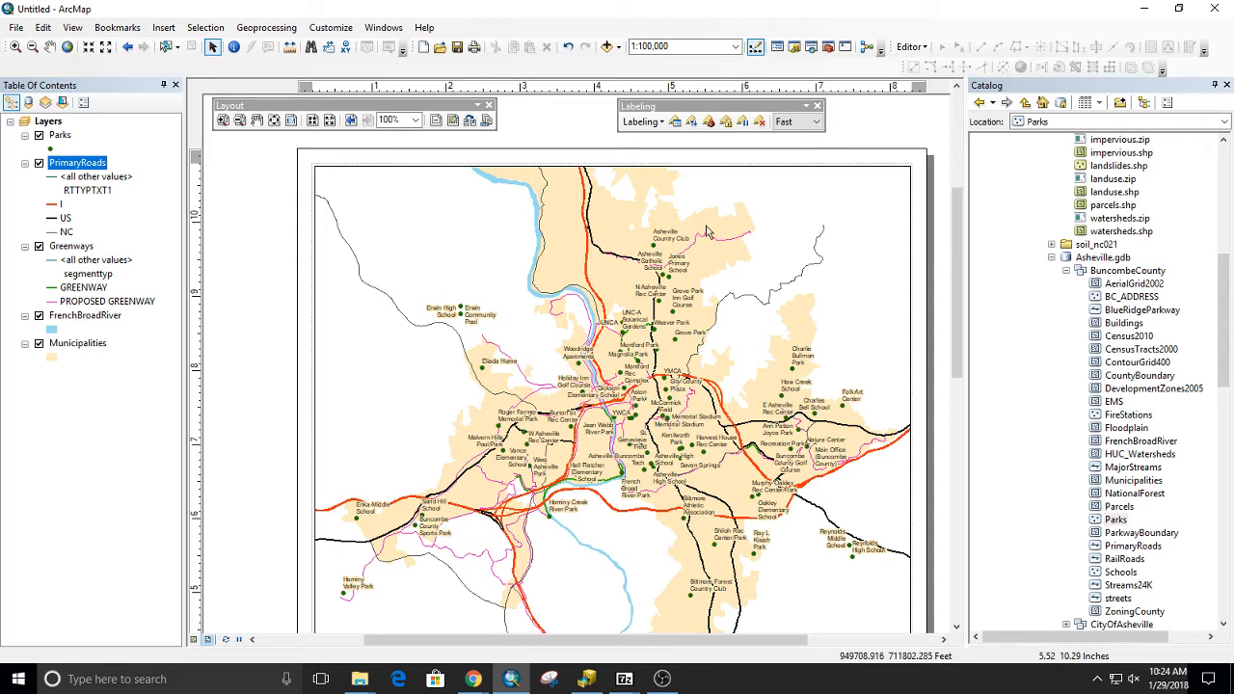
# Step: Turn off feature labeling for the Parks layer
pyautogui.rightClick(58, 148)
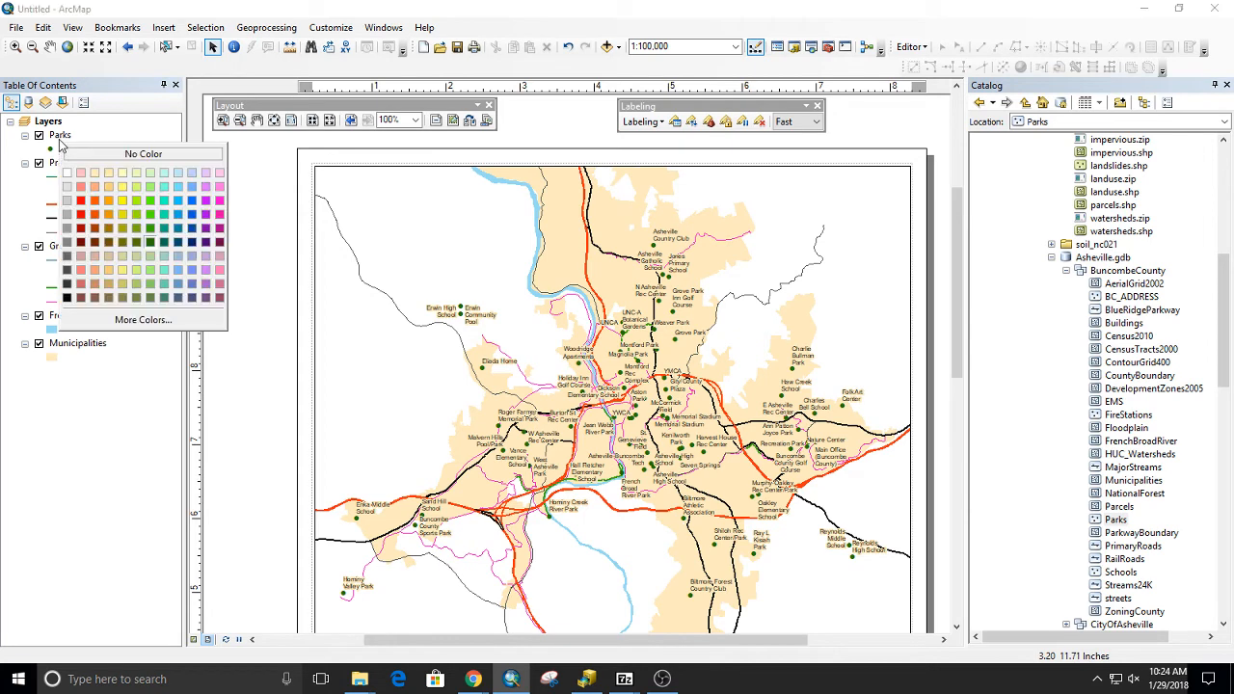
pyautogui.rightClick(61, 136)
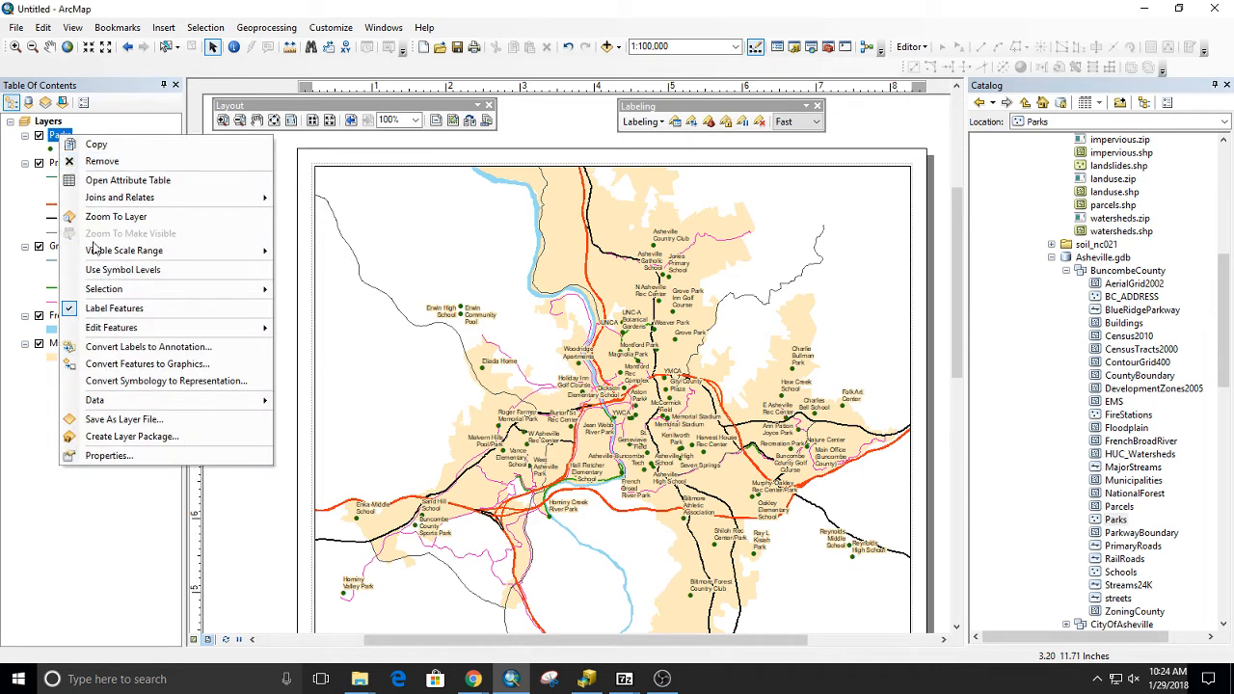
pyautogui.click(114, 308)
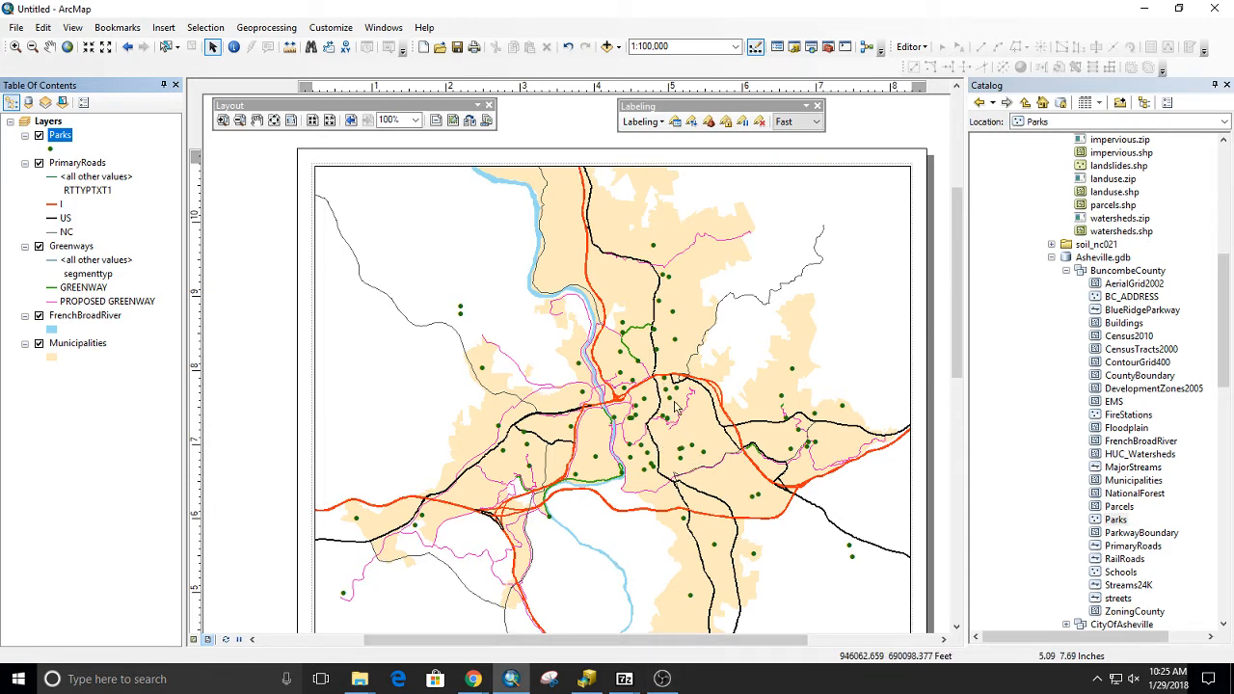
# Step: Restyle the interstate (I) class of PrimaryRoads as a dark gray line with a width of 1.5
pyautogui.click(59, 204)
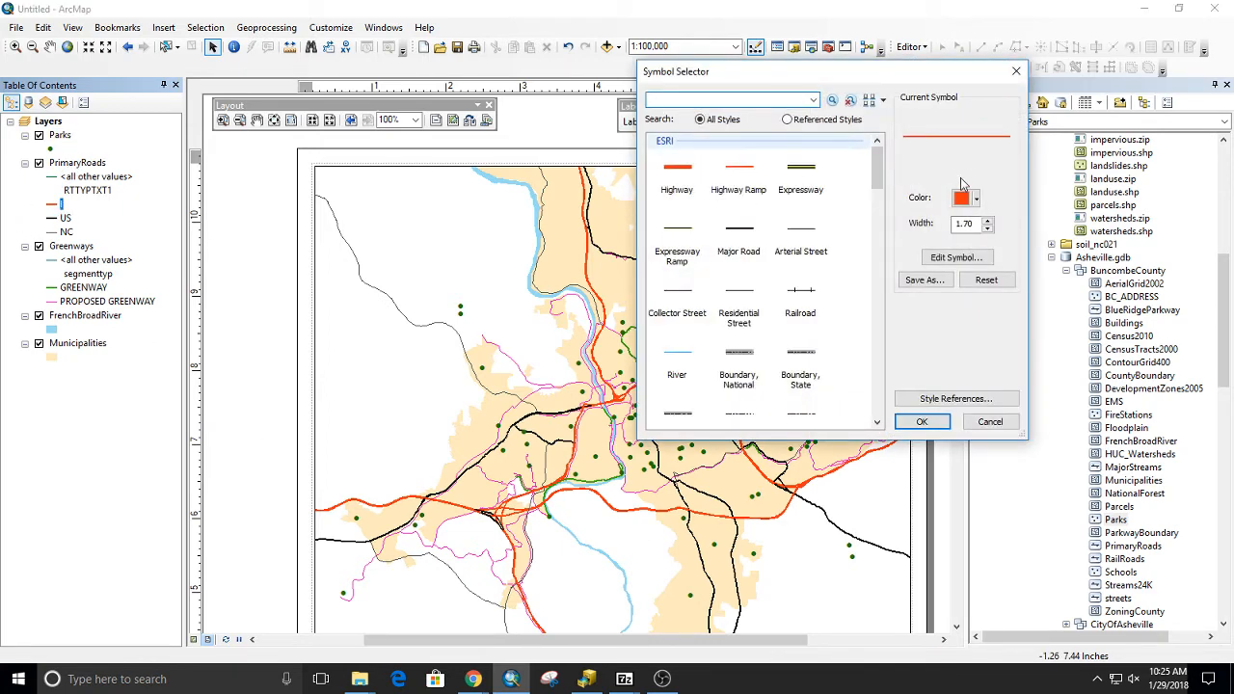
pyautogui.click(966, 197)
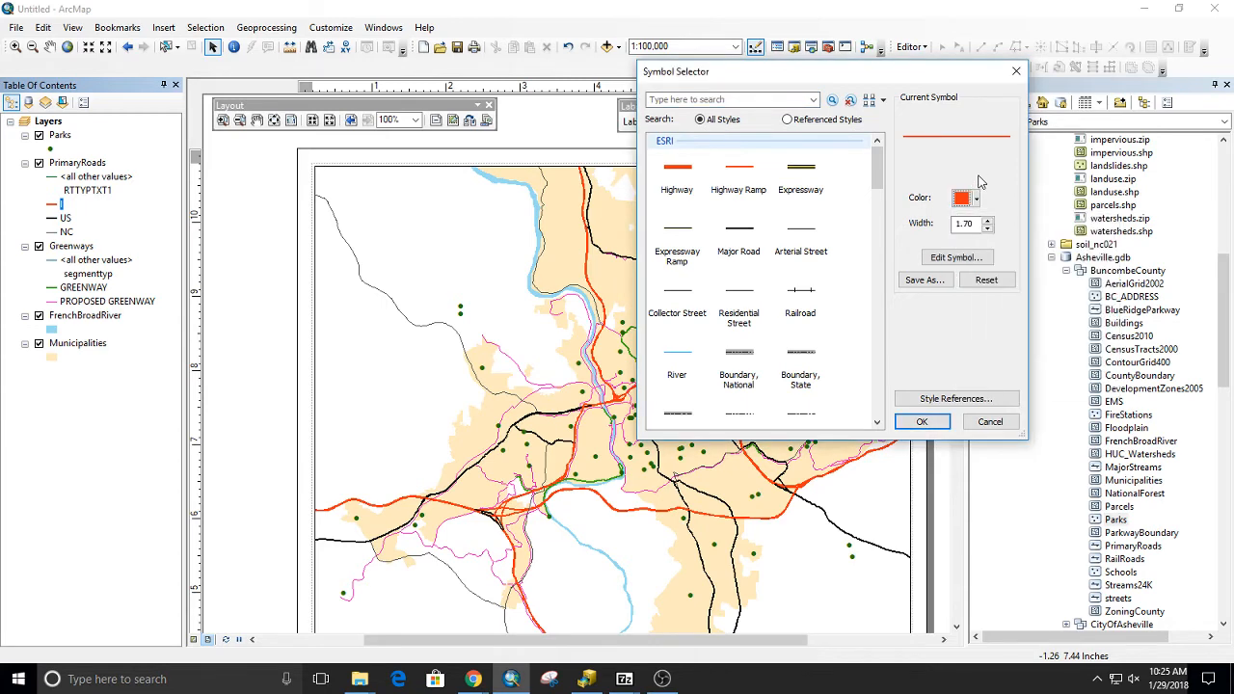
pyautogui.click(975, 193)
pyautogui.click(988, 230)
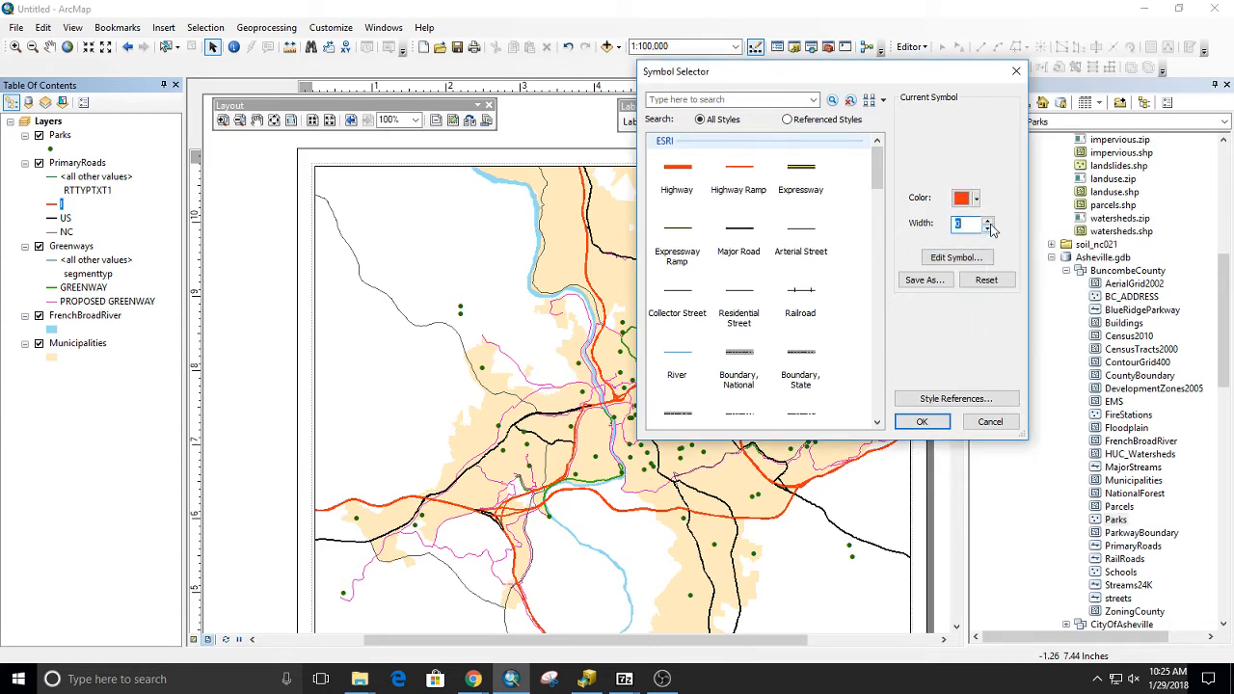
pyautogui.click(988, 221)
pyautogui.click(977, 222)
pyautogui.write('.5')
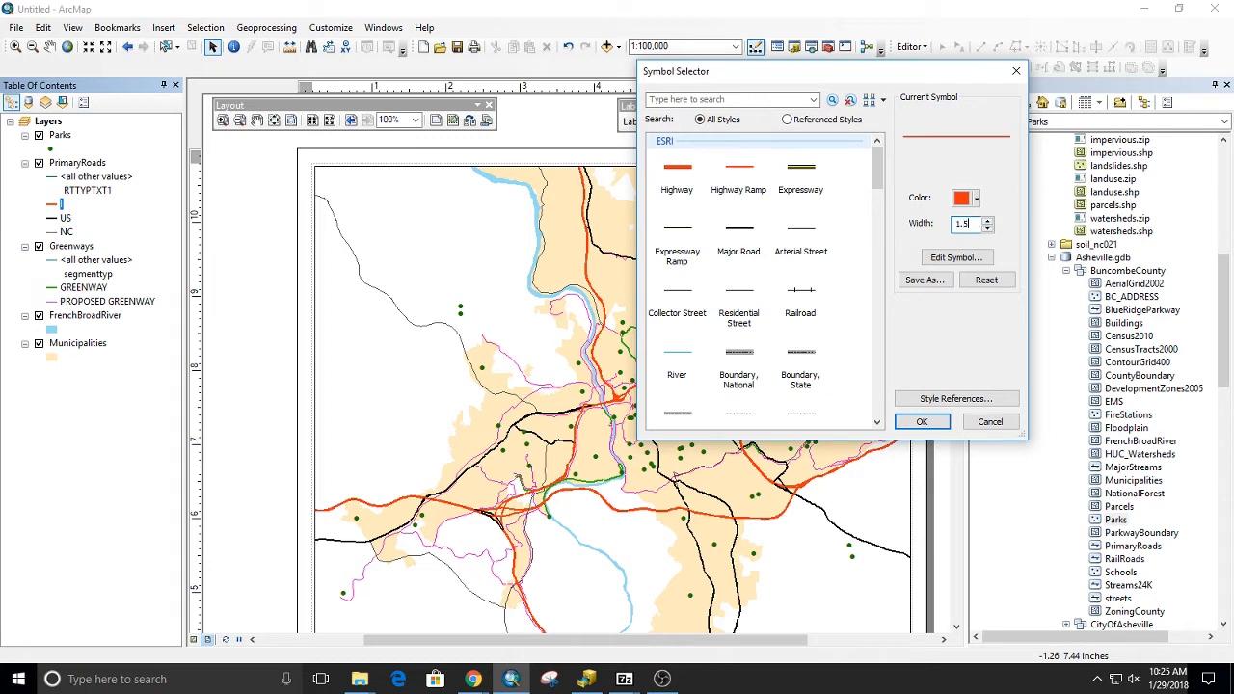
pyautogui.click(974, 200)
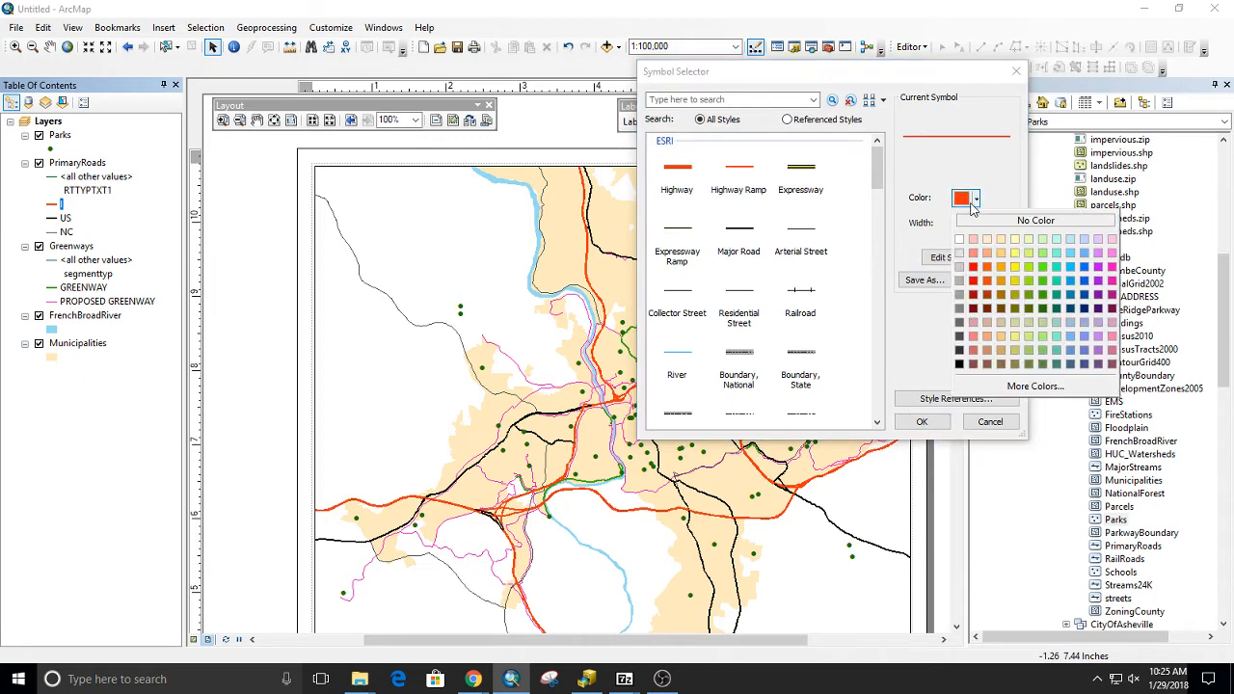
pyautogui.click(959, 337)
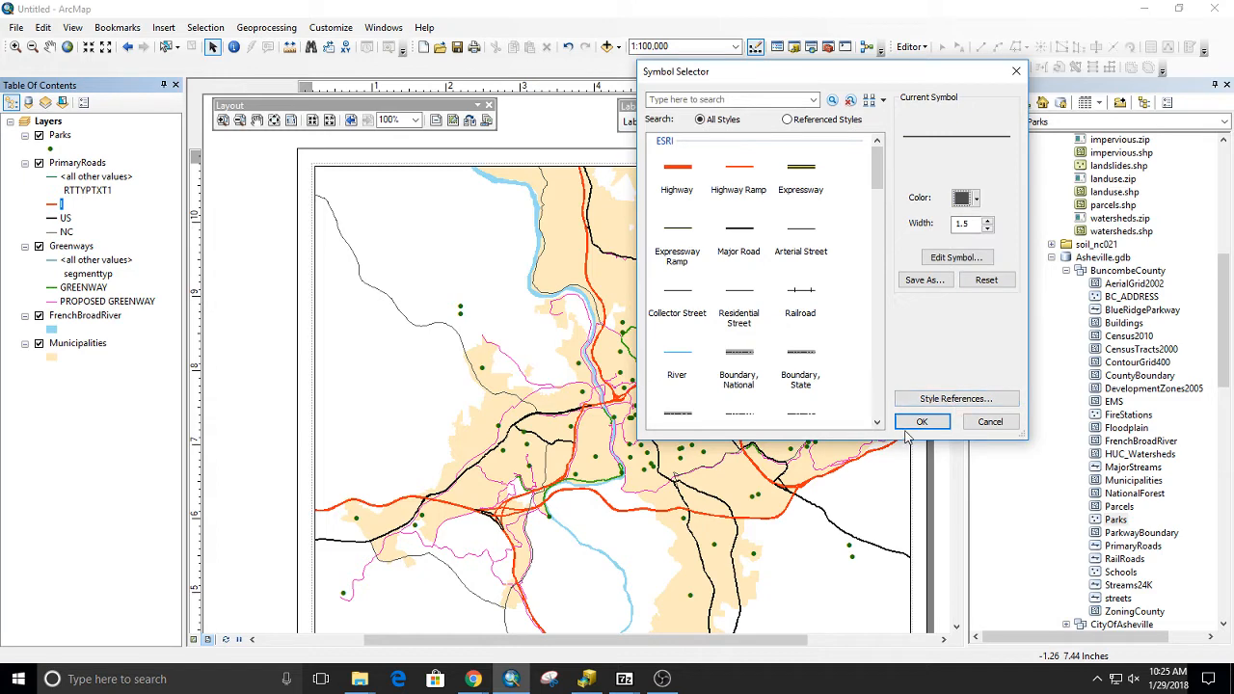
pyautogui.click(924, 422)
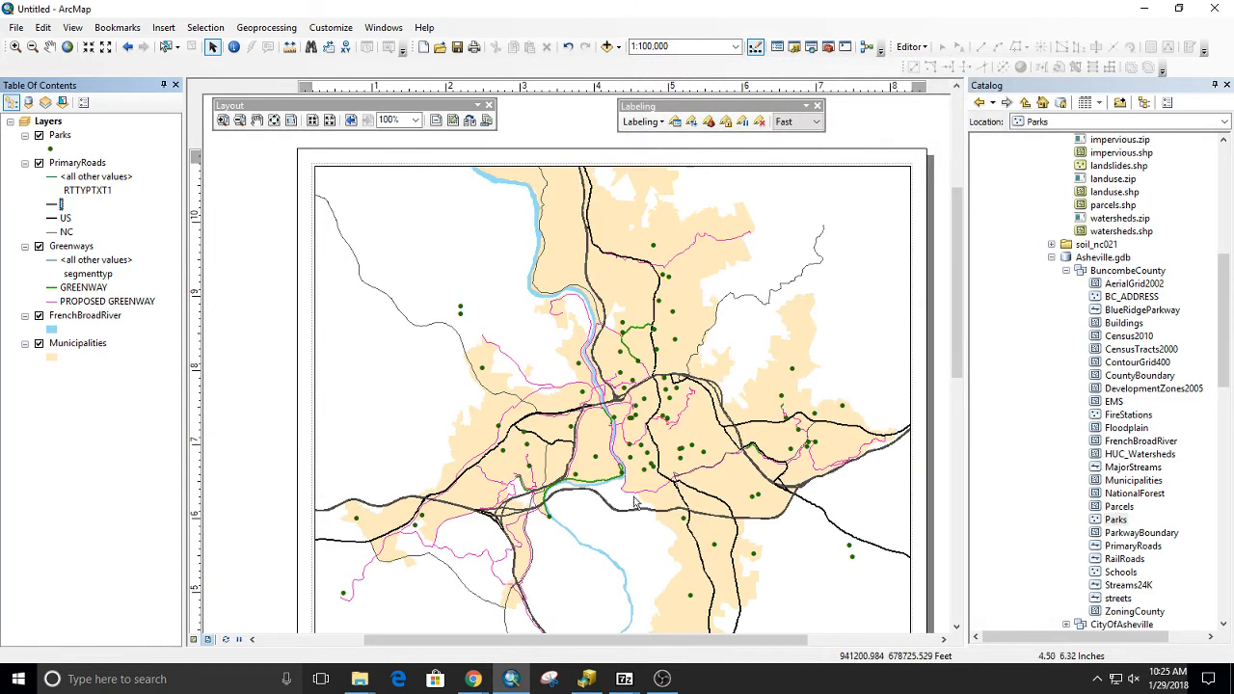
# Step: Restyle the US class of PrimaryRoads as a gray line with a width of 0.8
pyautogui.doubleClick(52, 219)
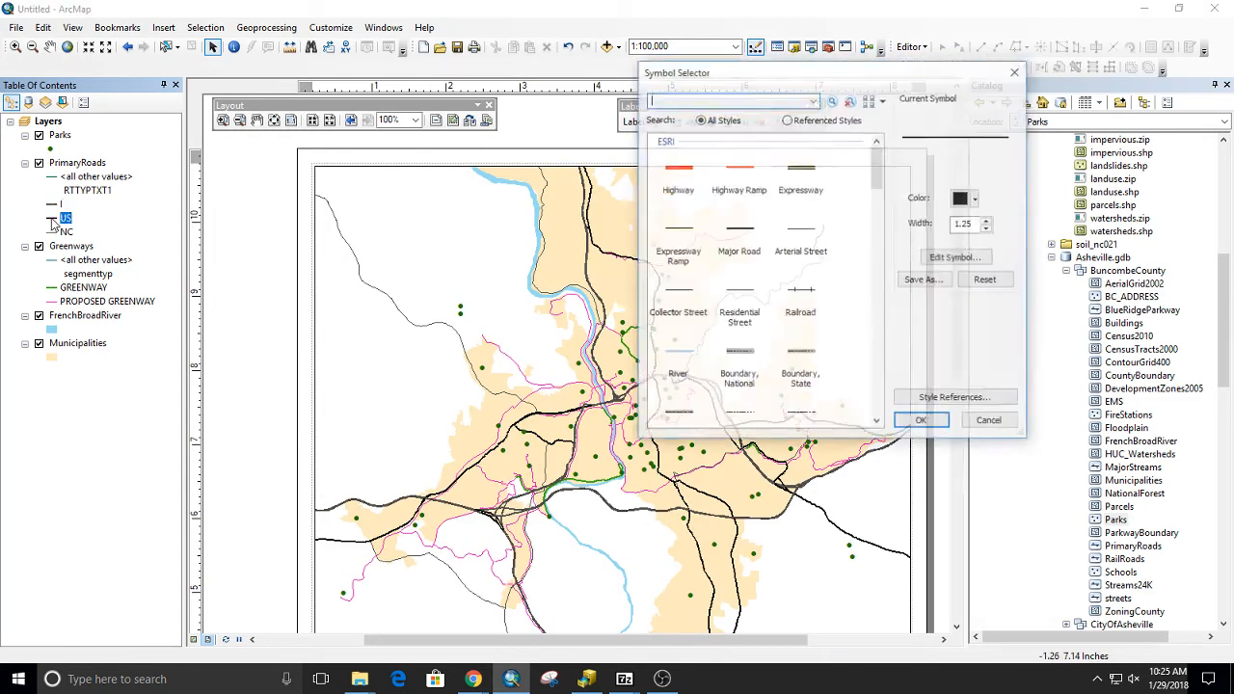
pyautogui.moveTo(975, 224); pyautogui.dragTo(899, 227)
pyautogui.write('.8')
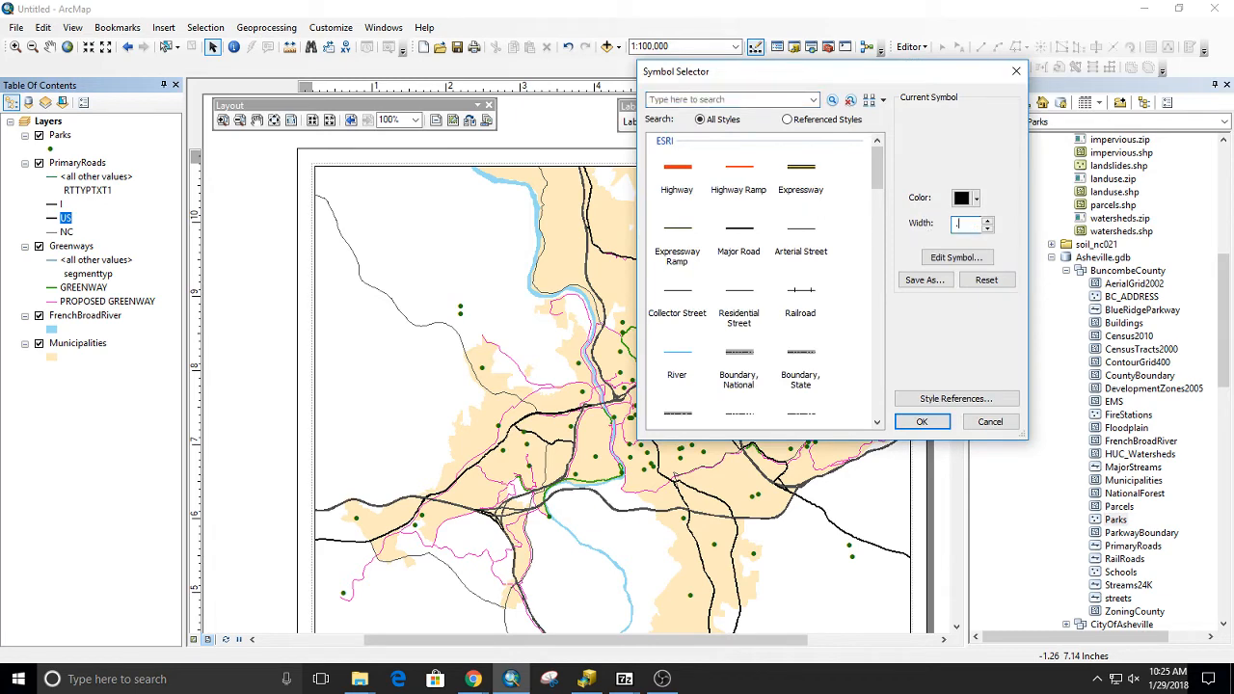
pyautogui.click(975, 198)
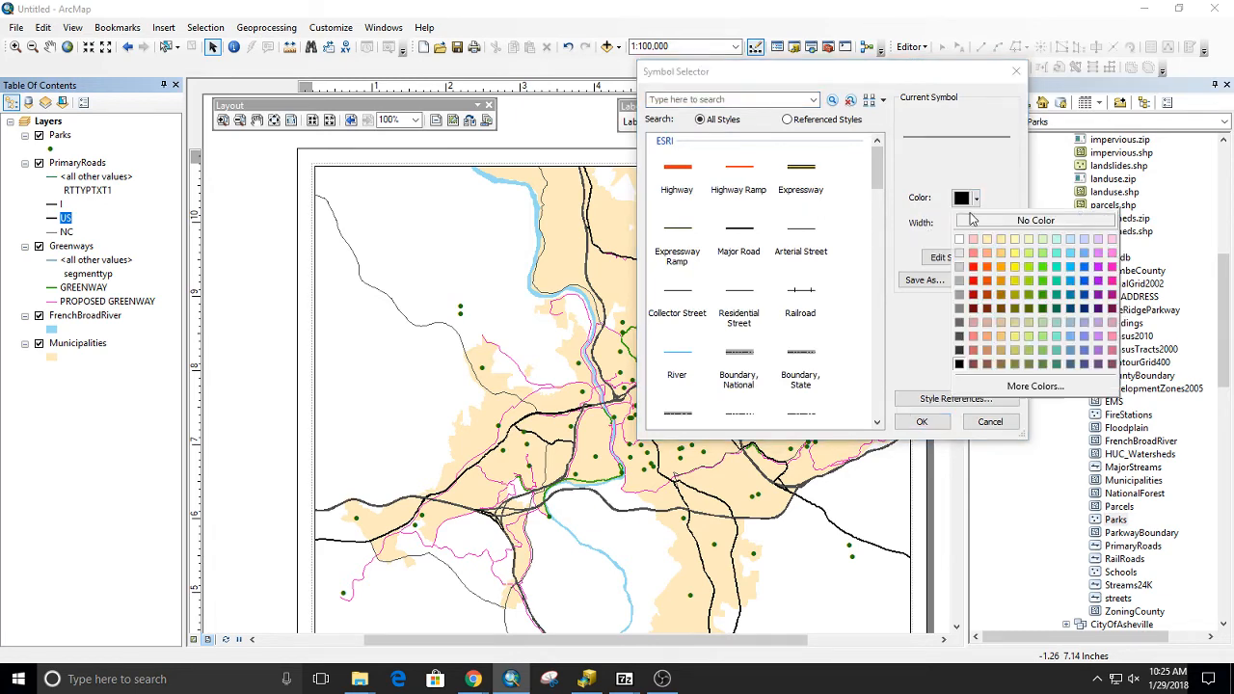
pyautogui.click(959, 302)
pyautogui.click(922, 421)
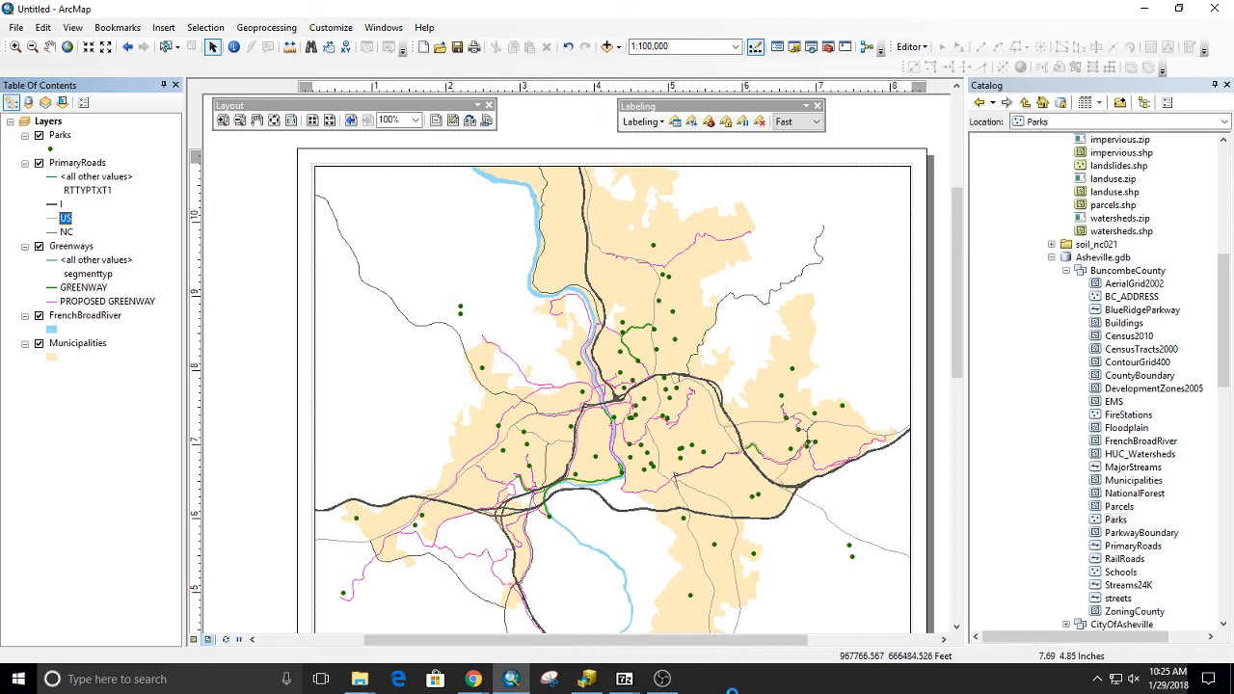
# Step: Set the line width of the GREENWAY class in the Greenways layer to 2
pyautogui.moveTo(756, 435); pyautogui.dragTo(770, 376)
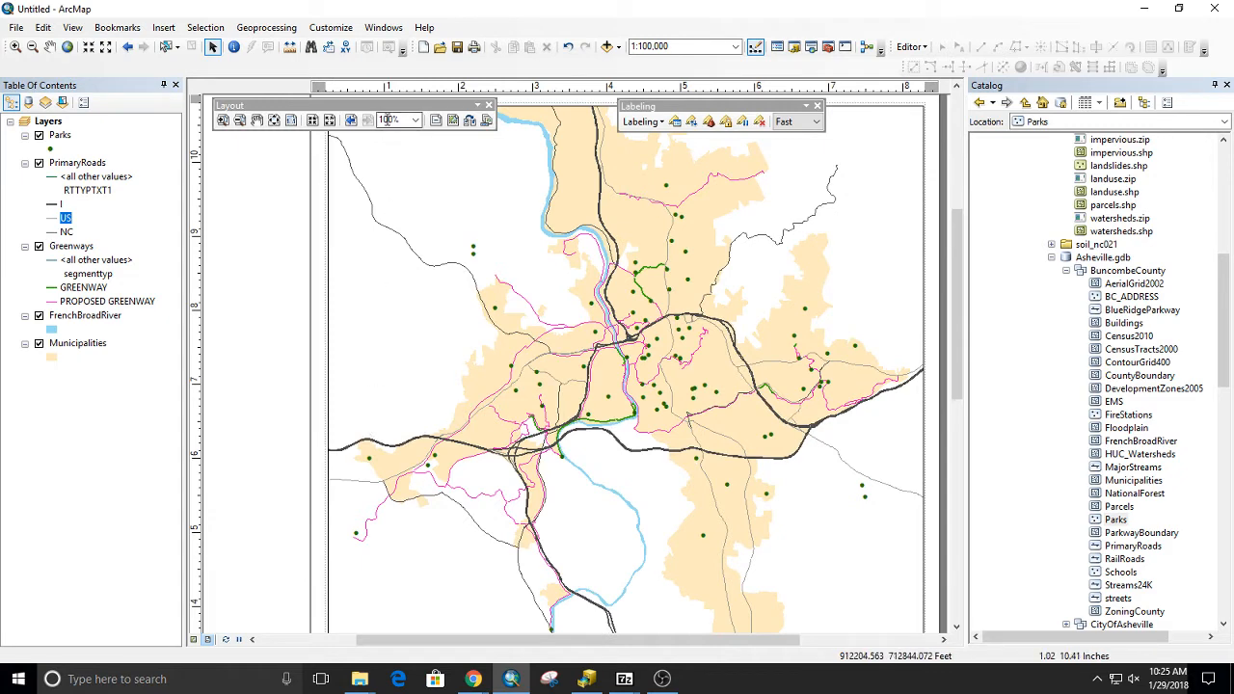
pyautogui.click(54, 293)
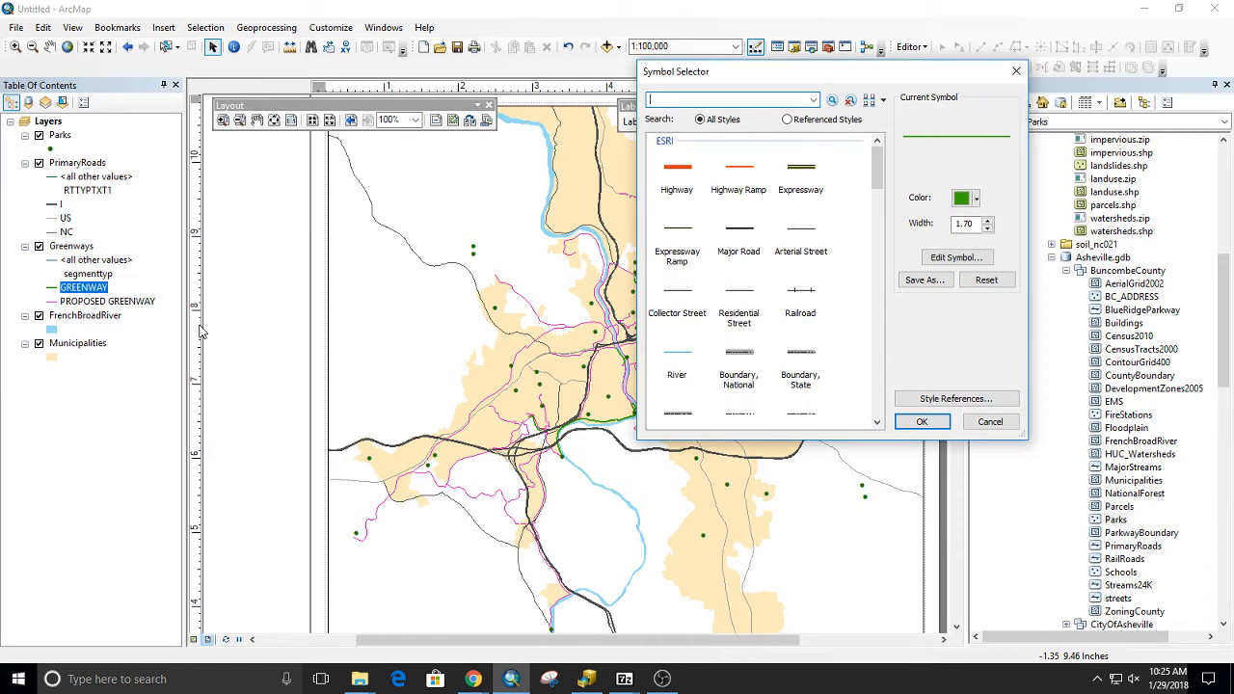
pyautogui.doubleClick(969, 223)
pyautogui.write('2')
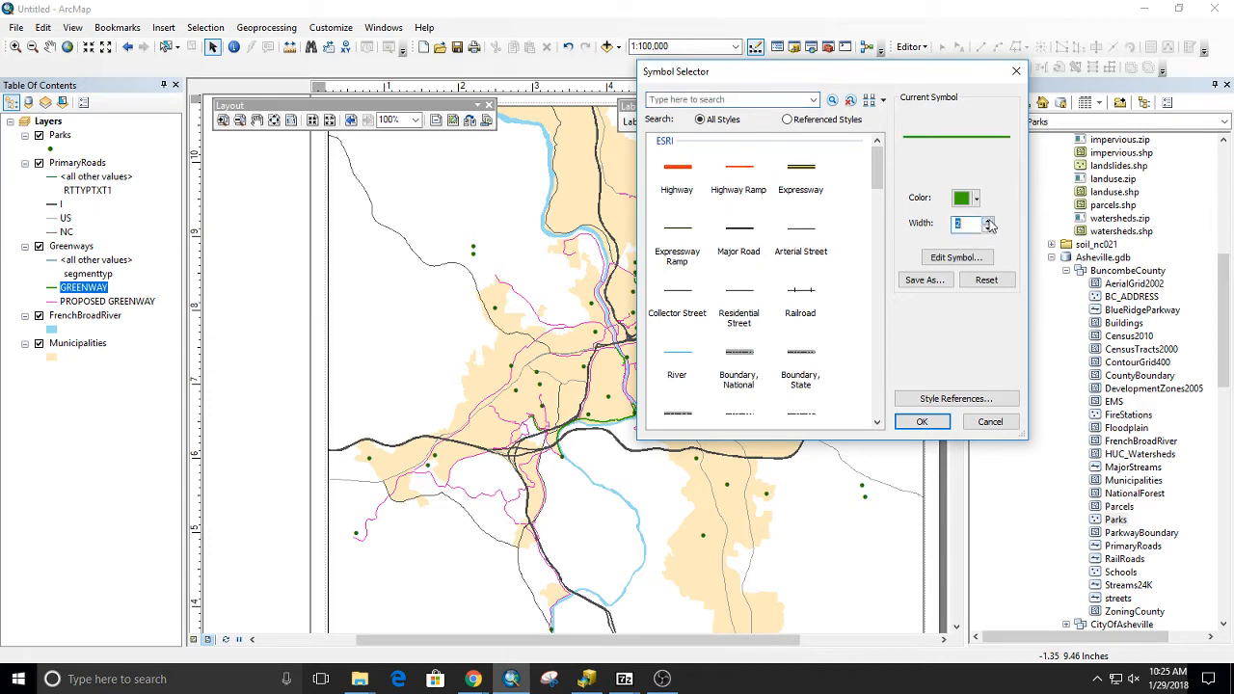
pyautogui.click(923, 423)
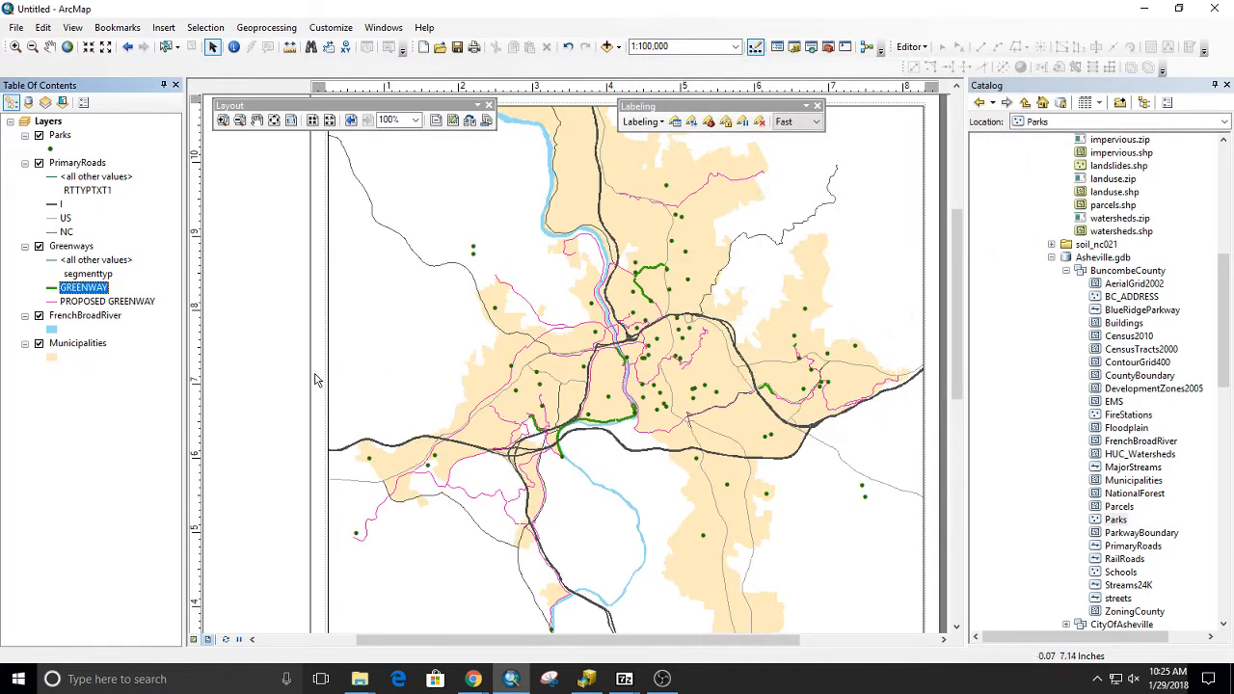
# Step: Set the line width of the PROPOSED GREENWAY class in the Greenways layer to 1.7
pyautogui.click(53, 301)
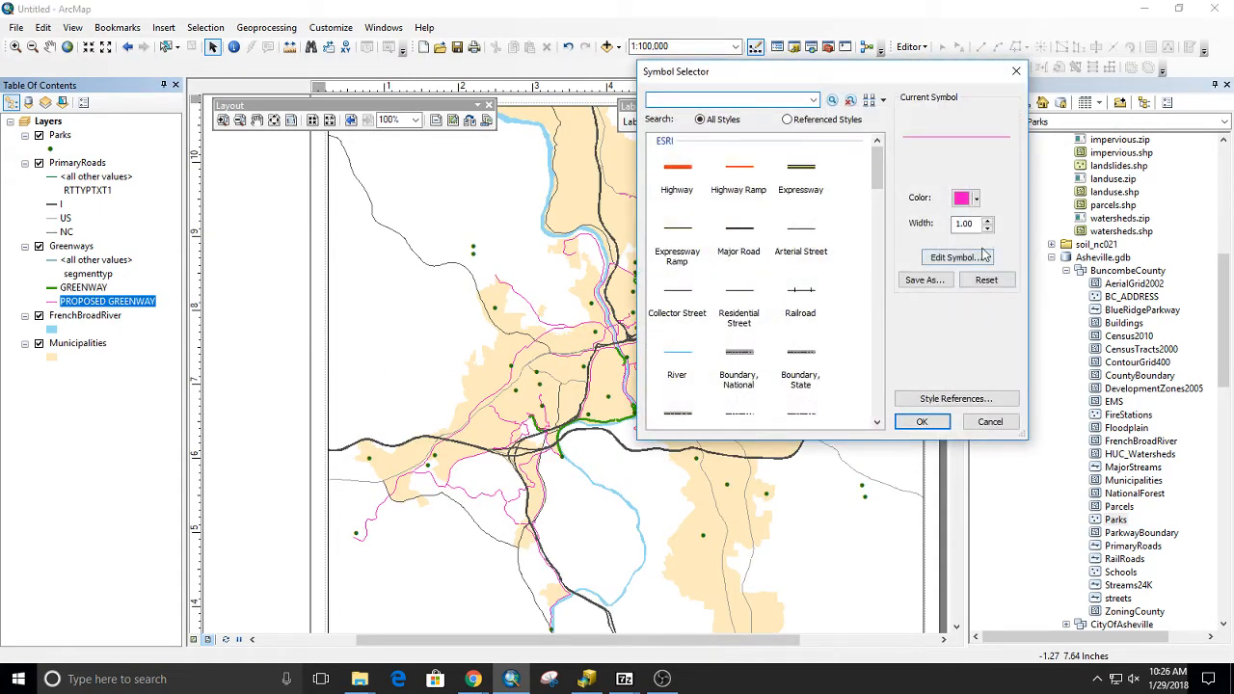
pyautogui.click(988, 219)
pyautogui.click(921, 421)
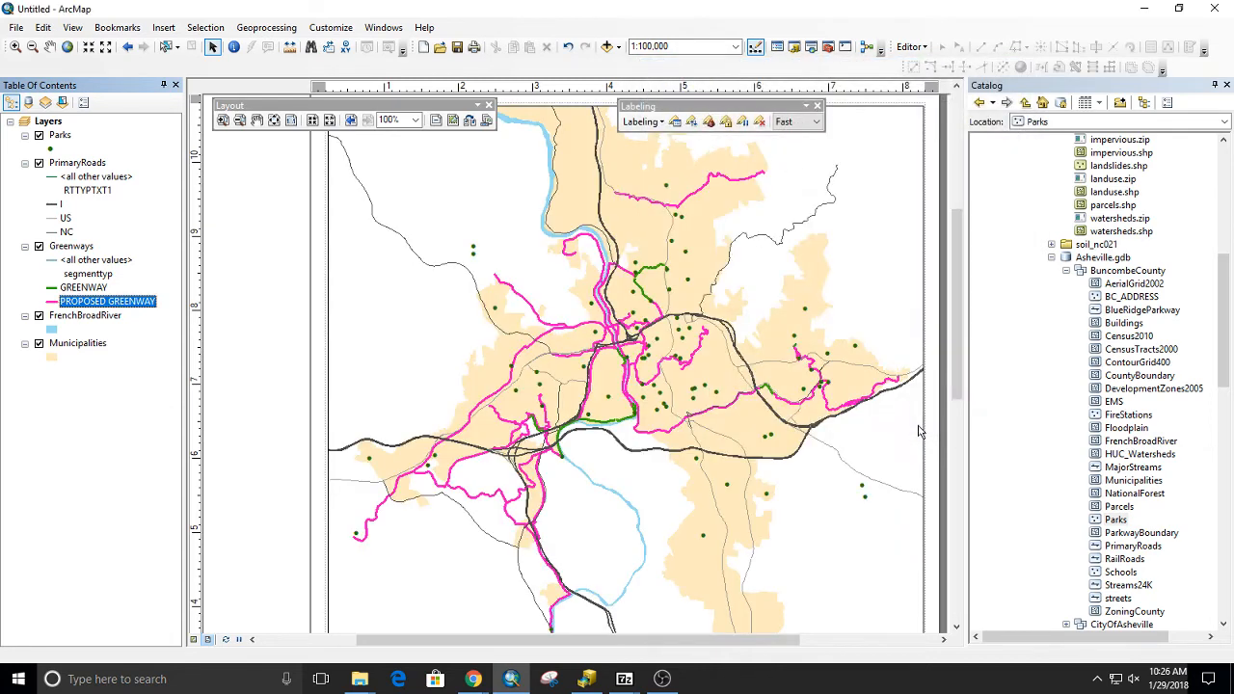
pyautogui.click(53, 305)
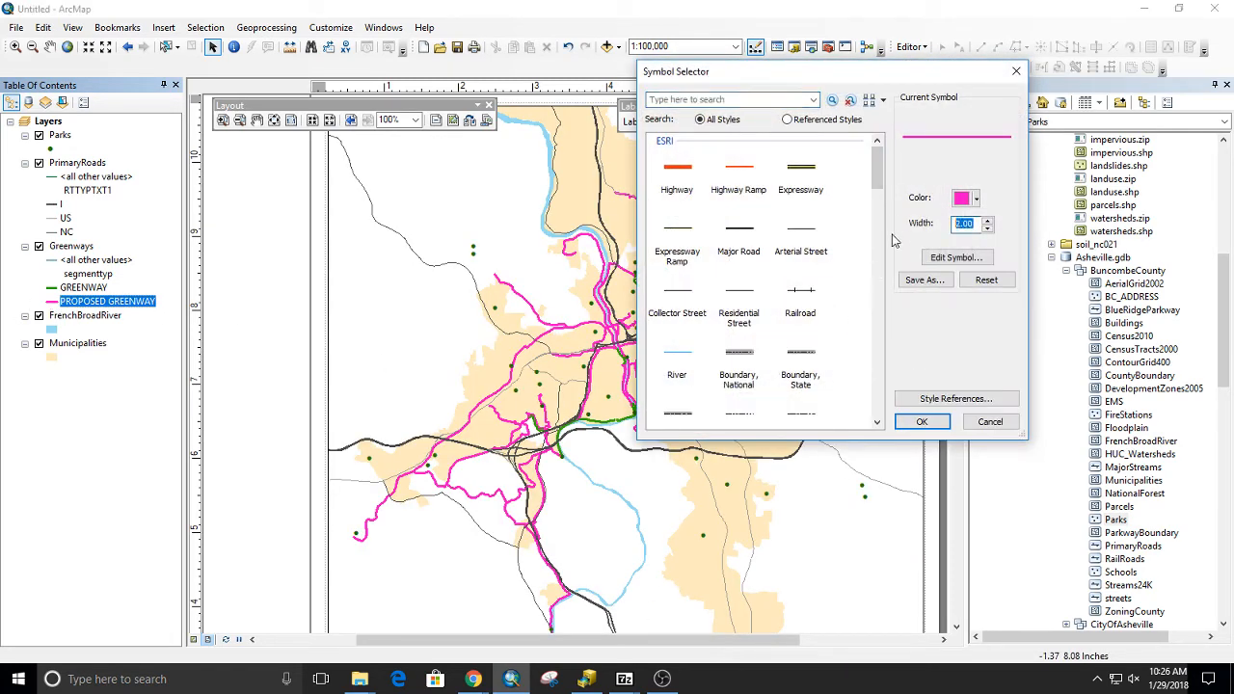
pyautogui.write('1.7')
pyautogui.click(921, 421)
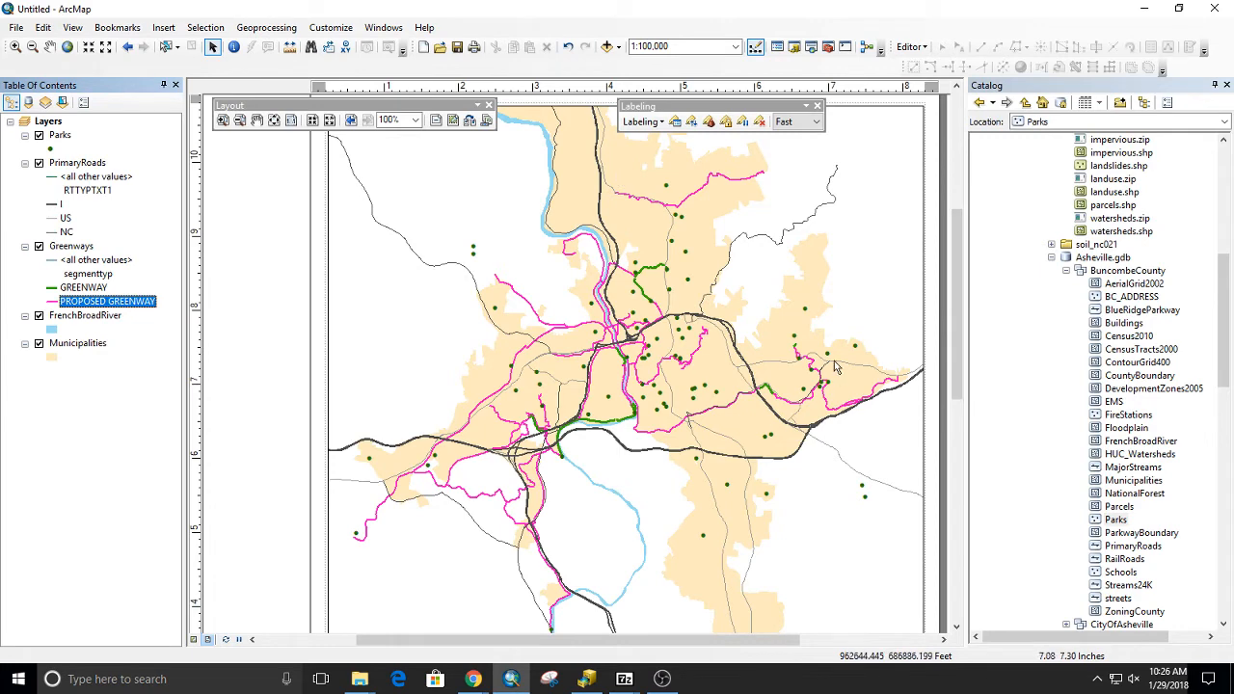
pyautogui.click(73, 248)
pyautogui.rightClick(76, 250)
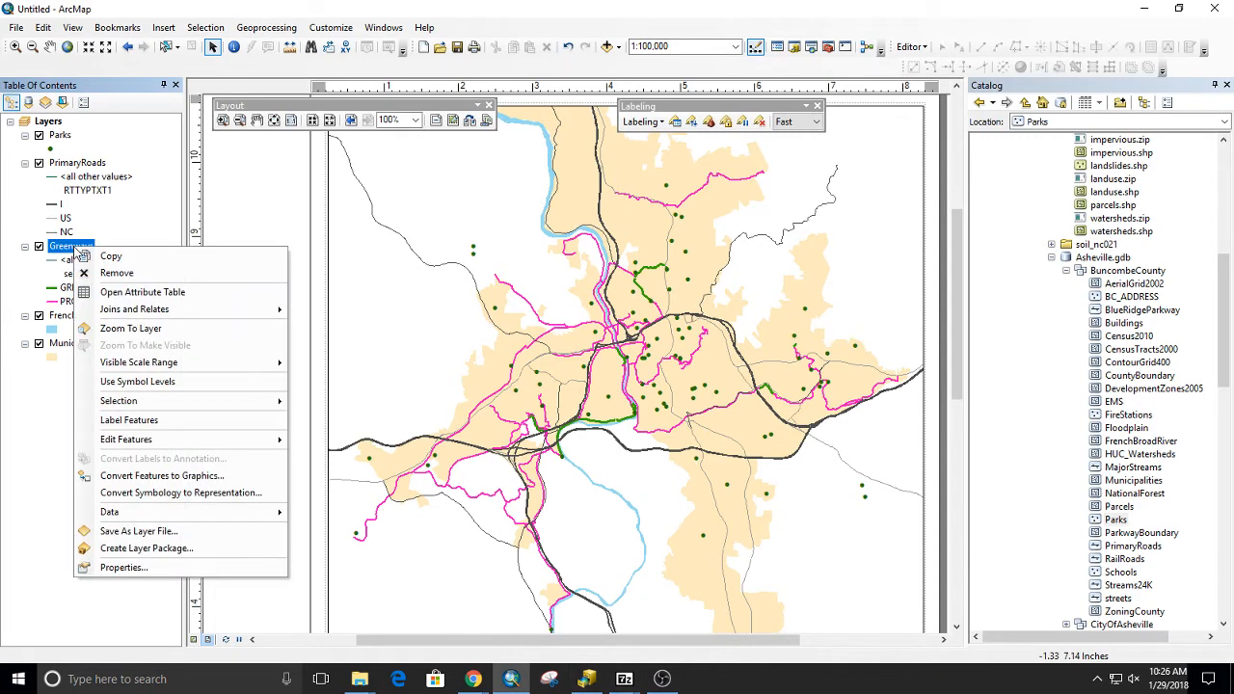
pyautogui.click(675, 122)
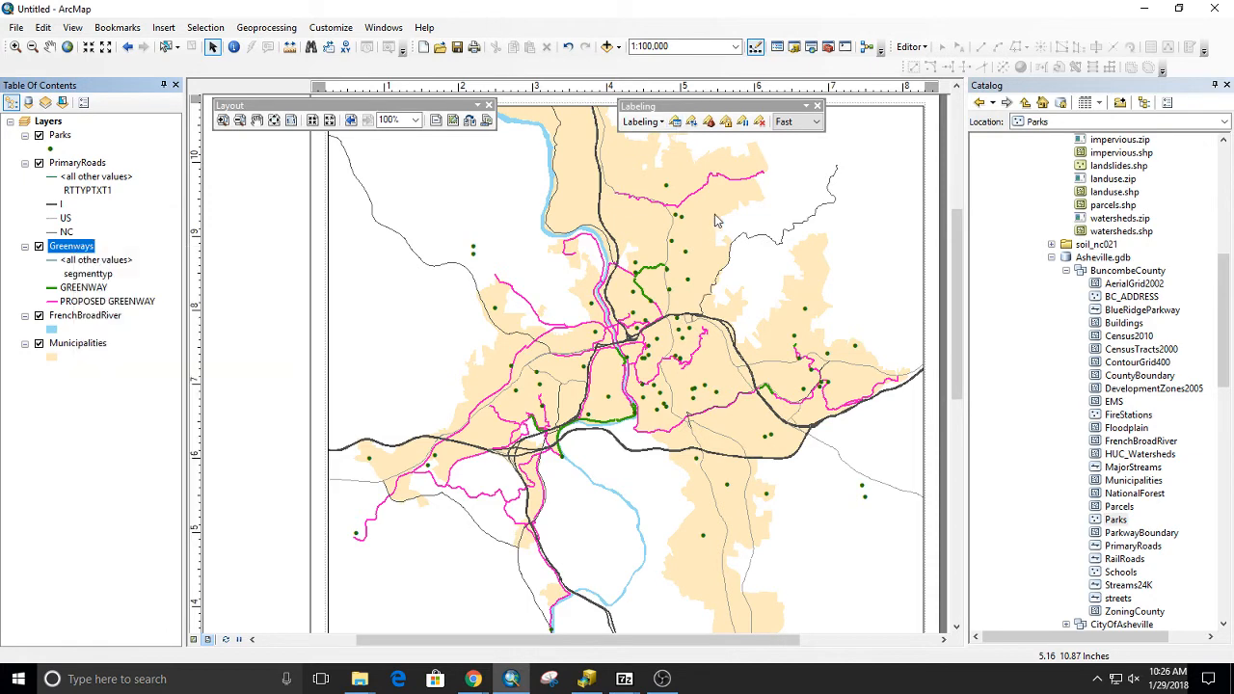
pyautogui.click(412, 269)
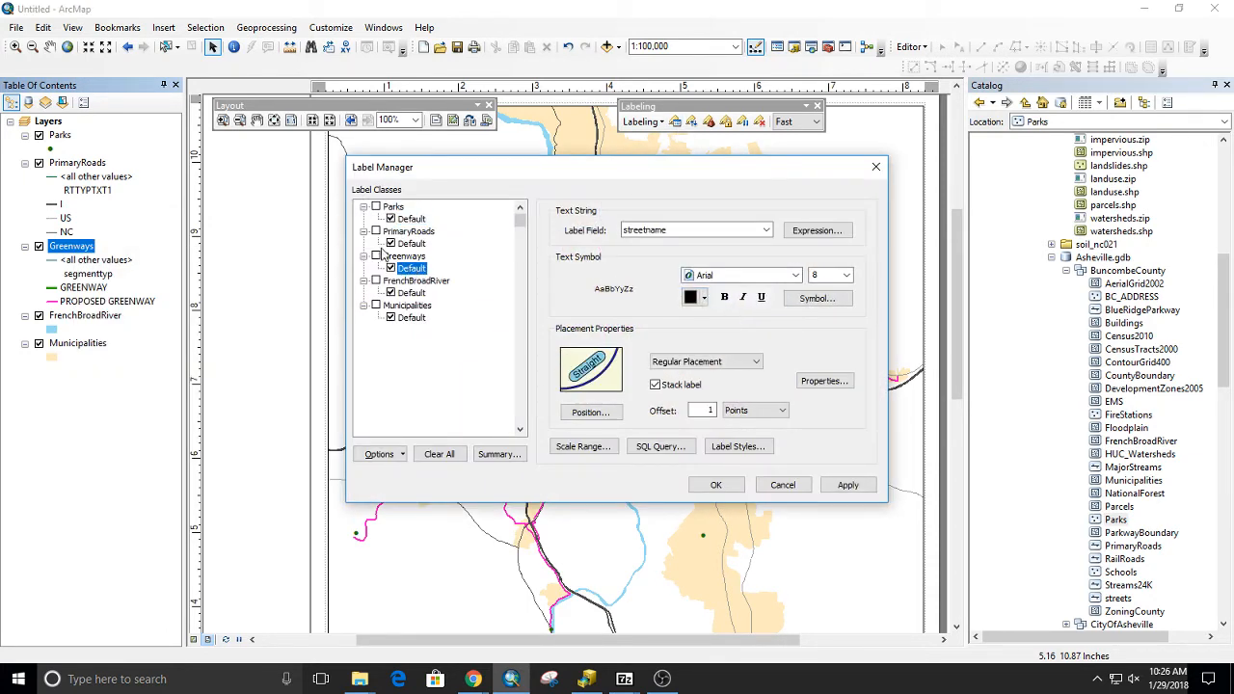
pyautogui.click(678, 229)
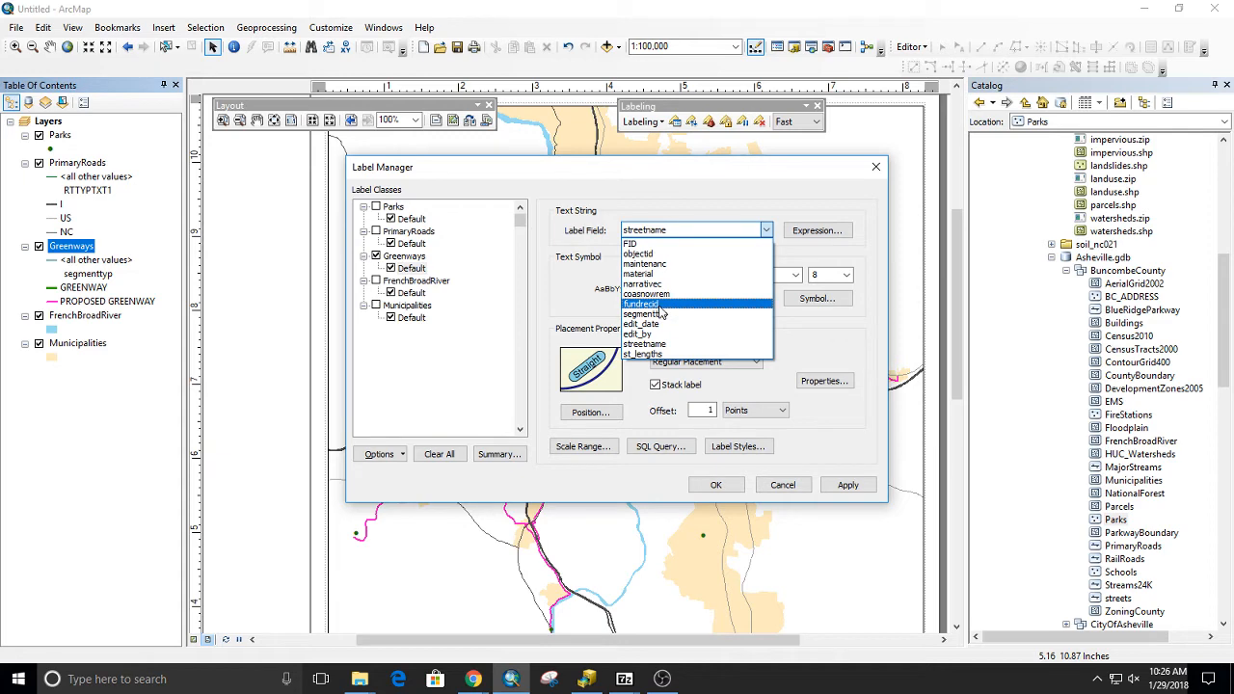
pyautogui.click(770, 487)
pyautogui.click(780, 485)
# Step: Examine the narrativec field in the Greenways attribute table for greenway names usable as labels, and close the table
pyautogui.rightClick(69, 256)
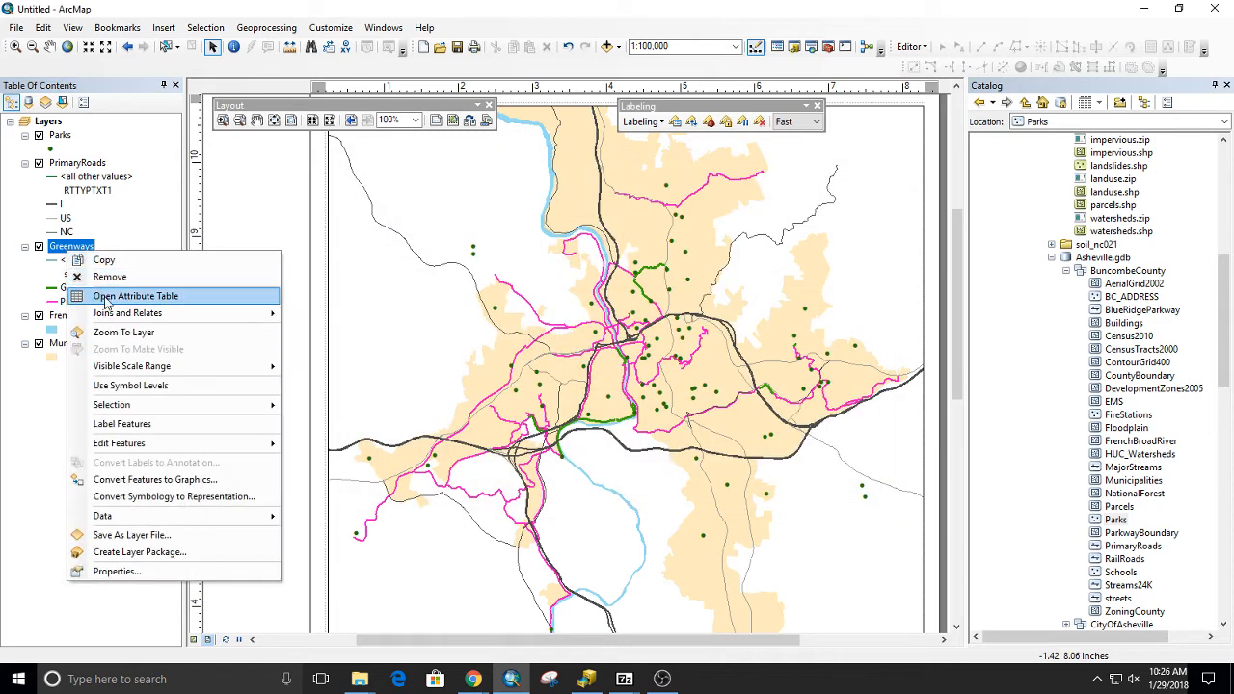
pyautogui.click(164, 301)
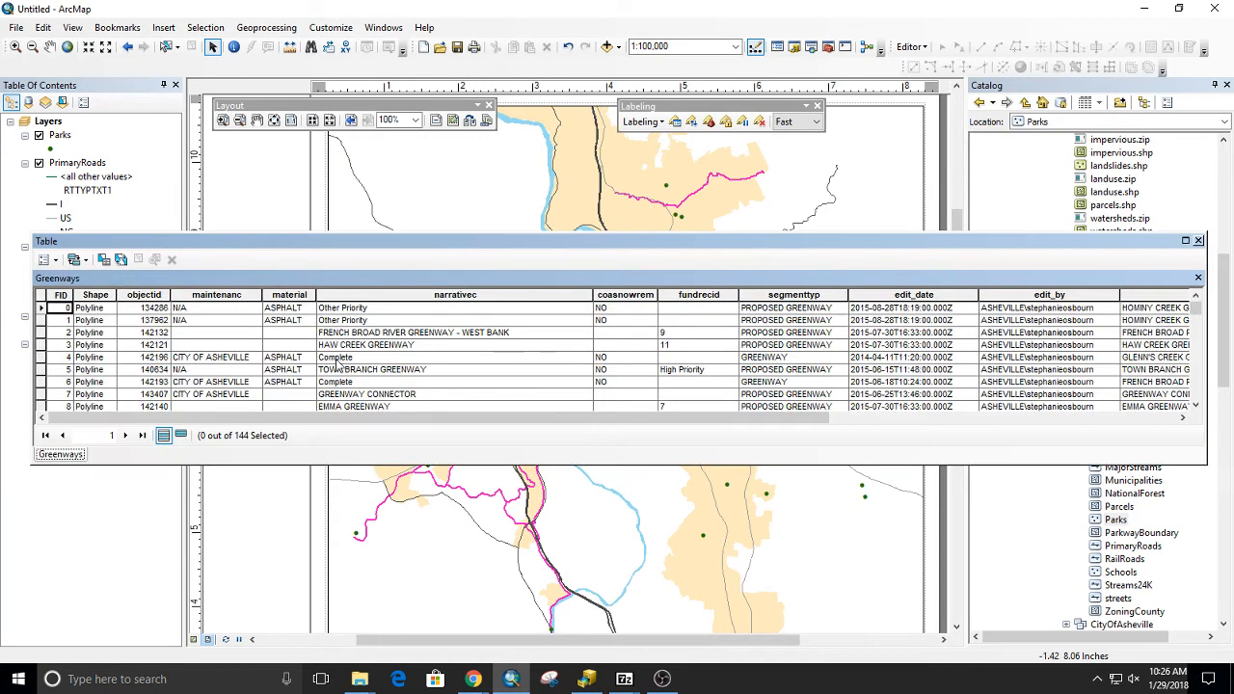
pyautogui.click(459, 297)
pyautogui.scroll(-3, 455, 309)
pyautogui.scroll(-1, 450, 313)
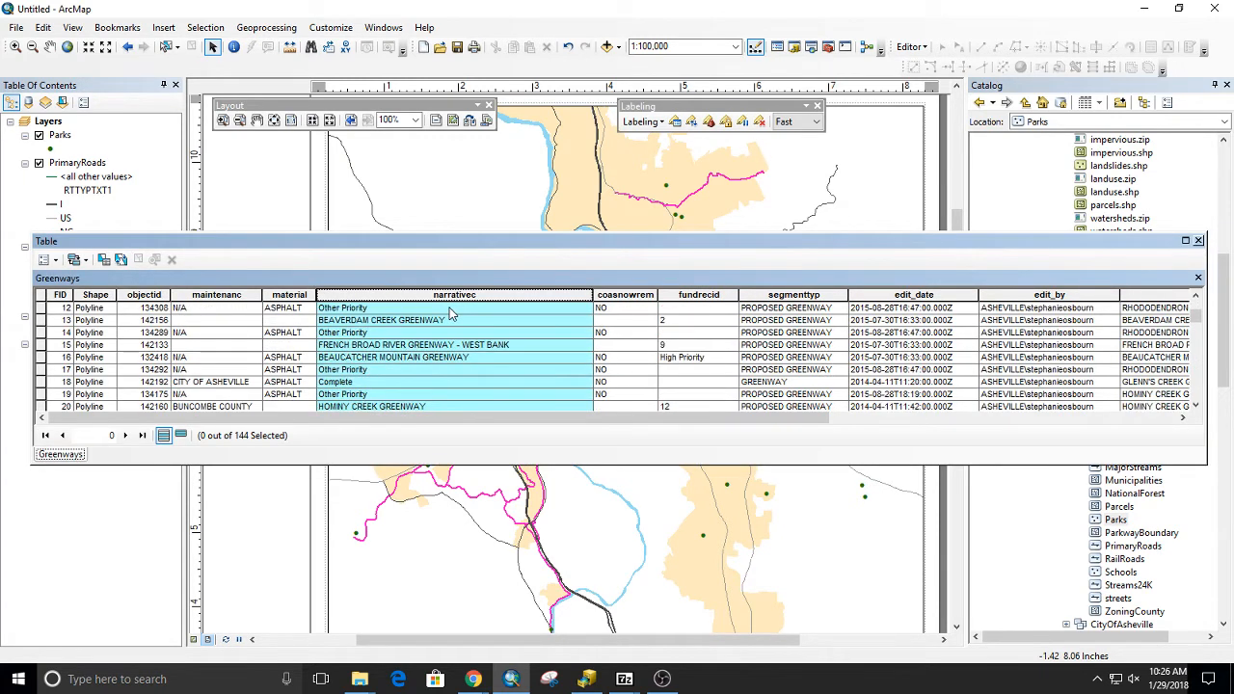
pyautogui.scroll(-1, 449, 315)
pyautogui.scroll(2, 446, 328)
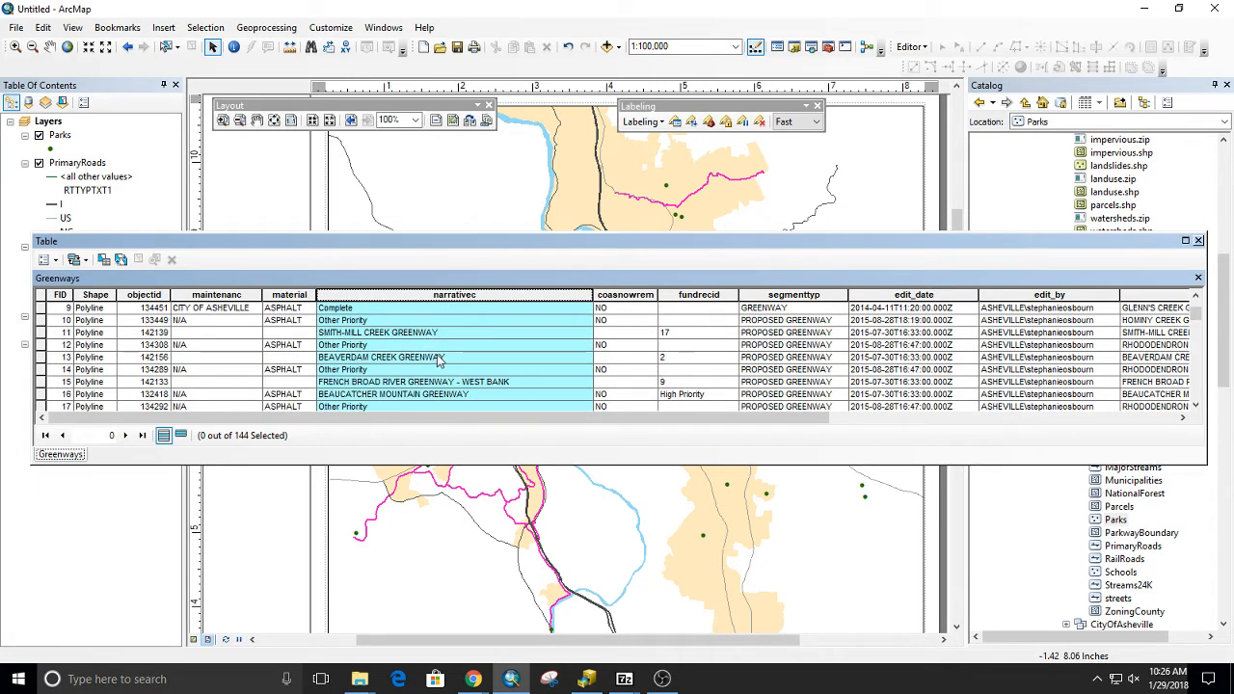
pyautogui.scroll(1, 400, 349)
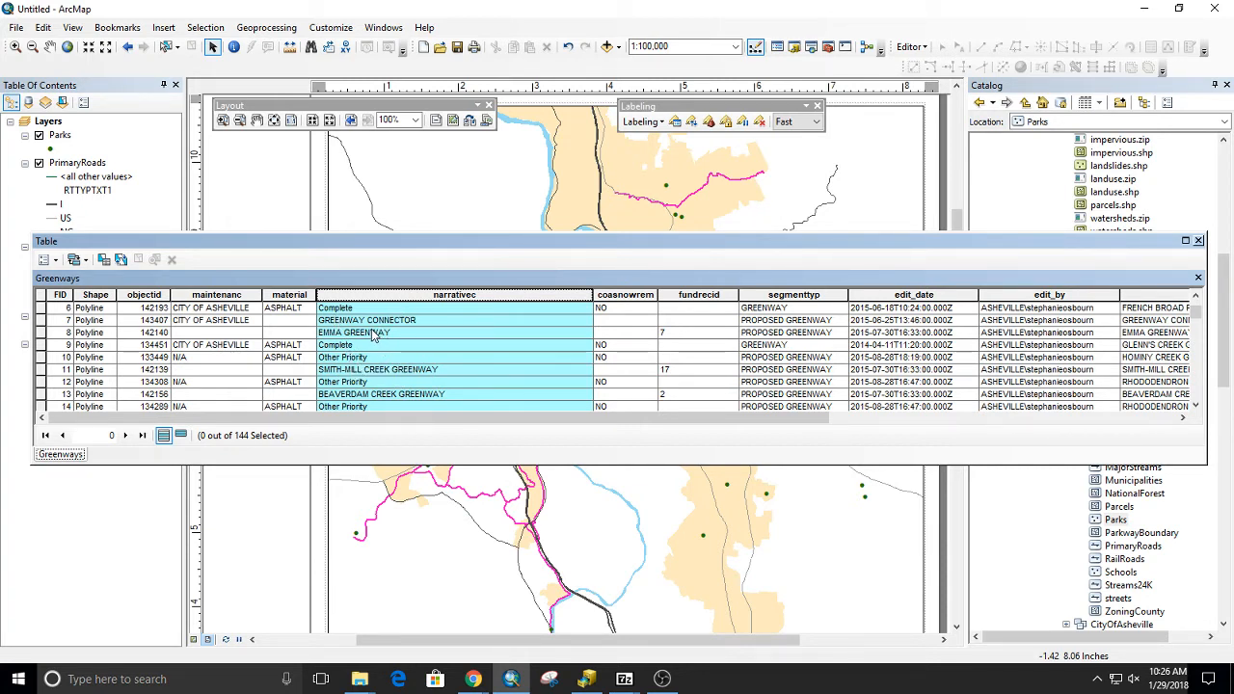
pyautogui.click(374, 332)
pyautogui.click(384, 370)
pyautogui.click(388, 396)
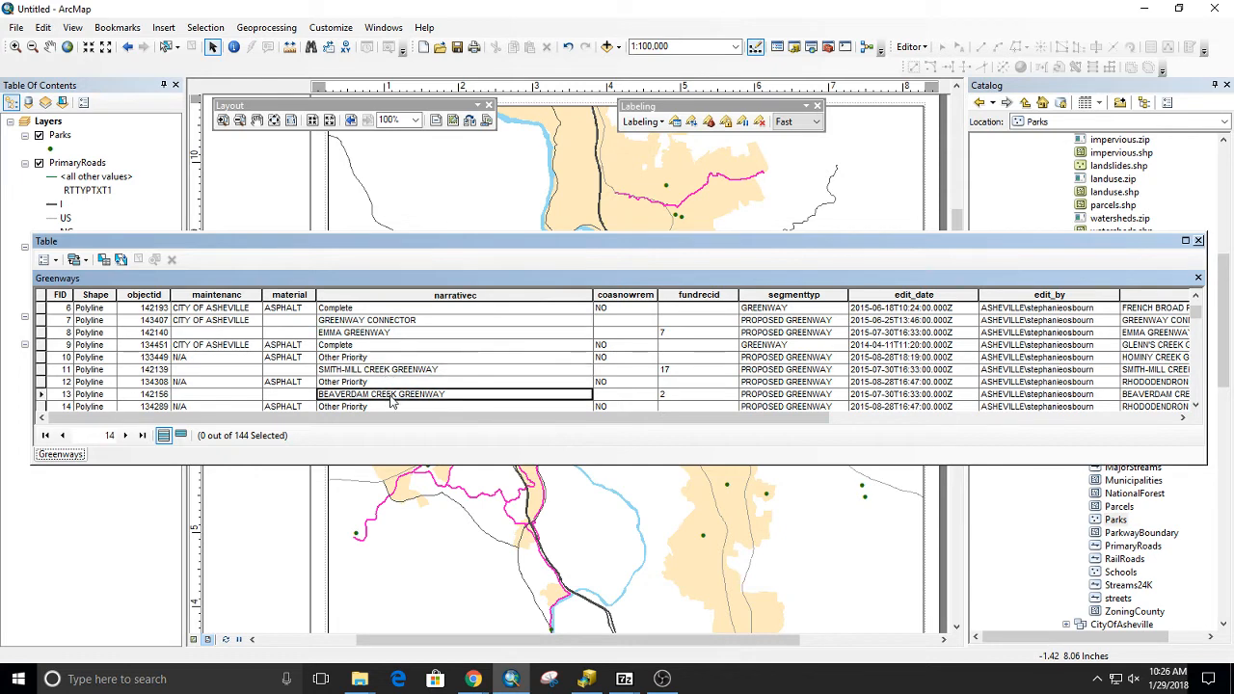
pyautogui.scroll(-4, 389, 395)
pyautogui.click(1198, 241)
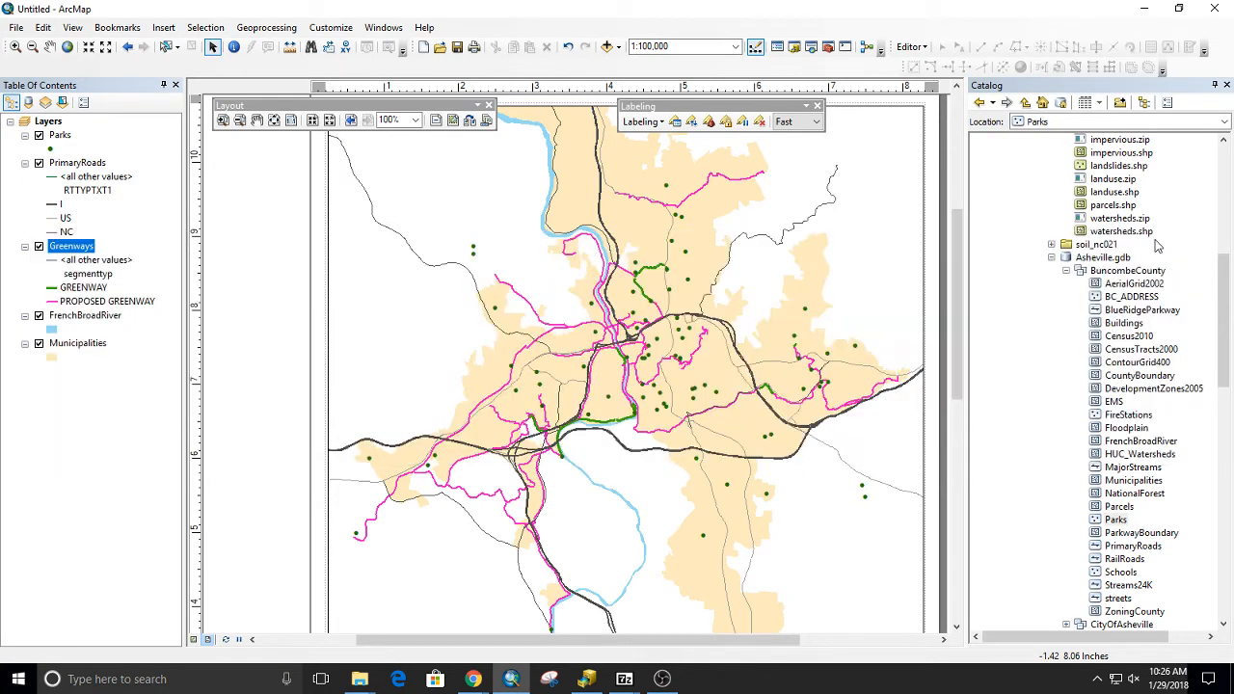
# Step: Choose narrativec as the label field for the Greenways default label class in the Label Manager
pyautogui.click(675, 121)
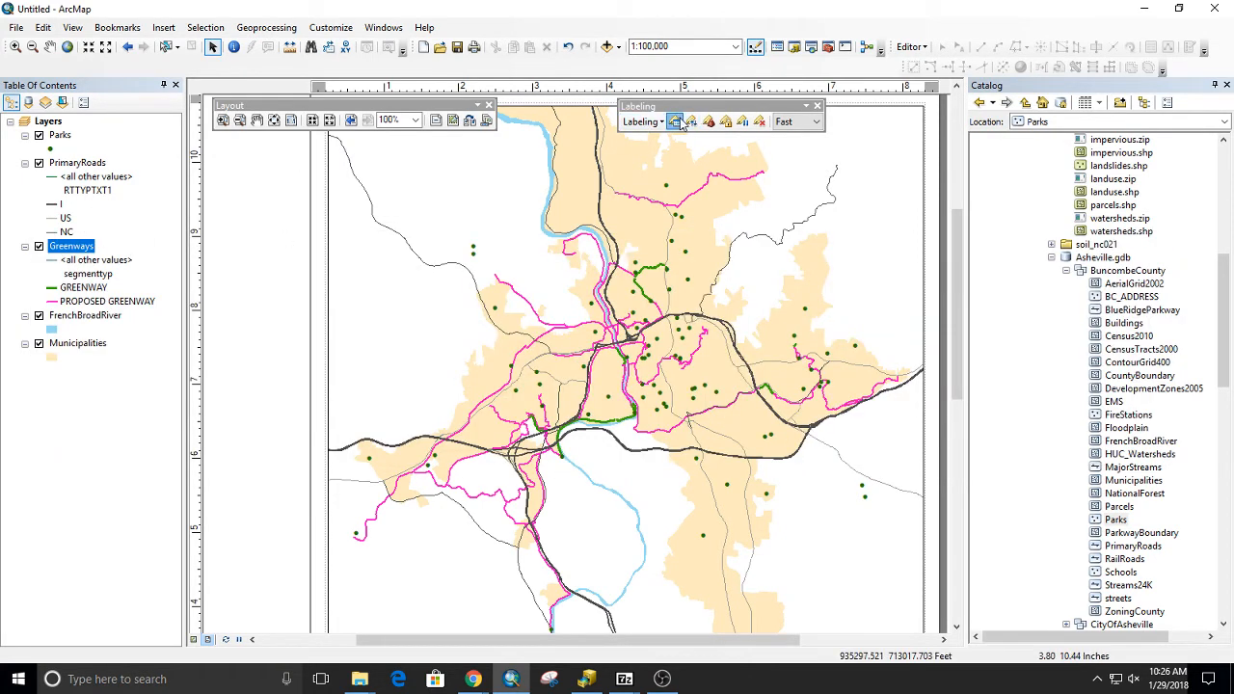
pyautogui.click(655, 231)
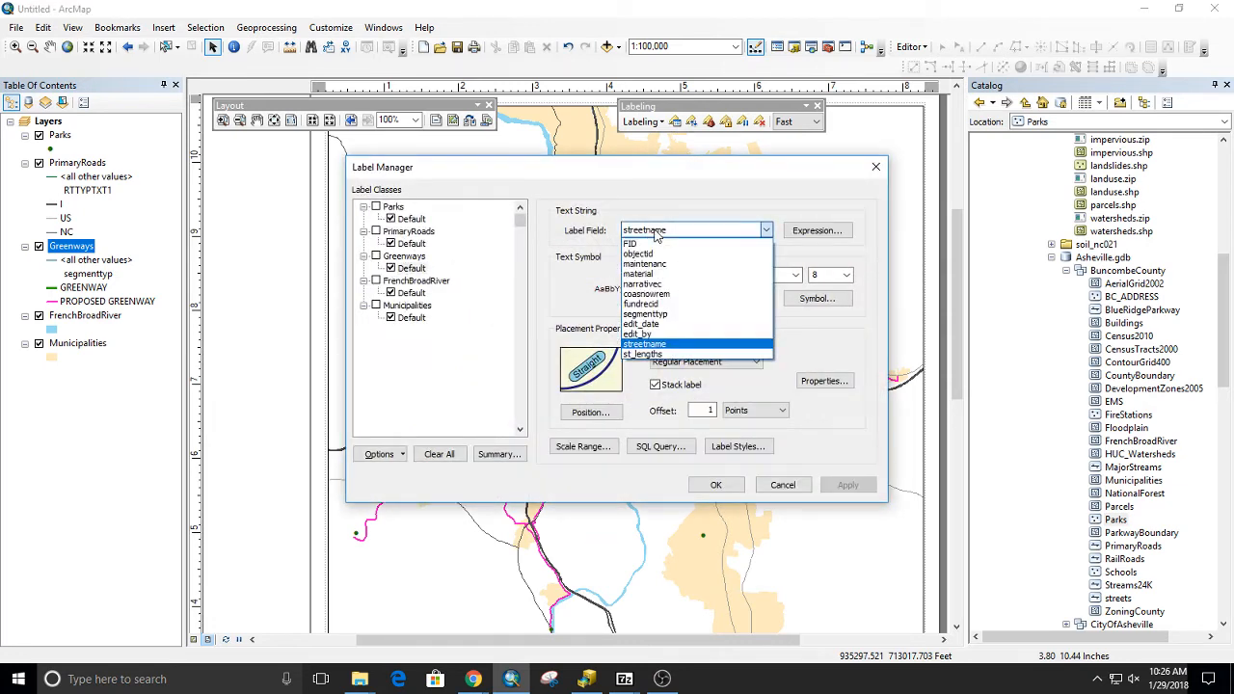
pyautogui.click(644, 285)
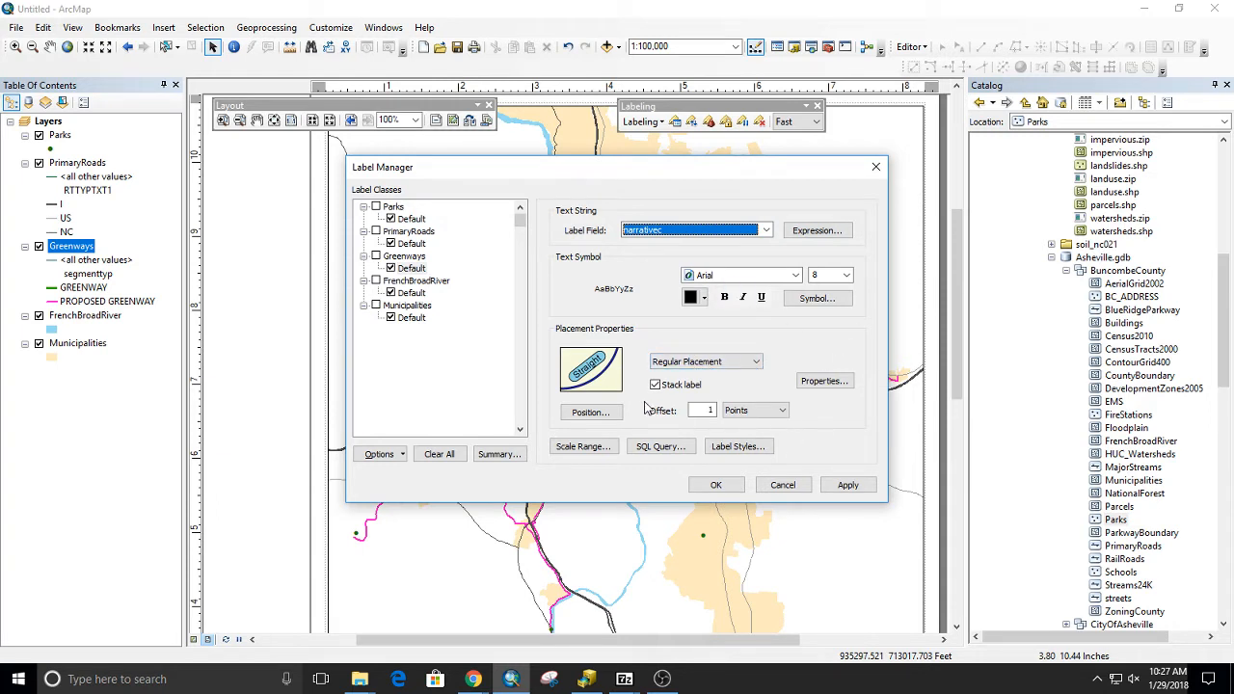
# Step: Apply Street Placement with the Offset Curved position to the Greenways labels, moving the Label Manager aside to expose the map
pyautogui.click(679, 365)
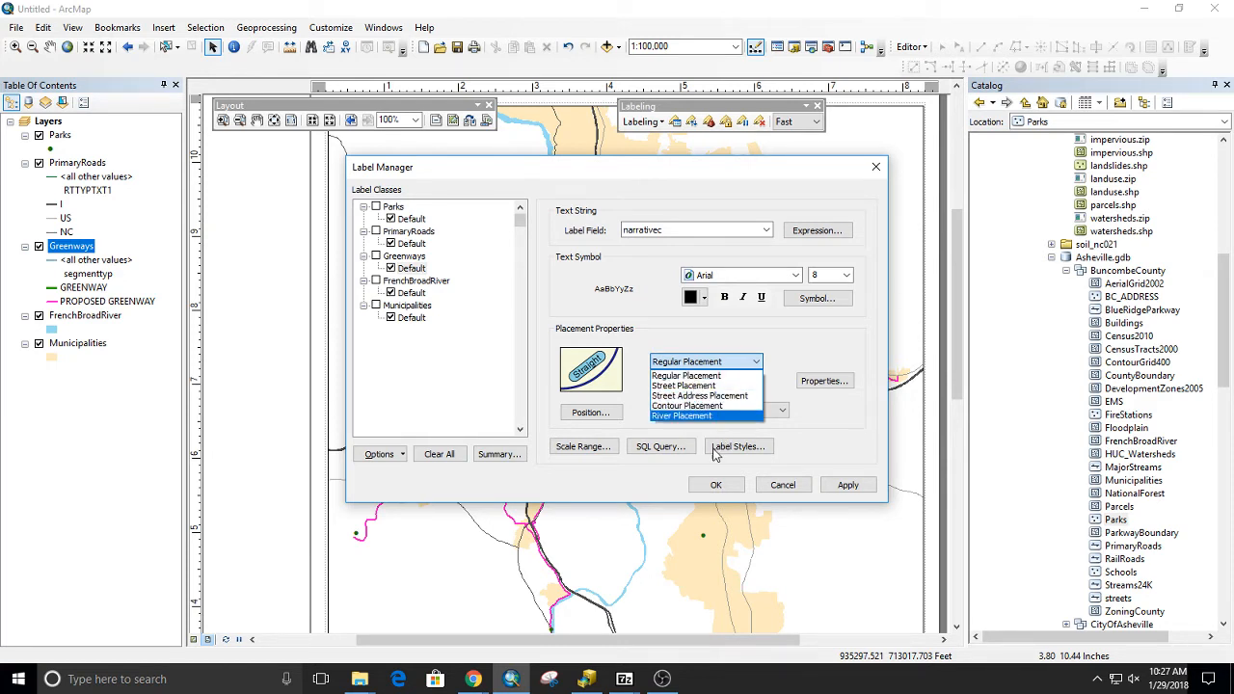
pyautogui.click(690, 387)
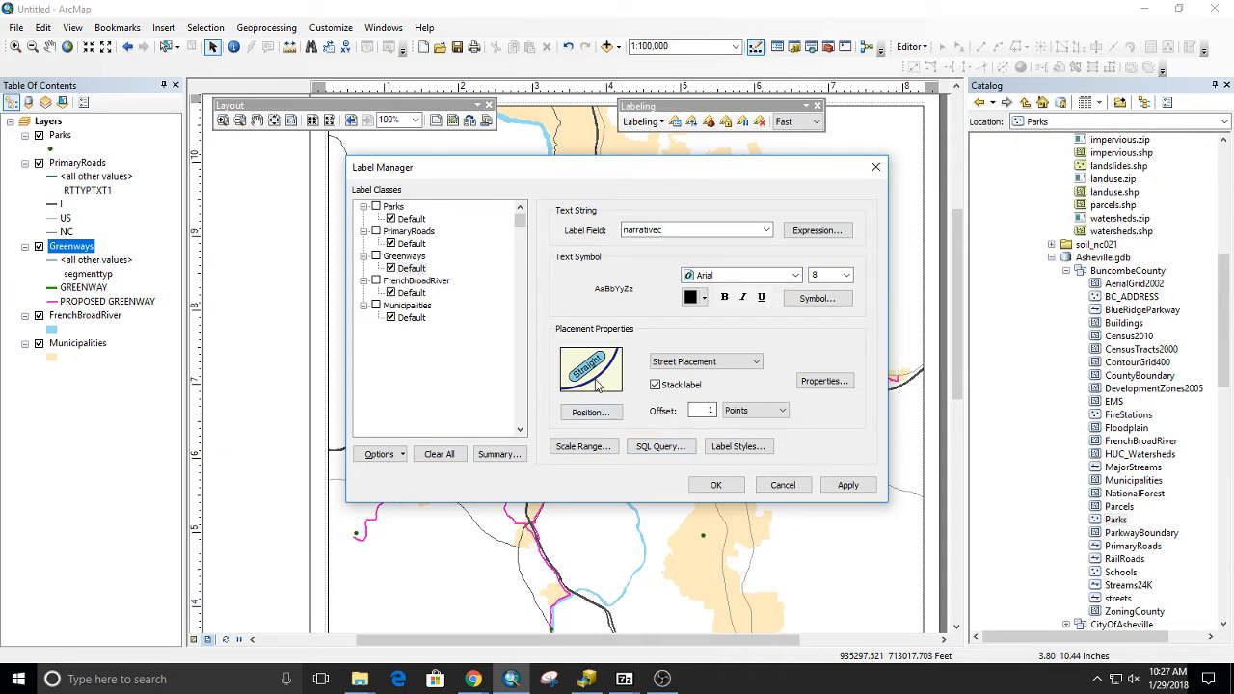
pyautogui.click(590, 411)
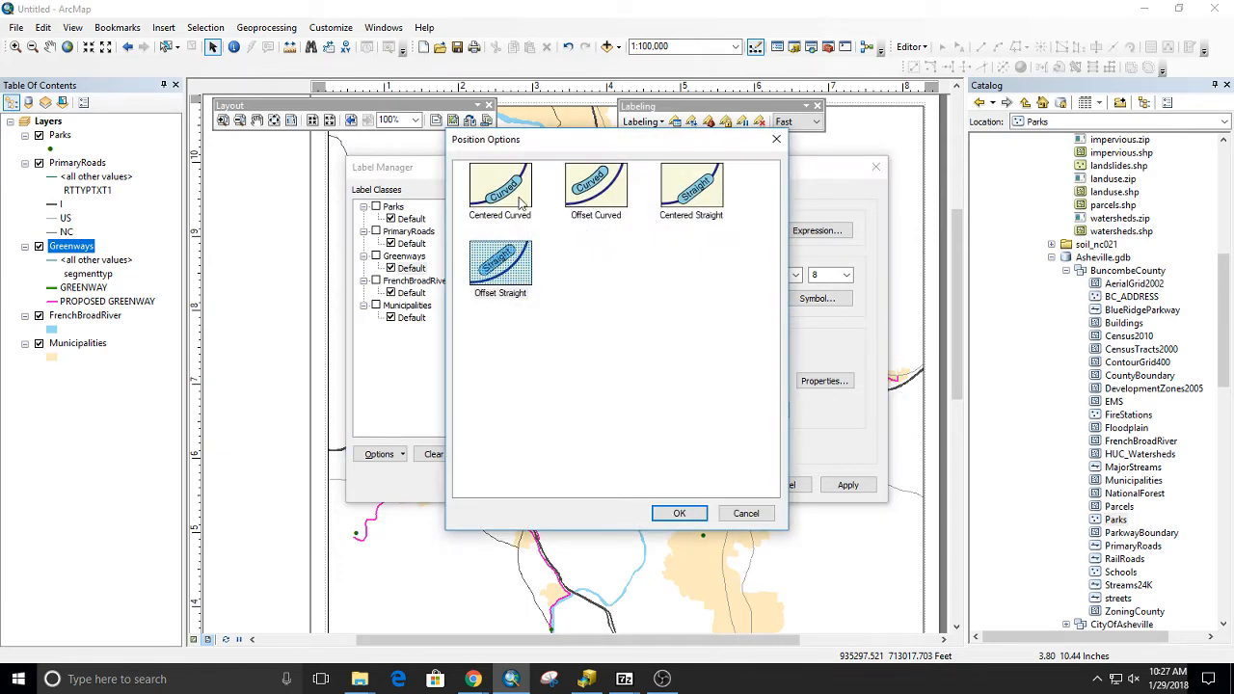
pyautogui.click(614, 194)
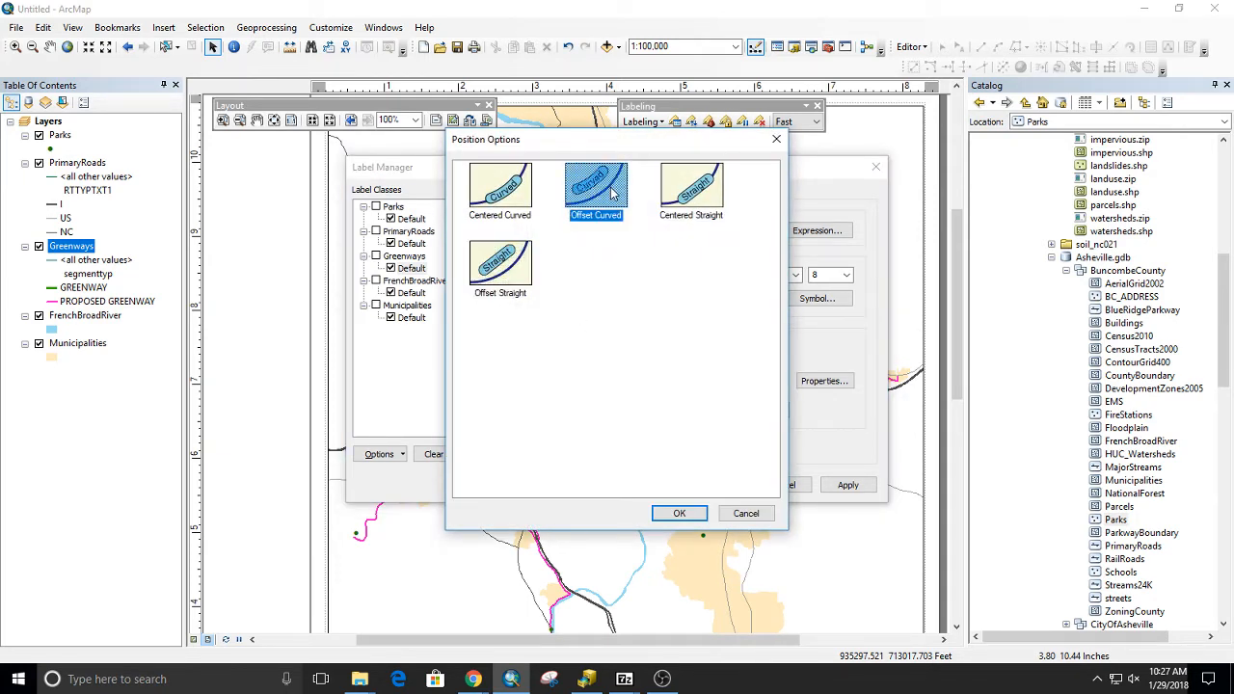
pyautogui.click(678, 513)
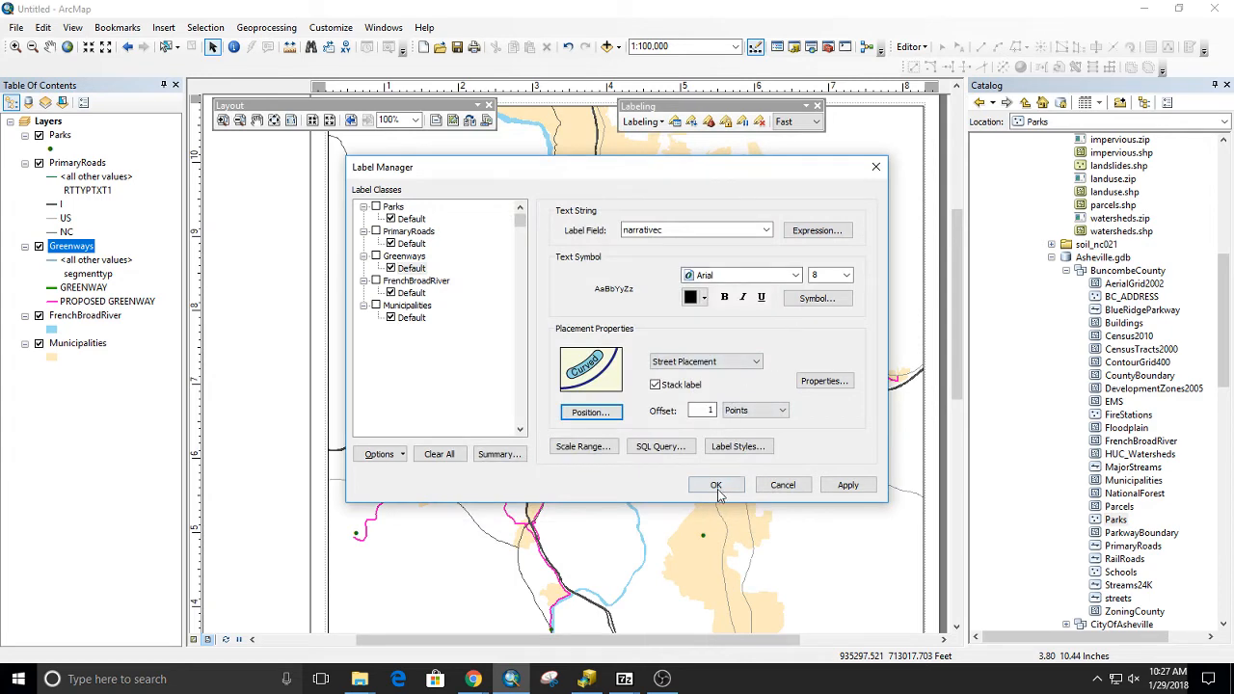
pyautogui.click(847, 484)
pyautogui.moveTo(648, 170); pyautogui.dragTo(783, 229)
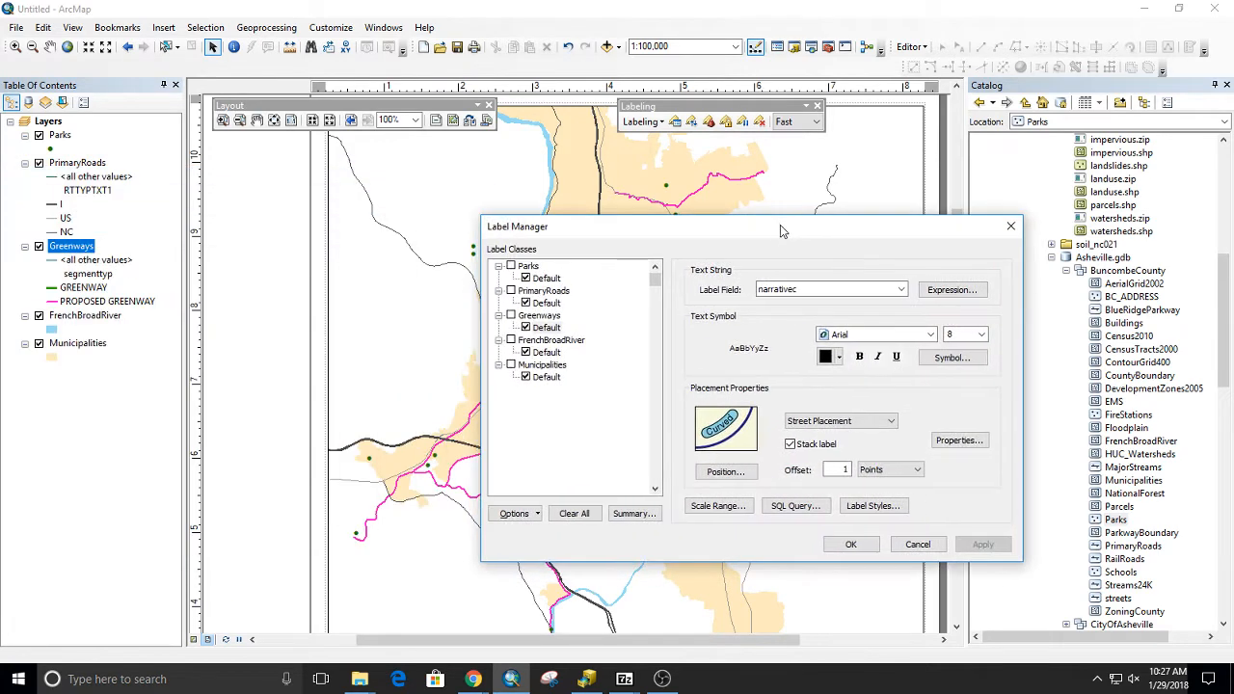
# Step: Turn on labels for the Greenways layer in the Label Manager, apply them to the map and close the manager
pyautogui.click(511, 316)
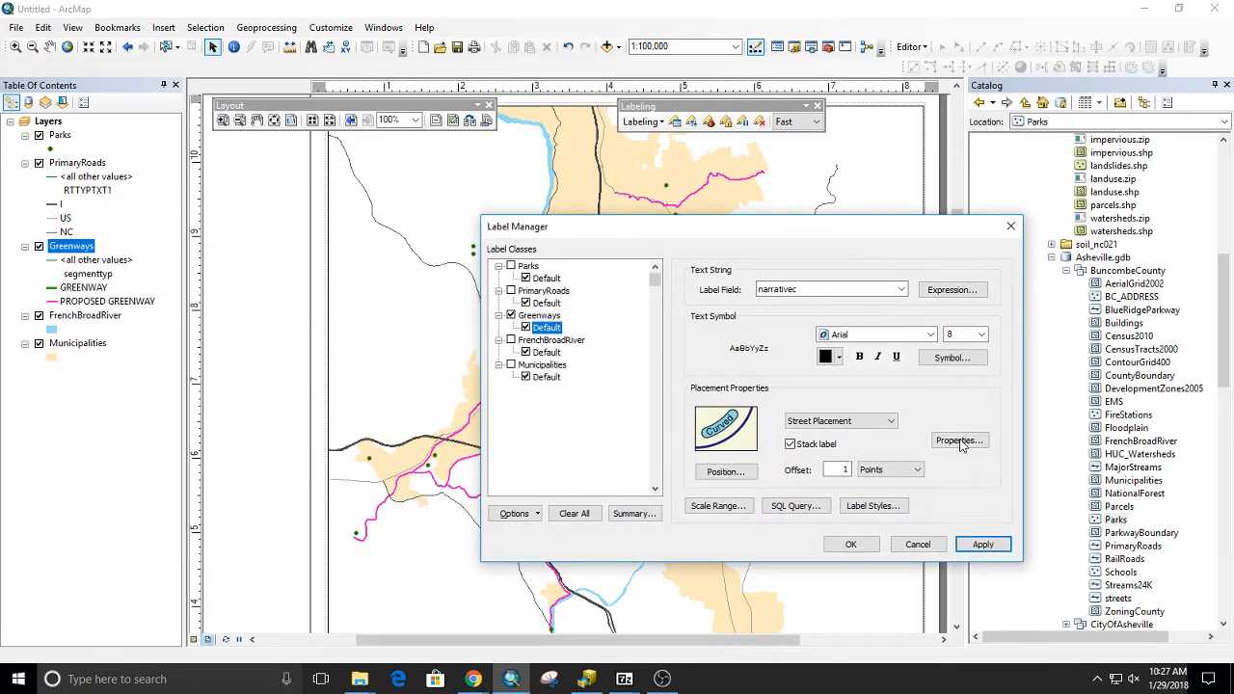
pyautogui.moveTo(801, 233); pyautogui.dragTo(424, 83)
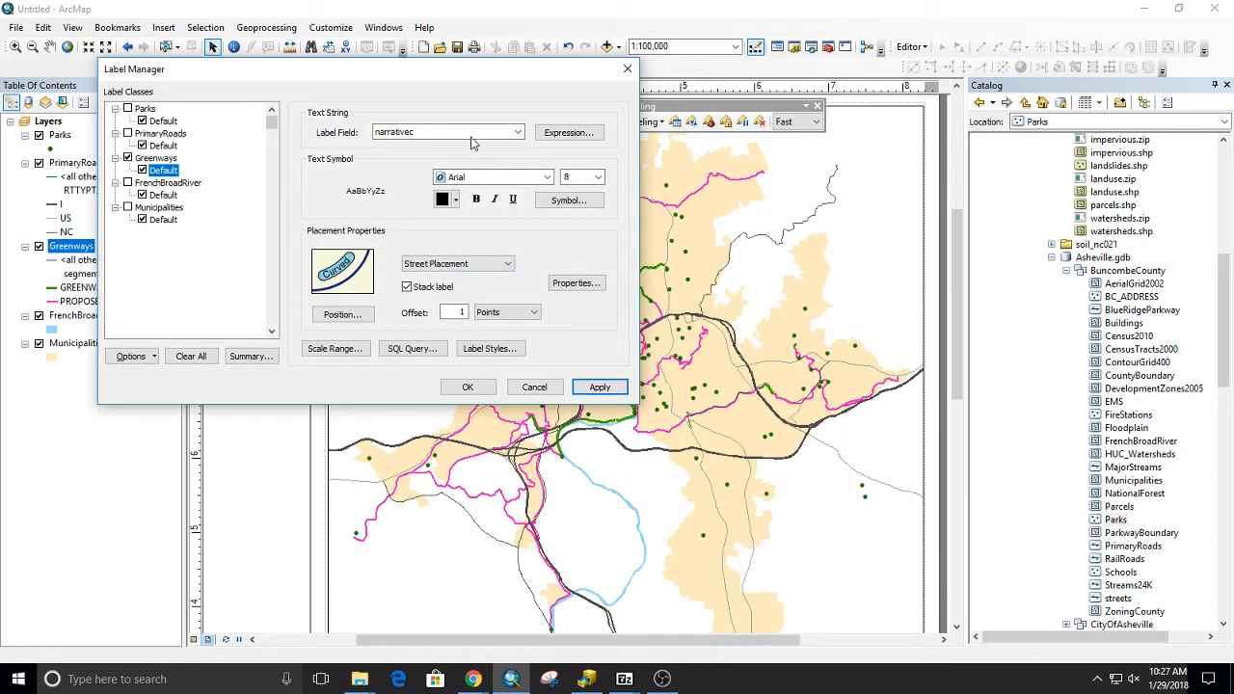
pyautogui.click(600, 385)
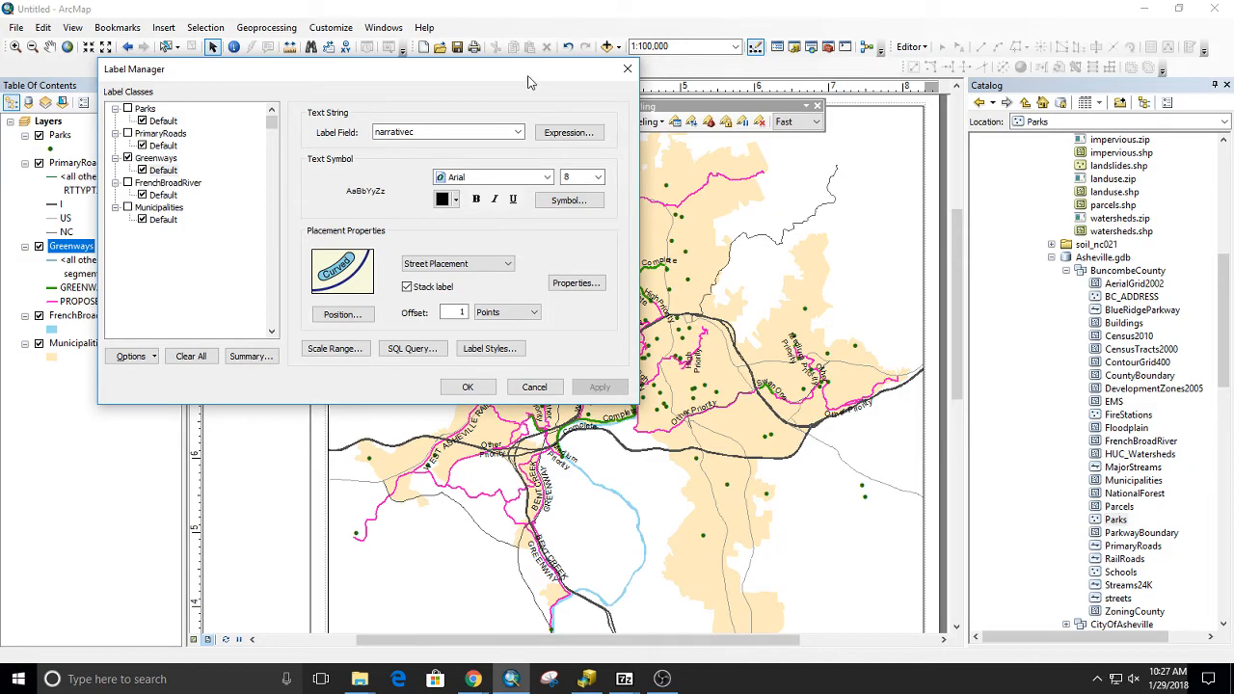
pyautogui.moveTo(527, 82); pyautogui.dragTo(1108, 167)
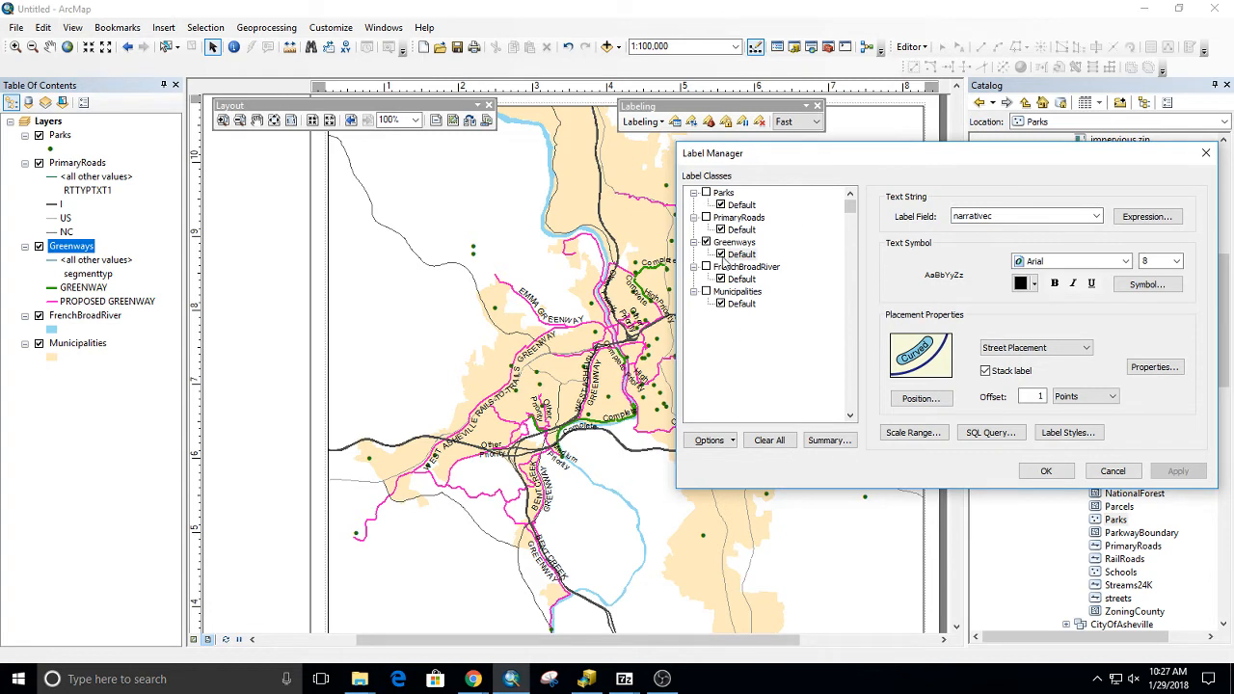
pyautogui.click(1046, 473)
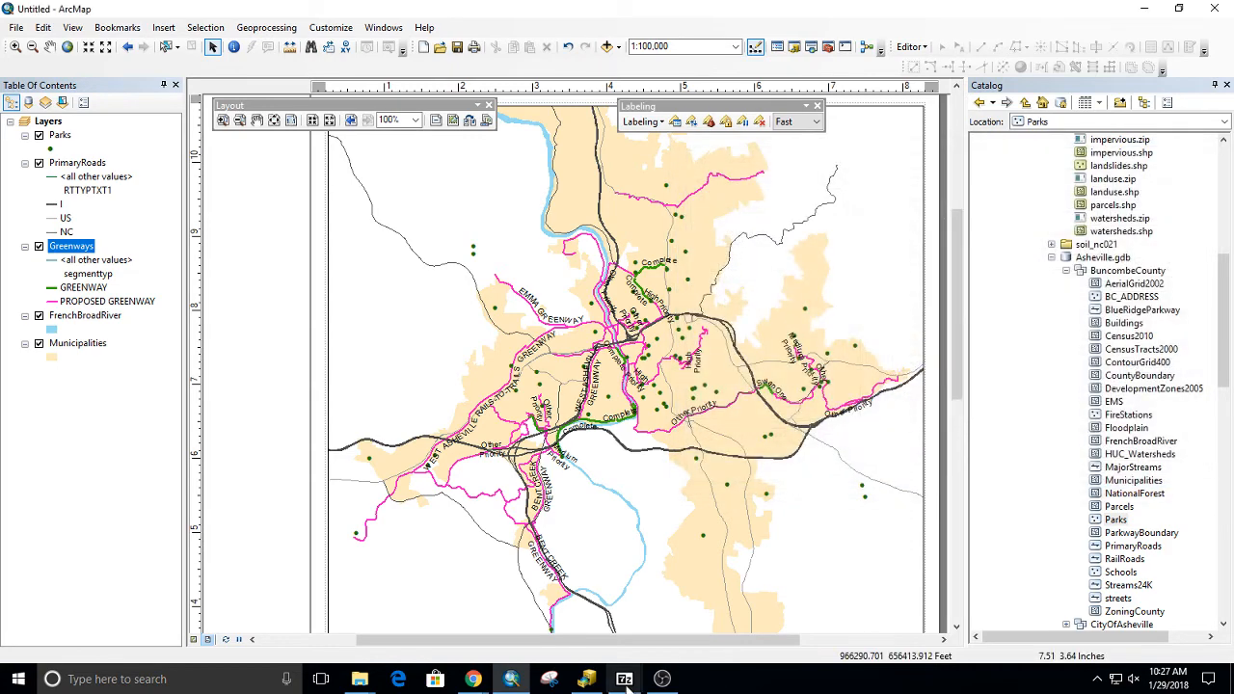
# Step: Switch to Chrome to review the "Building a GREAT Map!" checklist slide and return to ArcMap
pyautogui.moveTo(474, 678)
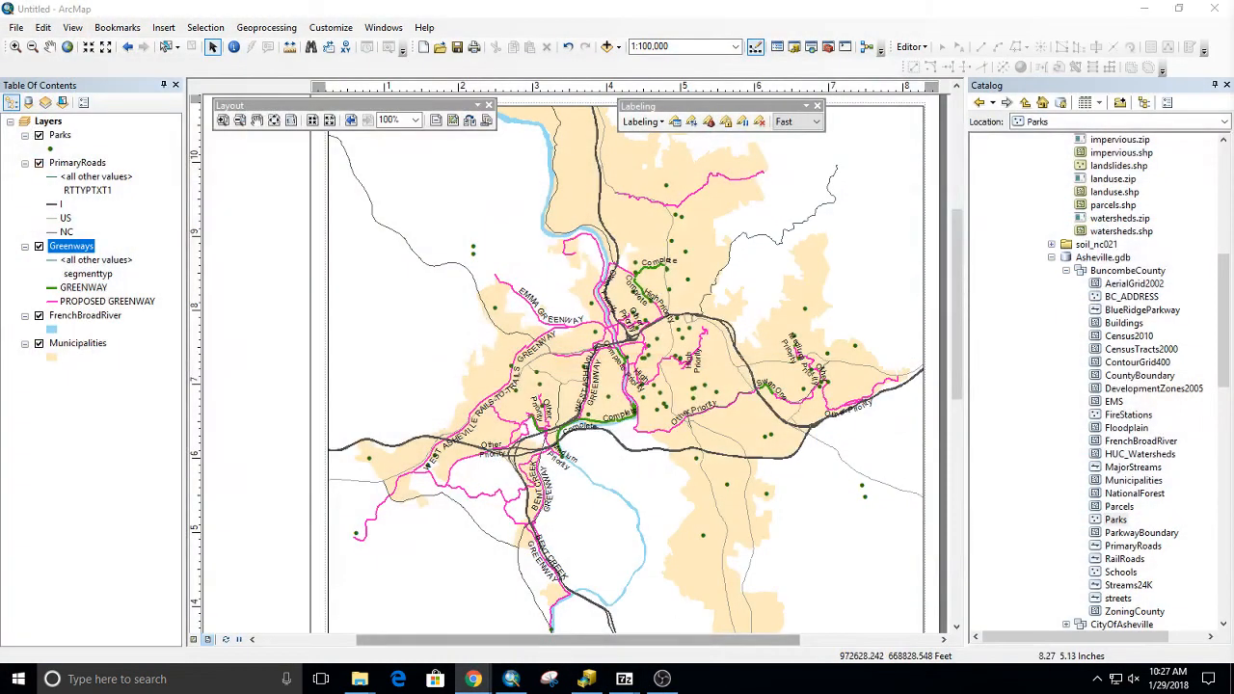
pyautogui.moveTo(1233, 39); pyautogui.dragTo(520, 0)
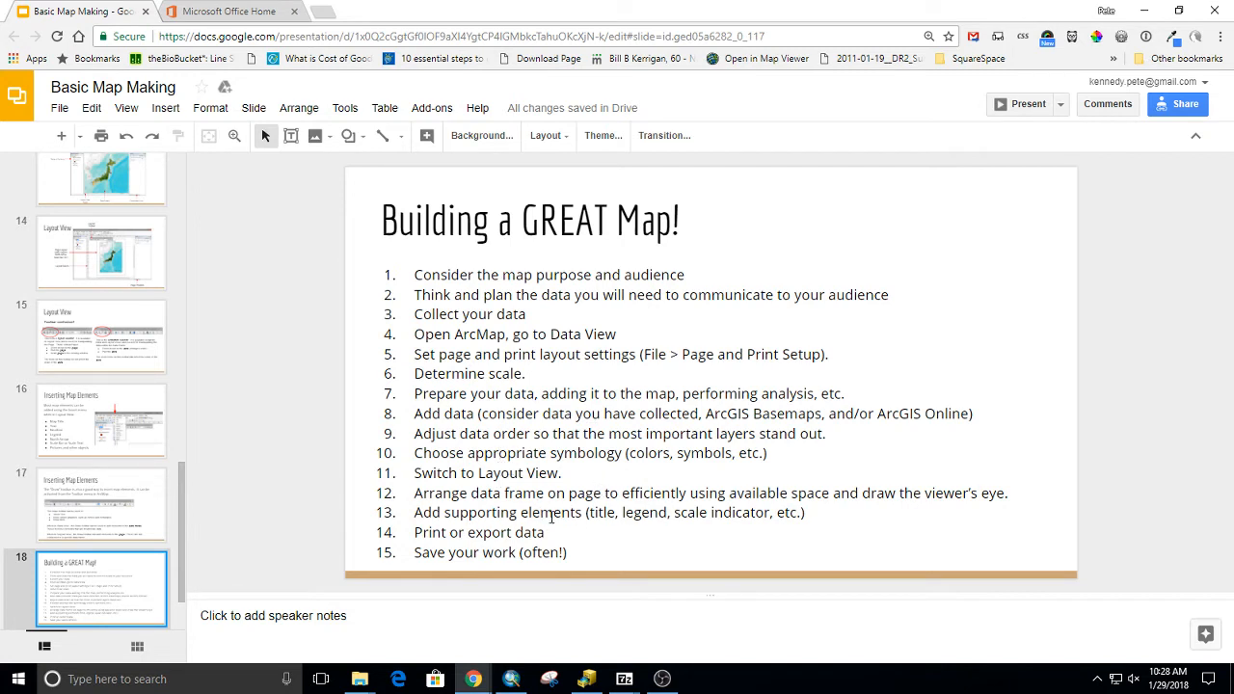
pyautogui.click(1144, 11)
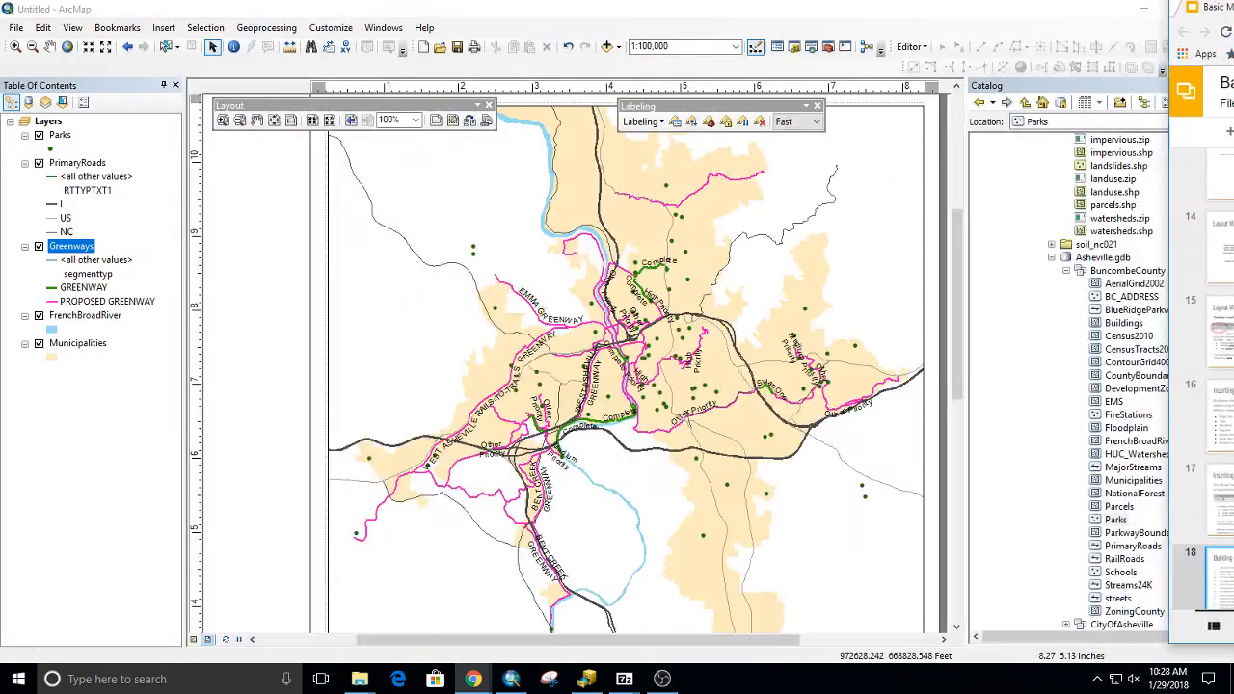
# Step: Insert inches-to-miles scale text and place it in the empty lower-left area of the map page
pyautogui.scroll(-2, 837, 383)
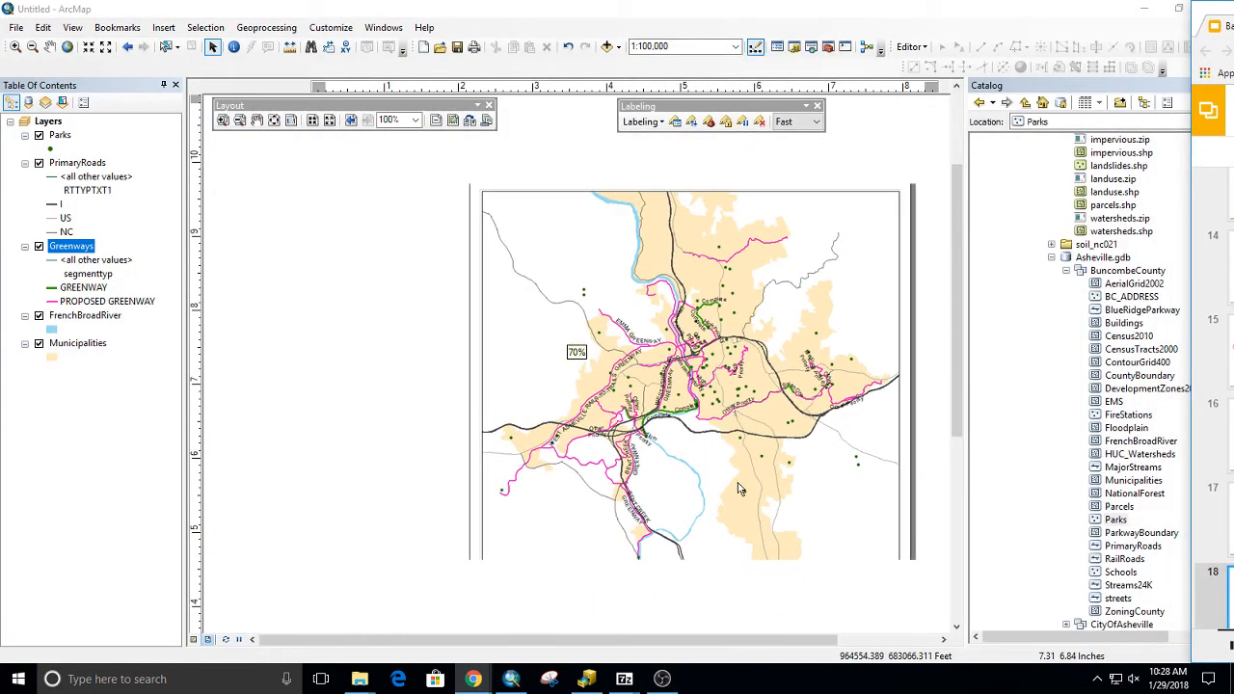
pyautogui.middleClick(685, 317)
pyautogui.moveTo(667, 390); pyautogui.dragTo(680, 234)
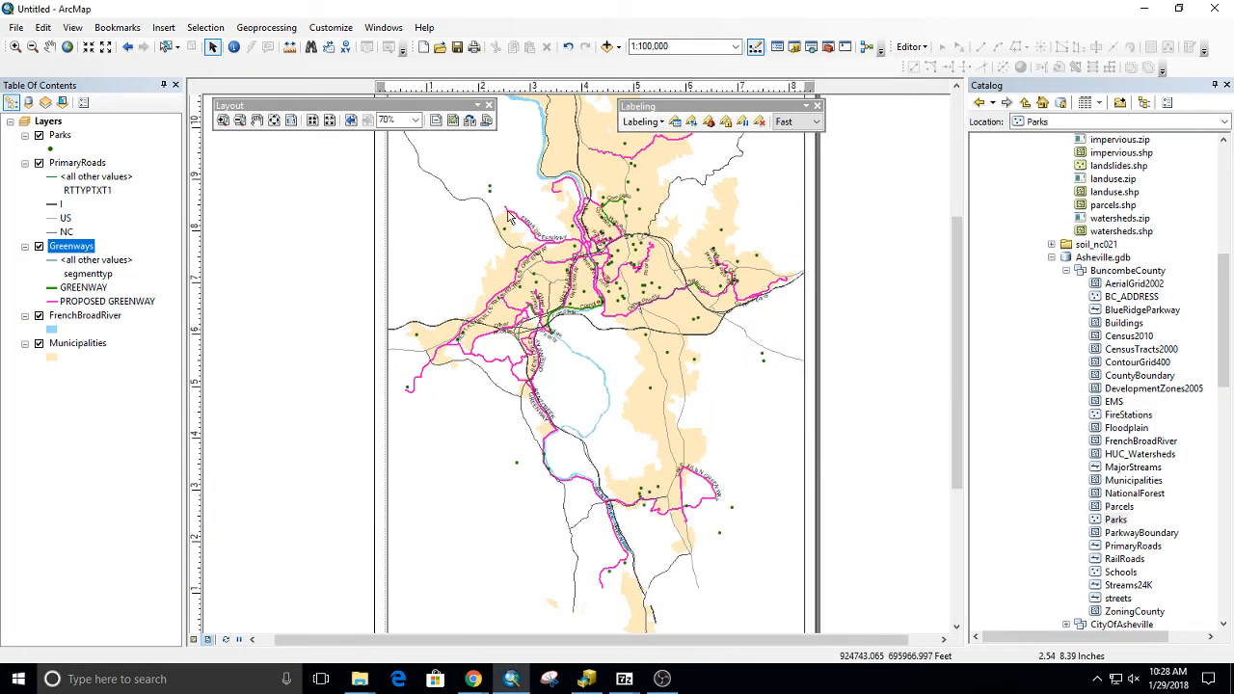
pyautogui.scroll(-1, 538, 253)
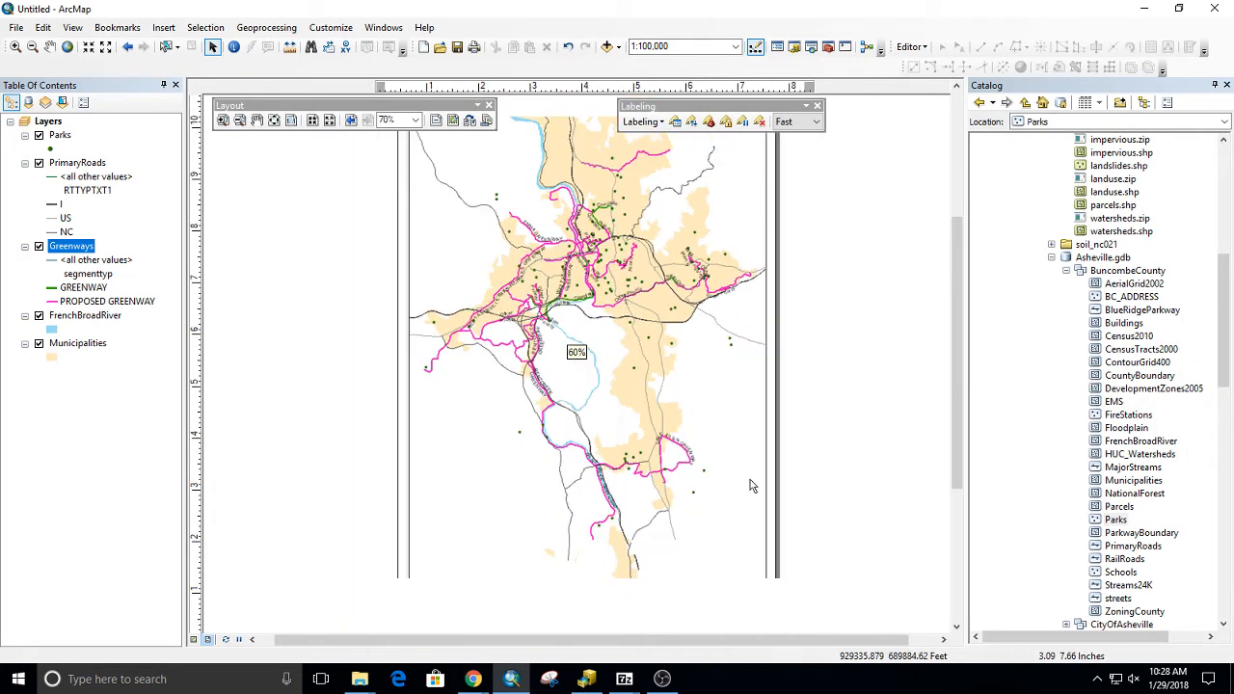
pyautogui.moveTo(639, 400); pyautogui.dragTo(642, 426)
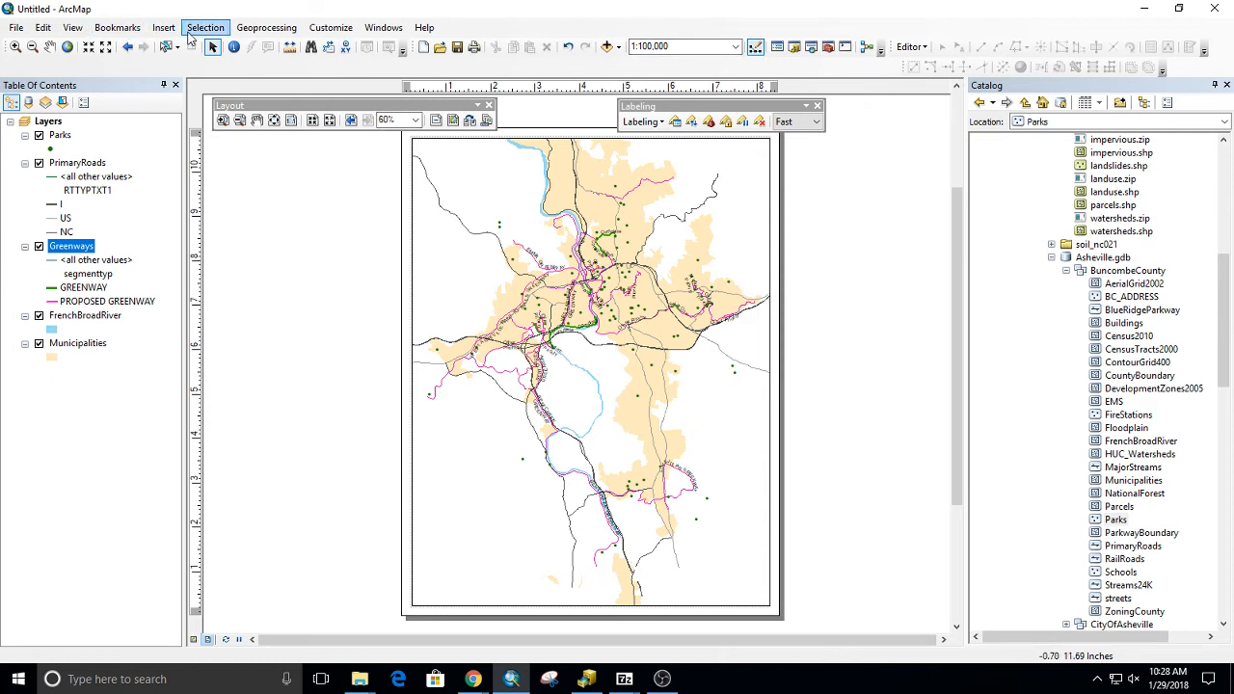
pyautogui.click(164, 27)
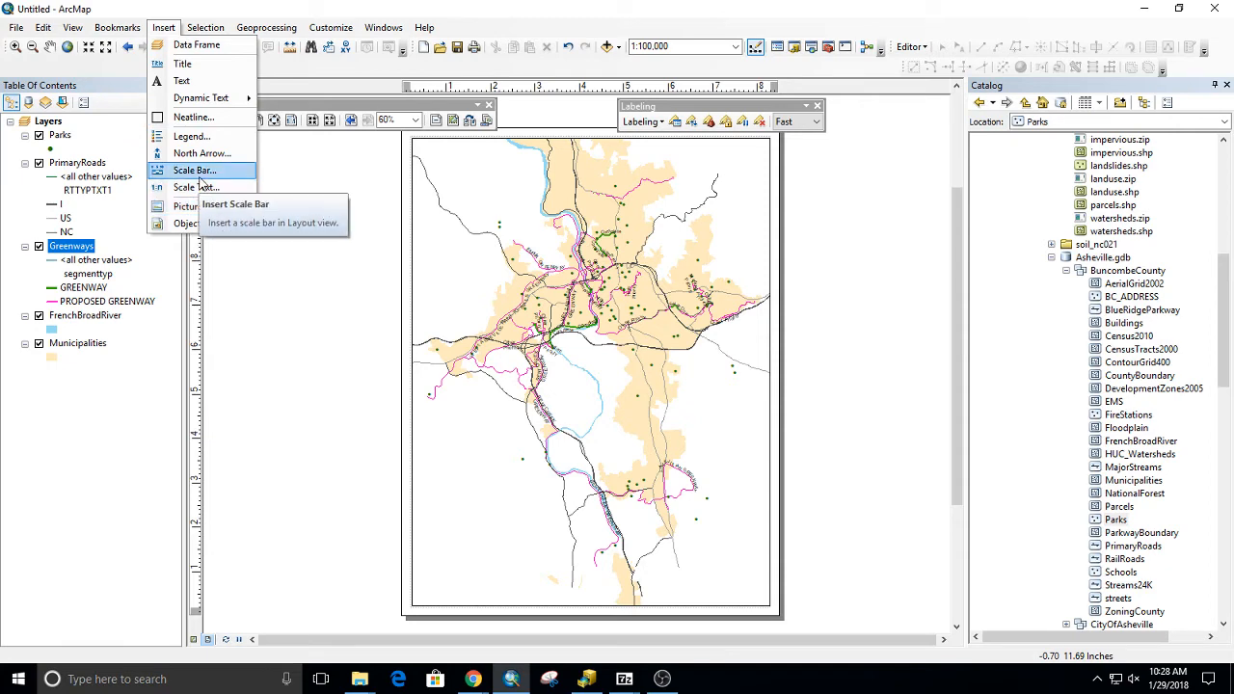
pyautogui.click(198, 187)
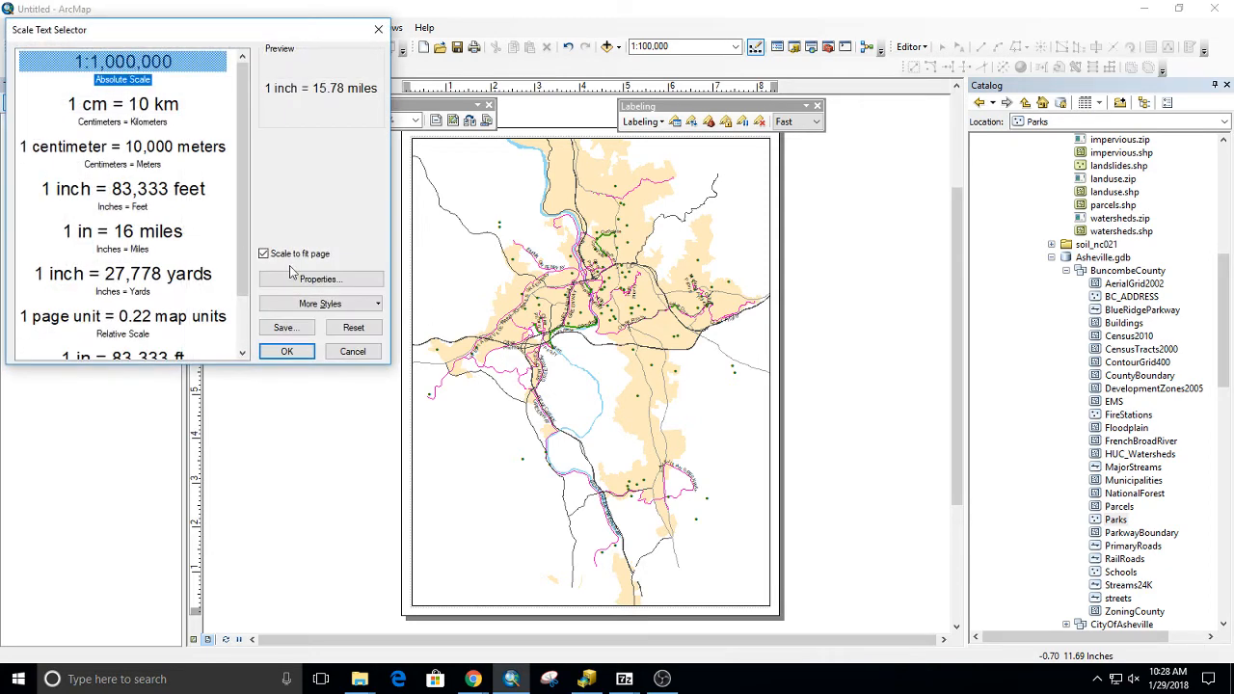
pyautogui.click(306, 353)
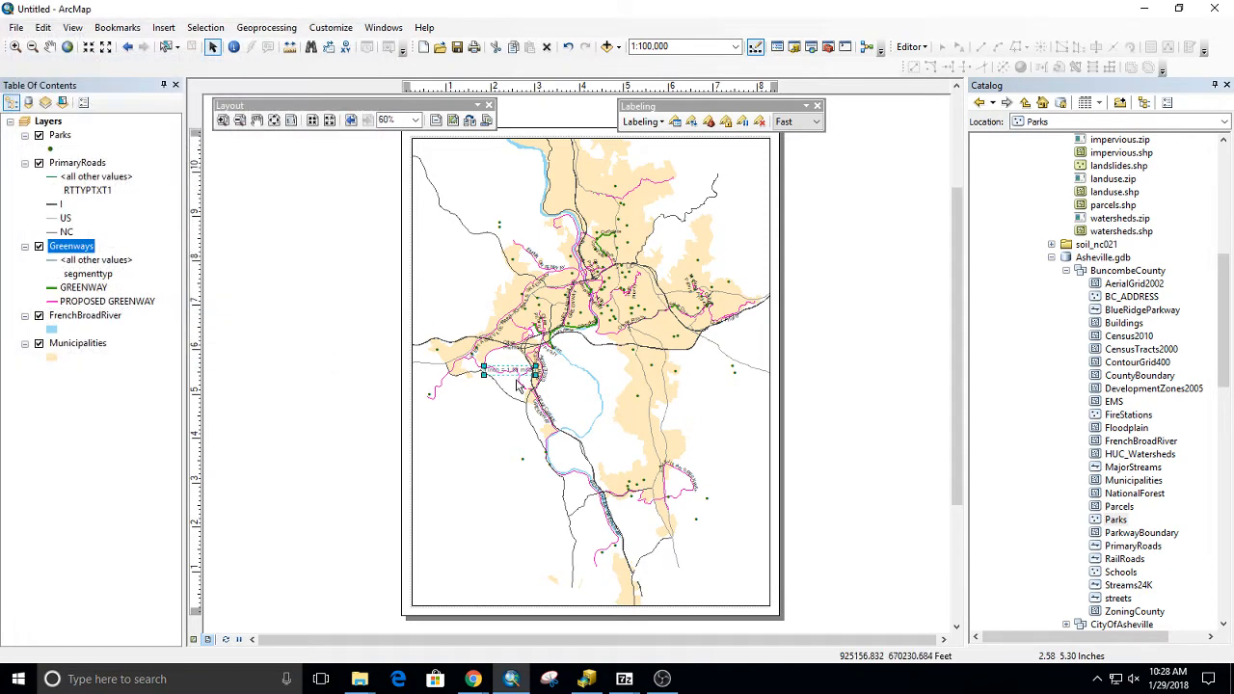
pyautogui.moveTo(512, 374); pyautogui.dragTo(471, 505)
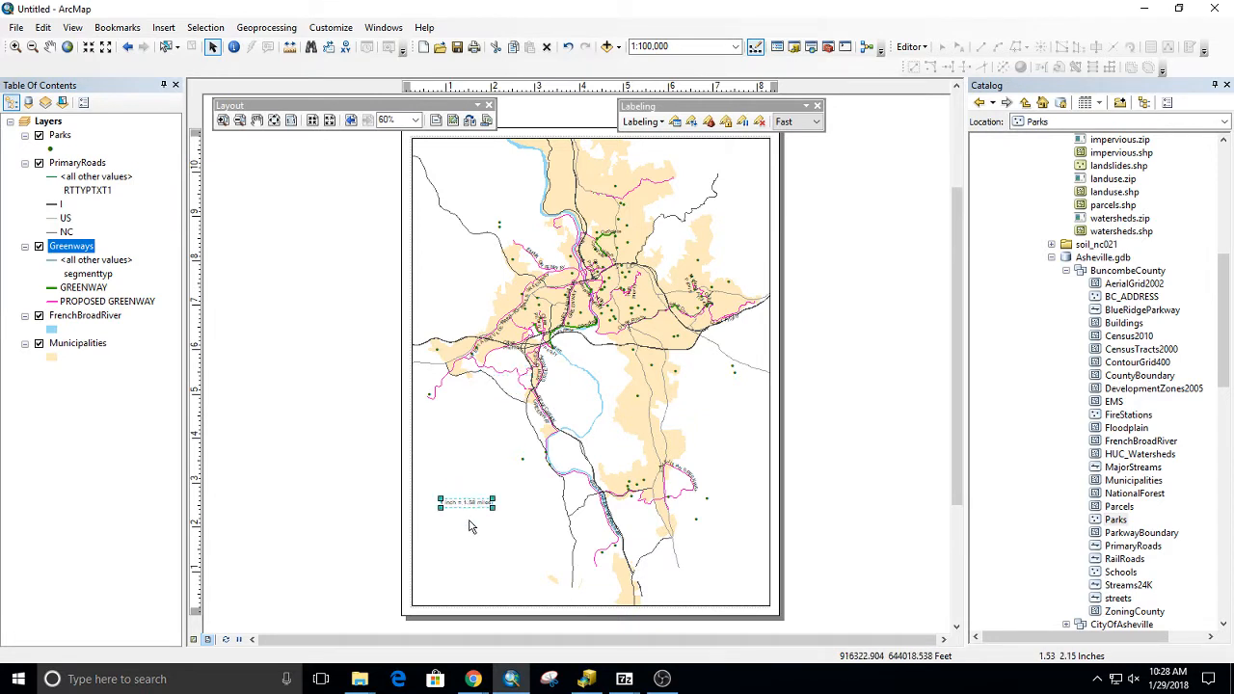
pyautogui.click(449, 546)
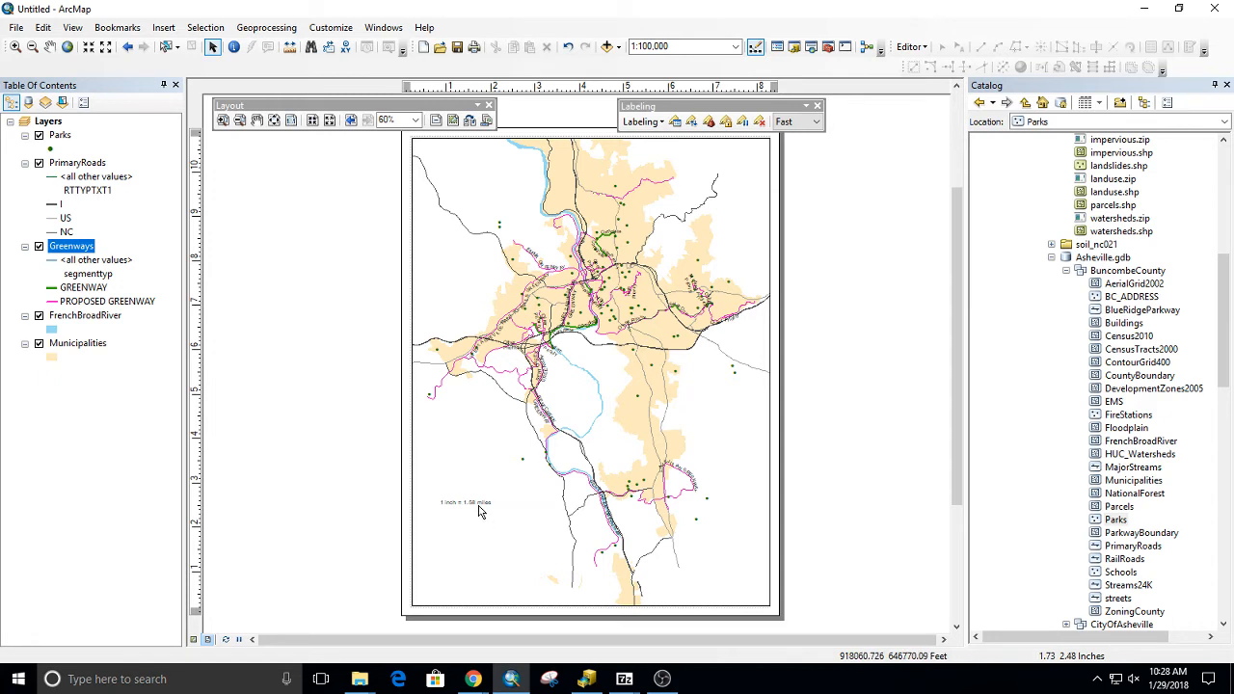
pyautogui.click(478, 505)
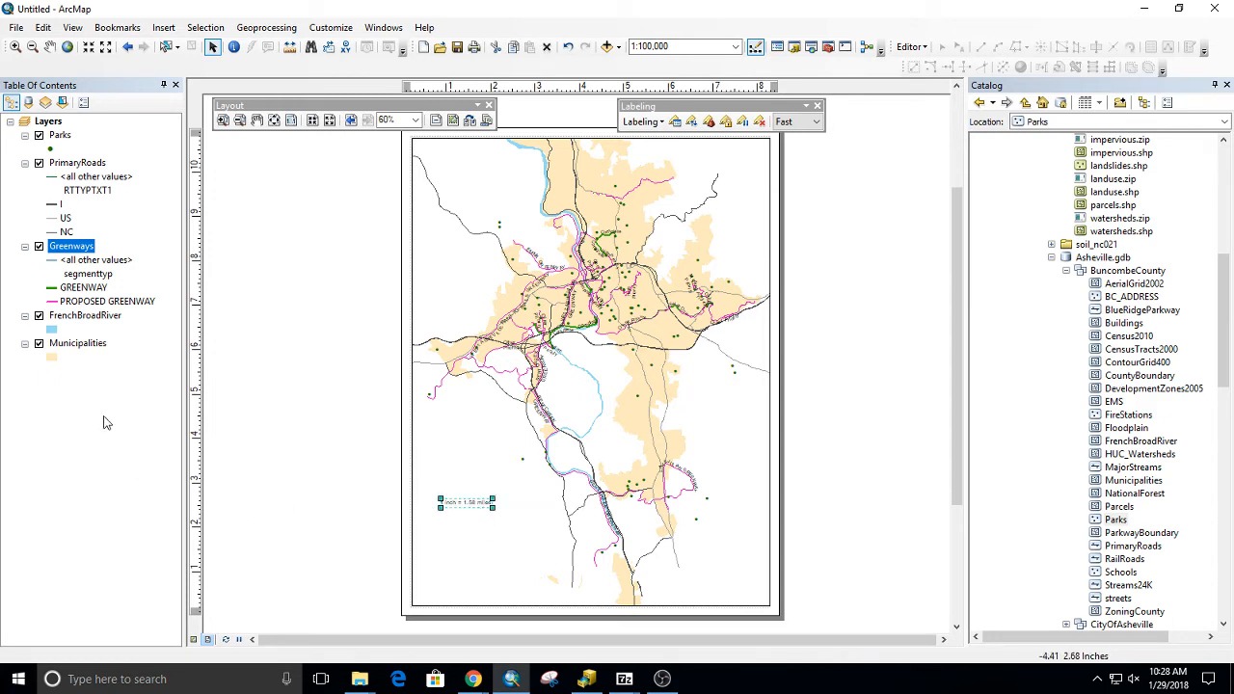
pyautogui.click(389, 530)
# Step: Insert an Absolute Scale text in the page's lower-left area and move the inches-to-miles text directly beneath it
pyautogui.click(163, 27)
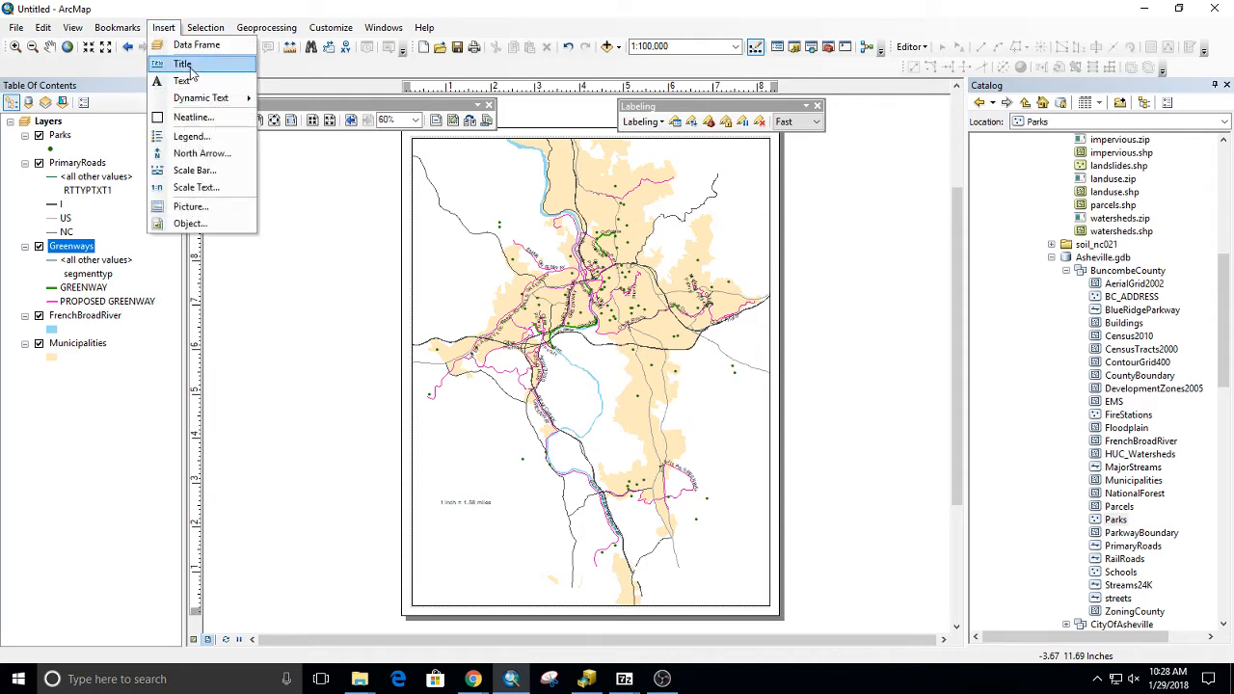
pyautogui.click(197, 187)
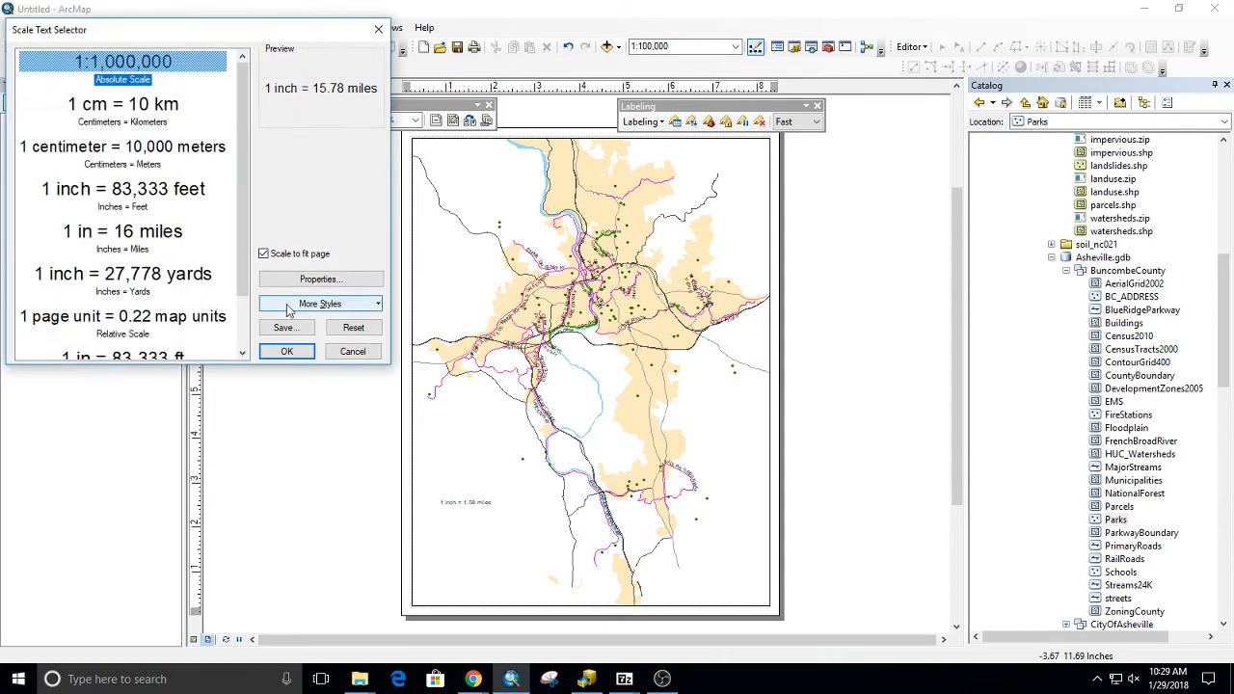
pyautogui.click(132, 76)
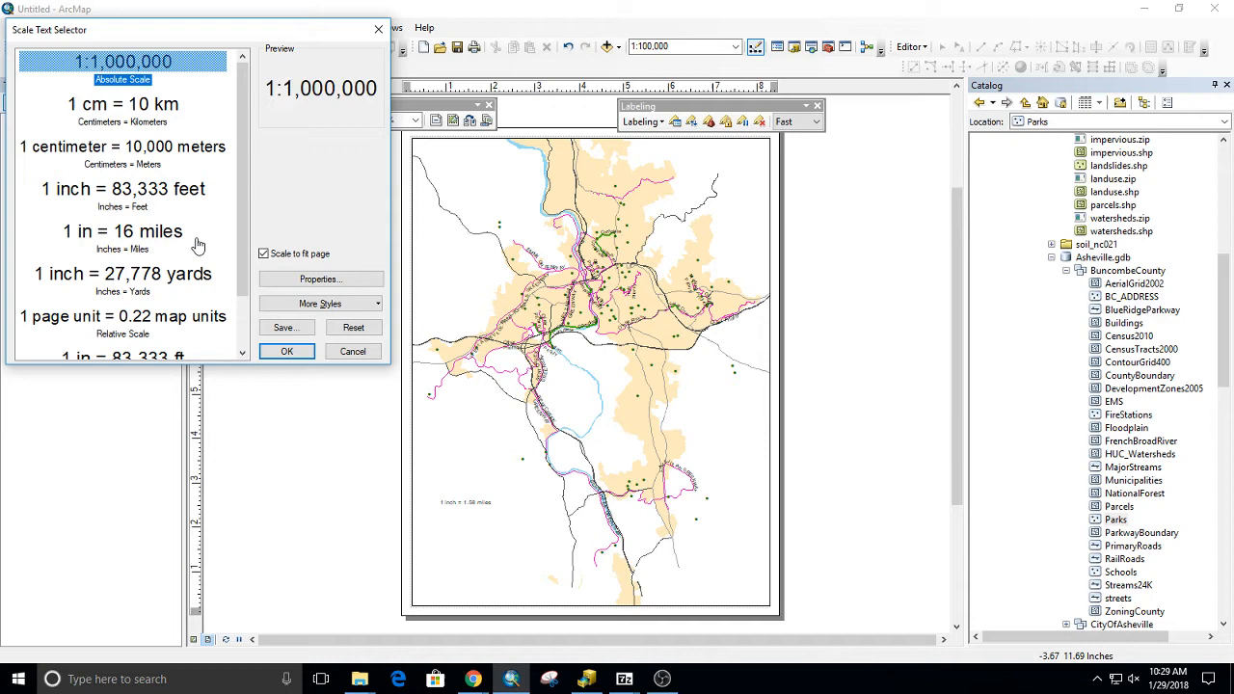
pyautogui.click(286, 350)
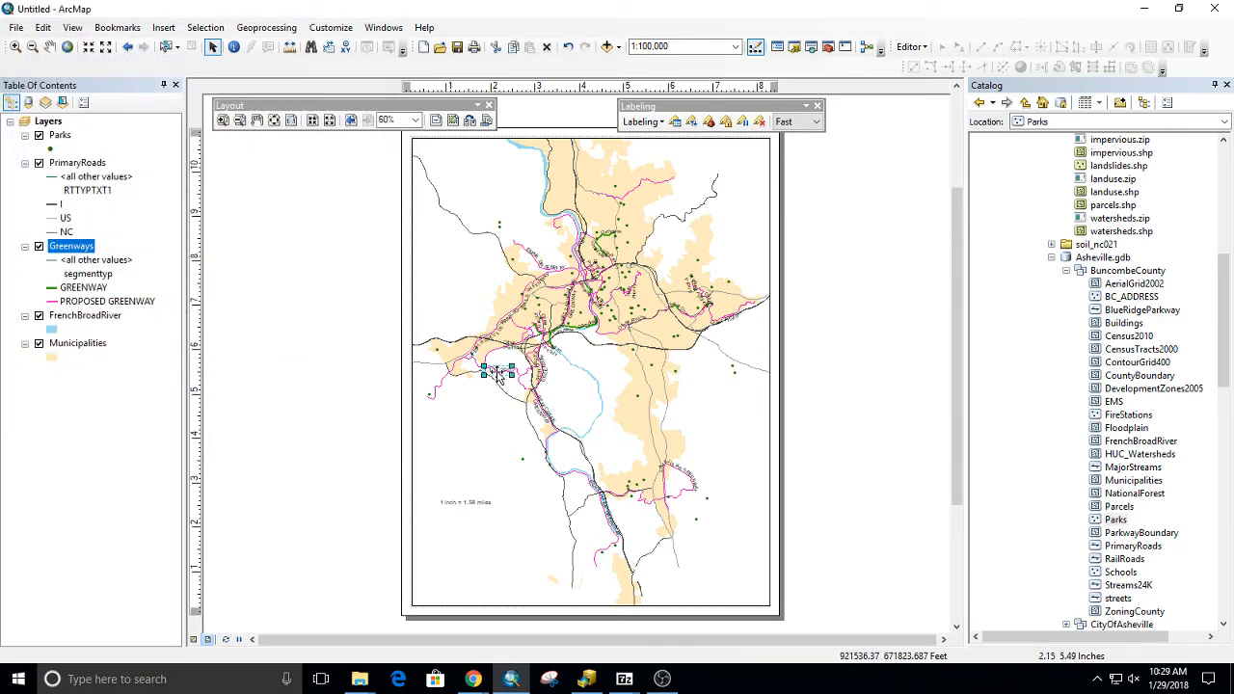
pyautogui.moveTo(499, 376); pyautogui.dragTo(468, 520)
pyautogui.click(453, 593)
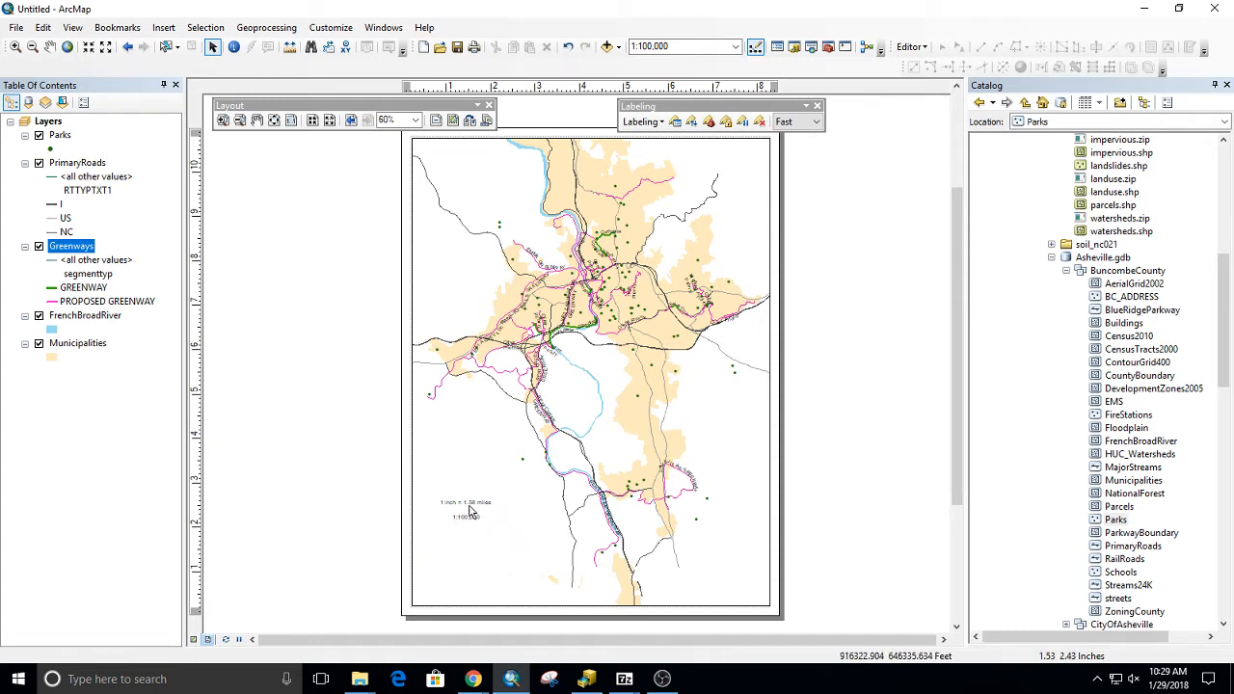
pyautogui.moveTo(470, 511); pyautogui.dragTo(470, 533)
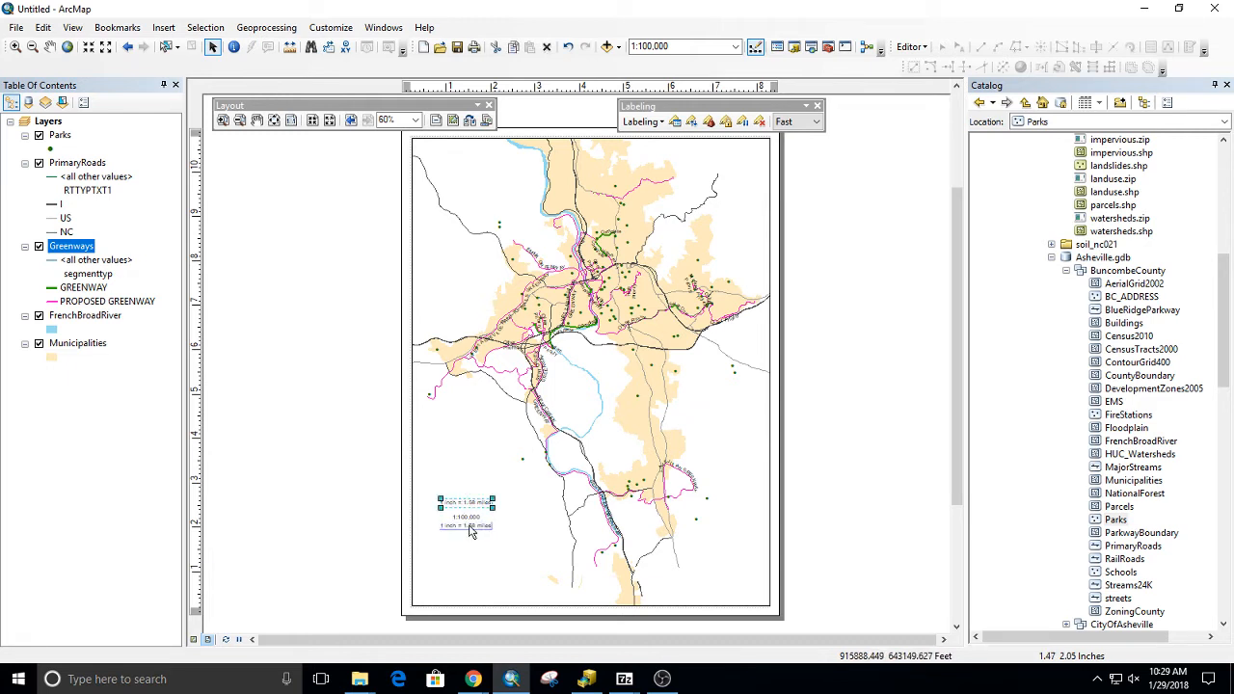
# Step: Insert a Stepped Scale Line scale bar and place it just below the two scale texts
pyautogui.click(161, 27)
pyautogui.click(193, 168)
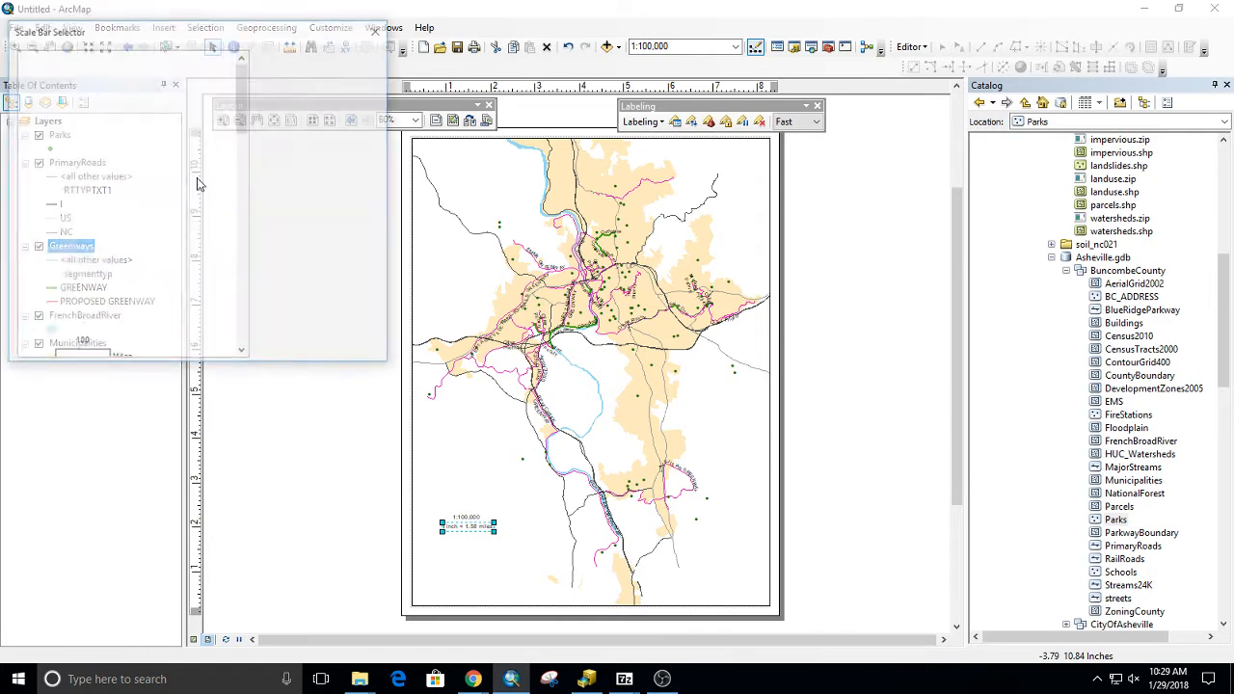
pyautogui.click(104, 212)
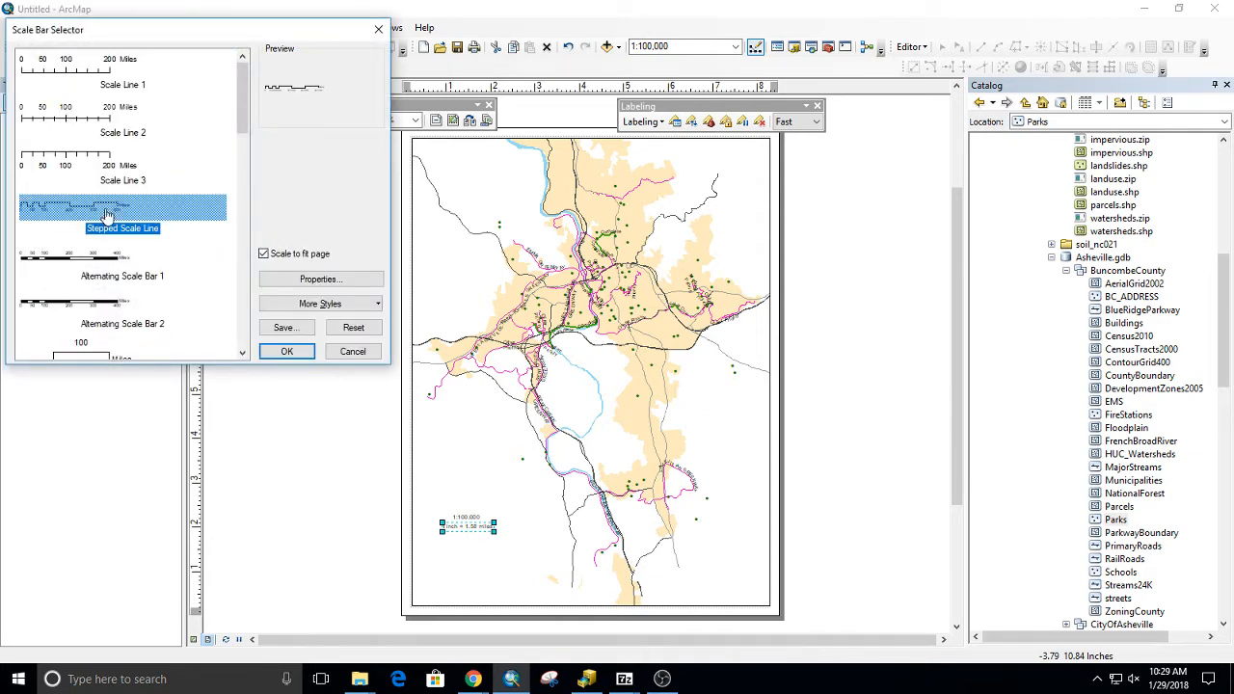
pyautogui.click(287, 352)
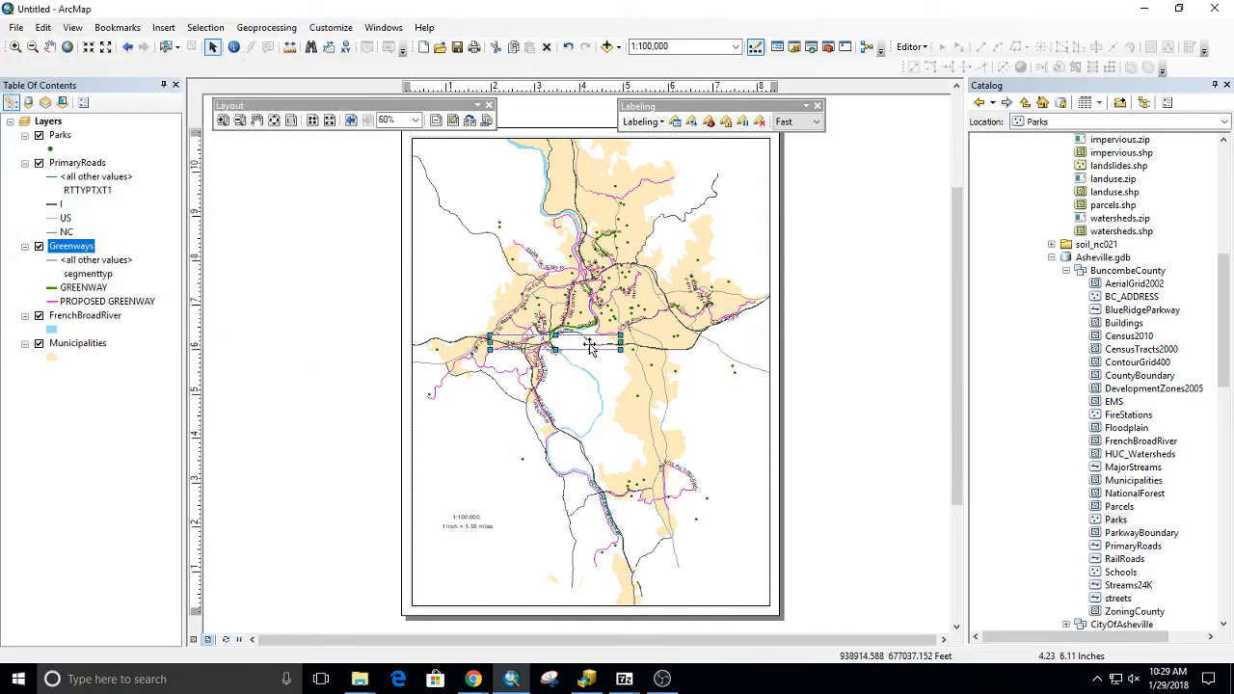
pyautogui.moveTo(590, 347); pyautogui.dragTo(488, 550)
pyautogui.click(477, 570)
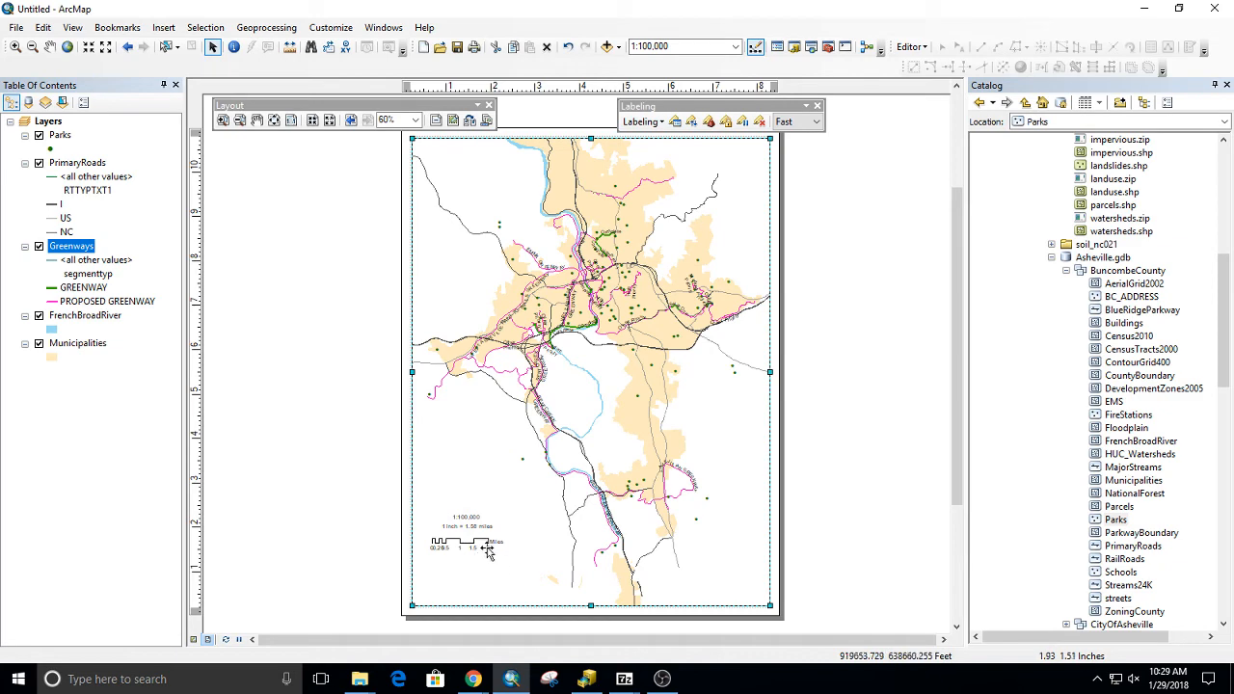
# Step: Widen the scale bar to span 3 miles and shift it slightly to align under the scale texts
pyautogui.click(473, 549)
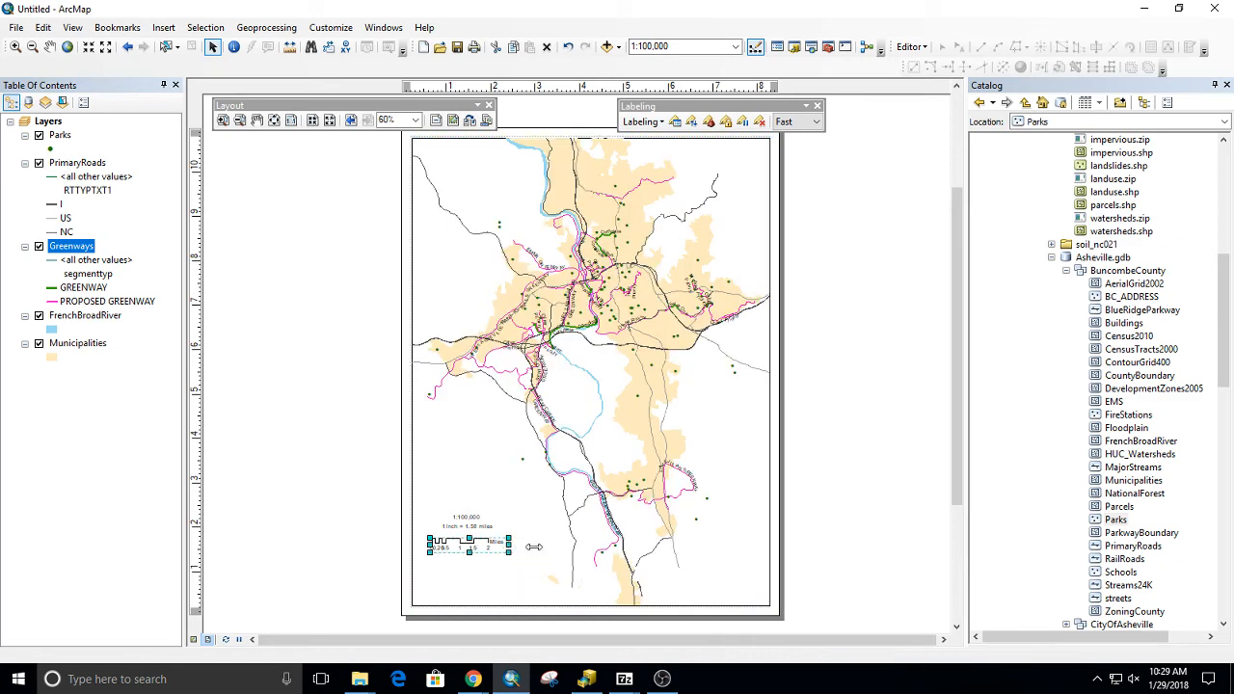
pyautogui.click(387, 542)
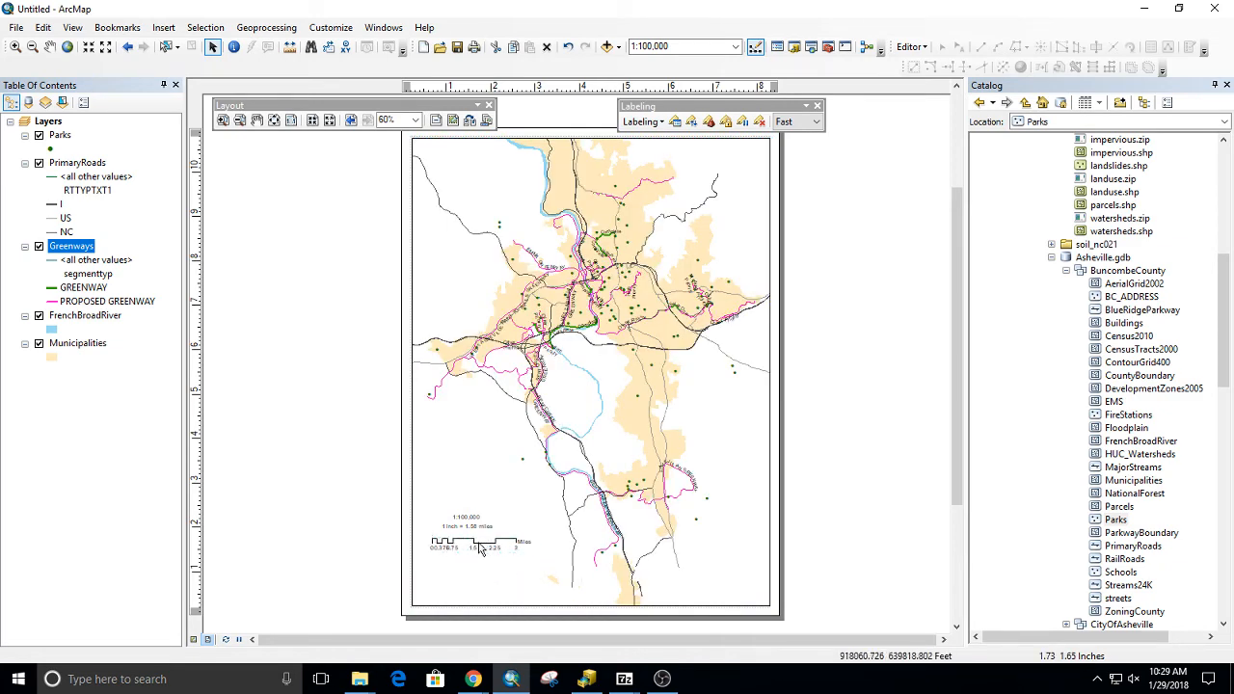
pyautogui.click(480, 549)
pyautogui.click(392, 560)
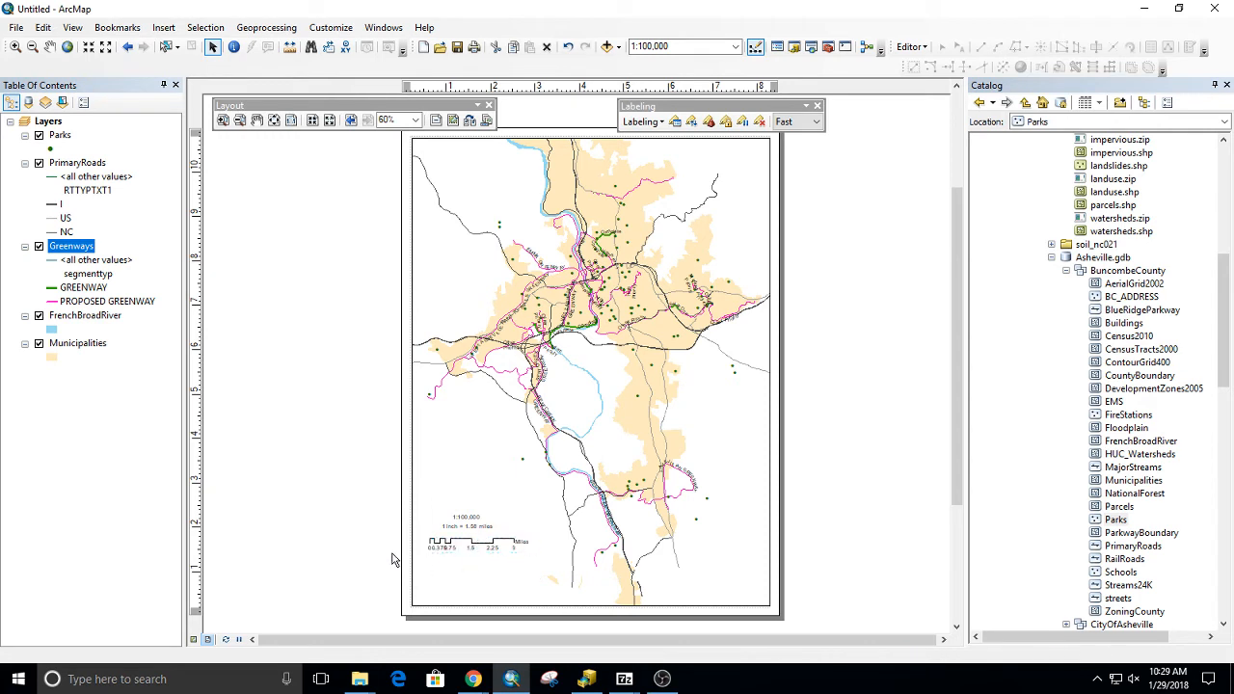
# Step: Select both scale texts and the scale bar together and move them to the map page's lower-right corner
pyautogui.click(464, 521)
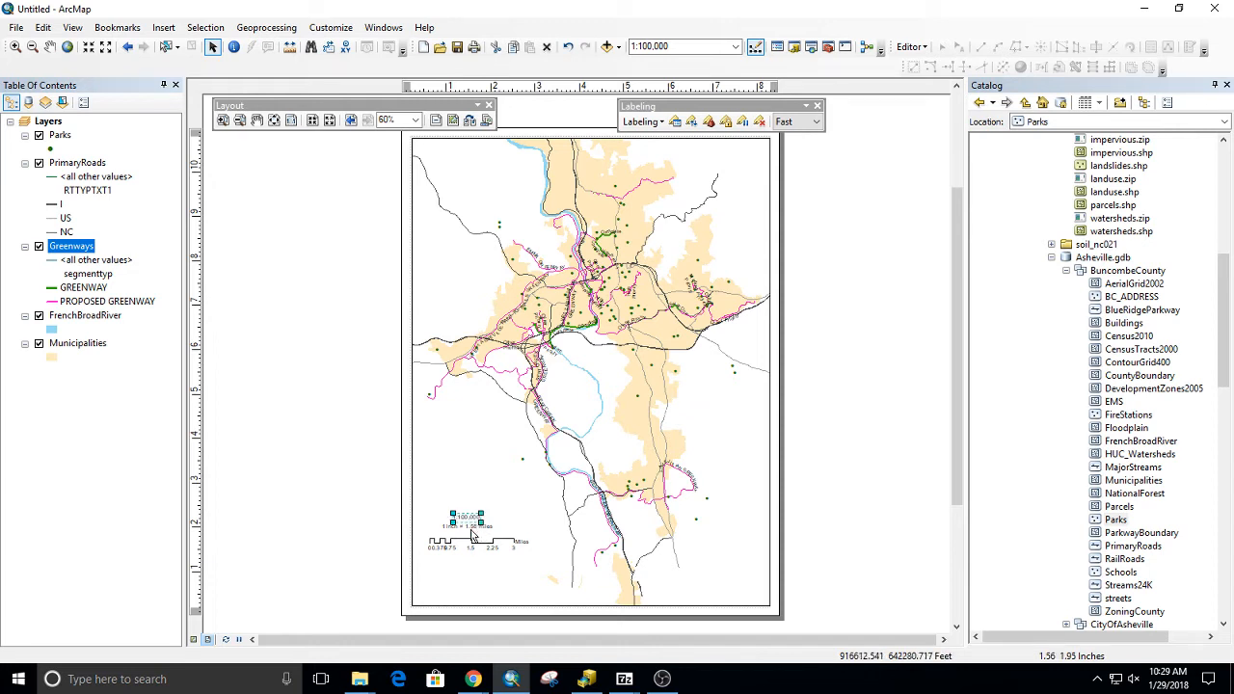
pyautogui.keyDown('shift'); pyautogui.click(471, 529); pyautogui.keyUp('shift')
pyautogui.keyDown('shift'); pyautogui.click(473, 546); pyautogui.keyUp('shift')
pyautogui.moveTo(474, 547); pyautogui.dragTo(703, 588)
pyautogui.click(682, 573)
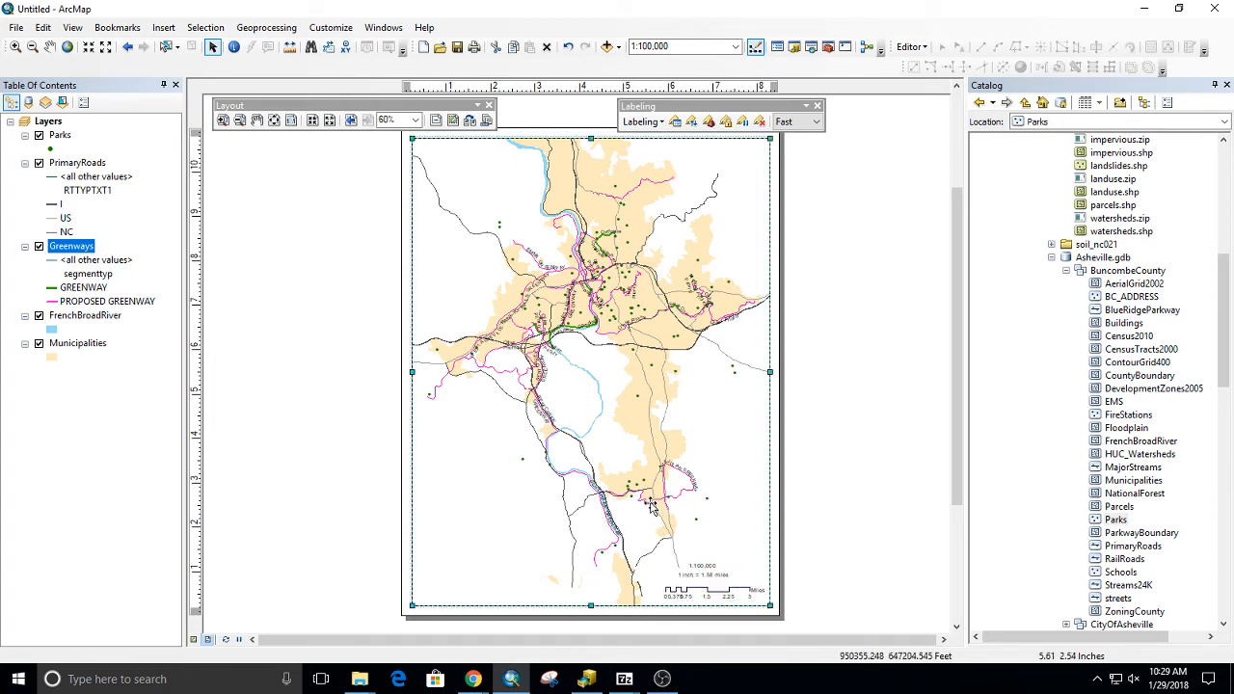
# Step: Insert the map title "Asheville Greenway Map" on the layout
pyautogui.click(163, 27)
pyautogui.click(186, 66)
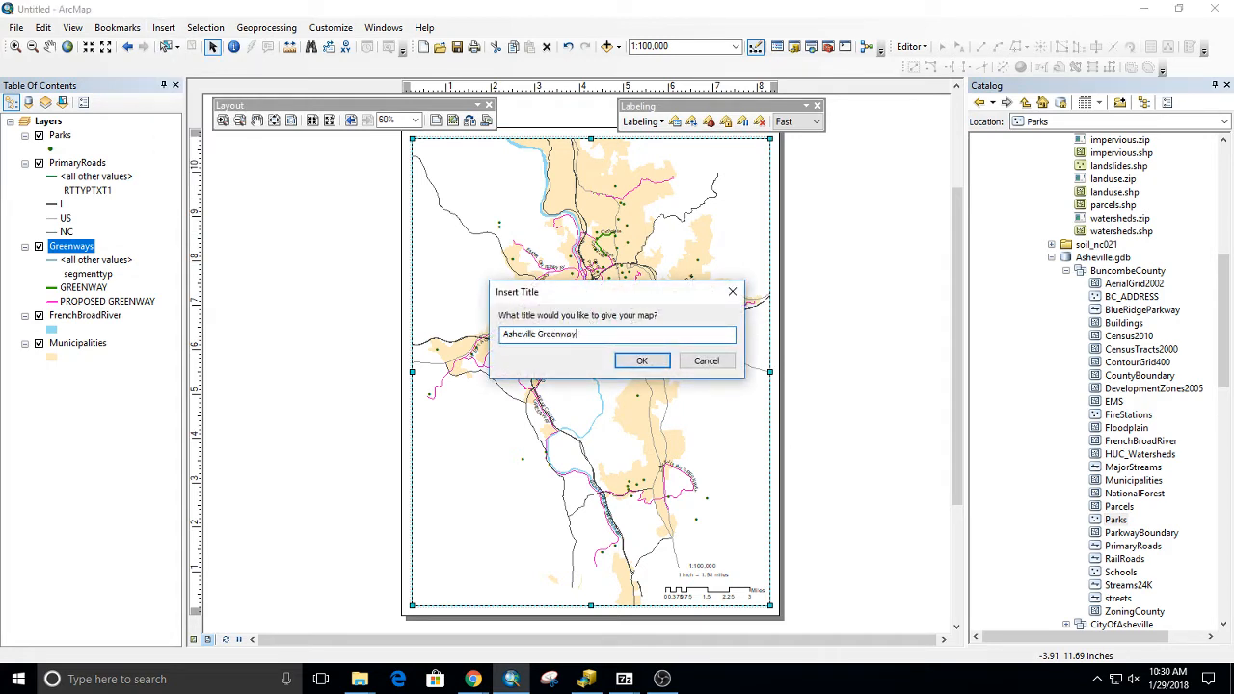
pyautogui.write('Asheville Greenway Map')
pyautogui.press('Return')
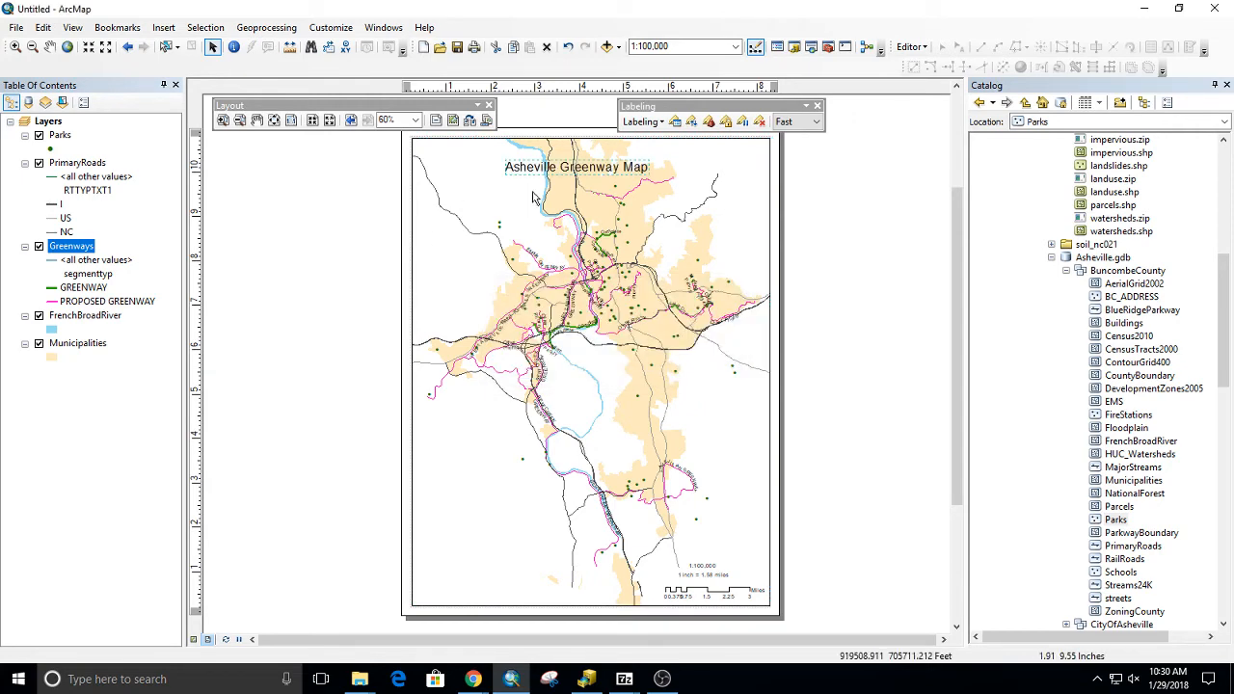
# Step: Break the map title into three lines, "Asheville", "Greenway" and "Map", and move it to the map's upper-left corner
pyautogui.doubleClick(604, 169)
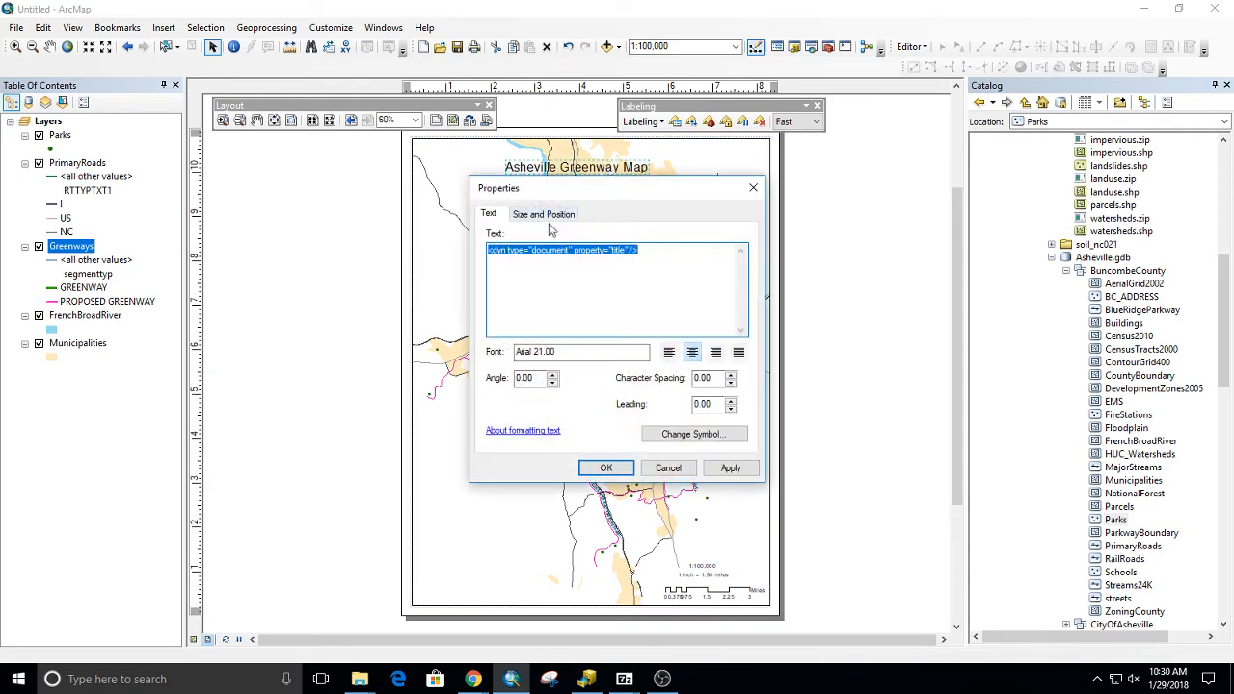
pyautogui.click(621, 249)
pyautogui.write('Asheville')
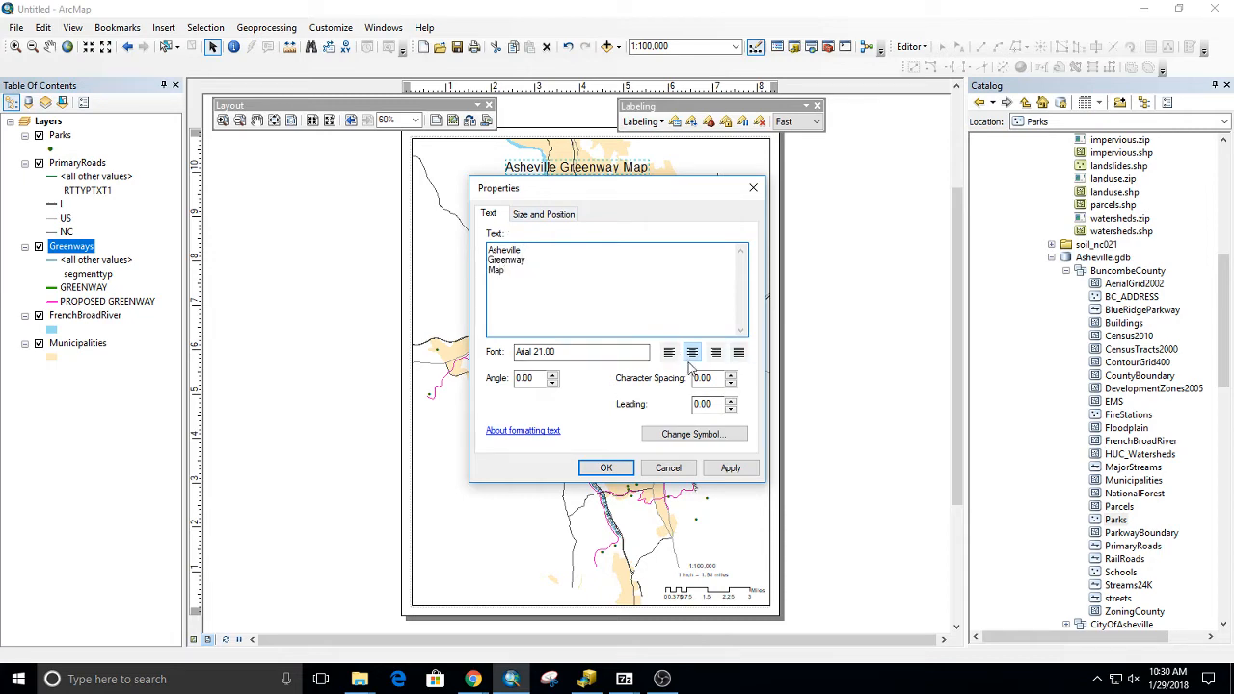
pyautogui.click(606, 468)
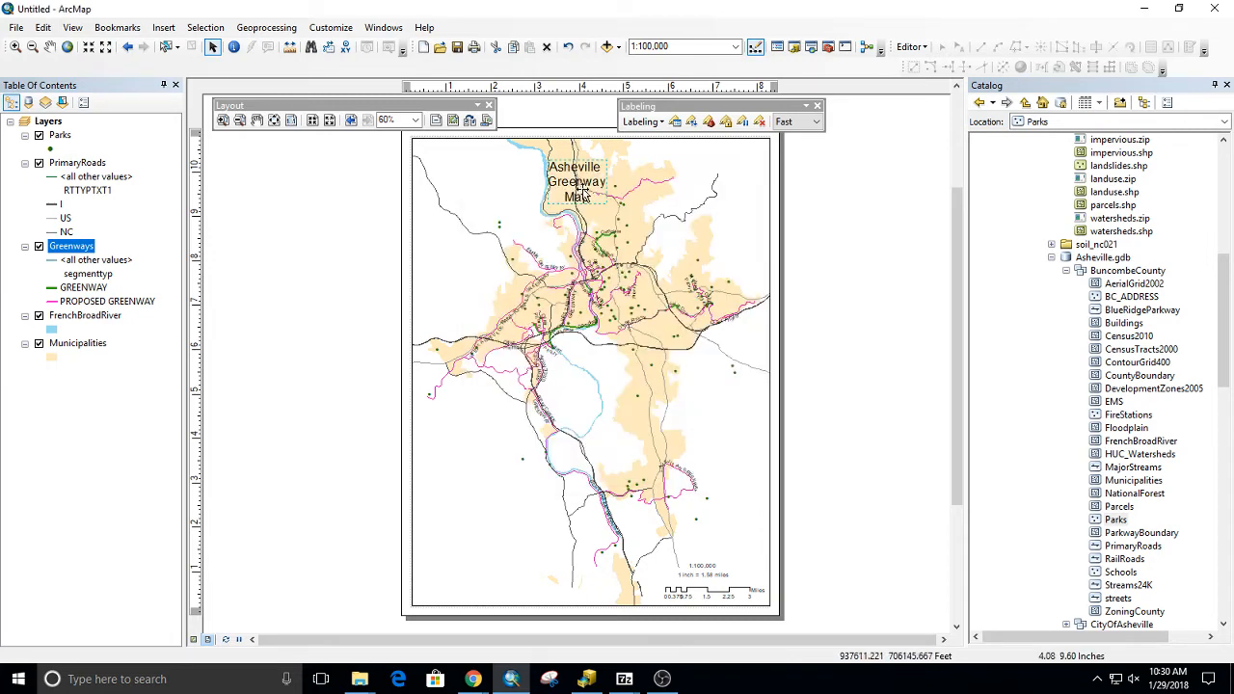
pyautogui.moveTo(583, 198); pyautogui.dragTo(489, 192)
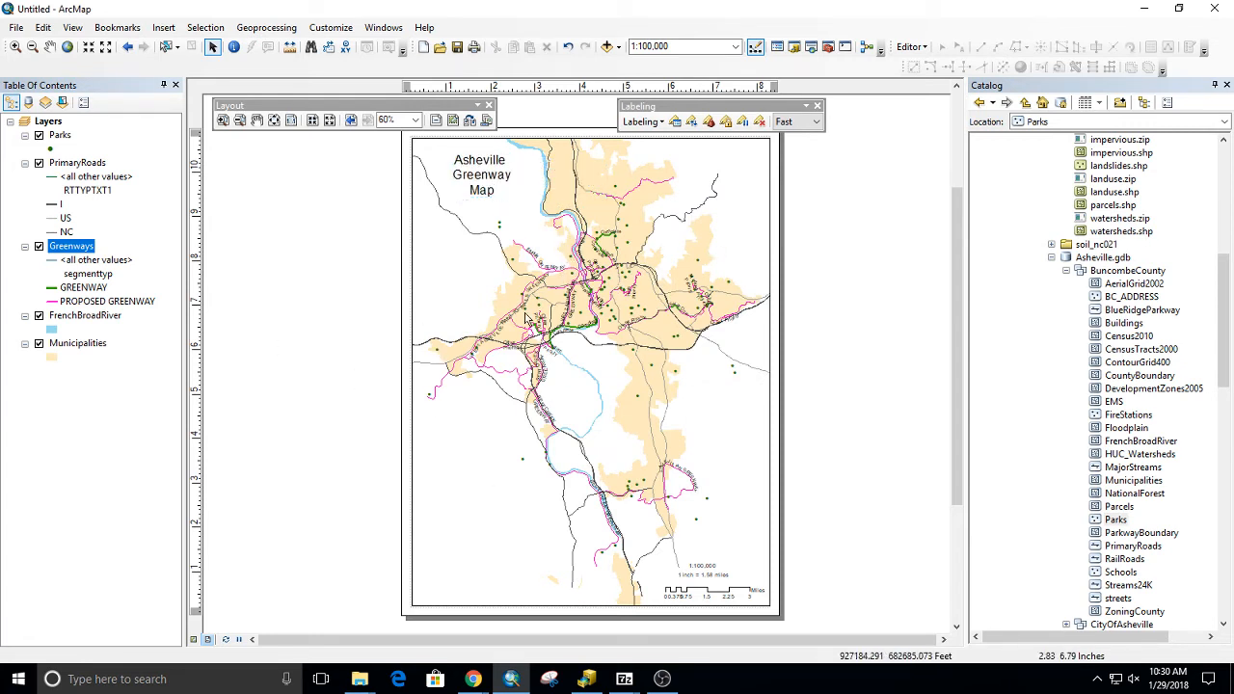
# Step: Insert the ESRI North 8 north arrow and place it in the blank map area above the scale texts
pyautogui.click(163, 27)
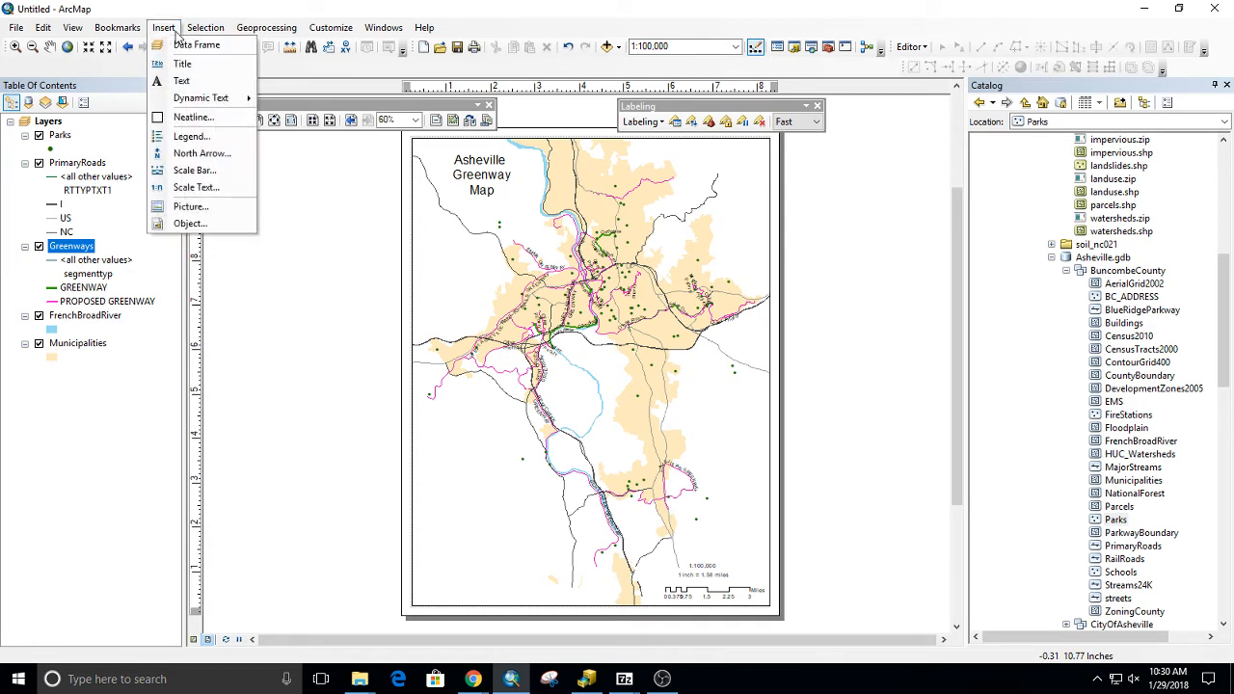
pyautogui.click(216, 153)
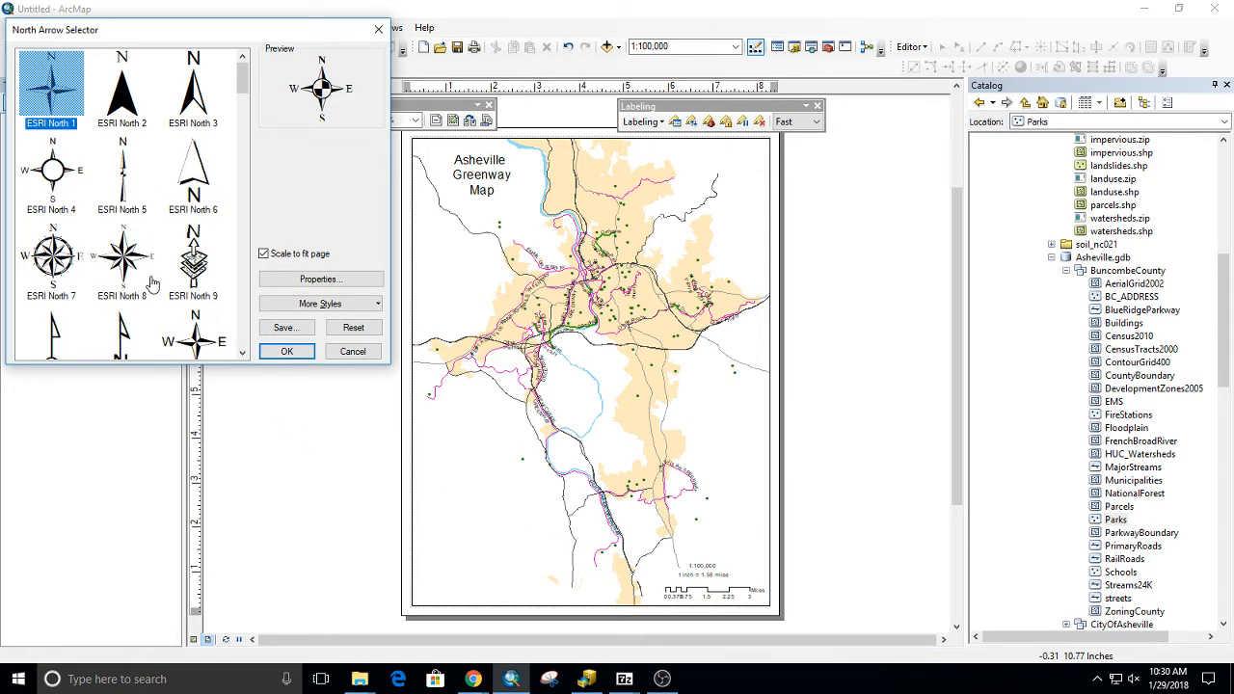
pyautogui.click(123, 262)
pyautogui.click(284, 352)
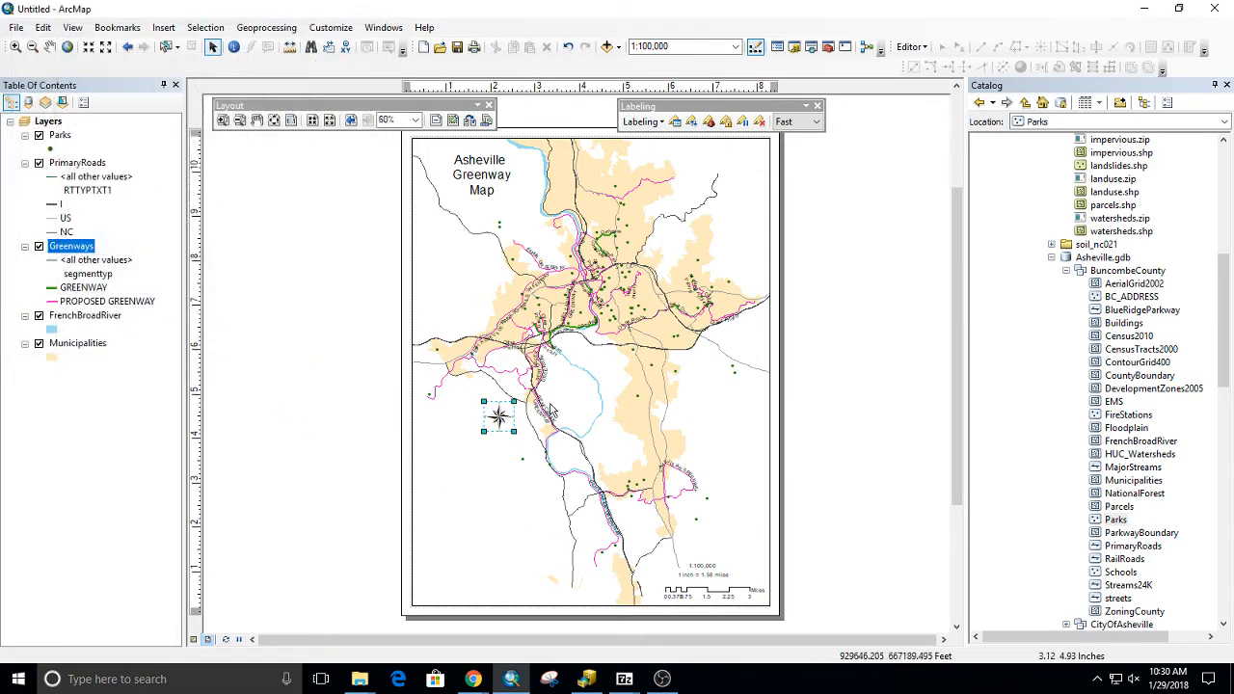
pyautogui.moveTo(734, 467); pyautogui.dragTo(733, 450)
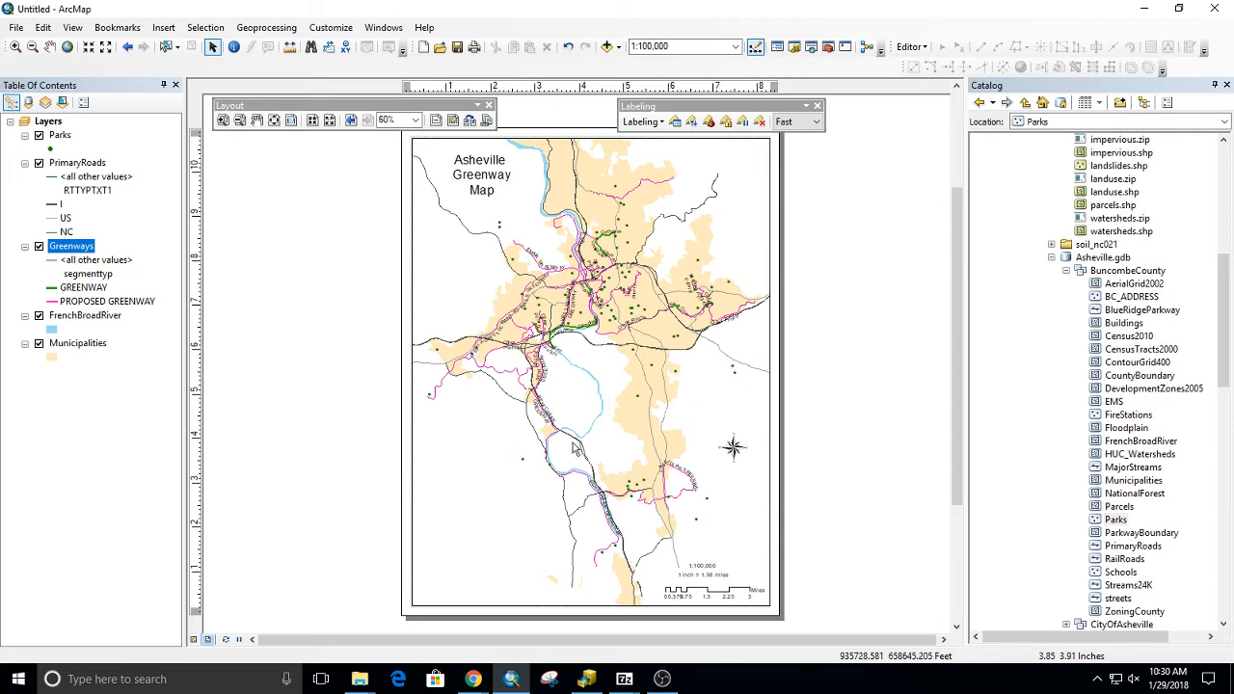
# Step: Start a one-column legend with all five map layers, keeping the title "Legend" and leaving the frame without a border
pyautogui.click(163, 27)
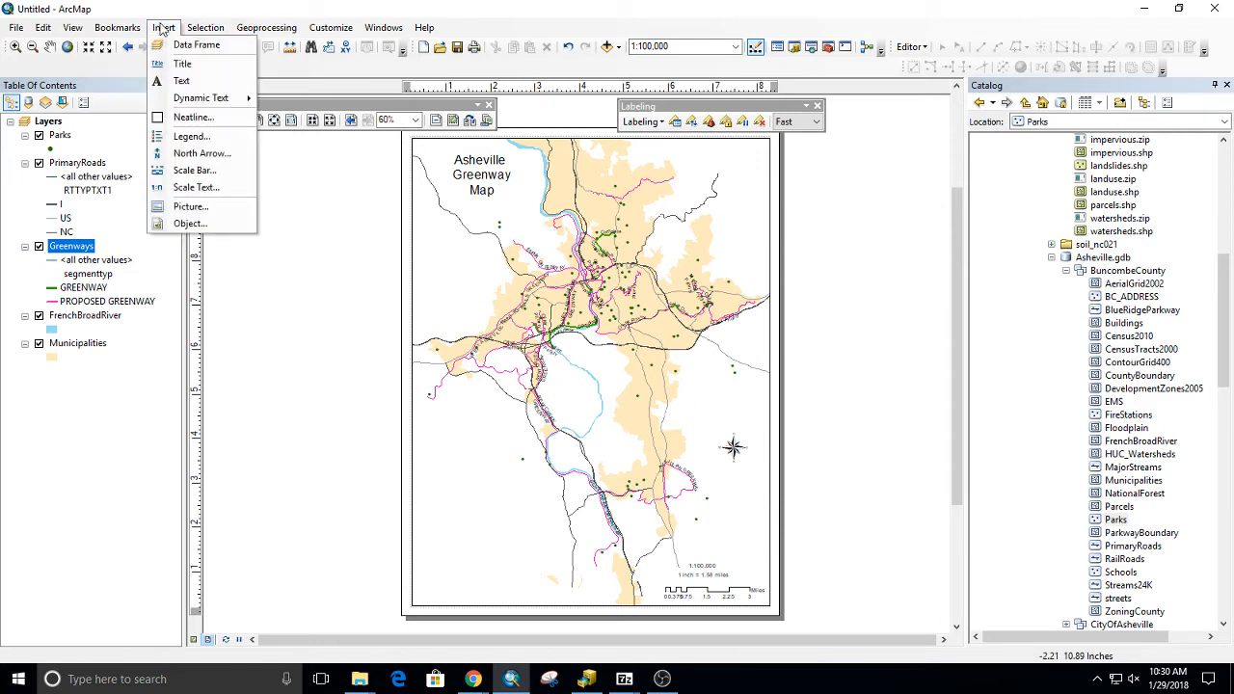
pyautogui.click(192, 138)
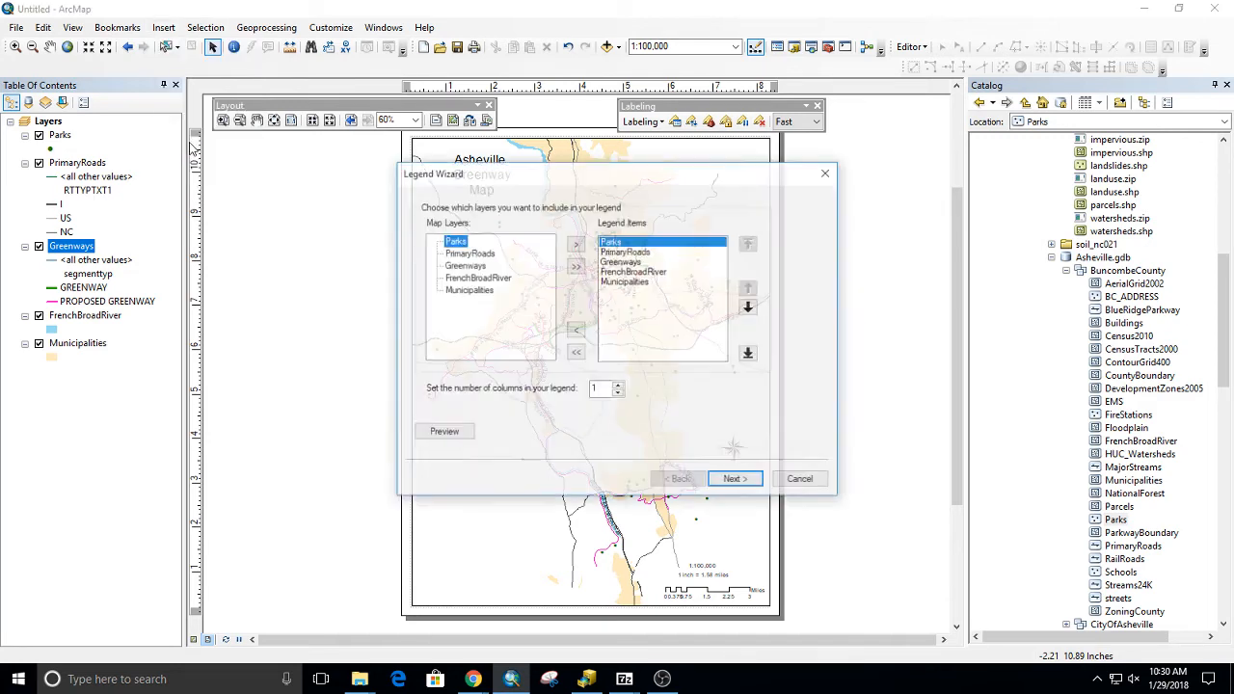
pyautogui.moveTo(576, 176); pyautogui.dragTo(723, 282)
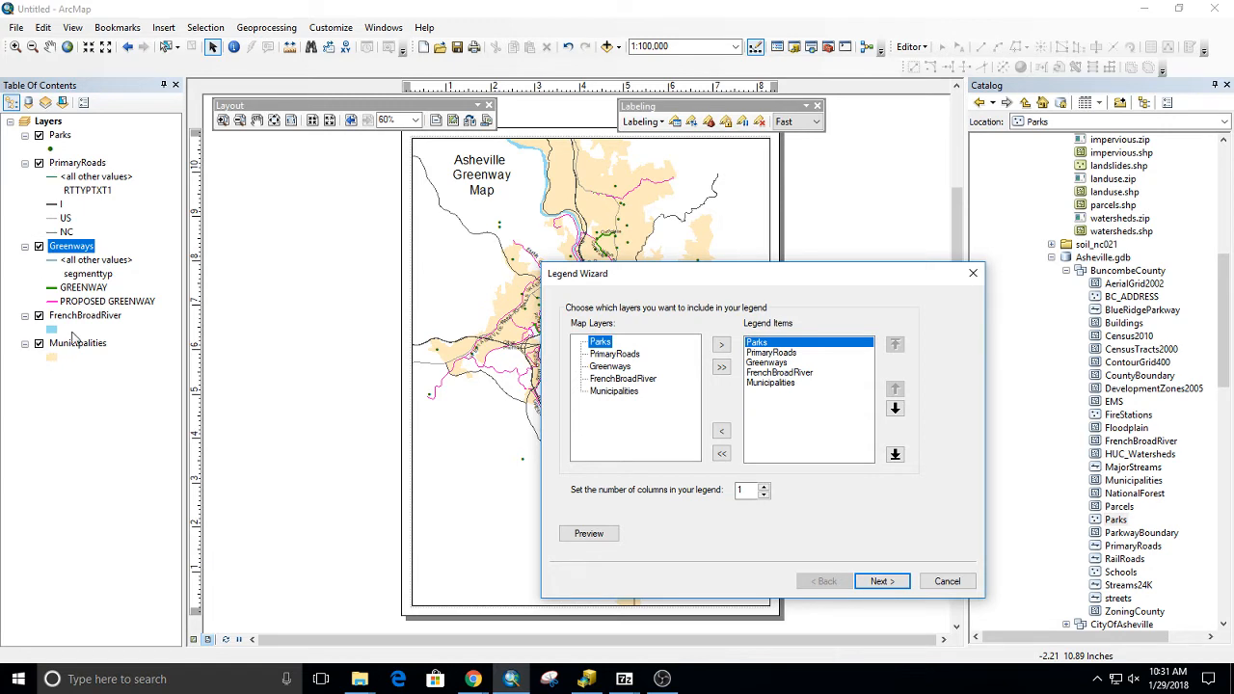
pyautogui.click(881, 583)
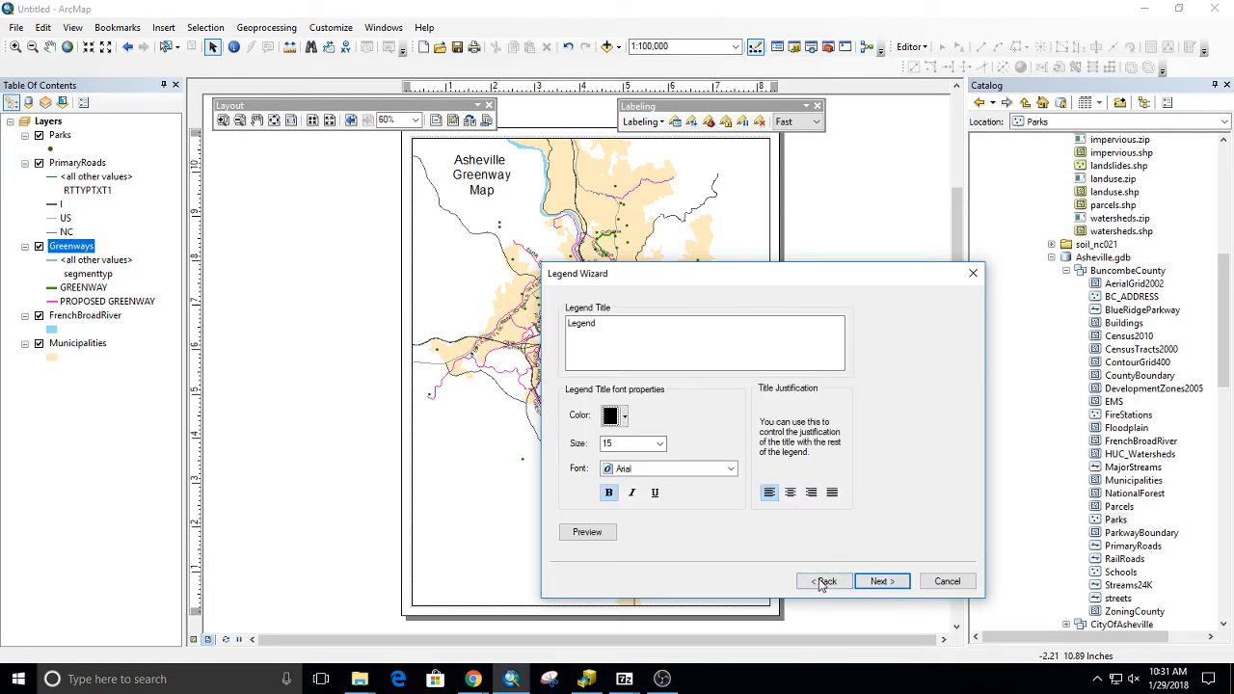
pyautogui.click(823, 582)
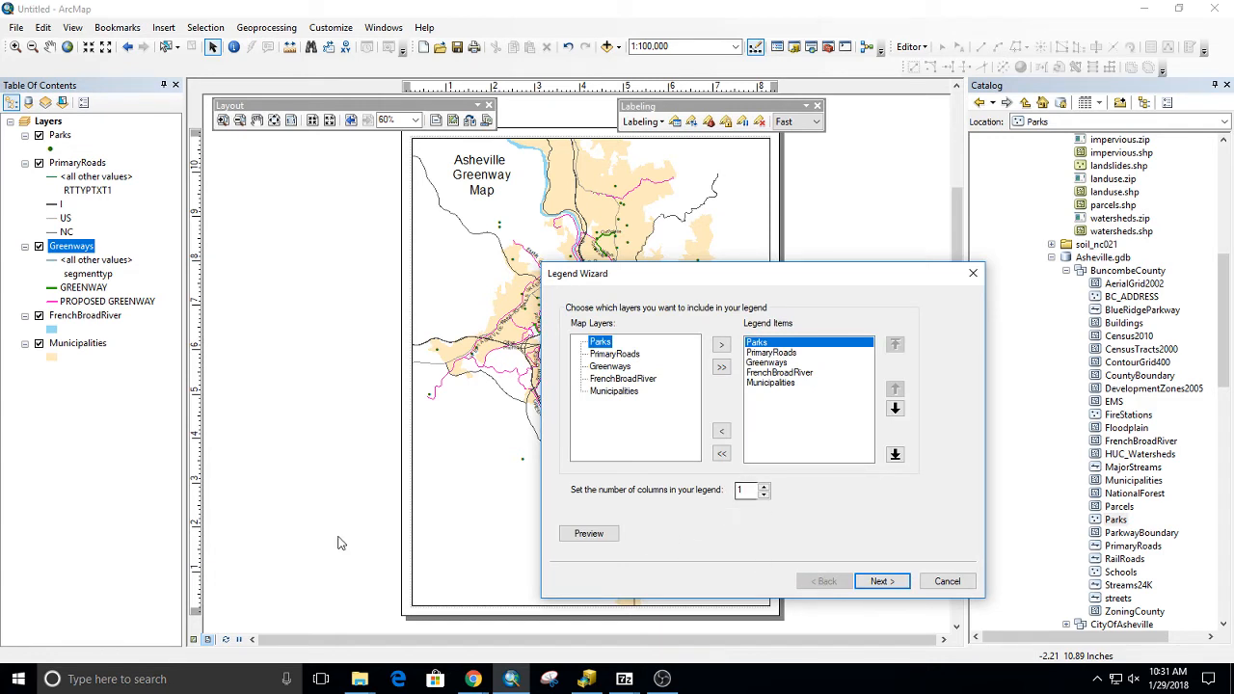
pyautogui.click(870, 581)
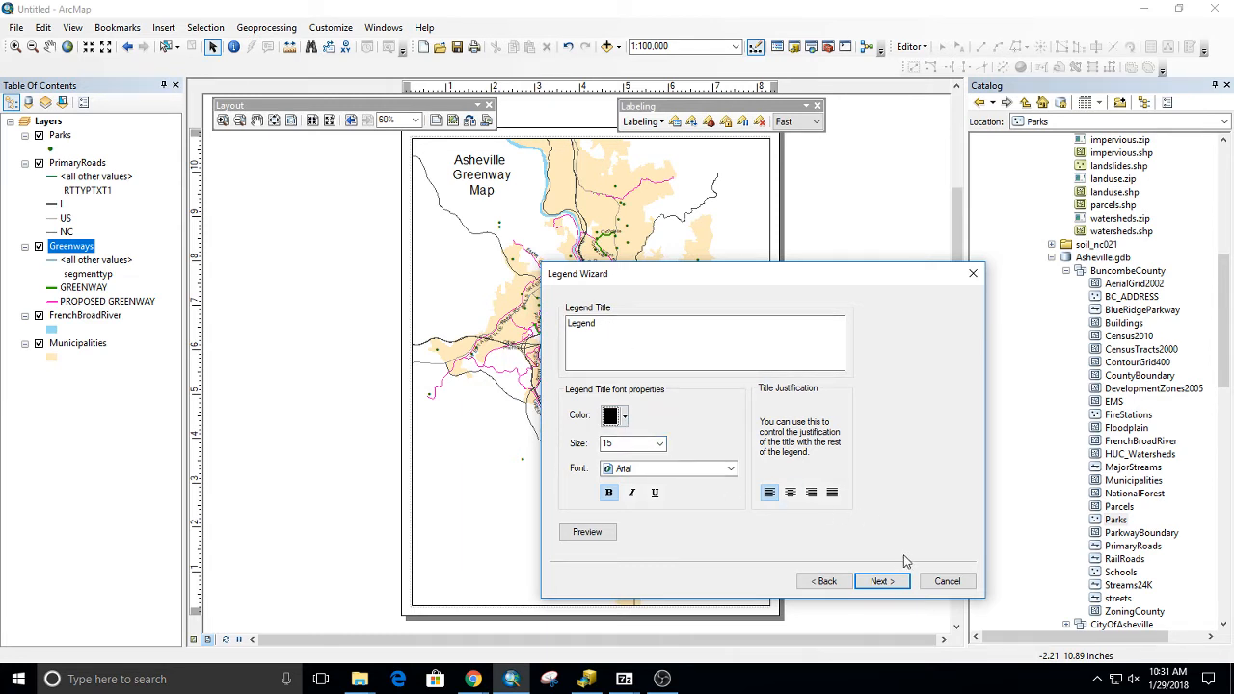
pyautogui.click(881, 581)
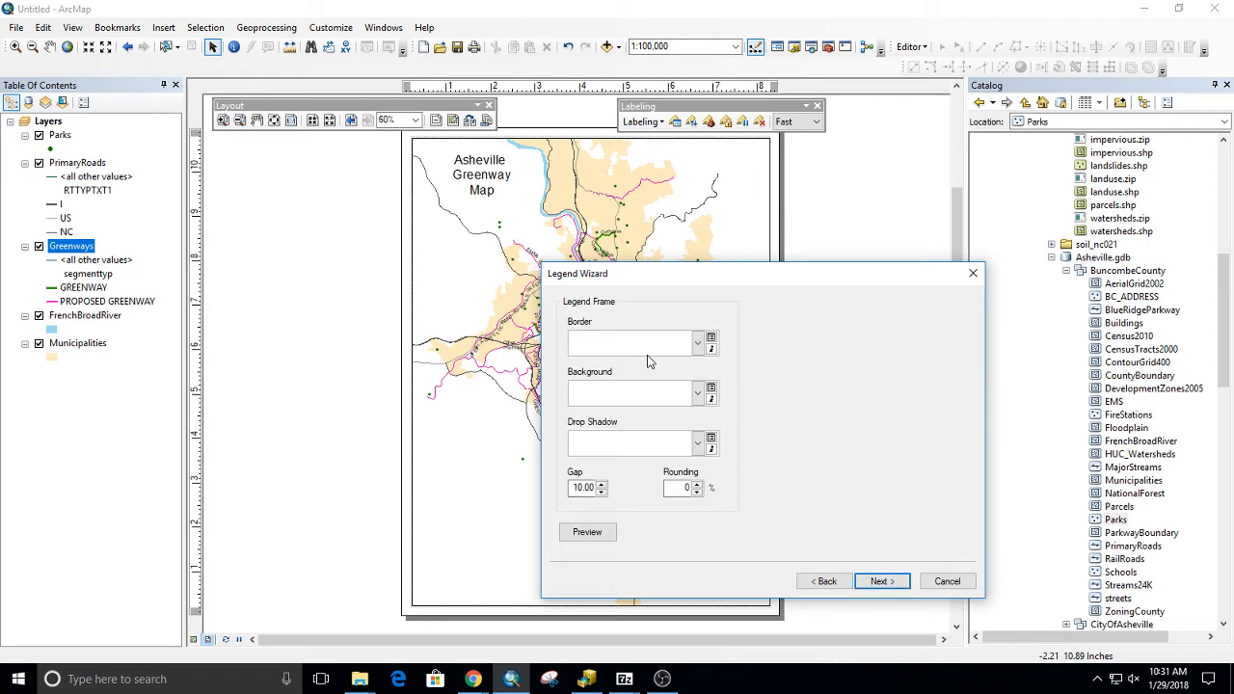
pyautogui.click(698, 343)
pyautogui.click(699, 343)
pyautogui.click(881, 581)
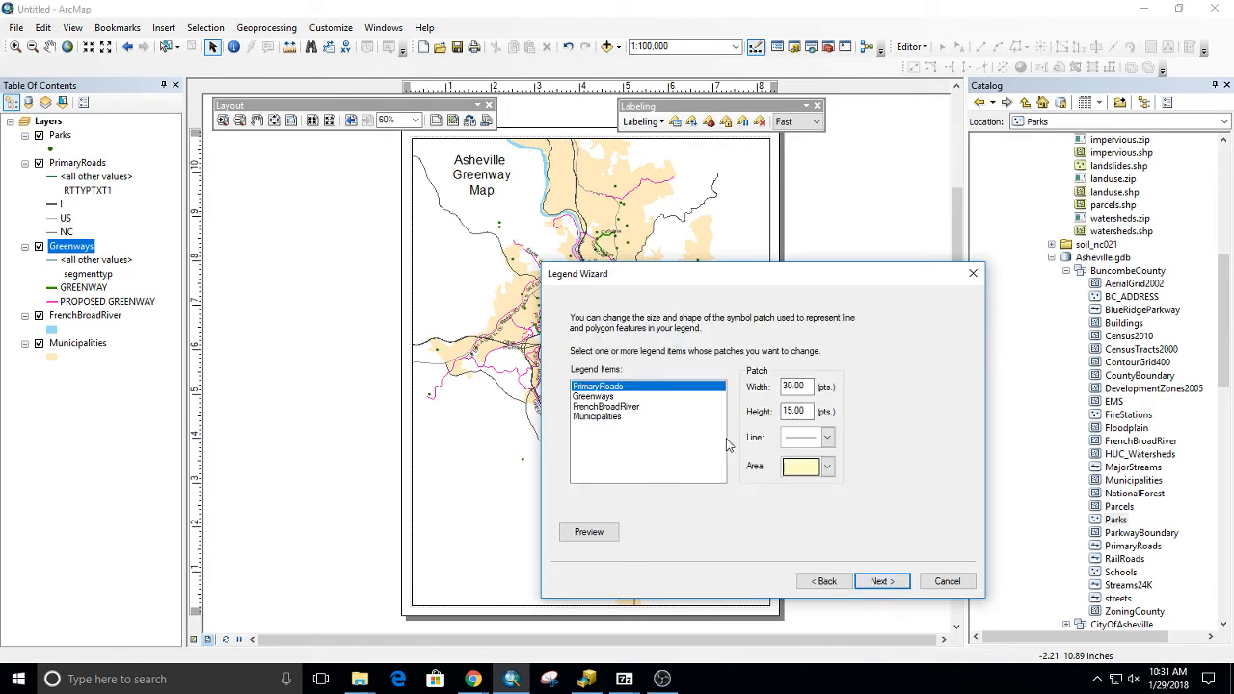
# Step: Set the Municipalities legend patch to the Urbanized Area shape and finish the legend with the default spacing
pyautogui.click(620, 417)
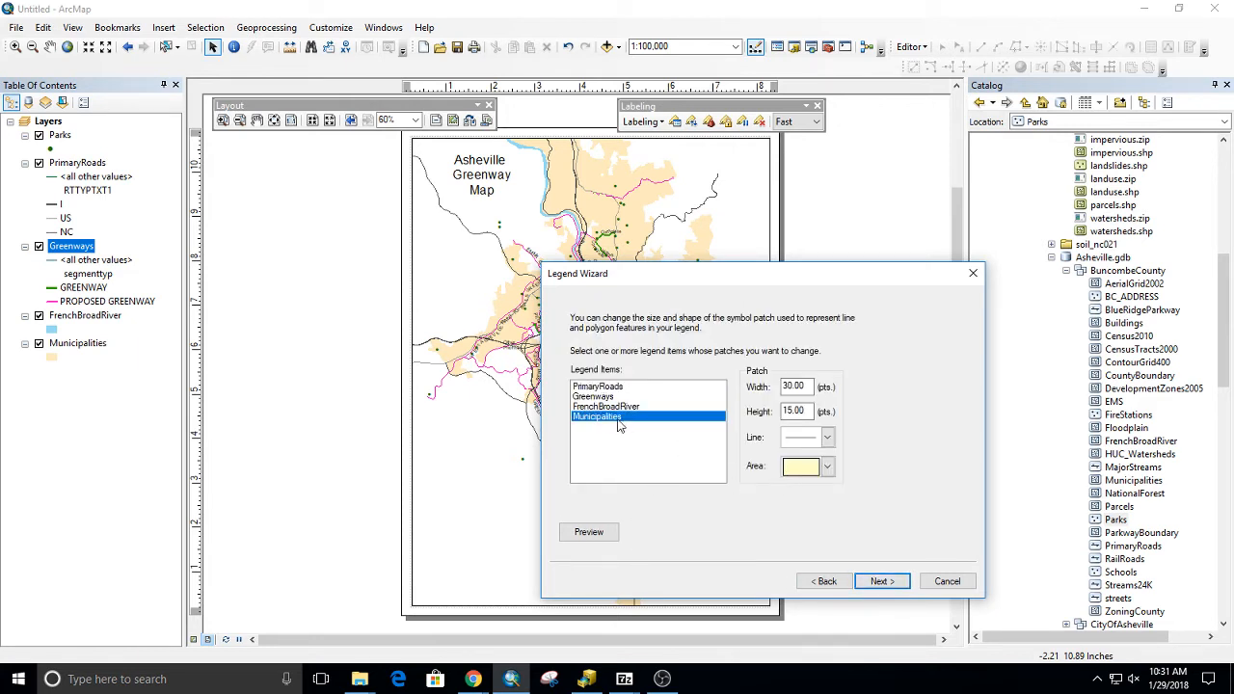
pyautogui.click(826, 468)
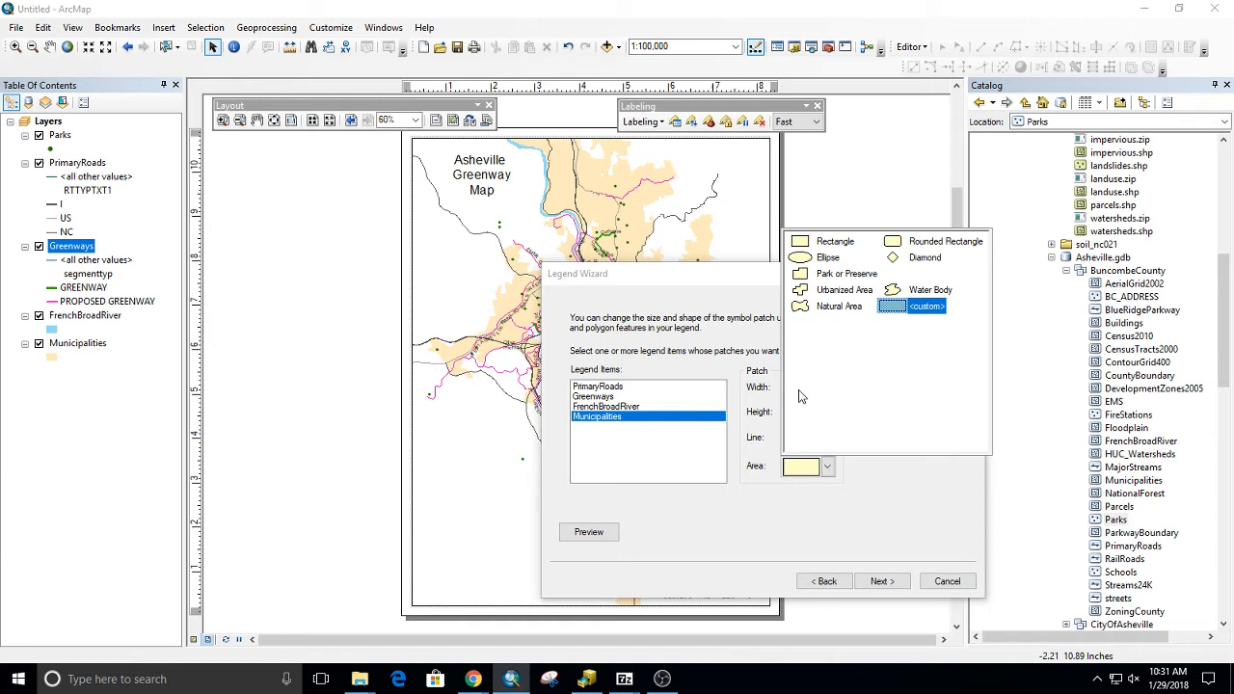
pyautogui.click(832, 294)
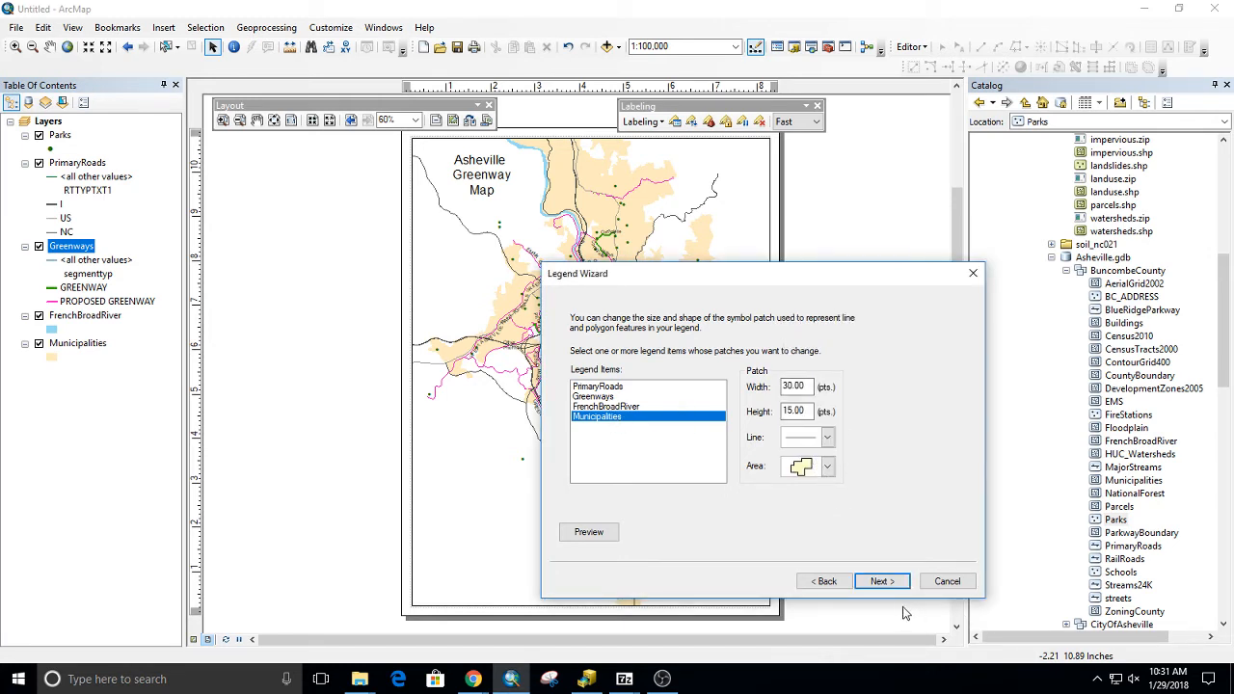
pyautogui.click(879, 581)
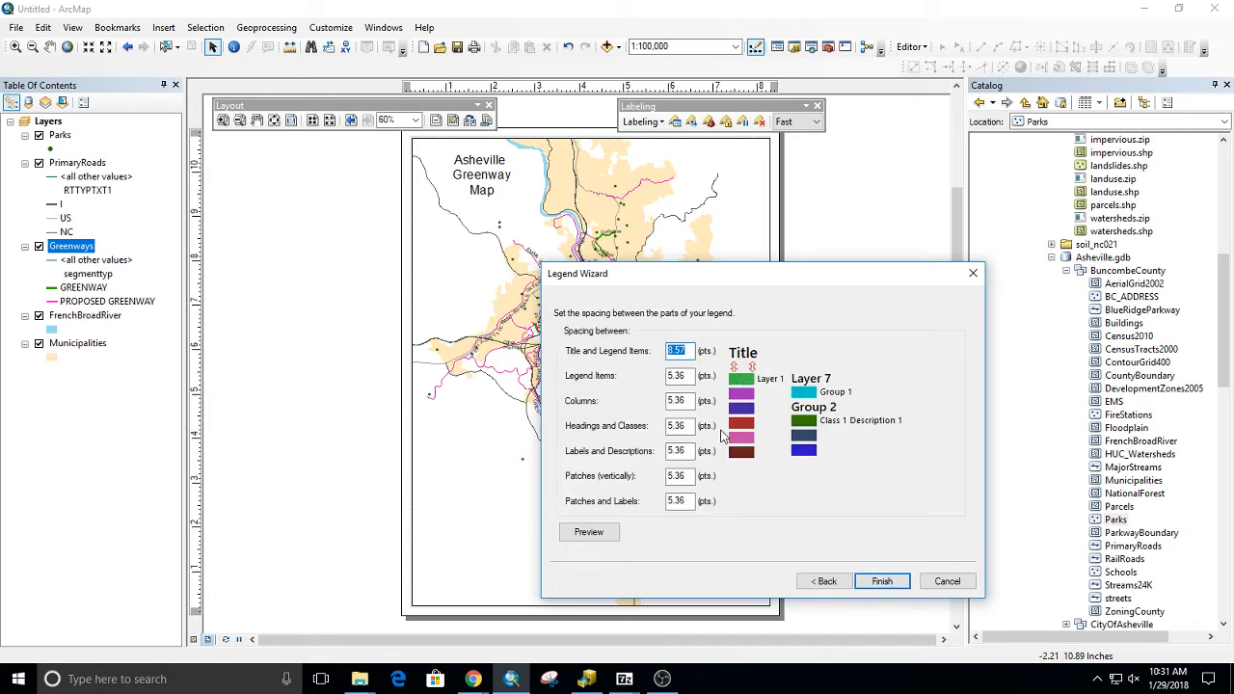
pyautogui.click(880, 582)
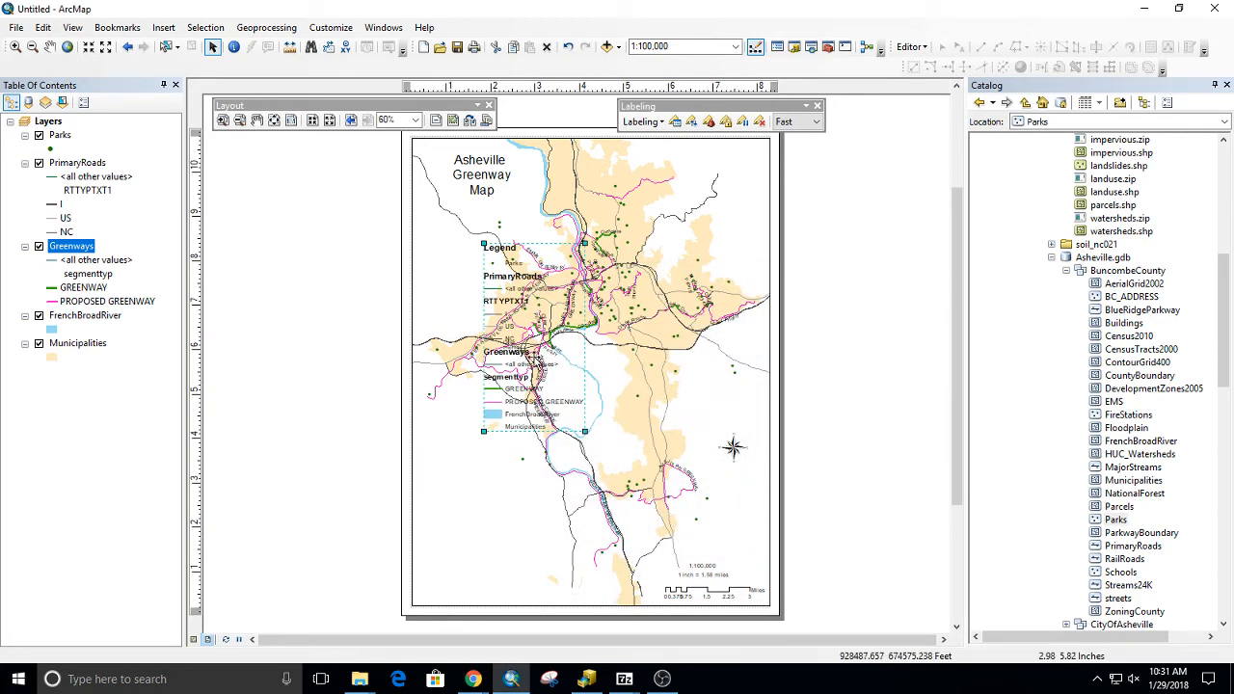
# Step: Move the legend to the map's lower-left corner and shrink it to fit the empty space there
pyautogui.moveTo(535, 364); pyautogui.dragTo(473, 523)
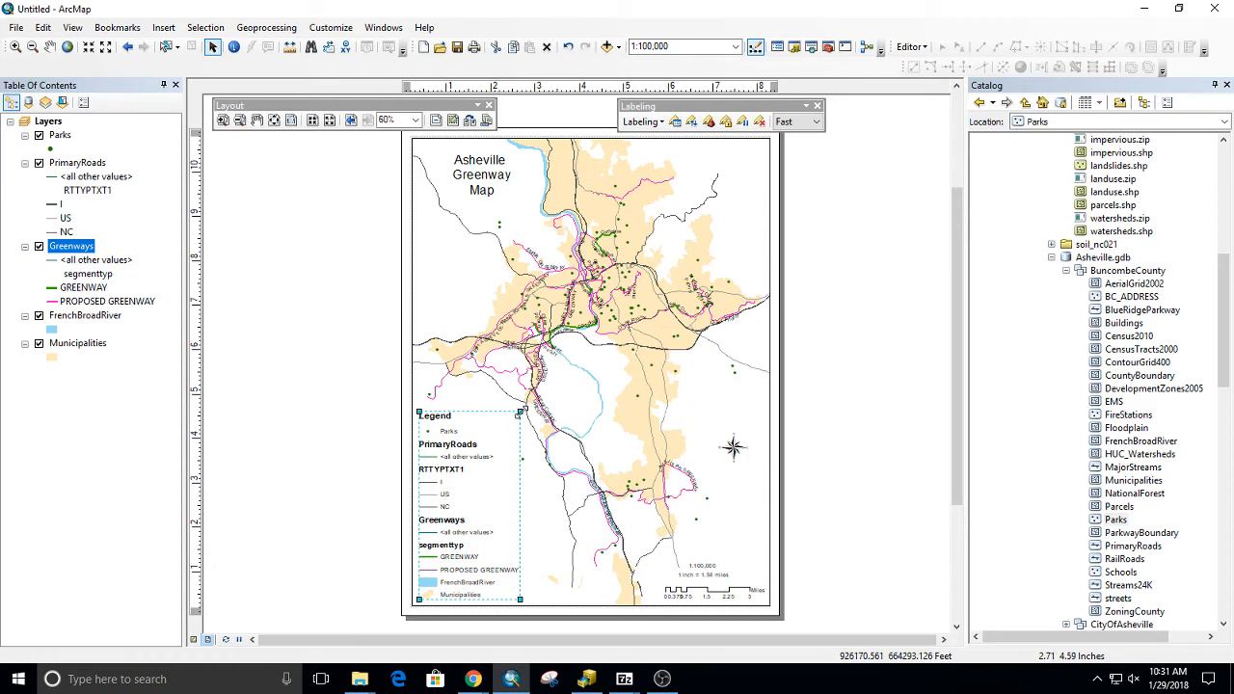
pyautogui.moveTo(520, 413); pyautogui.dragTo(494, 459)
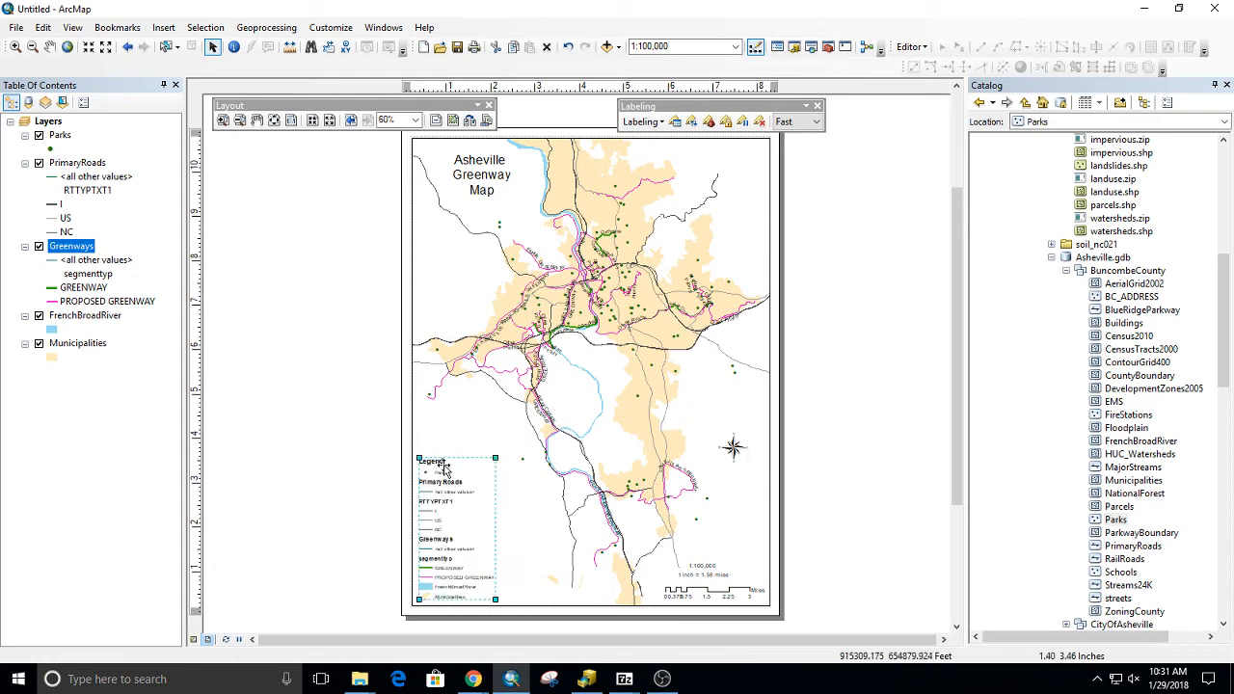
pyautogui.click(383, 475)
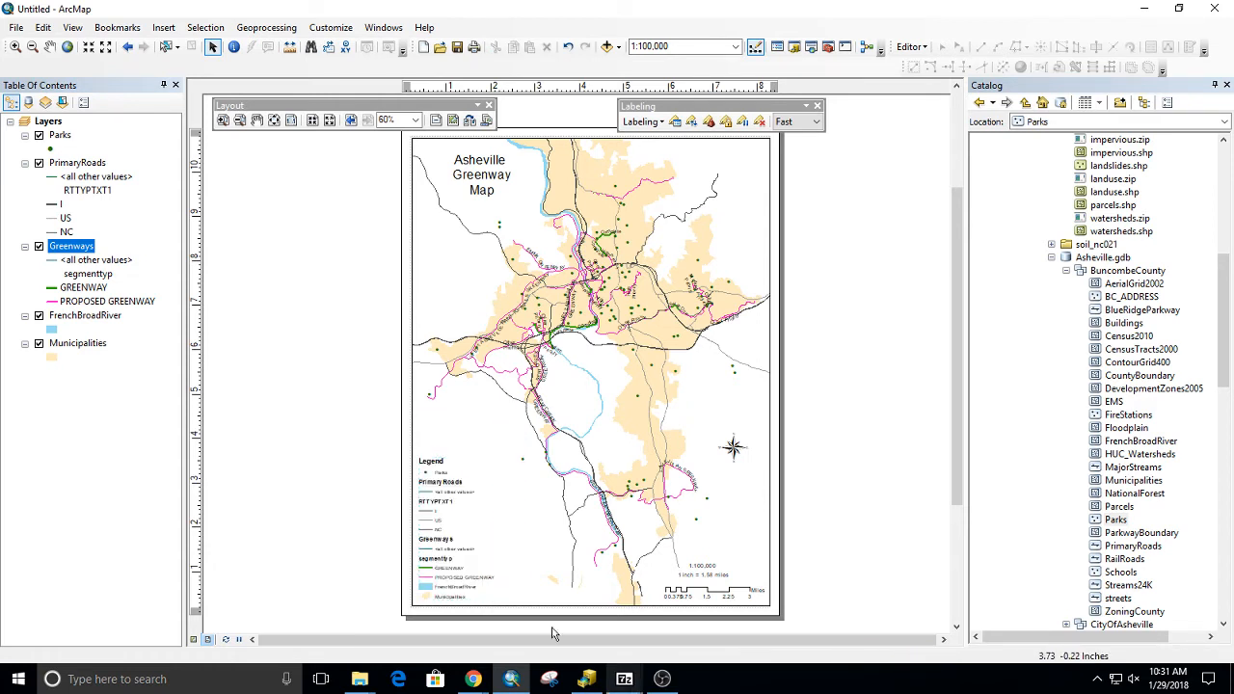
pyautogui.click(422, 553)
pyautogui.moveTo(495, 459); pyautogui.dragTo(487, 473)
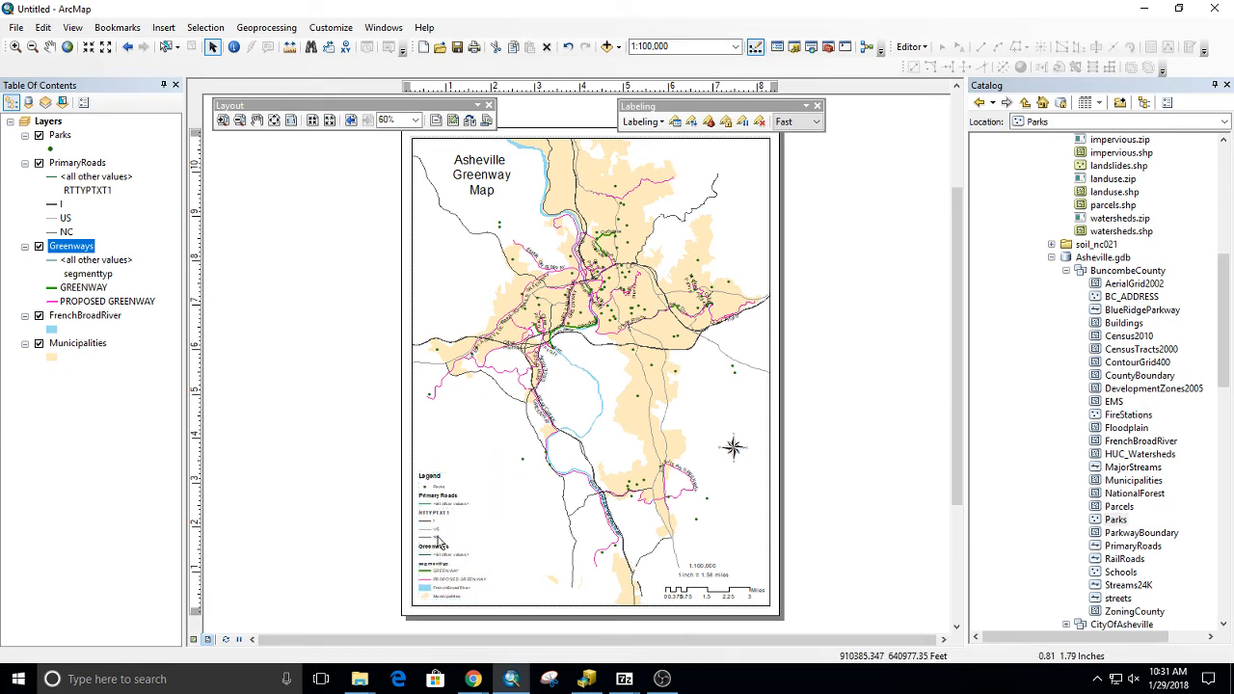
pyautogui.click(369, 537)
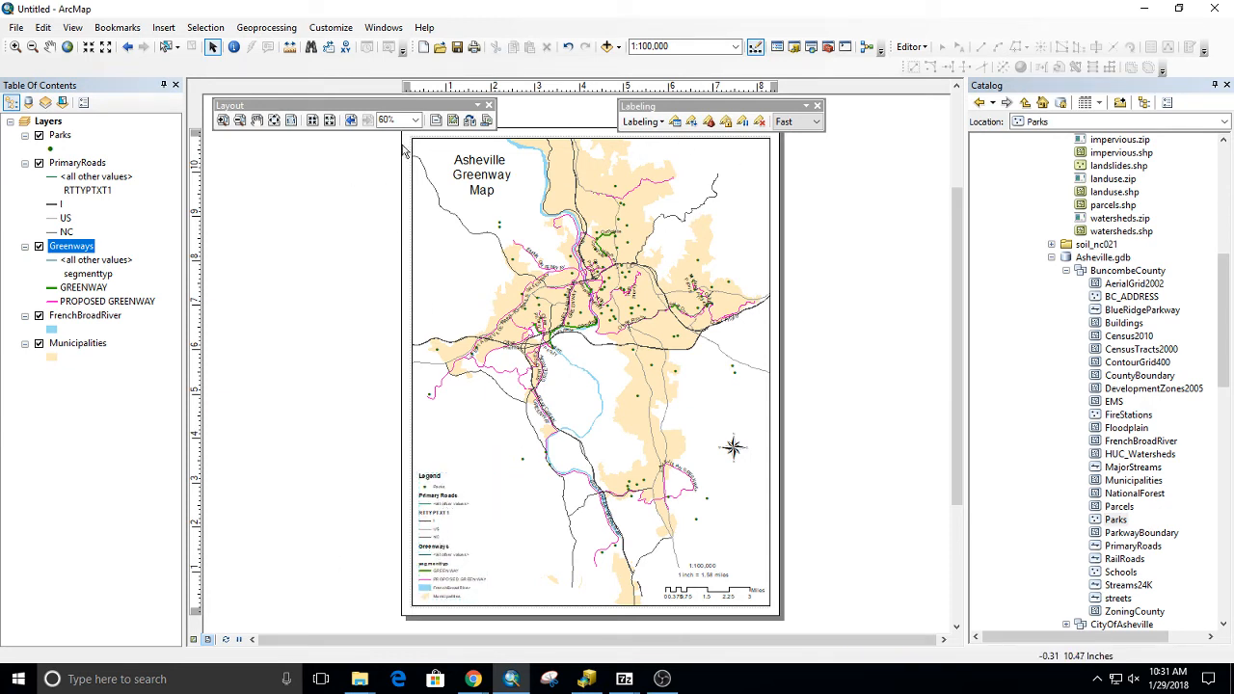
# Step: Remove the <all other values> class from the PrimaryRoads layer's symbology
pyautogui.click(291, 119)
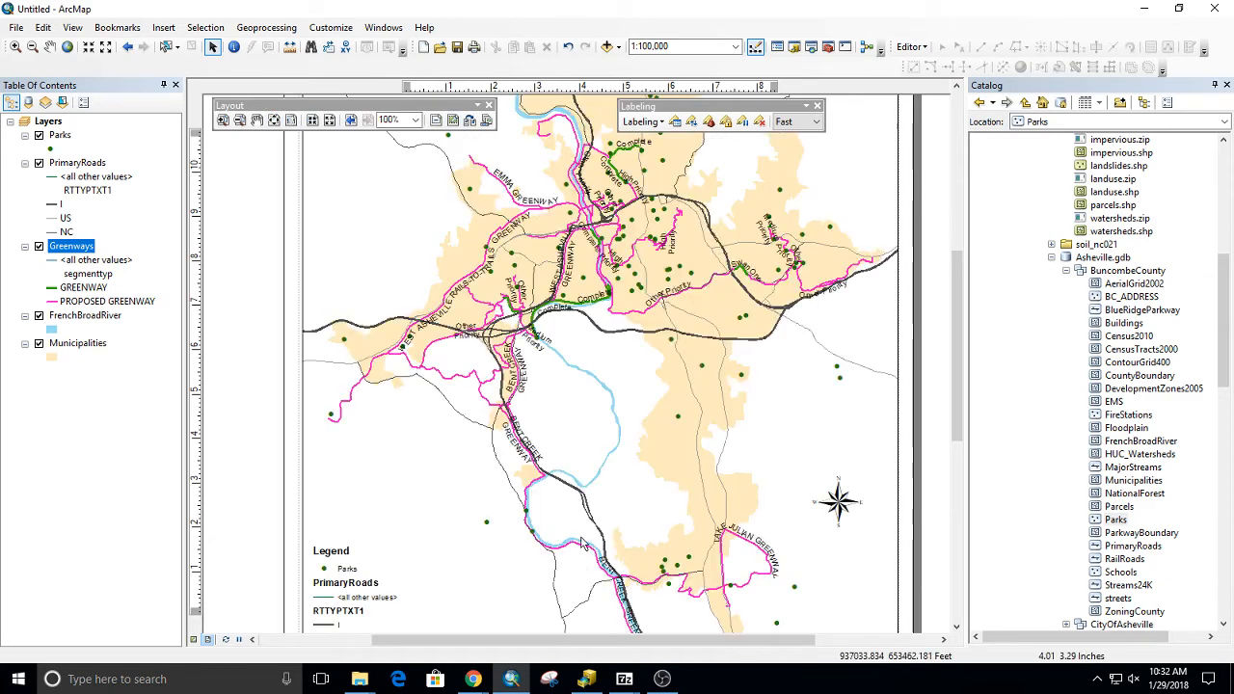
pyautogui.moveTo(468, 522); pyautogui.dragTo(655, 315)
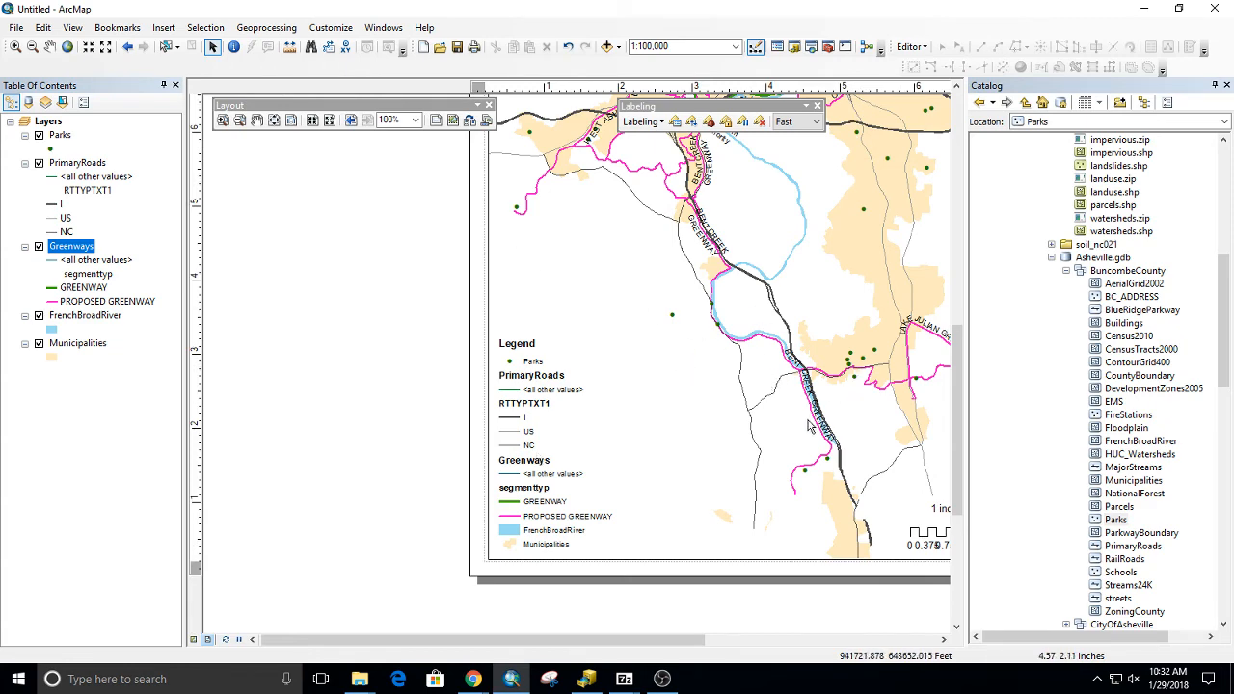
pyautogui.scroll(3, 810, 427)
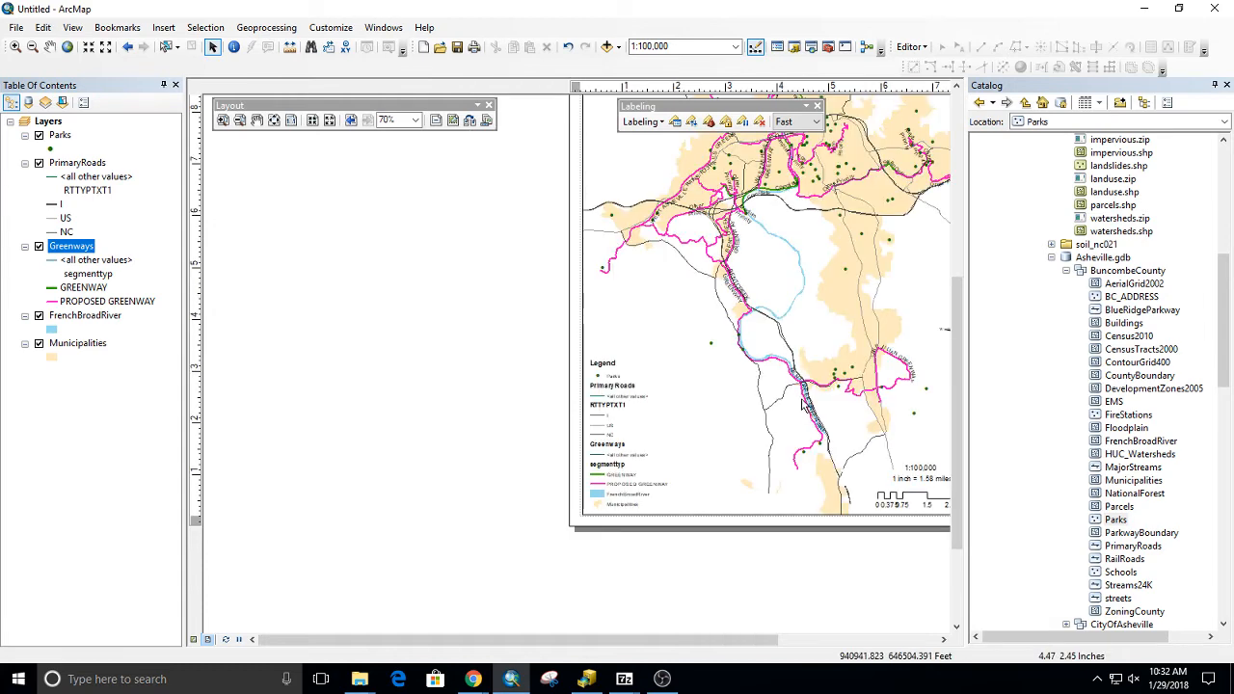
pyautogui.scroll(-3, 767, 412)
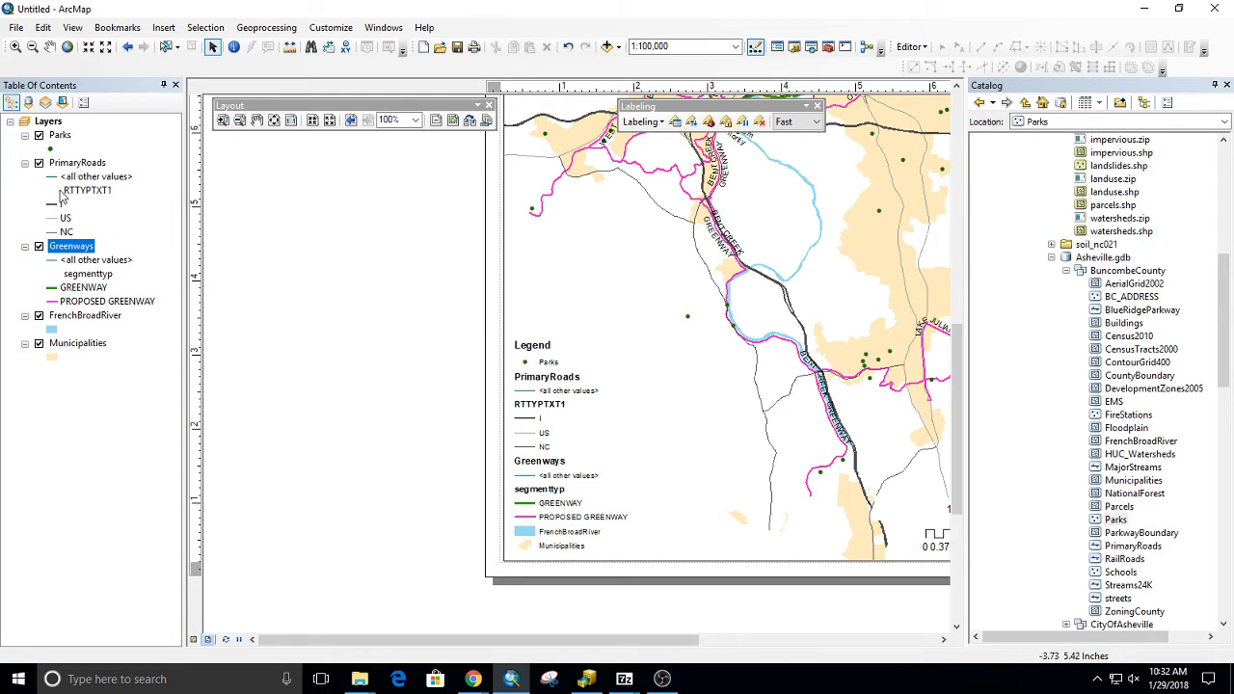
pyautogui.doubleClick(80, 166)
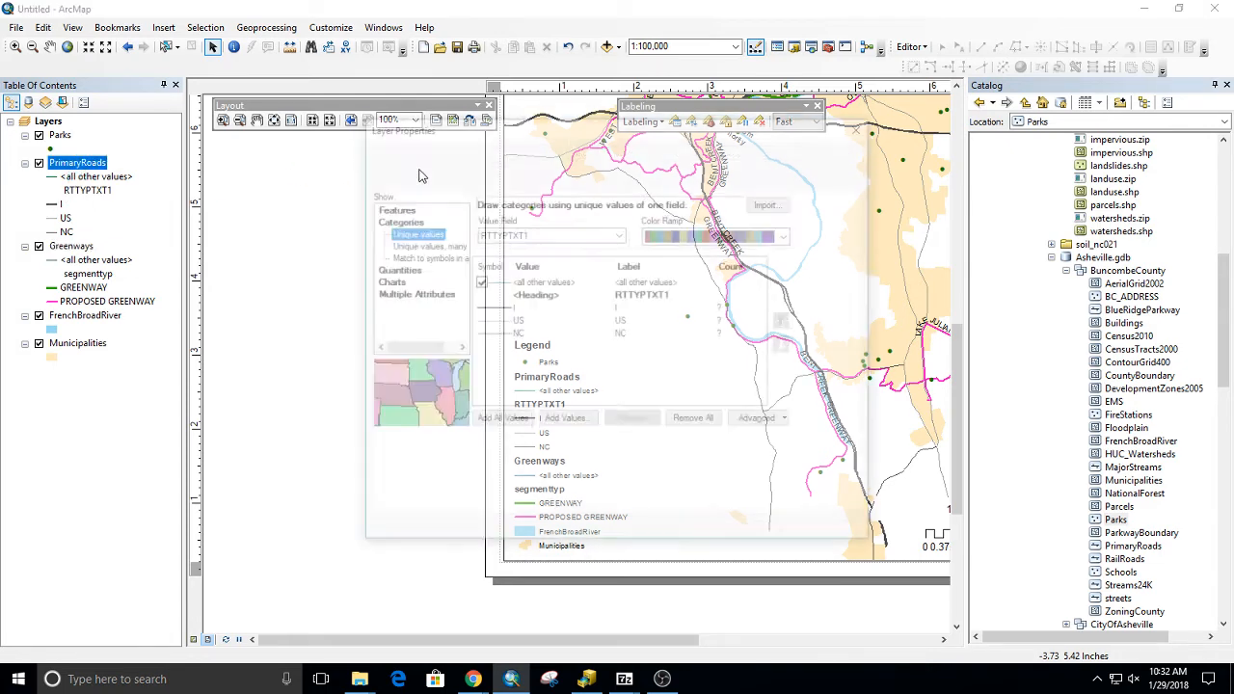
pyautogui.click(479, 282)
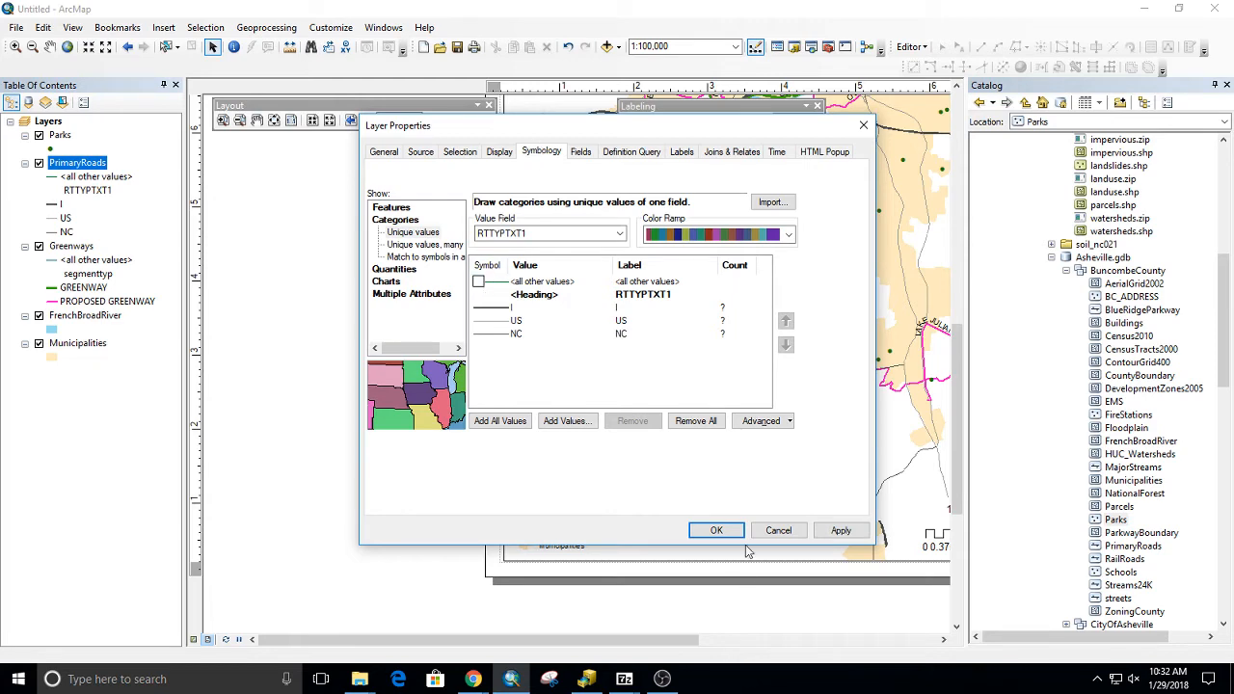
pyautogui.click(716, 532)
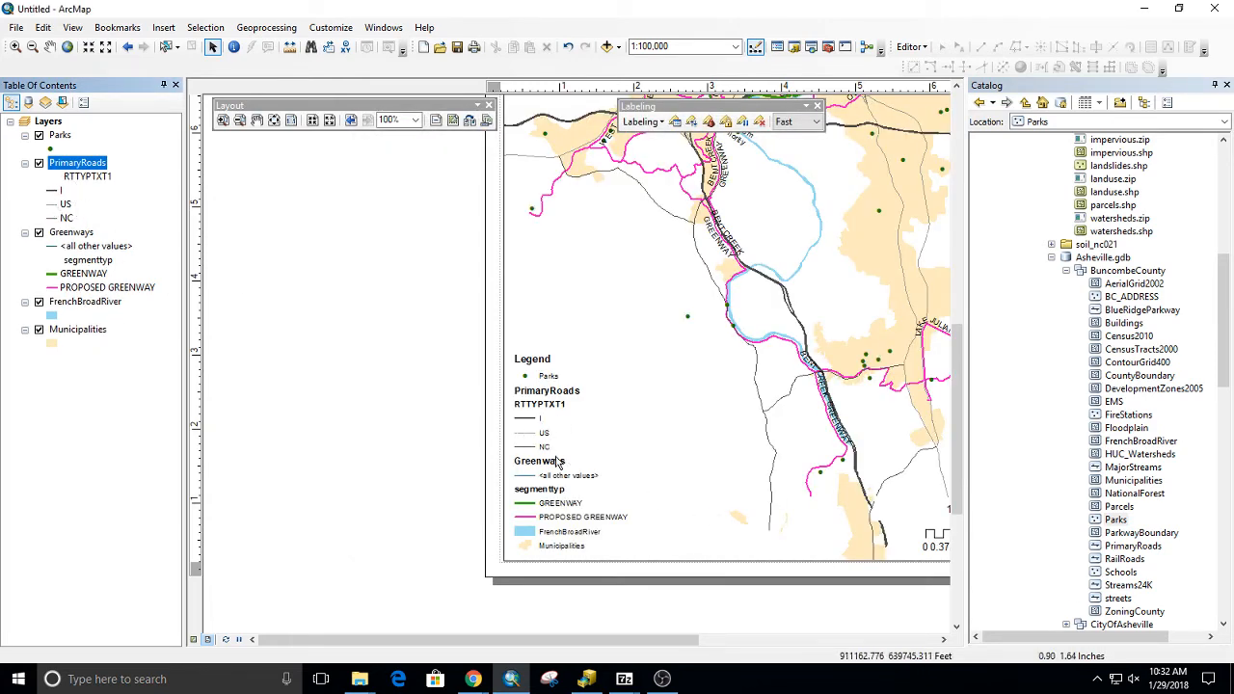
# Step: Rename the PrimaryRoads layer's RTTYPTXT1 heading as "Highway Class"
pyautogui.click(88, 179)
pyautogui.click(88, 179)
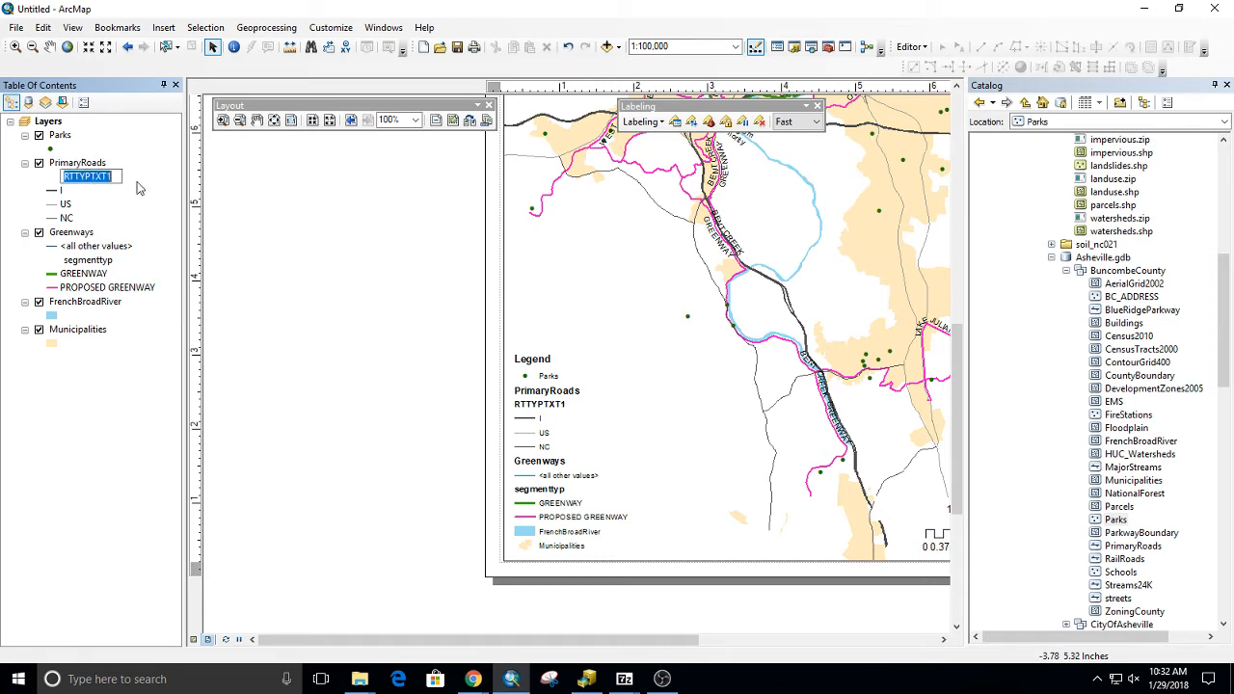
pyautogui.write('G')
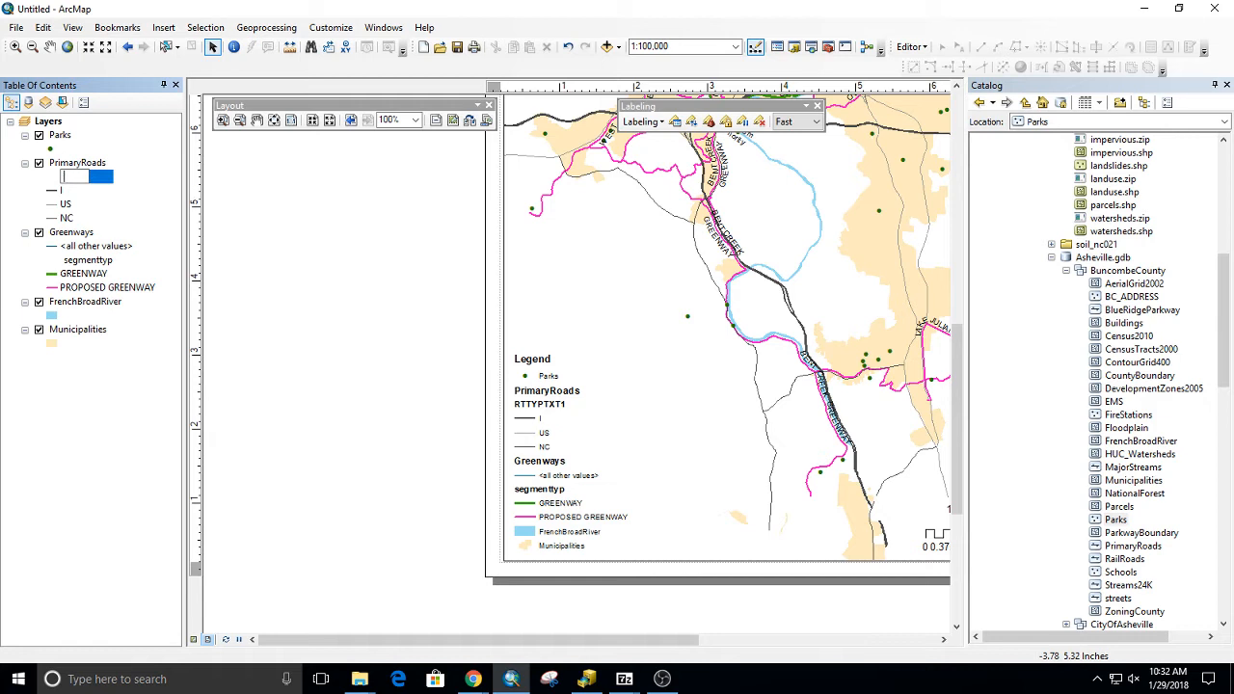
pyautogui.write('ighw')
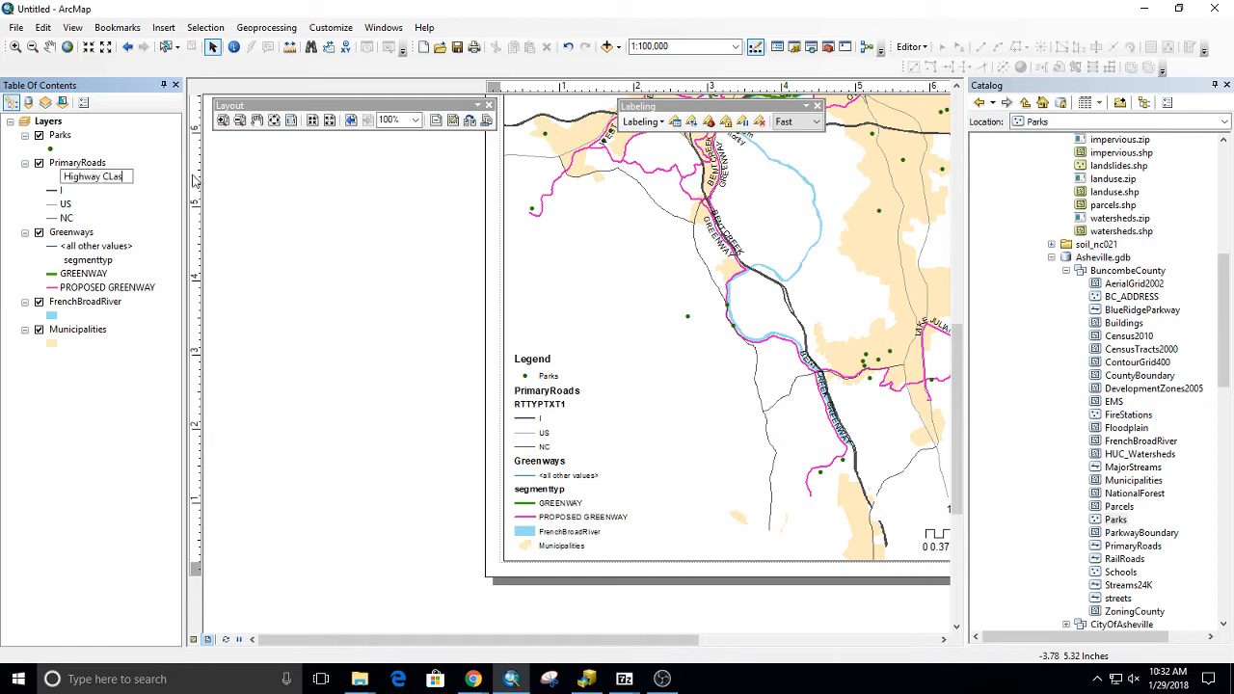
pyautogui.write('ay Clas')
pyautogui.press('Return')
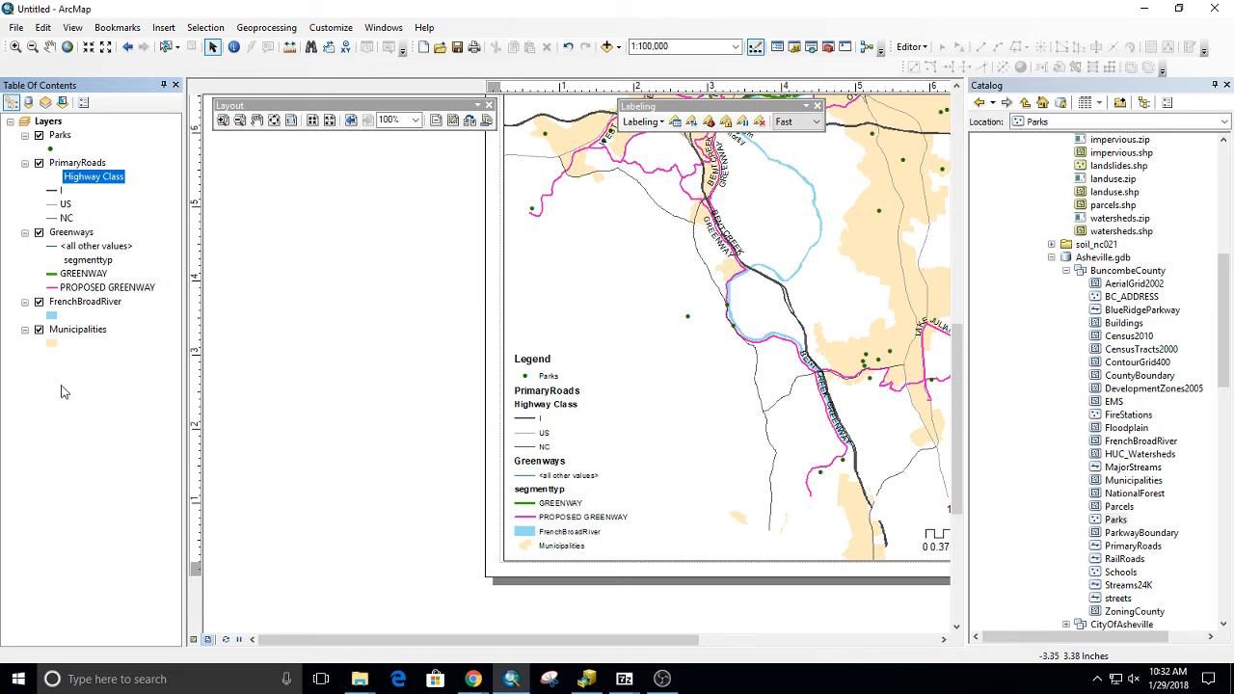
# Step: Try a dark blue fill on the FrenchBroadRiver layer, and return it to the predefined Blue symbol
pyautogui.click(51, 316)
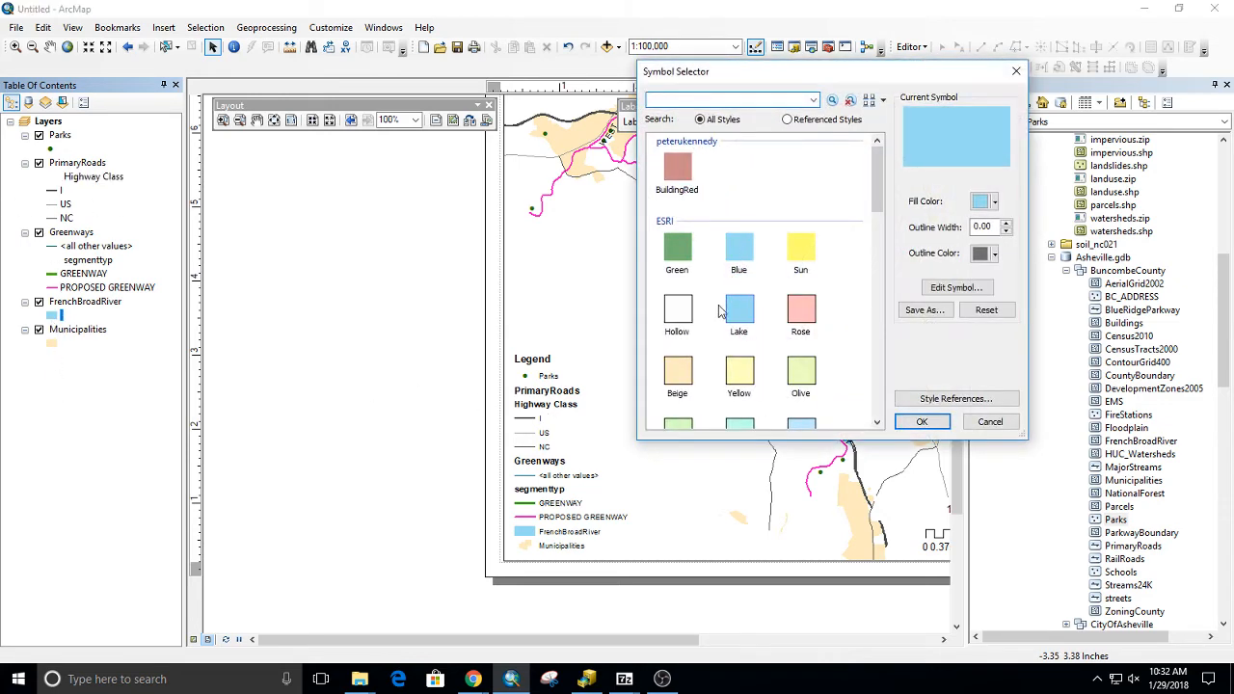
pyautogui.click(985, 203)
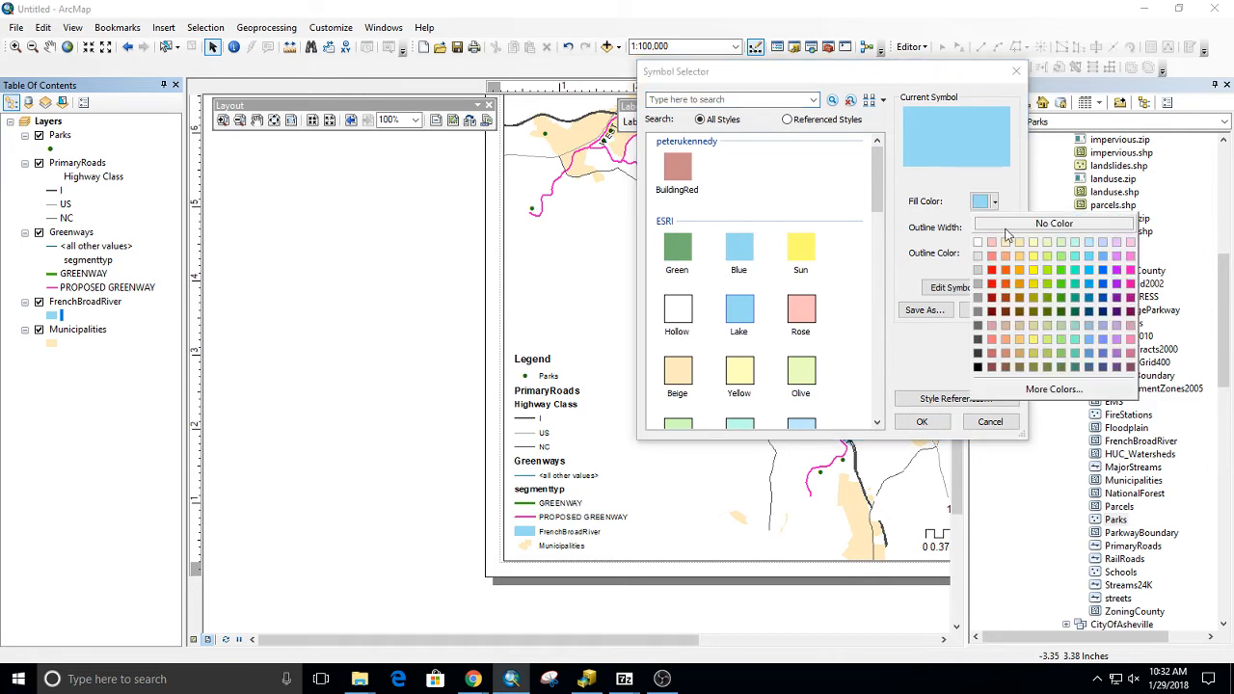
pyautogui.click(1102, 306)
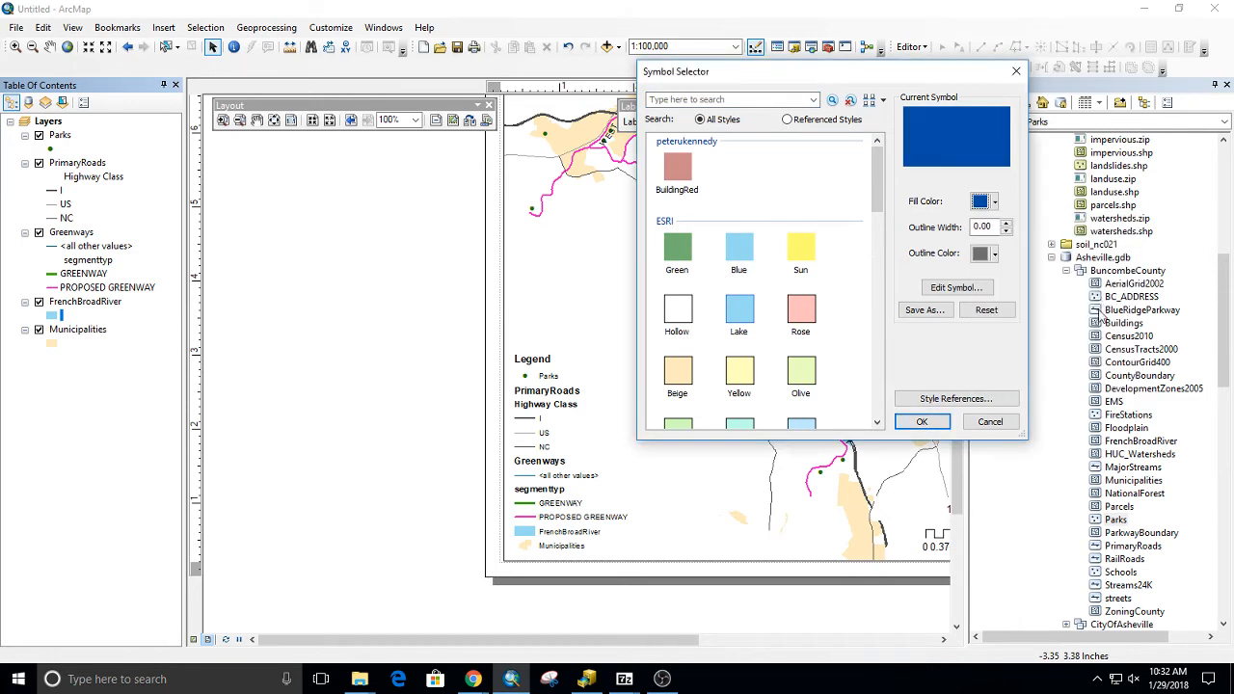
pyautogui.click(922, 421)
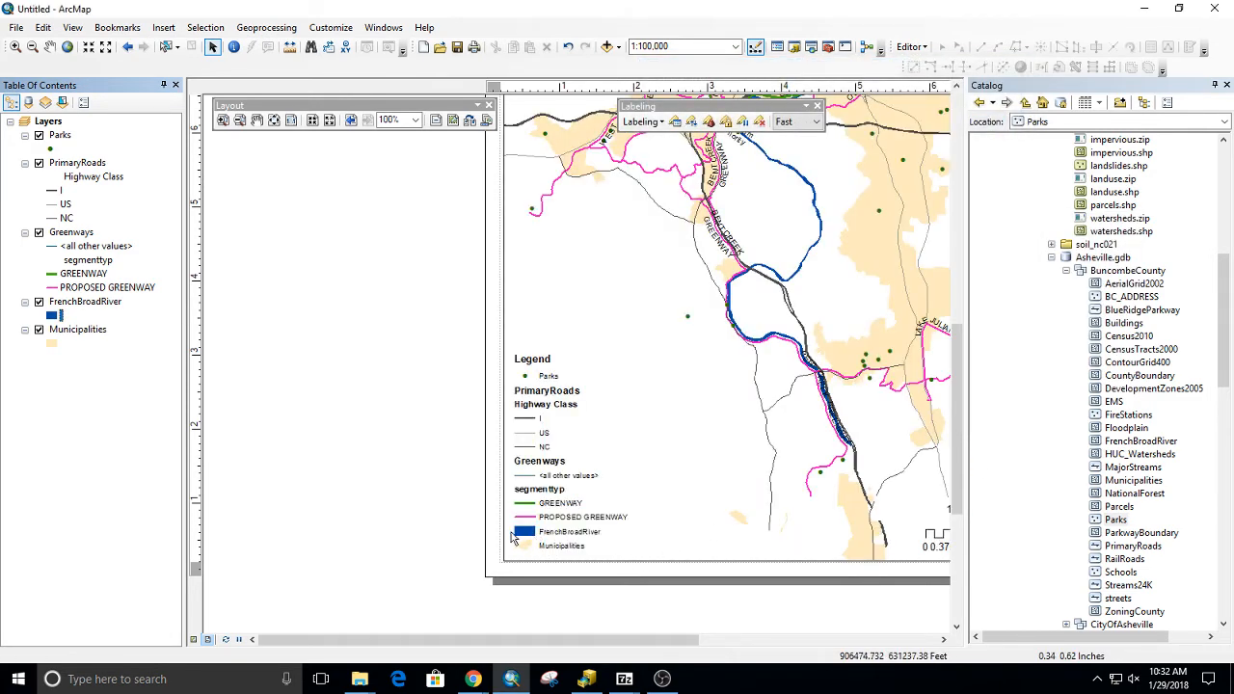
pyautogui.click(52, 317)
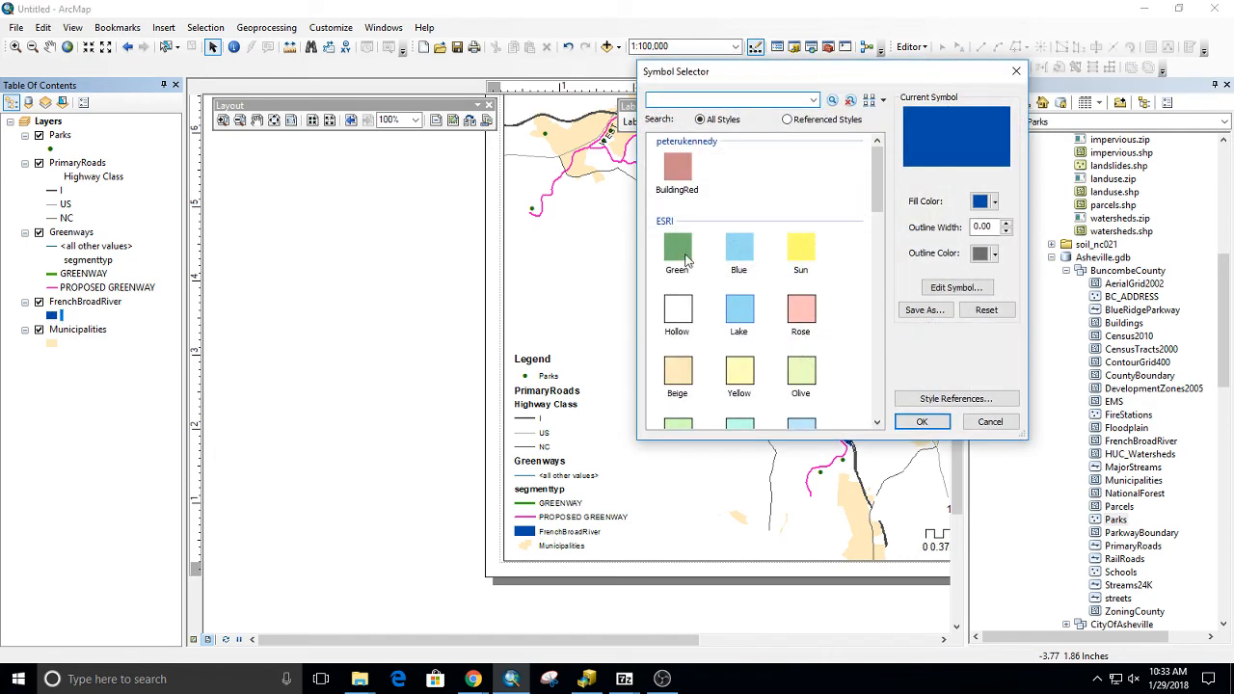
pyautogui.click(739, 252)
pyautogui.click(921, 422)
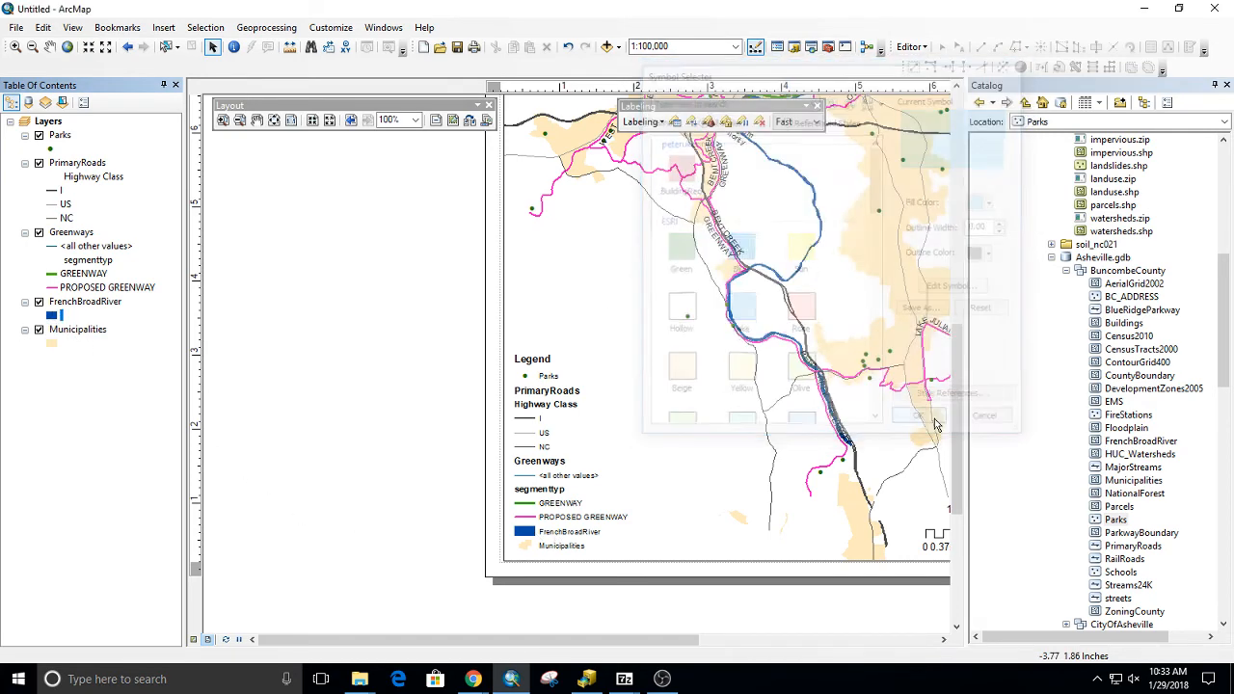
# Step: Rename the FrenchBroadRiver layer as "French Broad River"
pyautogui.moveTo(778, 273); pyautogui.dragTo(683, 344)
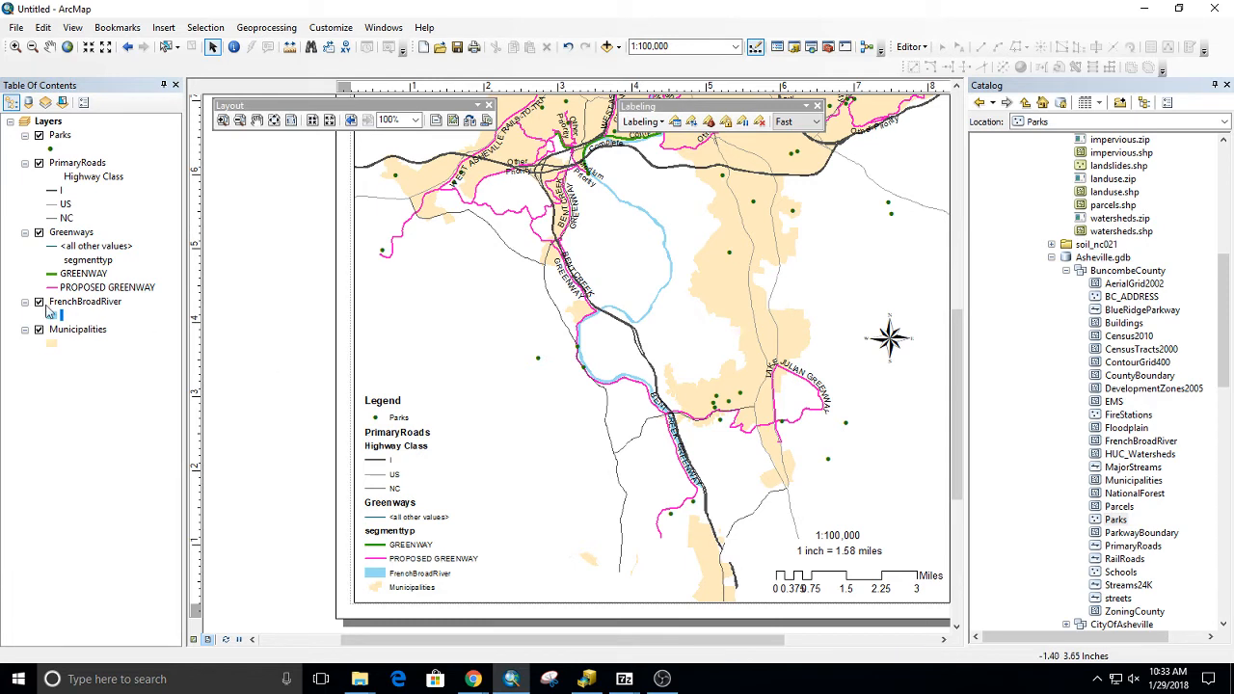
pyautogui.click(81, 303)
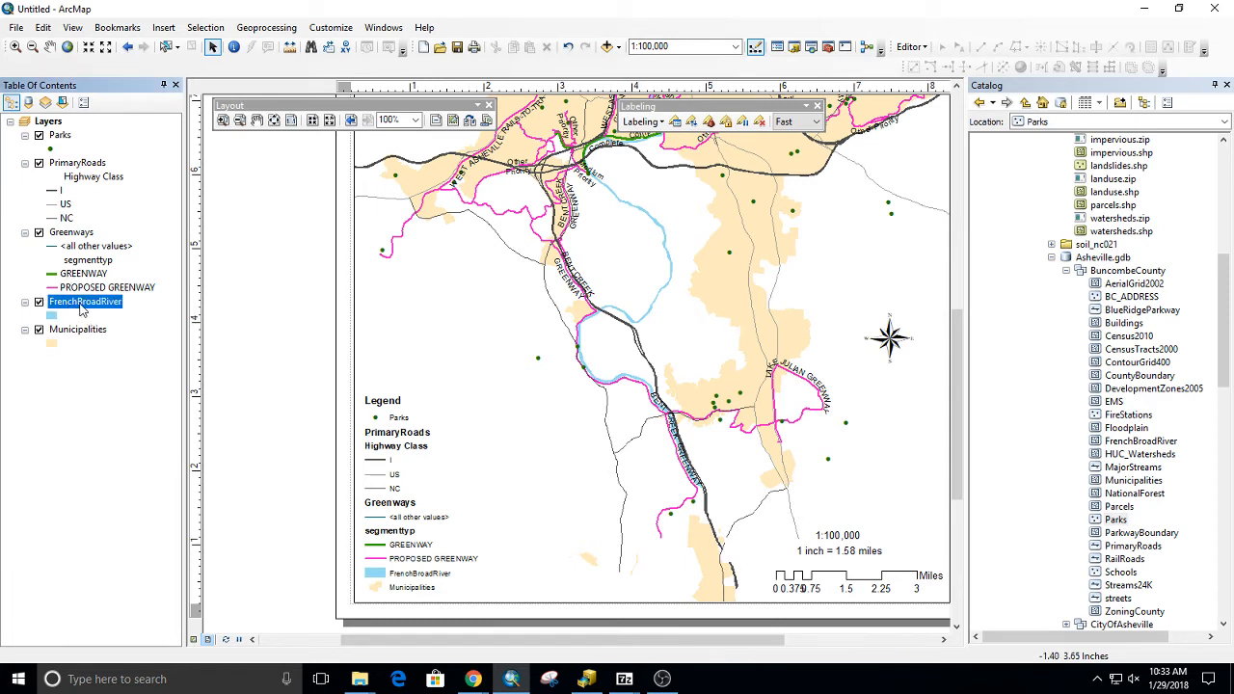
pyautogui.click(76, 304)
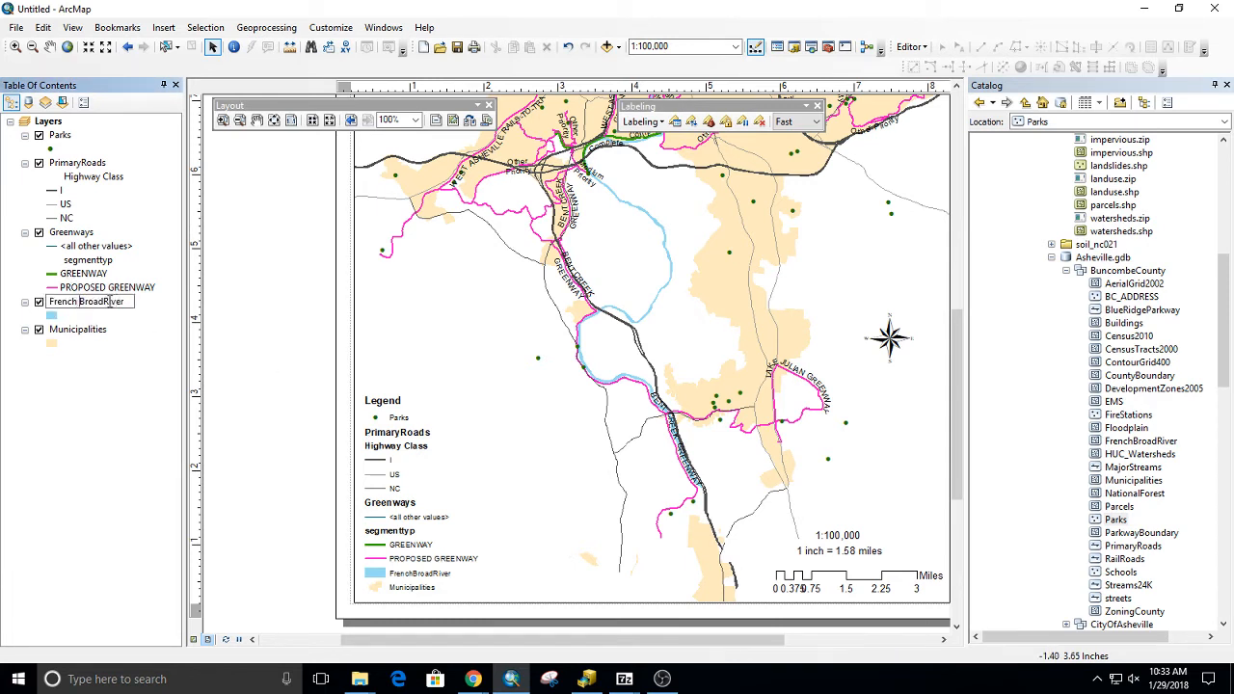
pyautogui.click(106, 303)
pyautogui.press('Return')
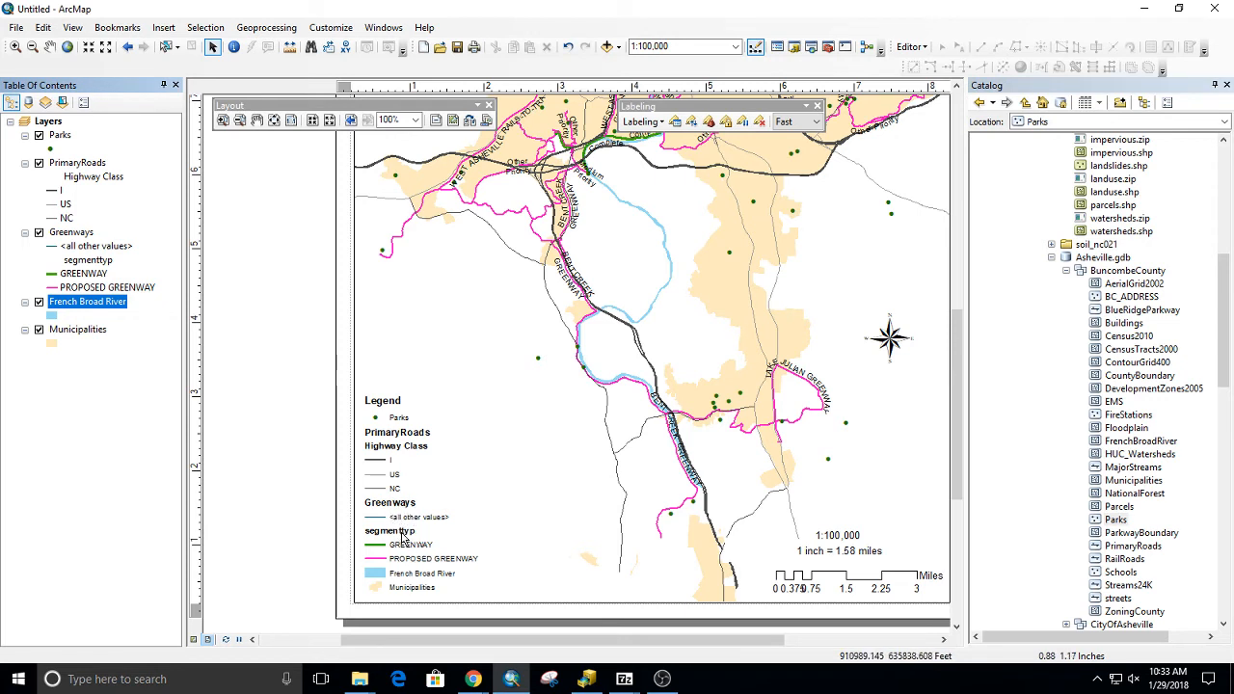
# Step: Clear the segmenttyp heading of the Greenways layer and remove the <all other values> class from its symbology
pyautogui.click(87, 261)
pyautogui.click(88, 260)
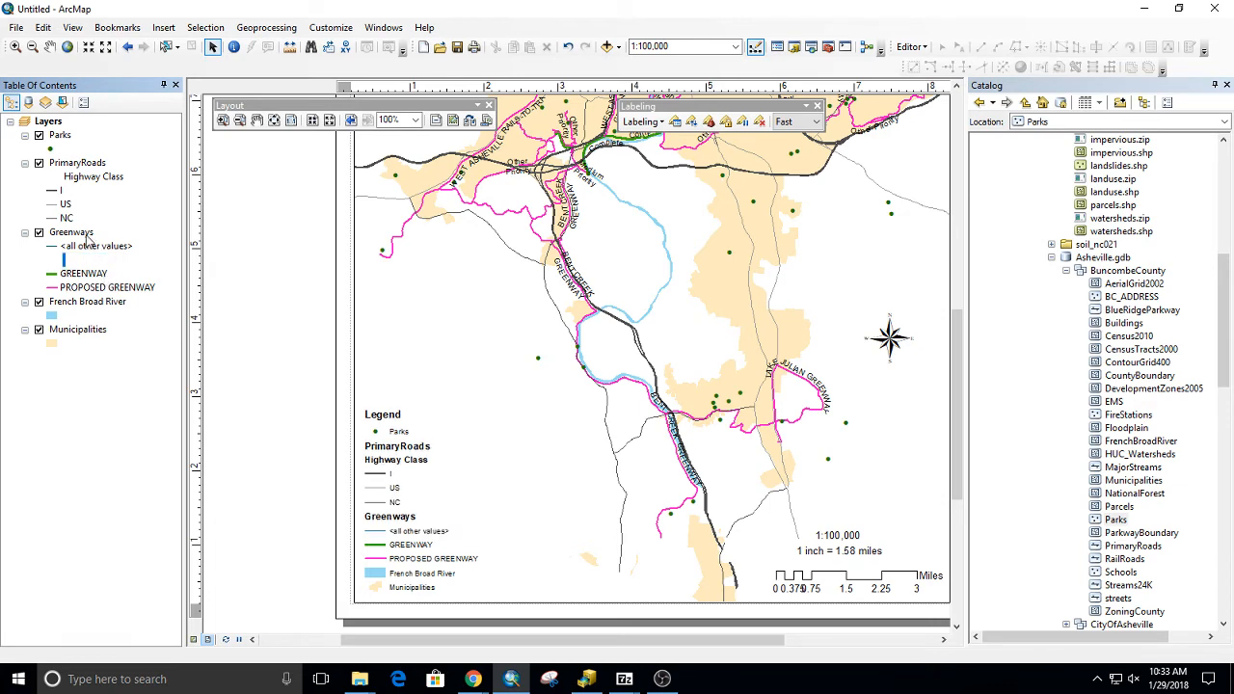
pyautogui.doubleClick(89, 235)
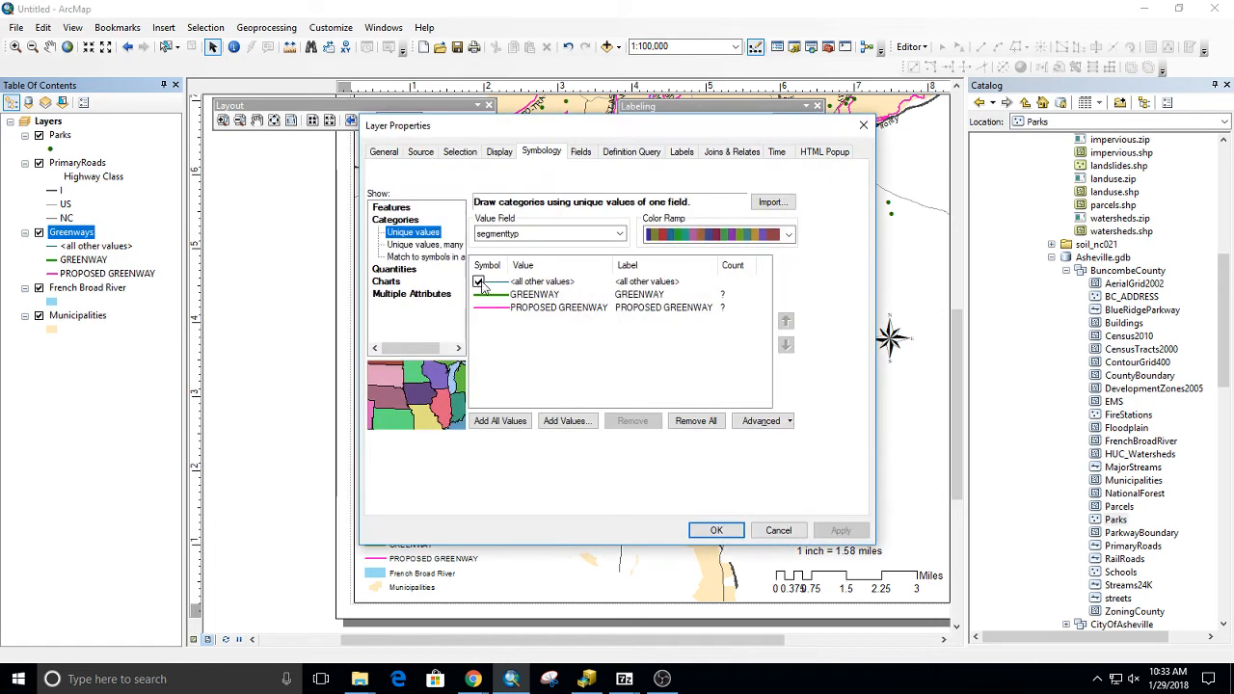
pyautogui.click(480, 282)
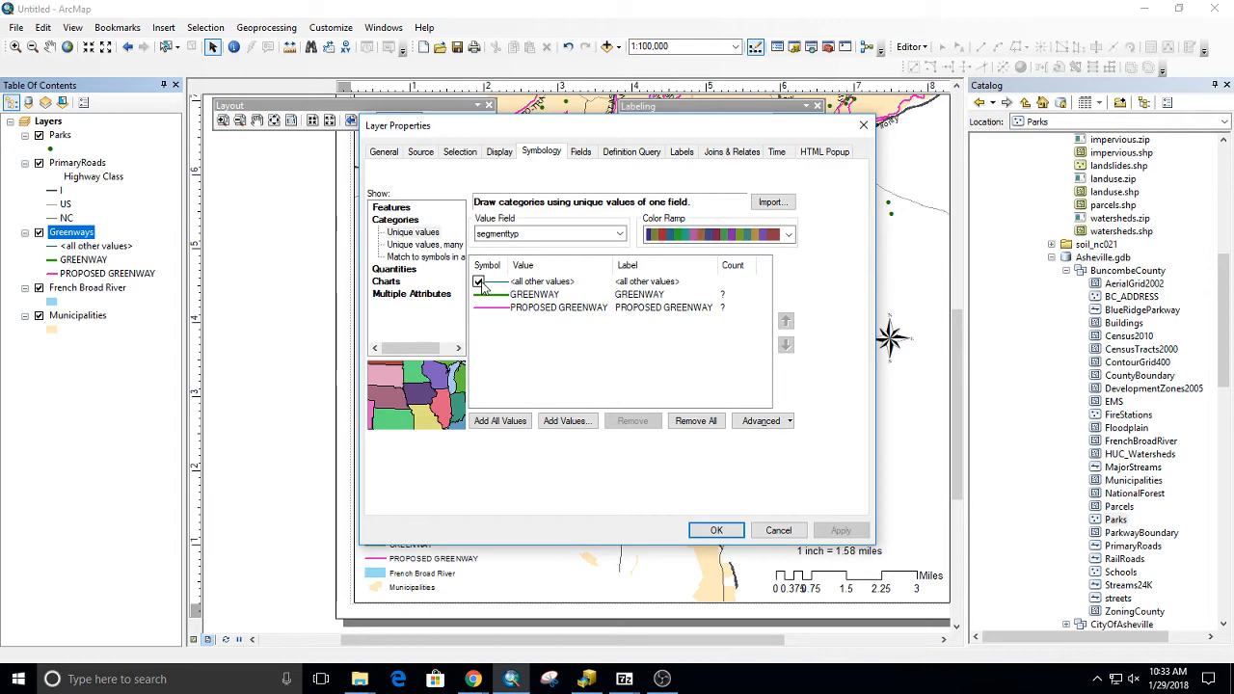
pyautogui.click(716, 530)
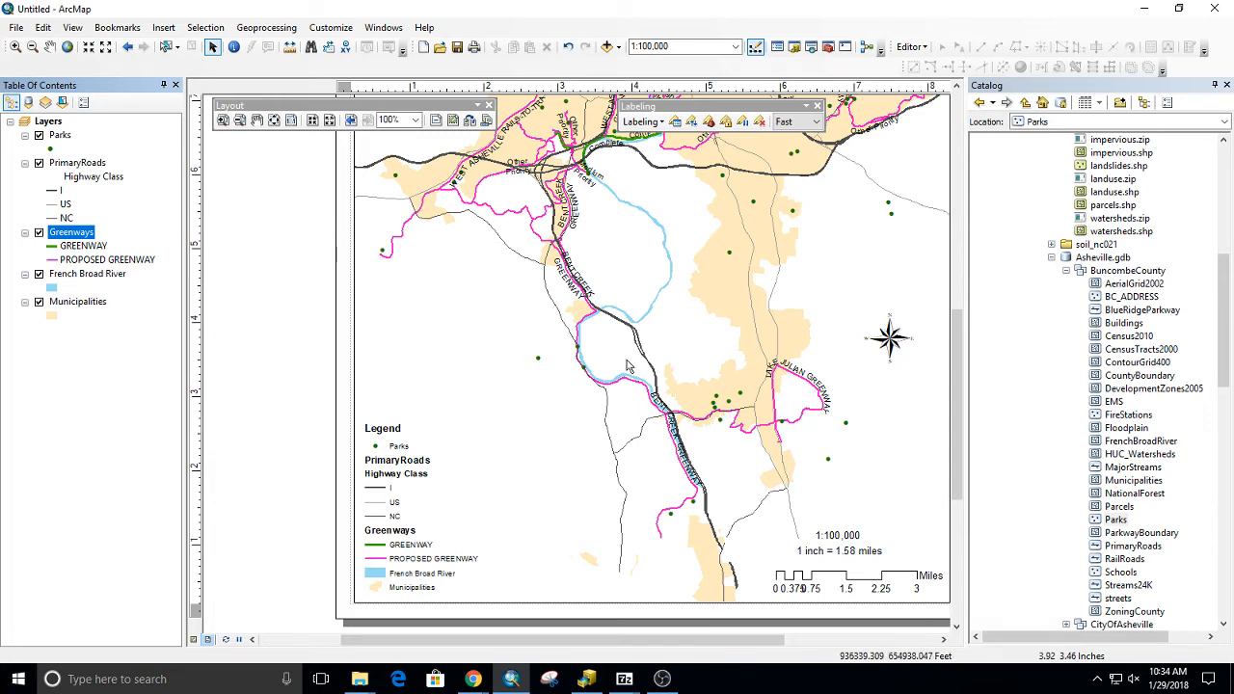
# Step: Insert the date 1/29/2018 as a text element and place it near the map's bottom edge, between the legend and the scale bar
pyautogui.scroll(2, 643, 390)
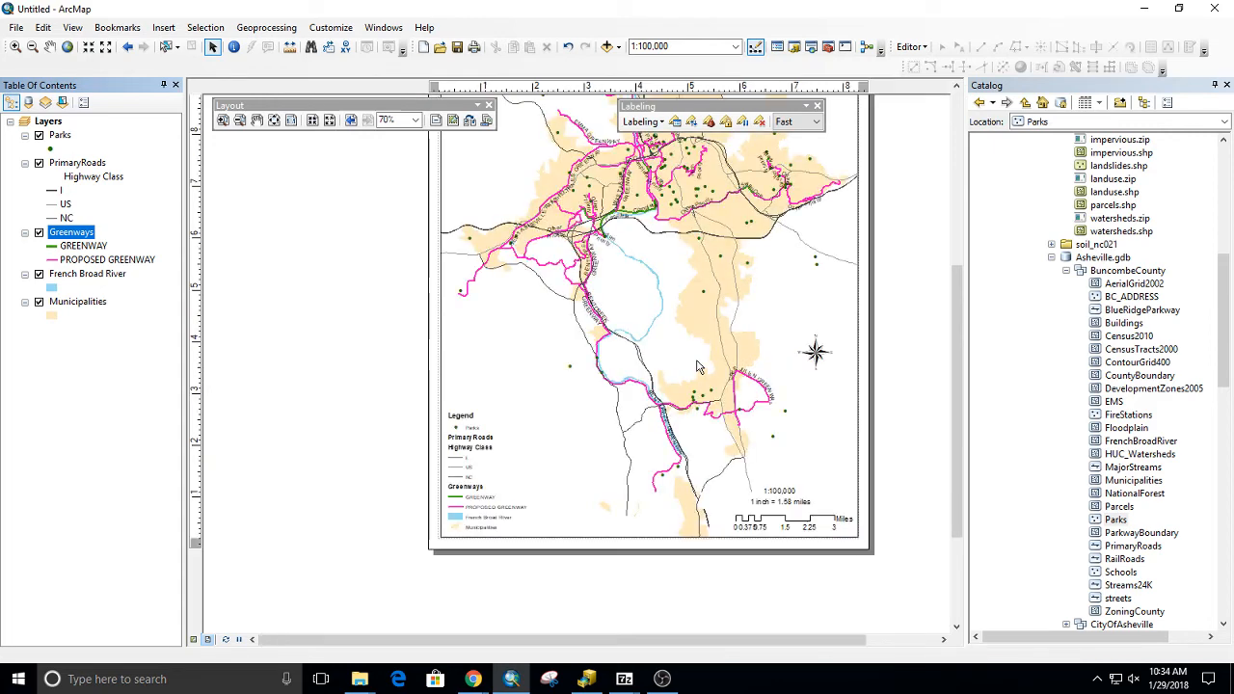
pyautogui.click(164, 29)
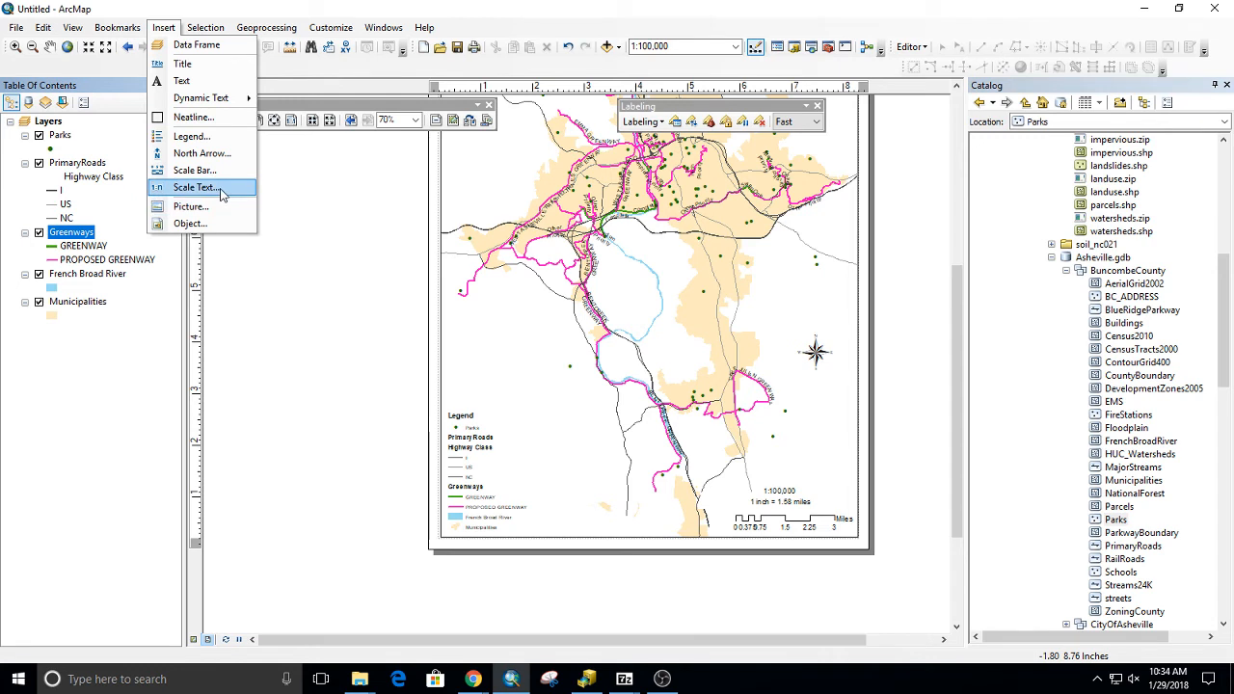
pyautogui.click(188, 80)
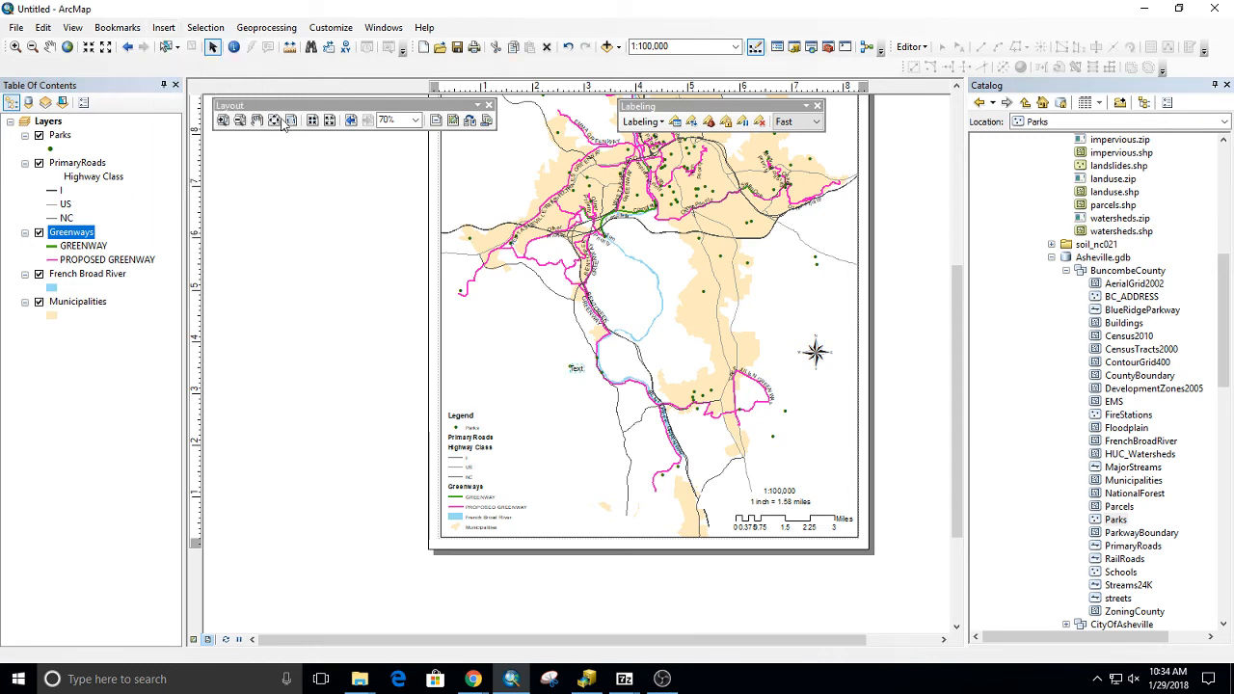
pyautogui.click(576, 369)
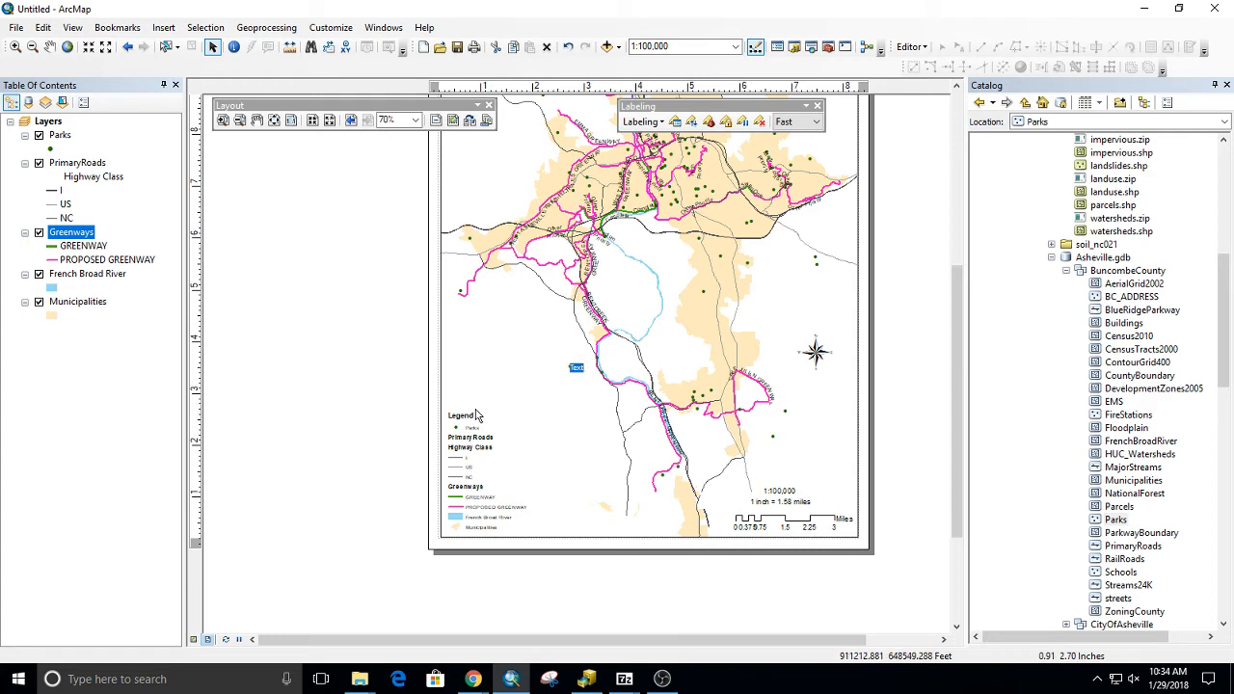
pyautogui.write('11/28')
pyautogui.write('/2018')
pyautogui.doubleClick(574, 367)
pyautogui.moveTo(500, 251); pyautogui.dragTo(507, 251)
pyautogui.write('9')
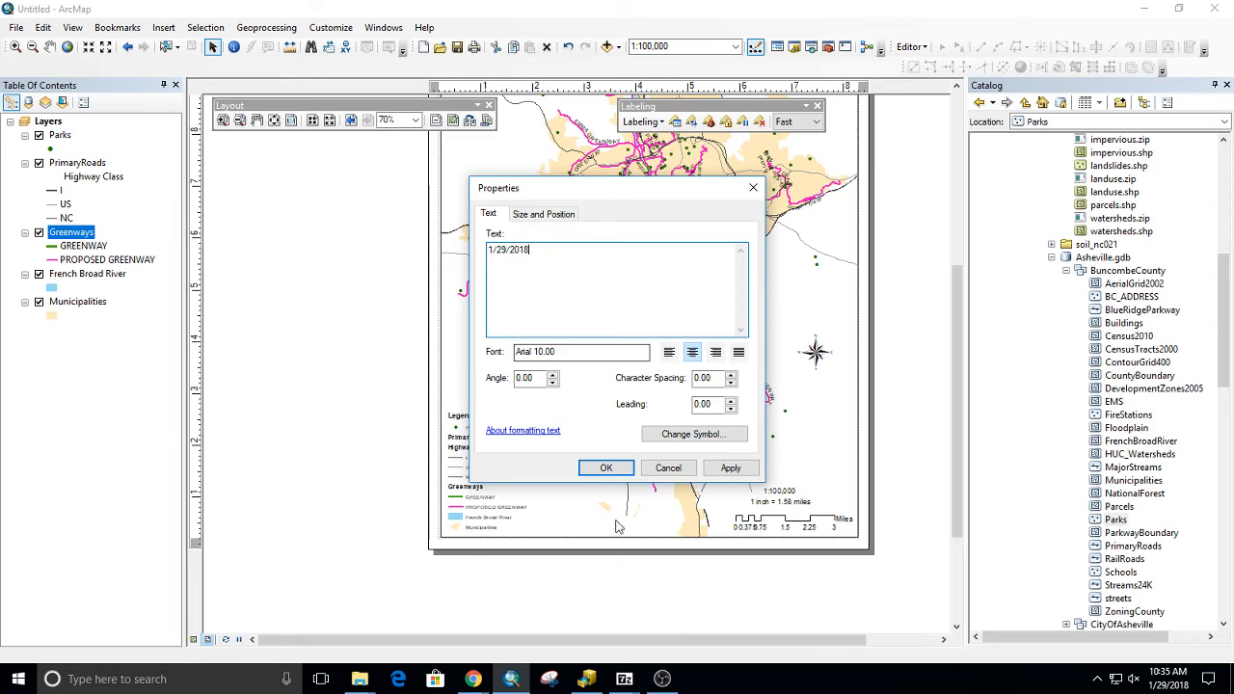
pyautogui.click(605, 468)
pyautogui.moveTo(575, 369); pyautogui.dragTo(590, 522)
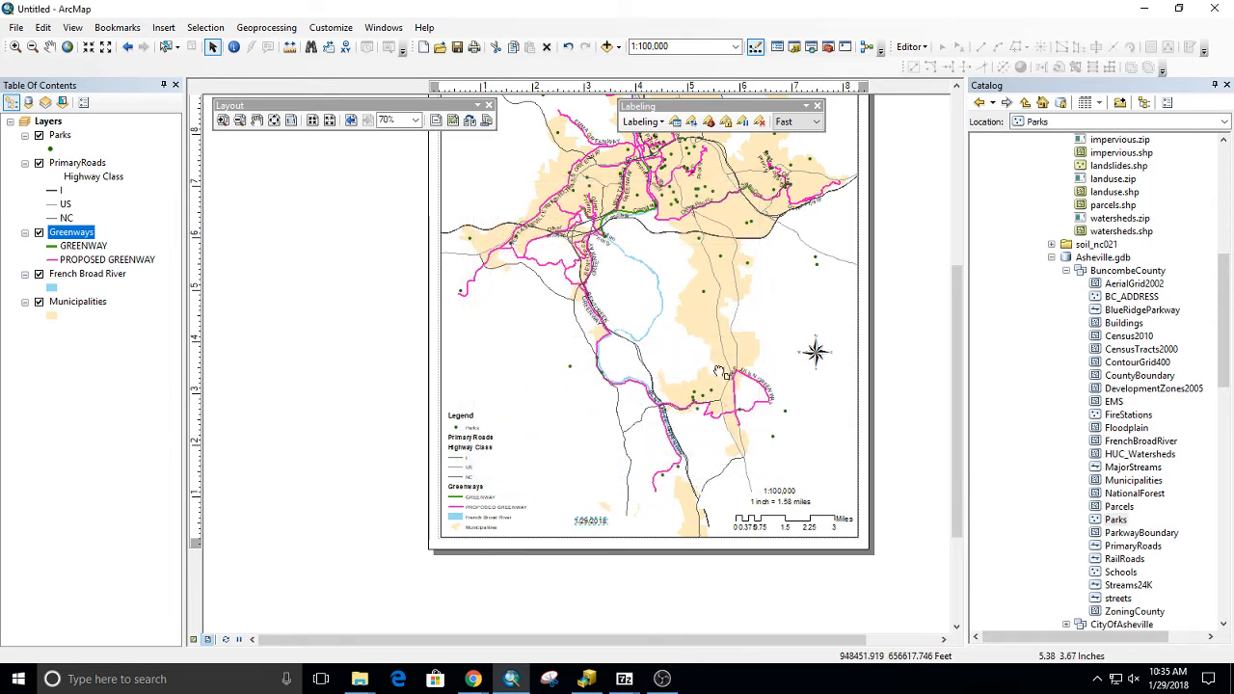
# Step: Change the Parks layer's point symbol color to a dark yellow
pyautogui.scroll(2, 550, 420)
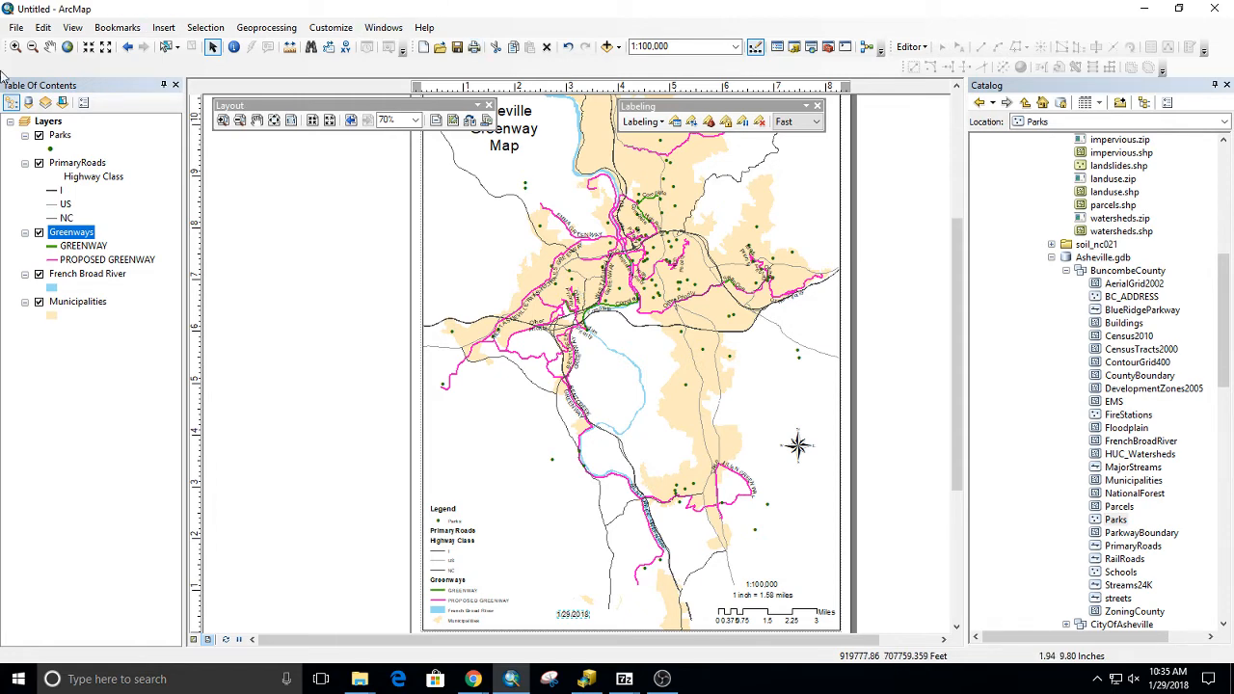
pyautogui.scroll(1, 685, 311)
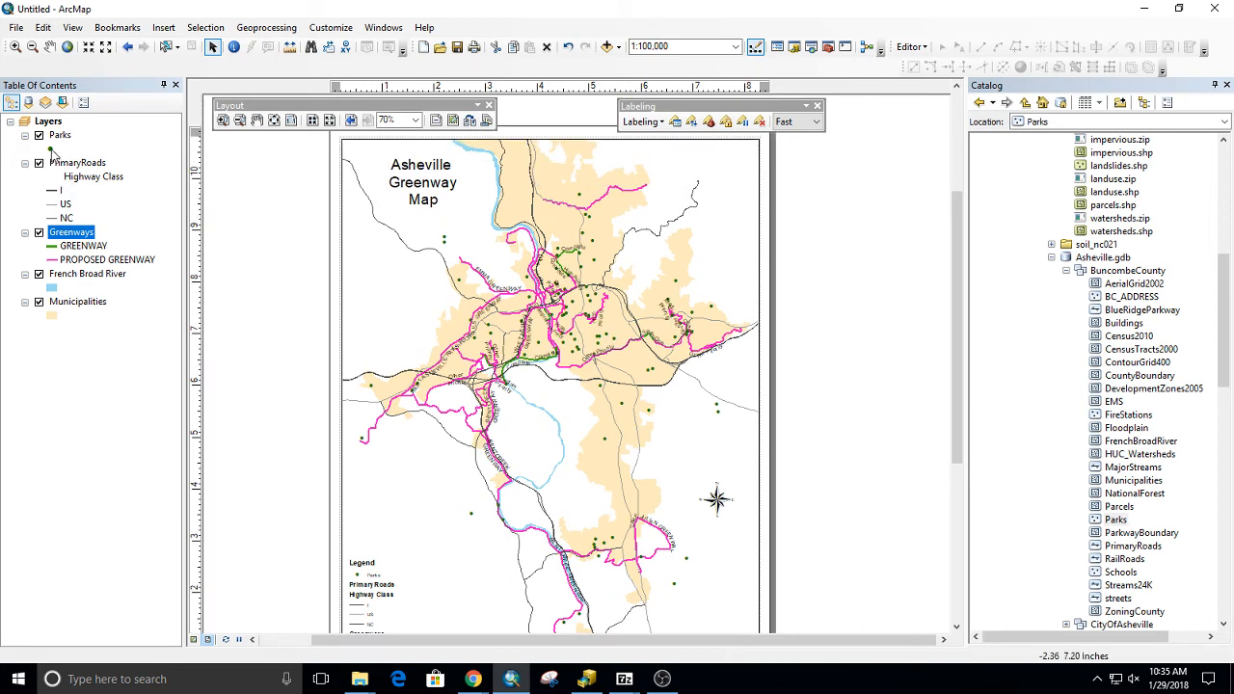
pyautogui.click(53, 150)
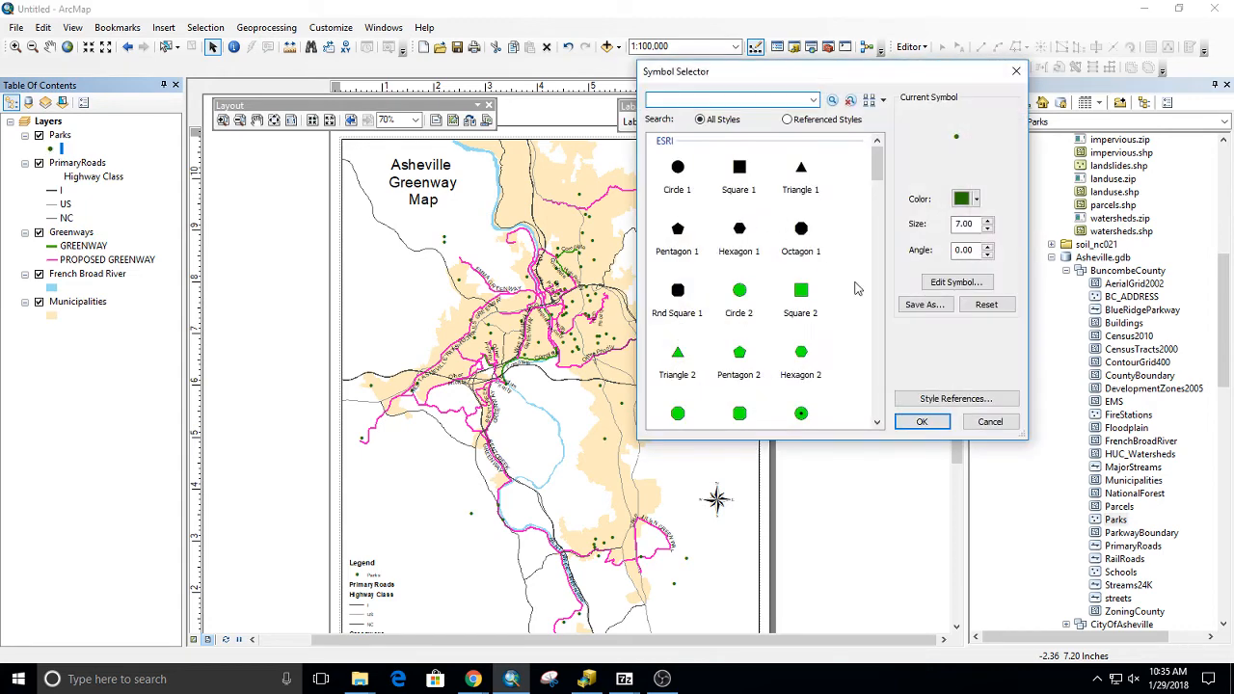
pyautogui.click(976, 199)
pyautogui.click(1029, 267)
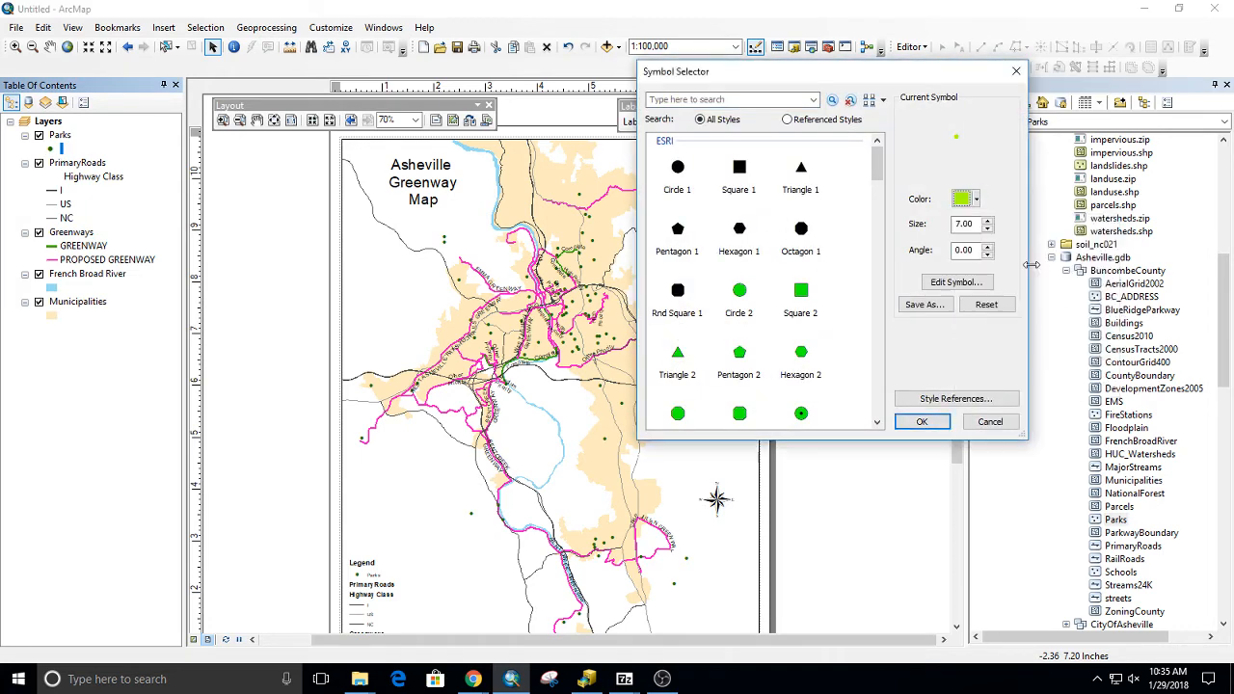
pyautogui.click(975, 199)
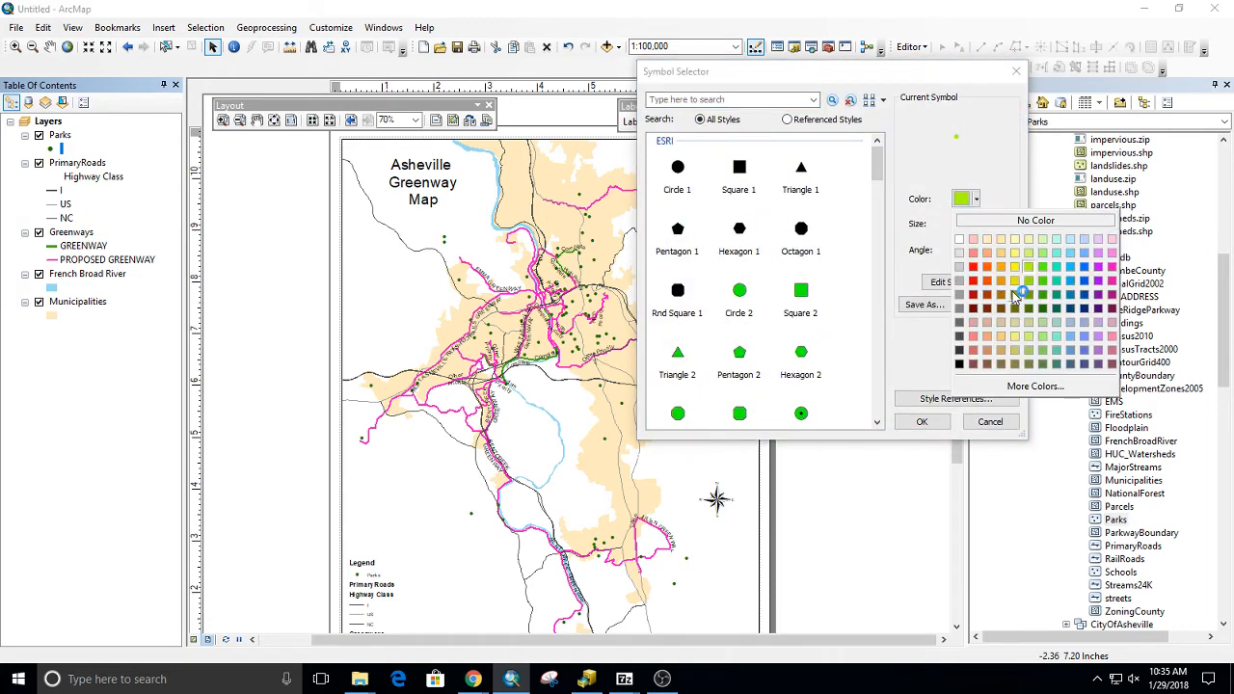
pyautogui.click(1014, 294)
pyautogui.click(924, 422)
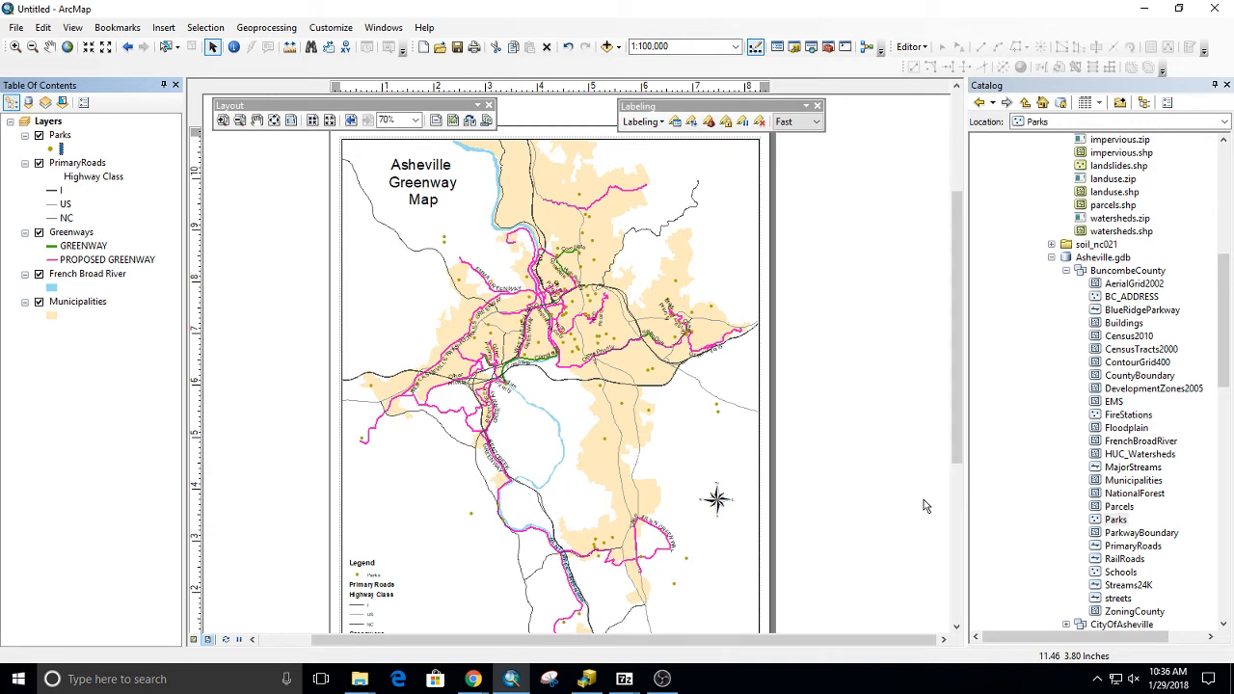
# Step: Try focusing the data frame in the layout, and release the focus
pyautogui.click(896, 257)
pyautogui.scroll(1, 848, 350)
pyautogui.scroll(-2, 849, 350)
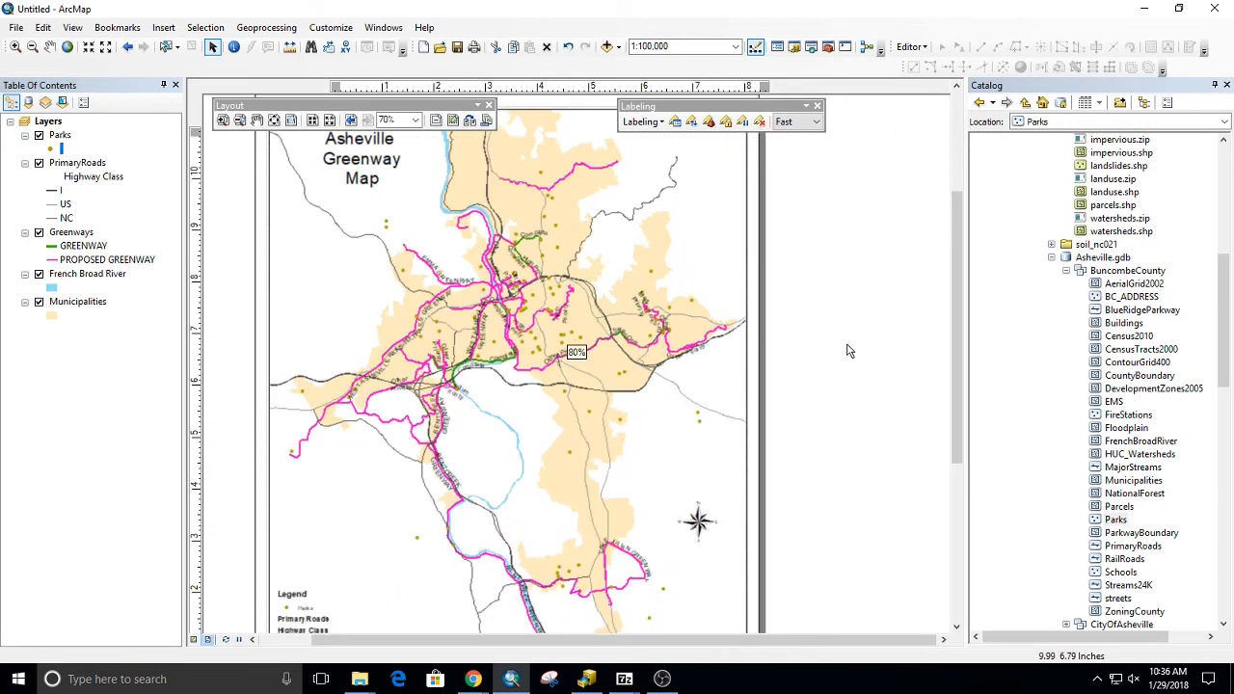
pyautogui.scroll(2, 848, 350)
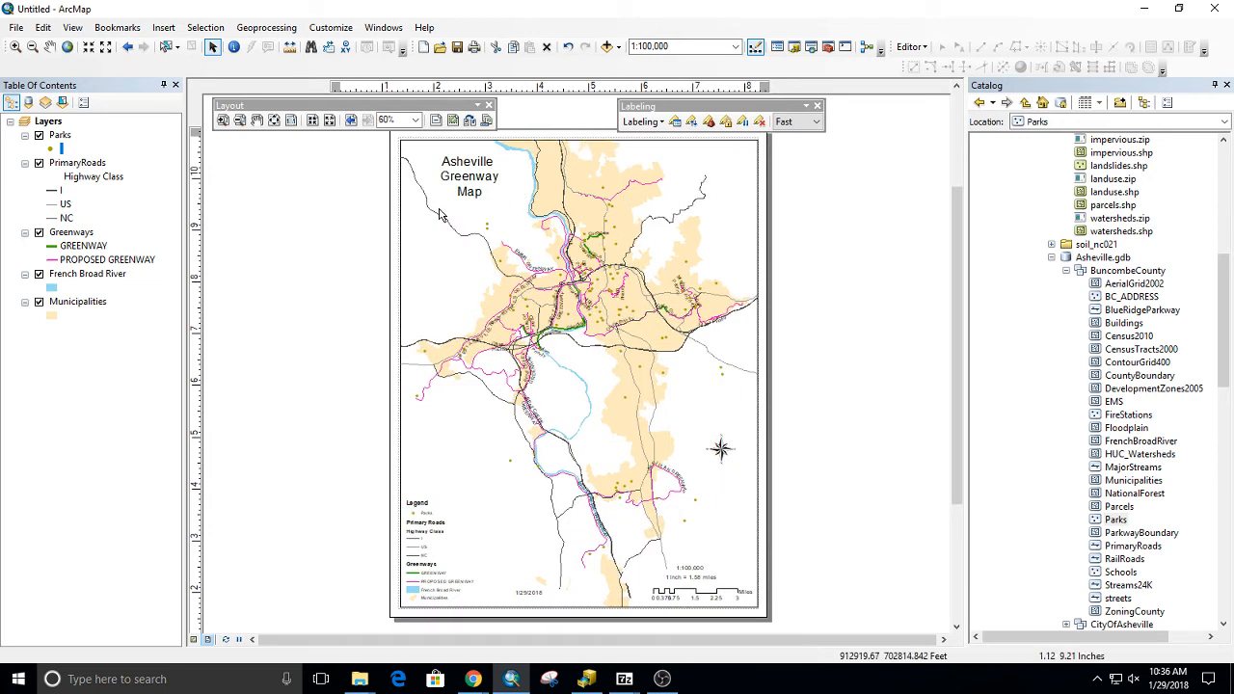
pyautogui.click(452, 123)
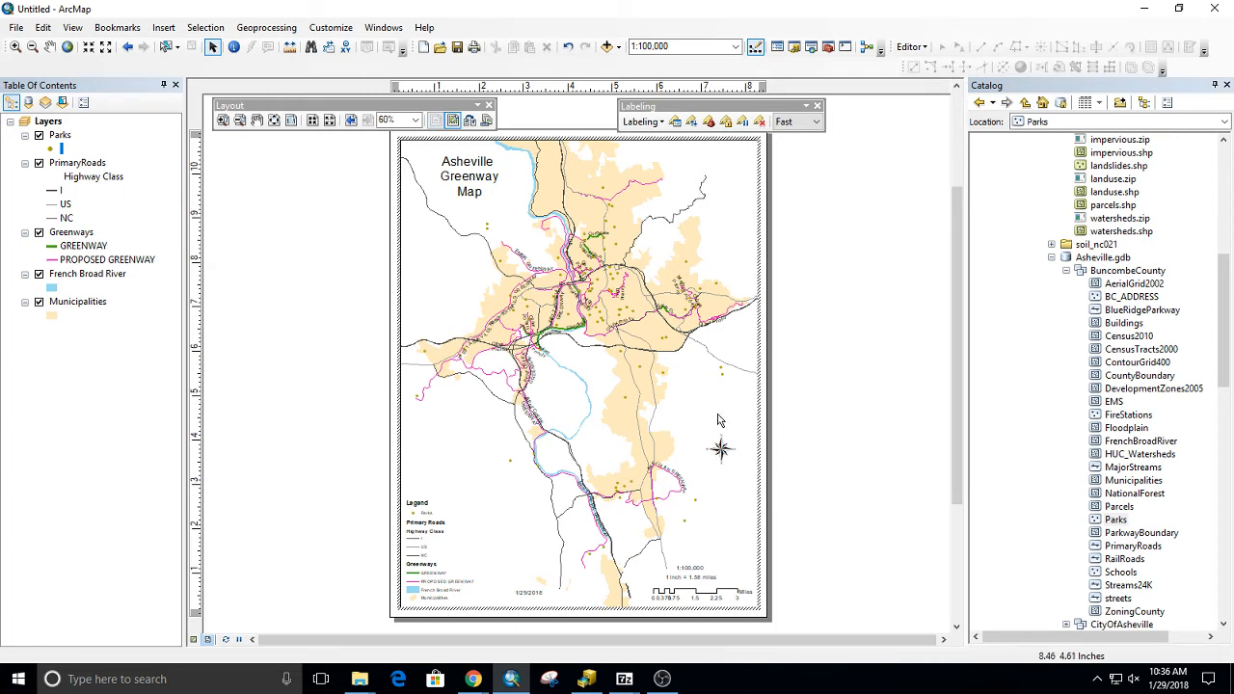
pyautogui.click(813, 384)
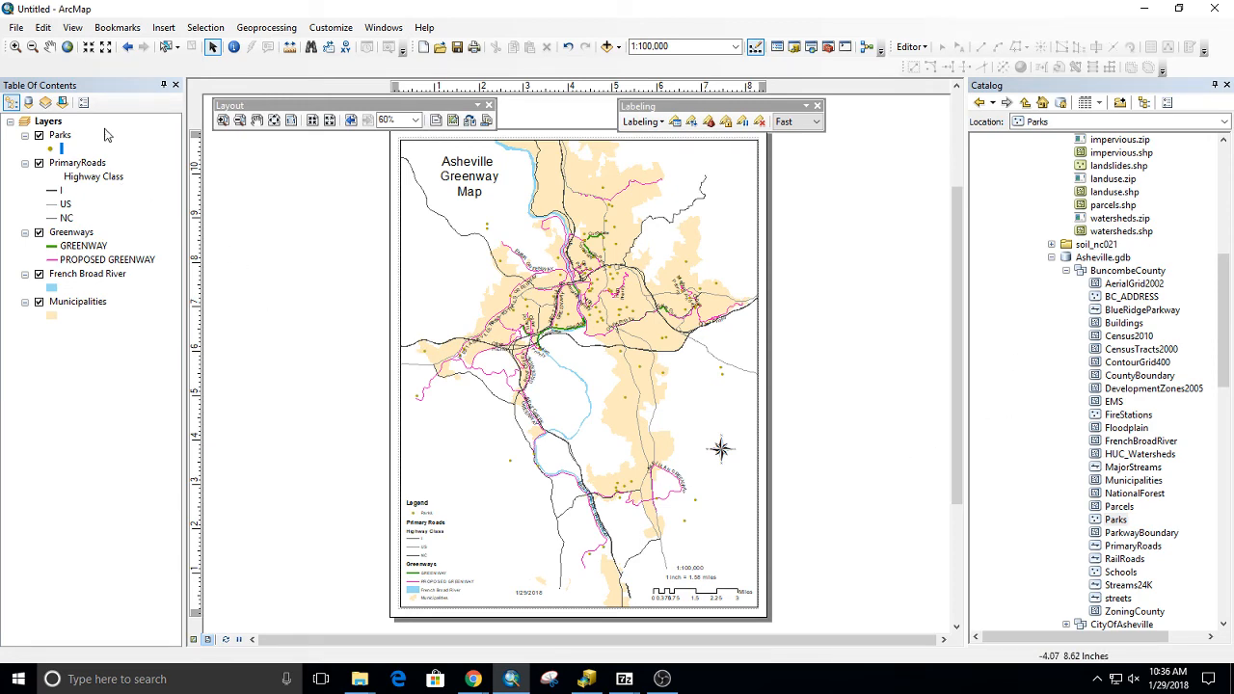
pyautogui.click(17, 28)
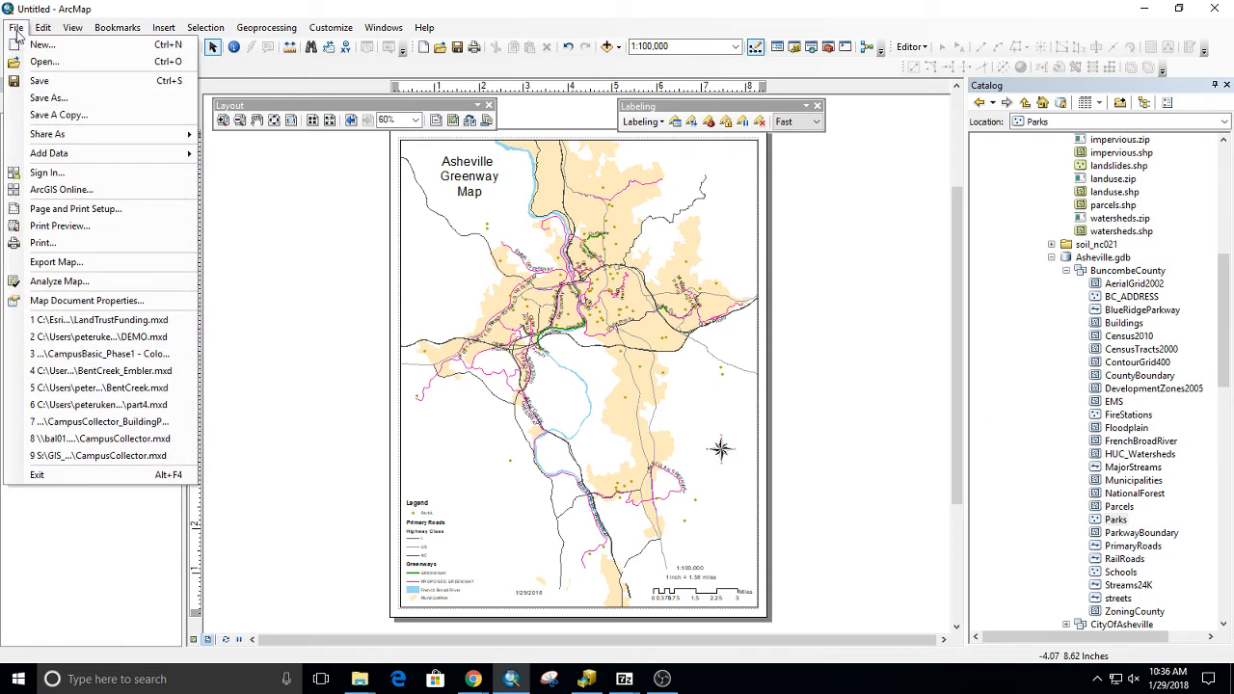
pyautogui.click(76, 7)
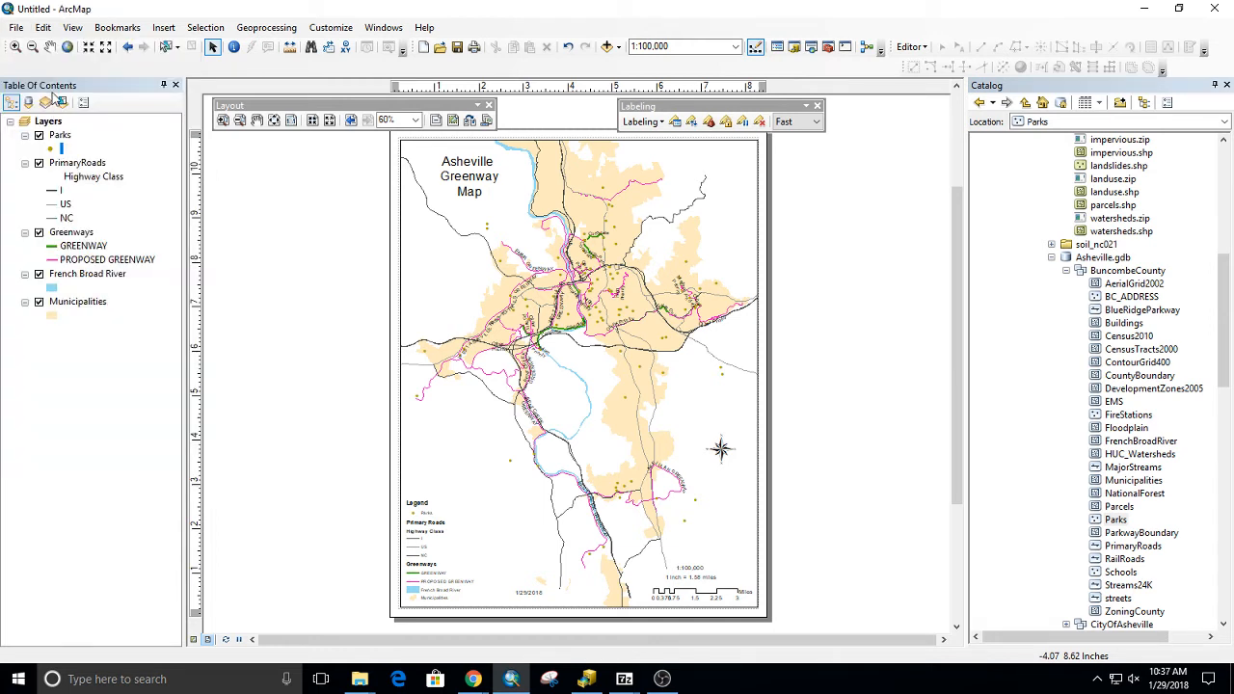
pyautogui.click(21, 28)
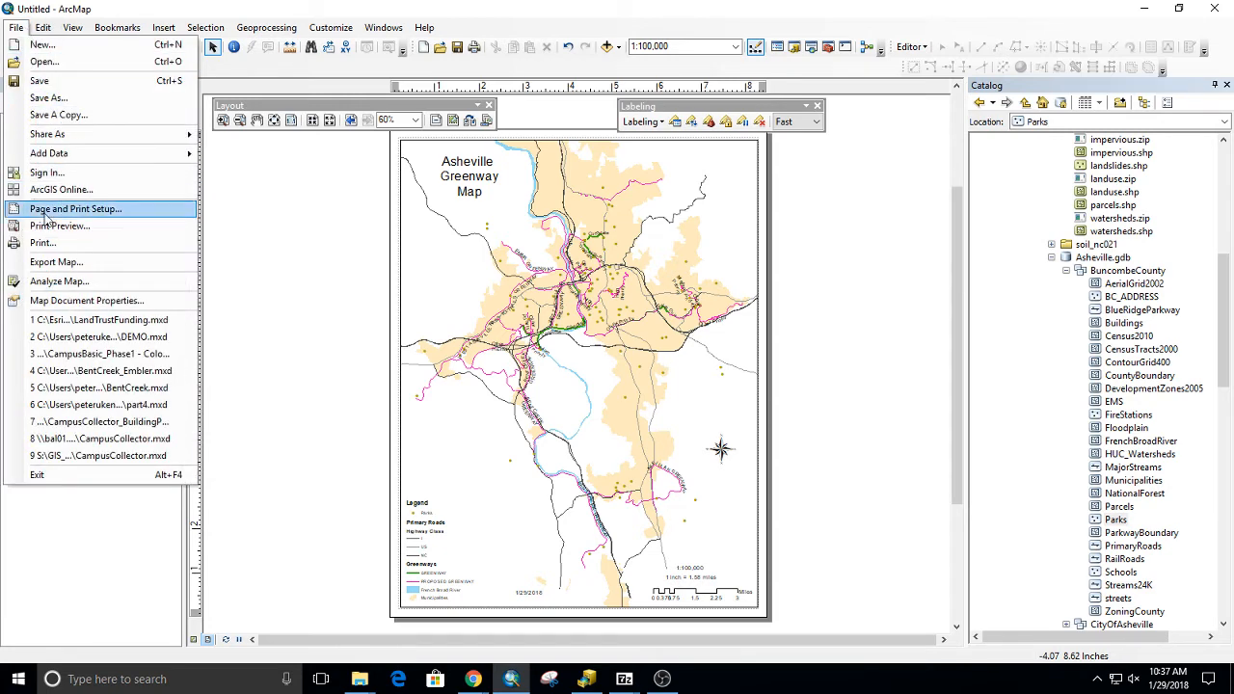
pyautogui.click(65, 301)
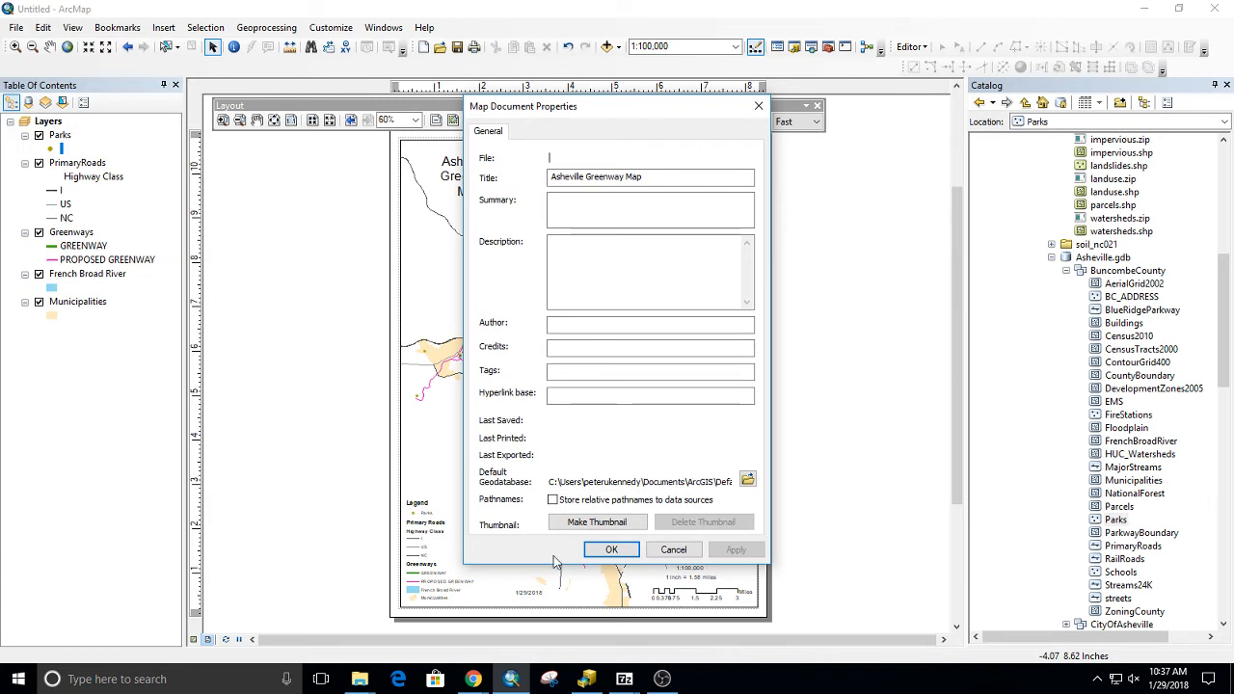
pyautogui.click(554, 501)
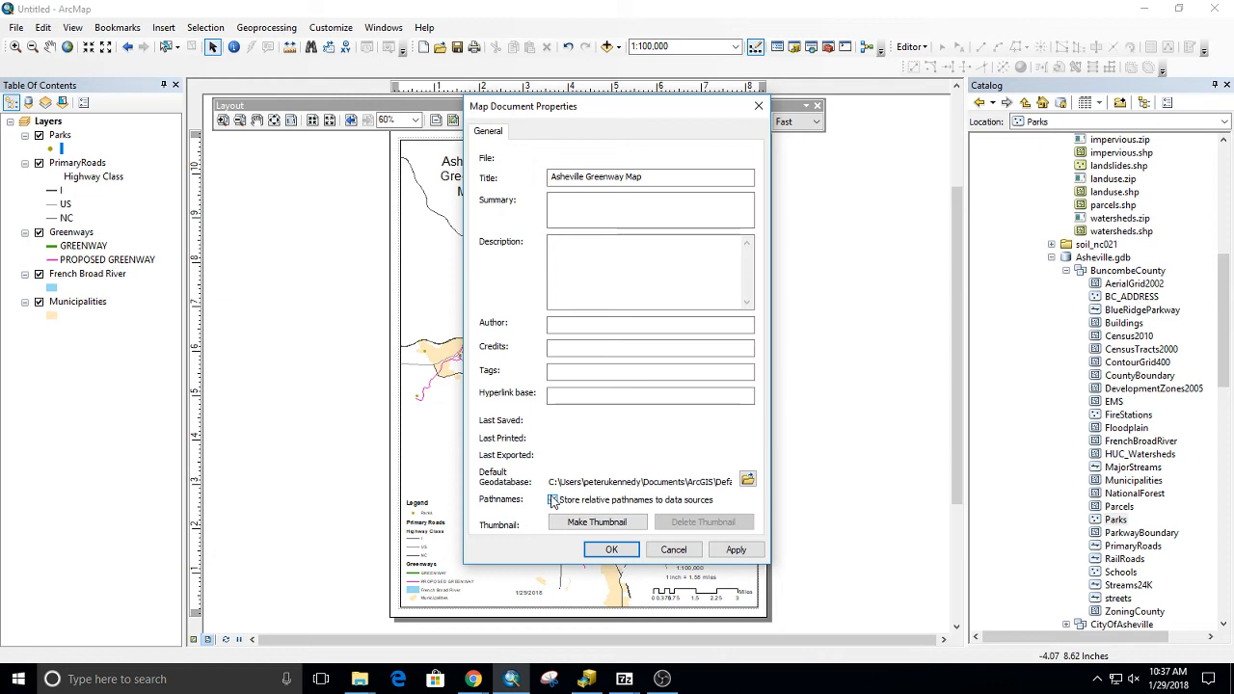
pyautogui.click(672, 549)
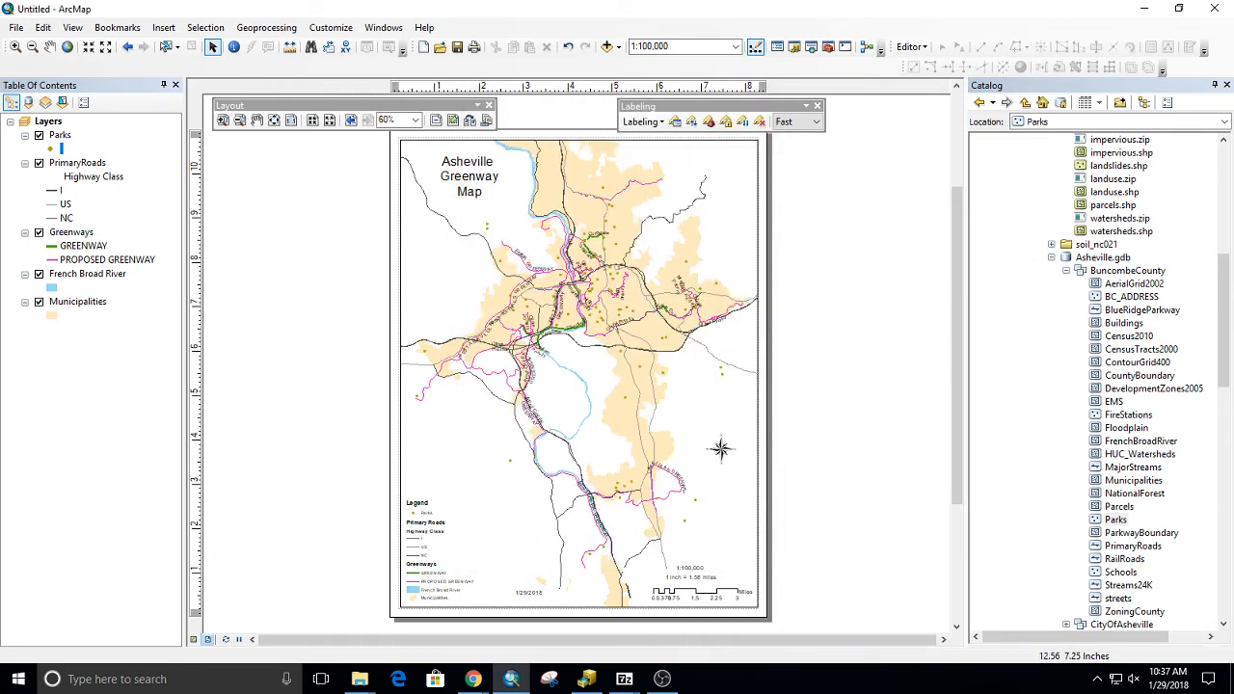
# Step: Start saving the map document and browse to the GIS_Courses\GIS_Data\Asheville folder on the StuData (S:) drive
pyautogui.scroll(2, 952, 260)
pyautogui.click(17, 27)
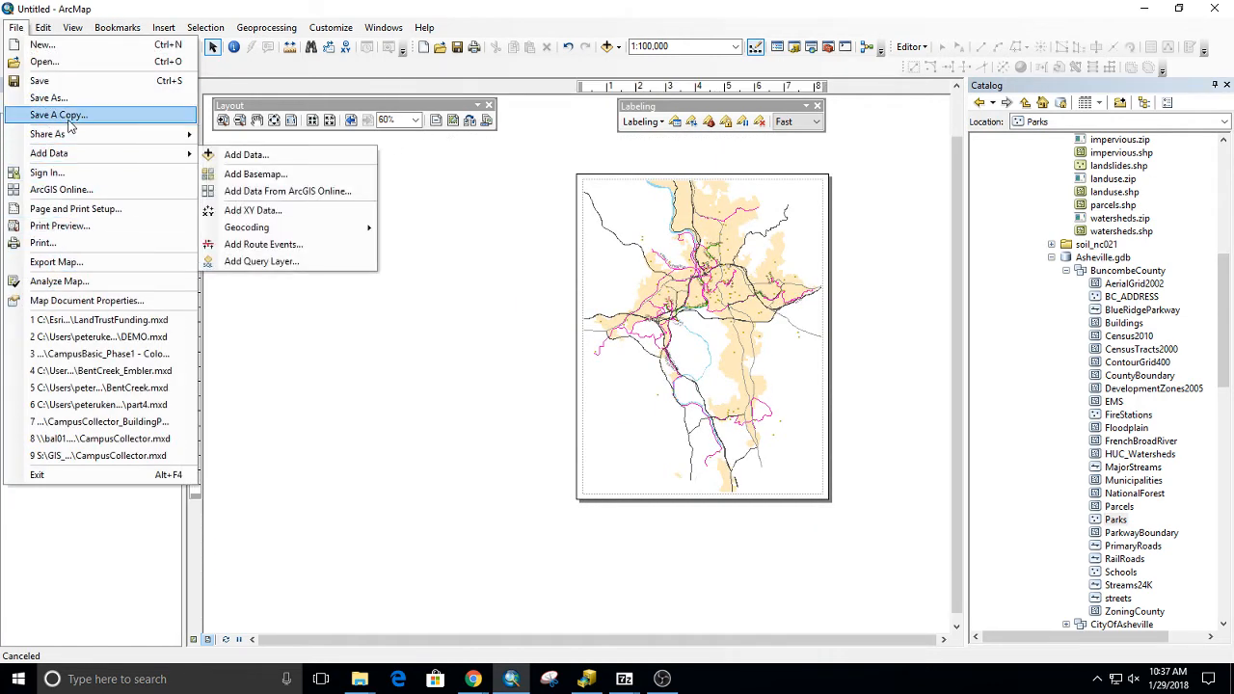
pyautogui.click(87, 82)
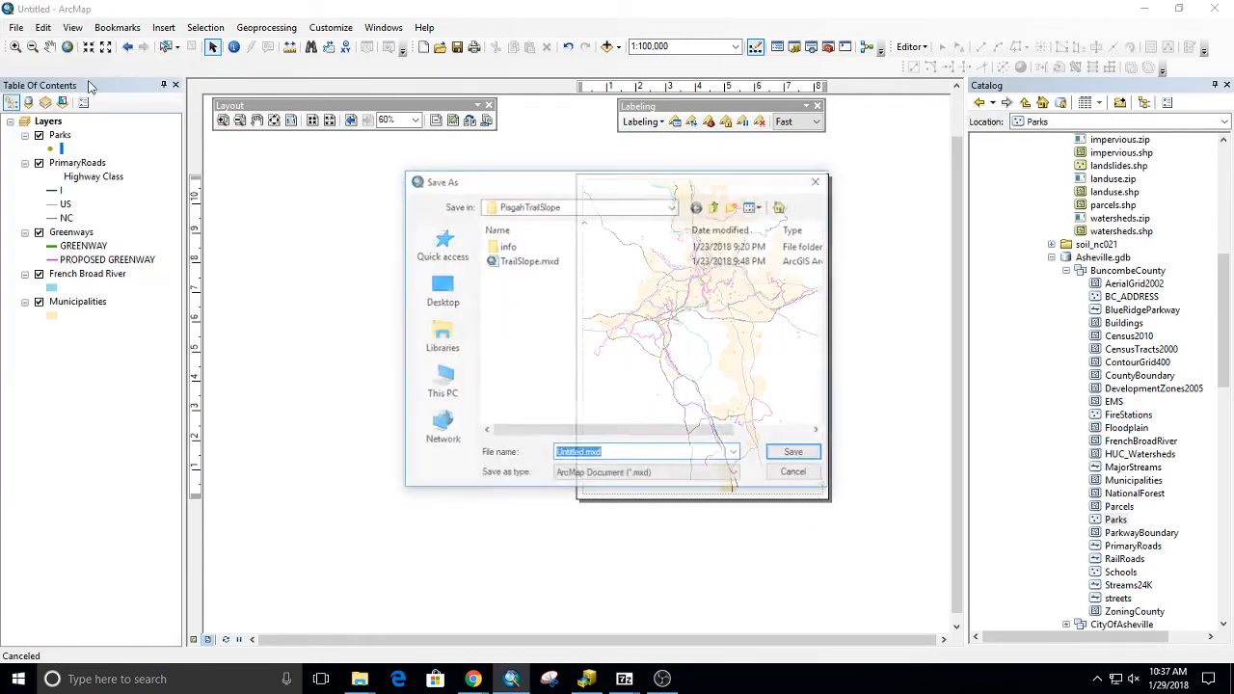
pyautogui.click(529, 208)
pyautogui.click(528, 212)
pyautogui.click(528, 208)
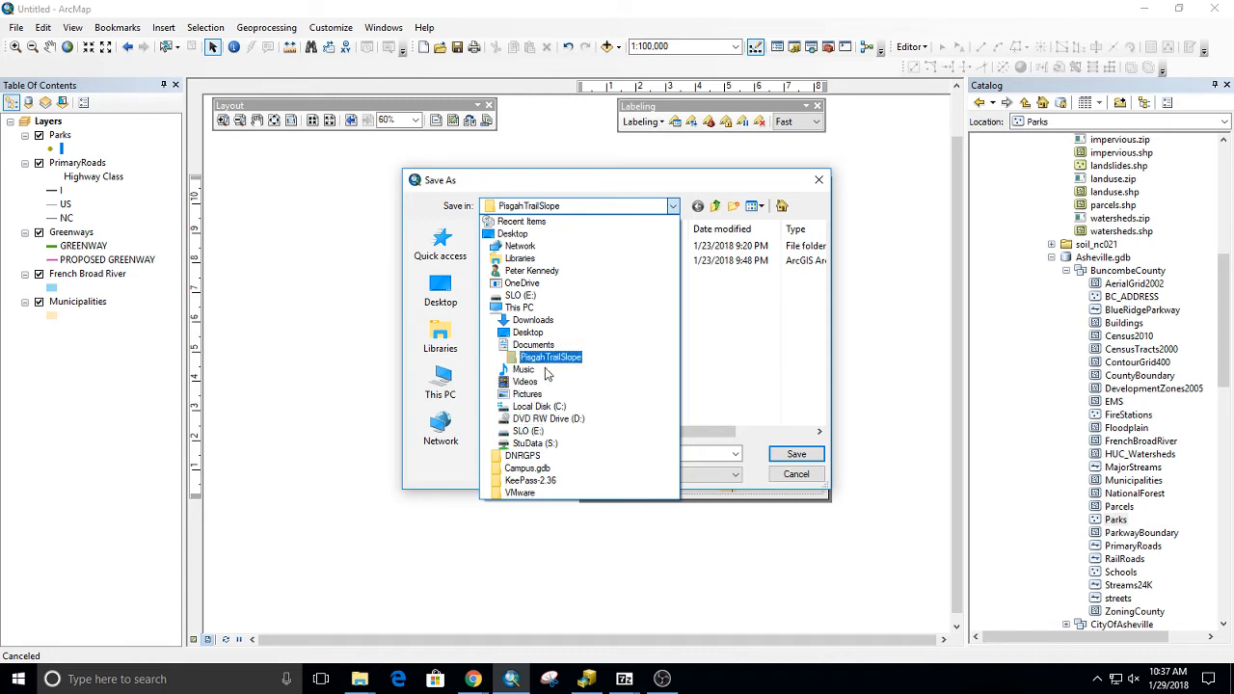
pyautogui.click(535, 443)
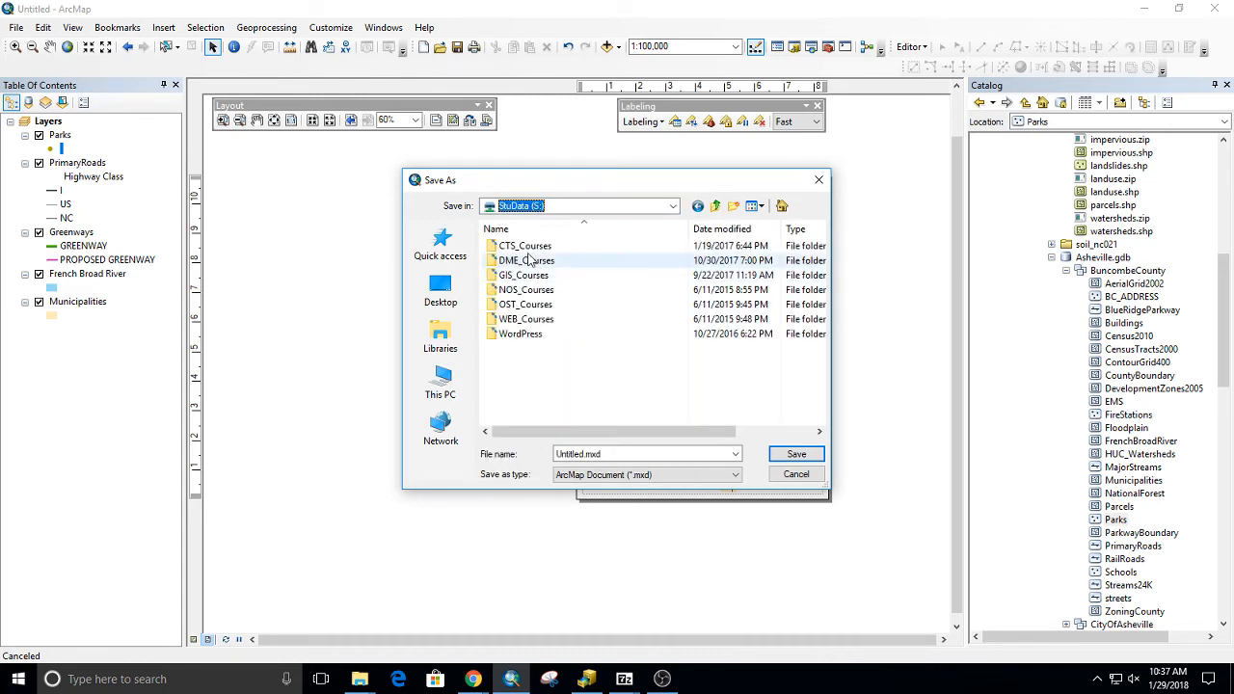
pyautogui.doubleClick(522, 276)
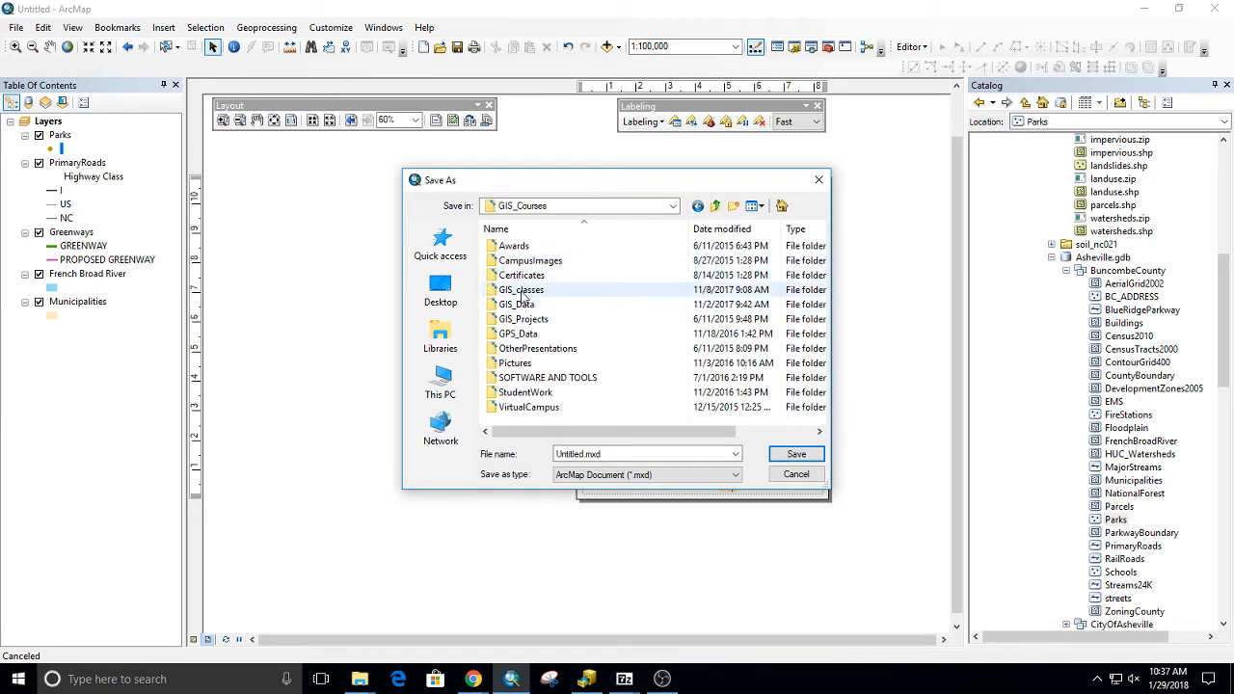
pyautogui.click(524, 304)
pyautogui.doubleClick(524, 304)
pyautogui.doubleClick(507, 261)
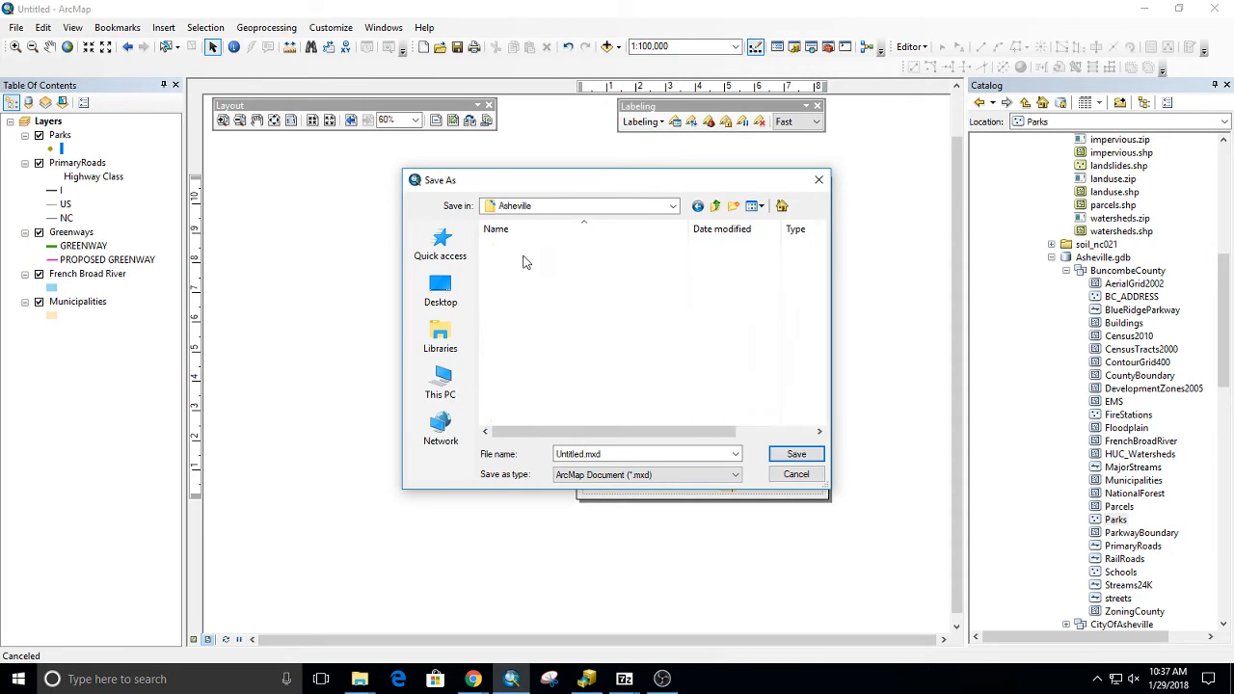
# Step: Name the map document GreenwayMap and save it in the Asheville folder
pyautogui.click(614, 451)
pyautogui.click(579, 455)
pyautogui.moveTo(584, 453); pyautogui.dragTo(500, 446)
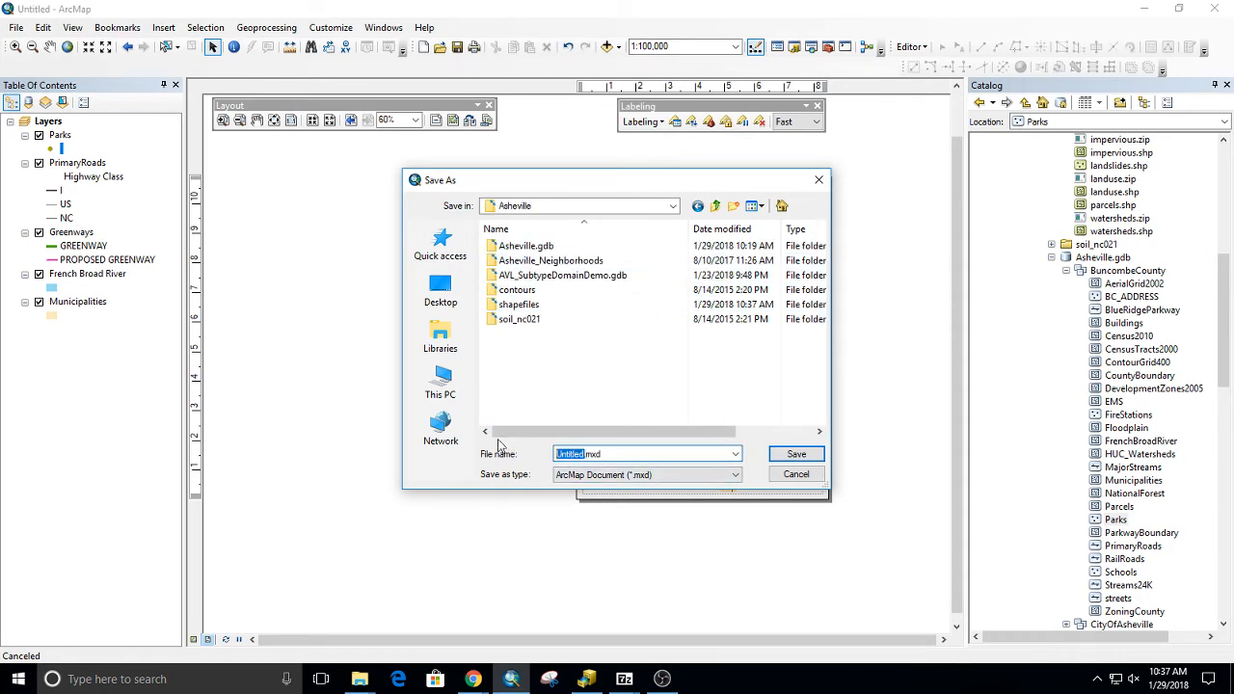
pyautogui.write('GreenwayMap')
pyautogui.press('Return')
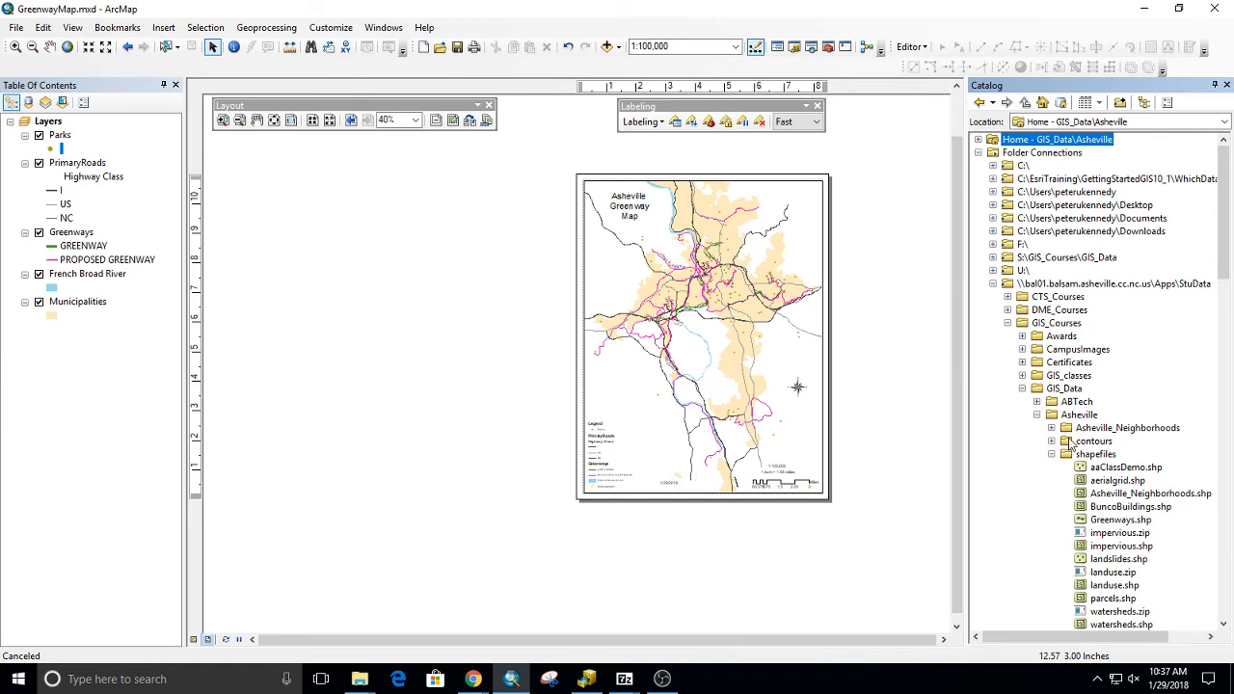
# Step: Locate the saved GreenwayMap.mxd in the catalog's Asheville folder, collapsing the shapefiles folder and Asheville.gdb
pyautogui.click(1080, 417)
pyautogui.scroll(-2, 1099, 461)
pyautogui.click(1051, 376)
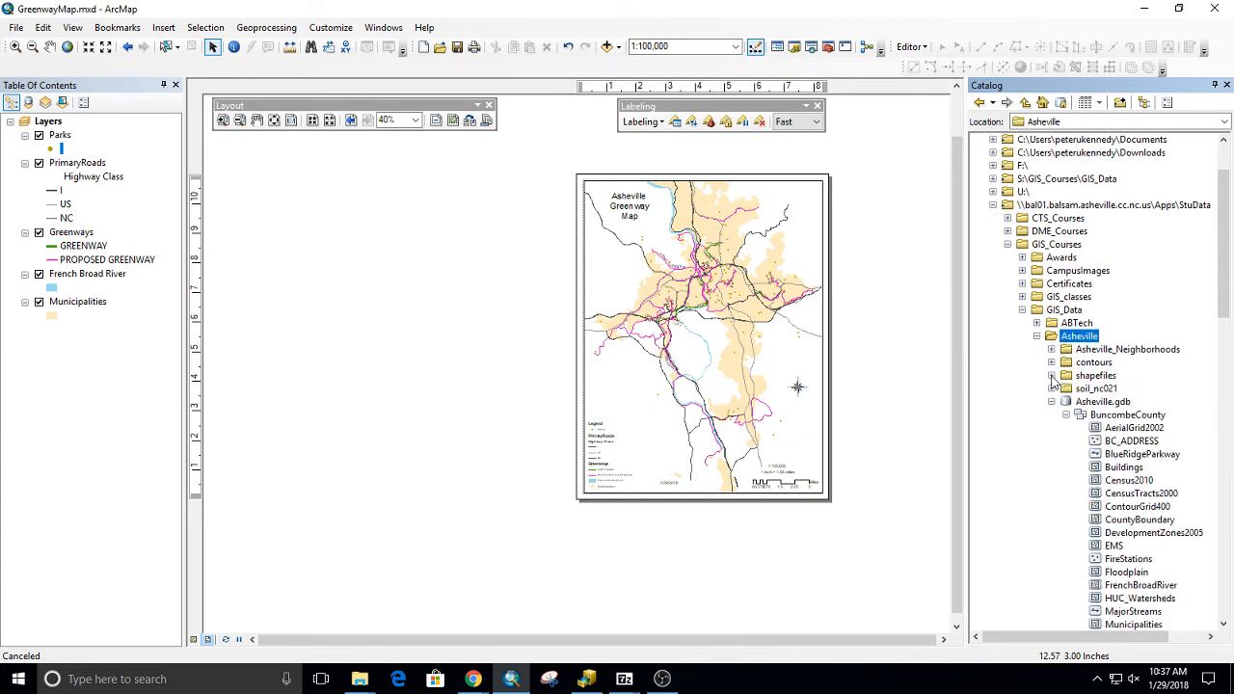
pyautogui.click(1051, 401)
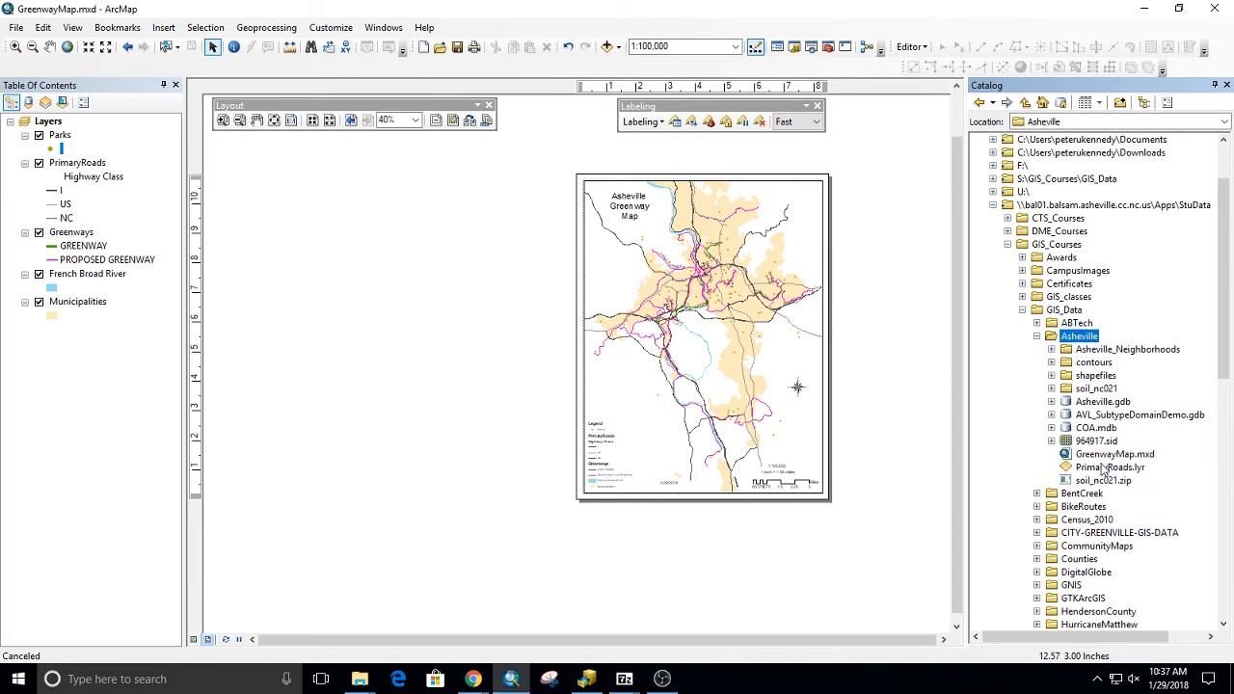
pyautogui.click(1101, 454)
pyautogui.click(1093, 336)
# Step: List the map layers by their data source and copy the Asheville folder in the catalog
pyautogui.click(29, 104)
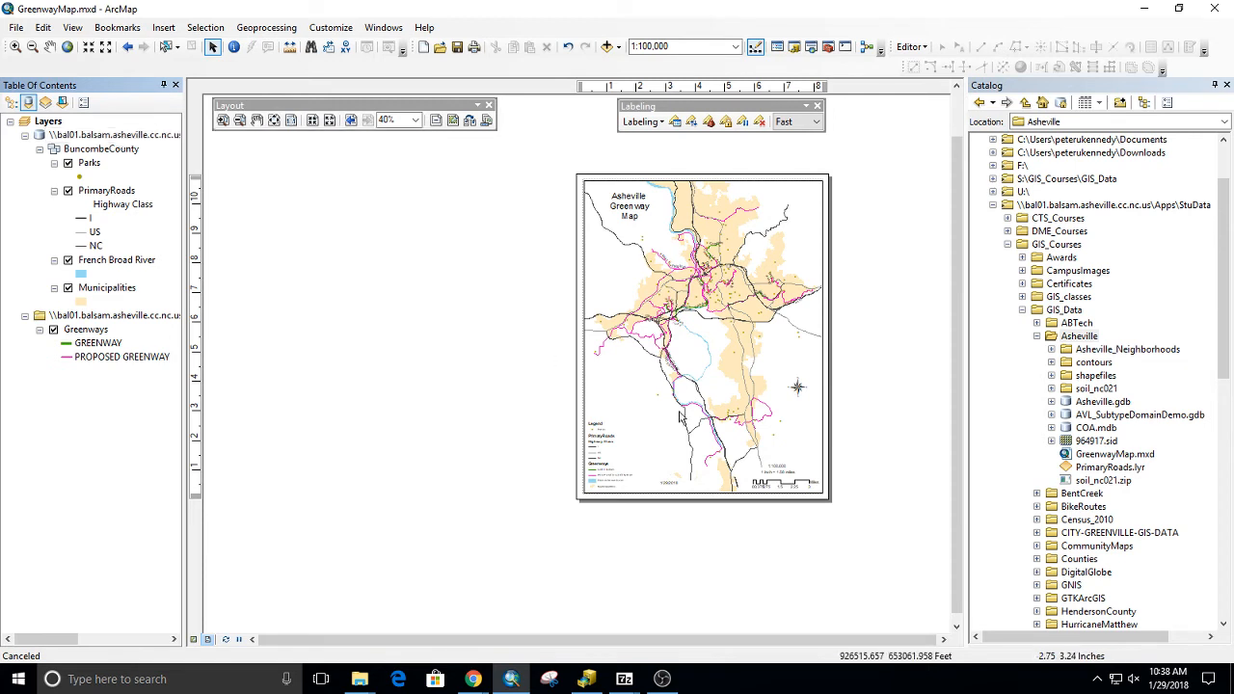
pyautogui.rightClick(1094, 339)
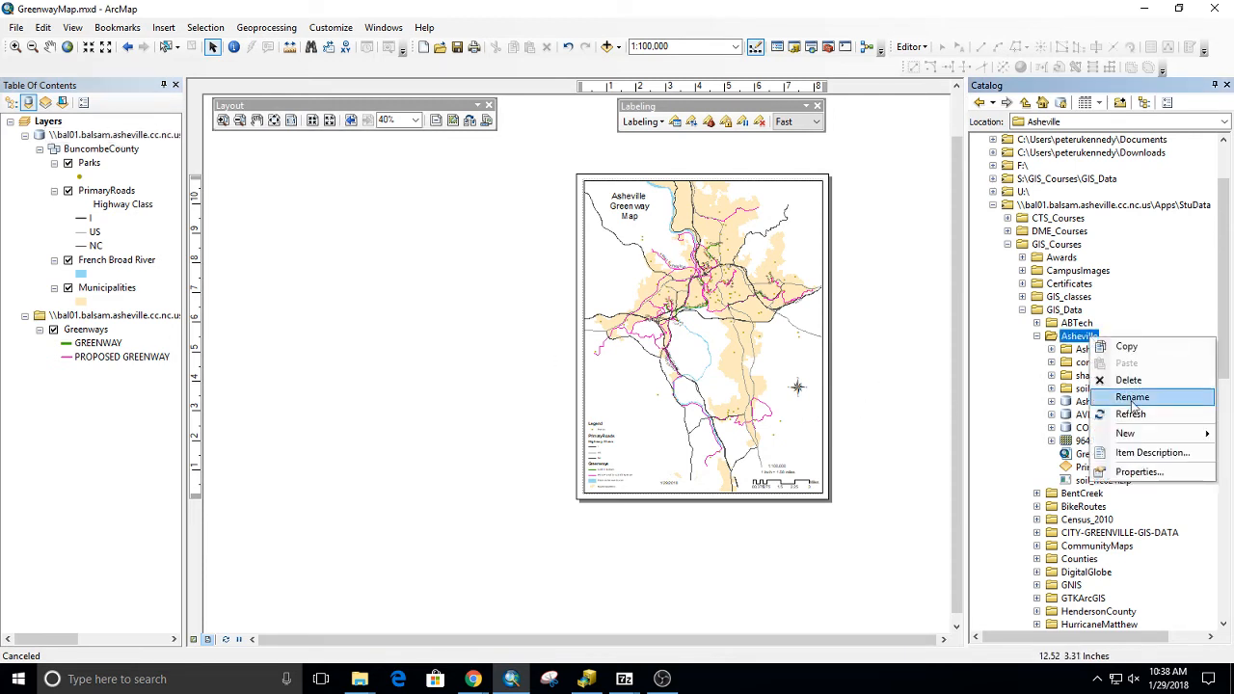
pyautogui.click(1130, 347)
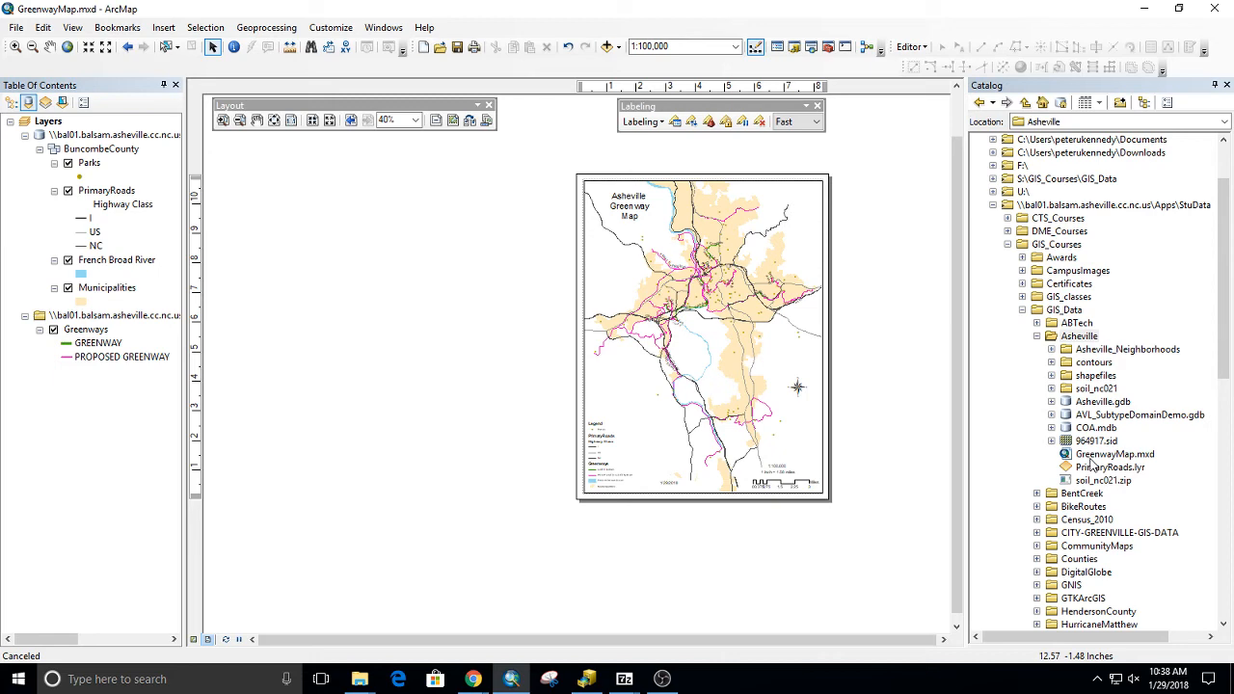
# Step: Turn on storing relative pathnames to data sources in the map document properties
pyautogui.click(16, 27)
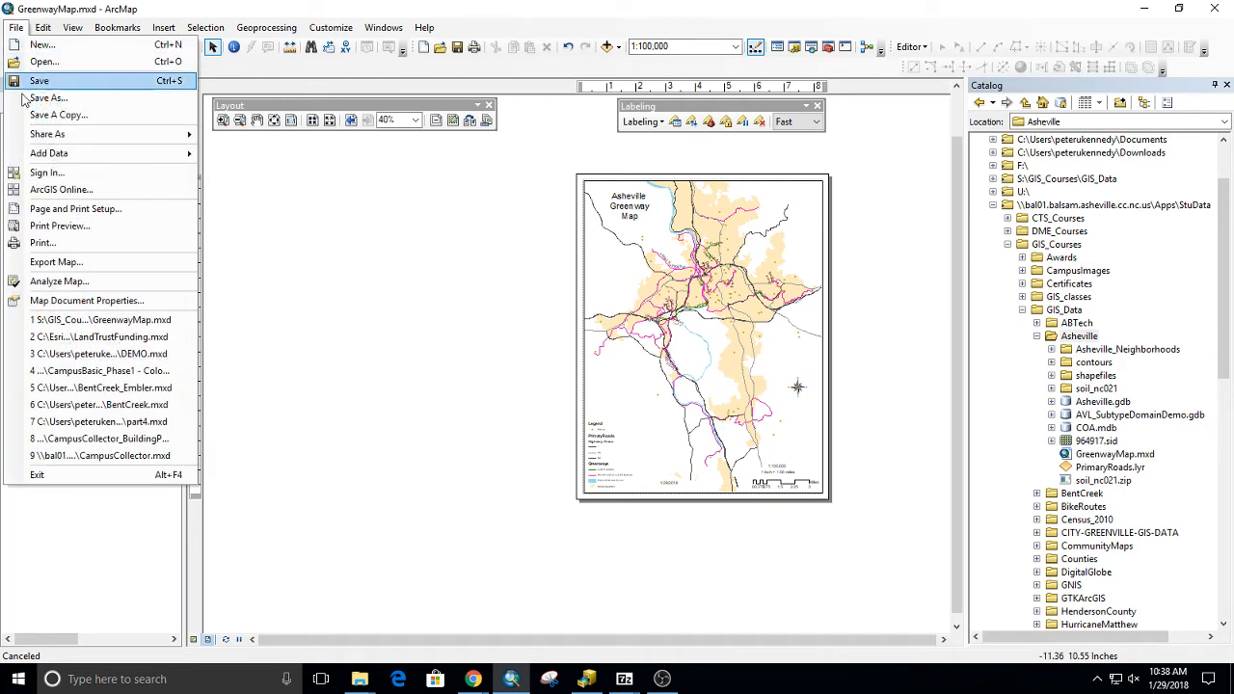
pyautogui.click(67, 299)
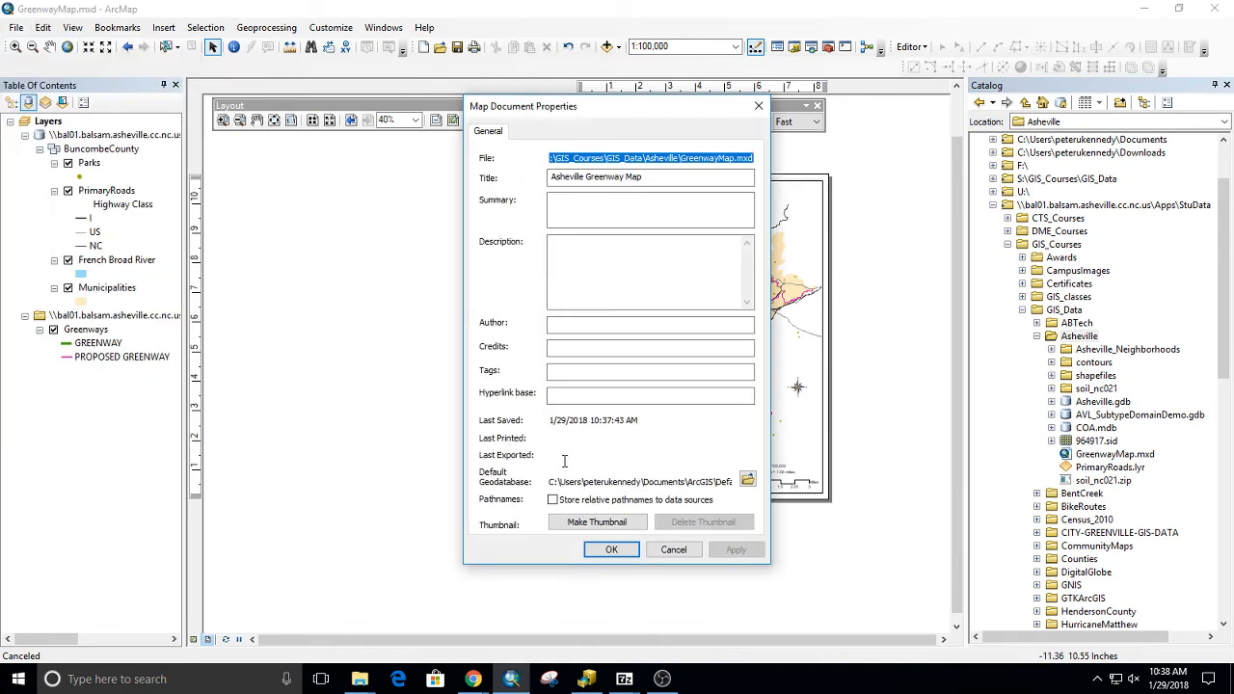
pyautogui.click(553, 499)
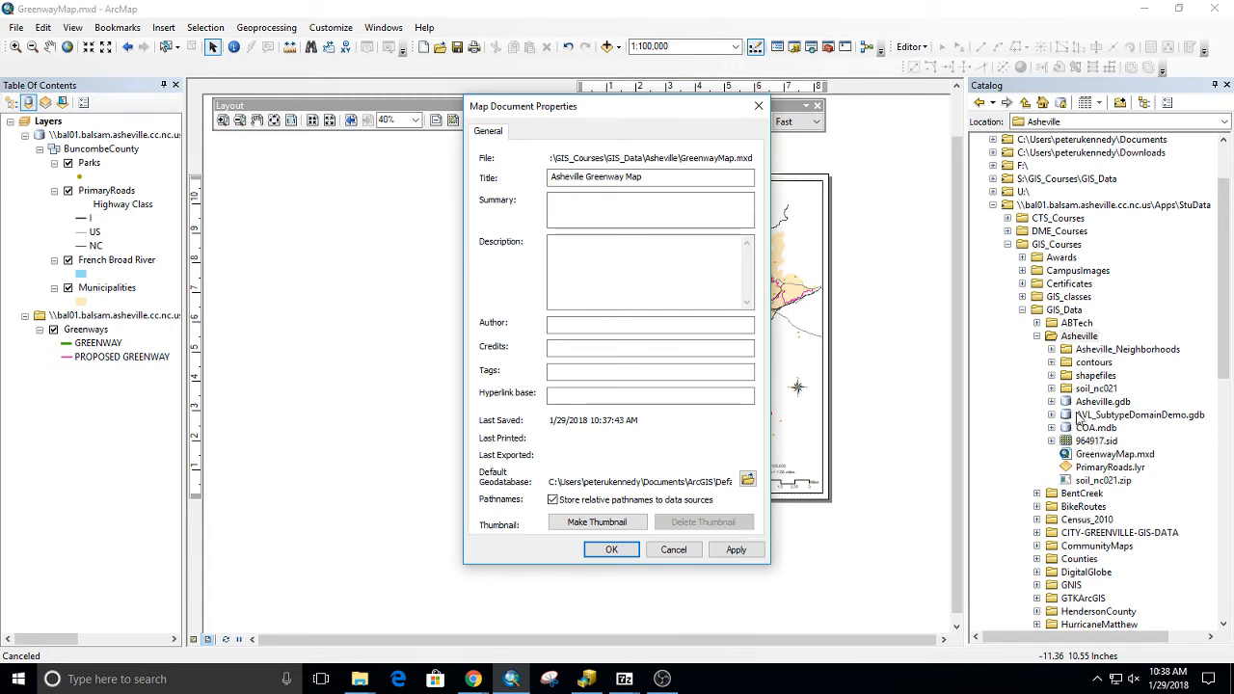
pyautogui.click(1080, 337)
# Step: Set the map document's default geodatabase to Asheville.gdb from S:\GIS_Courses\GIS_Data\Asheville and confirm the properties
pyautogui.click(748, 480)
pyautogui.click(503, 260)
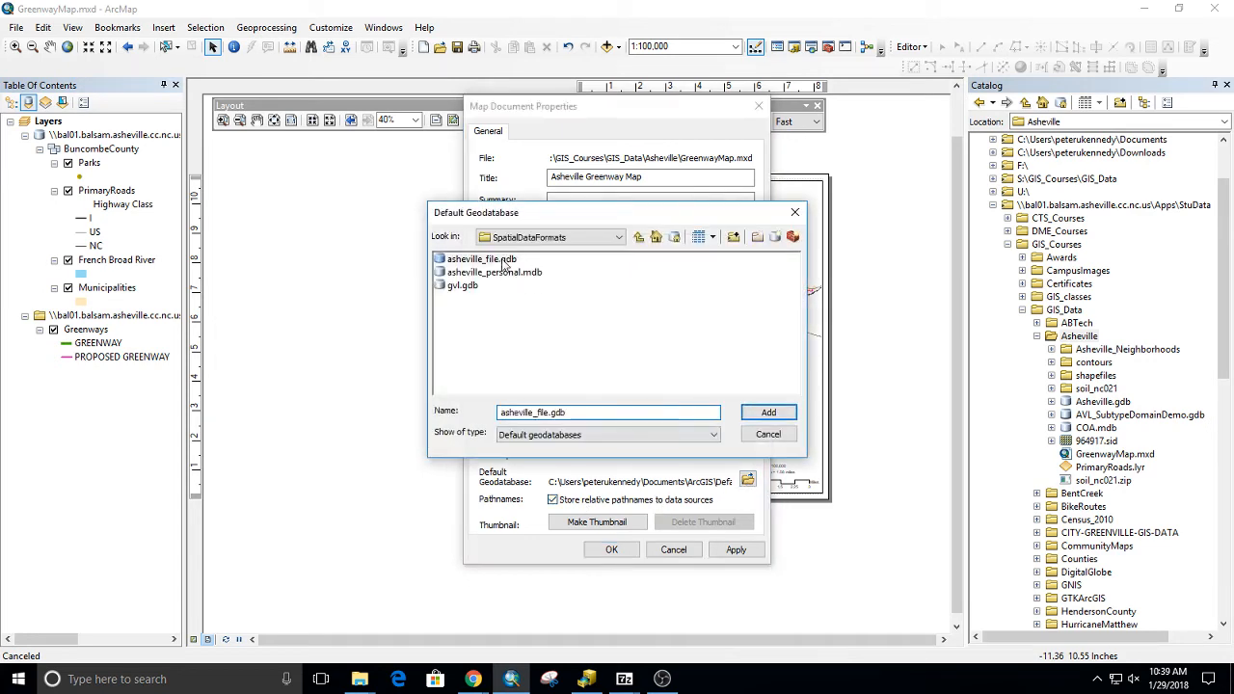
pyautogui.click(553, 241)
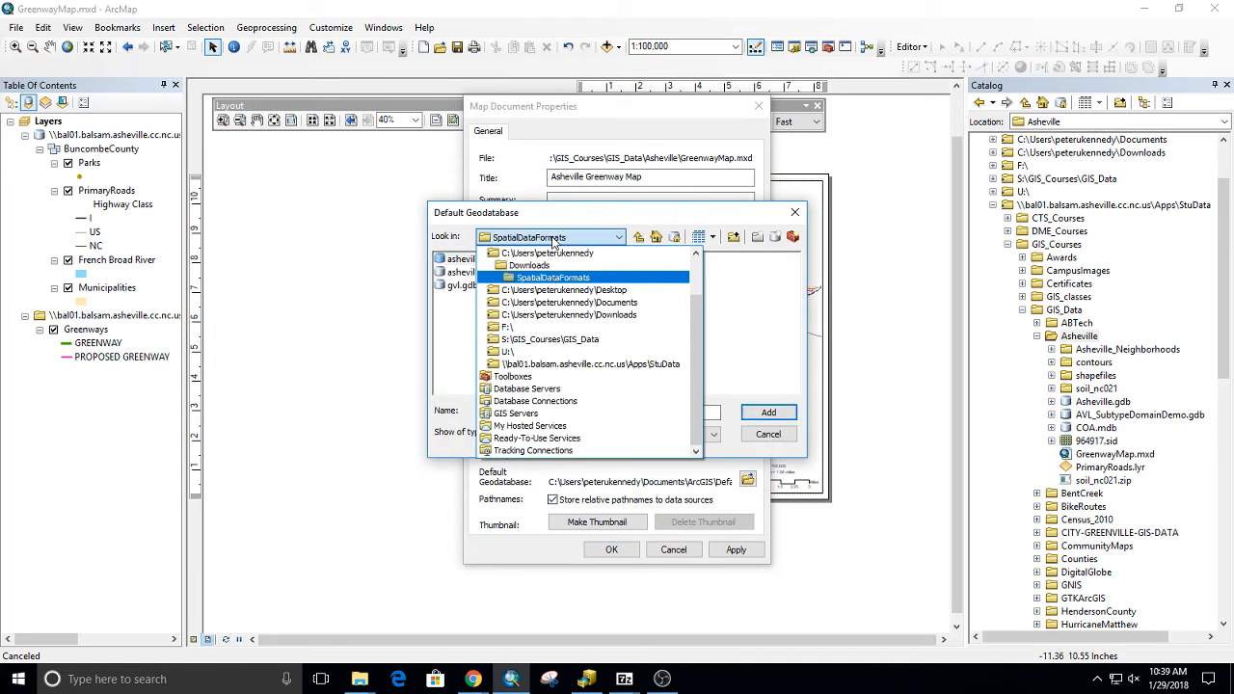
pyautogui.click(545, 339)
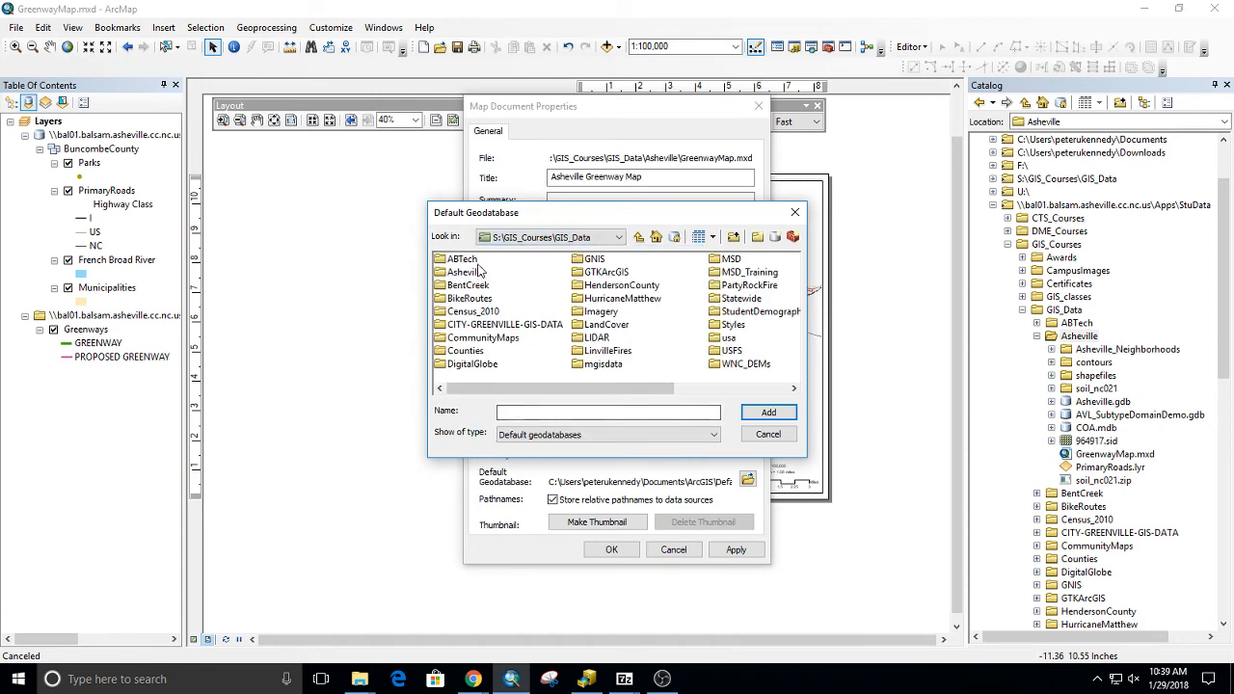
pyautogui.click(465, 258)
pyautogui.click(638, 236)
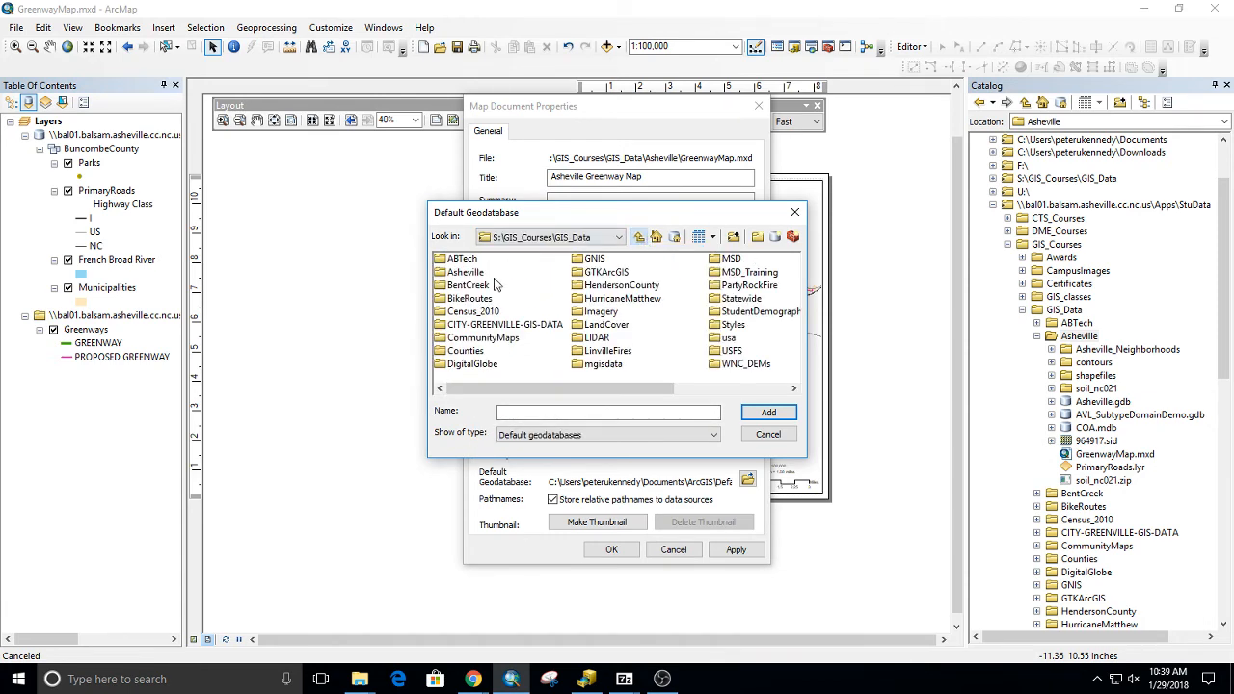
pyautogui.doubleClick(474, 285)
pyautogui.click(638, 237)
pyautogui.doubleClick(462, 273)
pyautogui.click(477, 313)
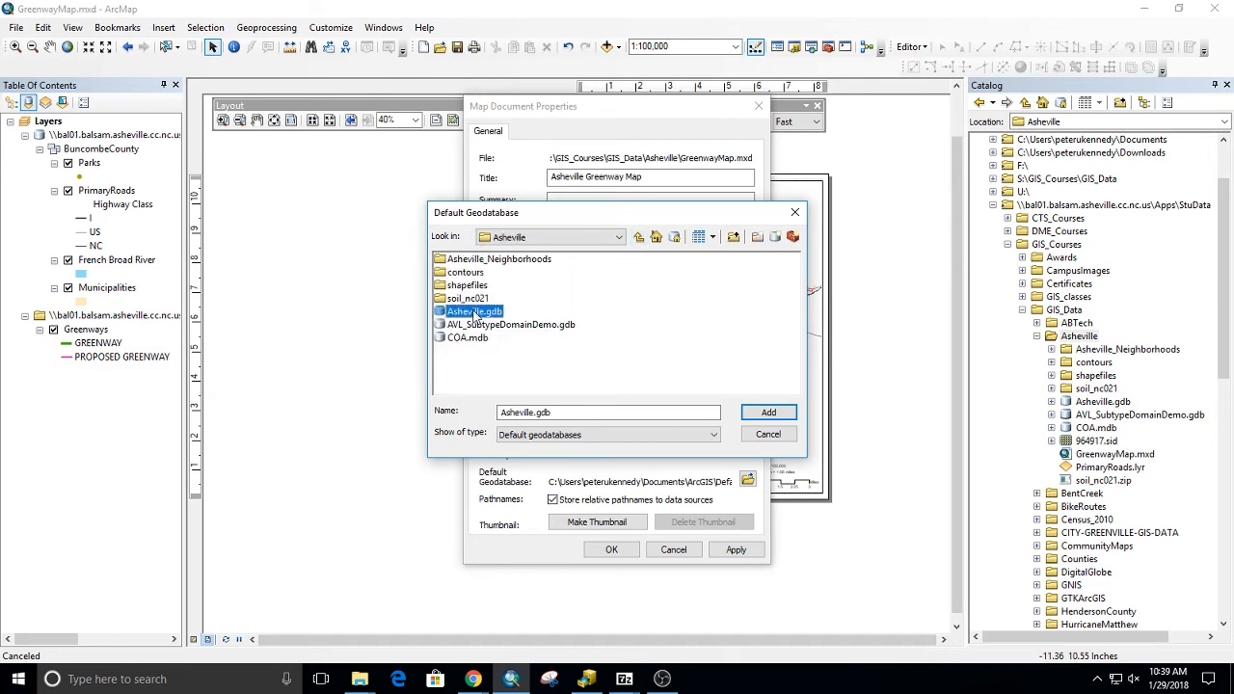
pyautogui.click(771, 411)
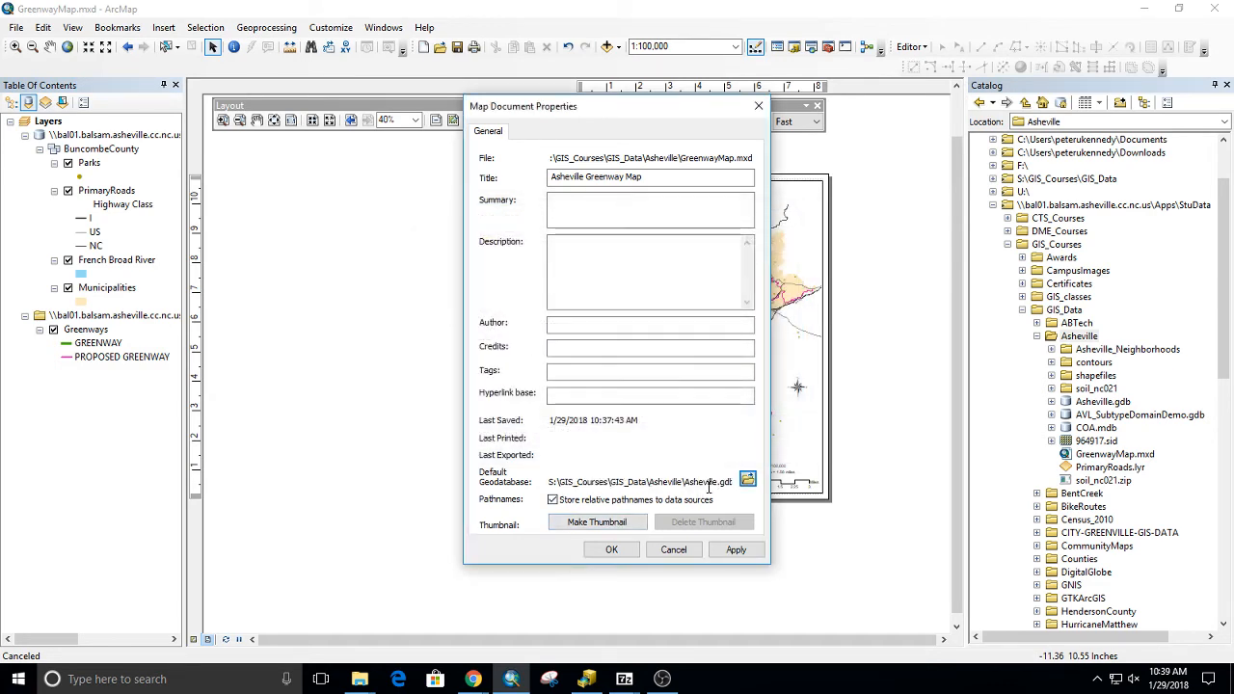
pyautogui.click(611, 548)
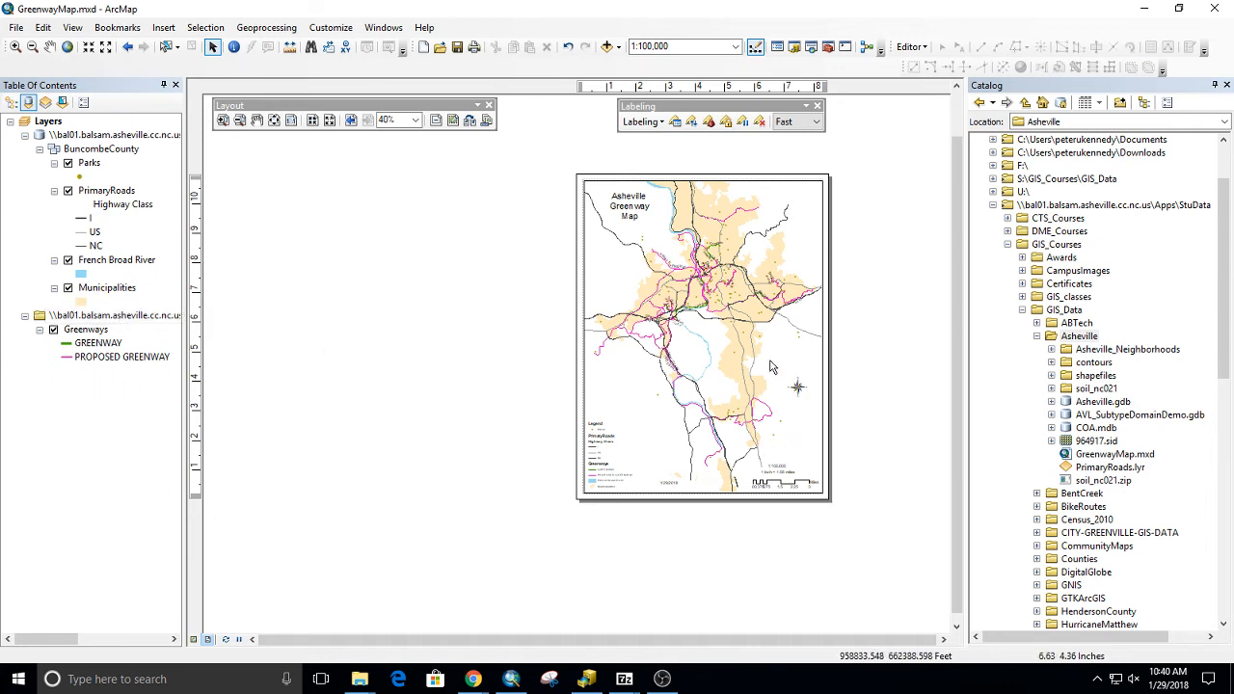
# Step: Open the Greenways attribute table, select the HAW CREEK GREENWAY record with FID 3, and close the table
pyautogui.rightClick(86, 330)
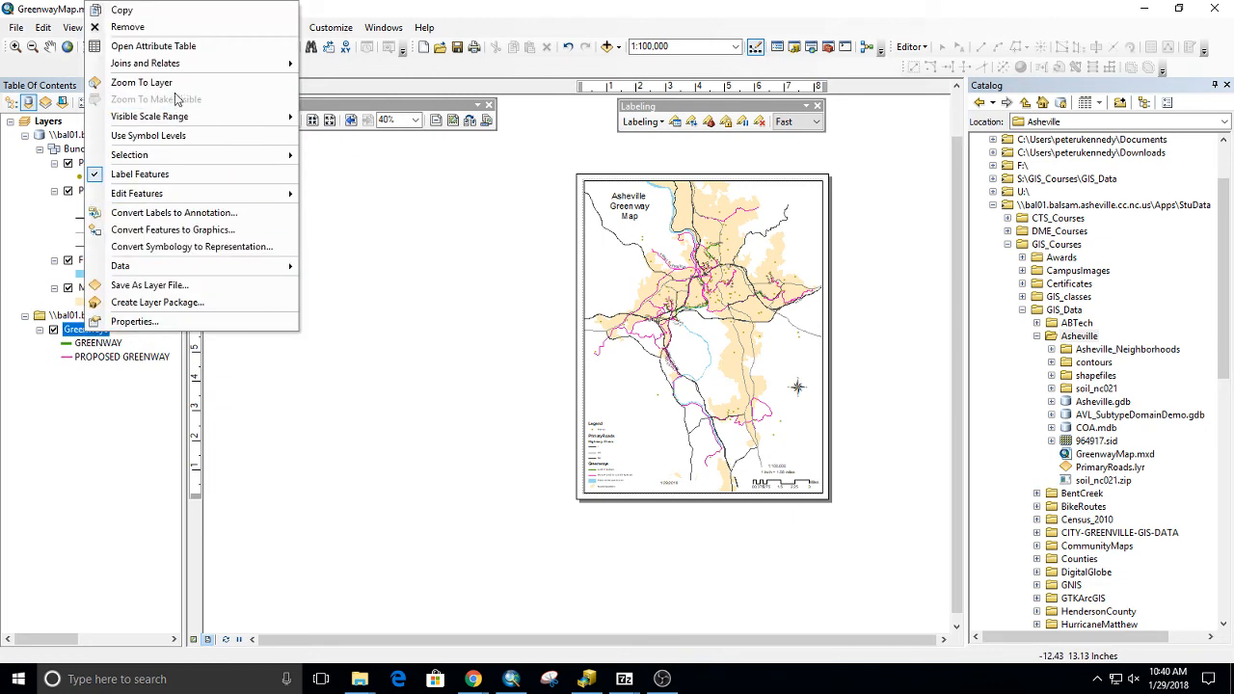
pyautogui.click(182, 55)
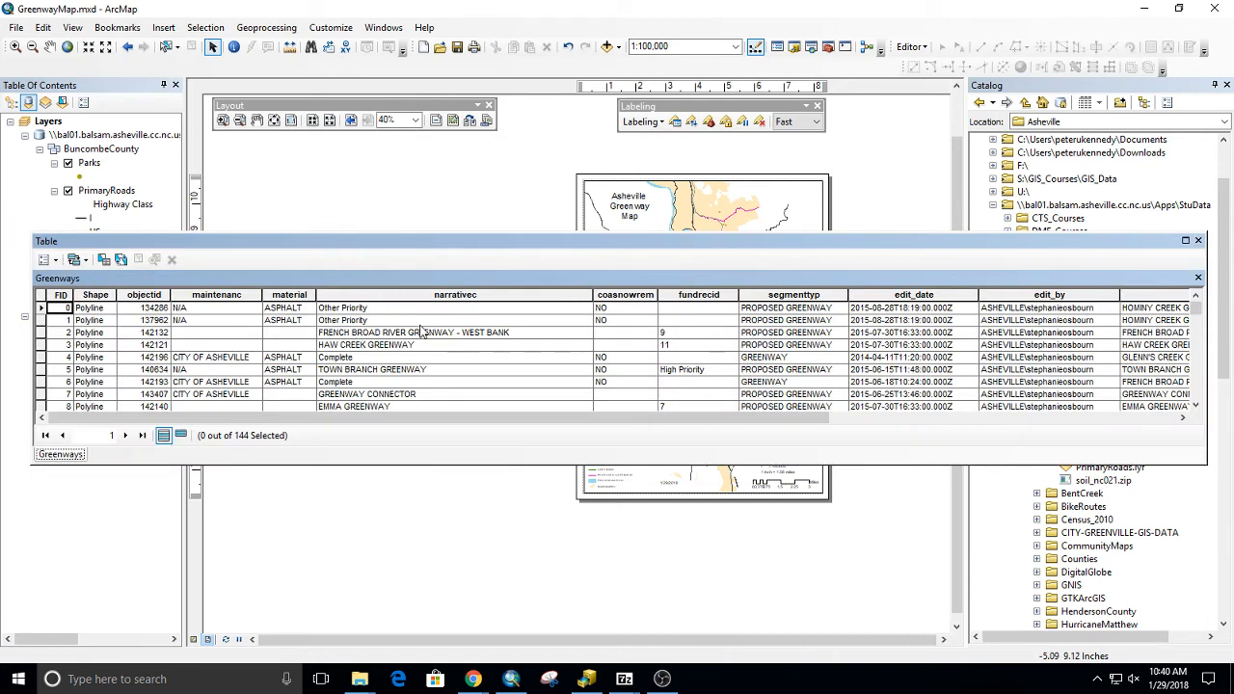
pyautogui.click(46, 345)
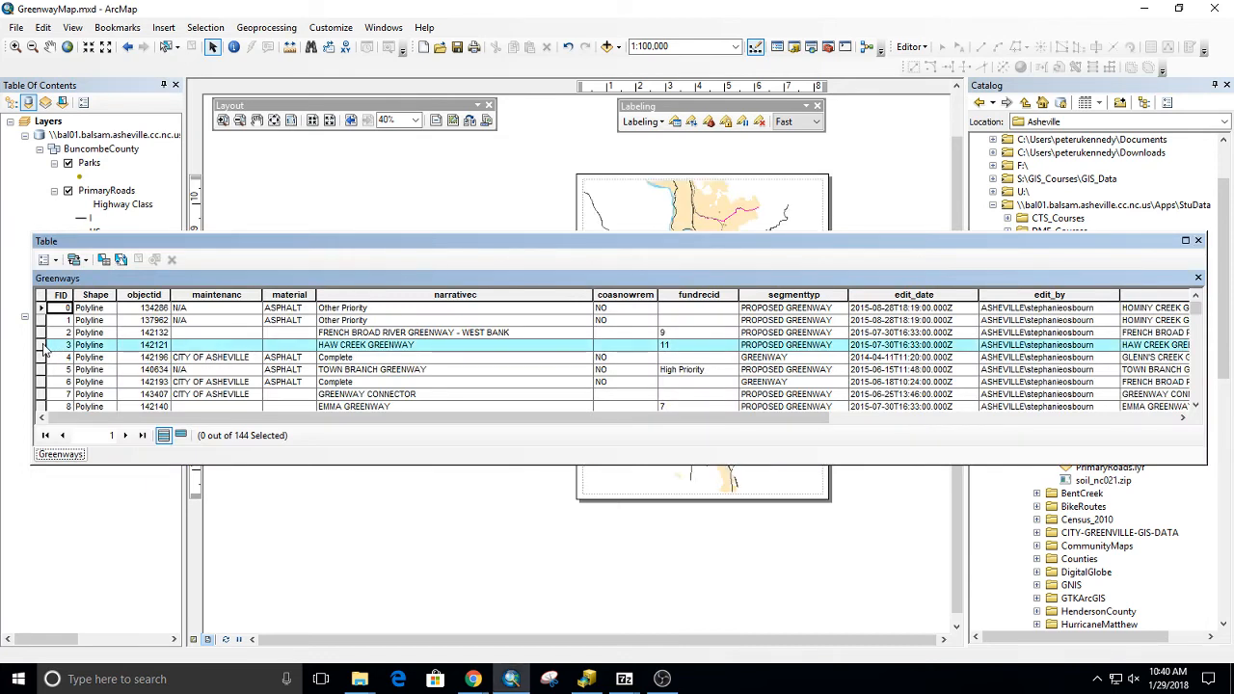
pyautogui.click(1197, 240)
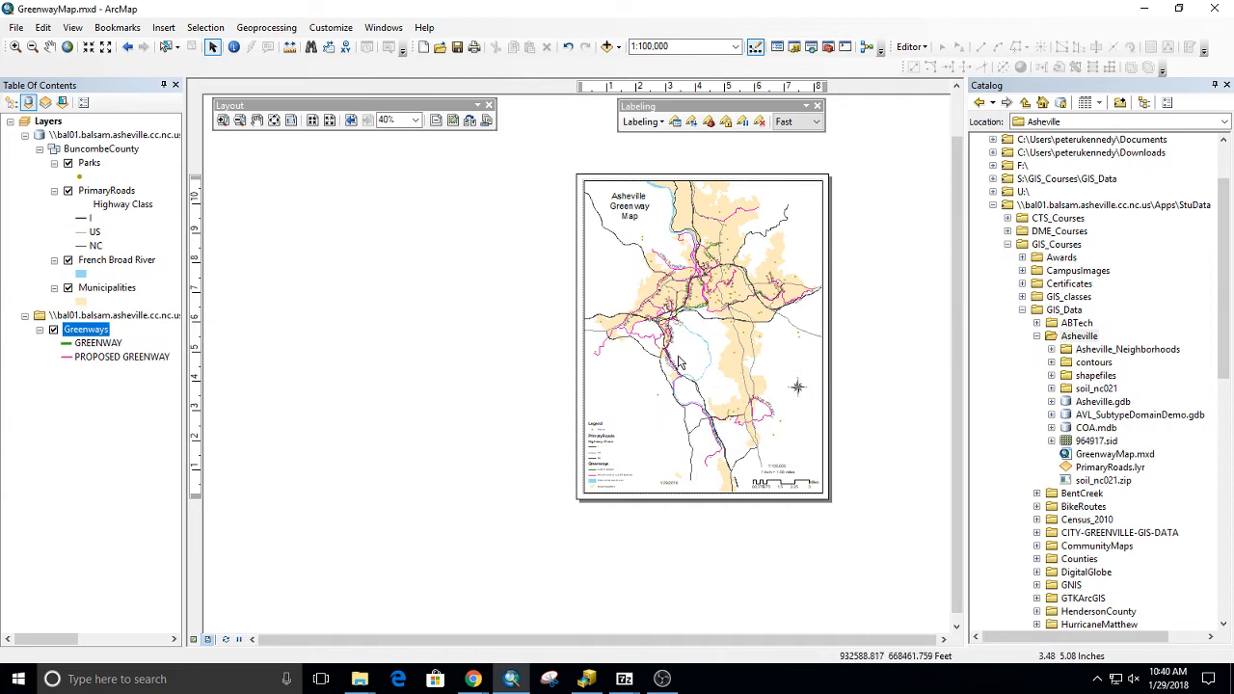
# Step: Enlarge the layout around west Asheville and try to select the West Asheville Rails-to-Trails greenway with the Select Features tool
pyautogui.scroll(2, 705, 359)
pyautogui.scroll(-5, 705, 359)
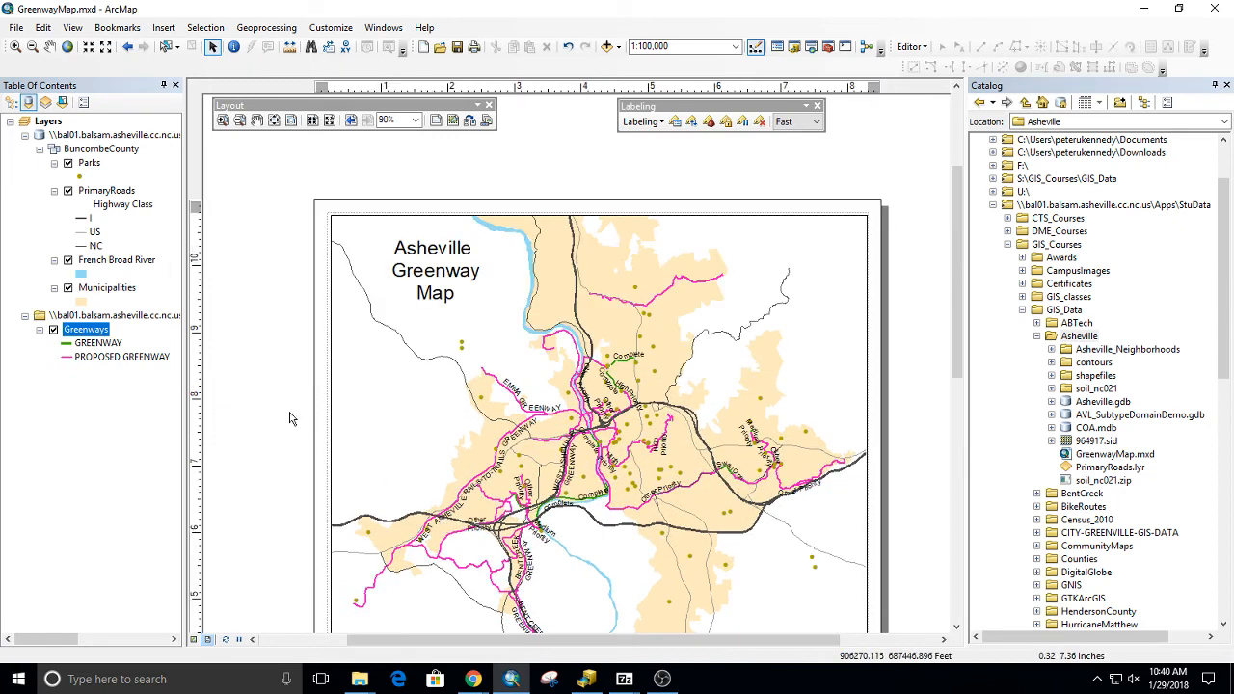
pyautogui.rightClick(85, 334)
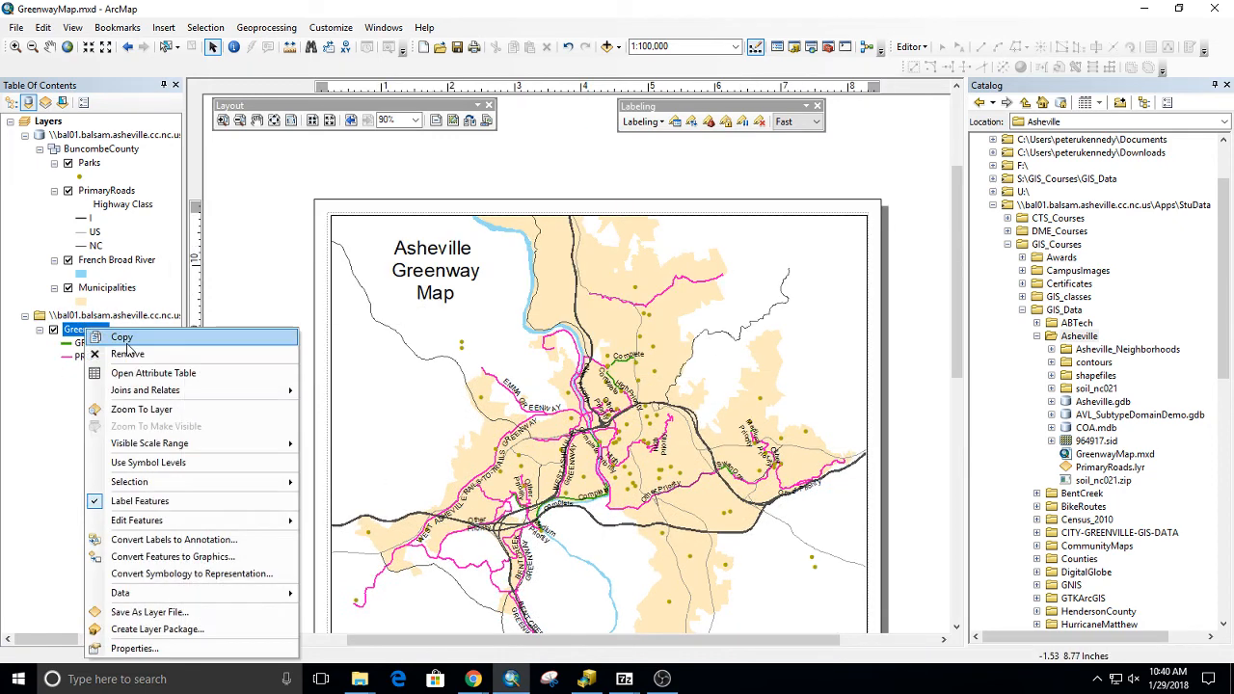
pyautogui.moveTo(702, 522); pyautogui.dragTo(813, 366)
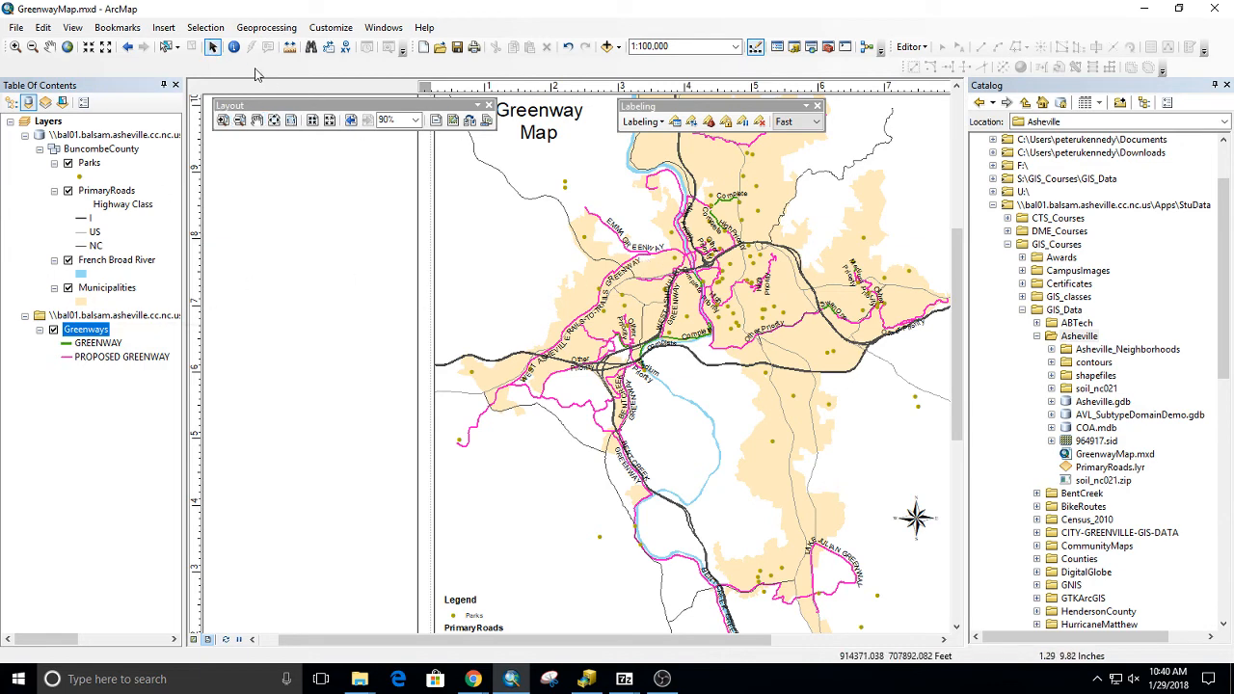
pyautogui.click(166, 47)
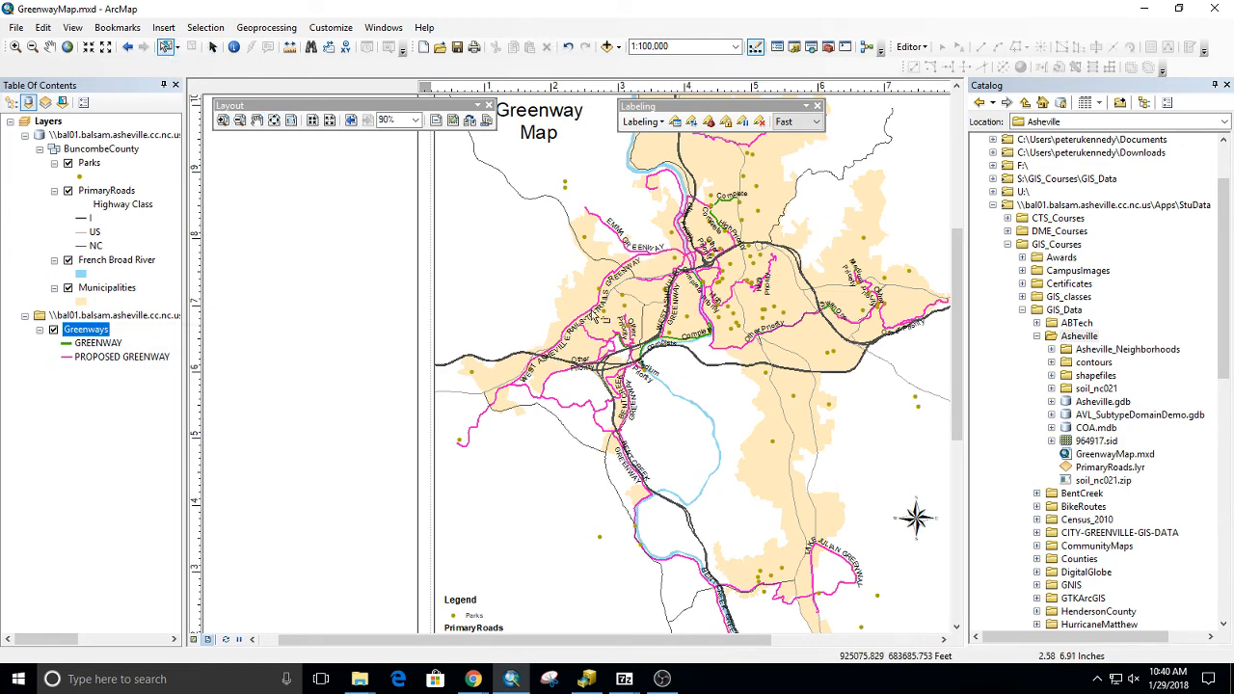
pyautogui.click(605, 318)
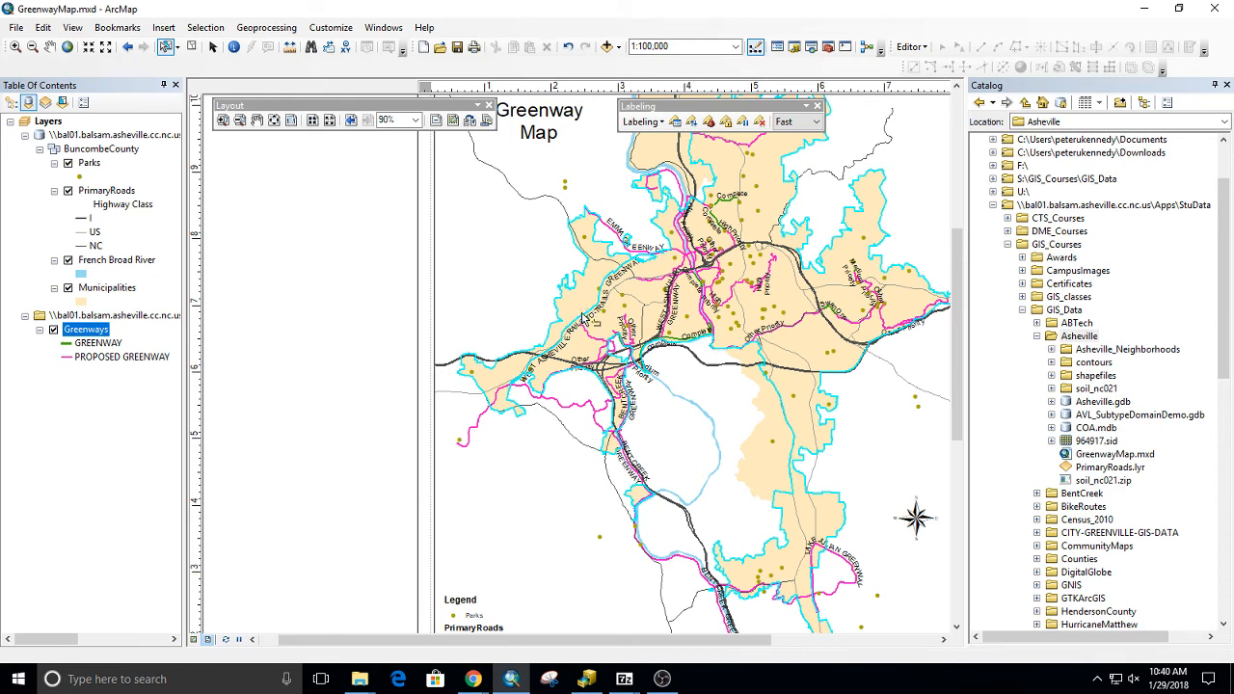
pyautogui.click(486, 284)
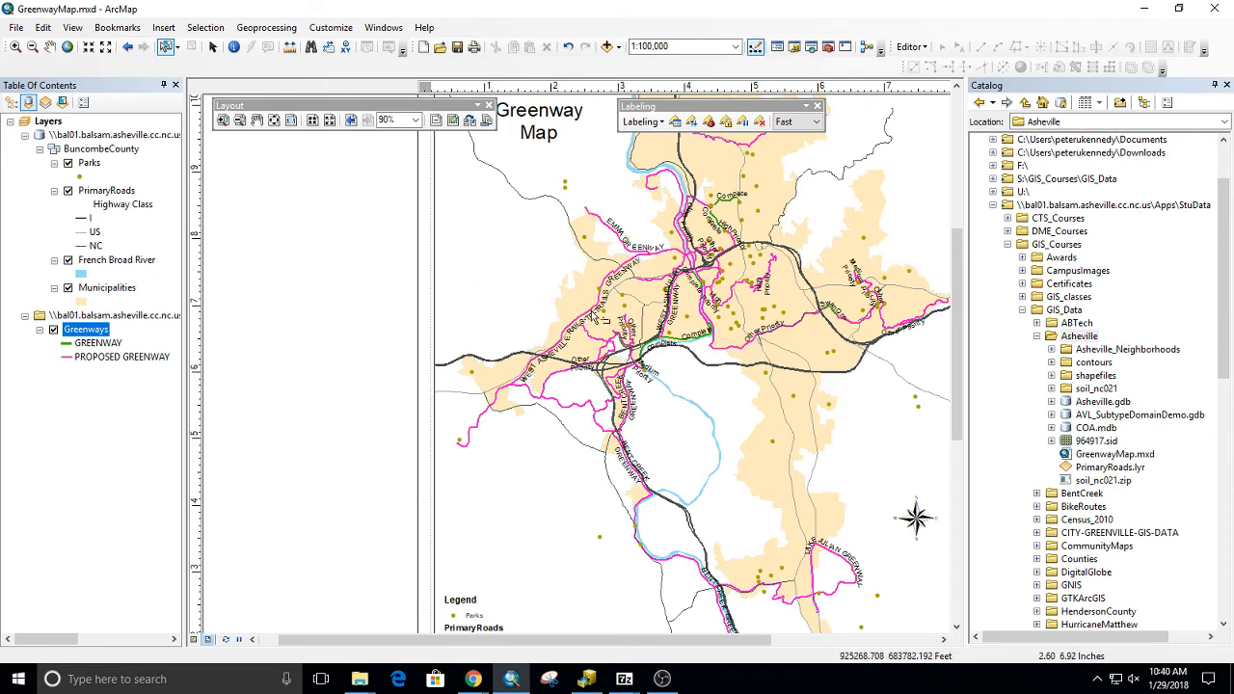
pyautogui.click(595, 315)
pyautogui.click(513, 282)
pyautogui.scroll(-5, 521, 338)
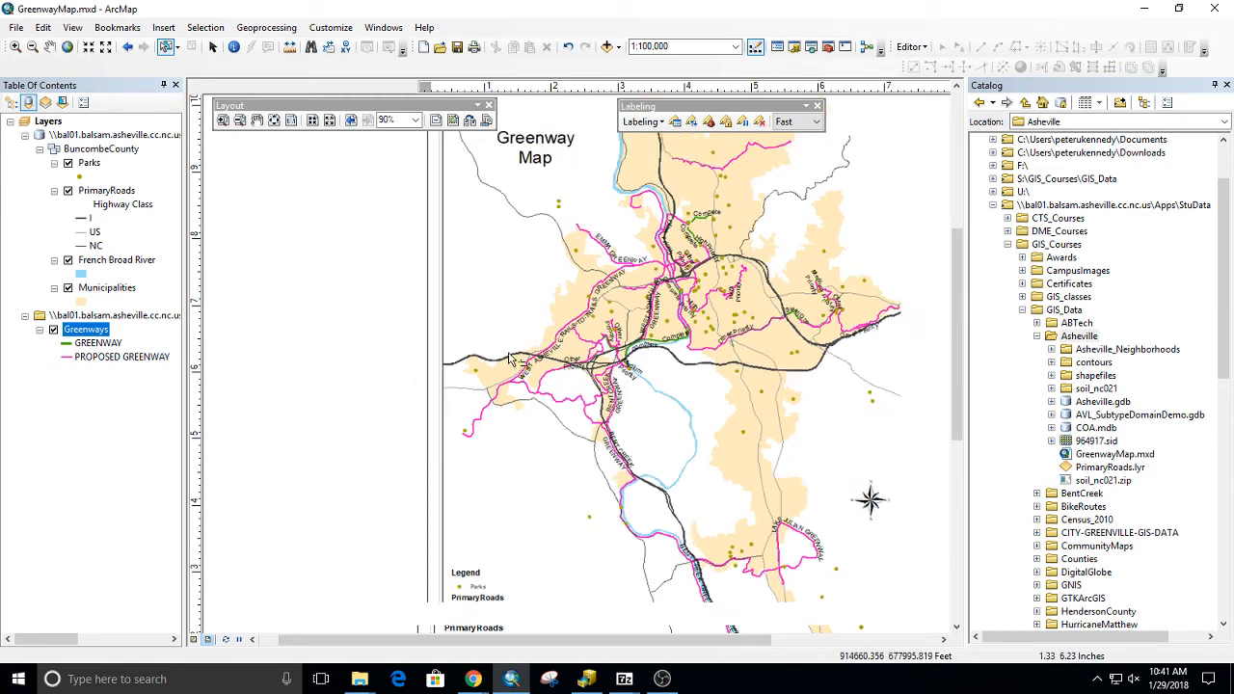
pyautogui.scroll(-2, 520, 338)
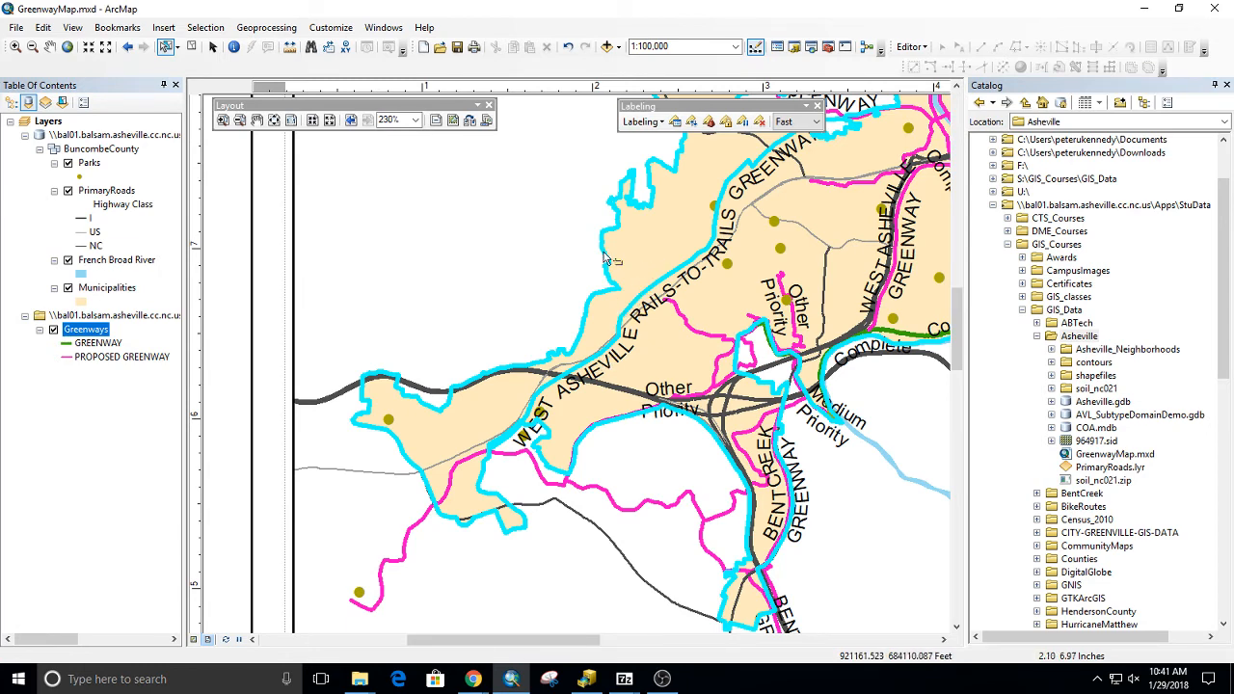
# Step: Clear the selection, make the Municipalities layer not selectable, and select only the West Asheville Rails-to-Trails greenway on the map
pyautogui.click(62, 103)
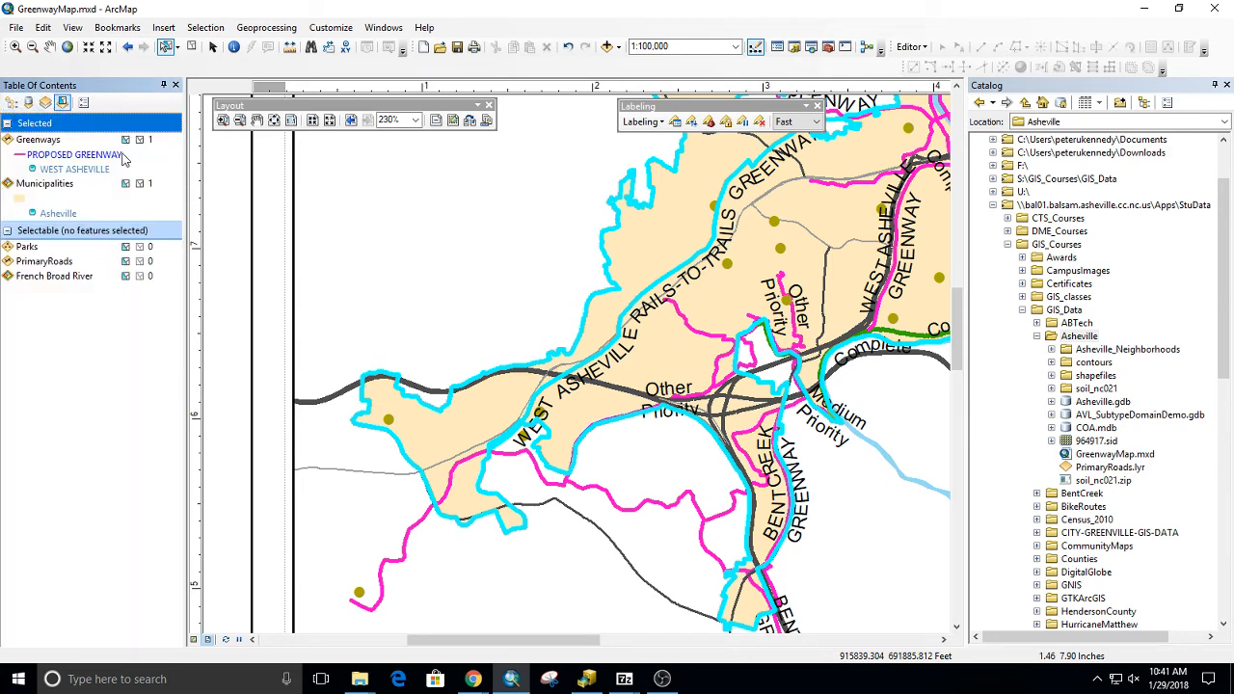
pyautogui.click(475, 229)
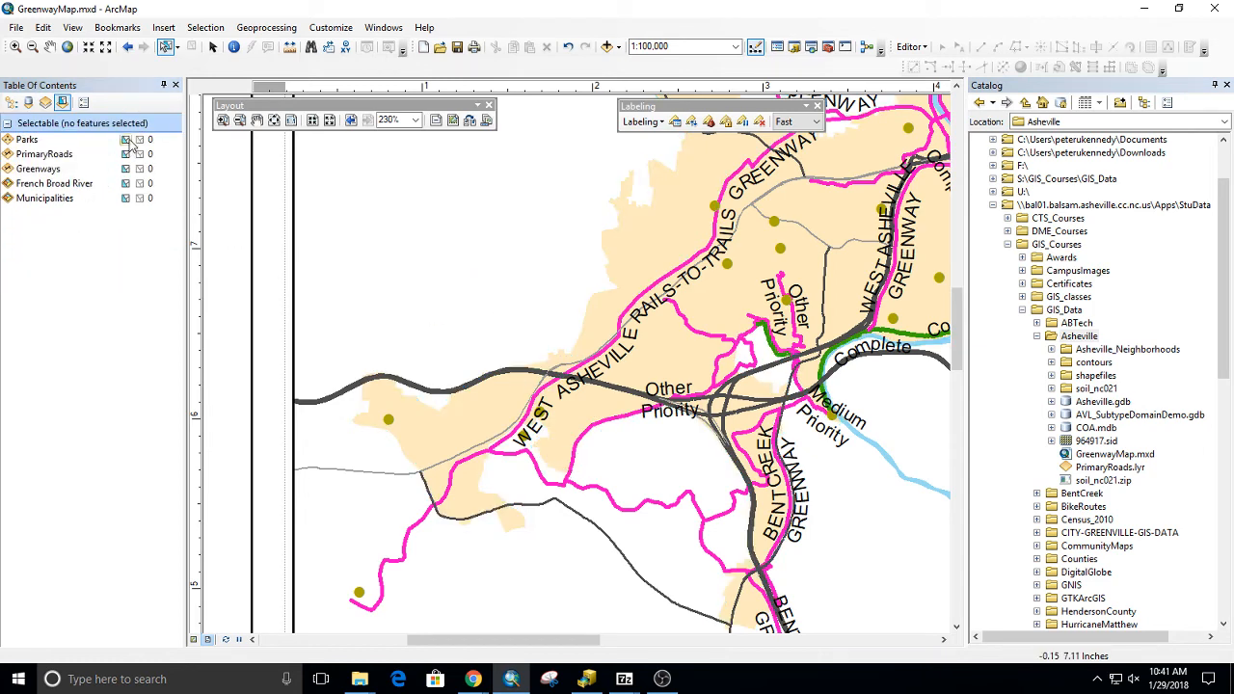
pyautogui.click(126, 198)
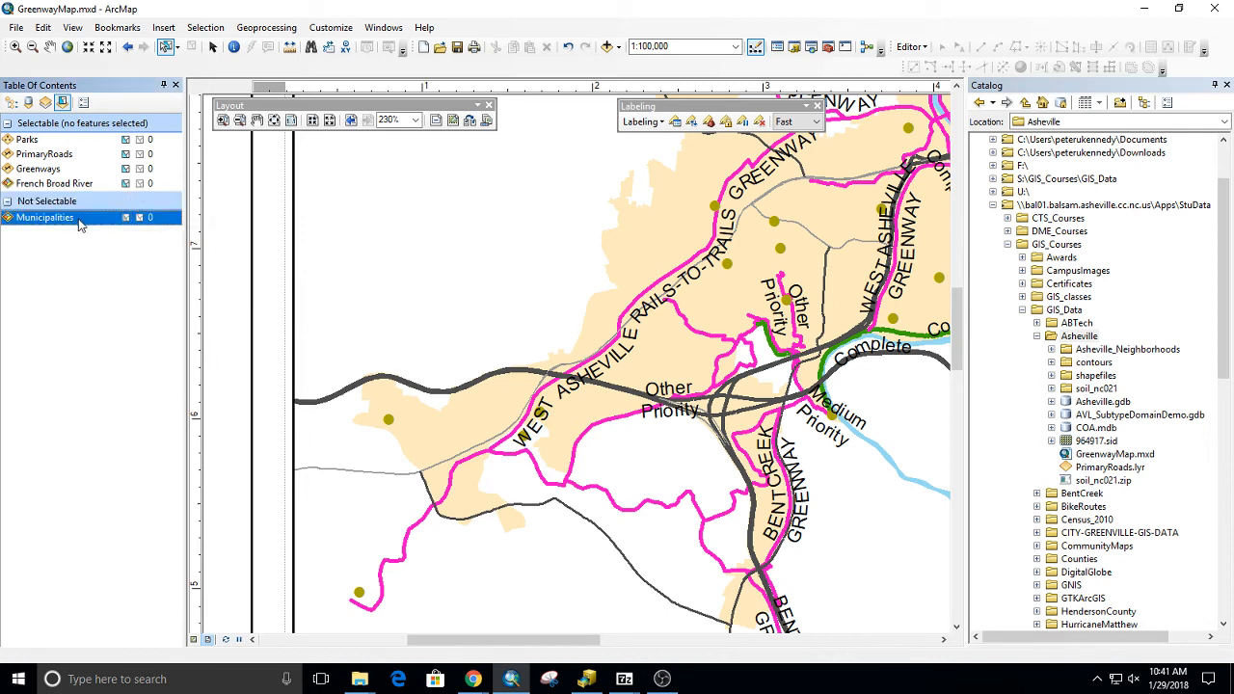
pyautogui.click(645, 296)
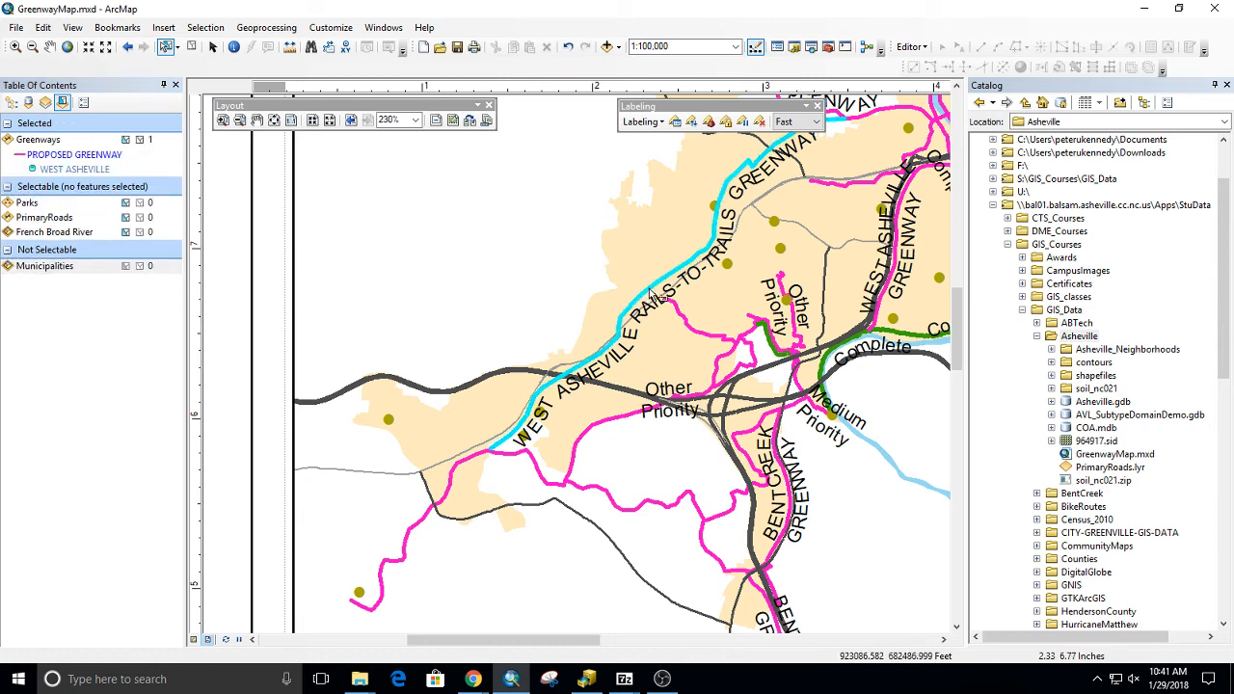
# Step: List the layers by drawing order and check the export settings for the selected Greenways features without exporting
pyautogui.click(10, 102)
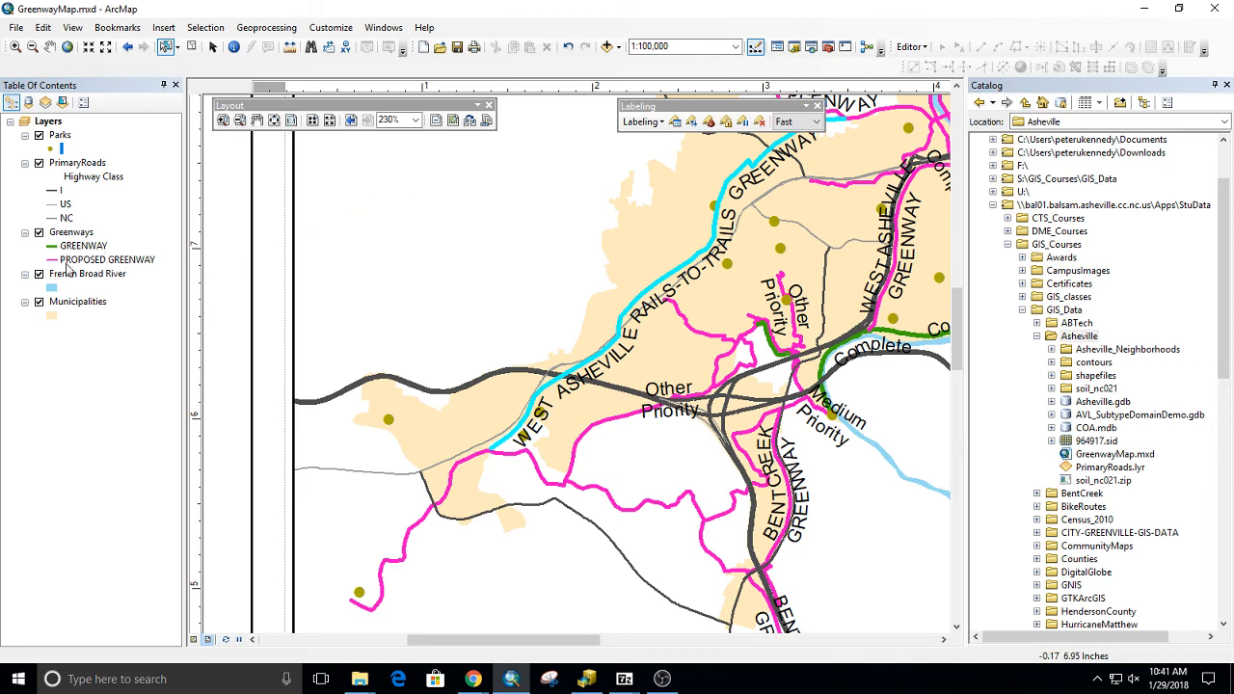
pyautogui.rightClick(71, 233)
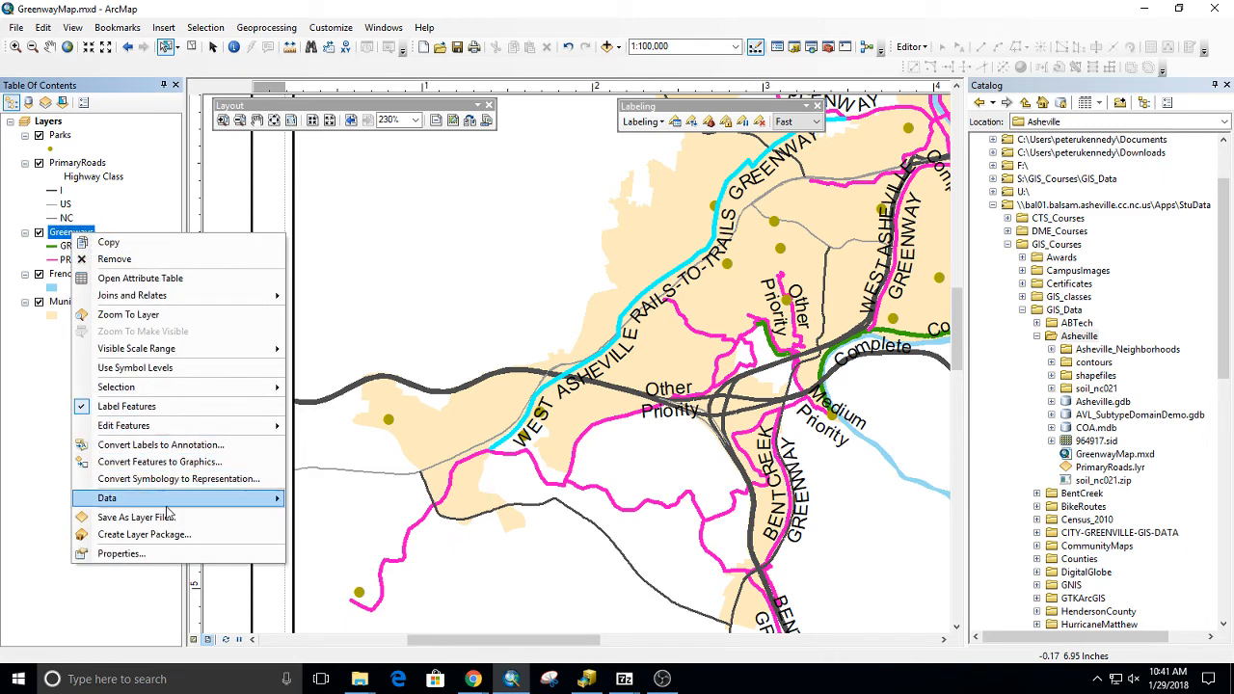
pyautogui.moveTo(193, 497)
pyautogui.click(335, 518)
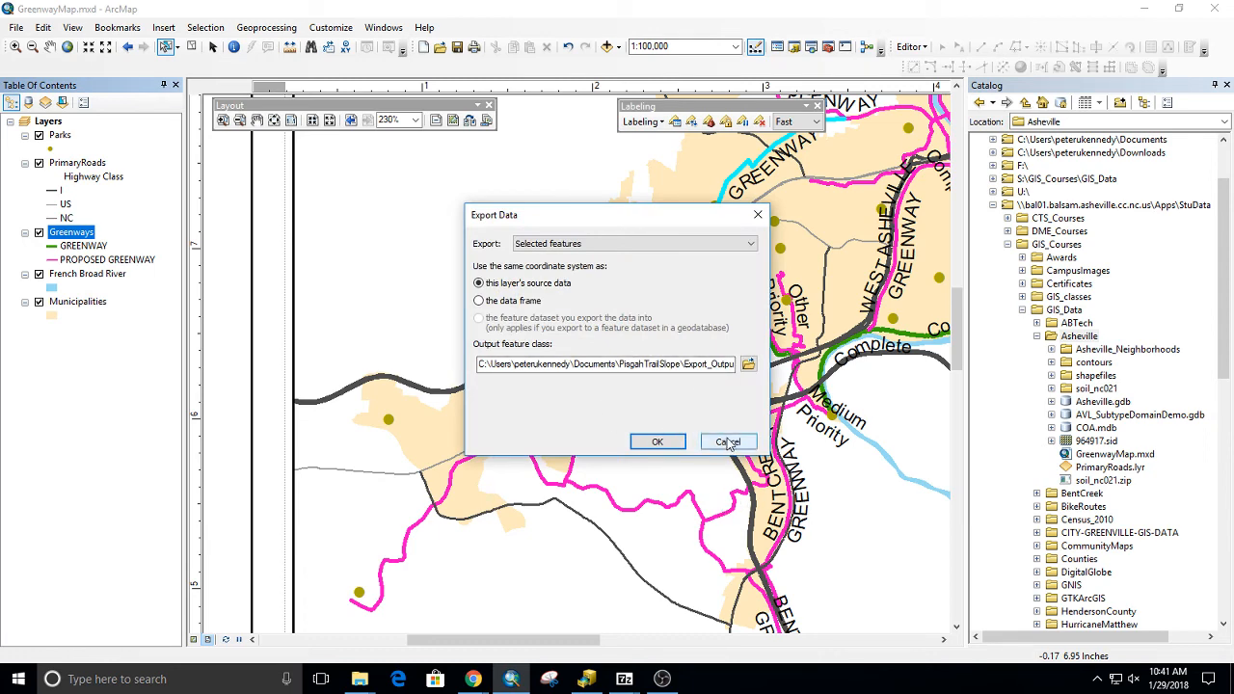
pyautogui.click(728, 442)
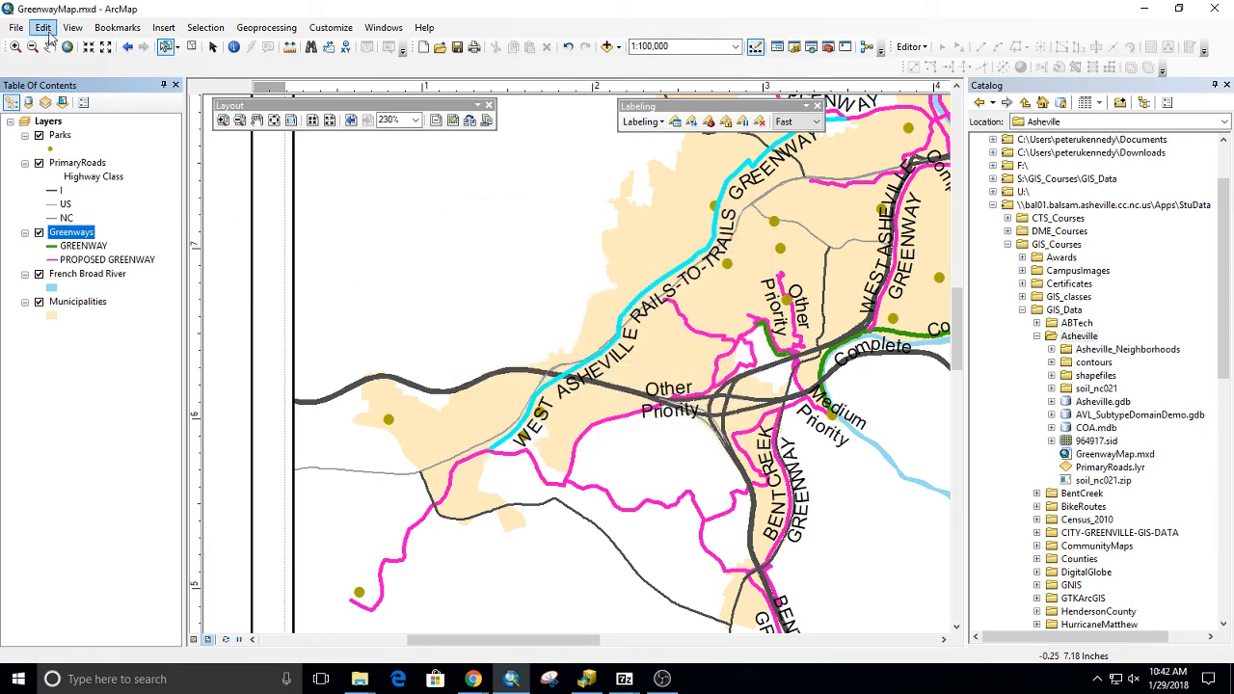
# Step: Save the GreenwayMap.mxd map document
pyautogui.click(16, 28)
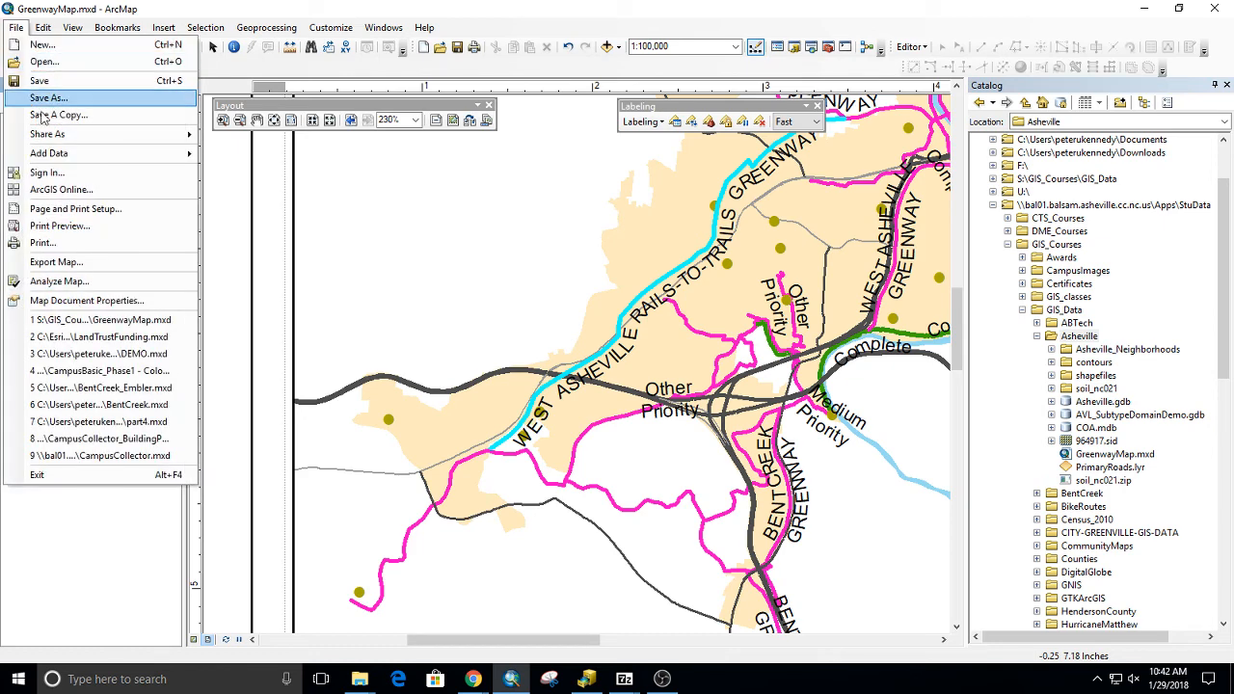
pyautogui.click(44, 80)
pyautogui.click(16, 28)
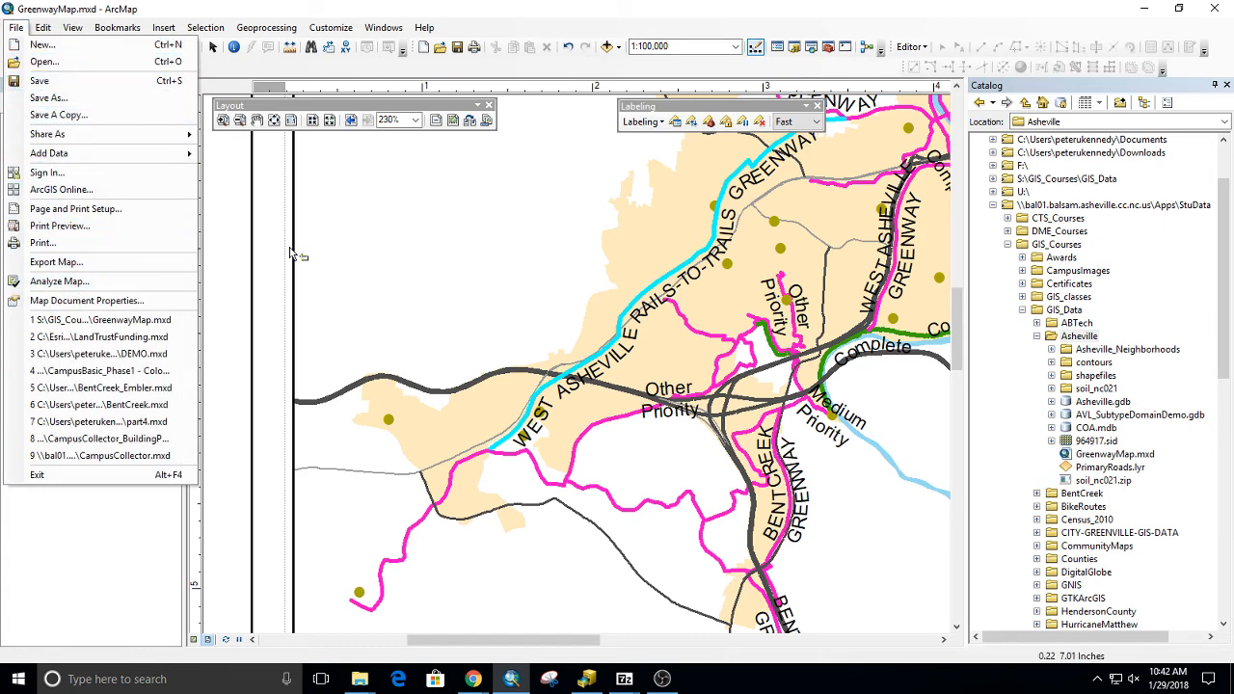
pyautogui.click(218, 278)
# Step: Check the Greenways layer's default export location again after saving the map, and cancel the export
pyautogui.rightClick(72, 235)
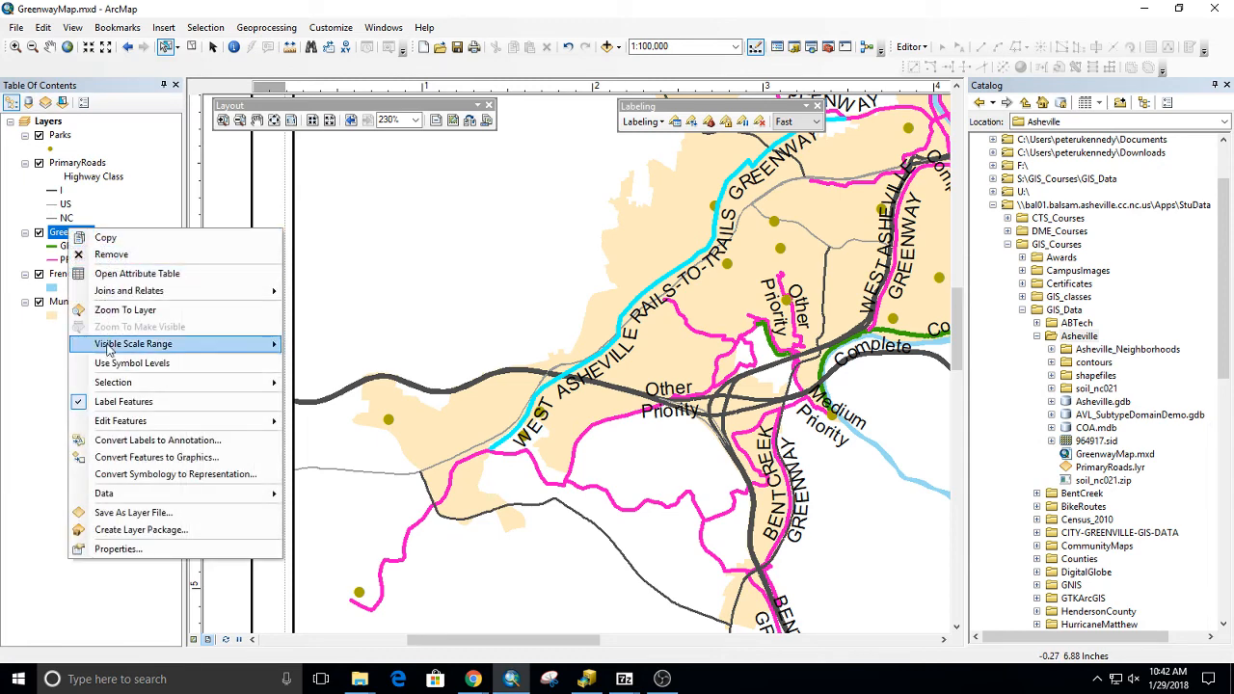
pyautogui.moveTo(276, 491)
pyautogui.click(323, 511)
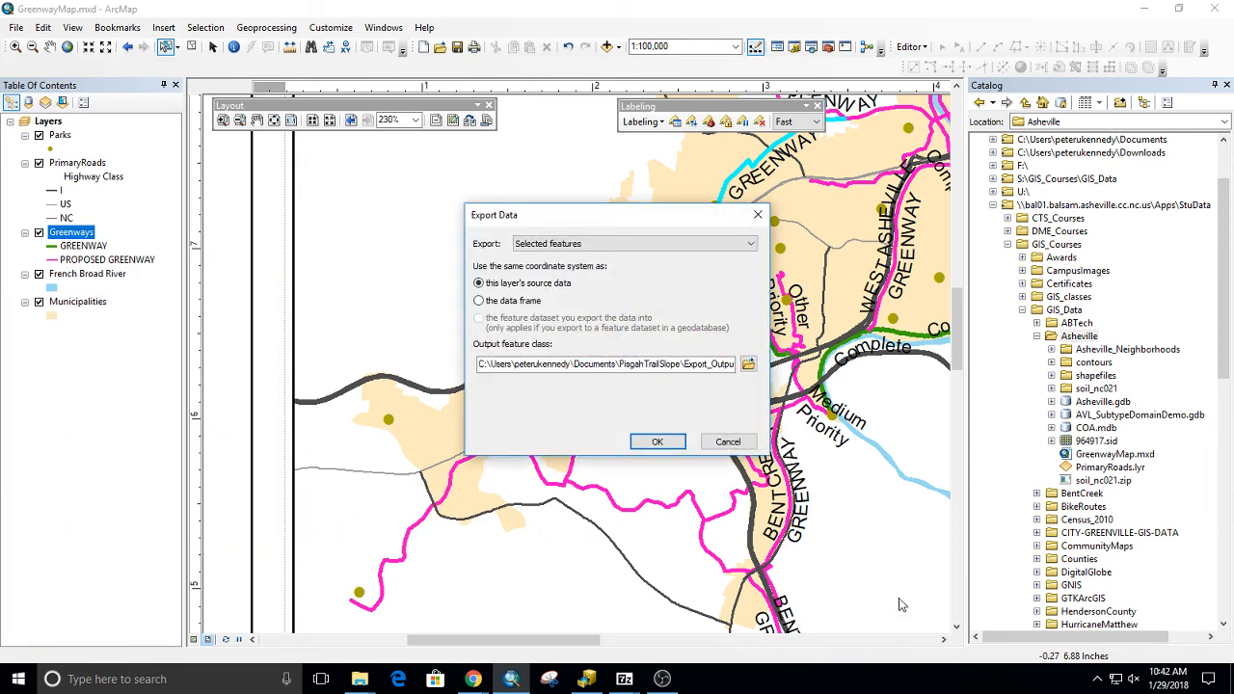
pyautogui.click(728, 441)
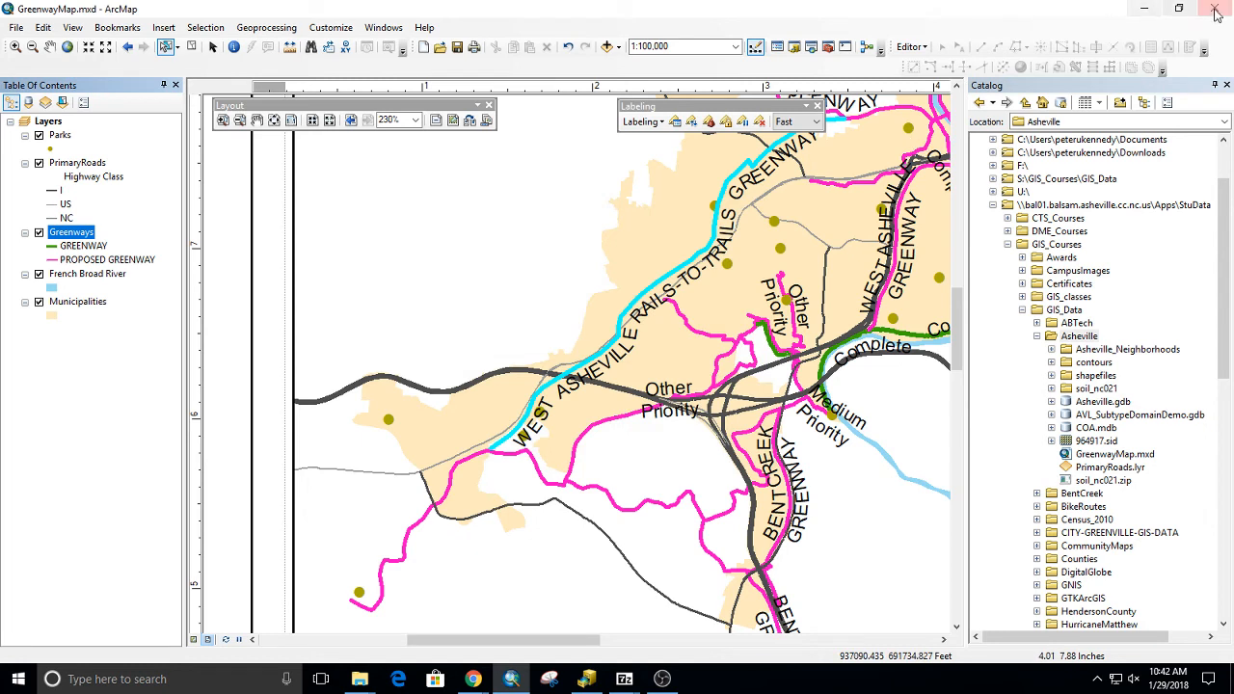
# Step: Clear the feature selection and reload GreenwayMap.mxd by switching to a new blank map and back
pyautogui.click(191, 46)
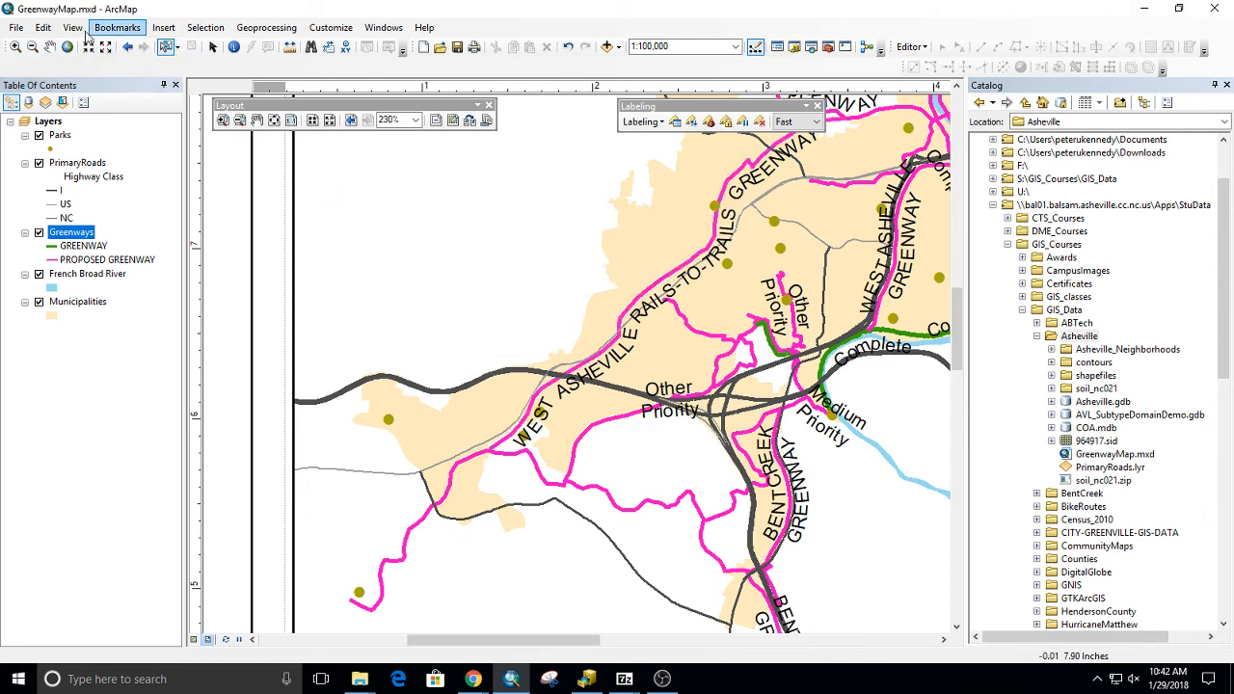
pyautogui.click(423, 46)
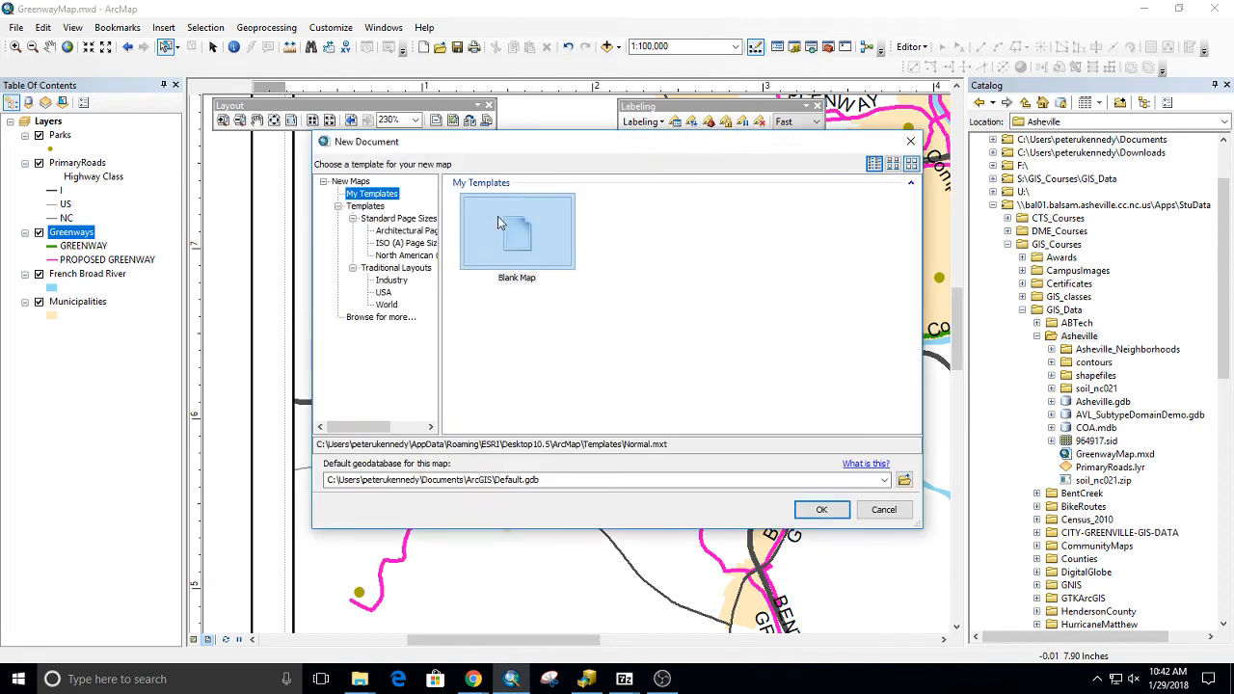
pyautogui.click(821, 508)
pyautogui.click(559, 374)
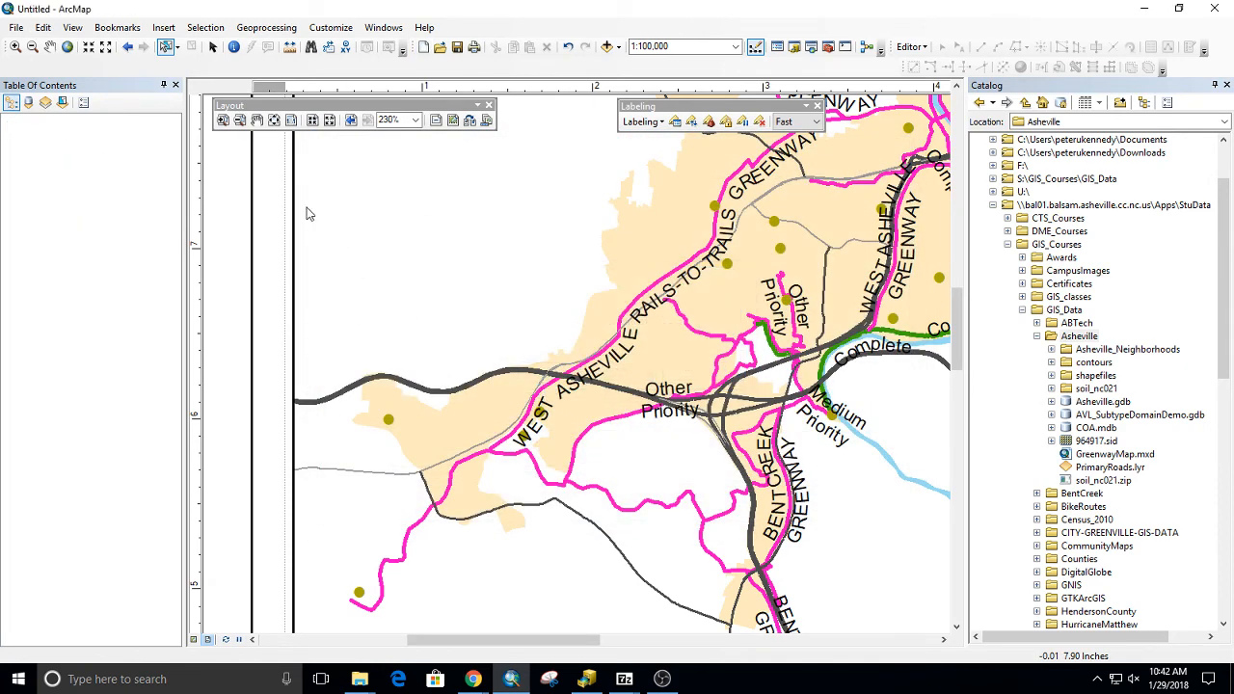
pyautogui.click(17, 27)
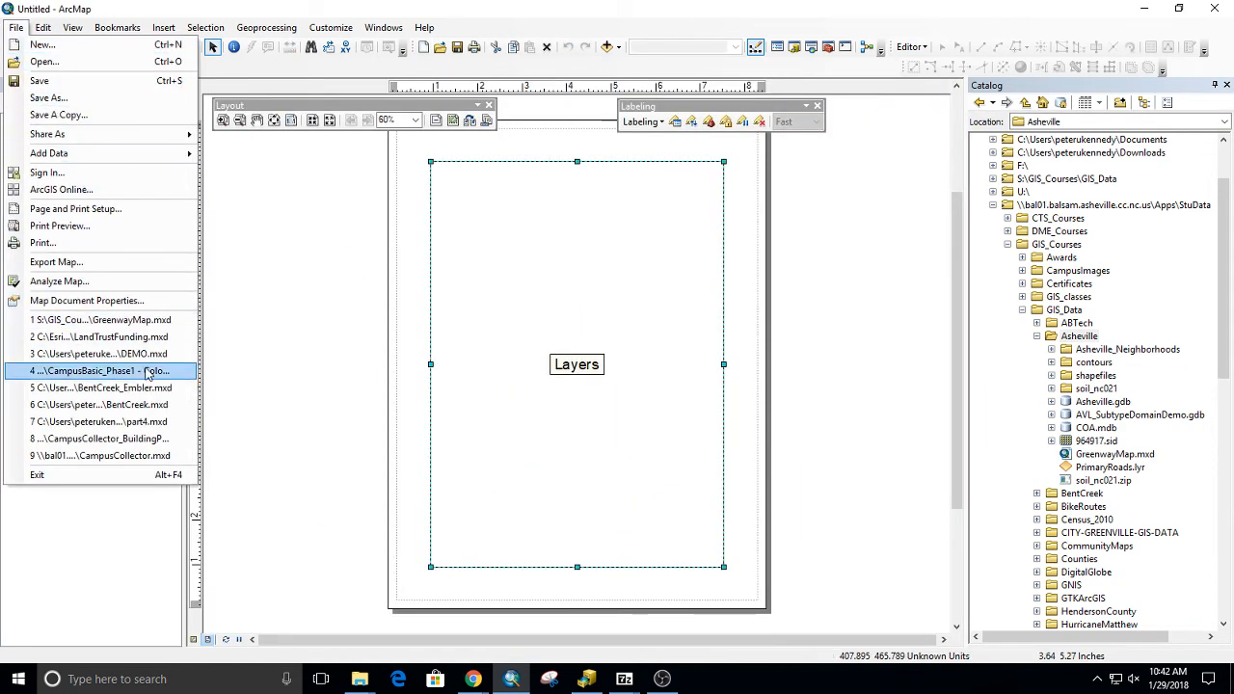
pyautogui.click(145, 319)
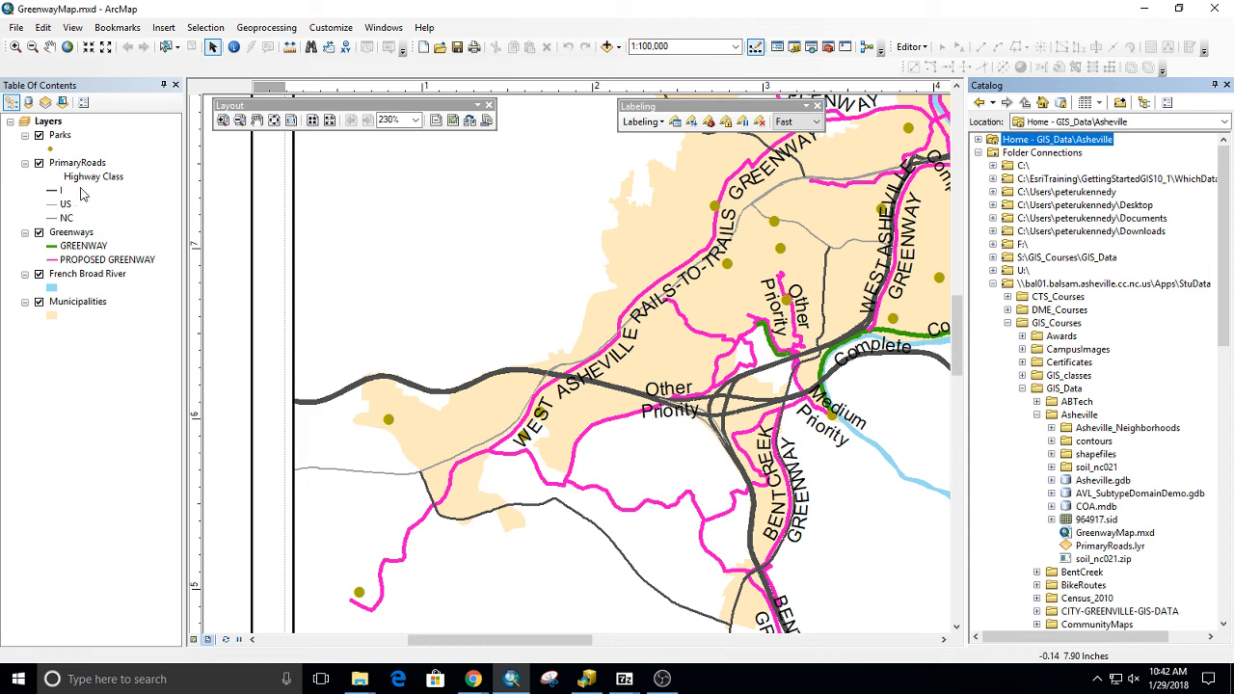
# Step: Inspect the output folder offered when exporting all Greenways features, and cancel the export
pyautogui.rightClick(69, 236)
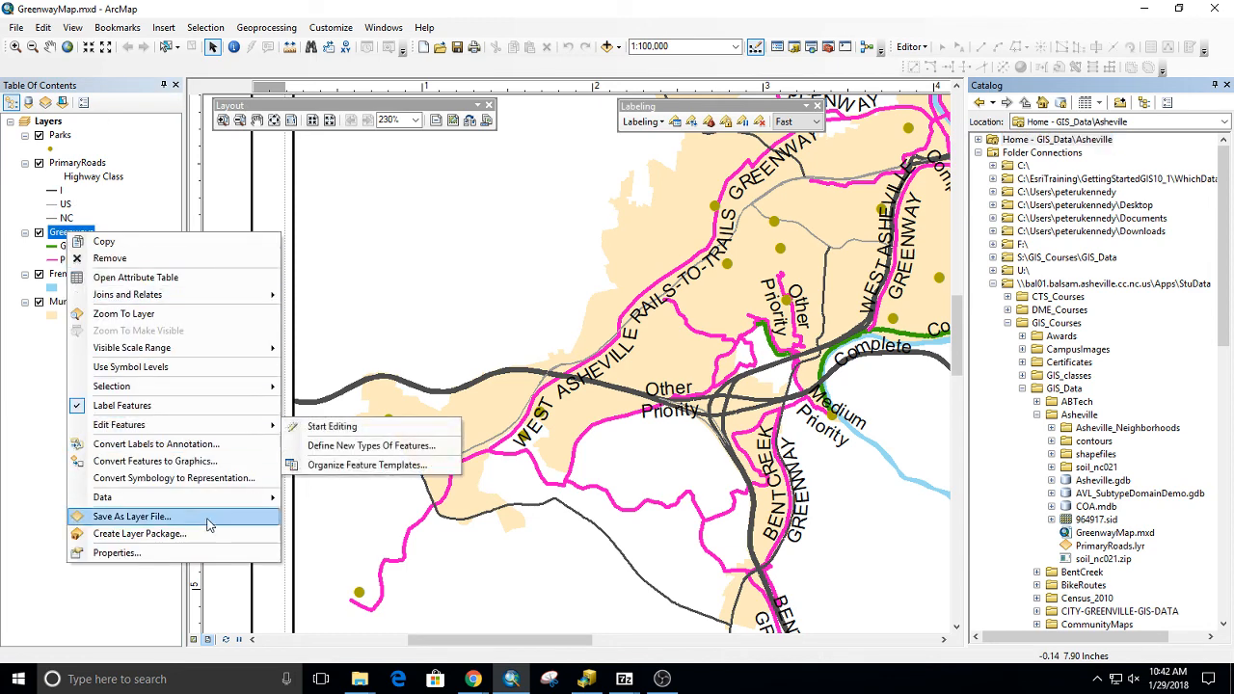
pyautogui.moveTo(260, 497)
pyautogui.click(337, 513)
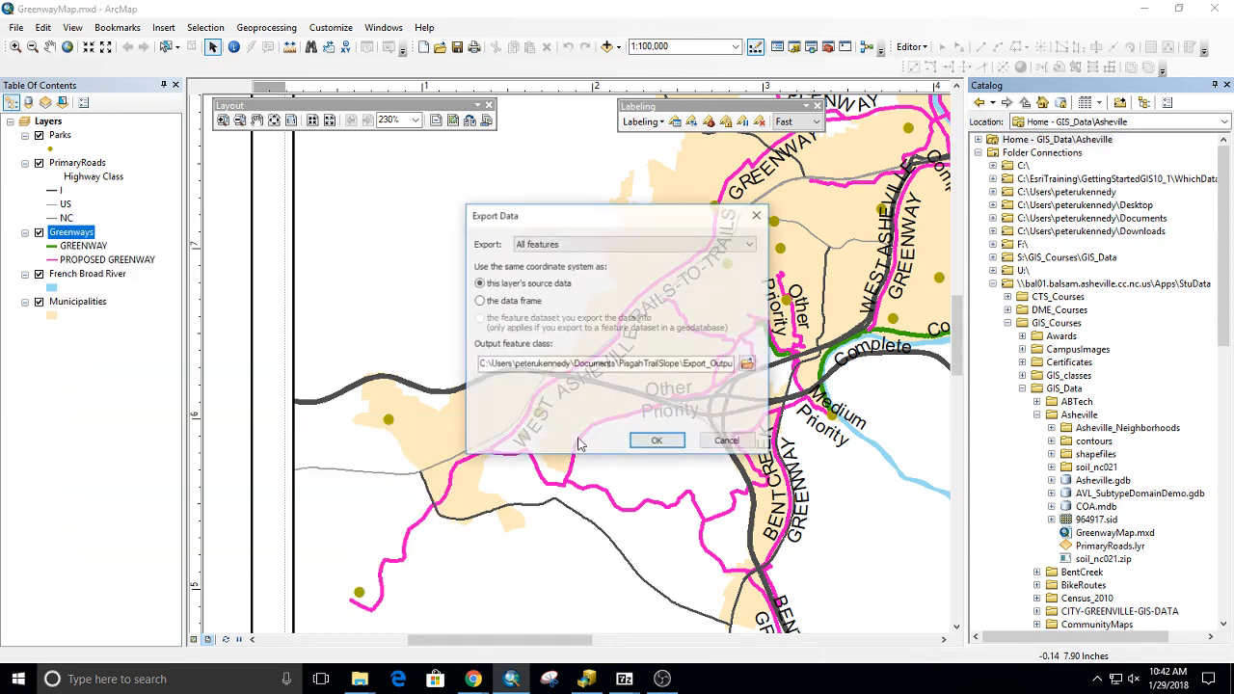
pyautogui.click(748, 363)
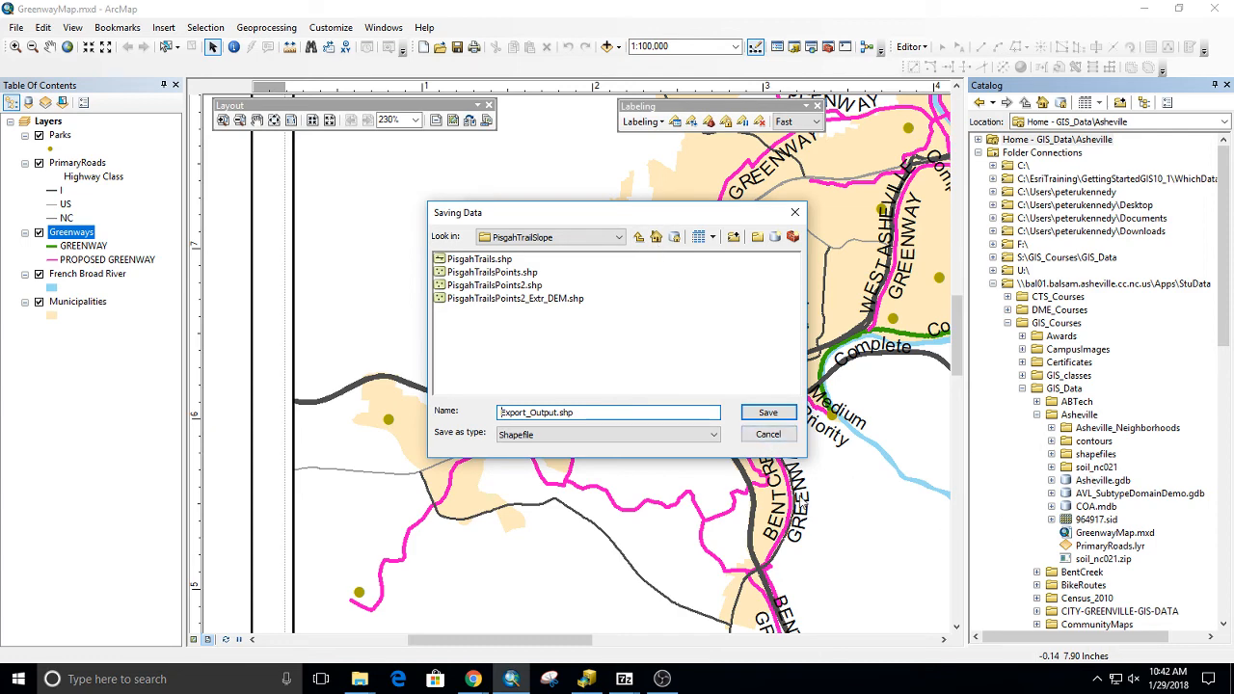
pyautogui.click(769, 434)
pyautogui.click(728, 443)
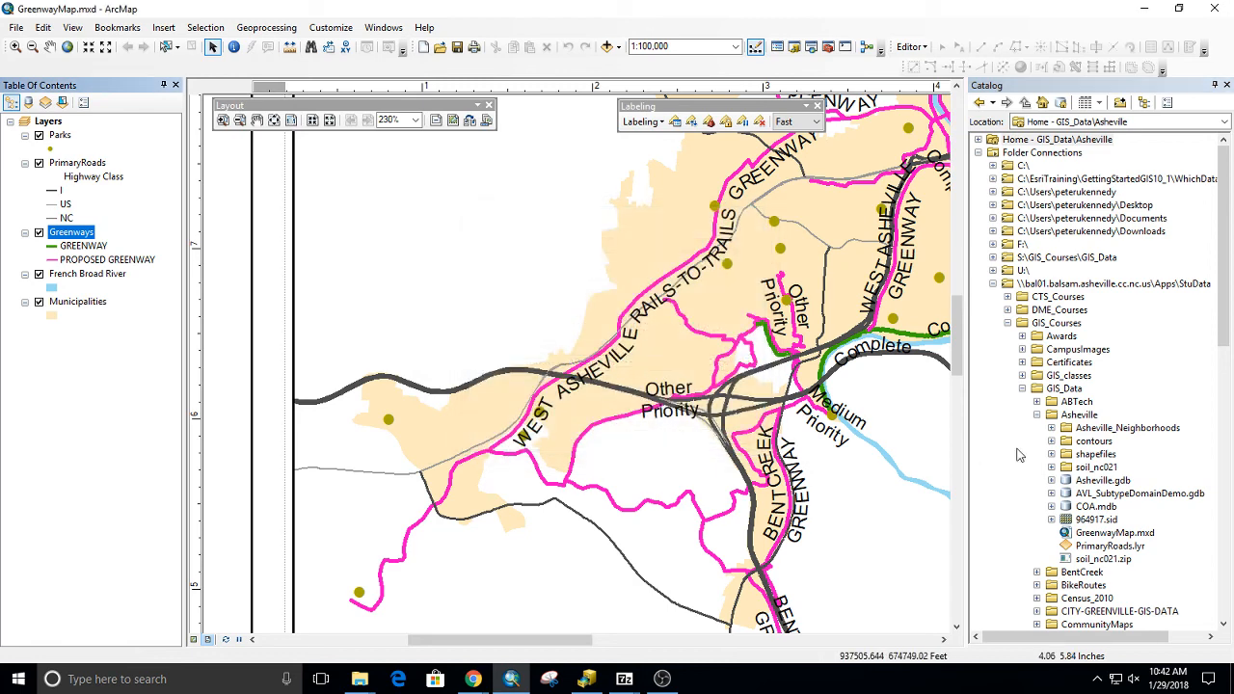
# Step: Set the map document's default geodatabase to Asheville.gdb in the Asheville folder and save the map
pyautogui.click(14, 27)
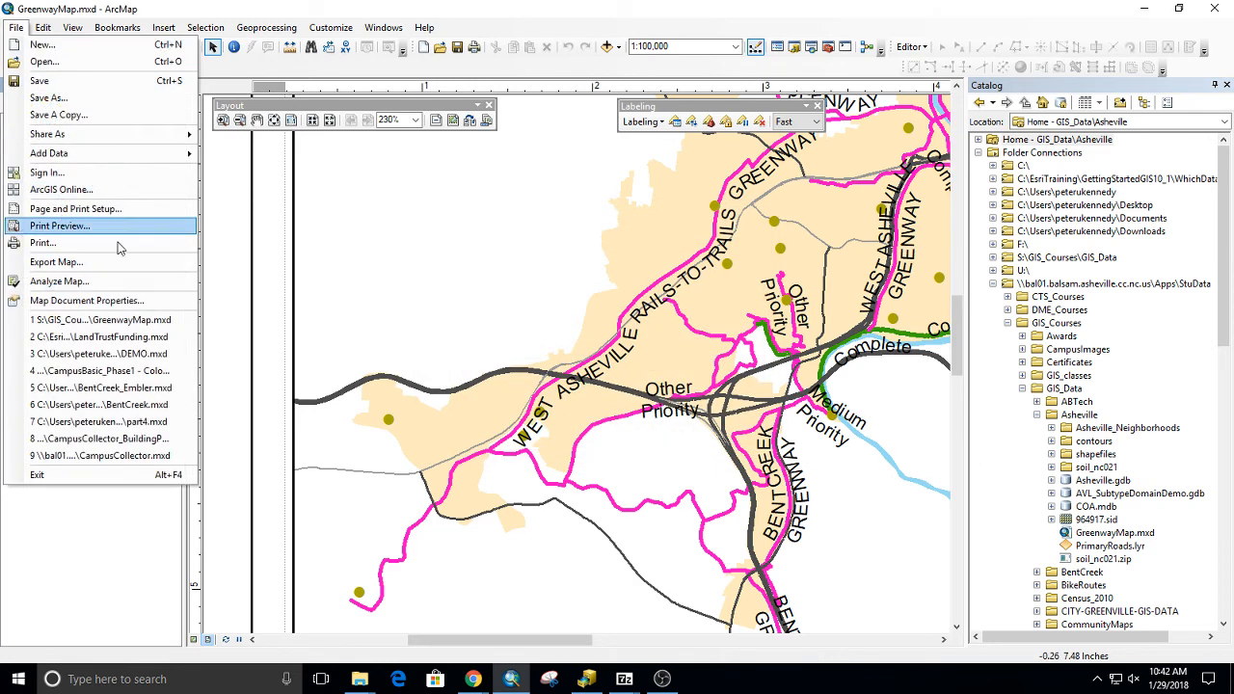
pyautogui.click(106, 306)
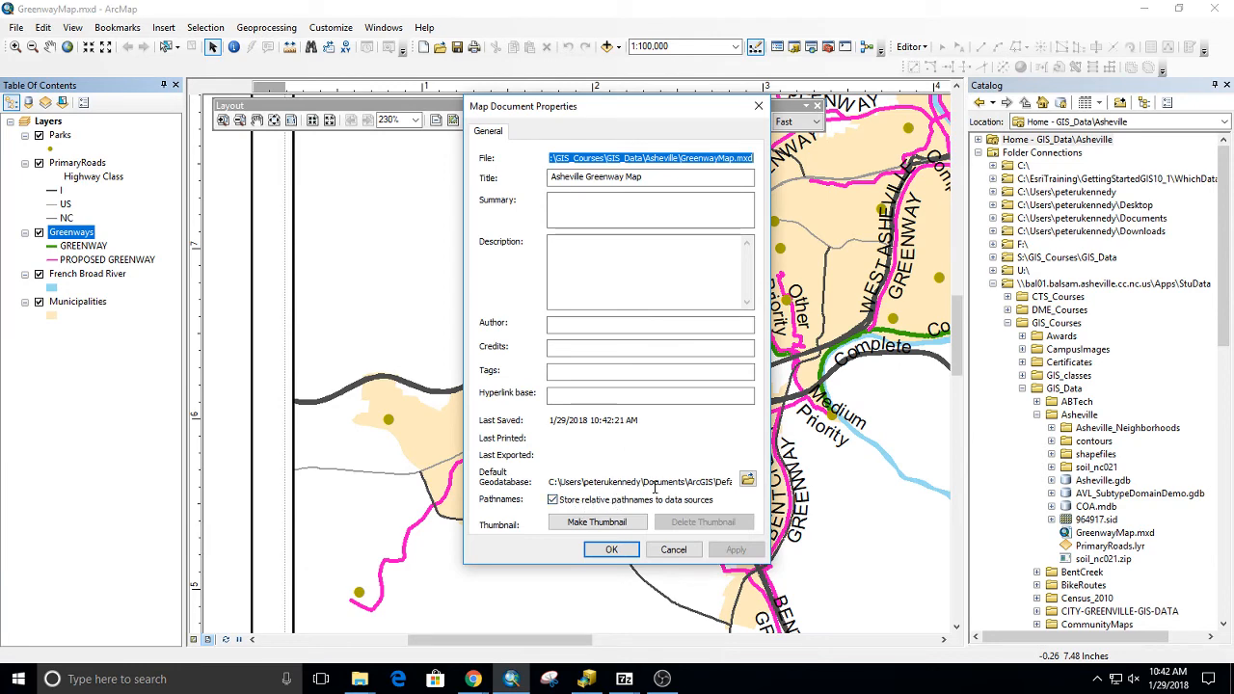
pyautogui.moveTo(550, 483); pyautogui.dragTo(735, 488)
pyautogui.click(746, 481)
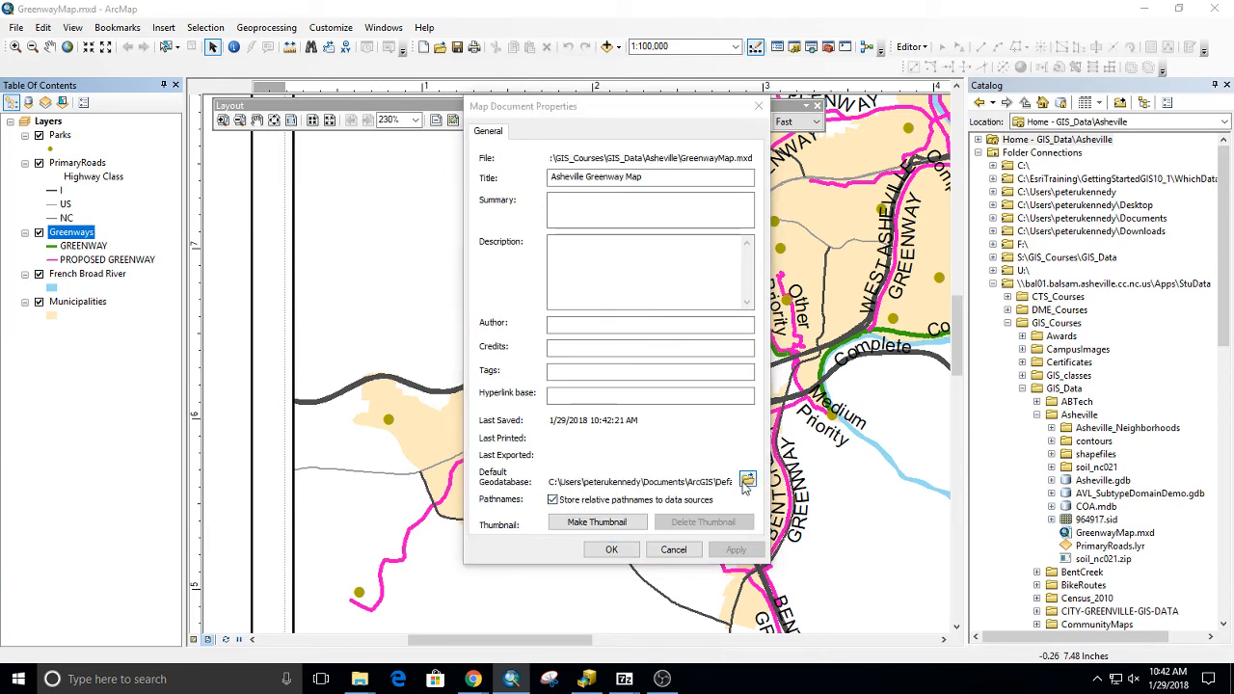
pyautogui.doubleClick(474, 311)
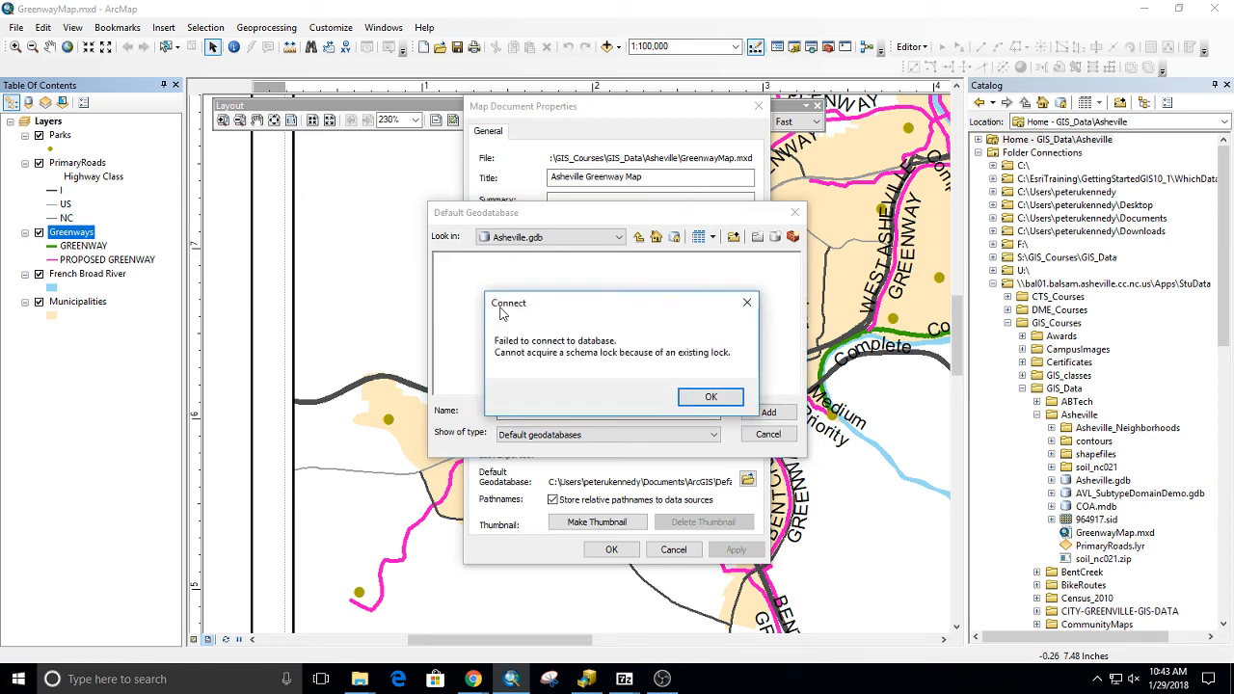
pyautogui.click(710, 396)
pyautogui.click(638, 237)
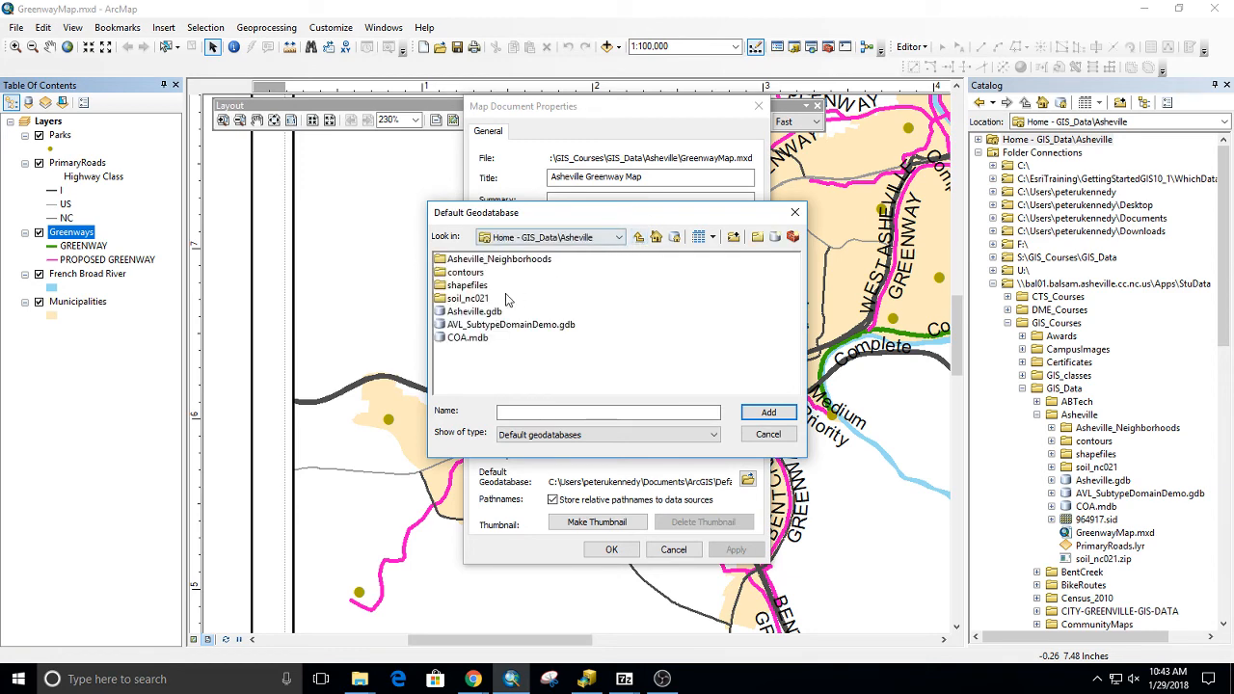
pyautogui.click(466, 313)
pyautogui.click(766, 412)
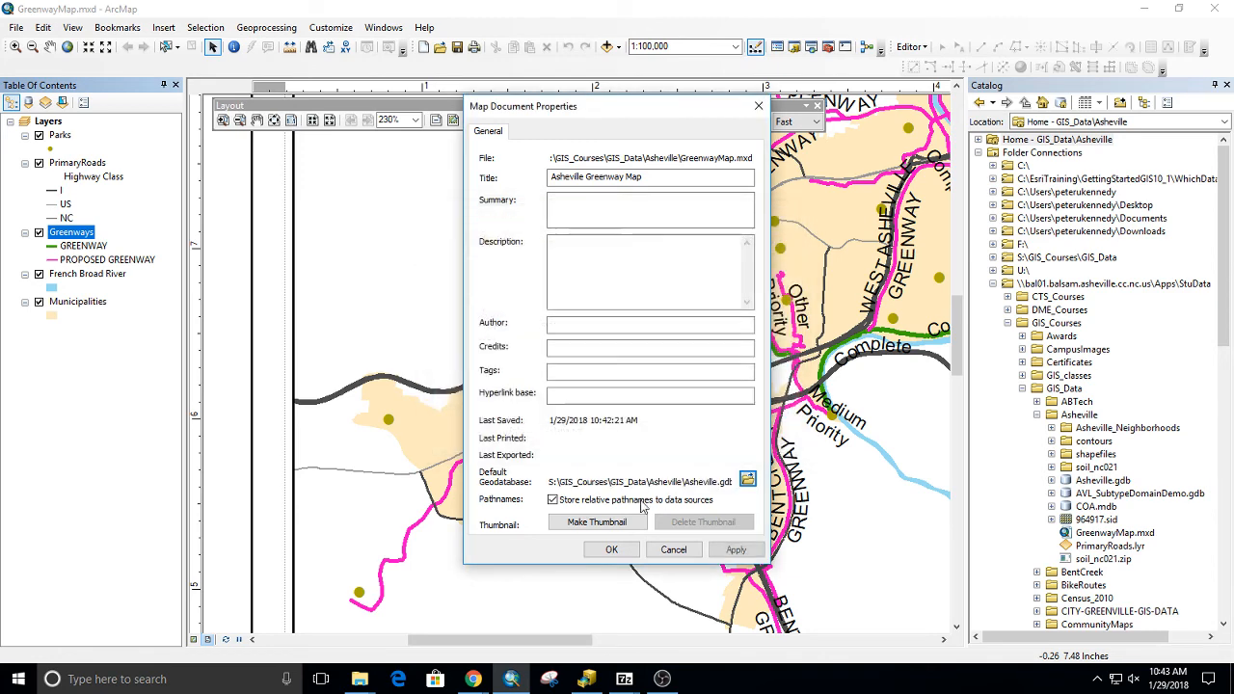
pyautogui.click(612, 549)
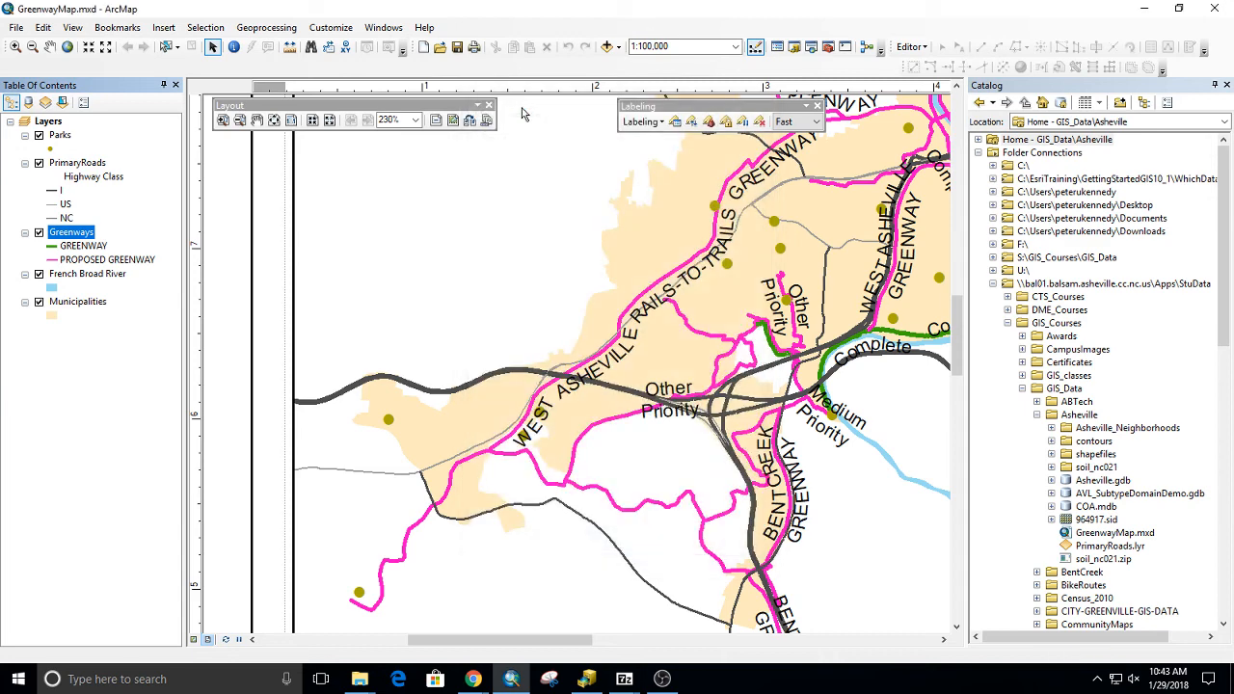
pyautogui.click(16, 25)
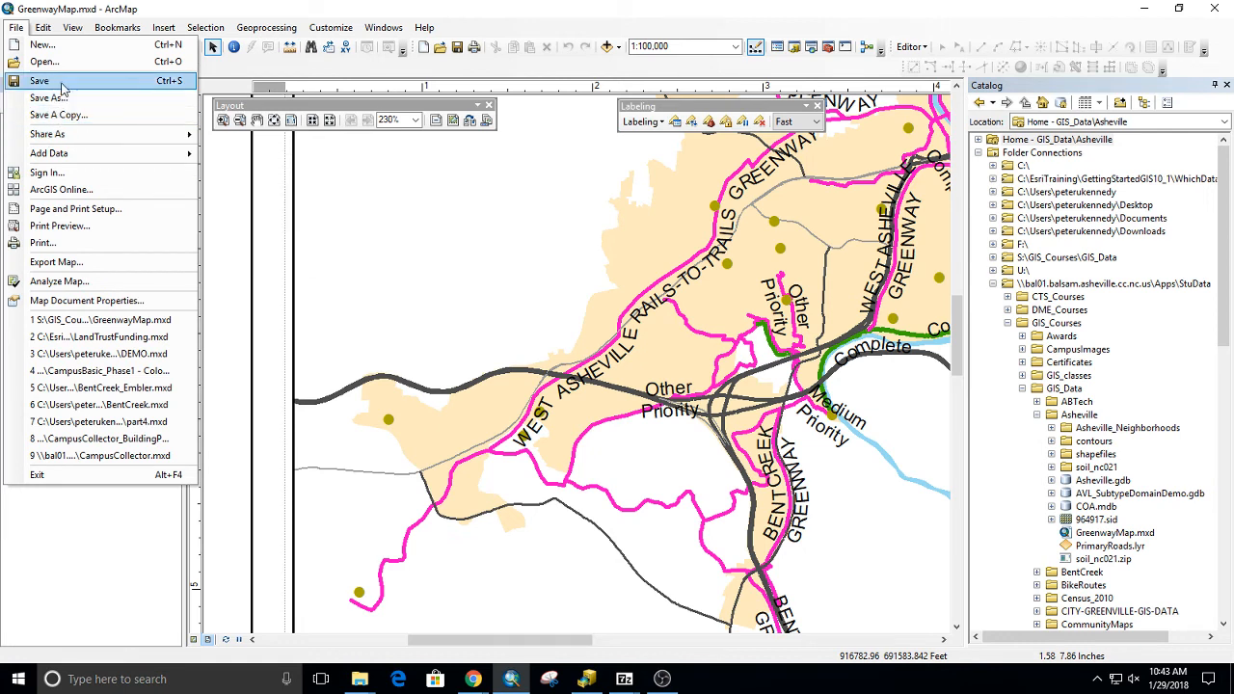
pyautogui.click(48, 80)
# Step: Check the output location offered for exporting the Greenways layer's data, and cancel the export
pyautogui.rightClick(89, 242)
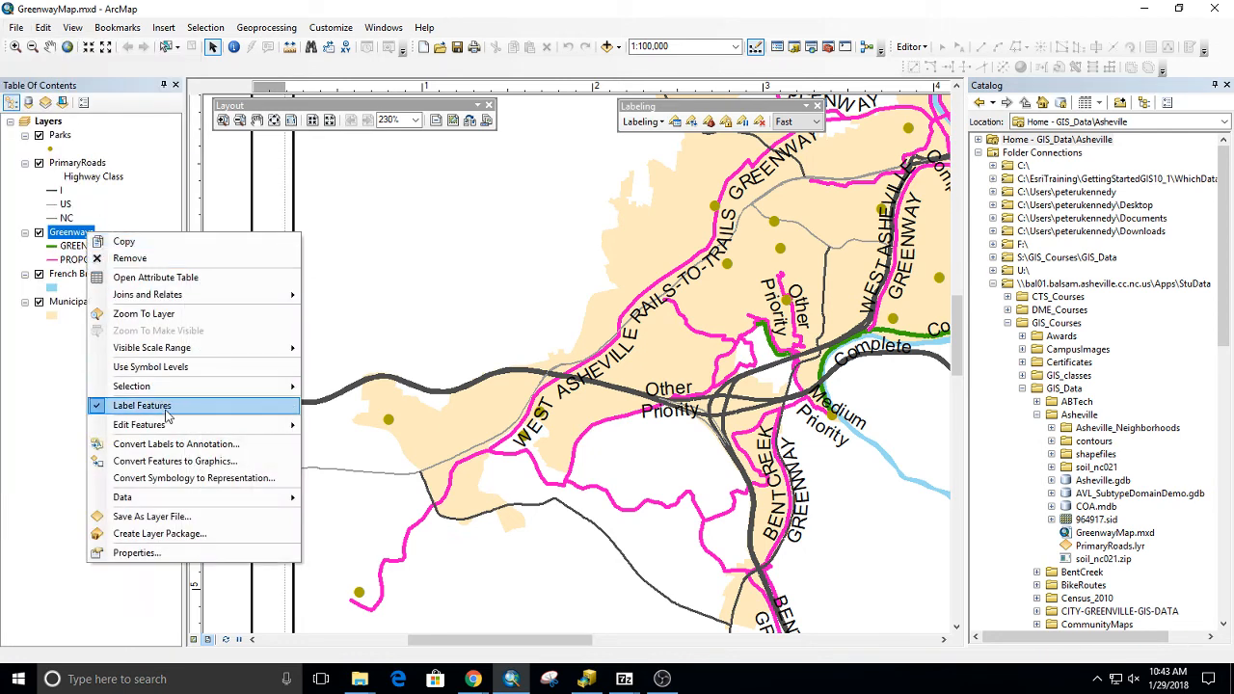
pyautogui.moveTo(189, 505)
pyautogui.click(354, 516)
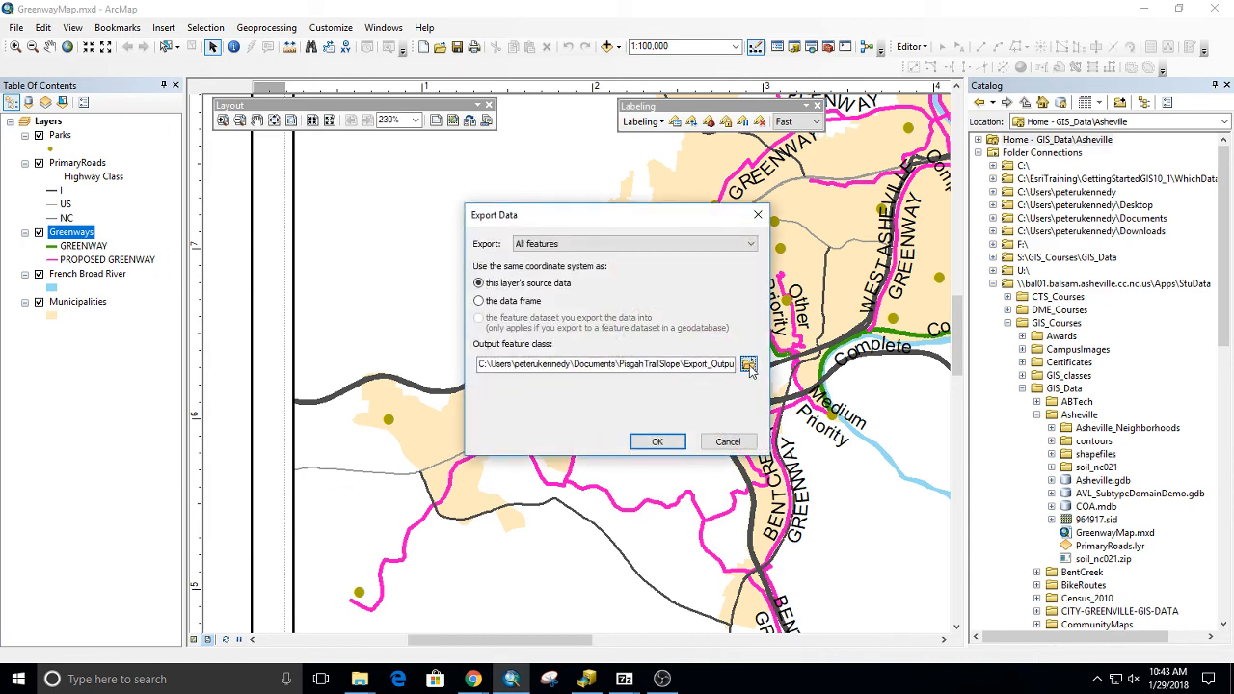
pyautogui.click(728, 441)
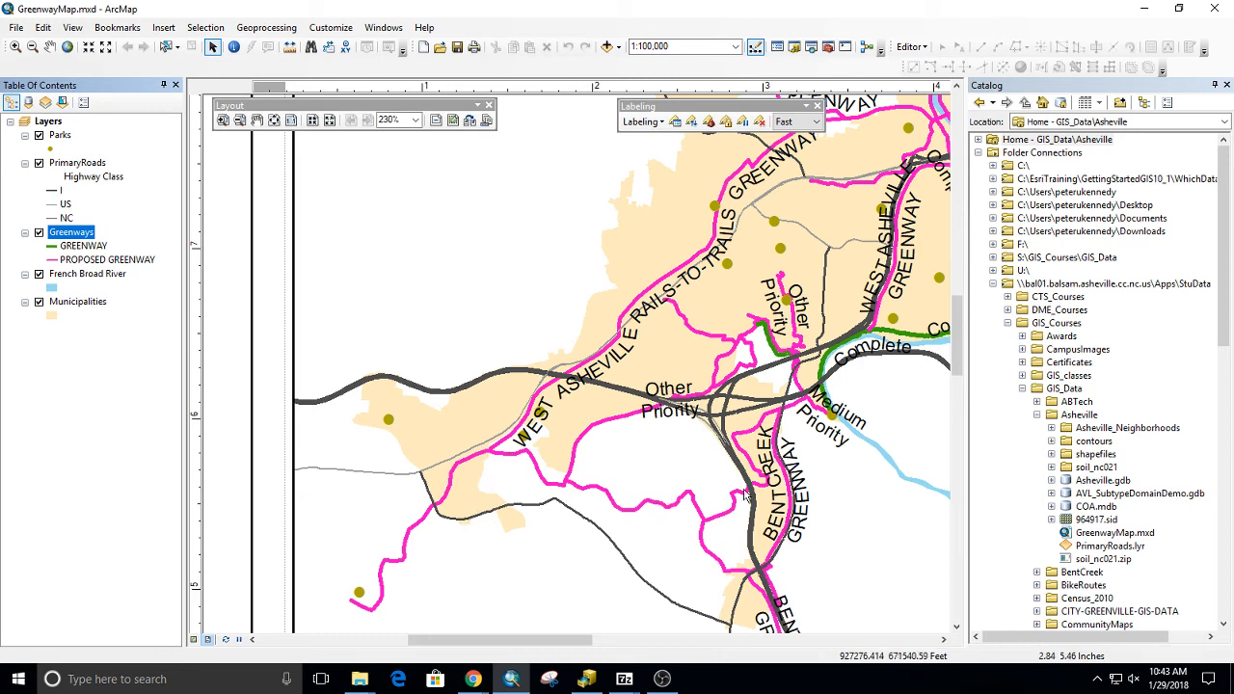
# Step: Review the print settings for the map layout, and cancel without printing
pyautogui.moveTo(780, 378); pyautogui.dragTo(500, 457)
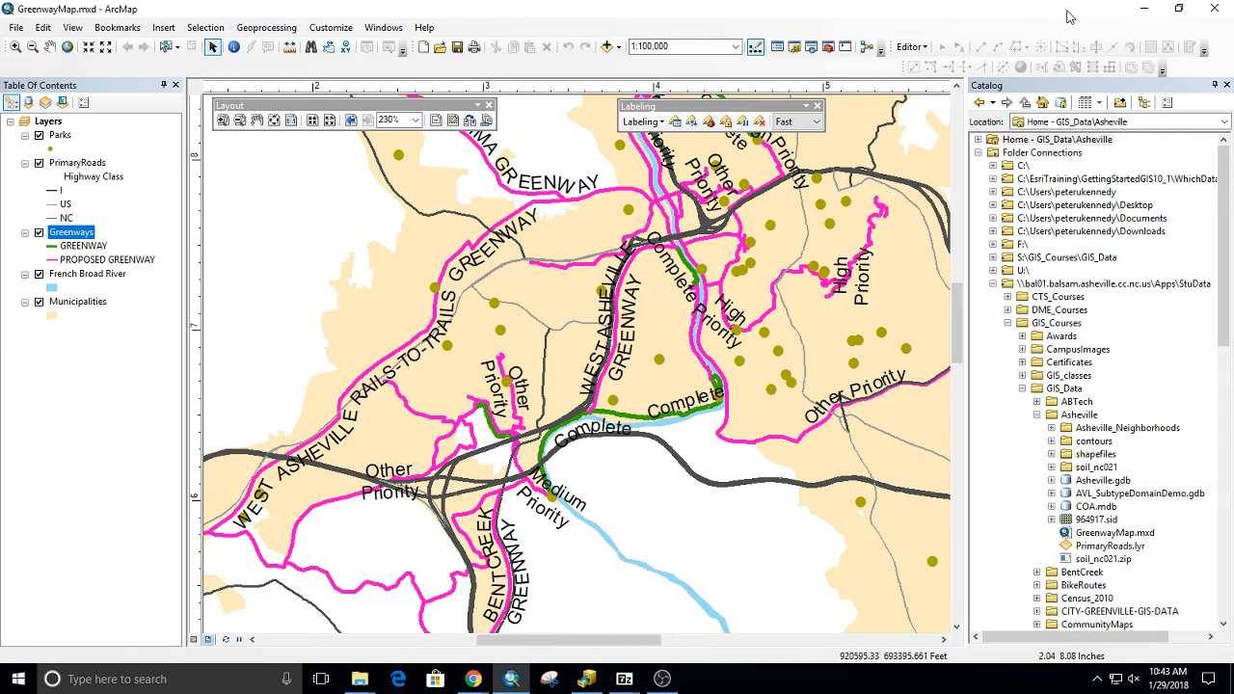
pyautogui.click(16, 27)
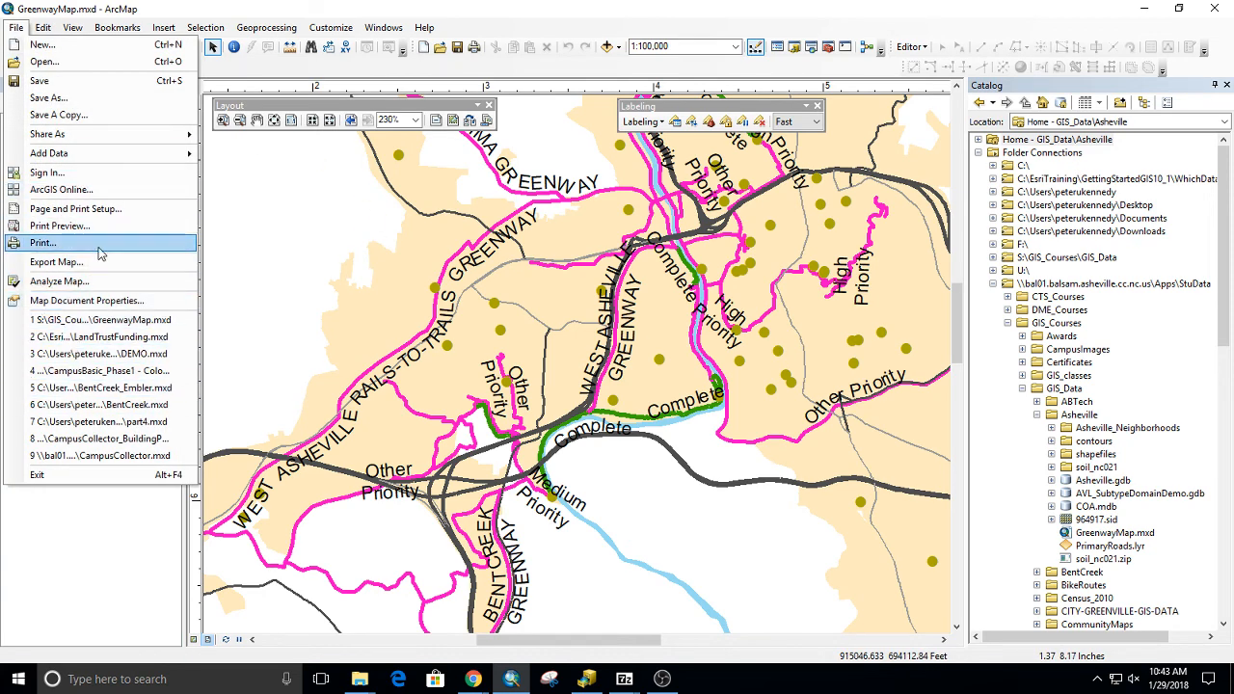
pyautogui.click(100, 247)
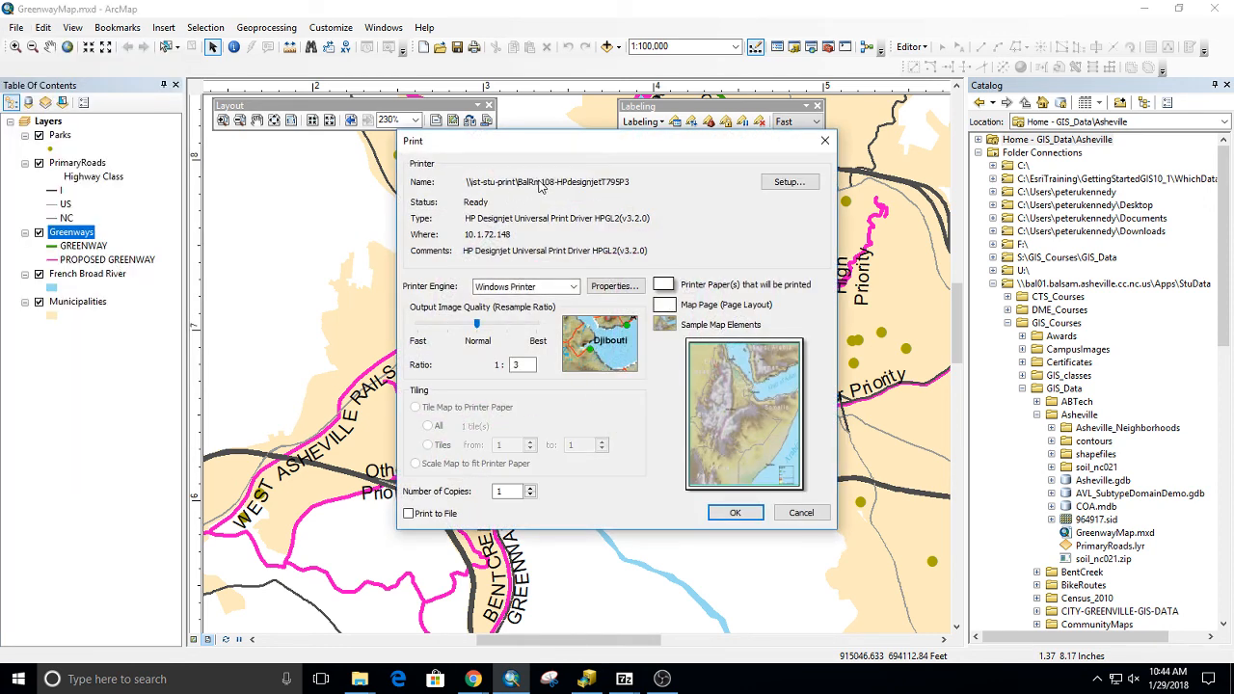
pyautogui.click(787, 511)
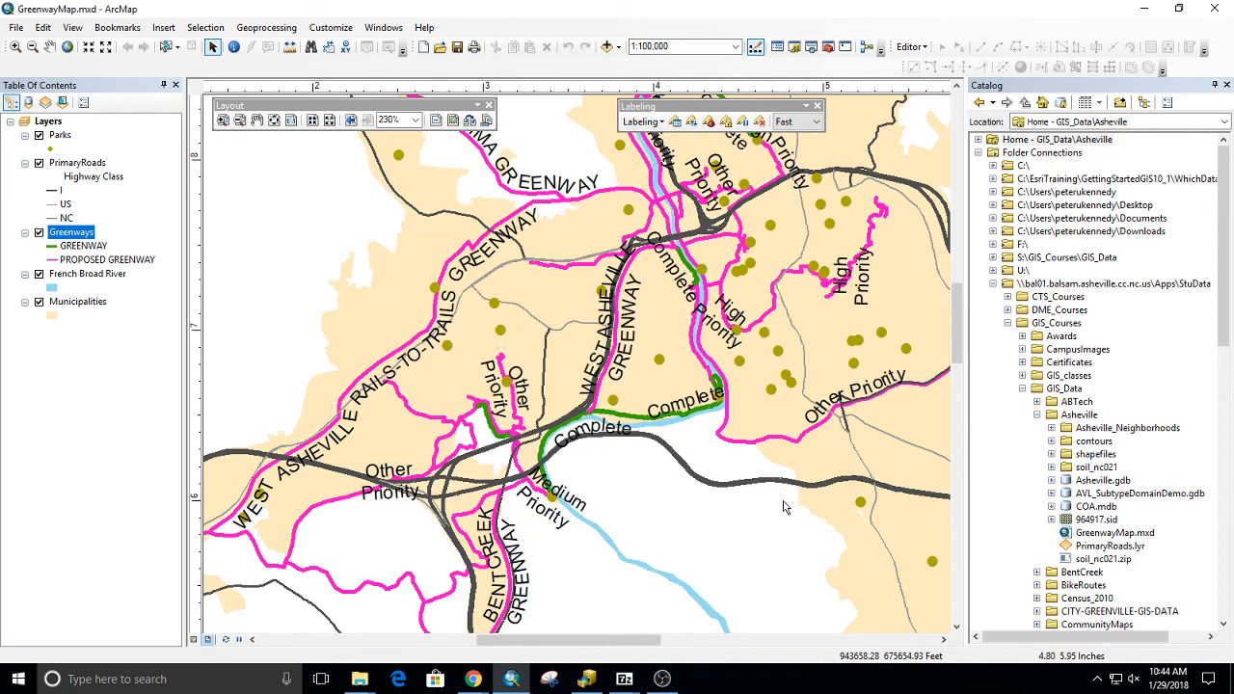
# Step: Export the map layout as GreenwayMap.pdf to the Downloads folder in PDF format at 300 dpi
pyautogui.click(17, 27)
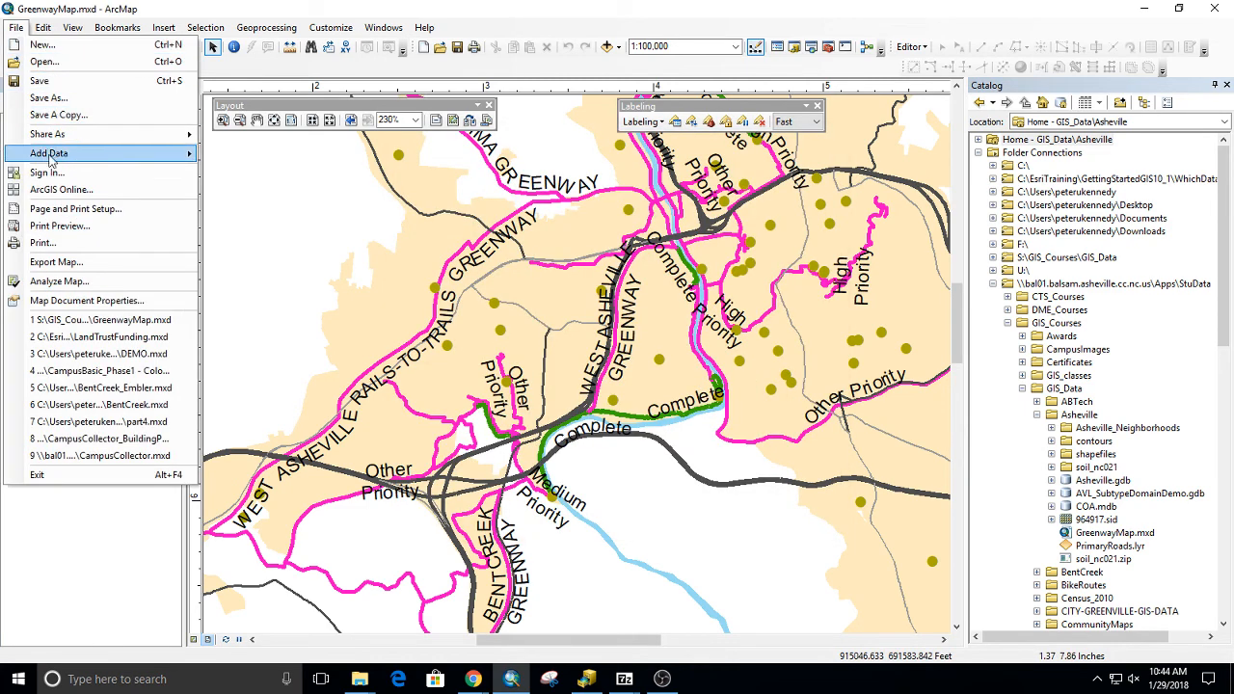
pyautogui.click(81, 261)
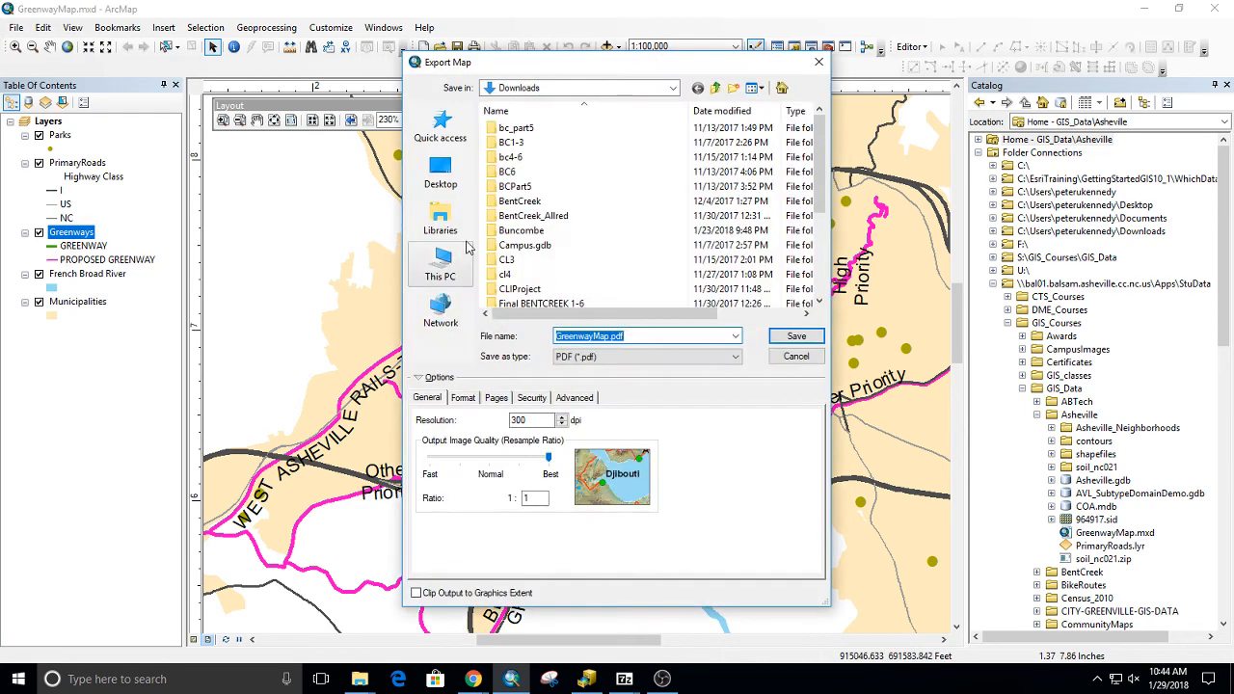
pyautogui.click(602, 358)
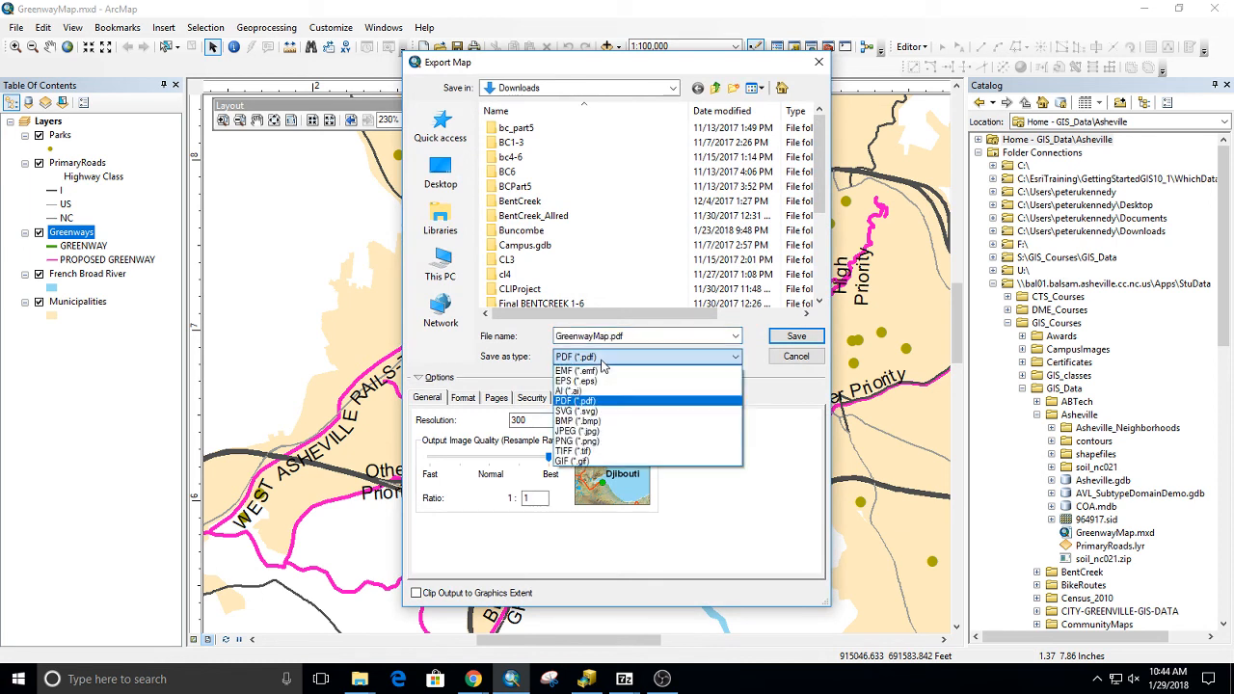
pyautogui.click(588, 358)
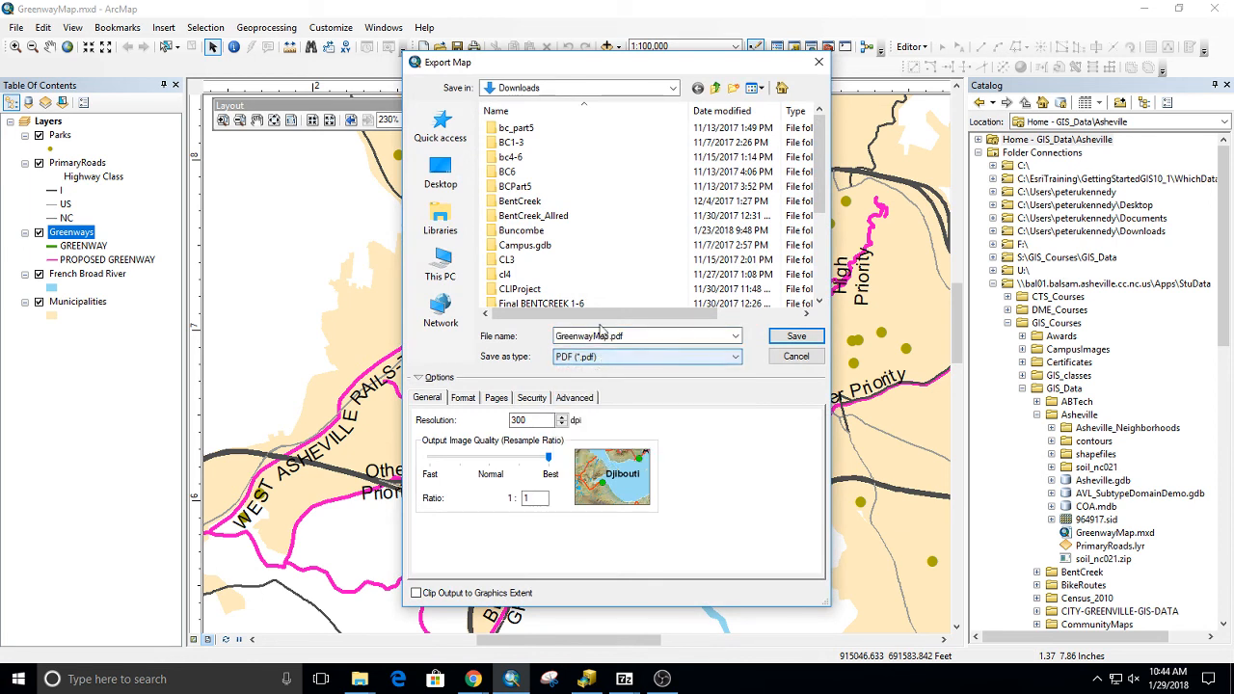
pyautogui.click(796, 335)
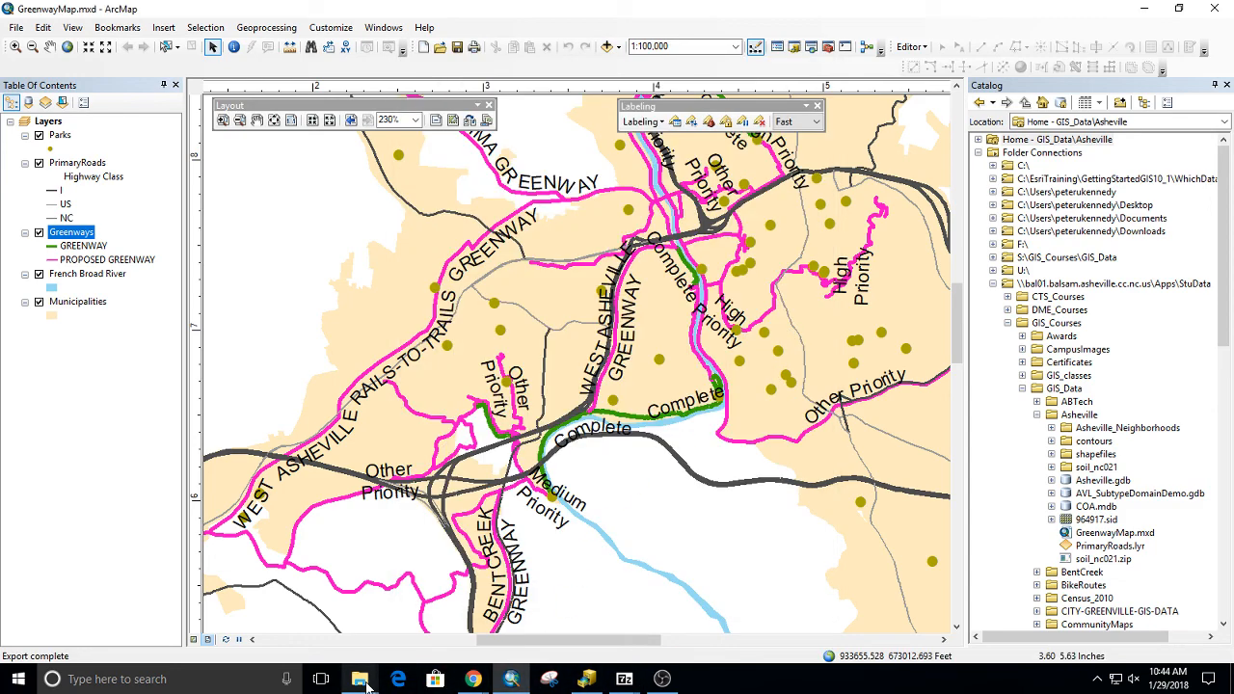
# Step: Switch to File Explorer, sort the Downloads folder by date modified, and open GreenwayMap.pdf
pyautogui.moveTo(359, 679)
pyautogui.moveTo(254, 581)
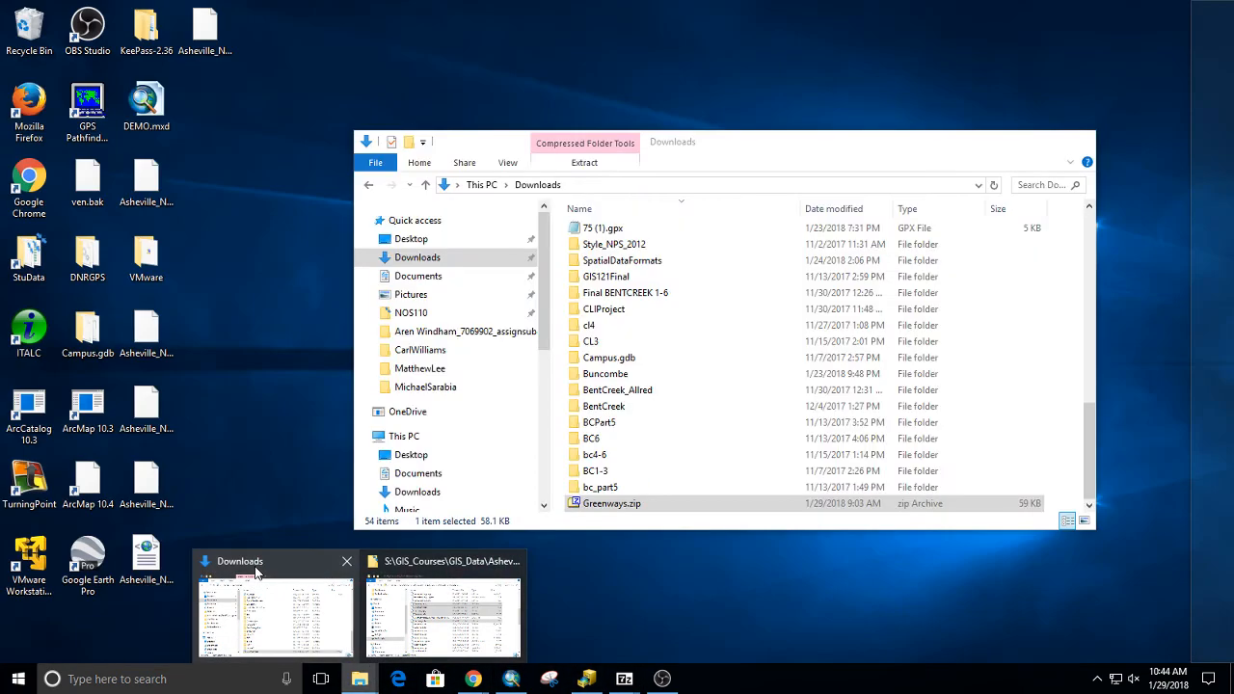
pyautogui.click(255, 578)
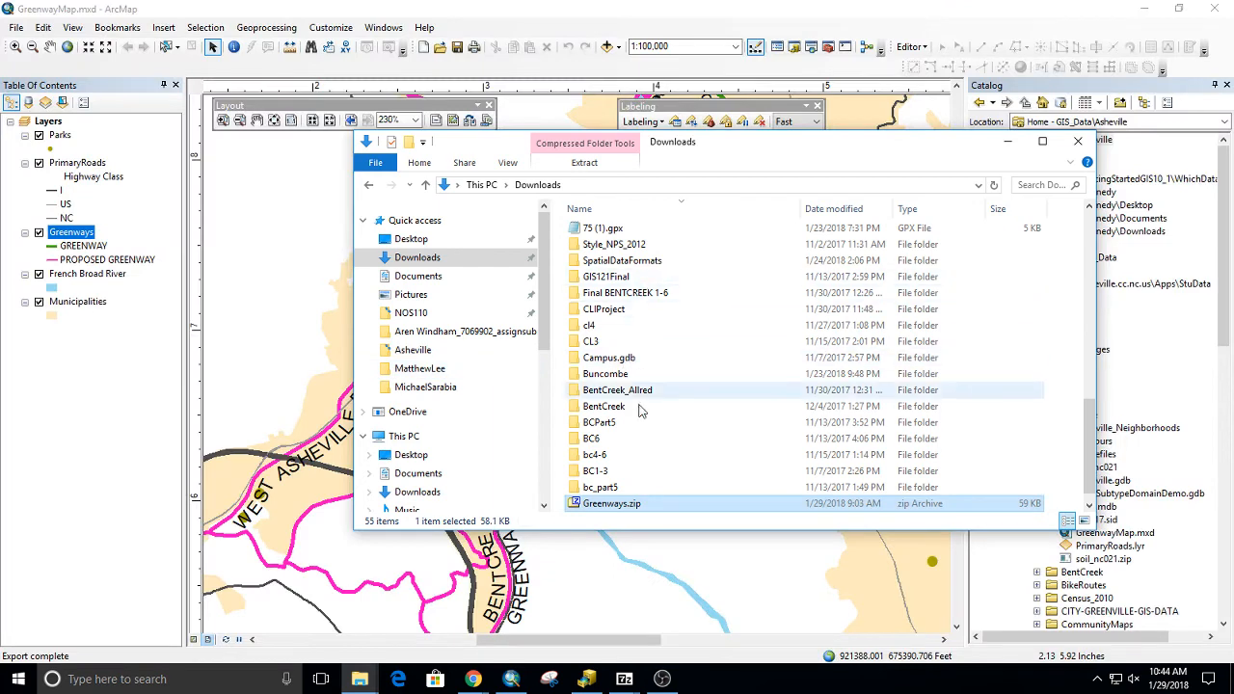
pyautogui.click(815, 208)
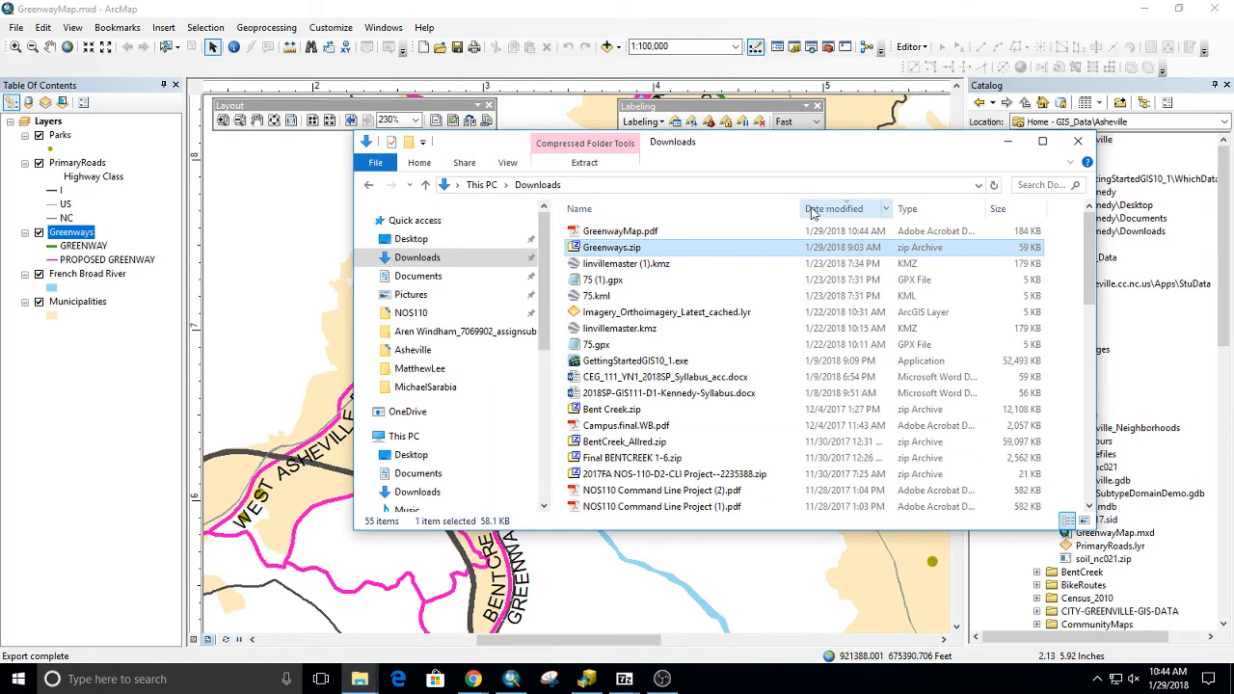
pyautogui.doubleClick(663, 231)
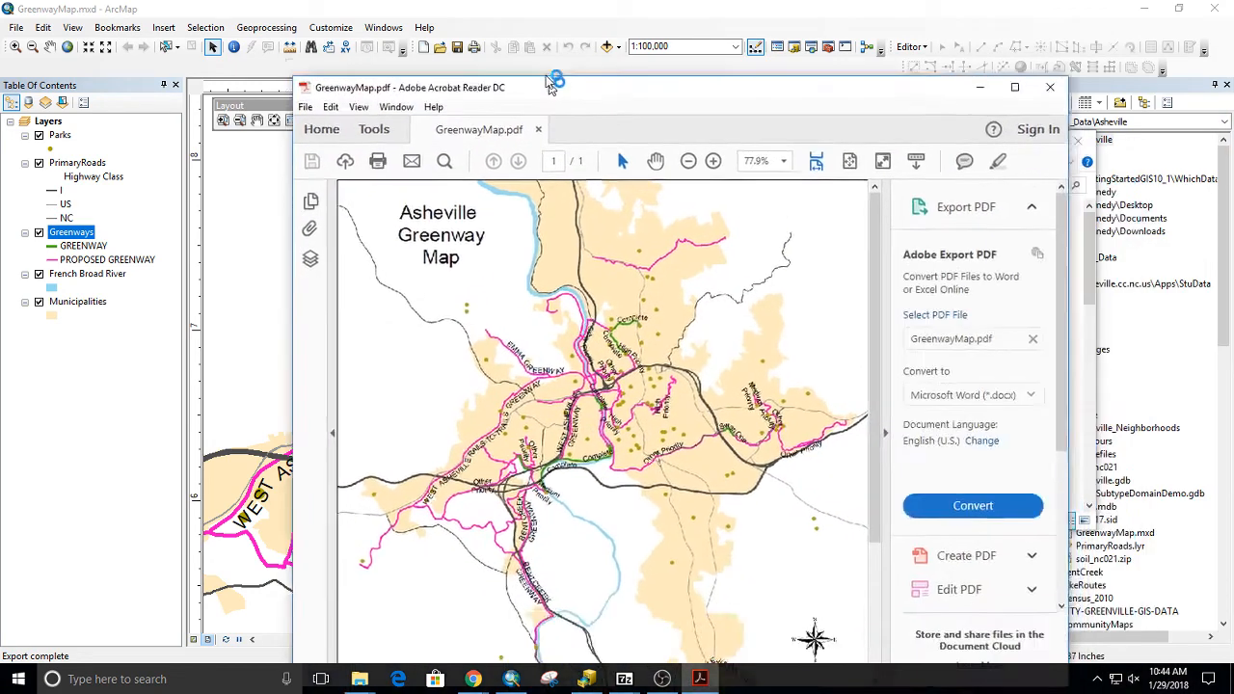
# Step: Examine the exported greenway map from title to legend, view the whole page, and minimize the PDF viewer
pyautogui.scroll(-5, 816, 313)
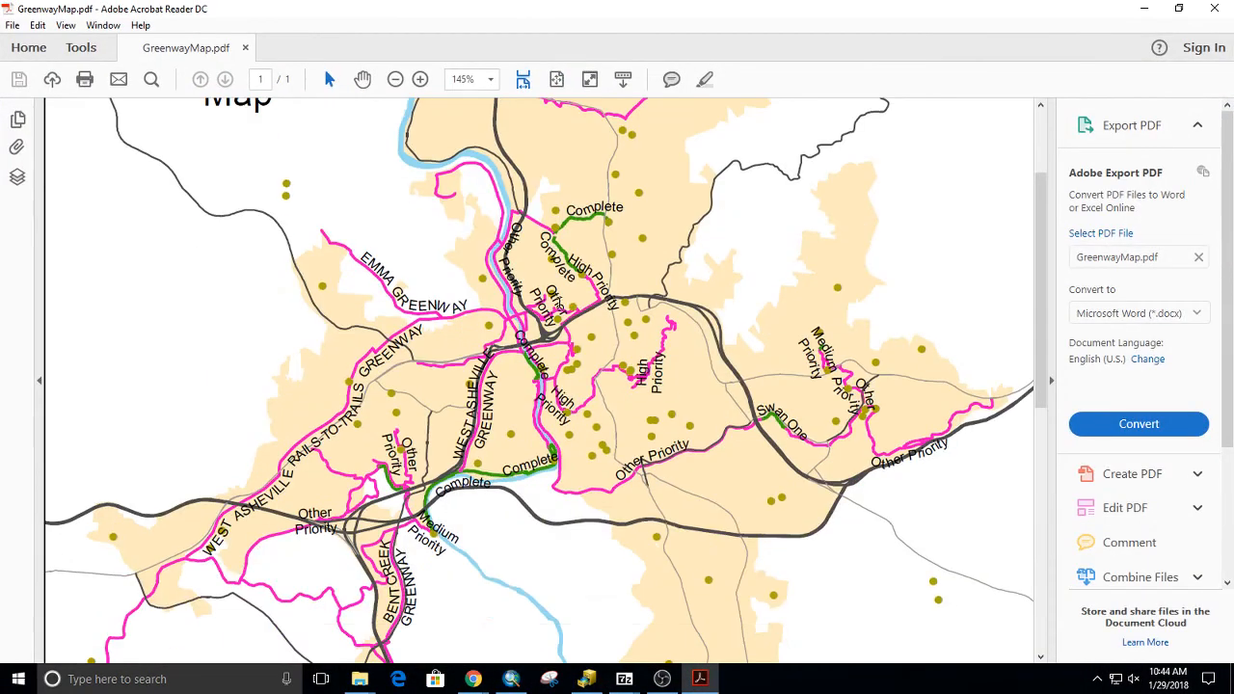
pyautogui.scroll(-7, 585, 347)
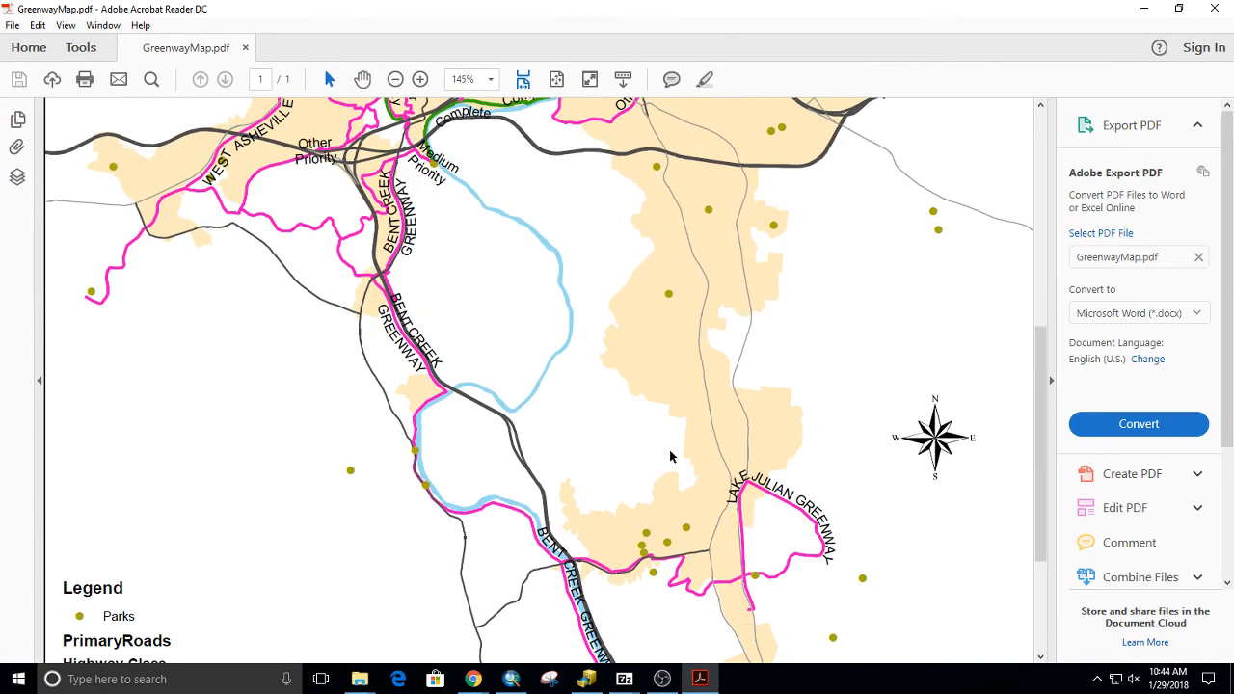
pyautogui.scroll(7, 679, 432)
pyautogui.scroll(5, 675, 415)
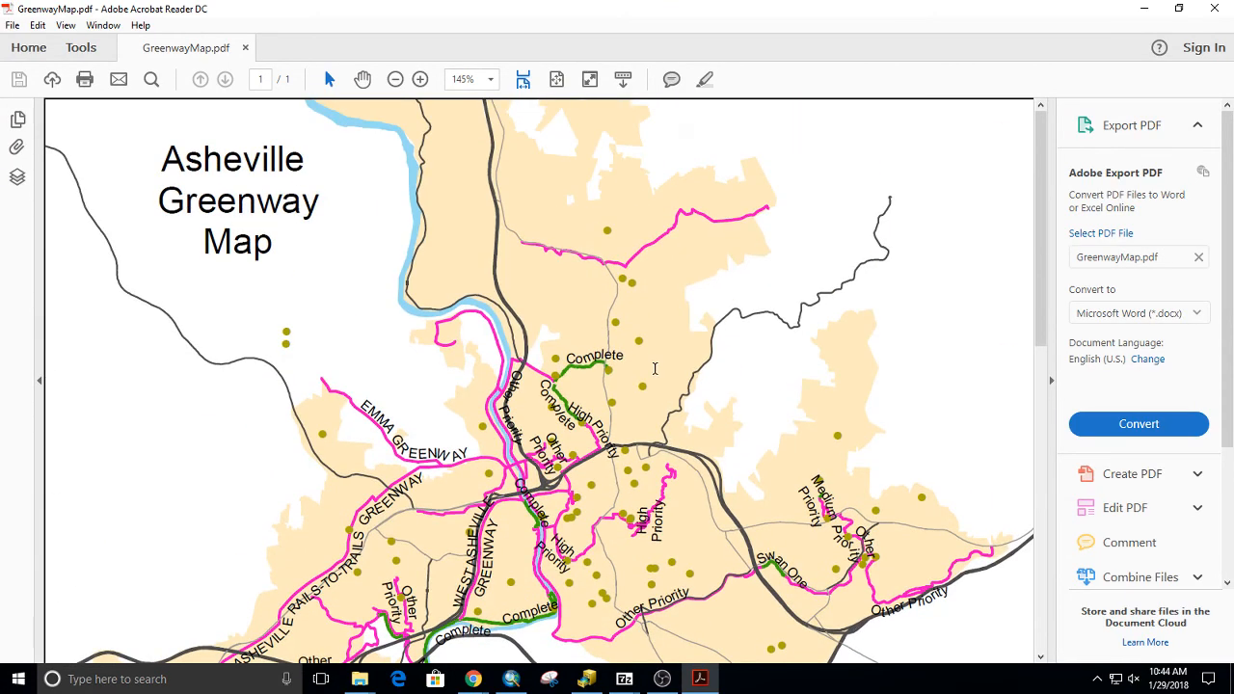
pyautogui.scroll(-3, 670, 376)
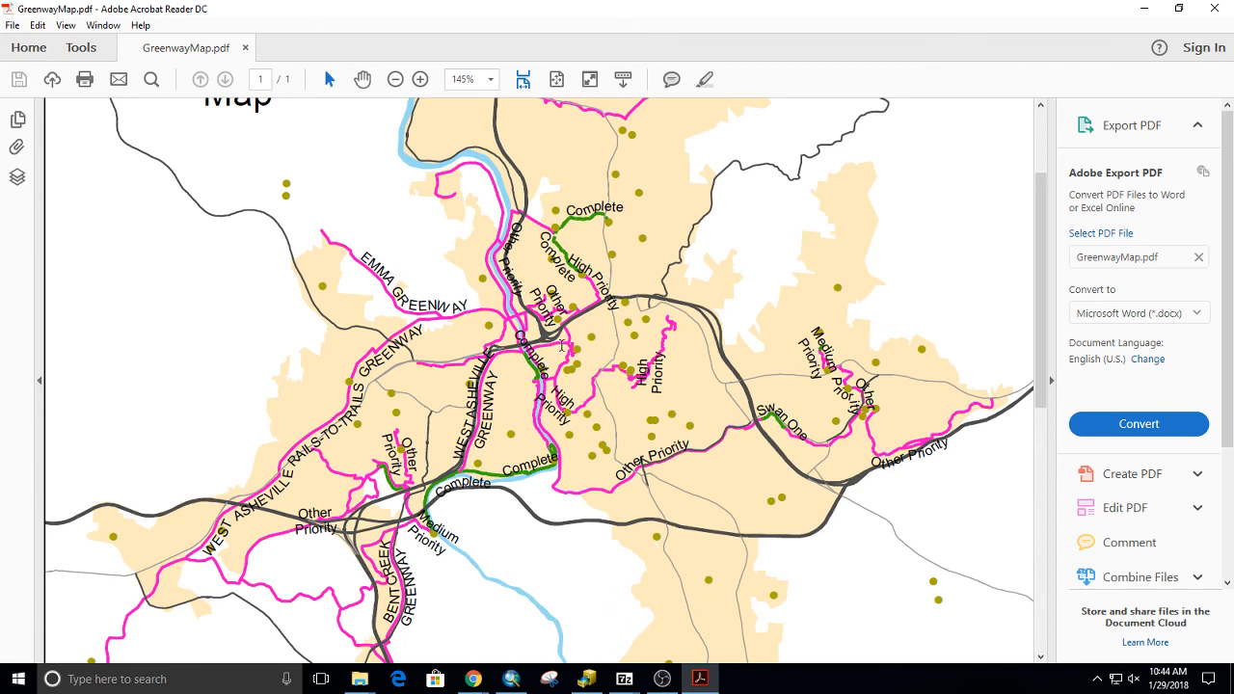
pyautogui.scroll(-2, 820, 357)
pyautogui.scroll(2, 797, 319)
pyautogui.scroll(-5, 786, 321)
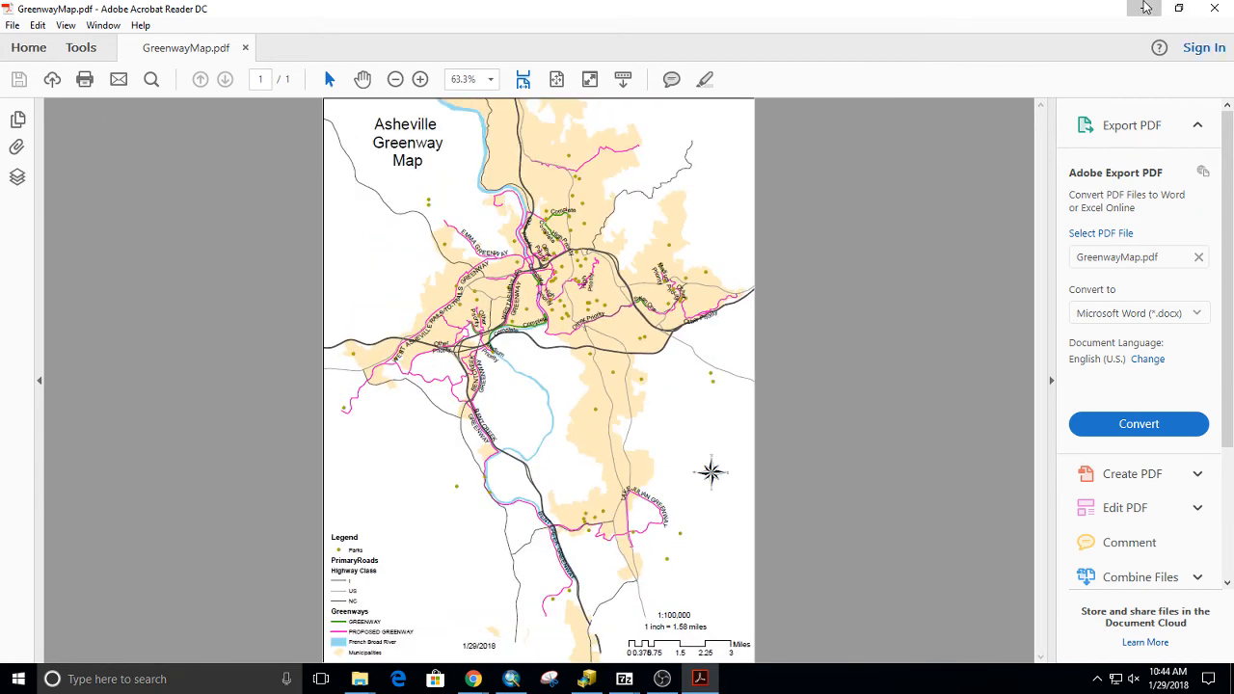
pyautogui.click(1146, 8)
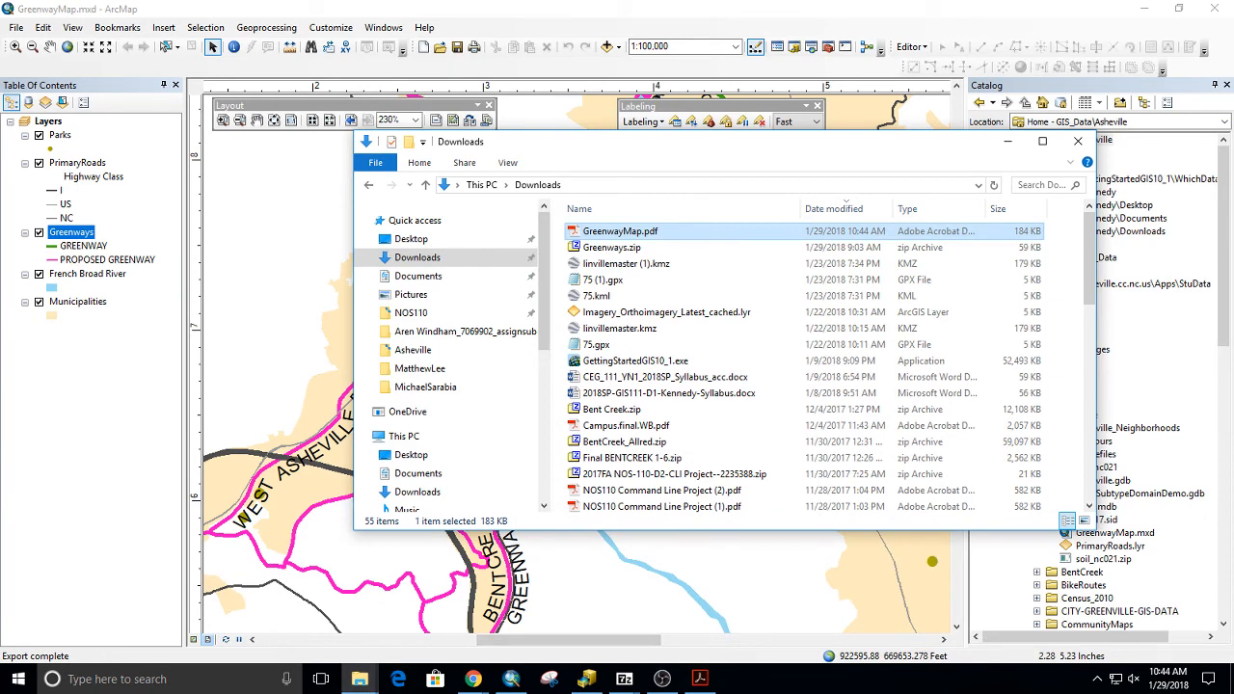
# Step: Switch to Chrome and bring its window showing West Virginia - Mon Forest Map DRAFT 12.15.17.pdf onto the main screen
pyautogui.hotkey('alt', 'Tab')
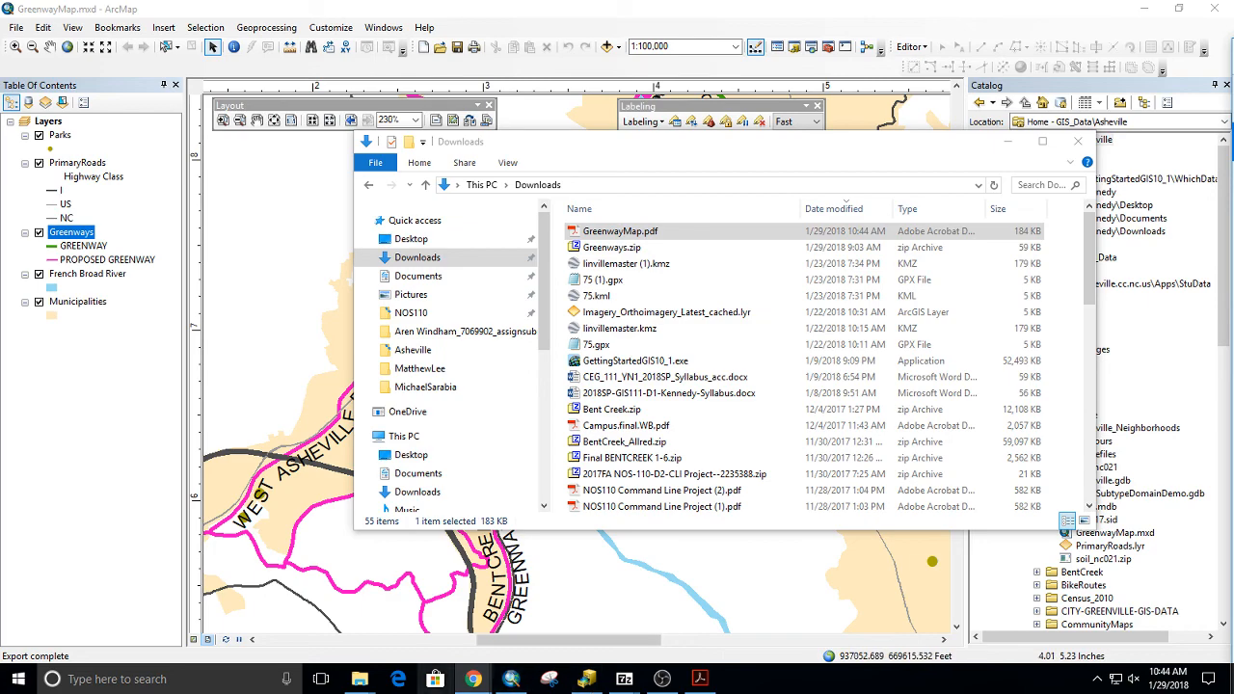
pyautogui.moveTo(359, 679)
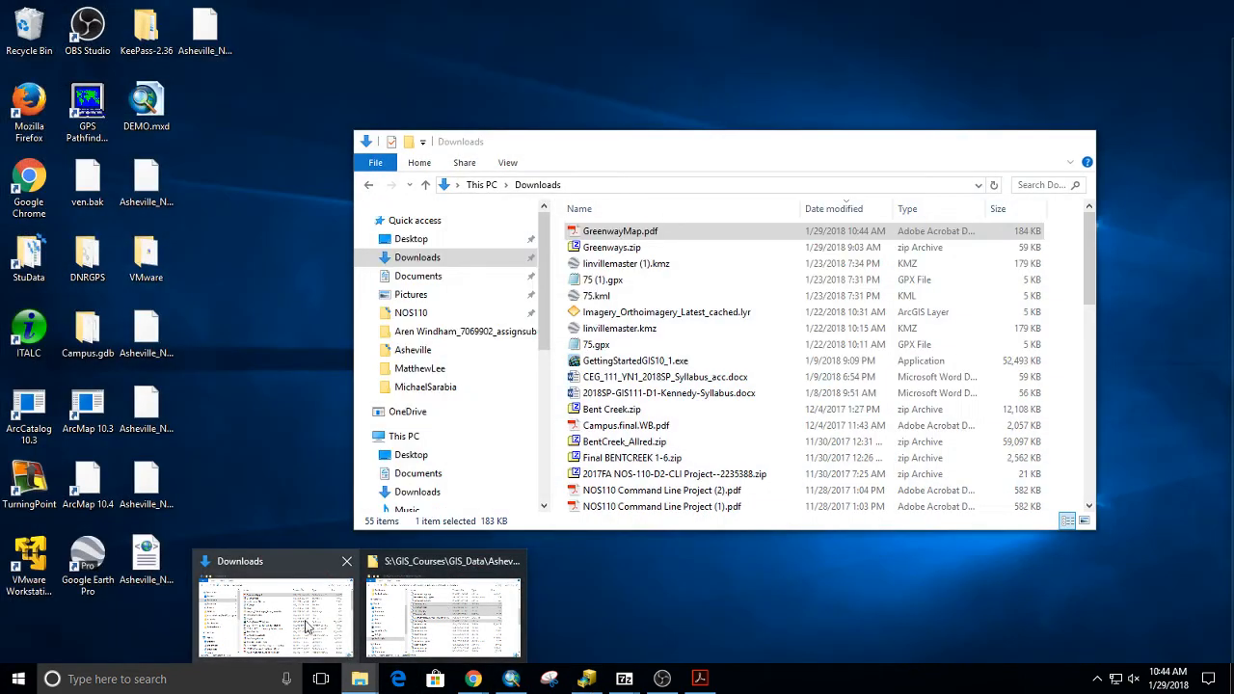
pyautogui.click(307, 626)
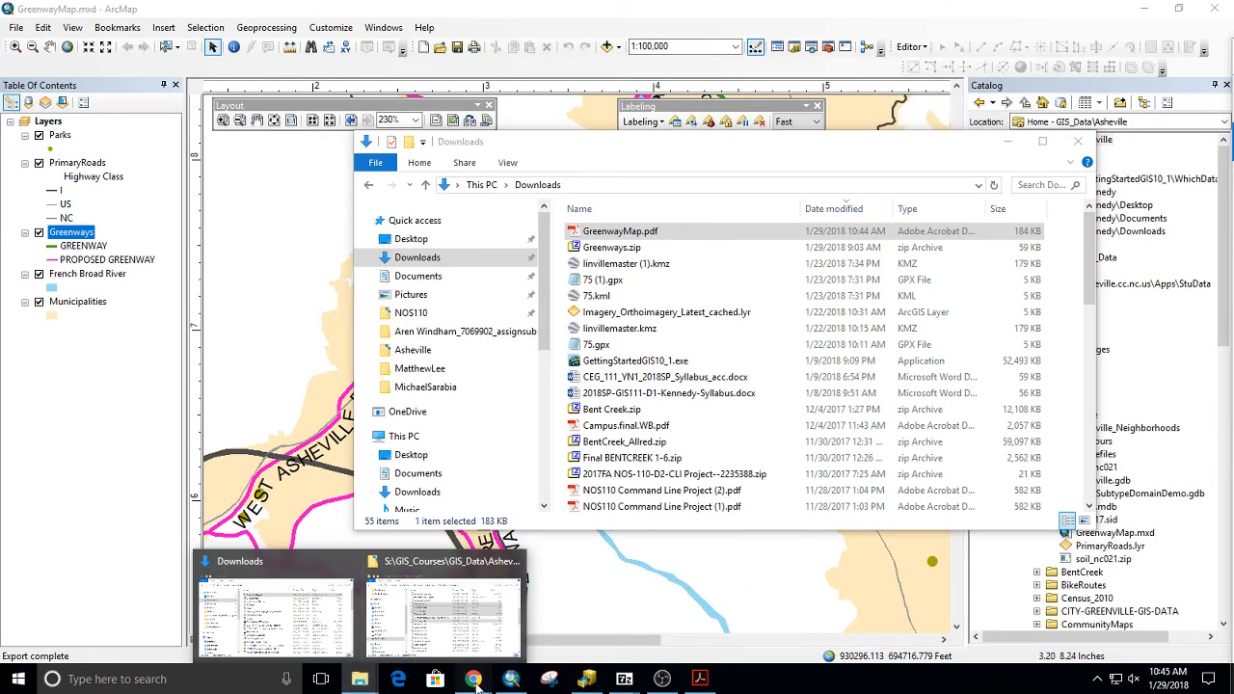
pyautogui.moveTo(472, 679)
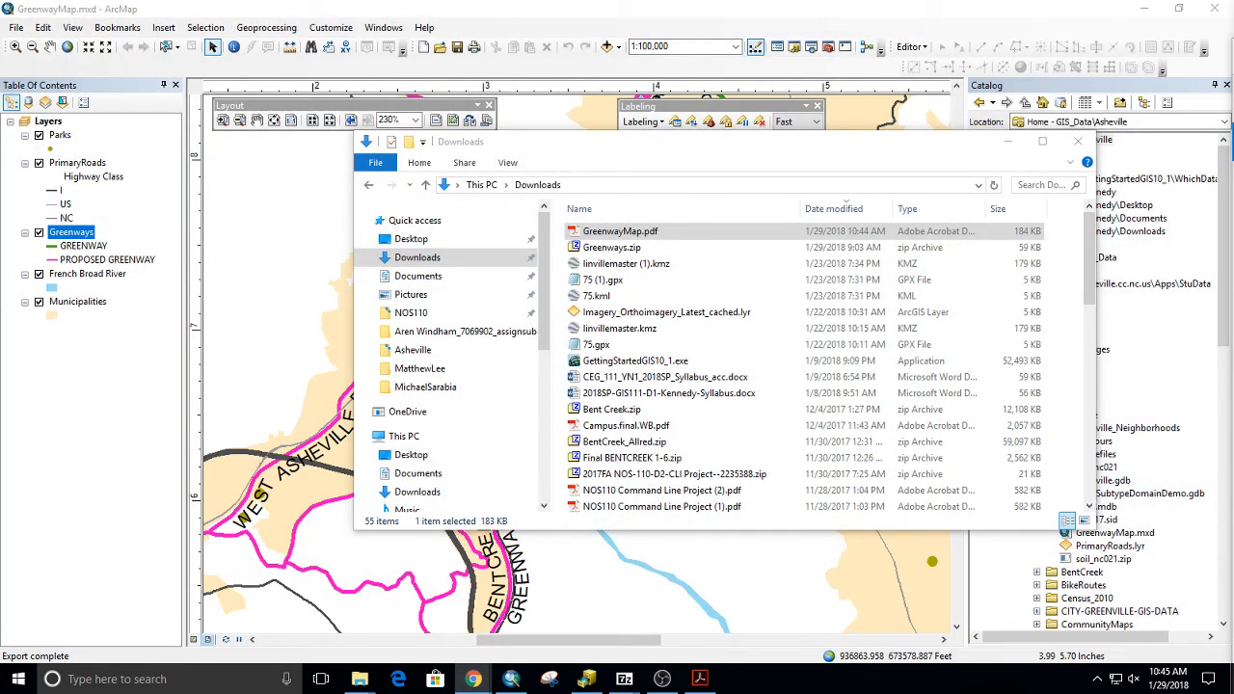
pyautogui.moveTo(1233, 231); pyautogui.dragTo(573, 2)
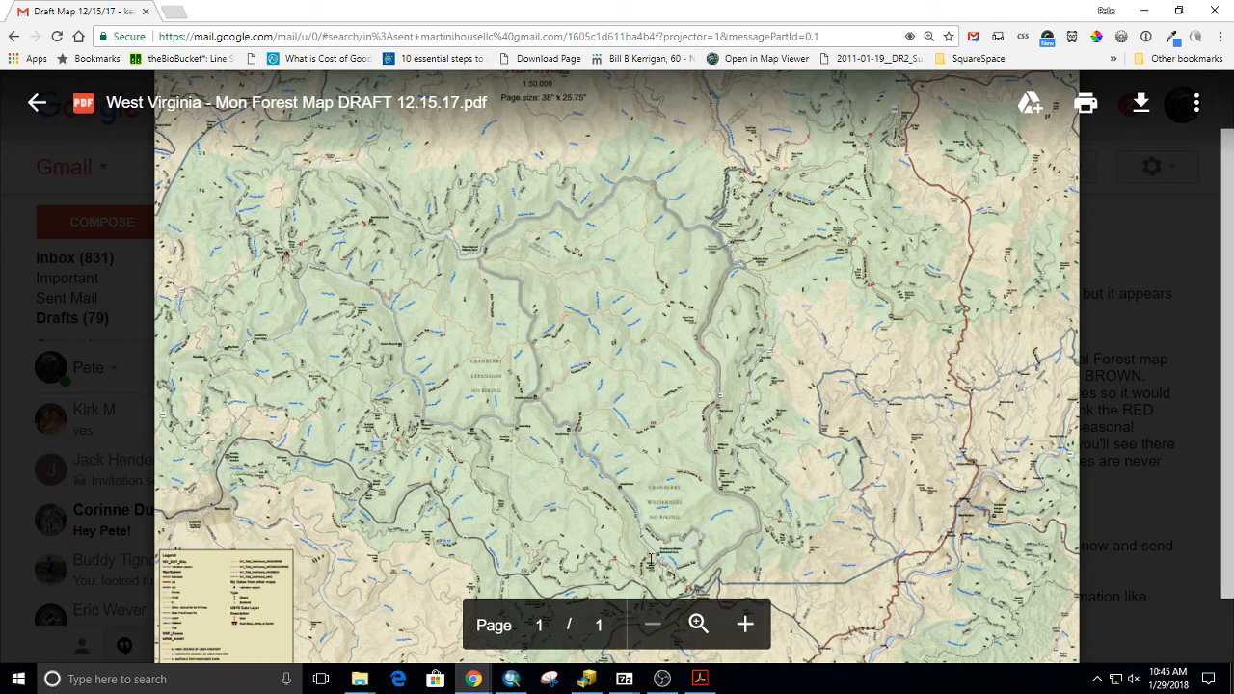
# Step: Examine the trails, streams and labels between Cranberry Expansion and Big Spruce on the Mon Forest map at close range
pyautogui.click(698, 625)
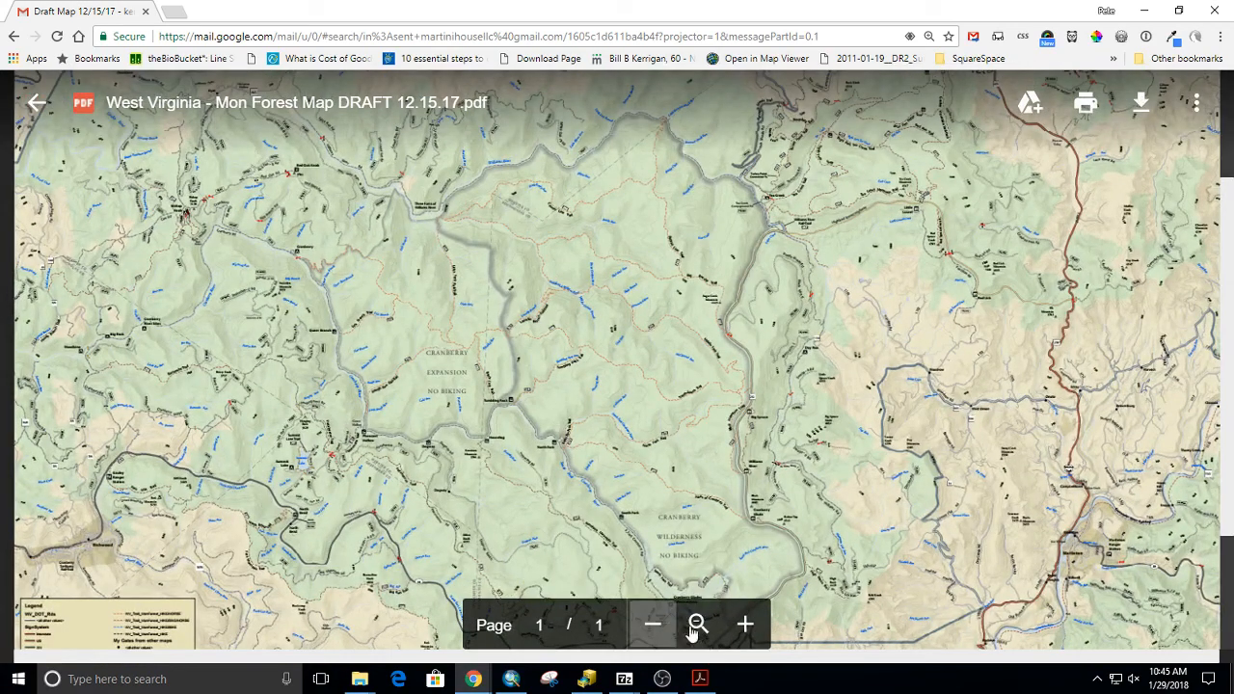
pyautogui.click(698, 625)
pyautogui.click(698, 625)
pyautogui.click(698, 625)
pyautogui.click(698, 625)
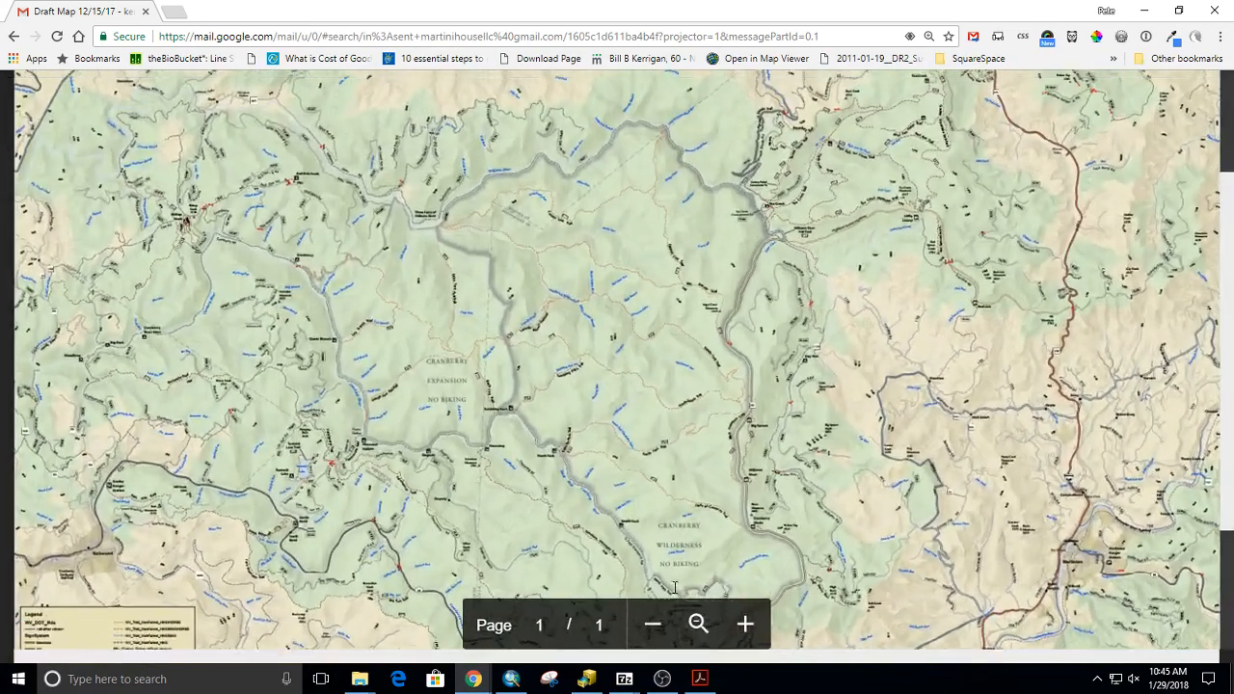
pyautogui.click(744, 633)
pyautogui.click(744, 633)
pyautogui.click(745, 632)
pyautogui.click(744, 633)
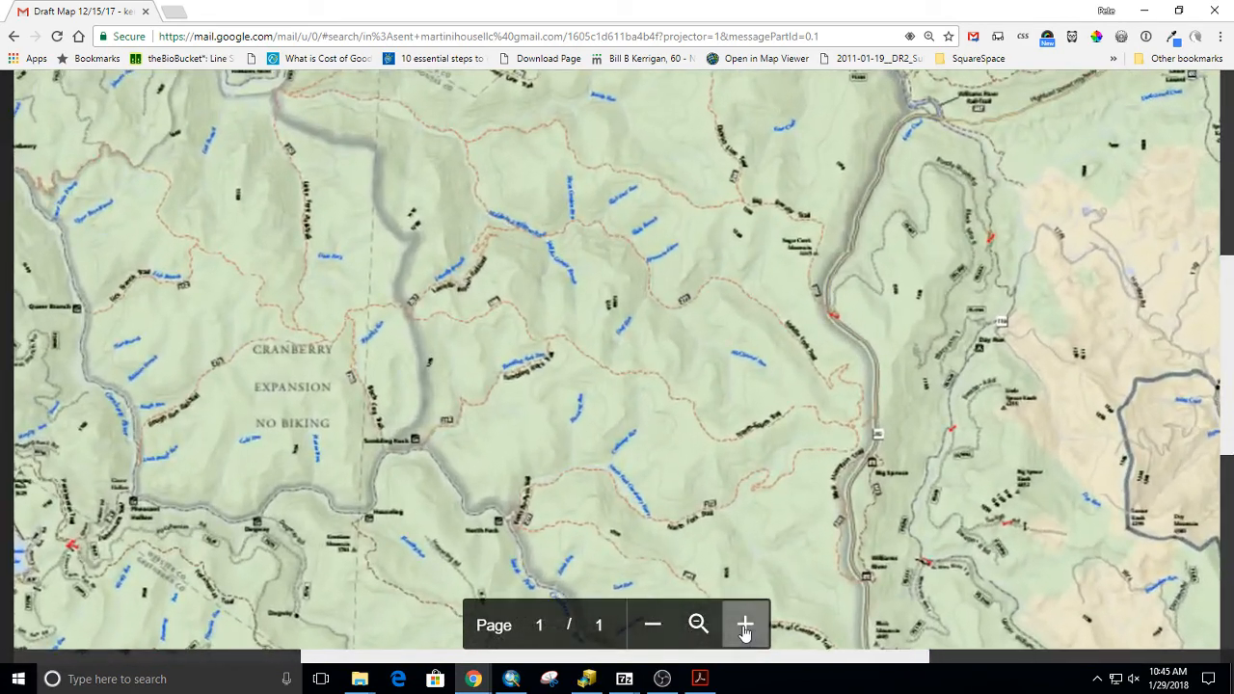
pyautogui.click(745, 633)
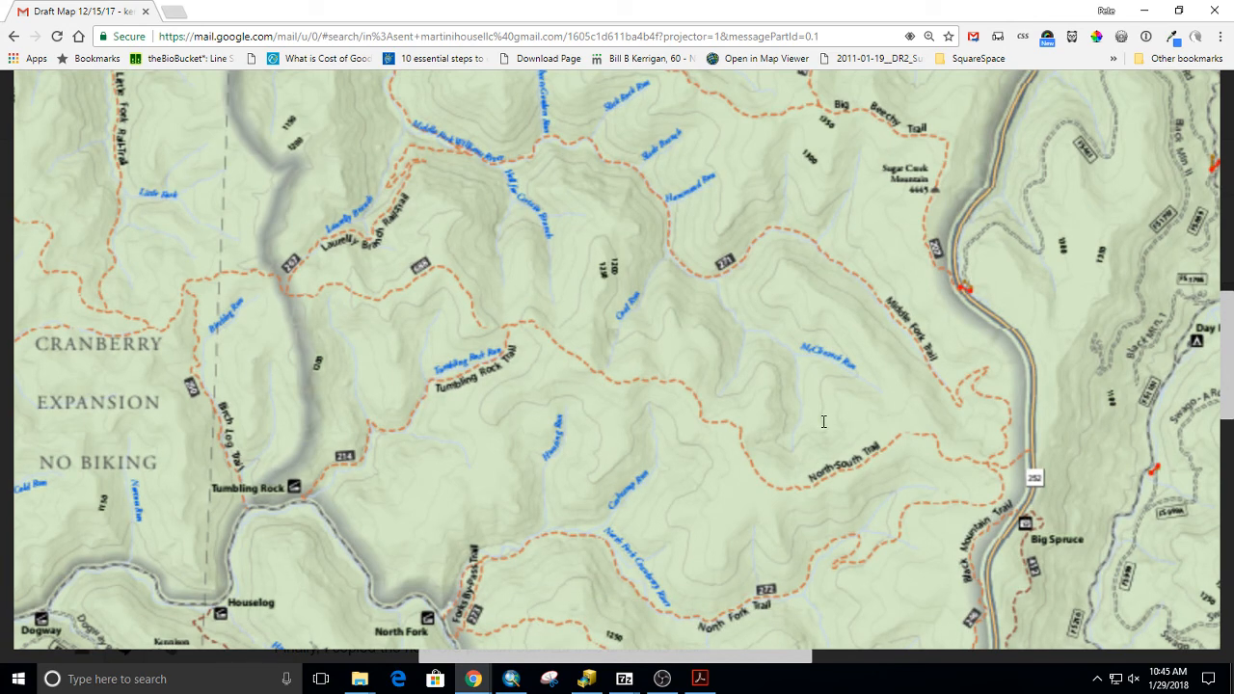
pyautogui.scroll(-1, 762, 532)
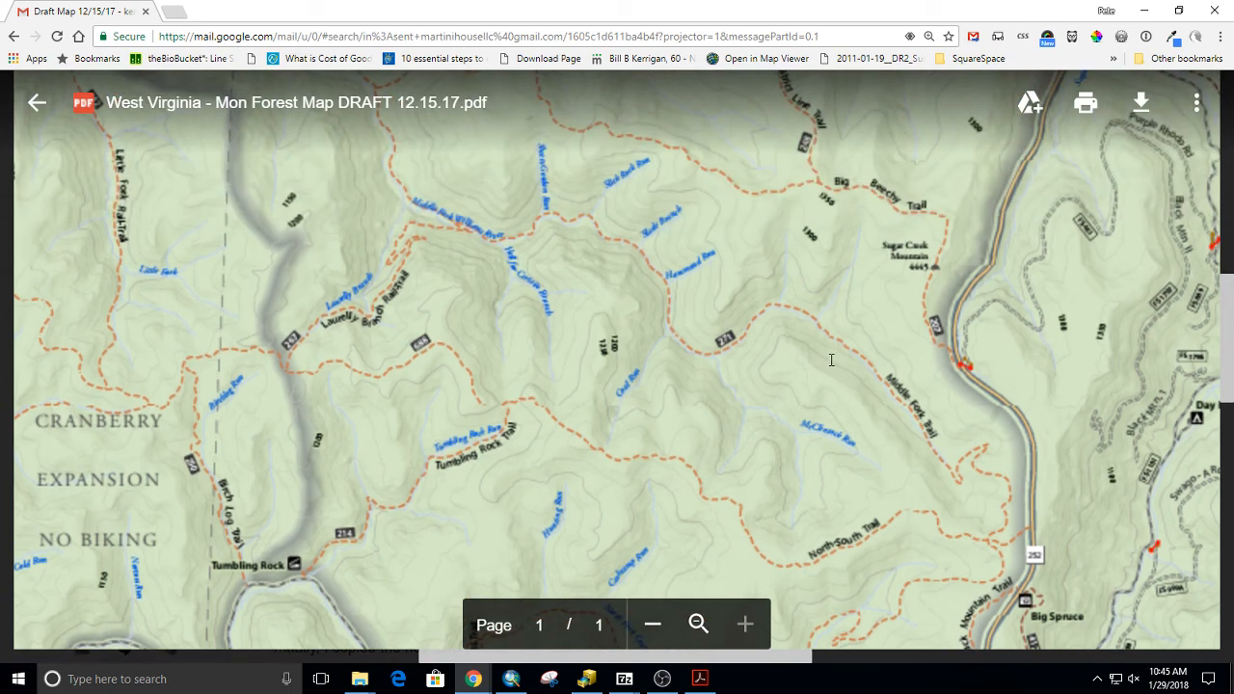
# Step: Examine the Mon Forest map at a wider scale, from Cranberry Wilderness to the page's southern edge and the scale note
pyautogui.click(653, 625)
pyautogui.click(652, 625)
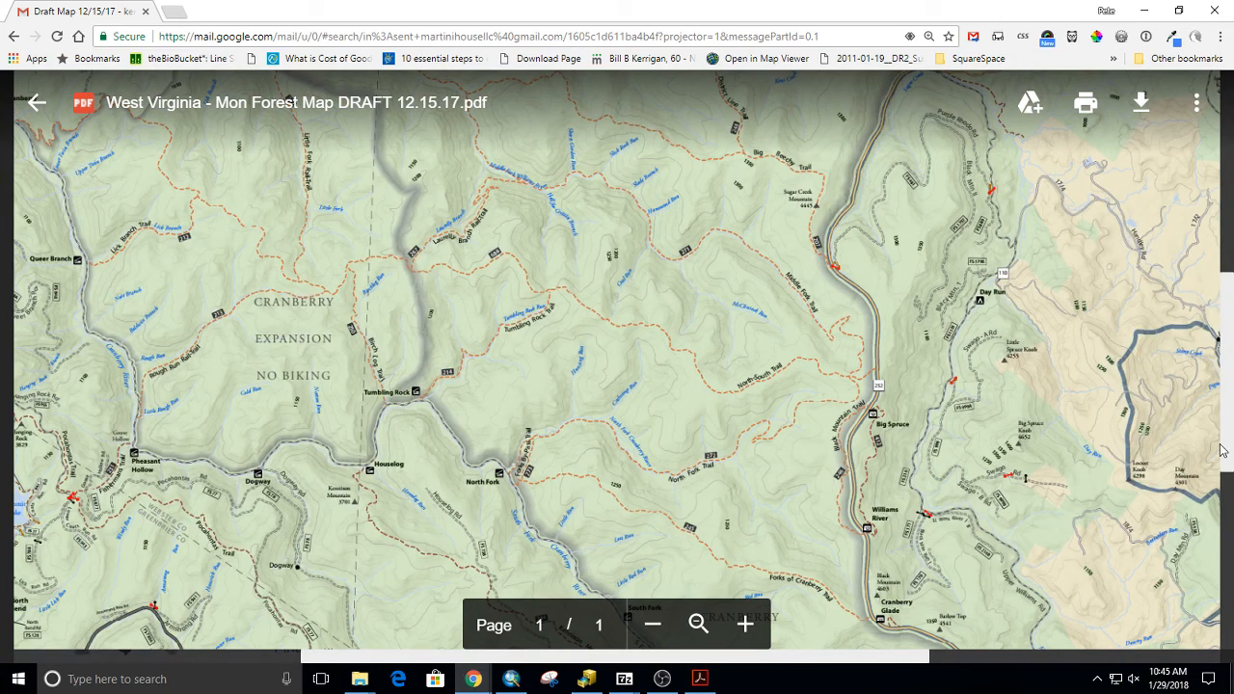
pyautogui.scroll(-3, 754, 460)
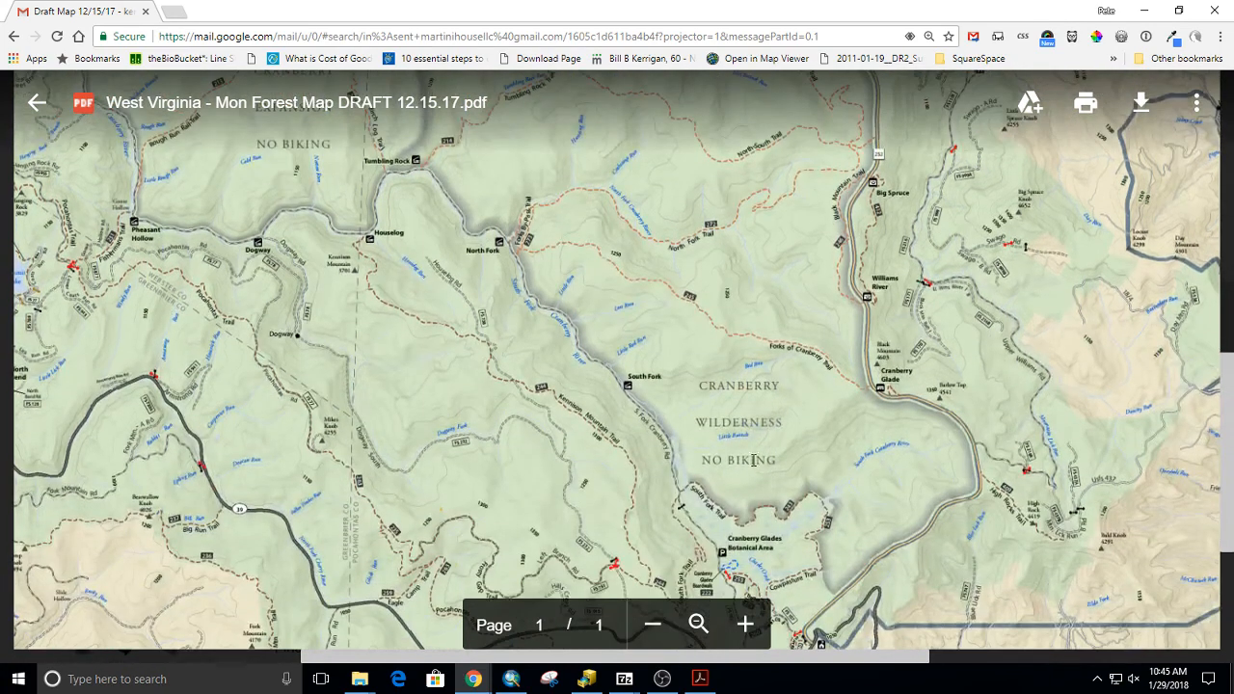
pyautogui.scroll(-2, 620, 479)
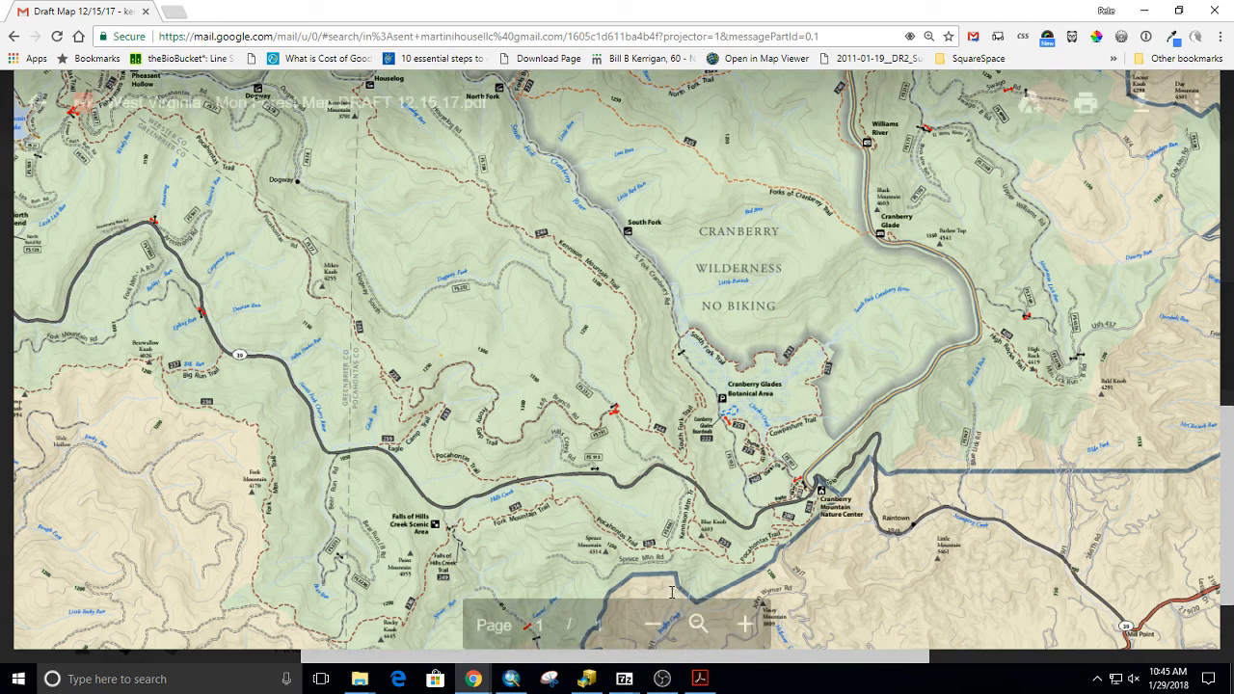
pyautogui.hscroll(5, 723, 170)
pyautogui.scroll(5, 725, 159)
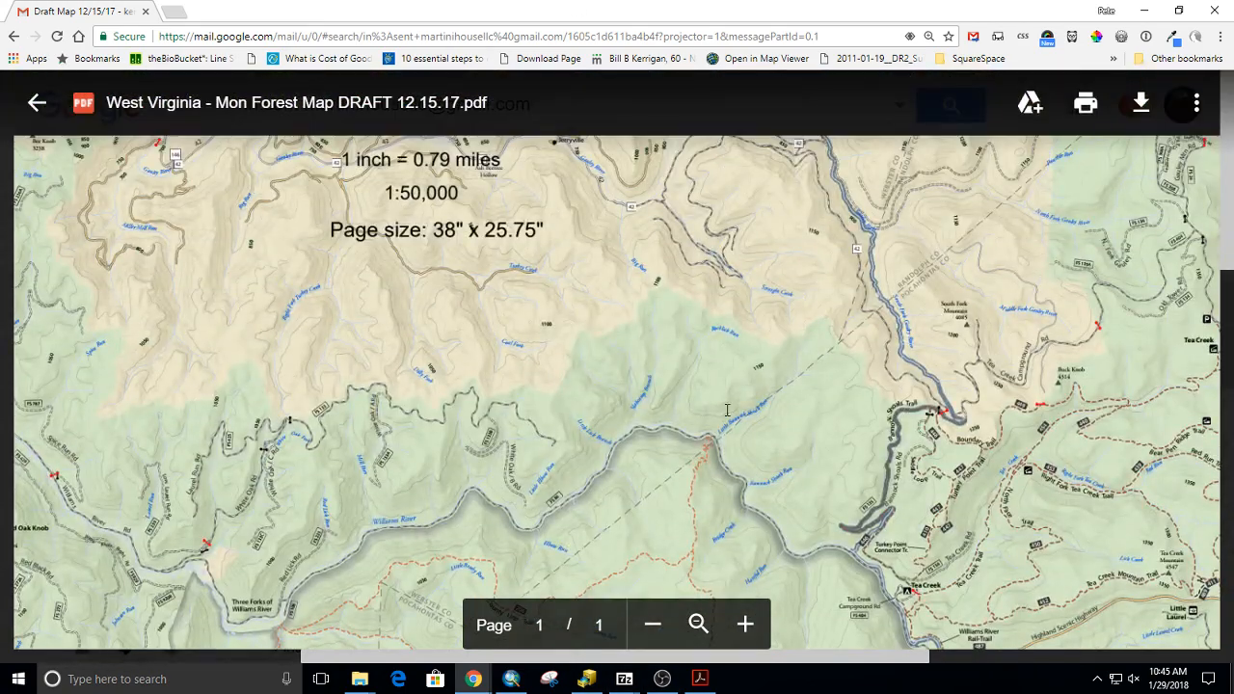
pyautogui.scroll(-10, 727, 410)
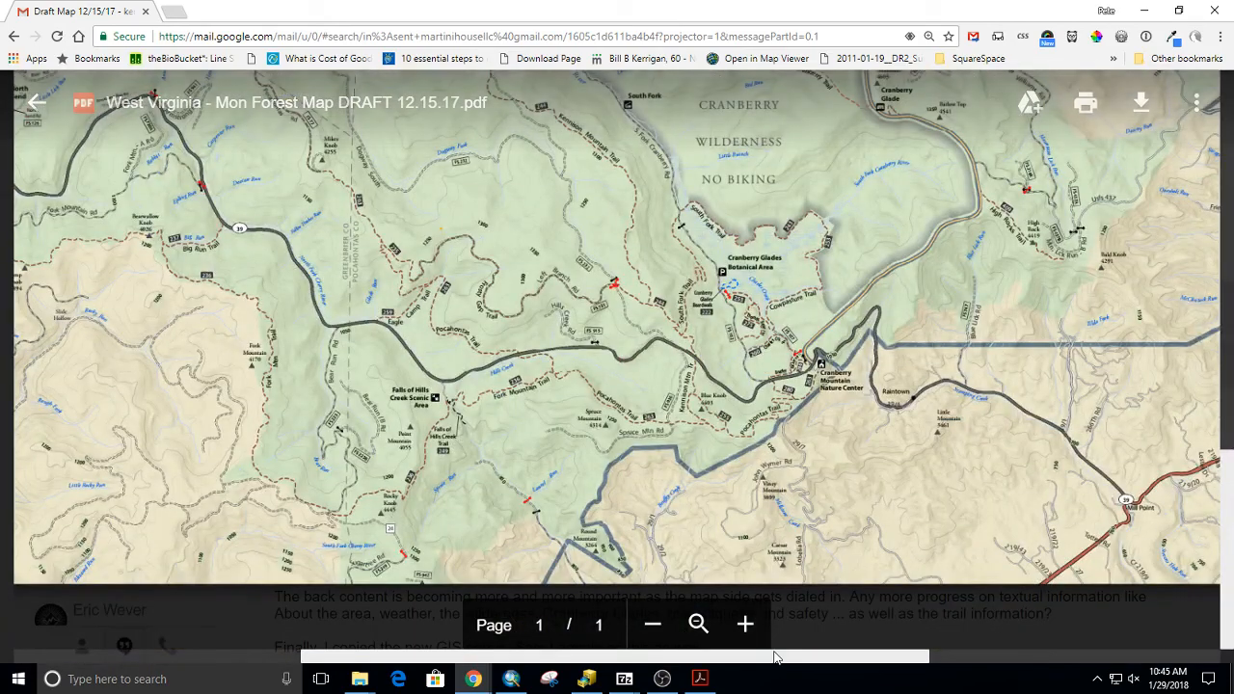
# Step: Examine the Mon Forest map's legend in the southwest corner and its scale and page size note
pyautogui.moveTo(776, 657); pyautogui.dragTo(343, 656)
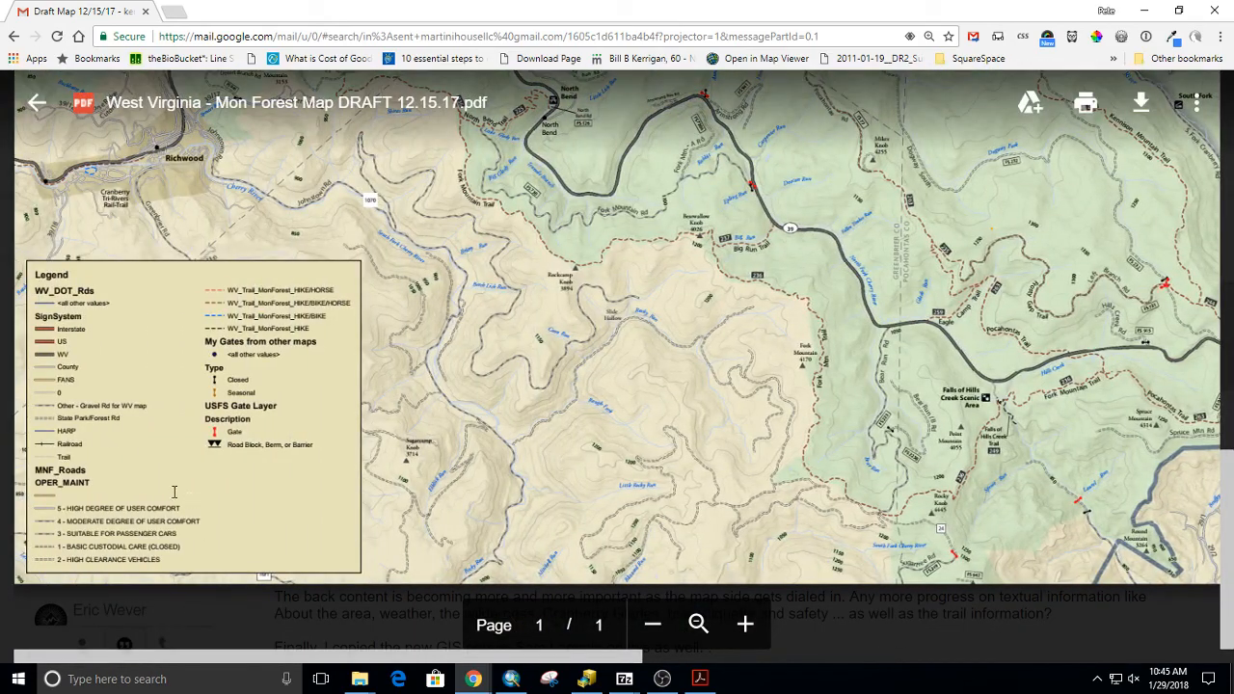
pyautogui.scroll(1, 175, 492)
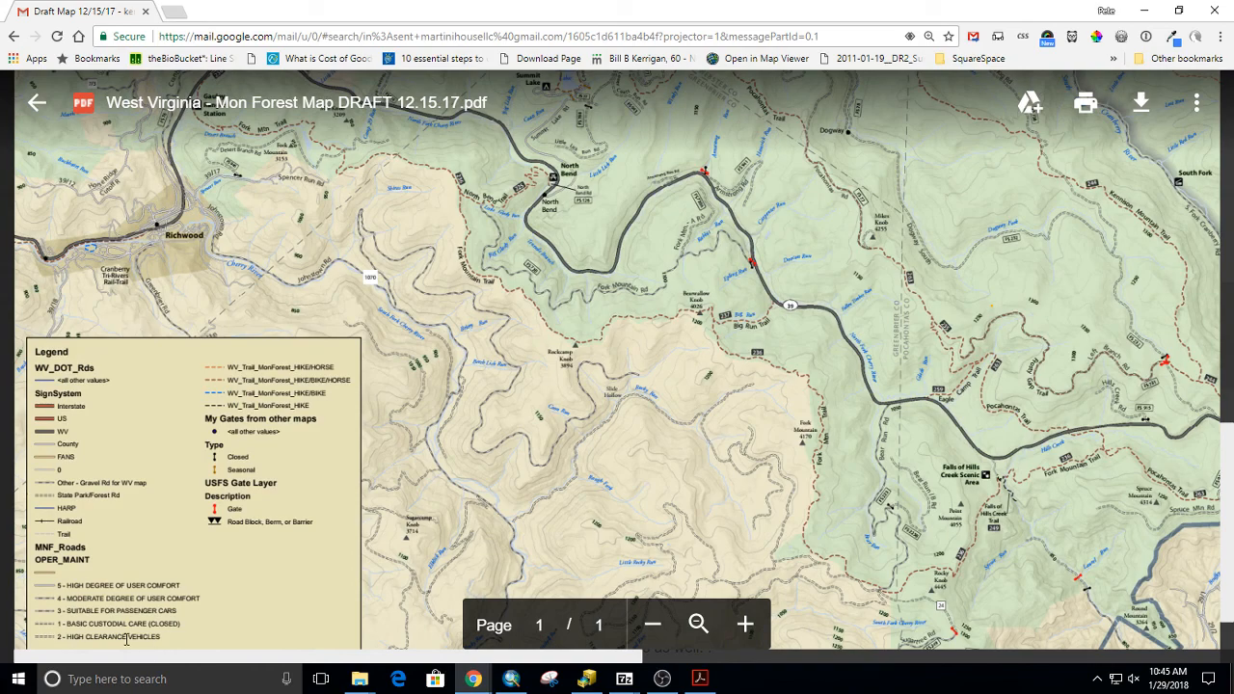
pyautogui.scroll(-1, 125, 639)
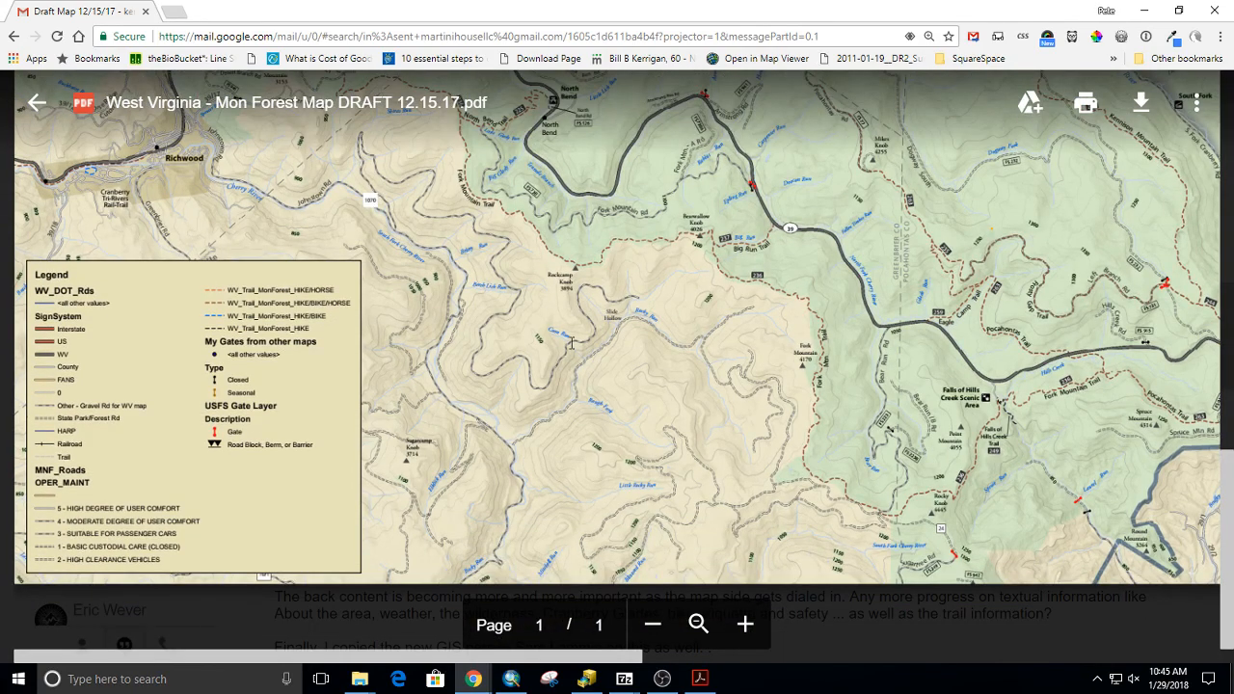
pyautogui.scroll(10, 810, 467)
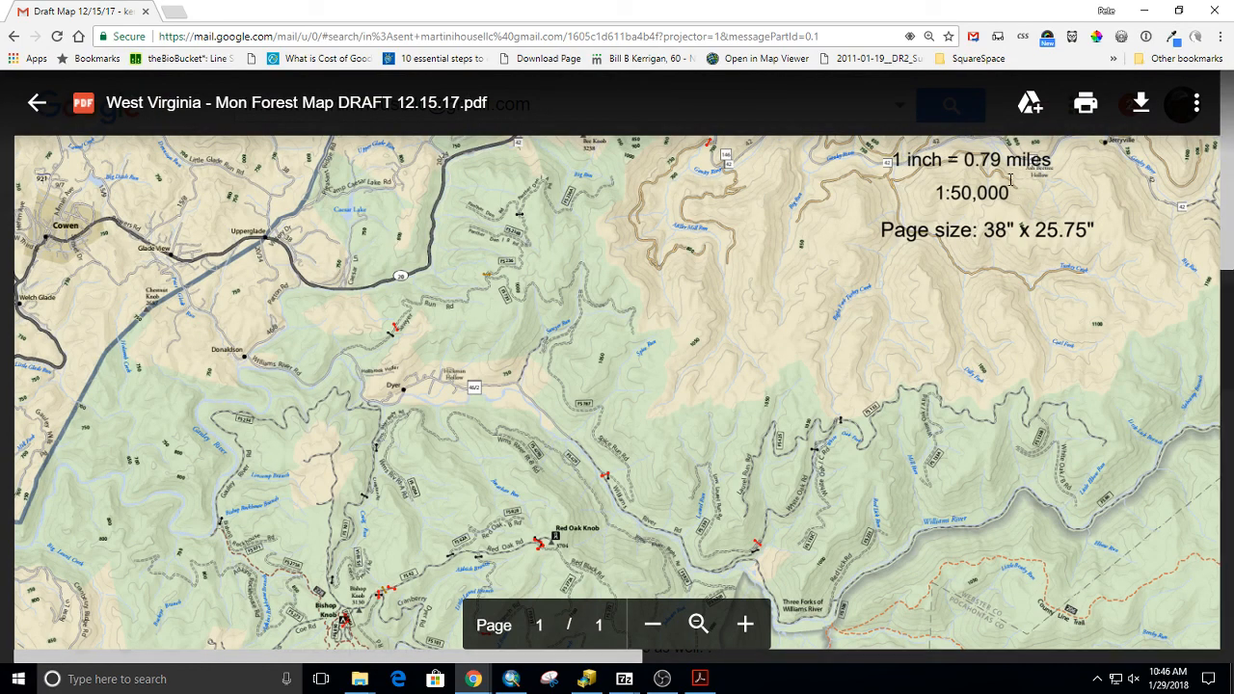
pyautogui.scroll(-10, 647, 442)
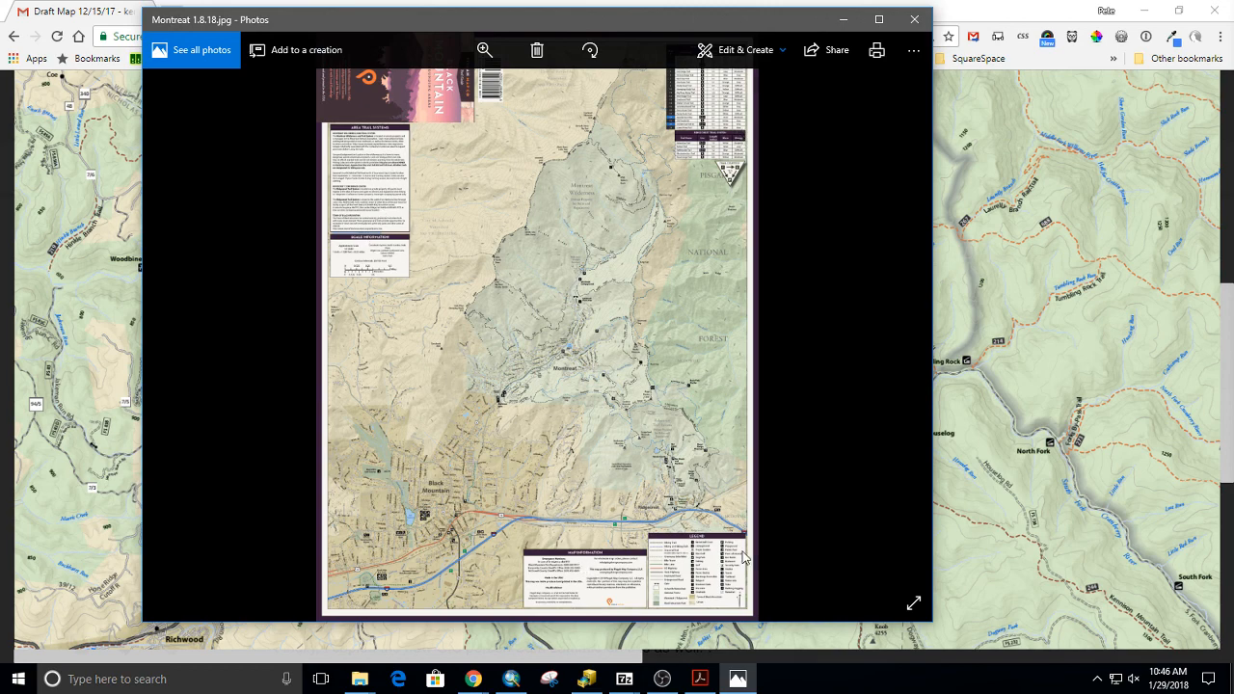
# Step: Examine Montreat 1.8.18.jpg in Photos at close range, from Lower Piney Trail and Montreat Campground north to Graybeard Falls
pyautogui.click(484, 49)
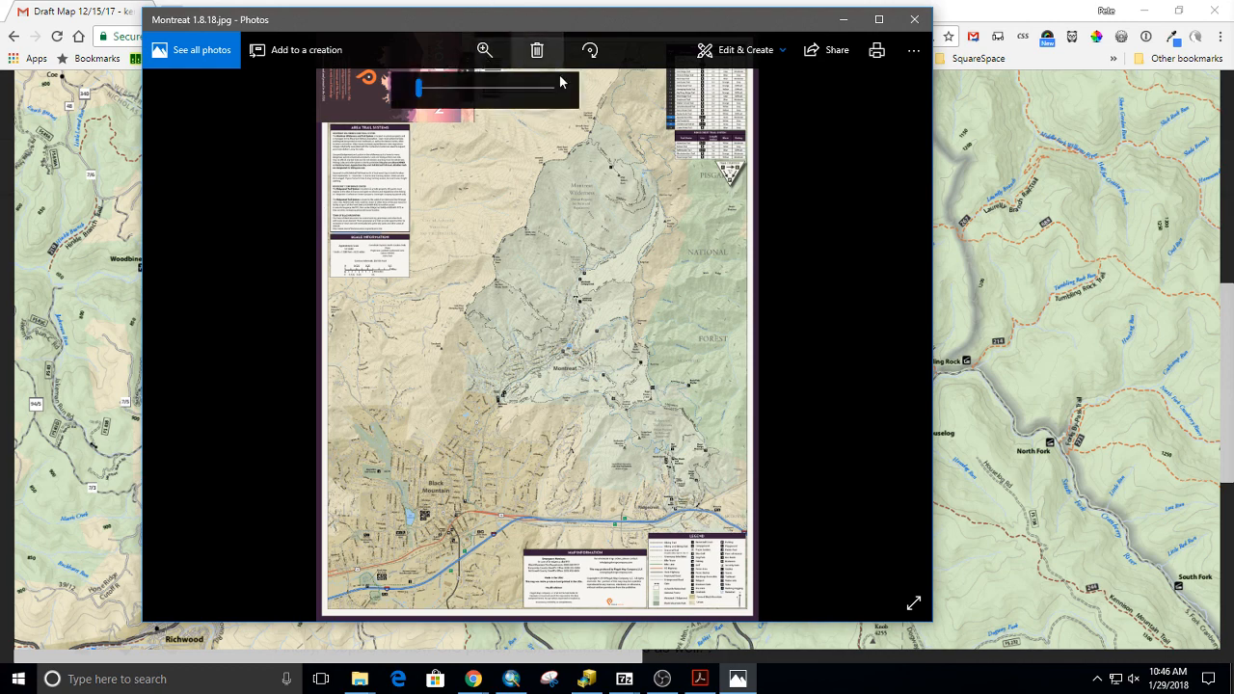
pyautogui.click(500, 90)
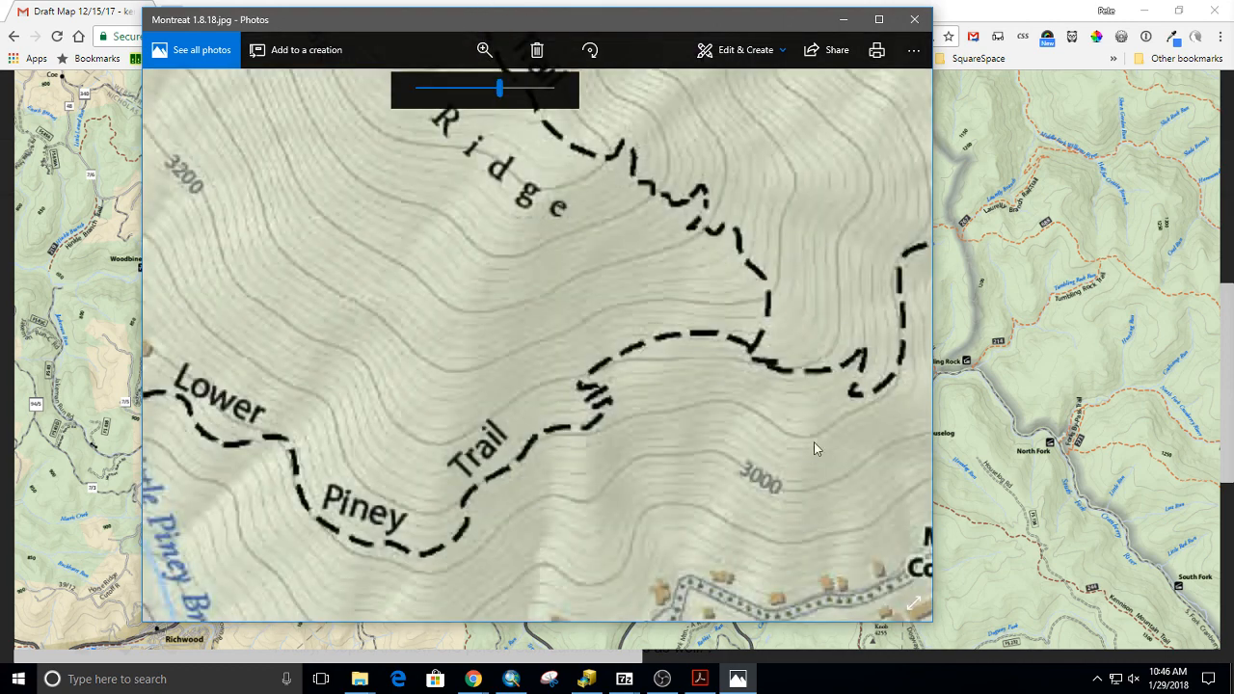
pyautogui.moveTo(498, 90); pyautogui.dragTo(442, 97)
pyautogui.moveTo(700, 294); pyautogui.dragTo(543, 342)
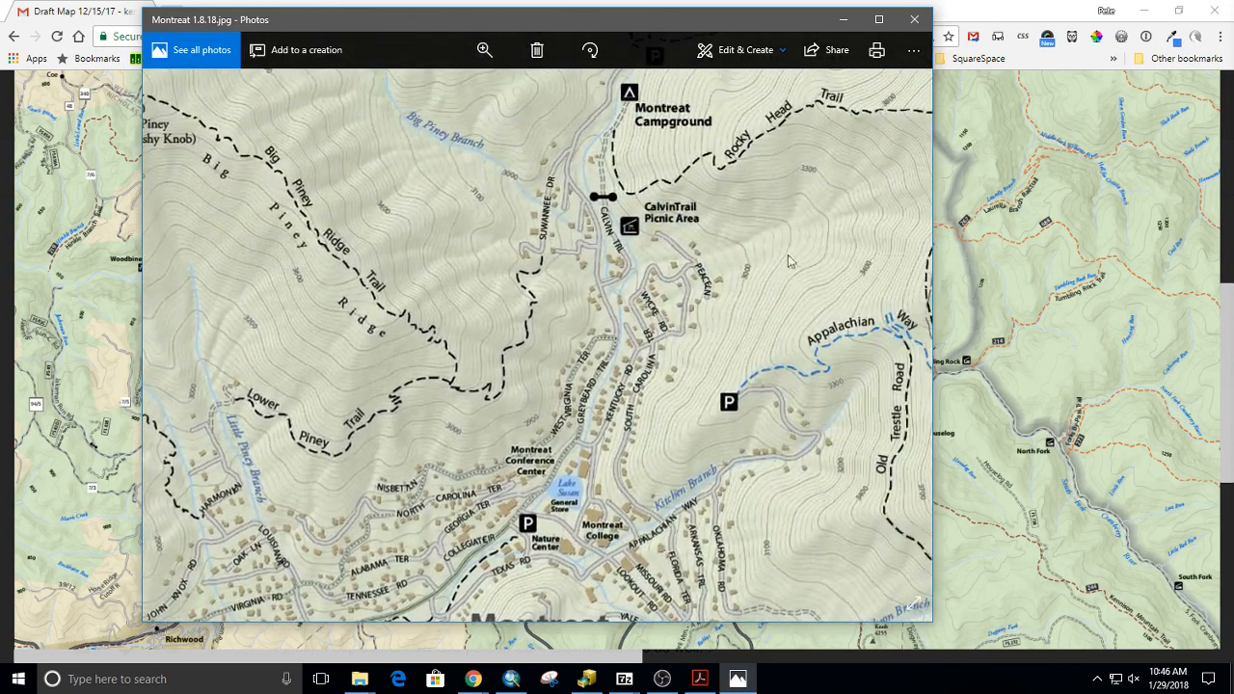
pyautogui.moveTo(790, 257); pyautogui.dragTo(704, 439)
pyautogui.moveTo(783, 308); pyautogui.dragTo(548, 362)
pyautogui.moveTo(756, 251); pyautogui.dragTo(728, 518)
pyautogui.moveTo(772, 192); pyautogui.dragTo(684, 474)
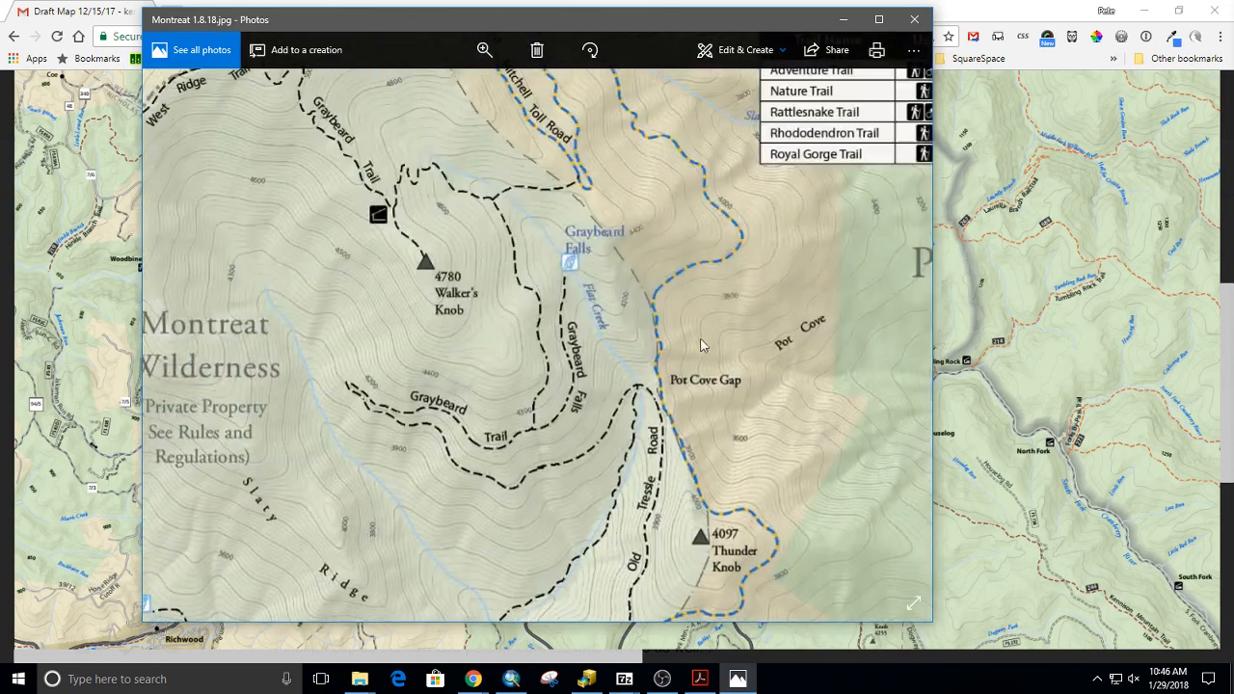
# Step: Read the Ridgecrest and Montreat Trail System tables in the Montreat map's northeast corner
pyautogui.moveTo(671, 300); pyautogui.dragTo(575, 420)
pyautogui.moveTo(876, 488); pyautogui.dragTo(650, 543)
pyautogui.moveTo(665, 318); pyautogui.dragTo(636, 443)
pyautogui.moveTo(627, 259); pyautogui.dragTo(604, 436)
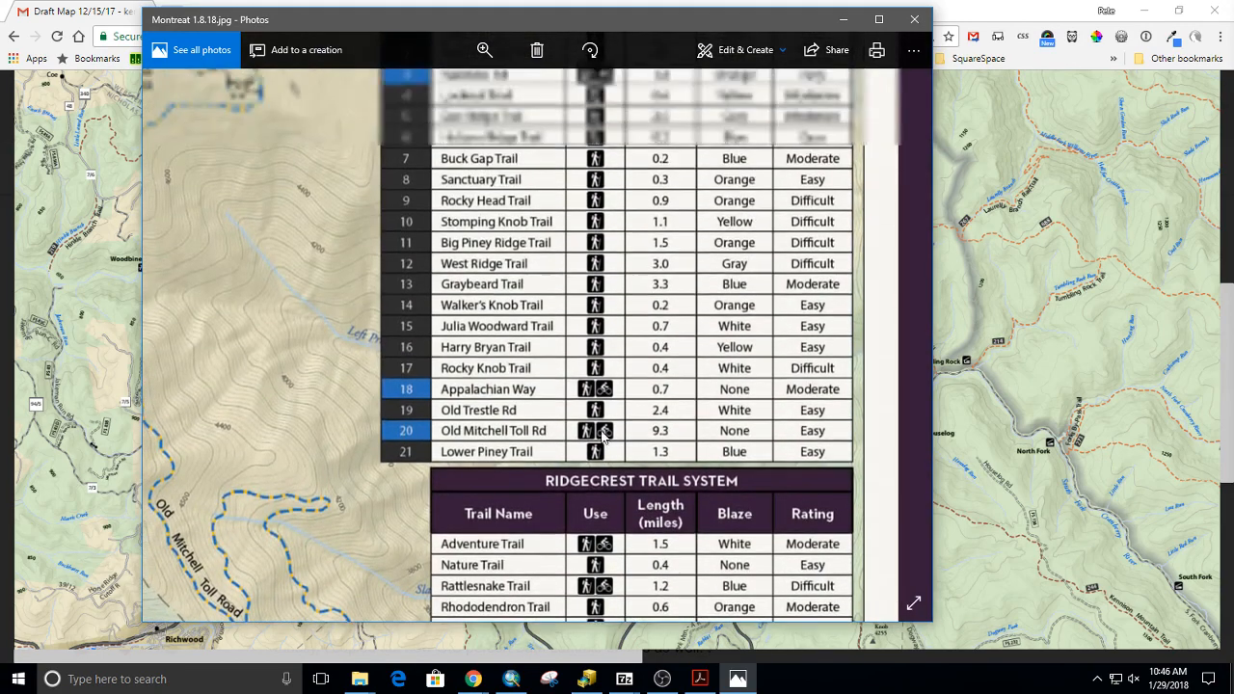
pyautogui.moveTo(588, 337); pyautogui.dragTo(559, 492)
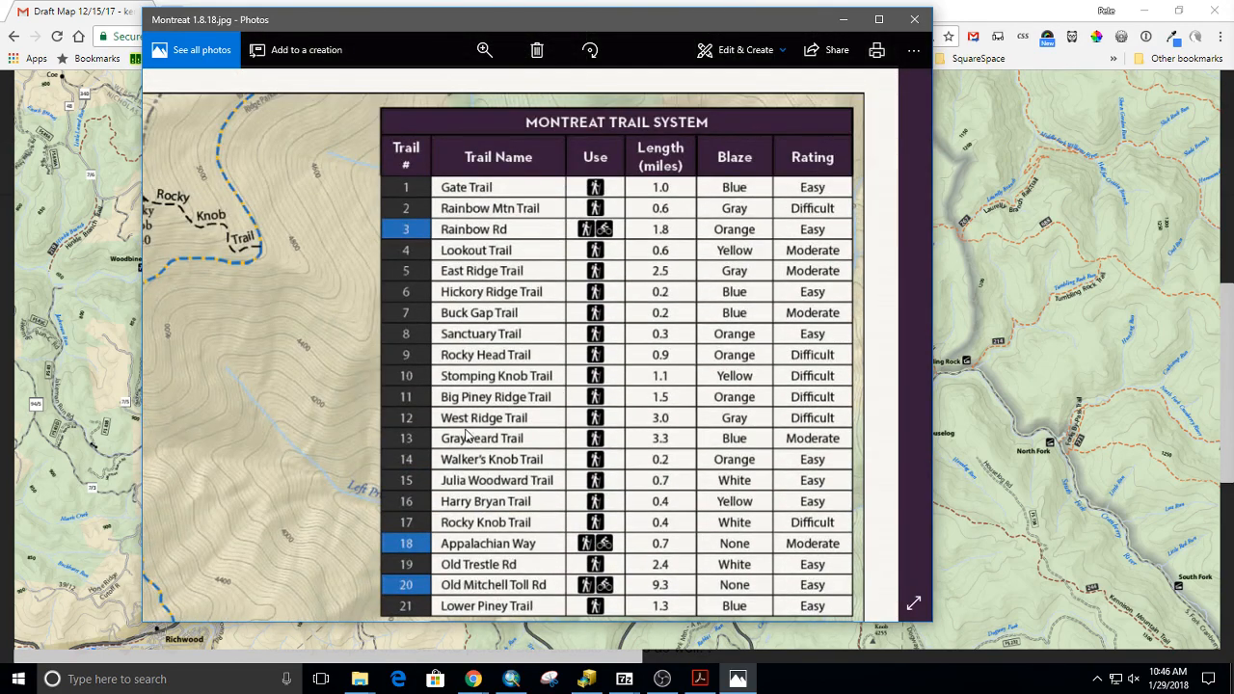
# Step: Examine the Montreat map from Graybeard Mountain along West Ridge Trail to Big Piney, and close the image
pyautogui.moveTo(454, 443); pyautogui.dragTo(688, 309)
pyautogui.moveTo(405, 473); pyautogui.dragTo(524, 513)
pyautogui.moveTo(375, 586); pyautogui.dragTo(478, 395)
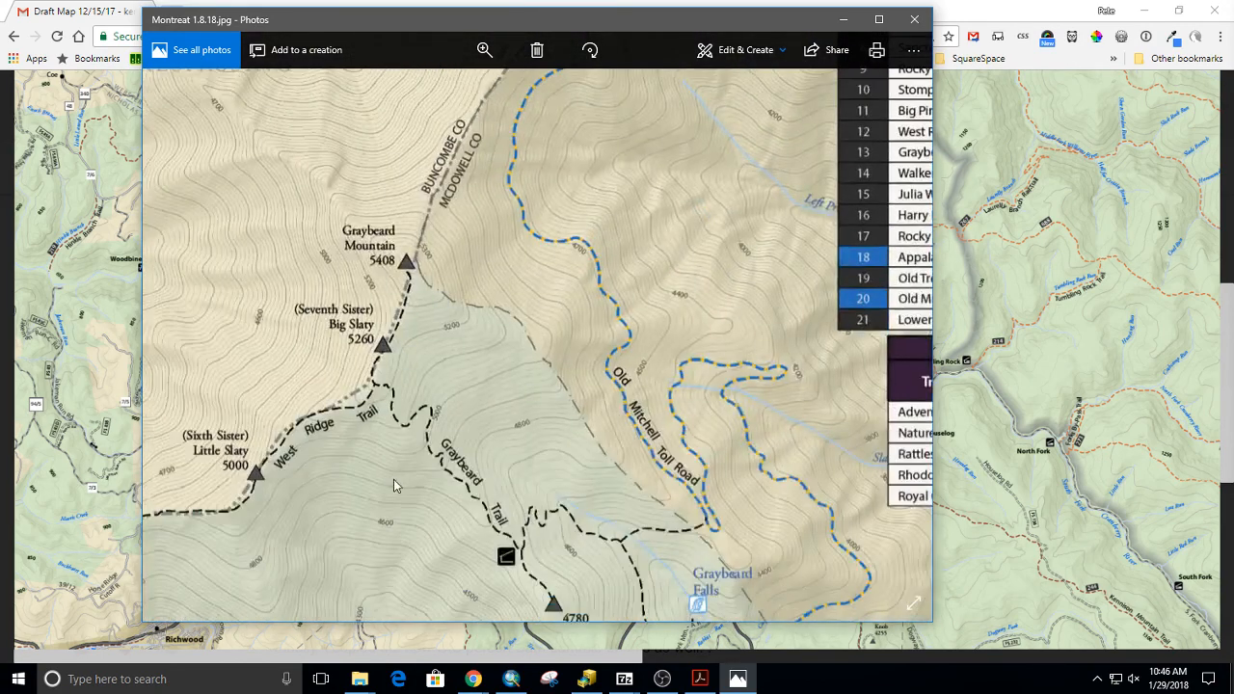
pyautogui.moveTo(553, 515); pyautogui.dragTo(631, 289)
pyautogui.moveTo(612, 540); pyautogui.dragTo(681, 276)
pyautogui.moveTo(548, 464); pyautogui.dragTo(676, 307)
pyautogui.moveTo(441, 471); pyautogui.dragTo(714, 318)
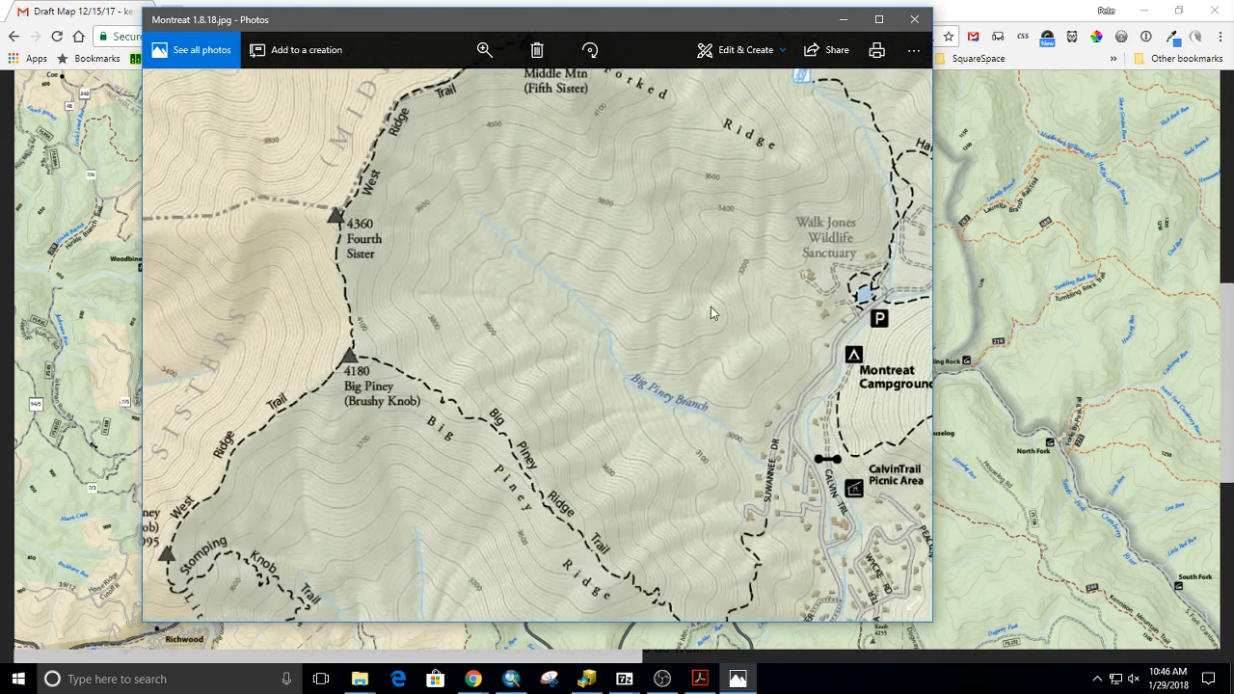
pyautogui.click(917, 25)
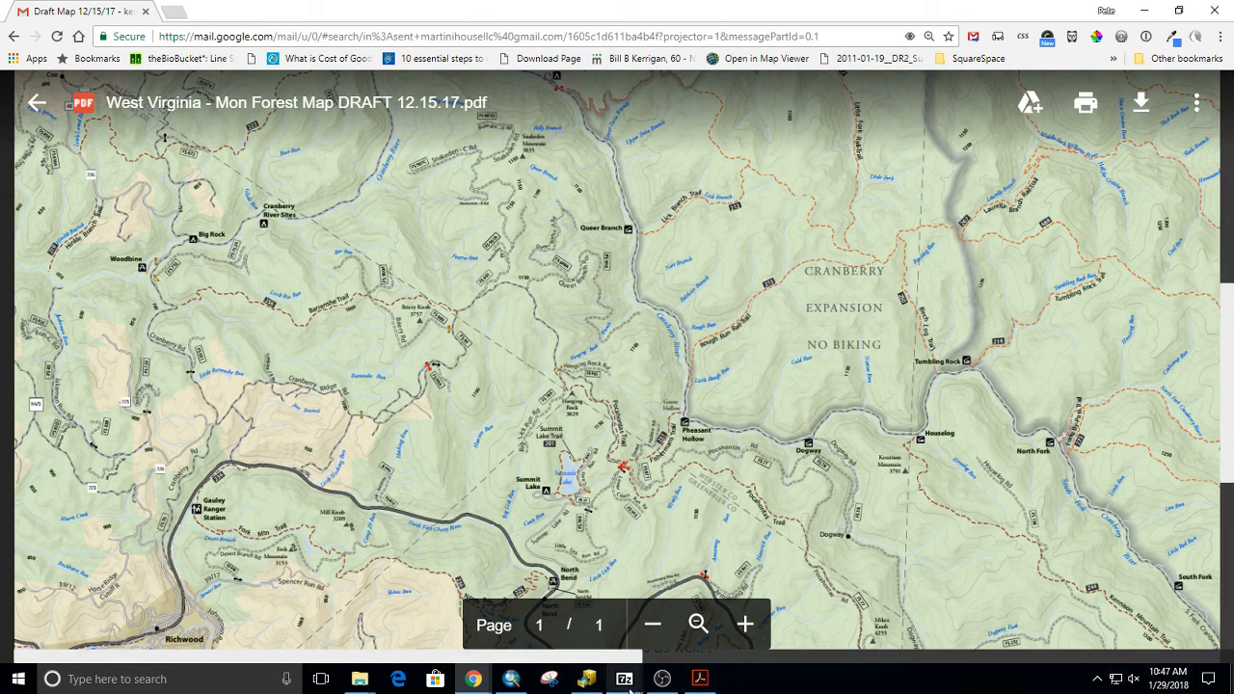
pyautogui.click(661, 686)
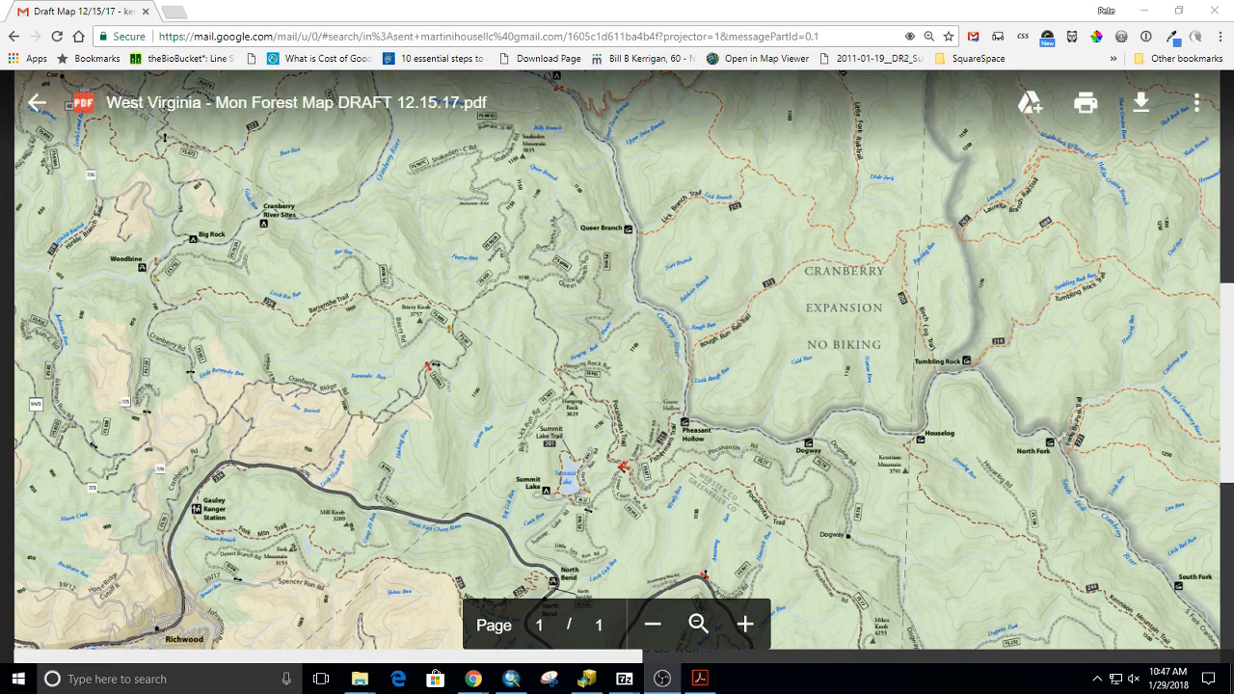